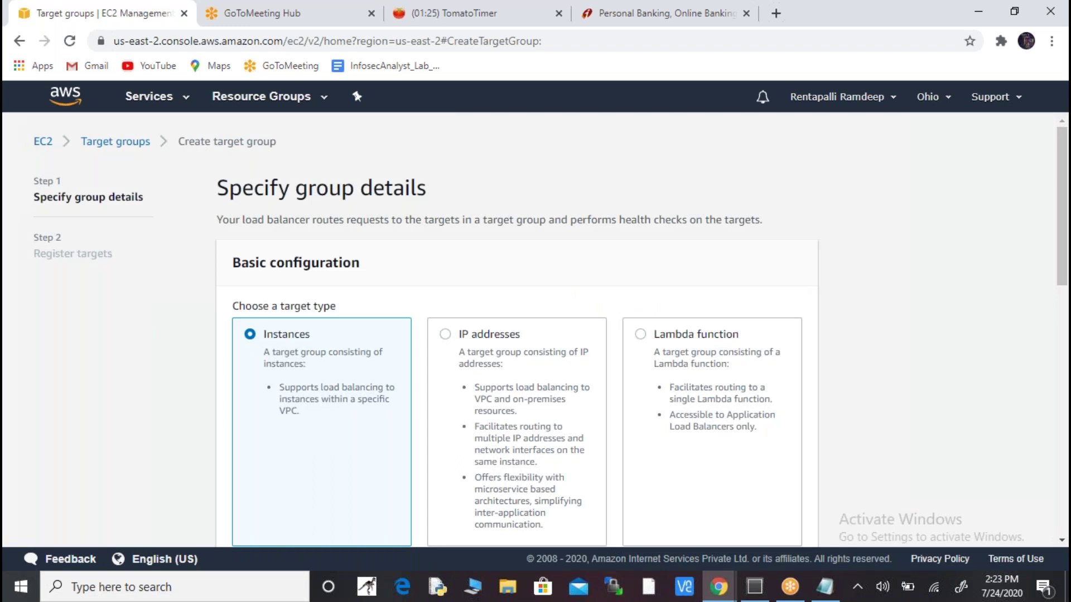
- Name the new HTTP port 80 target group sslcert and assign it to the lb VPC
{"action": "key", "text": "alt+Tab"}
{"action": "key", "text": "alt+Tab"}
{"action": "key", "text": "alt+Tab"}
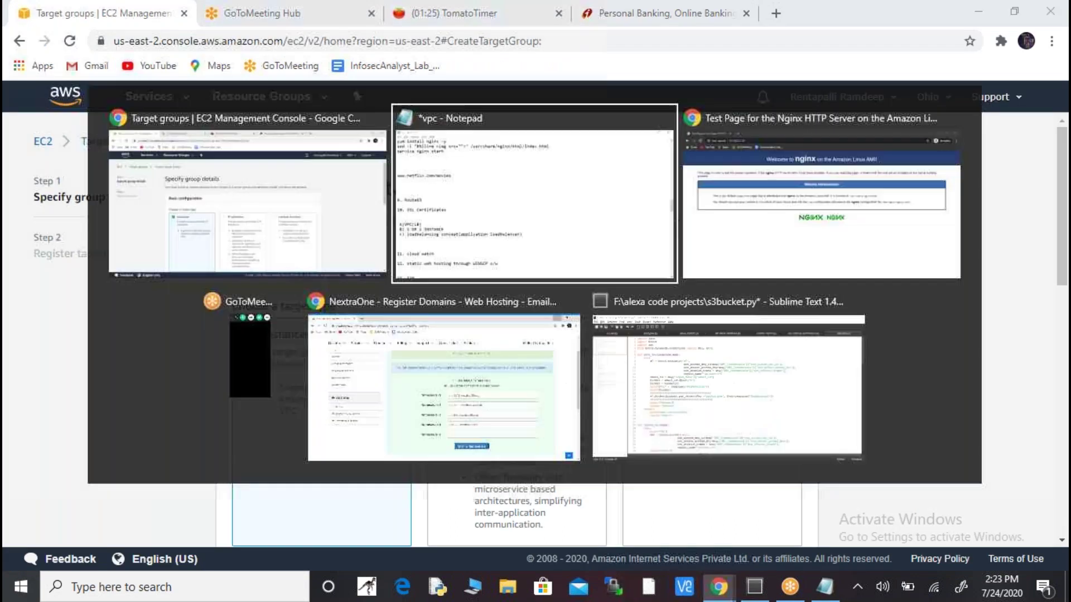
{"action": "key", "text": "alt+Tab"}
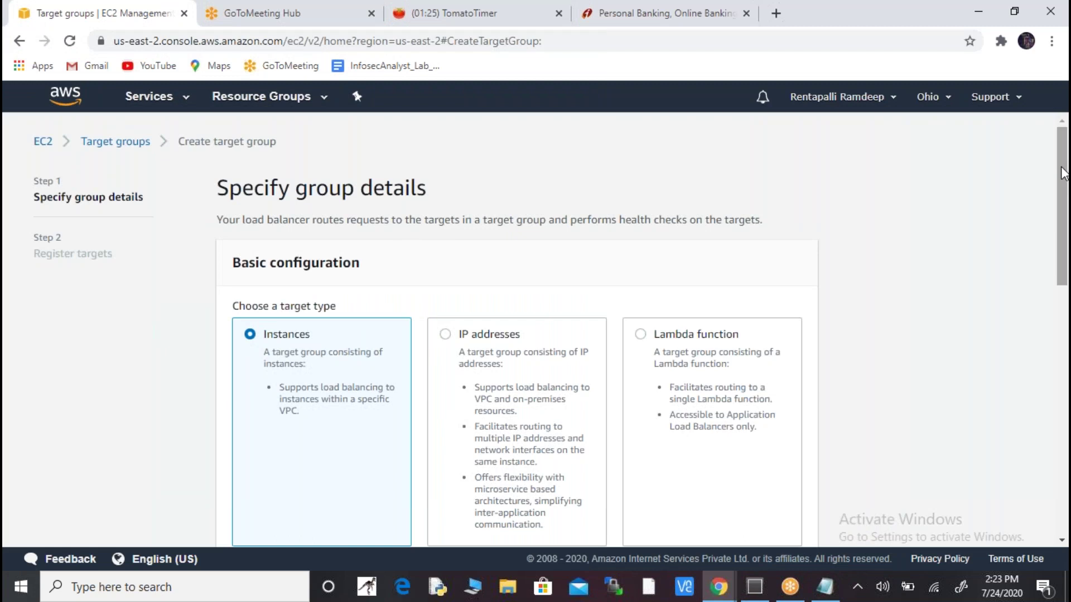
{"action": "left_click_drag", "start_coordinate": [1063, 175], "coordinate": [1062, 245]}
{"action": "left_click", "coordinate": [633, 395]}
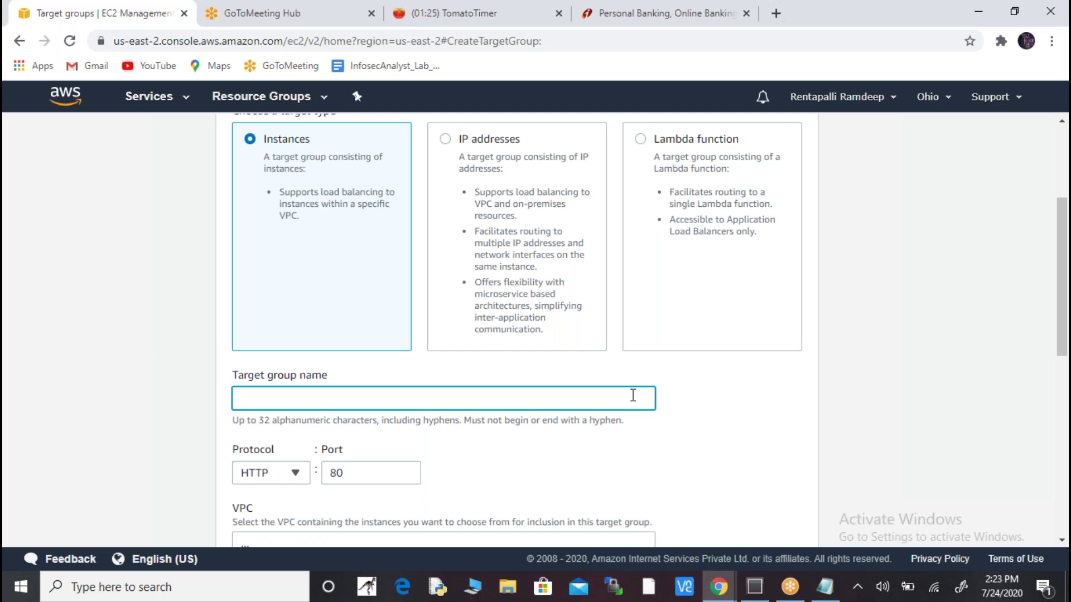
{"action": "type", "text": "sslcert"}
{"action": "left_click_drag", "start_coordinate": [1063, 331], "coordinate": [1063, 362]}
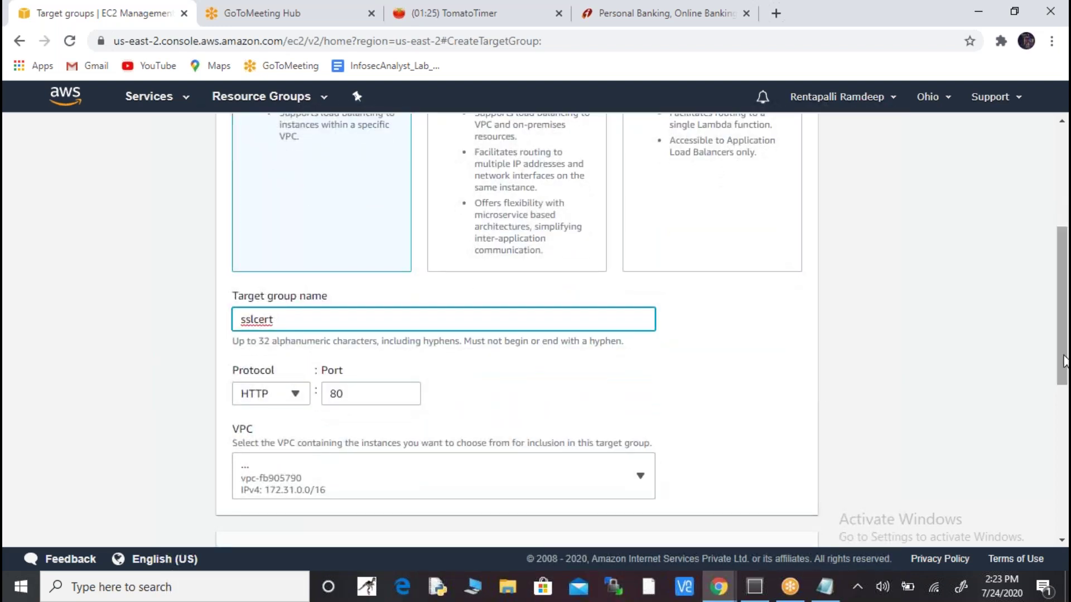
{"action": "left_click", "coordinate": [640, 477]}
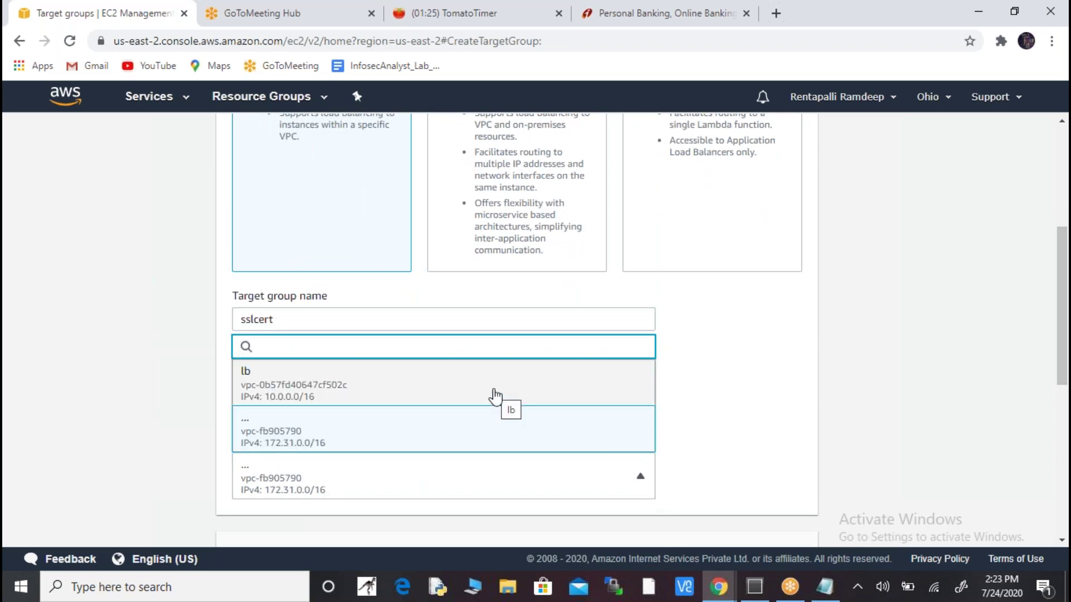
{"action": "left_click", "coordinate": [494, 396]}
{"action": "left_click_drag", "start_coordinate": [1064, 314], "coordinate": [1066, 402]}
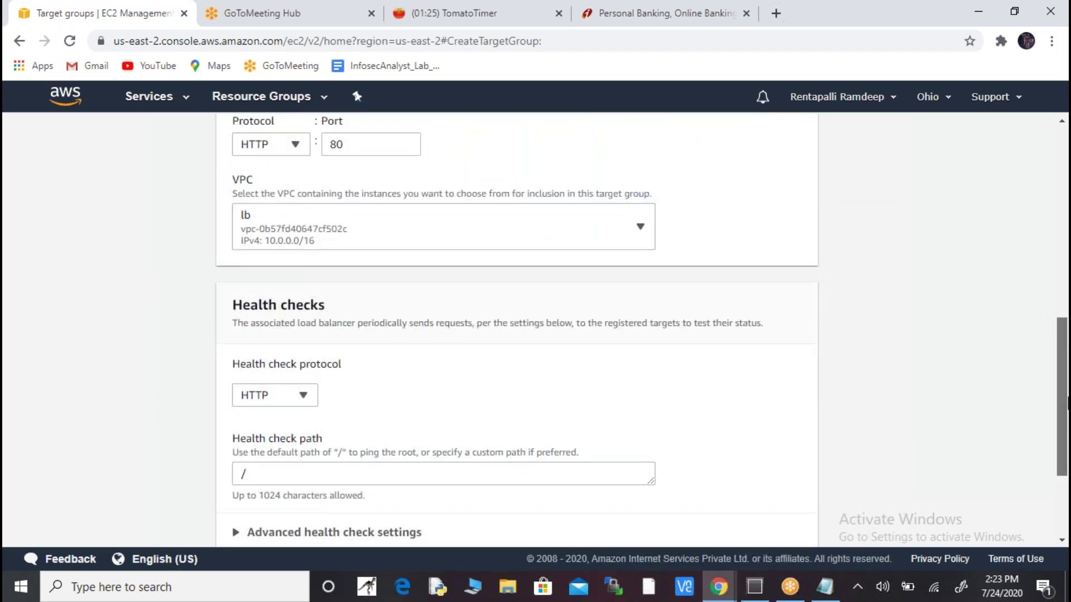
{"action": "left_click_drag", "start_coordinate": [1066, 403], "coordinate": [1066, 456]}
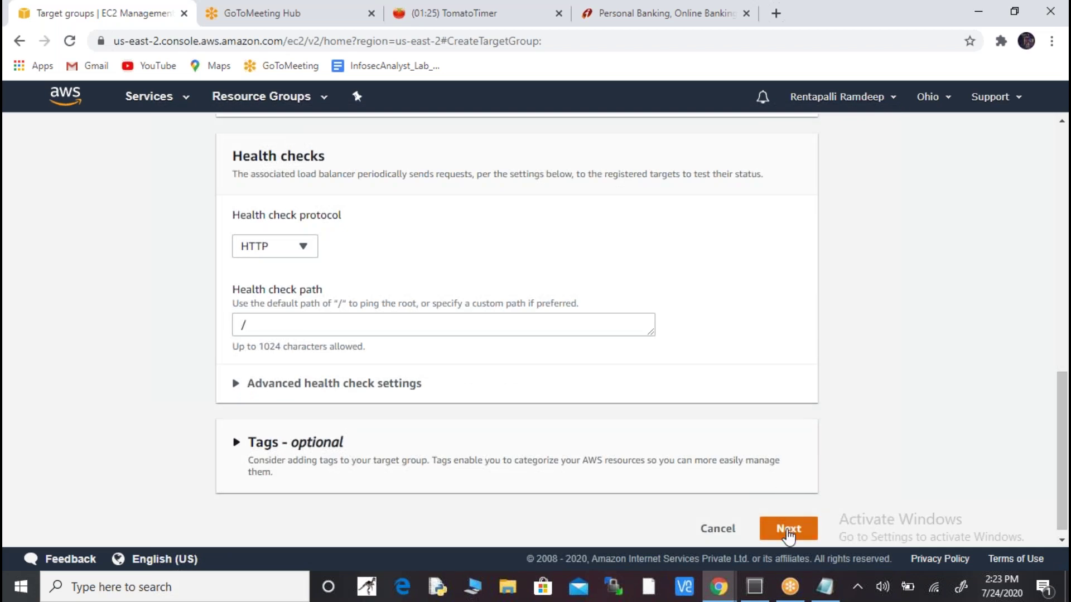
{"action": "left_click", "coordinate": [788, 533]}
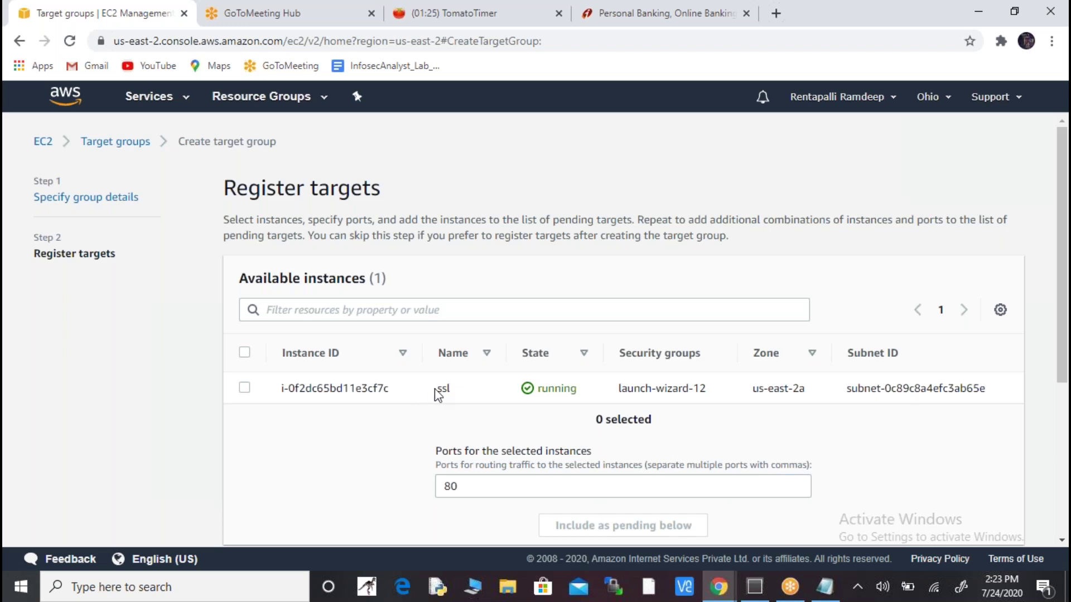
- Add the ssl instance as a pending port 80 target and create the target group
{"action": "left_click_drag", "start_coordinate": [450, 389], "coordinate": [437, 389]}
{"action": "left_click", "coordinate": [244, 388]}
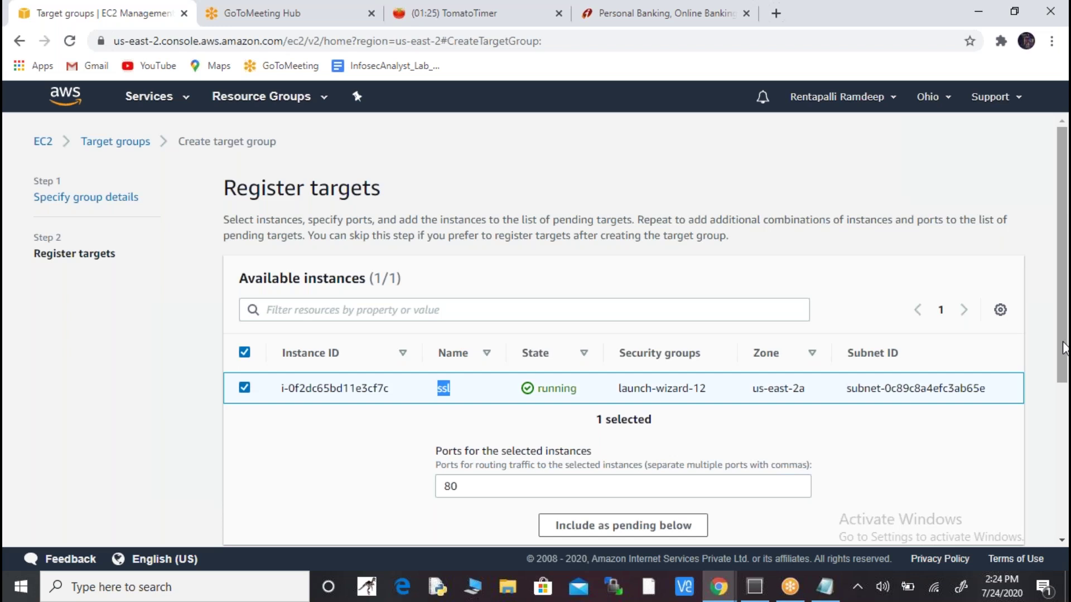
{"action": "scroll", "coordinate": [1062, 333], "scroll_direction": "down", "scroll_amount": 2}
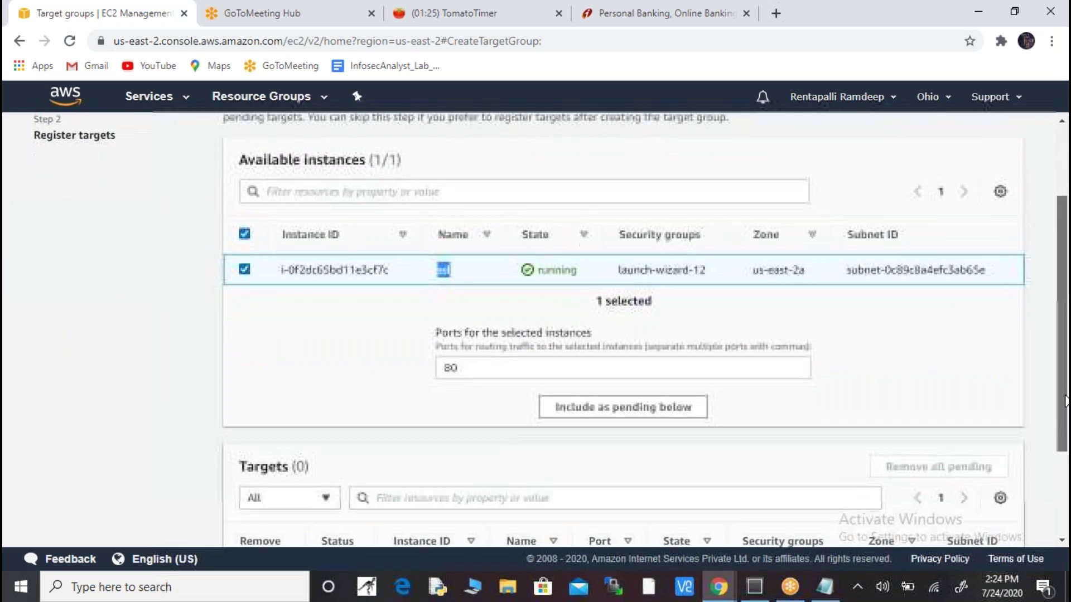
{"action": "left_click", "coordinate": [628, 411]}
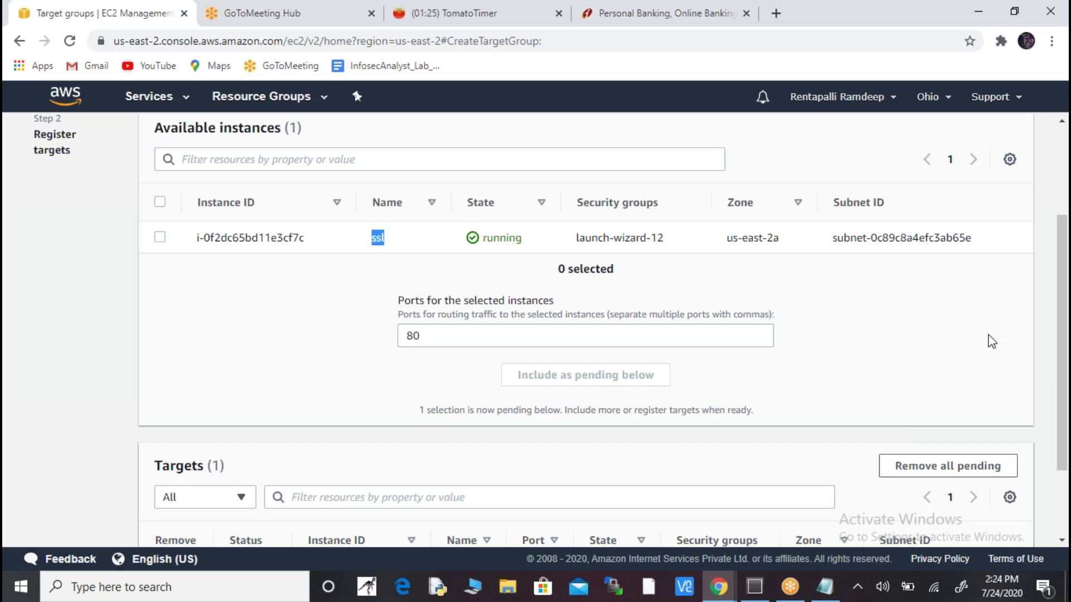
{"action": "scroll", "coordinate": [1062, 318], "scroll_direction": "down", "scroll_amount": 2}
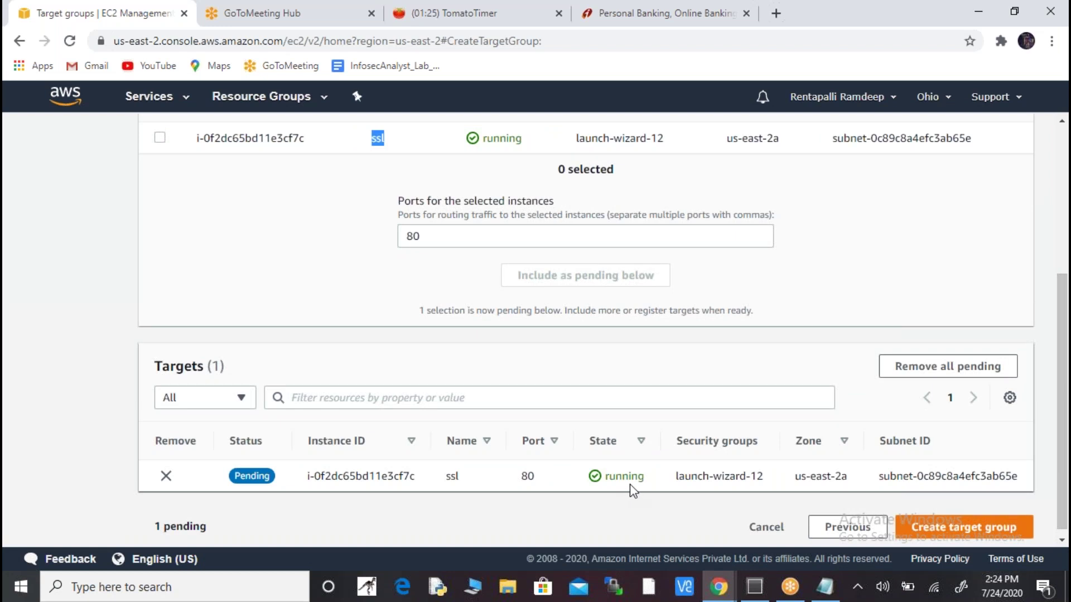
{"action": "left_click", "coordinate": [967, 531]}
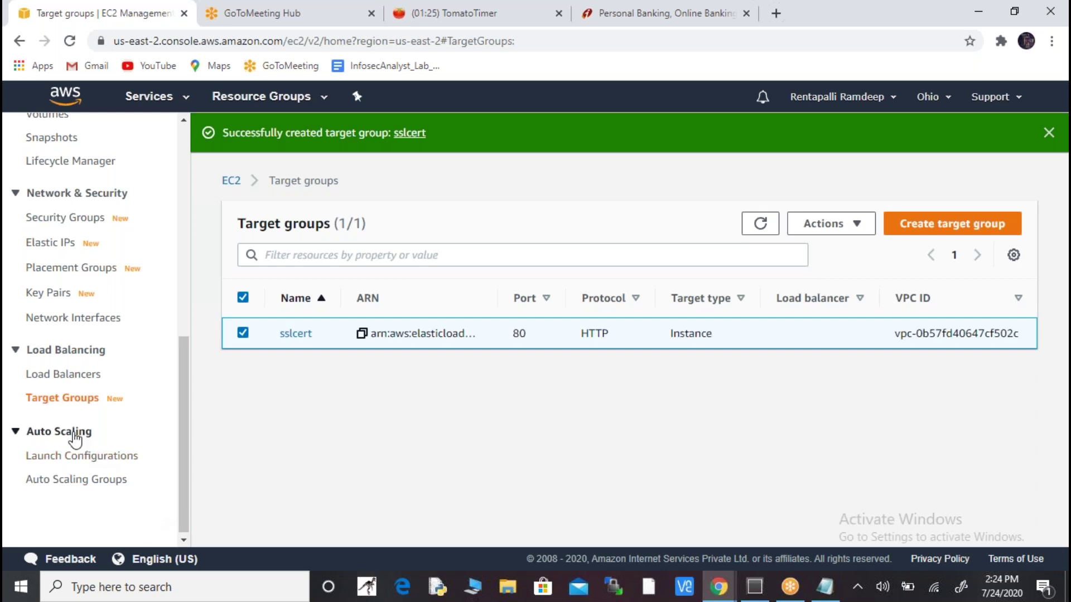
- Go to the empty Load Balancers list and start creating a new load balancer
{"action": "left_click", "coordinate": [73, 378]}
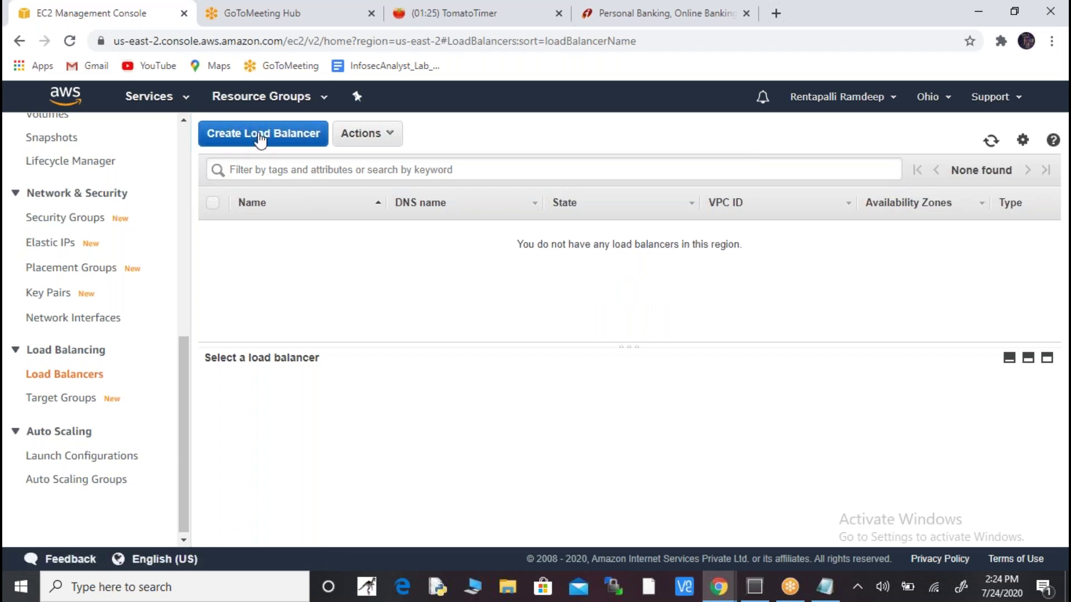
{"action": "left_click", "coordinate": [259, 136]}
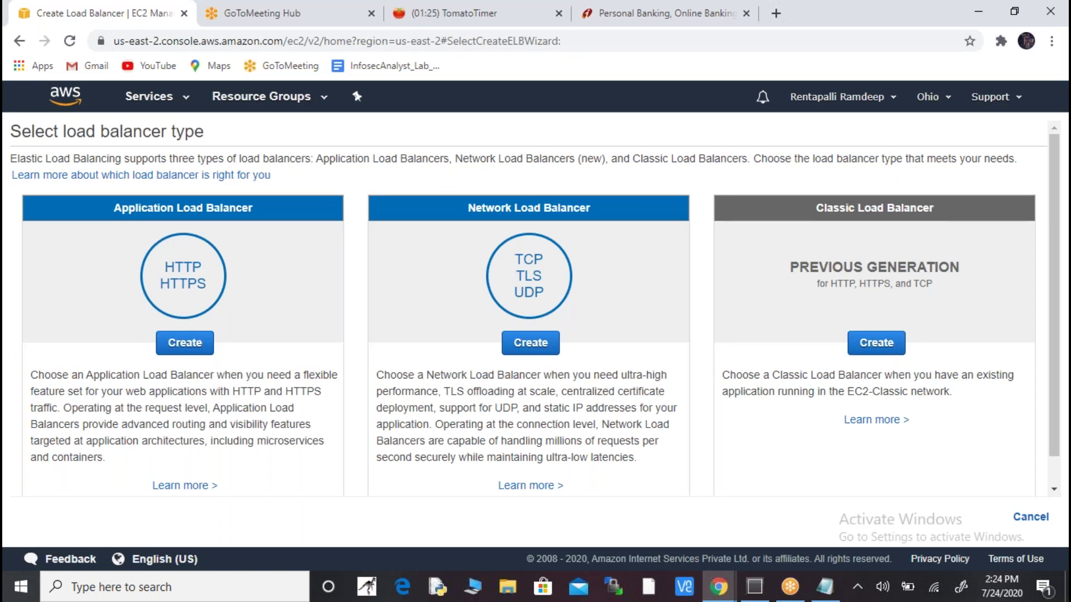
- Check the Notepad notes, then choose Application Load Balancer as the type
{"action": "key", "text": "alt+Tab"}
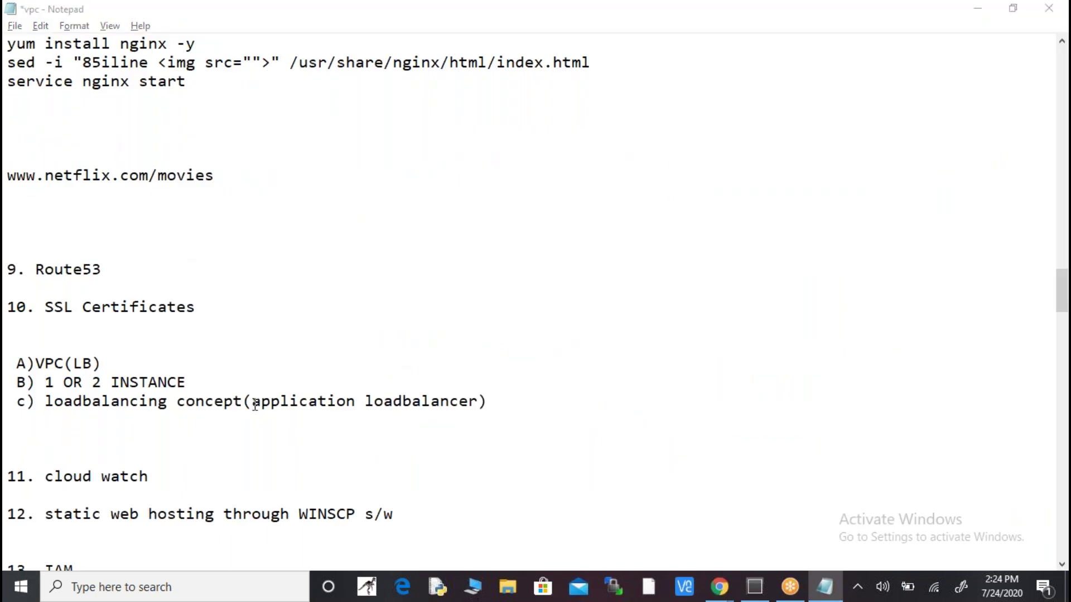
{"action": "key", "text": "alt+Tab"}
{"action": "left_click", "coordinate": [189, 349]}
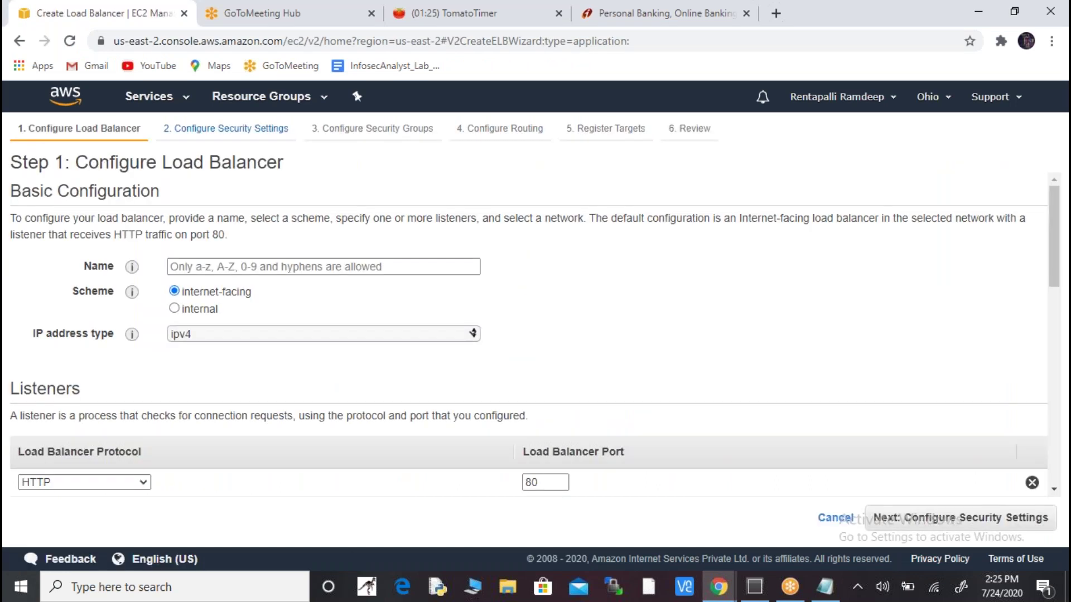
- Name the load balancer fdp instead of the first-typed sslload
{"action": "left_click", "coordinate": [342, 266]}
{"action": "type", "text": "sslload"}
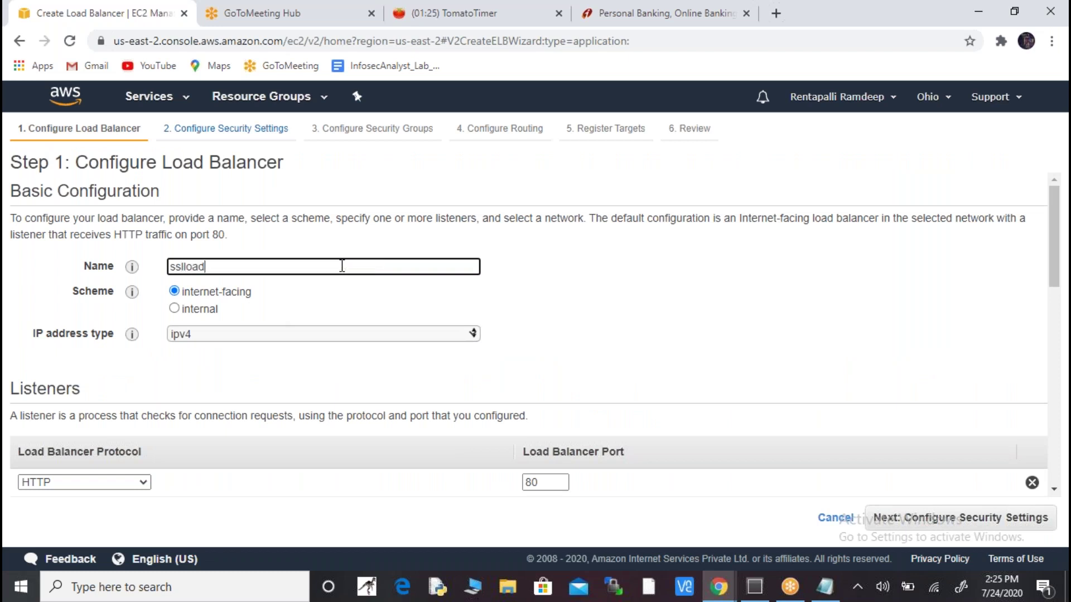
{"action": "key", "text": "BackSpace"}
{"action": "key", "text": "BackSpace"}
{"action": "key", "text": "BackSpace"}
{"action": "key", "text": "BackSpace"}
{"action": "key", "text": "BackSpace"}
{"action": "key", "text": "BackSpace"}
{"action": "key", "text": "BackSpace"}
{"action": "type", "text": "fdp"}
{"action": "left_click_drag", "start_coordinate": [1057, 233], "coordinate": [1058, 260]}
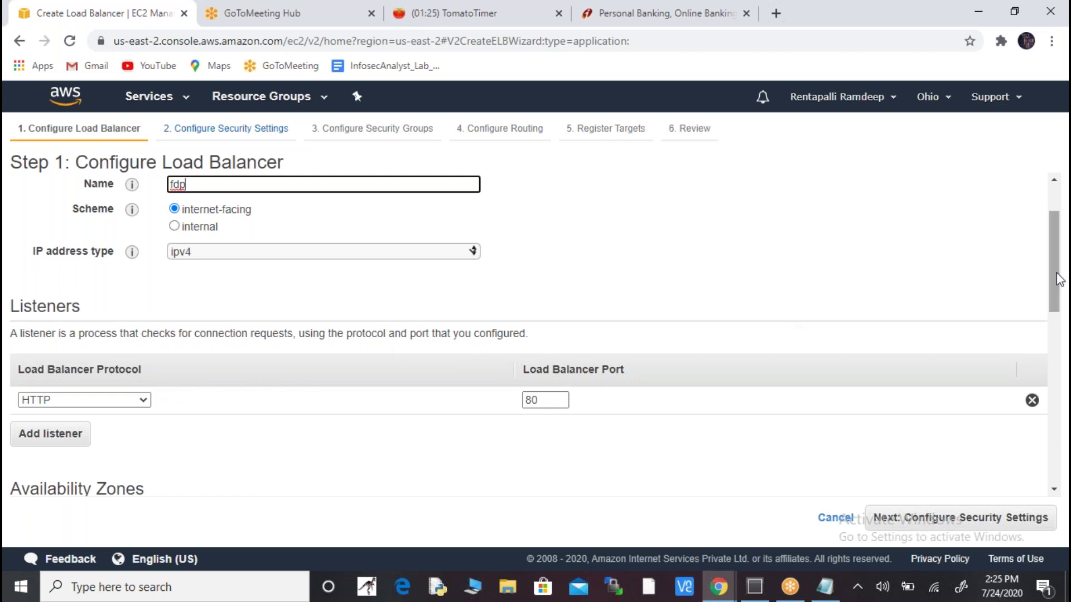
{"action": "left_click_drag", "start_coordinate": [1055, 277], "coordinate": [1062, 347]}
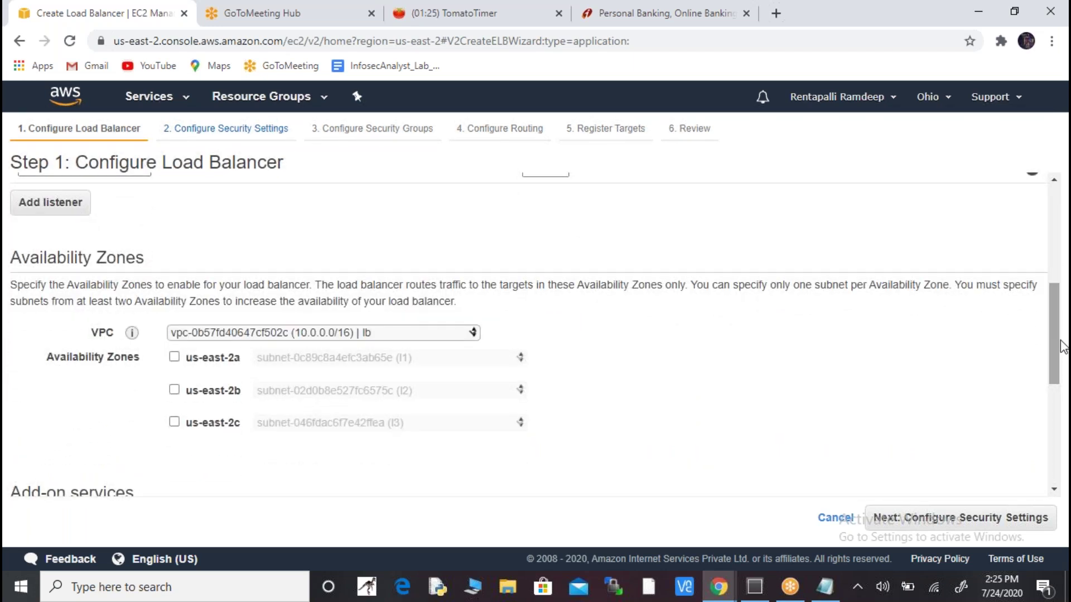
- Use the lb VPC with us-east-2a, us-east-2b and us-east-2c availability zones enabled
{"action": "left_click", "coordinate": [457, 337]}
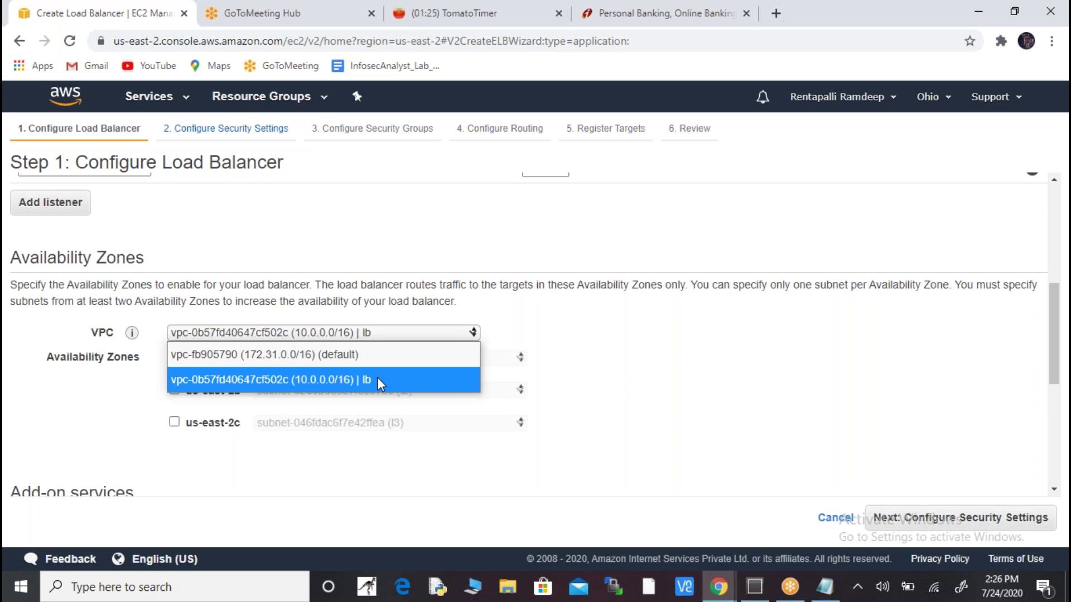
{"action": "left_click", "coordinate": [378, 382]}
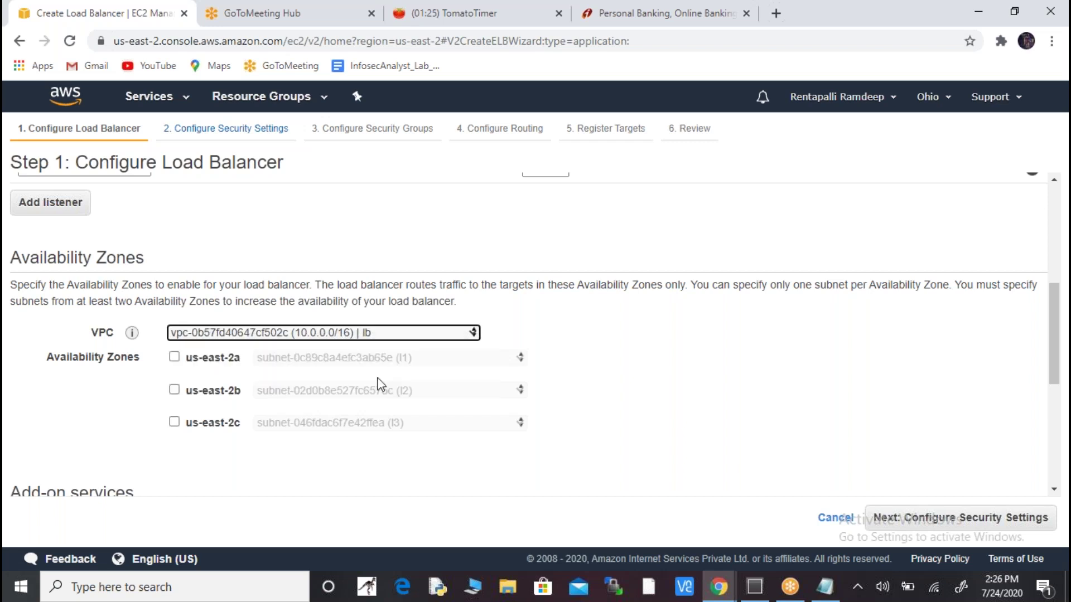
{"action": "left_click", "coordinate": [174, 357]}
{"action": "left_click", "coordinate": [174, 415]}
{"action": "left_click", "coordinate": [174, 471]}
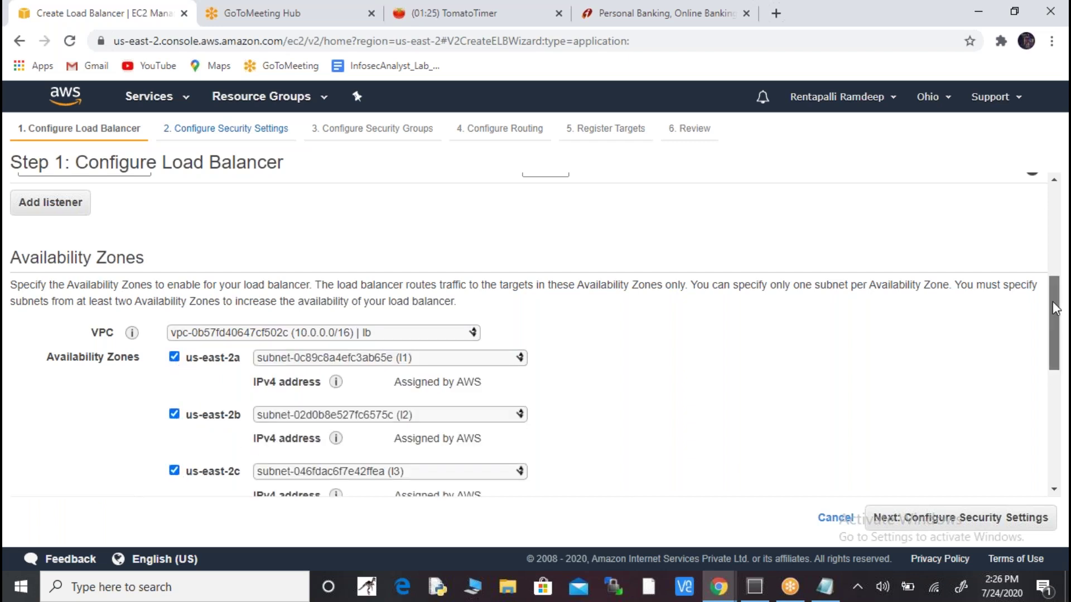
{"action": "left_click_drag", "start_coordinate": [1053, 302], "coordinate": [1053, 320]}
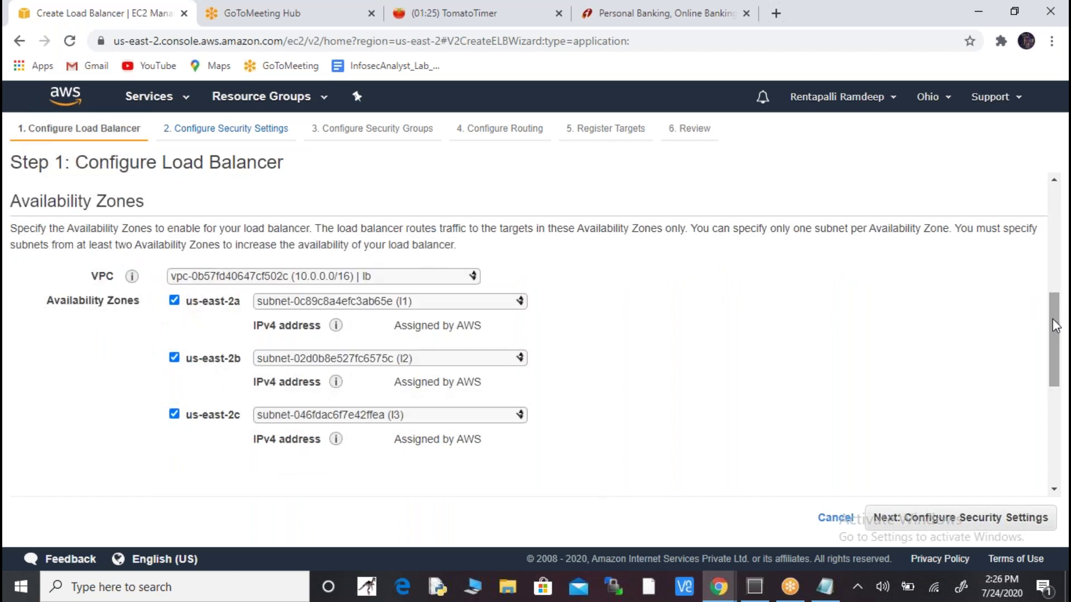
{"action": "left_click_drag", "start_coordinate": [1052, 319], "coordinate": [1057, 390]}
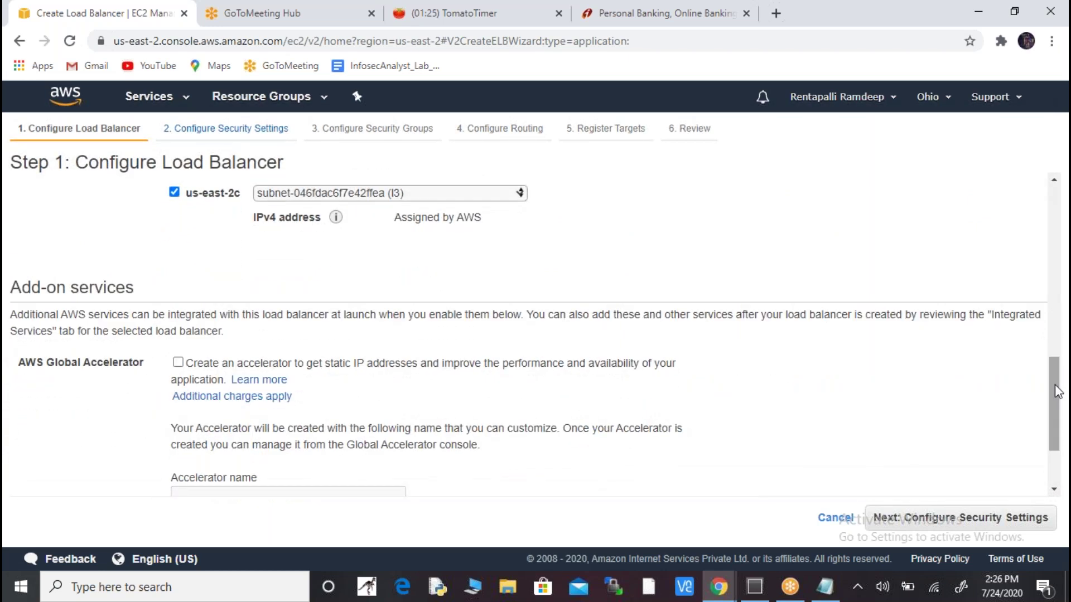
{"action": "left_click", "coordinate": [990, 519]}
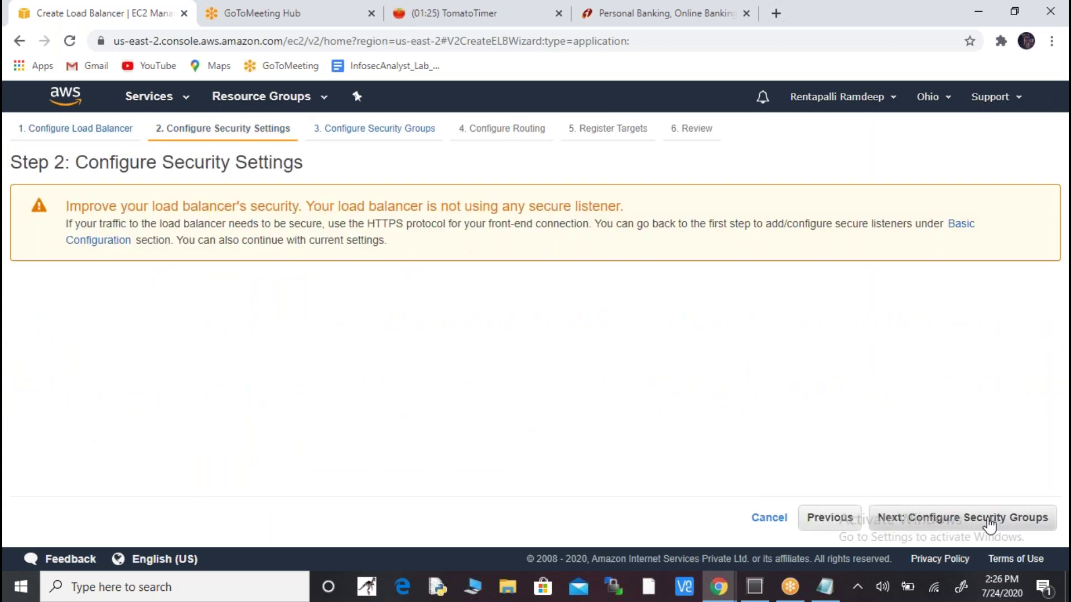
- Move on to the security groups step and look through the existing groups
{"action": "left_click", "coordinate": [988, 521]}
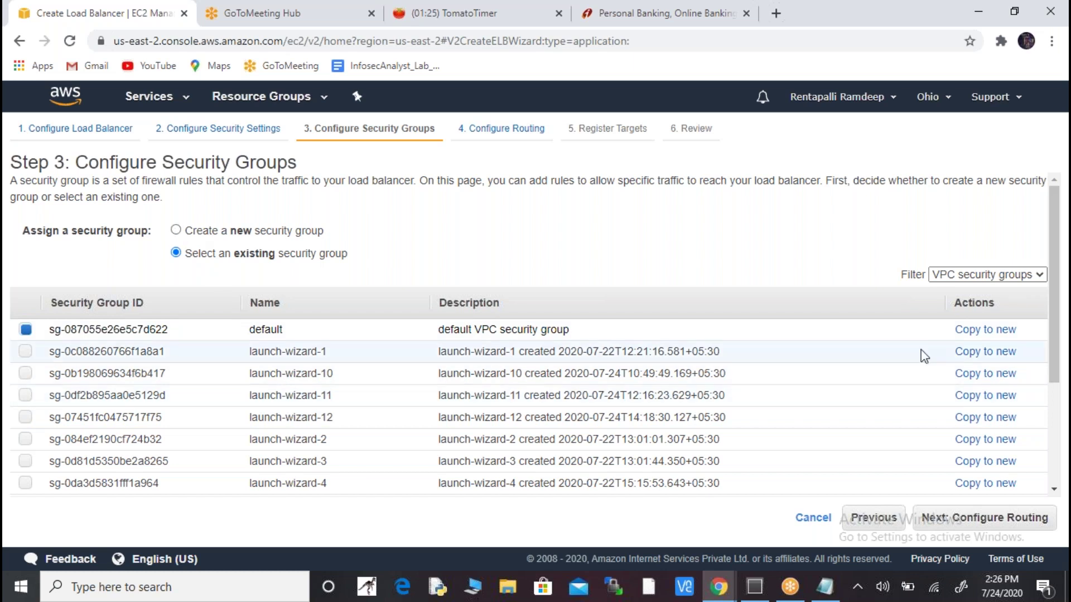
{"action": "left_click_drag", "start_coordinate": [1054, 341], "coordinate": [1065, 294]}
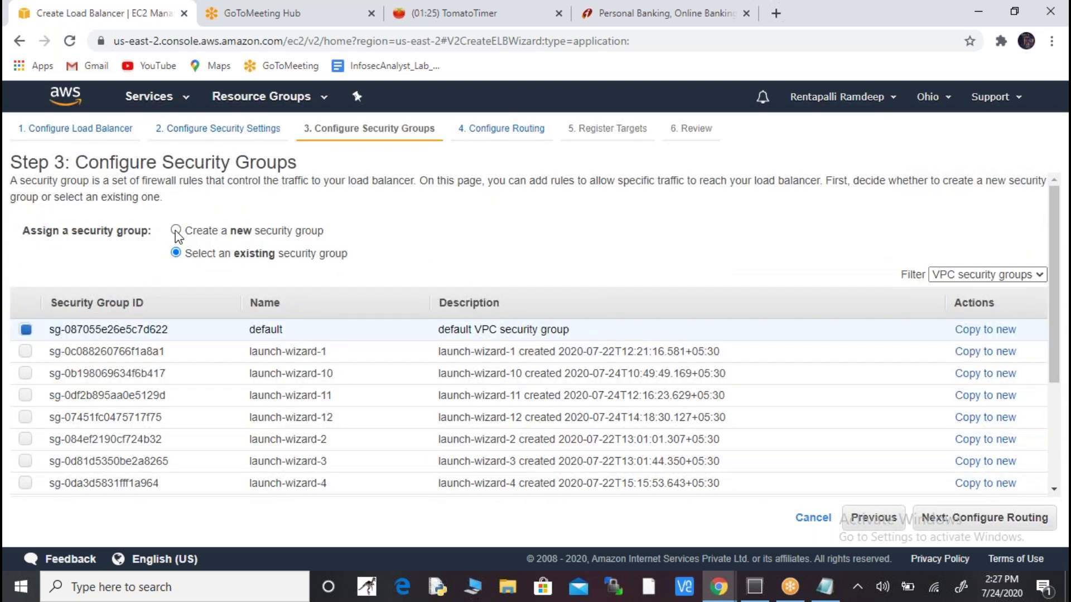
- Create a new security group with a second inbound rule allowing all traffic from anywhere
{"action": "left_click", "coordinate": [176, 231]}
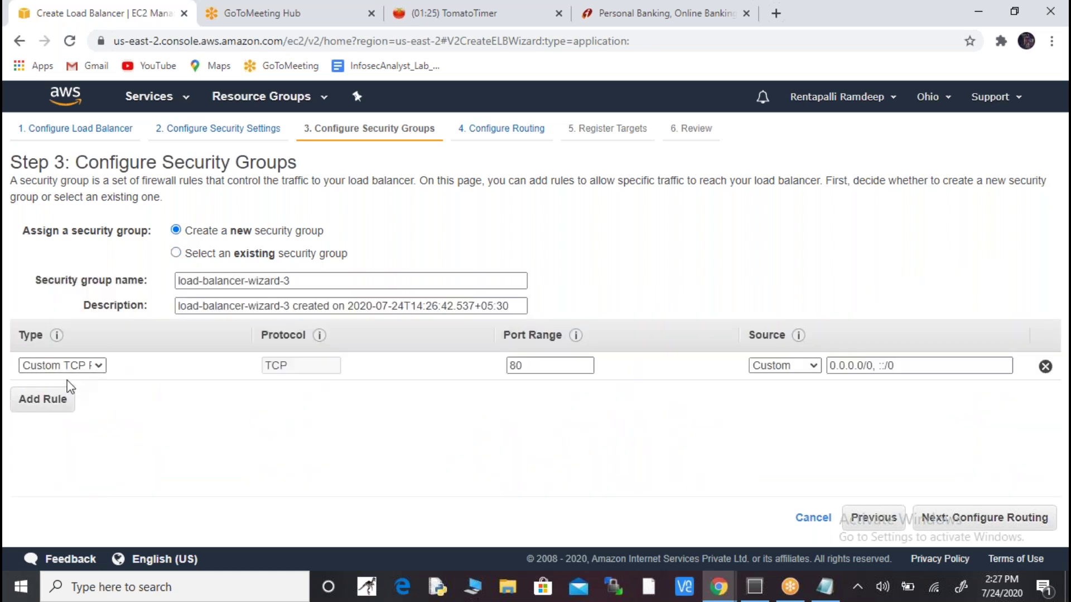
{"action": "left_click", "coordinate": [55, 399]}
{"action": "scroll", "coordinate": [95, 246], "scroll_direction": "down", "scroll_amount": 1}
{"action": "left_click", "coordinate": [95, 233]}
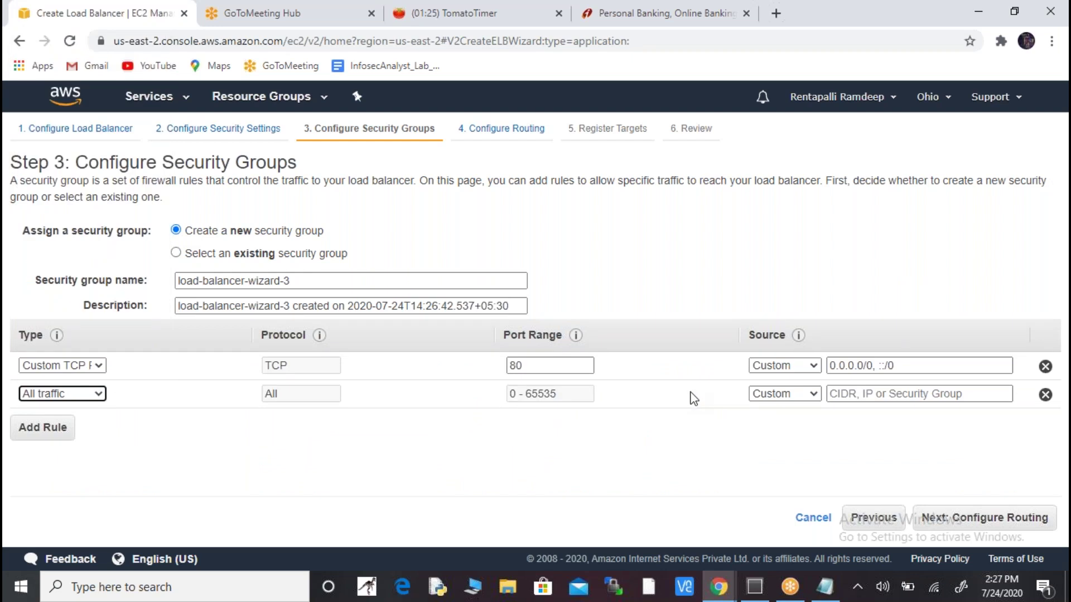
{"action": "left_click", "coordinate": [811, 394]}
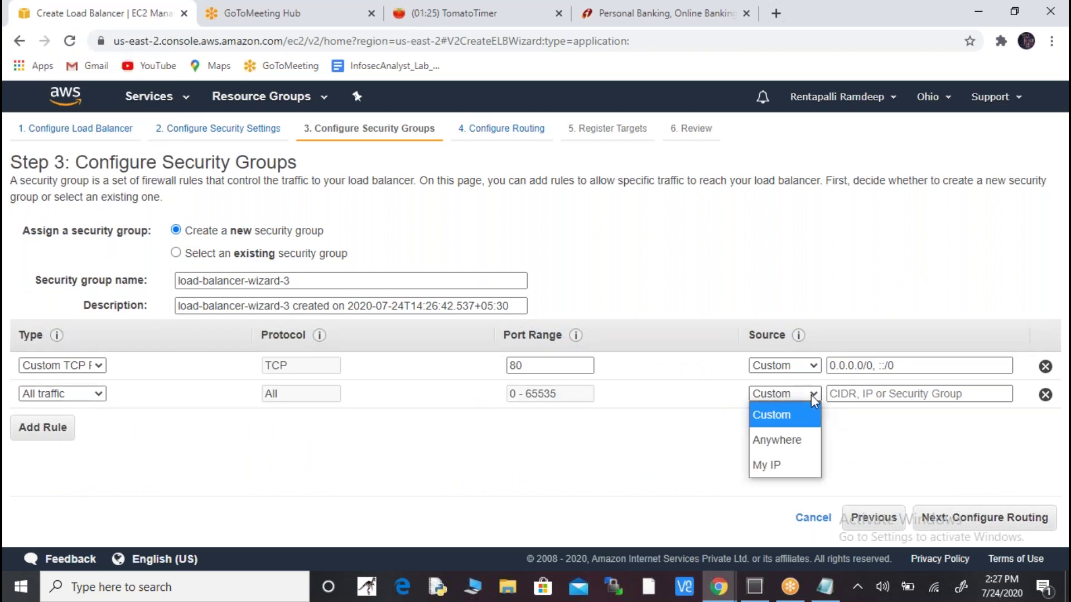
{"action": "left_click", "coordinate": [796, 441]}
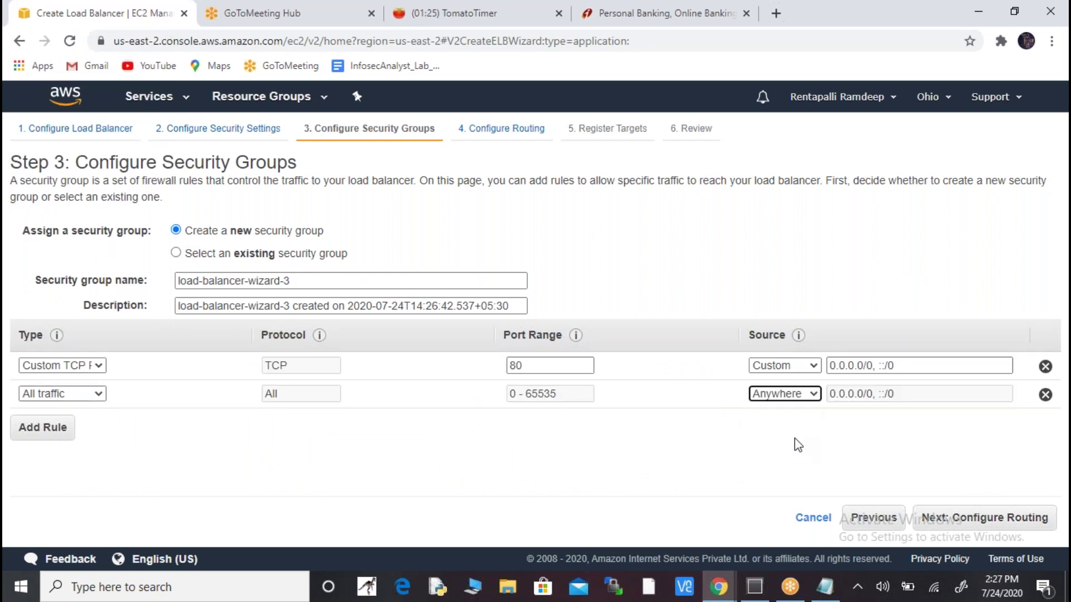
{"action": "left_click", "coordinate": [180, 282]}
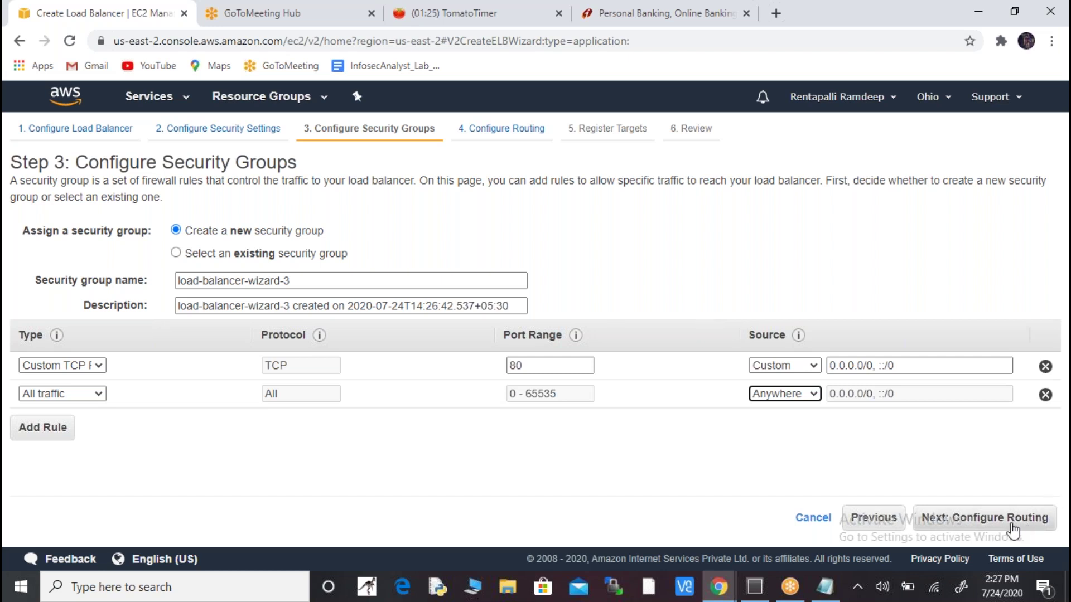
{"action": "left_click", "coordinate": [984, 518]}
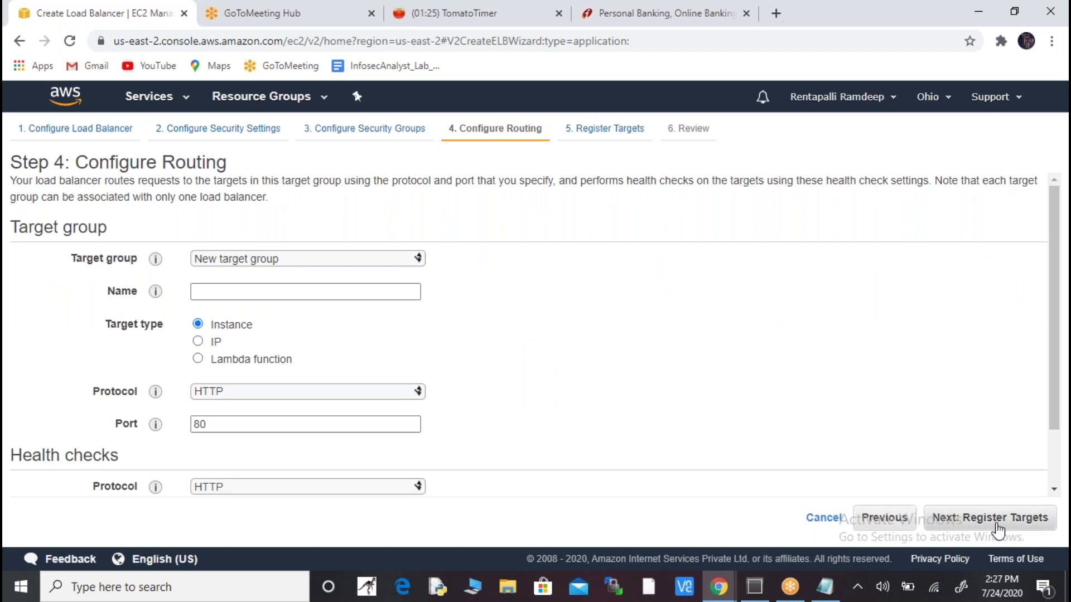
- Route the load balancer to the existing sslcert target group
{"action": "left_click", "coordinate": [365, 259]}
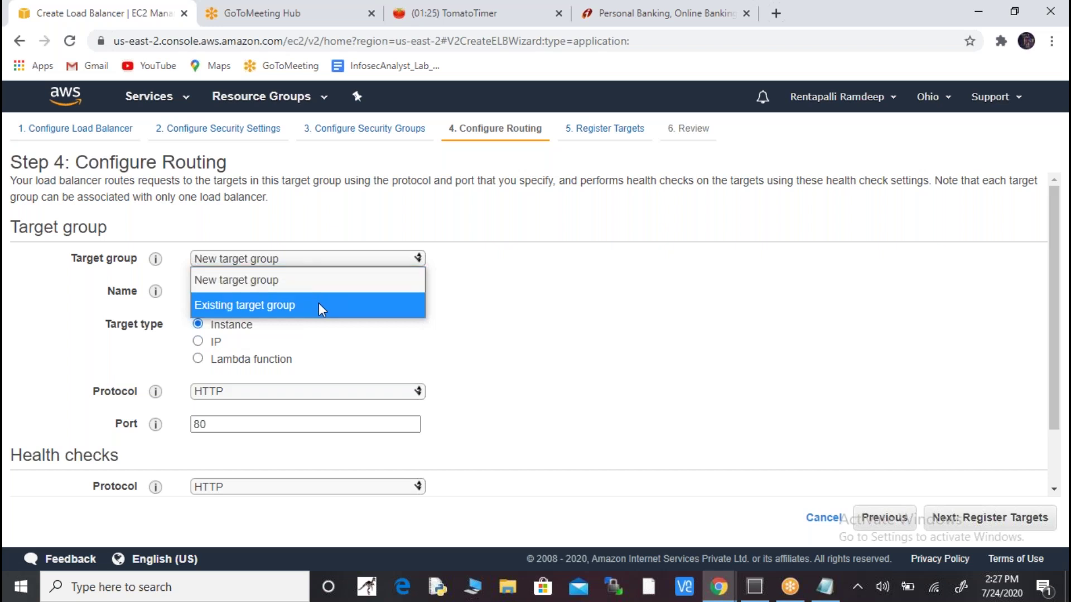
{"action": "left_click", "coordinate": [320, 308]}
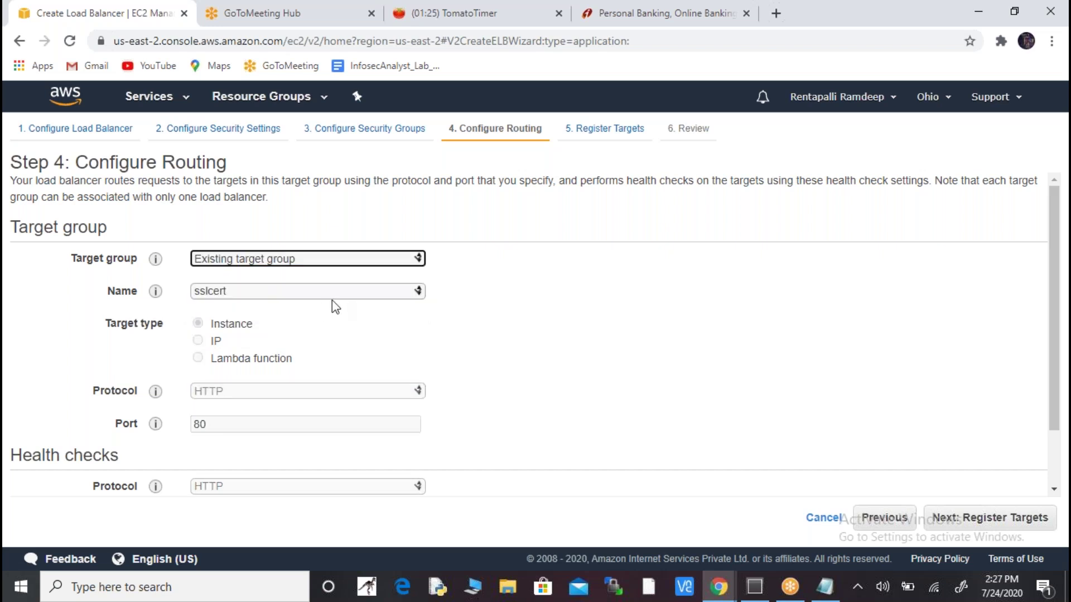
{"action": "left_click", "coordinate": [359, 300]}
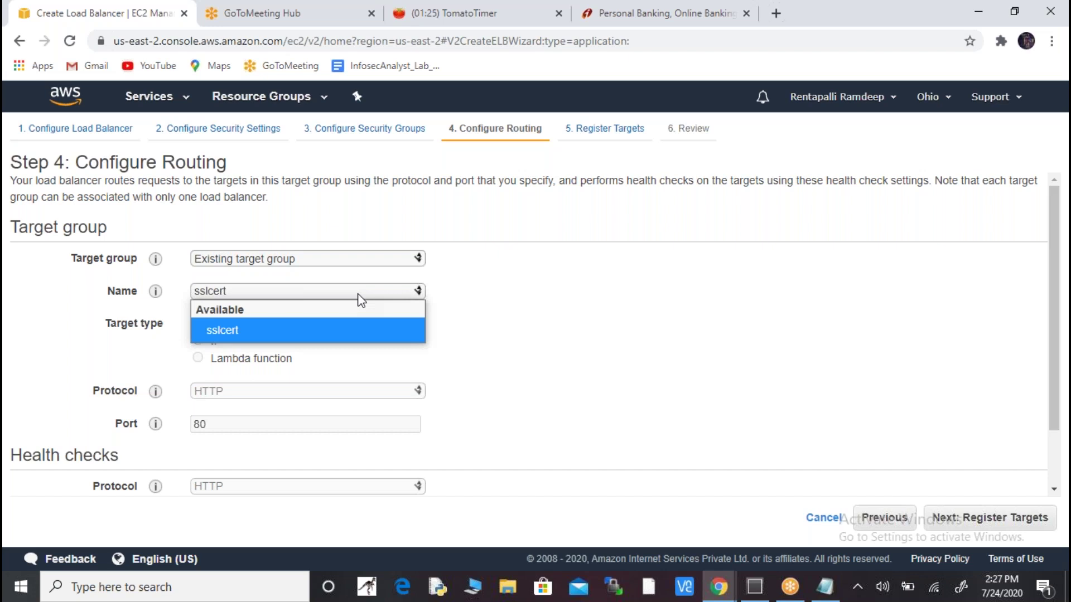
{"action": "left_click", "coordinate": [310, 331]}
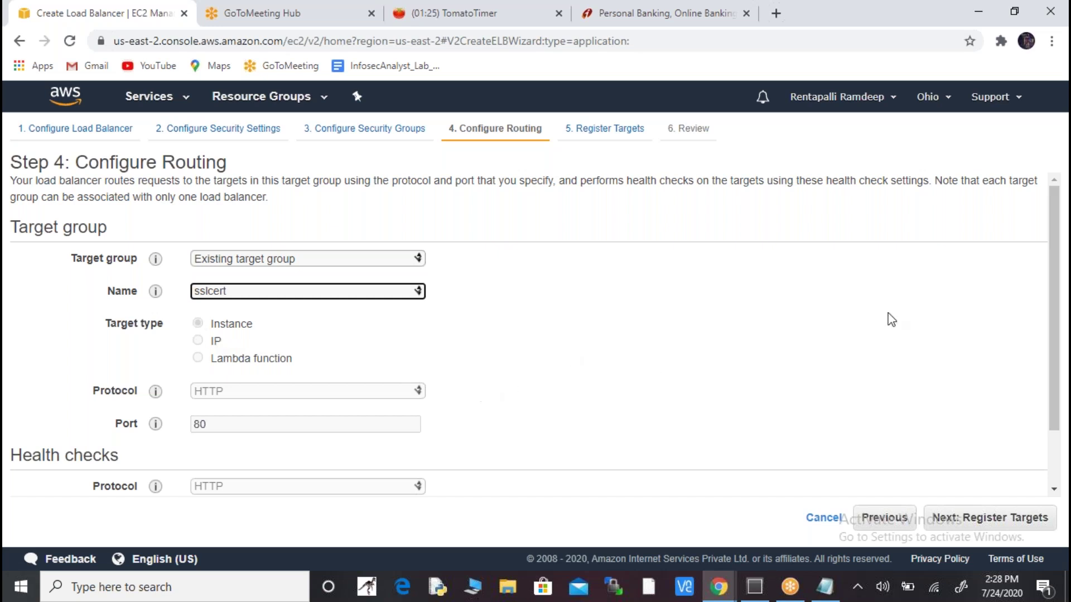
{"action": "left_click_drag", "start_coordinate": [1048, 288], "coordinate": [1048, 392]}
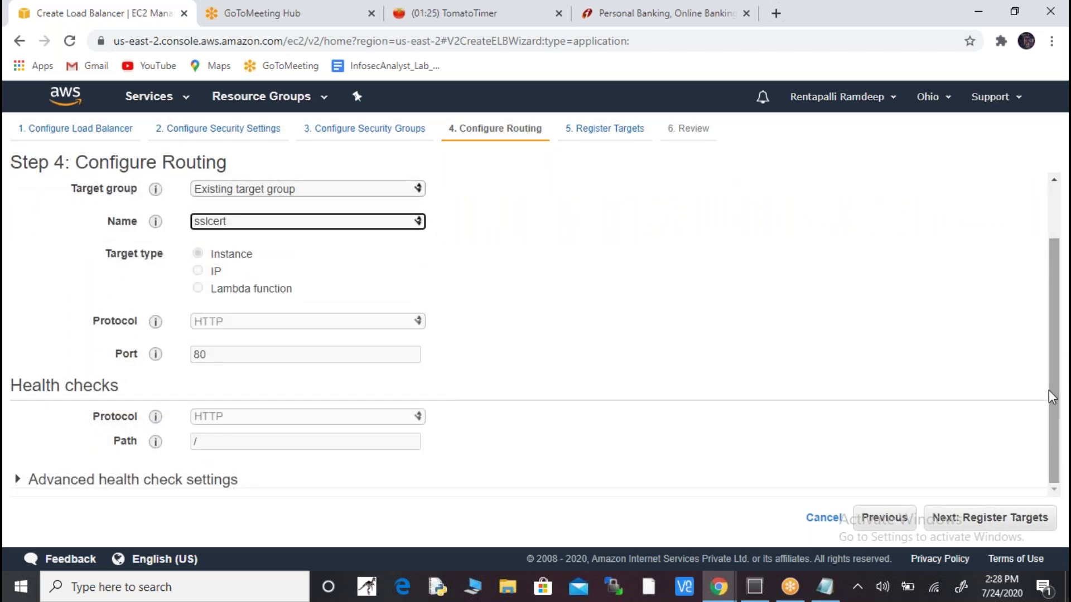
{"action": "left_click", "coordinate": [1014, 520]}
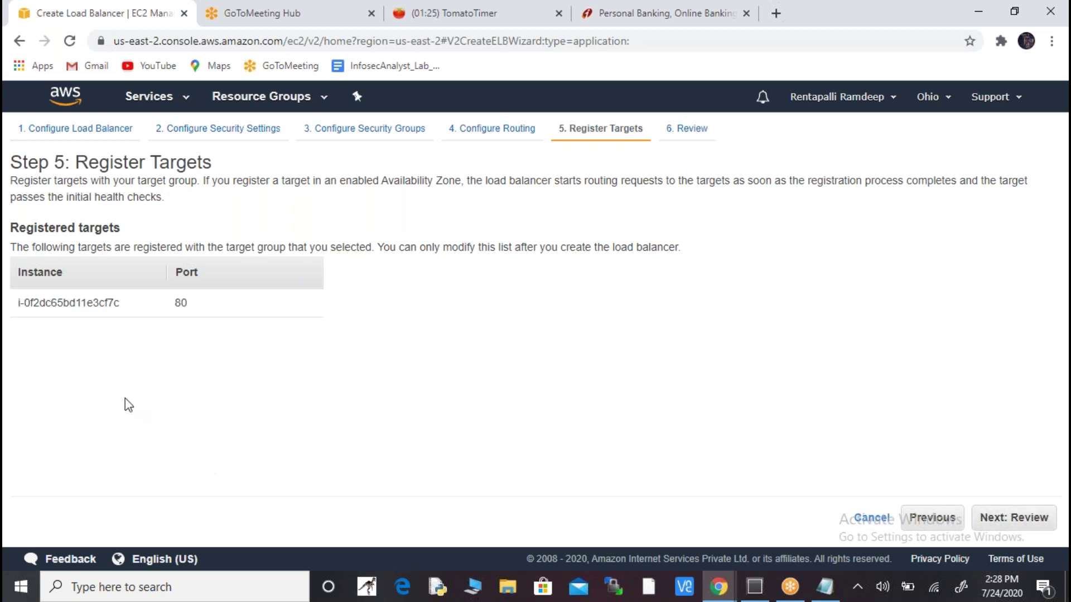
- Check the registered instance, review the settings, and create the fdp load balancer
{"action": "left_click_drag", "start_coordinate": [12, 305], "coordinate": [139, 313]}
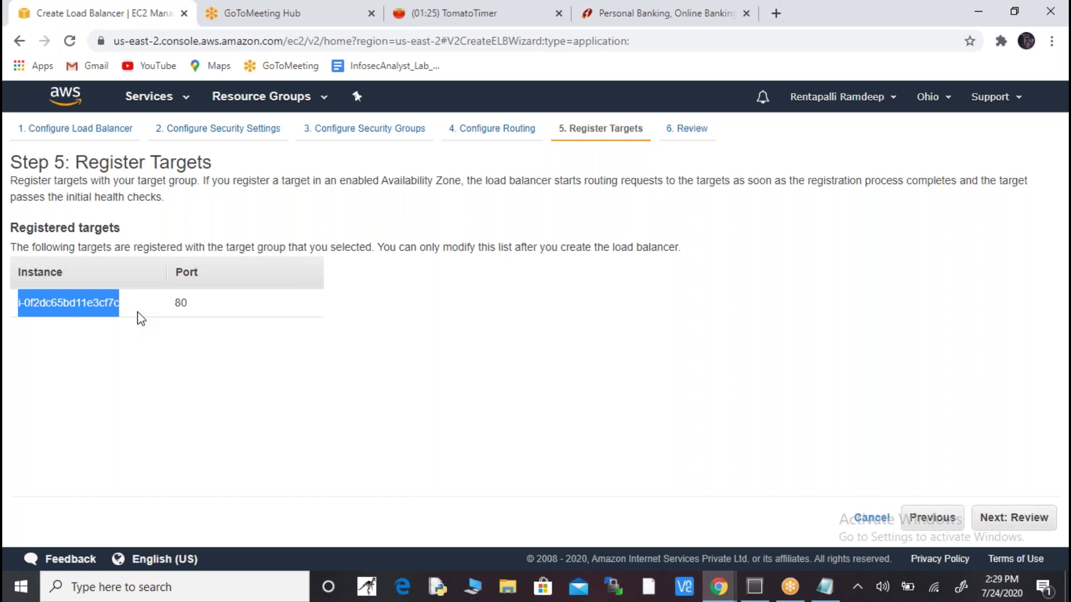
{"action": "left_click", "coordinate": [1012, 520]}
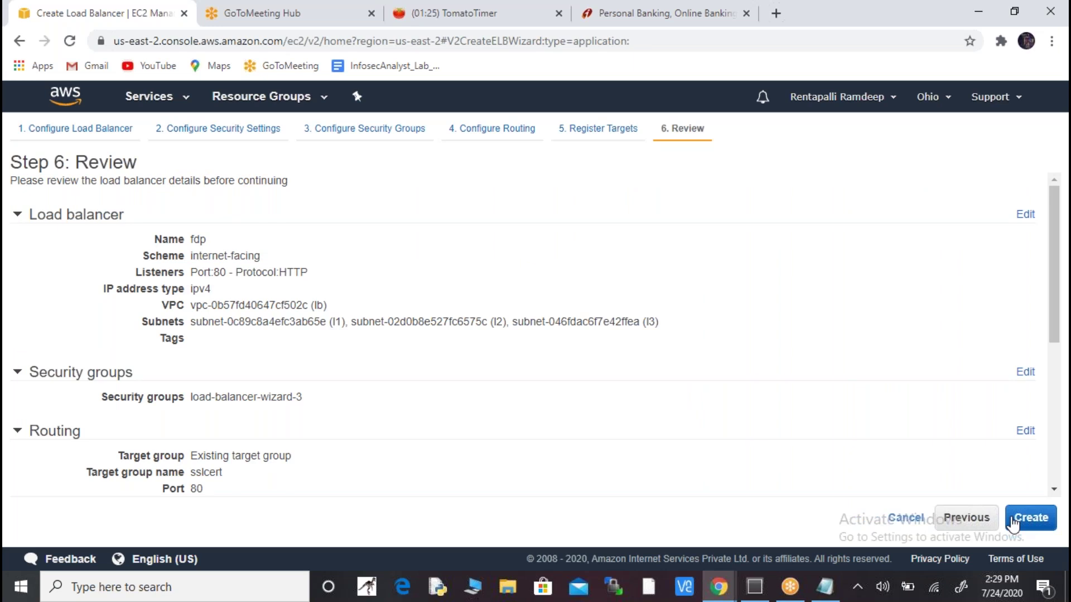
{"action": "left_click", "coordinate": [1012, 519]}
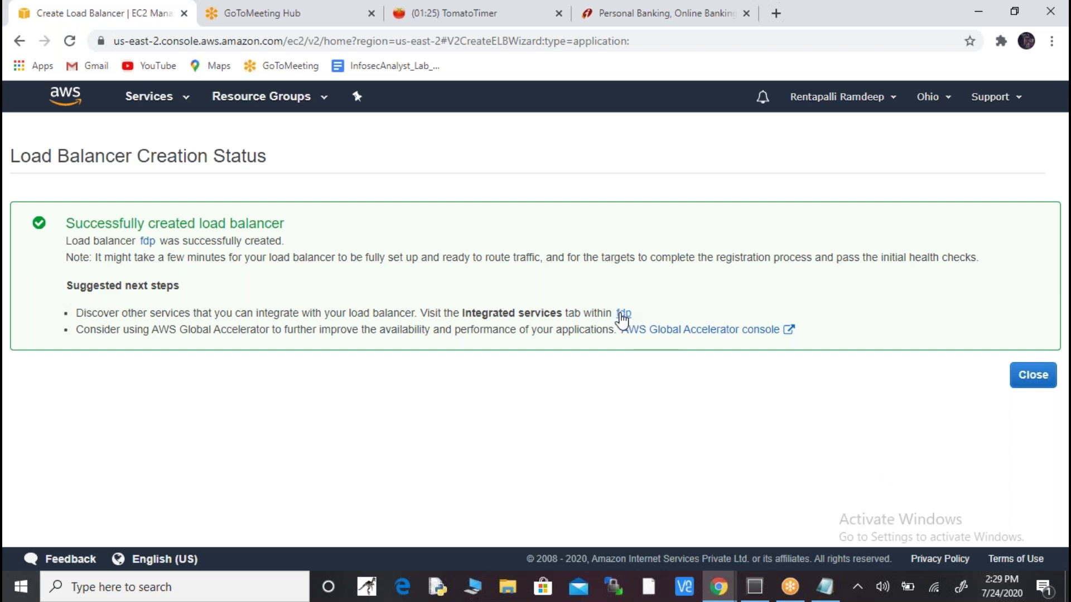
- Return to the Load Balancers list and show the fdp load balancer's details
{"action": "left_click", "coordinate": [1021, 381]}
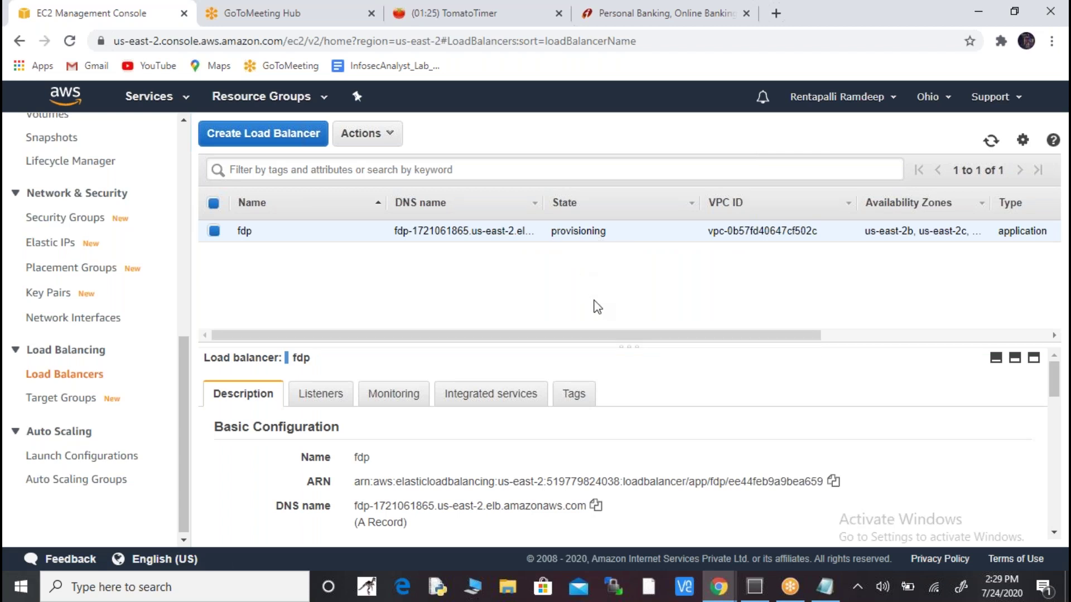
{"action": "left_click_drag", "start_coordinate": [631, 349], "coordinate": [636, 272]}
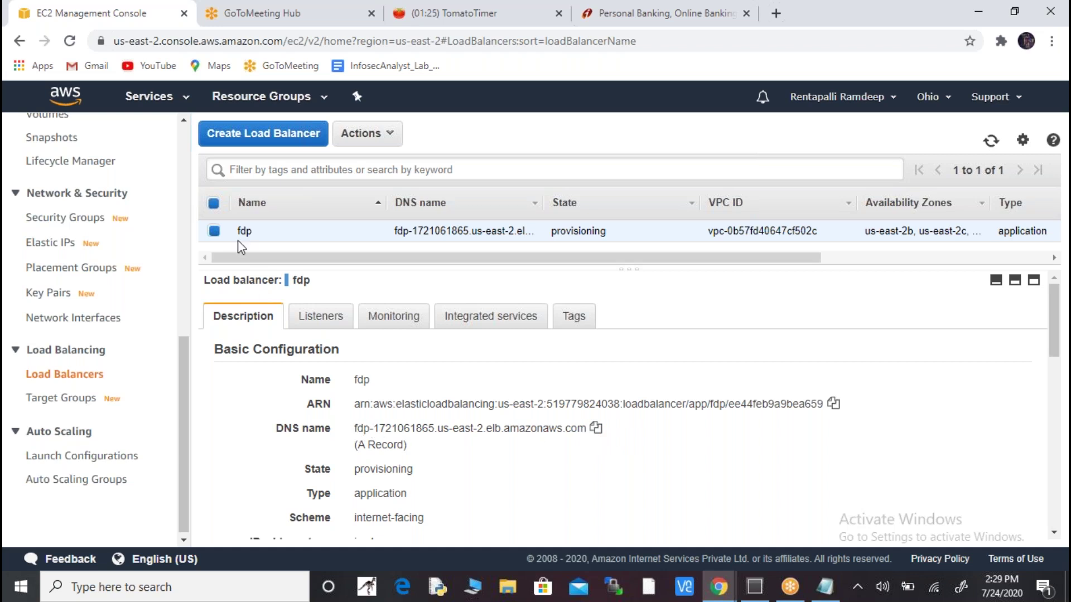
{"action": "left_click", "coordinate": [214, 231]}
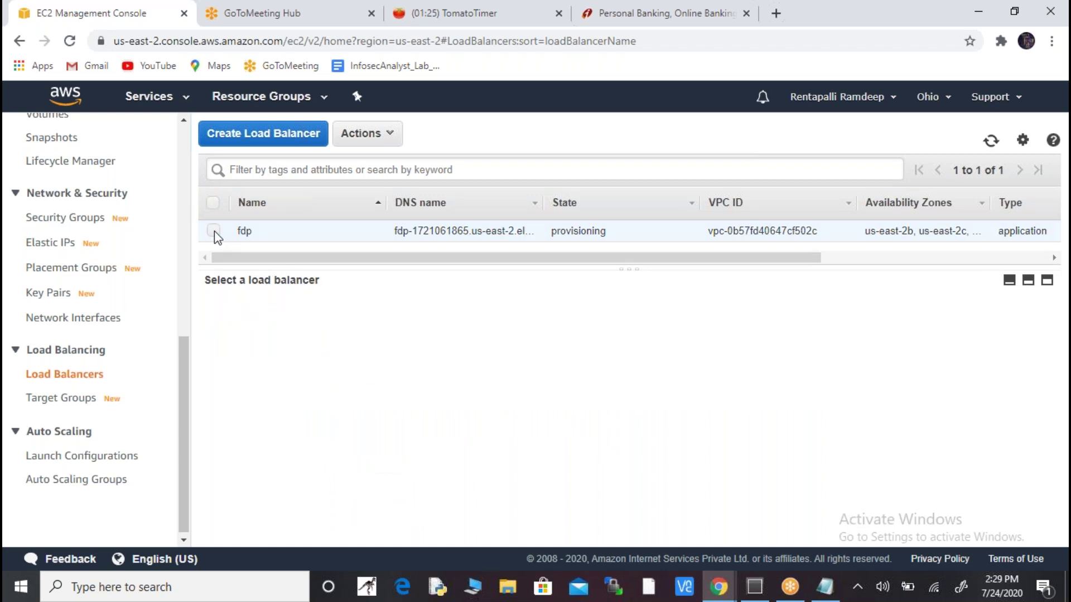
{"action": "left_click", "coordinate": [214, 231]}
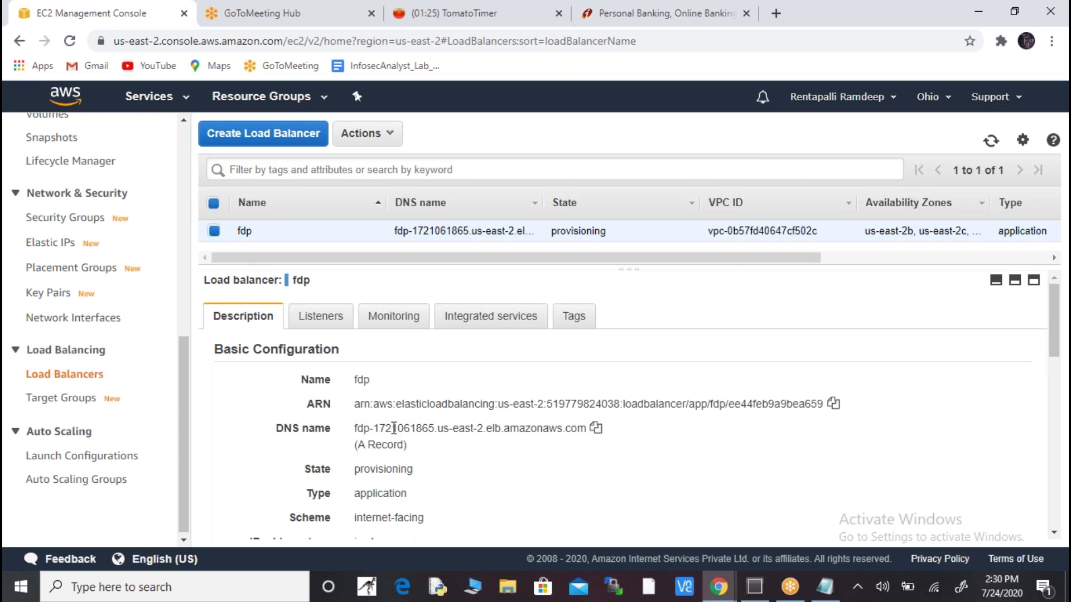
- Copy fdp's DNS name and place the cursor below the load-balancing item in Notepad
{"action": "left_click", "coordinate": [595, 429]}
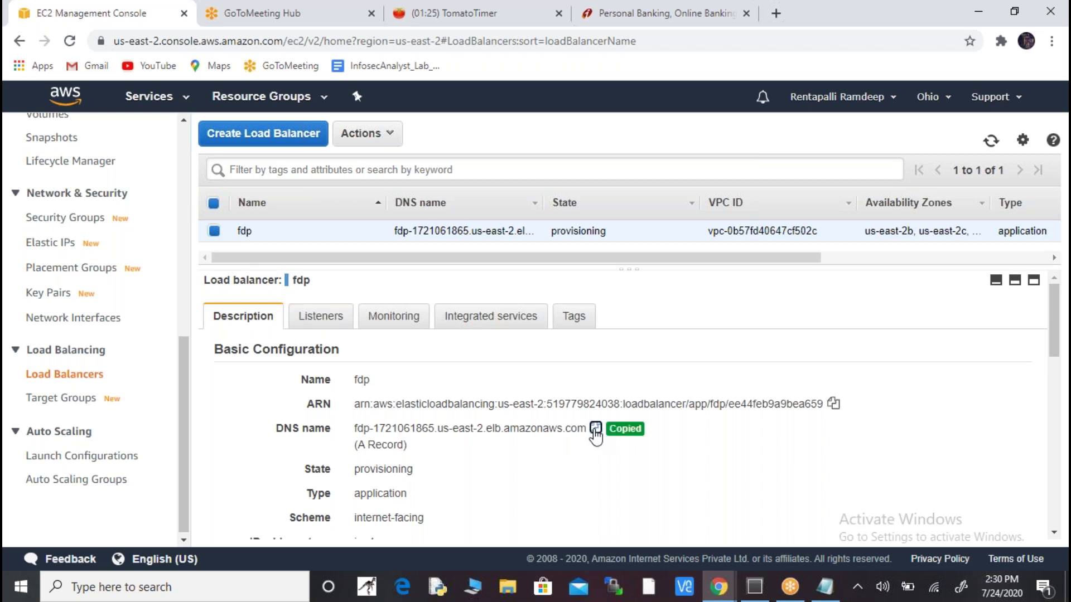
{"action": "key", "text": "alt+Tab"}
{"action": "left_click", "coordinate": [537, 403]}
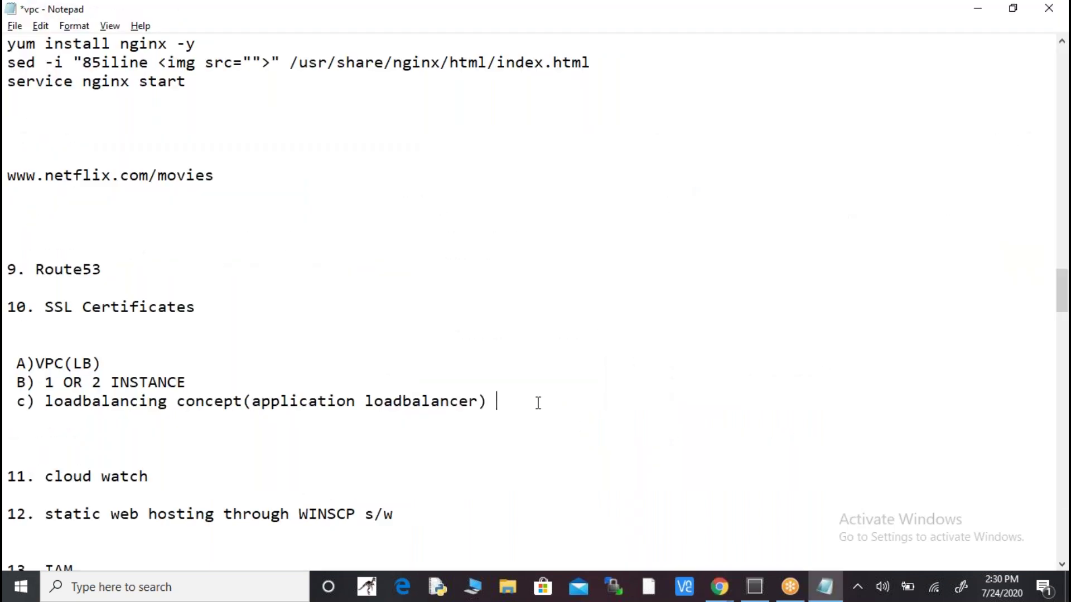
- Paste the DNS name fdp-1721061865.us-east-2.elb.amazonaws.com on a new line in the notes
{"action": "key", "text": "Return"}
{"action": "key", "text": "Return"}
{"action": "key", "text": "Return"}
{"action": "key", "text": "ctrl+v"}
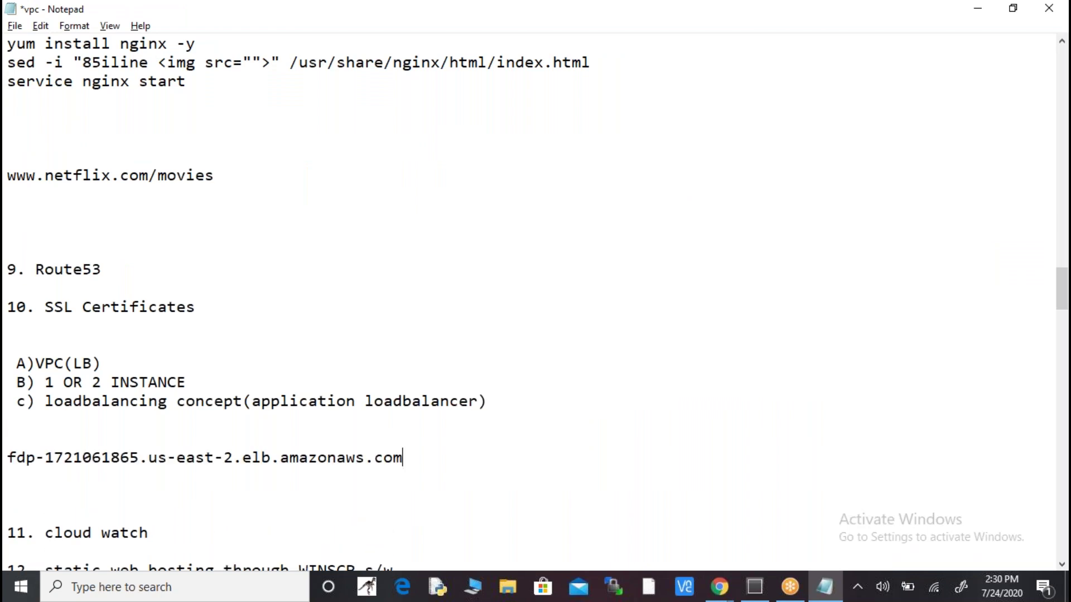
{"action": "key", "text": "Left"}
{"action": "key", "text": "Left"}
{"action": "key", "text": "Left"}
{"action": "key", "text": "Left"}
{"action": "key", "text": "Left"}
{"action": "key", "text": "Left"}
{"action": "key", "text": "Left"}
{"action": "key", "text": "Left"}
{"action": "key", "text": "Left"}
{"action": "key", "text": "Left"}
{"action": "key", "text": "Left"}
{"action": "key", "text": "Left"}
{"action": "key", "text": "Left"}
{"action": "key", "text": "Left"}
{"action": "key", "text": "Left"}
{"action": "key", "text": "Left"}
{"action": "key", "text": "Left"}
{"action": "key", "text": "Left"}
{"action": "key", "text": "Left"}
{"action": "key", "text": "Left"}
{"action": "key", "text": "shift+Left"}
{"action": "key", "text": "shift+Left"}
{"action": "key", "text": "shift+Left"}
{"action": "key", "text": "Right"}
{"action": "key", "text": "Right"}
{"action": "key", "text": "shift+Right"}
{"action": "key", "text": "shift+Right"}
{"action": "key", "text": "shift+Right"}
{"action": "key", "text": "shift+Right"}
{"action": "key", "text": "shift+Right"}
{"action": "key", "text": "shift+Right"}
{"action": "key", "text": "shift+Right"}
{"action": "key", "text": "shift+Right"}
{"action": "key", "text": "shift+Right"}
{"action": "key", "text": "shift+Right"}
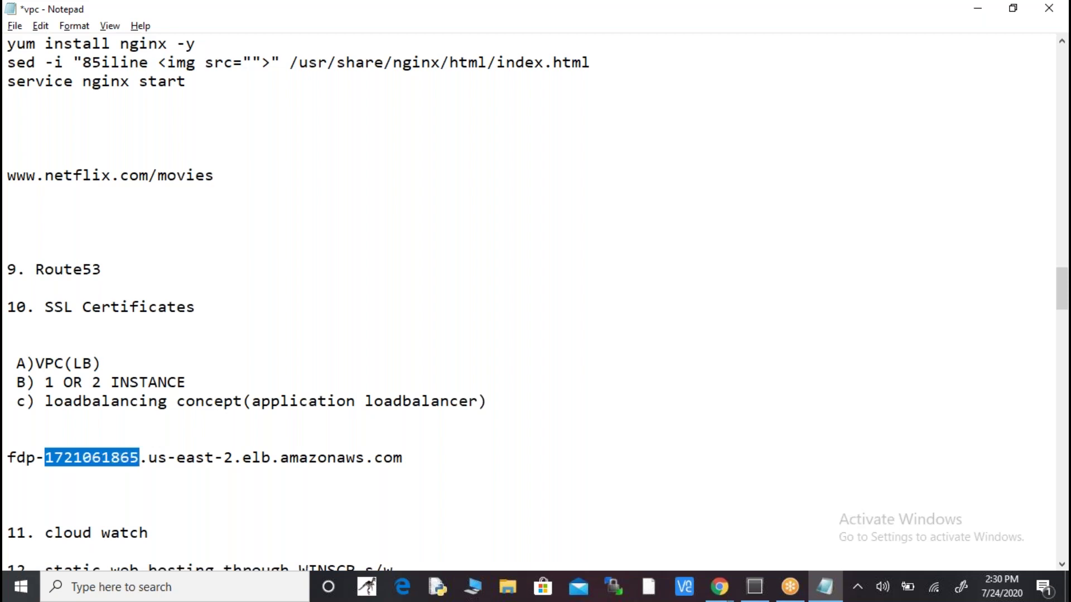
{"action": "key", "text": "Right"}
{"action": "key", "text": "Right"}
{"action": "key", "text": "shift+Right"}
{"action": "key", "text": "shift+Right"}
{"action": "key", "text": "shift+Right"}
{"action": "key", "text": "shift+Right"}
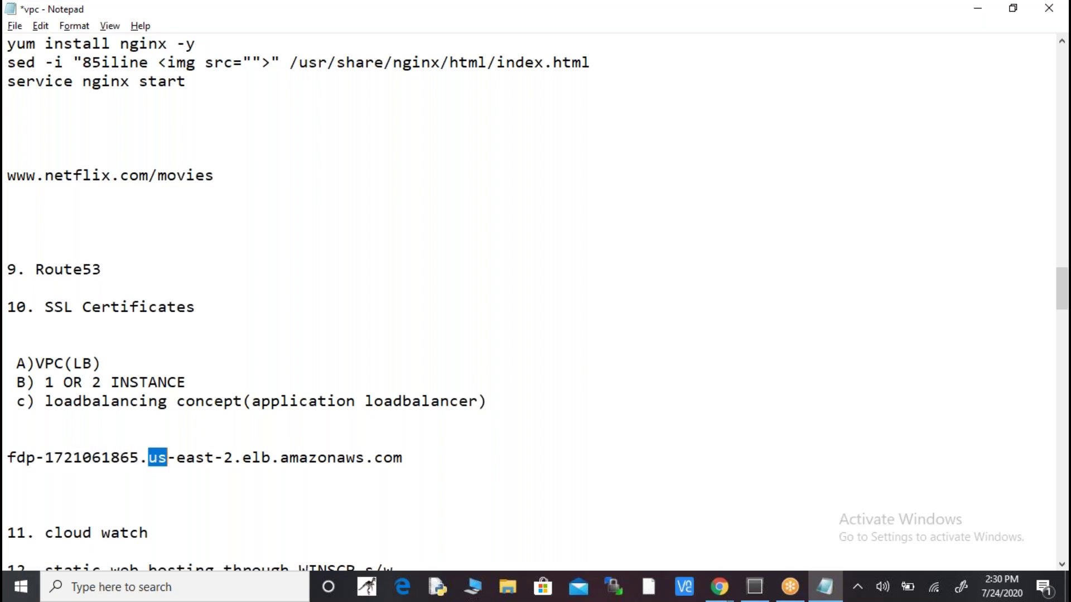
{"action": "key", "text": "shift+Right"}
{"action": "key", "text": "shift+Right"}
{"action": "key", "text": "shift+Right"}
{"action": "key", "text": "shift+Right"}
{"action": "key", "text": "shift+Right"}
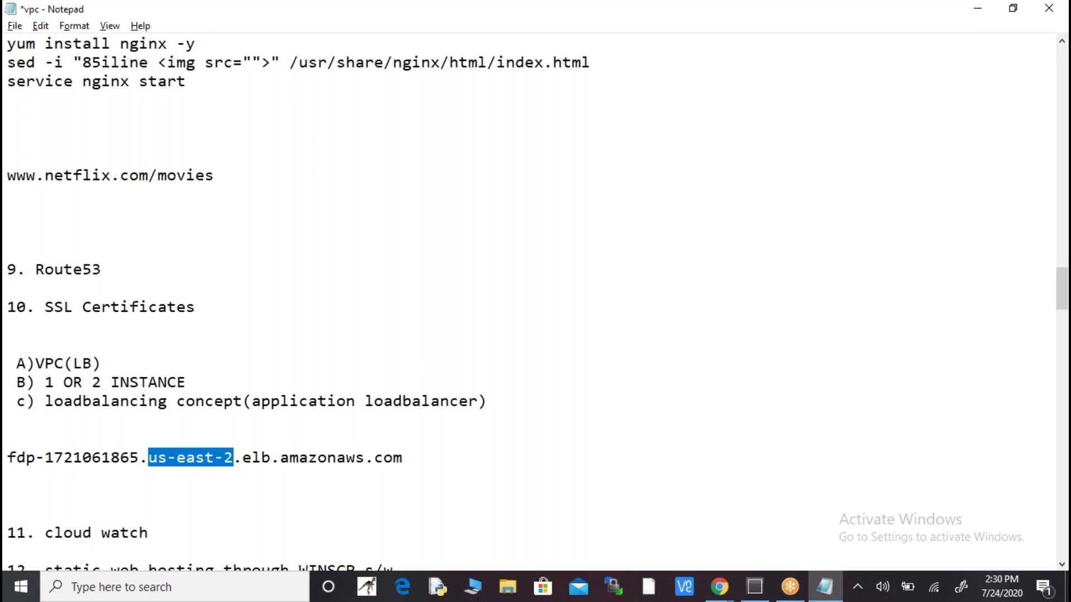
- Highlight the elb and amazonaws.com parts, then select the whole DNS name line
{"action": "key", "text": "Right"}
{"action": "key", "text": "Right"}
{"action": "key", "text": "shift+Right"}
{"action": "key", "text": "shift+Right"}
{"action": "key", "text": "shift+Right"}
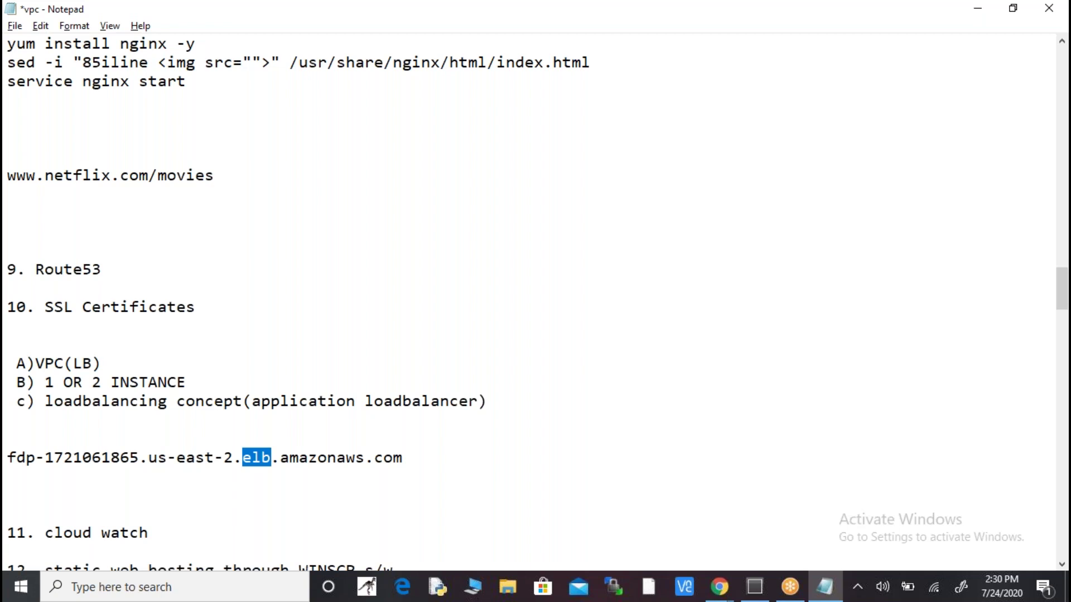
{"action": "key", "text": "Right"}
{"action": "key", "text": "shift+Right"}
{"action": "key", "text": "shift+Right"}
{"action": "key", "text": "shift+Right"}
{"action": "key", "text": "shift+Right"}
{"action": "key", "text": "shift+Right"}
{"action": "key", "text": "shift+Right"}
{"action": "key", "text": "shift+Right"}
{"action": "key", "text": "shift+Right"}
{"action": "key", "text": "shift+Right"}
{"action": "key", "text": "shift+Right"}
{"action": "key", "text": "shift+Right"}
{"action": "key", "text": "shift+Right"}
{"action": "key", "text": "shift+Right"}
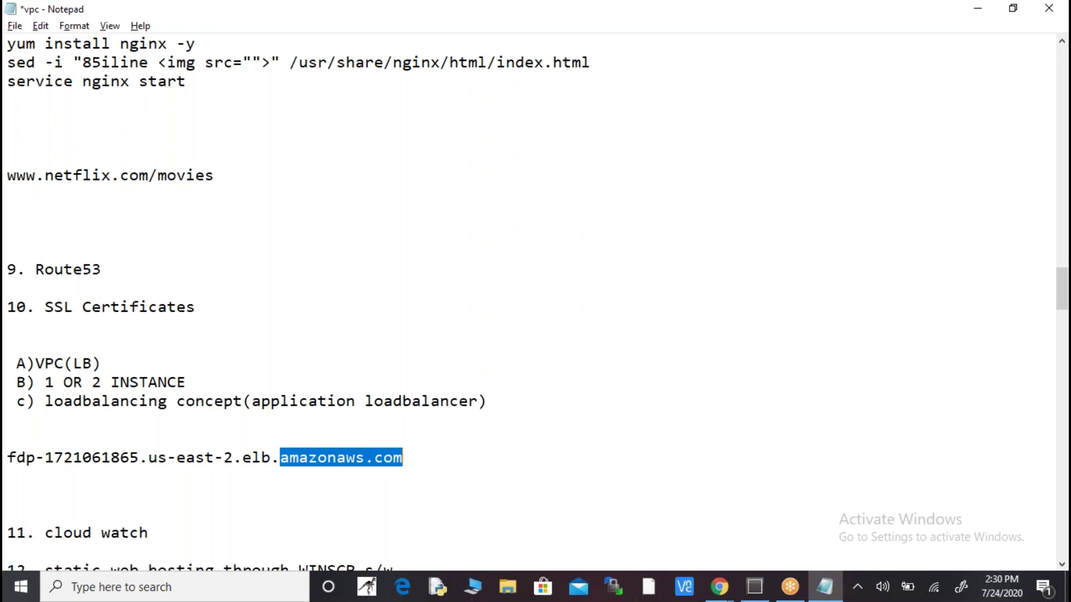
{"action": "key", "text": "Right"}
{"action": "key", "text": "ctrl+shift+Left"}
{"action": "key", "text": "ctrl+shift+Left"}
{"action": "key", "text": "ctrl+shift+Left"}
{"action": "key", "text": "ctrl+shift+Left"}
{"action": "key", "text": "ctrl+shift+Left"}
{"action": "key", "text": "ctrl+shift+Left"}
{"action": "key", "text": "ctrl+shift+Left"}
{"action": "key", "text": "ctrl+shift+Left"}
{"action": "key", "text": "ctrl+shift+Left"}
{"action": "key", "text": "ctrl+shift+Left"}
{"action": "key", "text": "ctrl+shift+Left"}
{"action": "key", "text": "ctrl+shift+Left"}
{"action": "key", "text": "ctrl+shift+Left"}
{"action": "key", "text": "ctrl+shift+Left"}
{"action": "key", "text": "ctrl+shift+Left"}
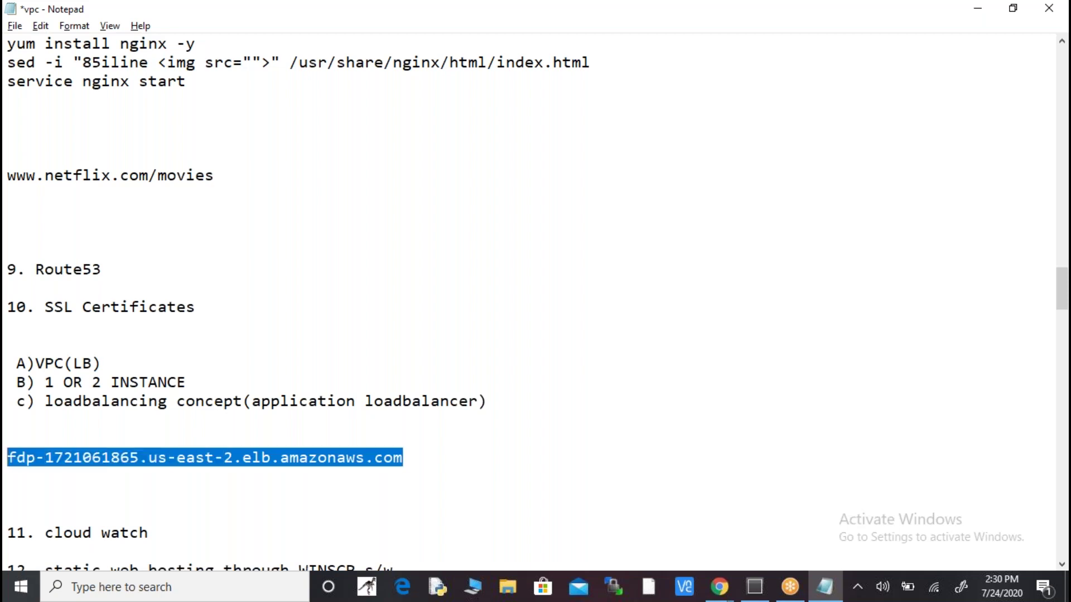
{"action": "key", "text": "alt+Tab"}
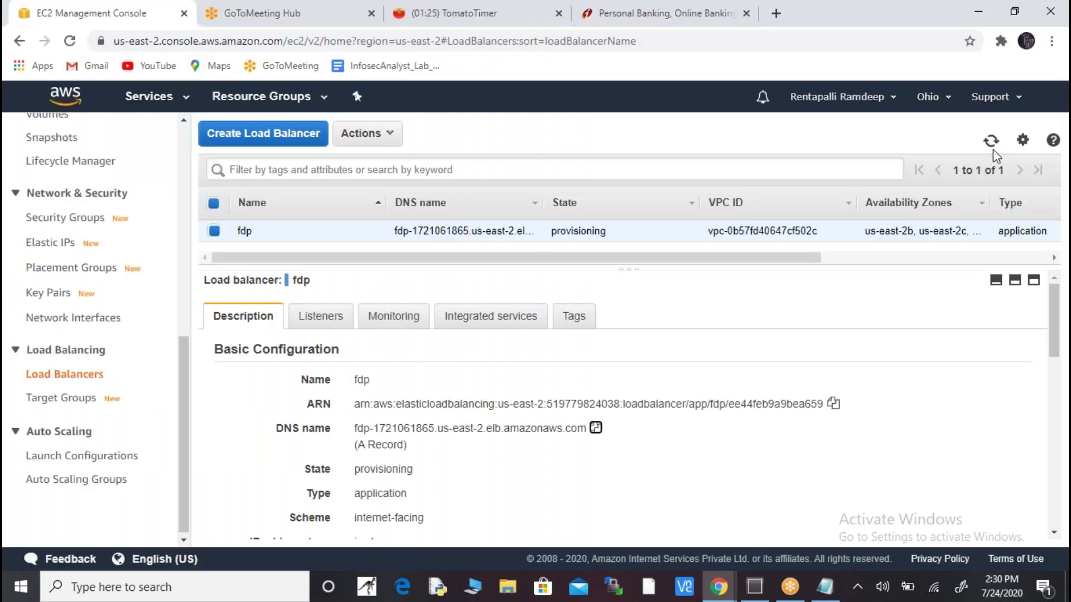
- Load the fdp load balancer's DNS name in a new incognito tab
{"action": "left_click", "coordinate": [990, 141]}
{"action": "key", "text": "alt+Tab"}
{"action": "key", "text": "alt+Tab"}
{"action": "key", "text": "alt+Tab"}
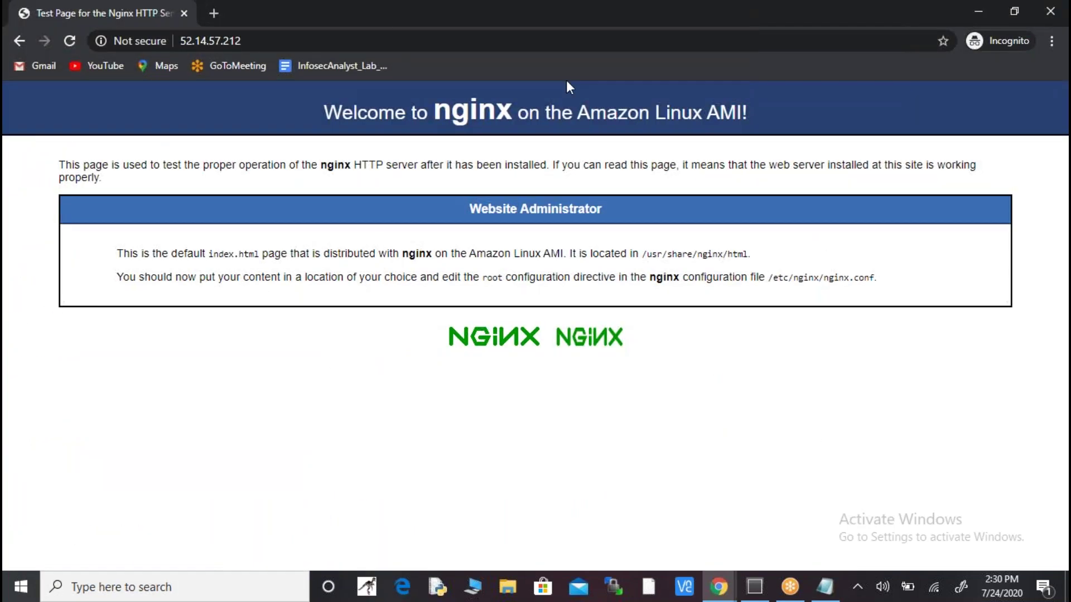
{"action": "left_click", "coordinate": [215, 12]}
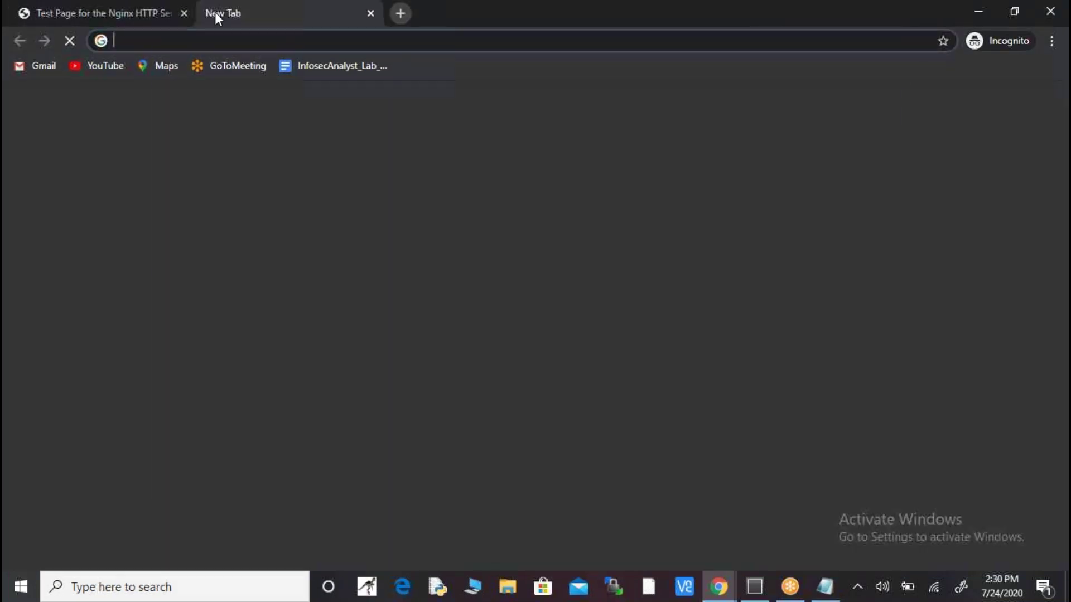
{"action": "left_click", "coordinate": [127, 12]}
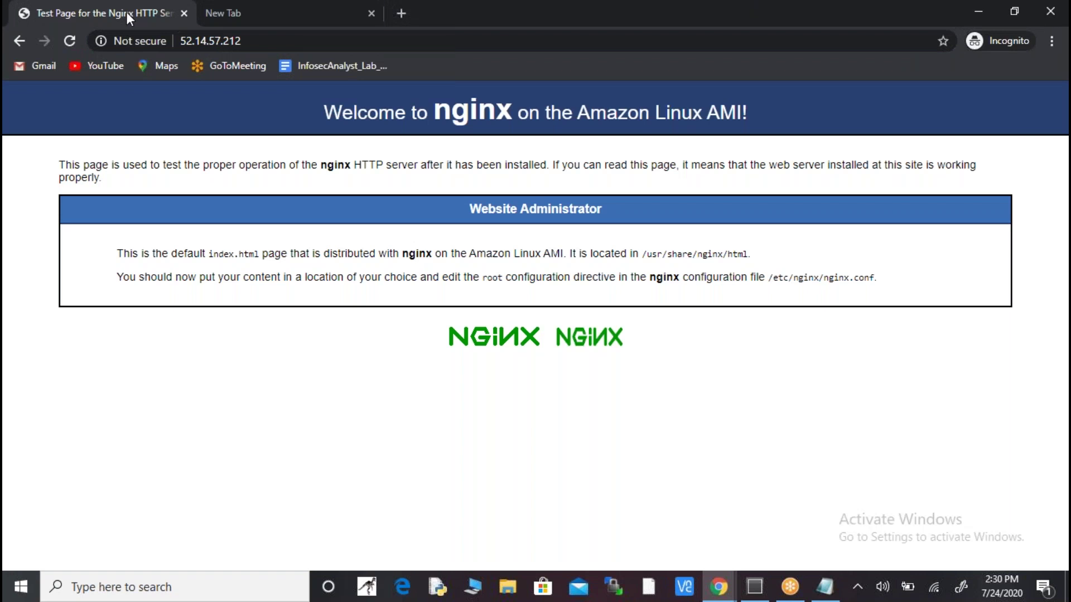
{"action": "left_click", "coordinate": [260, 14]}
{"action": "left_click", "coordinate": [288, 39]}
{"action": "key", "text": "ctrl+v"}
{"action": "key", "text": "Return"}
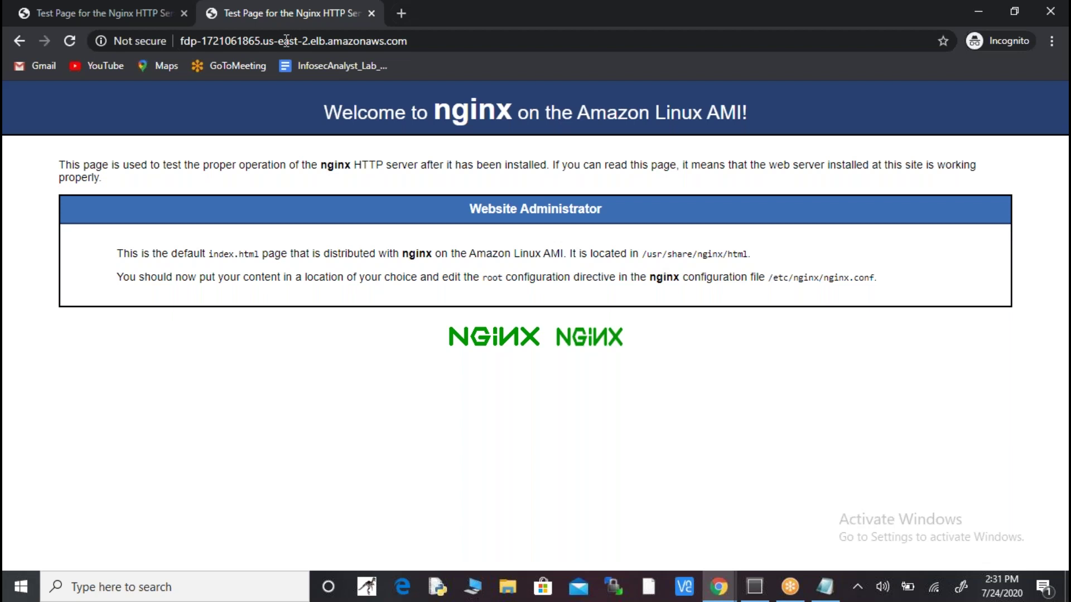
- Compare the Welcome to nginx page from the instance IP with the load balancer's page
{"action": "left_click", "coordinate": [125, 15]}
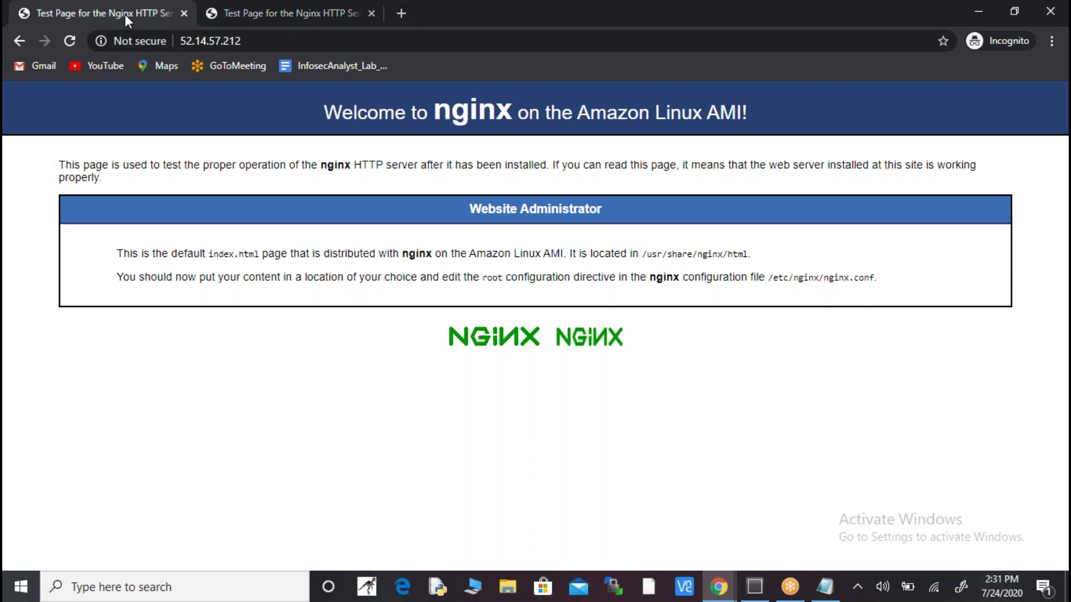
{"action": "left_click_drag", "start_coordinate": [317, 111], "coordinate": [664, 140]}
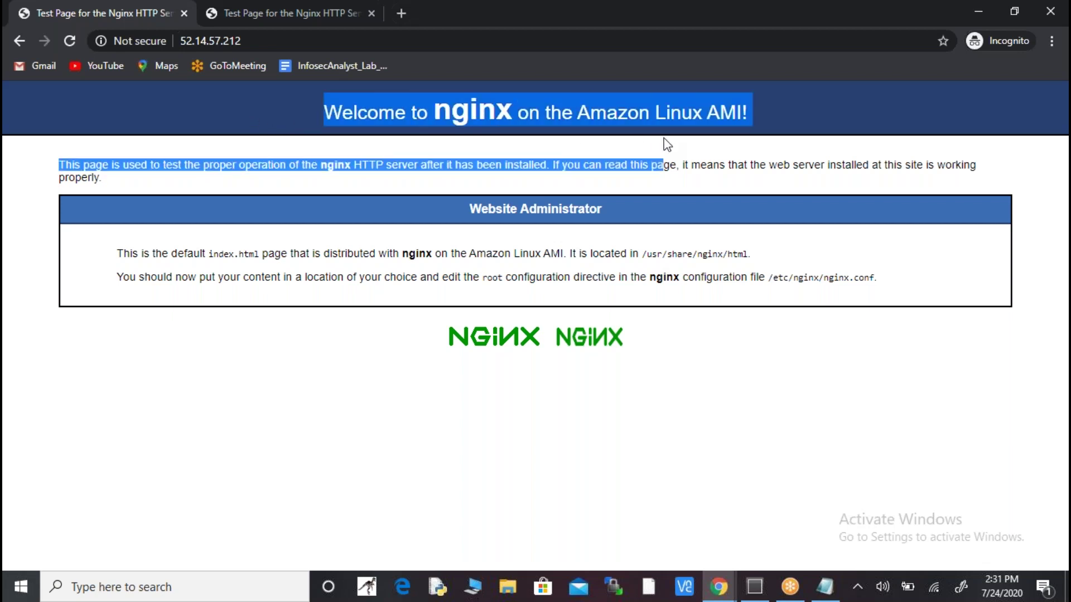
{"action": "left_click", "coordinate": [320, 12]}
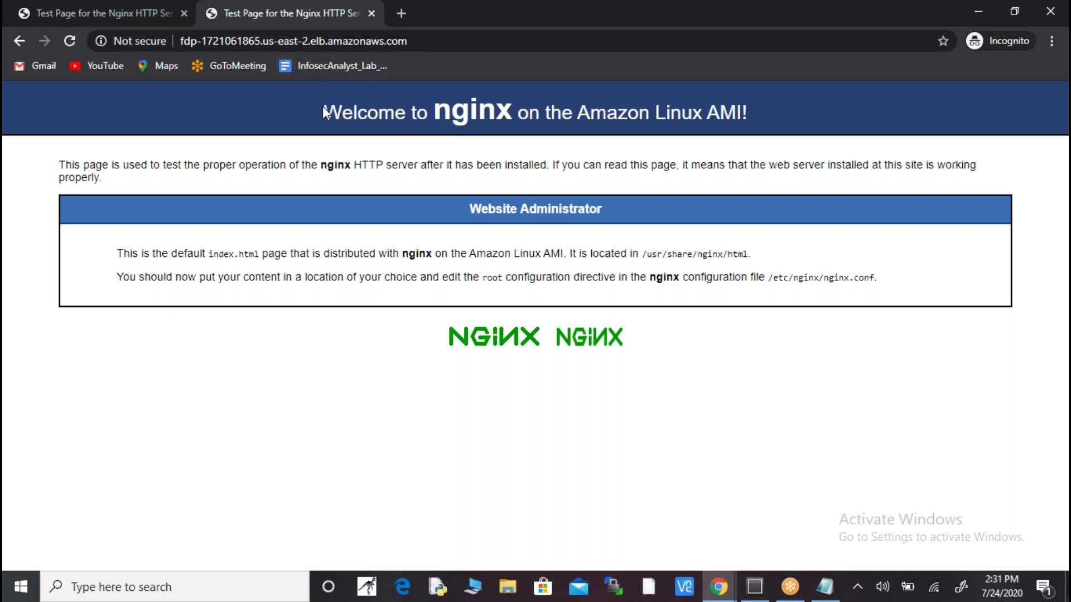
{"action": "left_click_drag", "start_coordinate": [322, 108], "coordinate": [758, 136]}
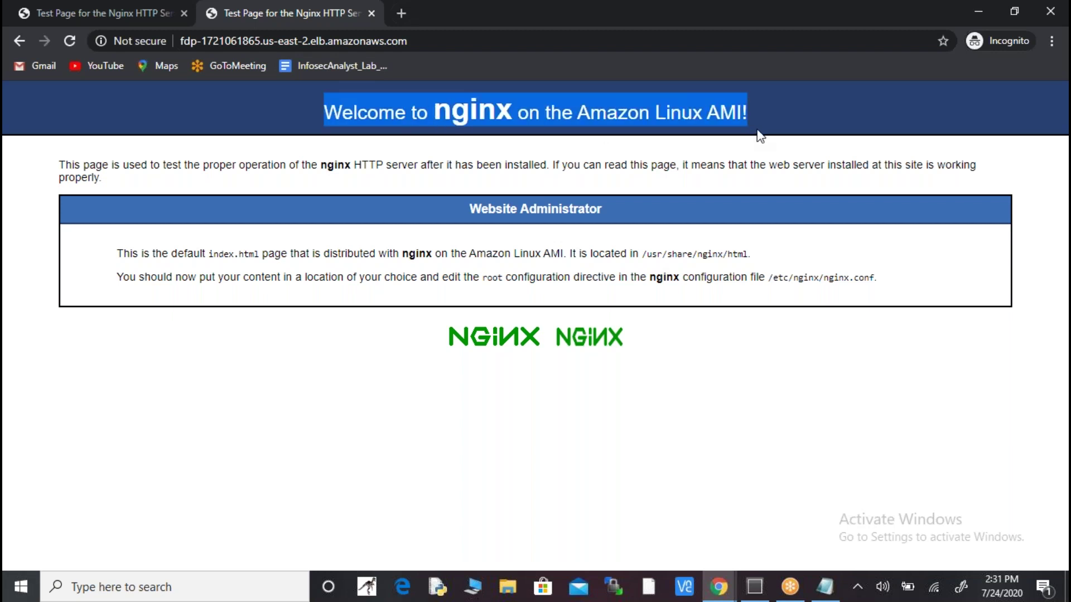
- Highlight the region and domain parts of the load balancer address, then return to the EC2 console
{"action": "key", "text": "alt+Tab"}
{"action": "key", "text": "alt+Tab"}
{"action": "key", "text": "alt+Tab"}
{"action": "key", "text": "alt+Tab"}
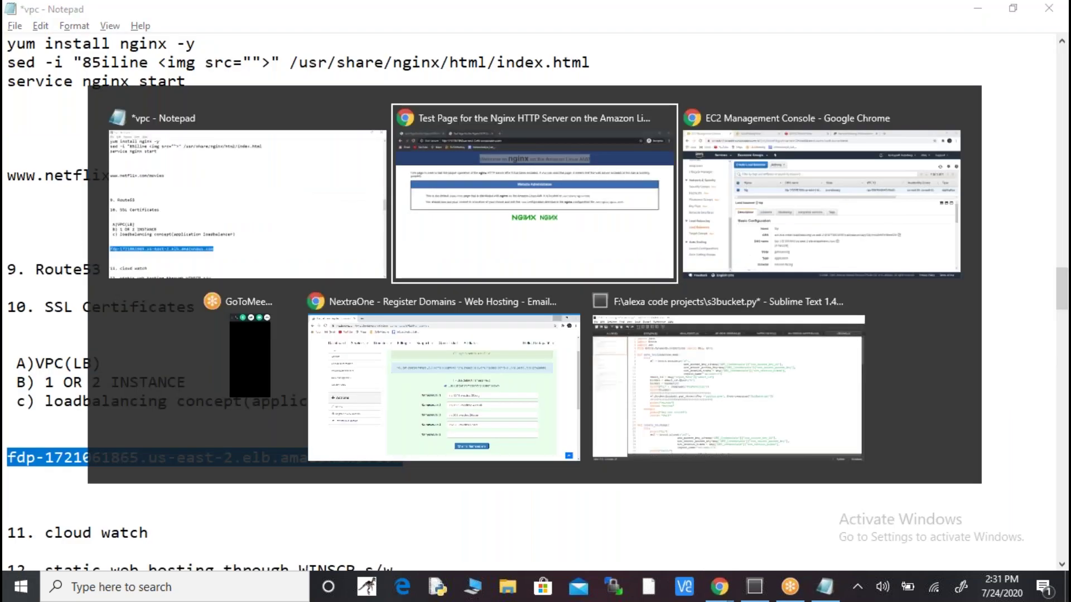
{"action": "key", "text": "alt+Tab"}
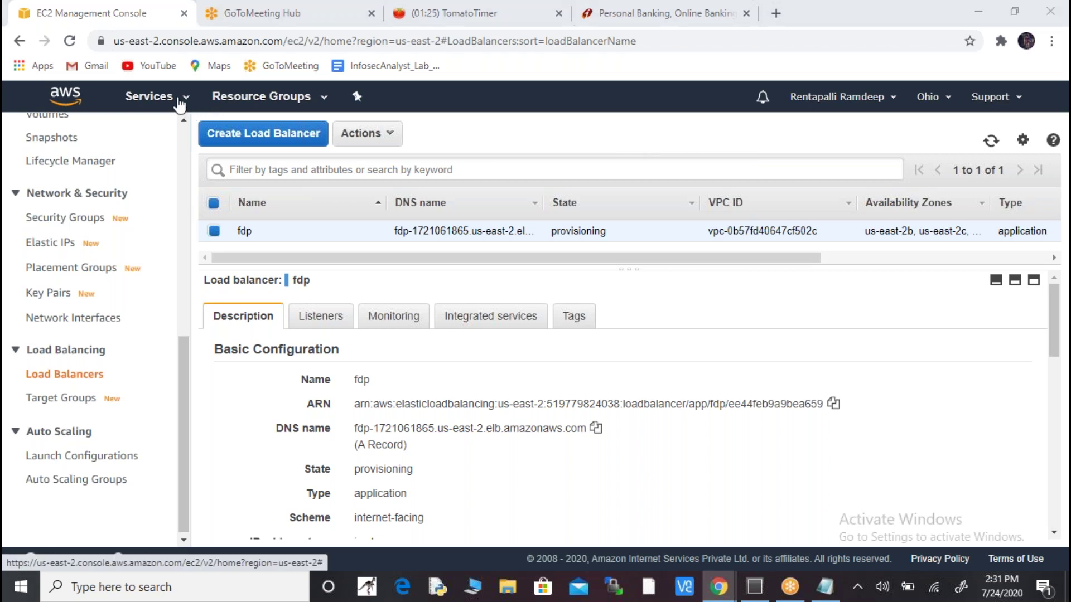
{"action": "key", "text": "alt+Tab"}
{"action": "key", "text": "alt+Tab"}
{"action": "key", "text": "alt+Tab"}
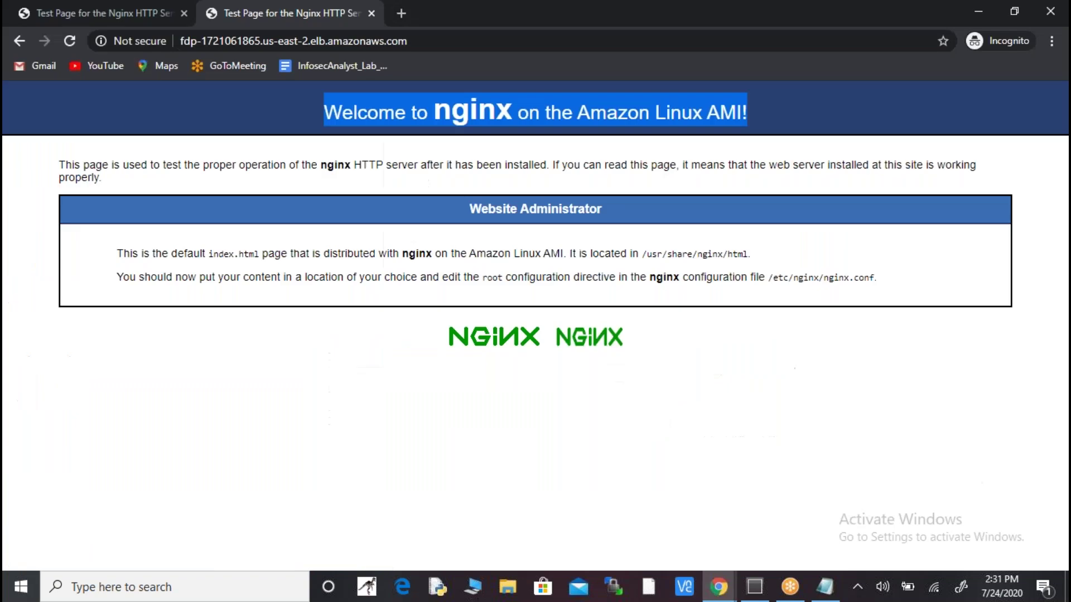
{"action": "left_click", "coordinate": [415, 44]}
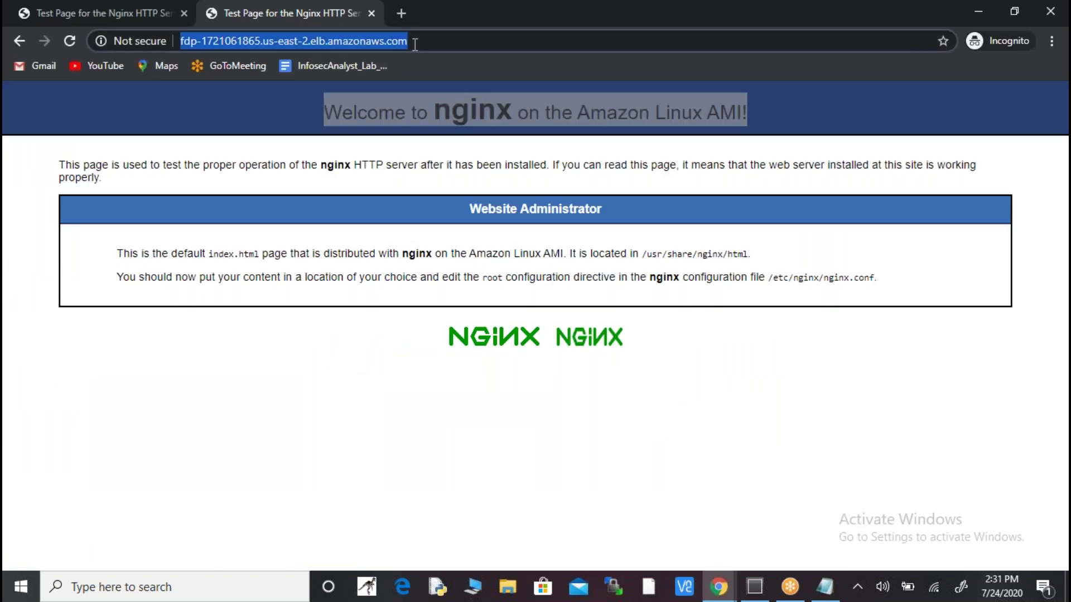
{"action": "left_click", "coordinate": [414, 44]}
{"action": "key", "text": "ctrl+shift+Left"}
{"action": "key", "text": "ctrl+shift+Left"}
{"action": "key", "text": "ctrl+shift+Left"}
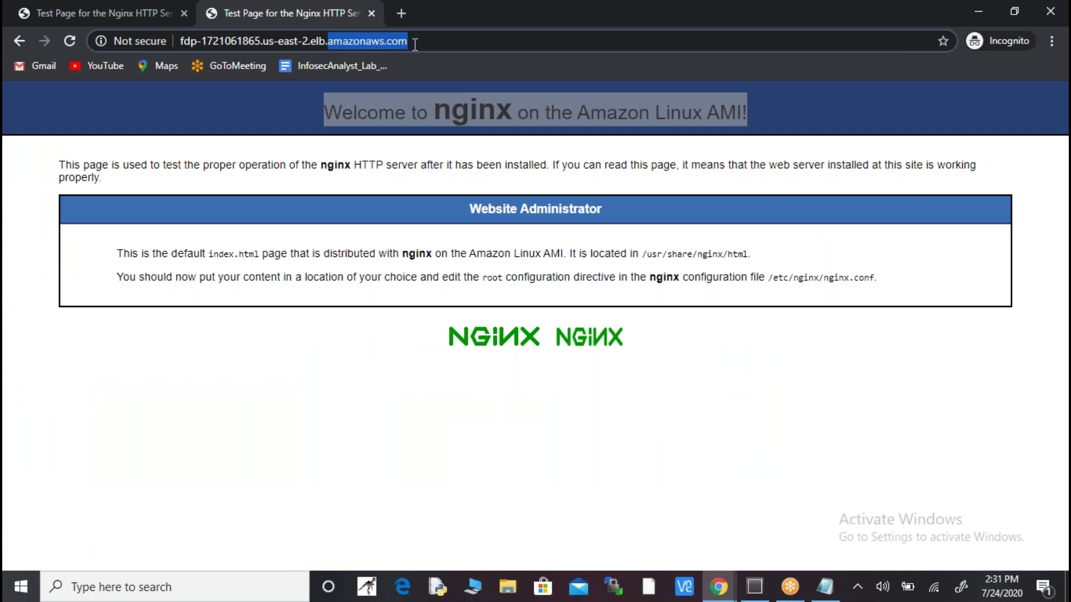
{"action": "key", "text": "ctrl+shift+Left"}
{"action": "key", "text": "ctrl+shift+Left"}
{"action": "key", "text": "ctrl+shift+Left"}
{"action": "key", "text": "ctrl+shift+Left"}
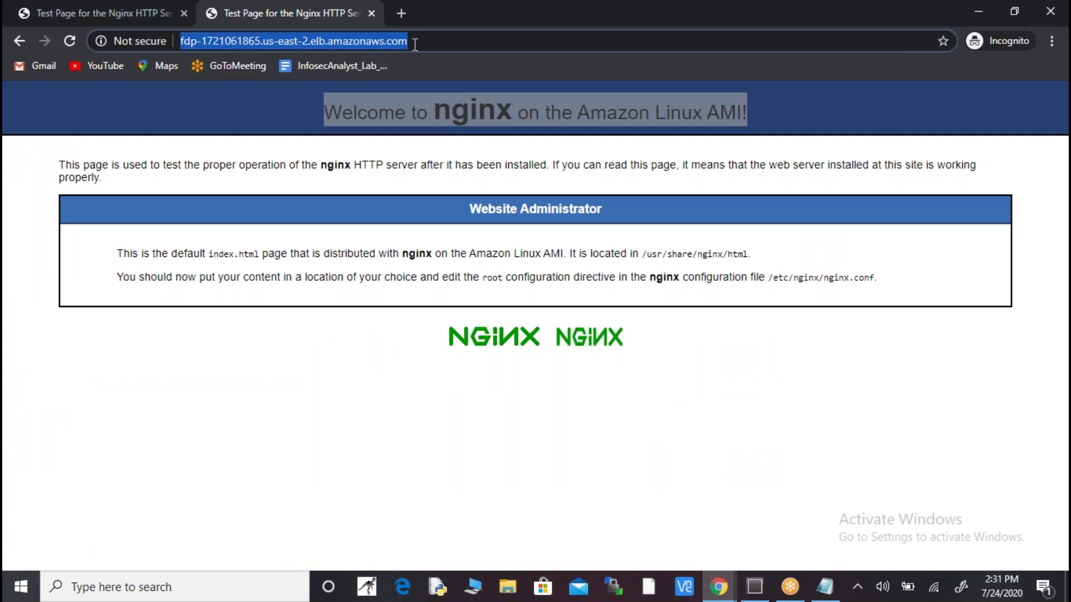
{"action": "left_click", "coordinate": [415, 44]}
{"action": "key", "text": "ctrl+shift+Left"}
{"action": "key", "text": "ctrl+shift+Left"}
{"action": "key", "text": "ctrl+shift+Left"}
{"action": "key", "text": "ctrl+shift+Left"}
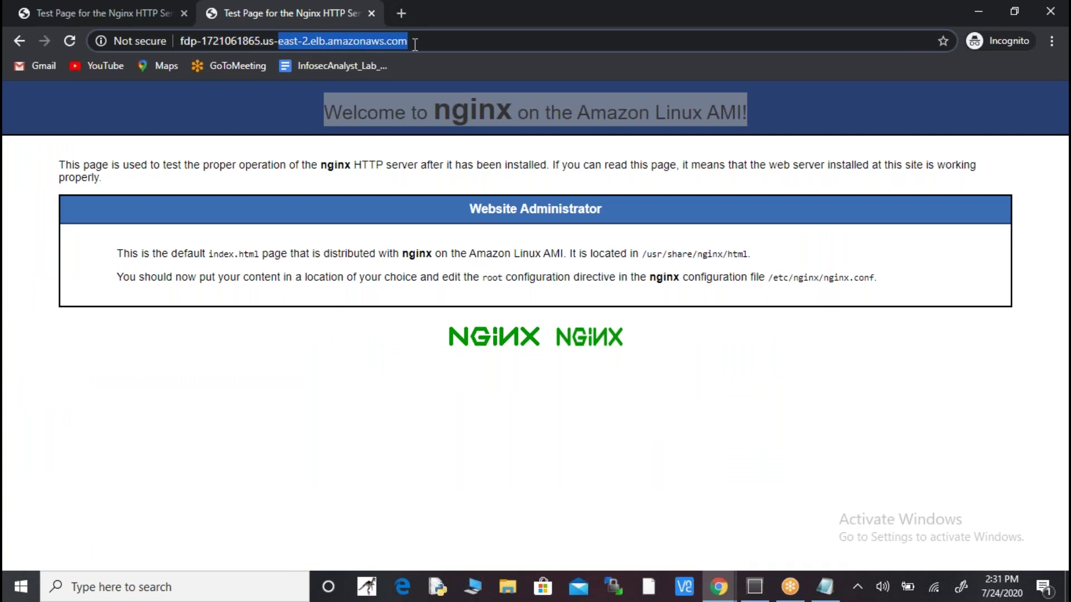
{"action": "key", "text": "ctrl+shift+Left"}
{"action": "key", "text": "ctrl+shift+Left"}
{"action": "key", "text": "ctrl+shift+Left"}
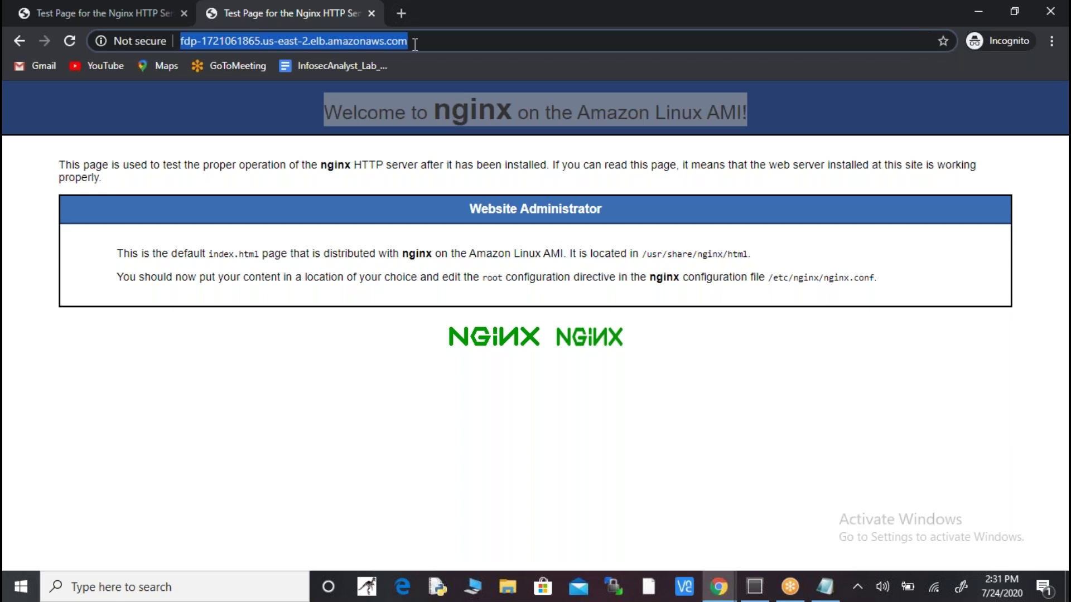
{"action": "key", "text": "alt+Tab"}
{"action": "key", "text": "alt+Tab"}
{"action": "key", "text": "alt+Tab"}
{"action": "key", "text": "Tab"}
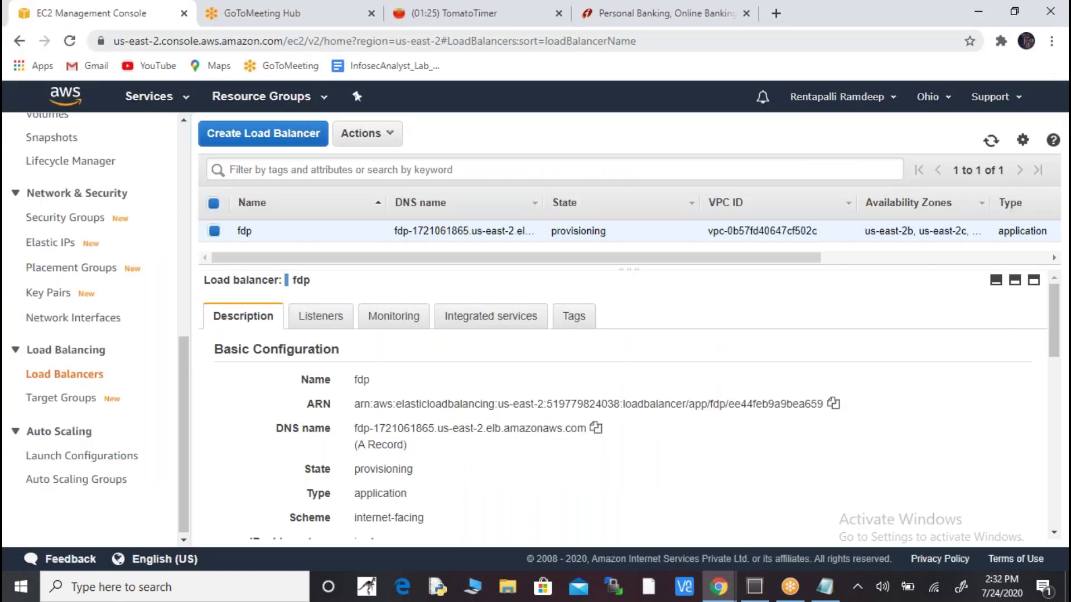
- Open the console in a second tab and search 'route' to open Route 53
{"action": "right_click", "coordinate": [160, 106]}
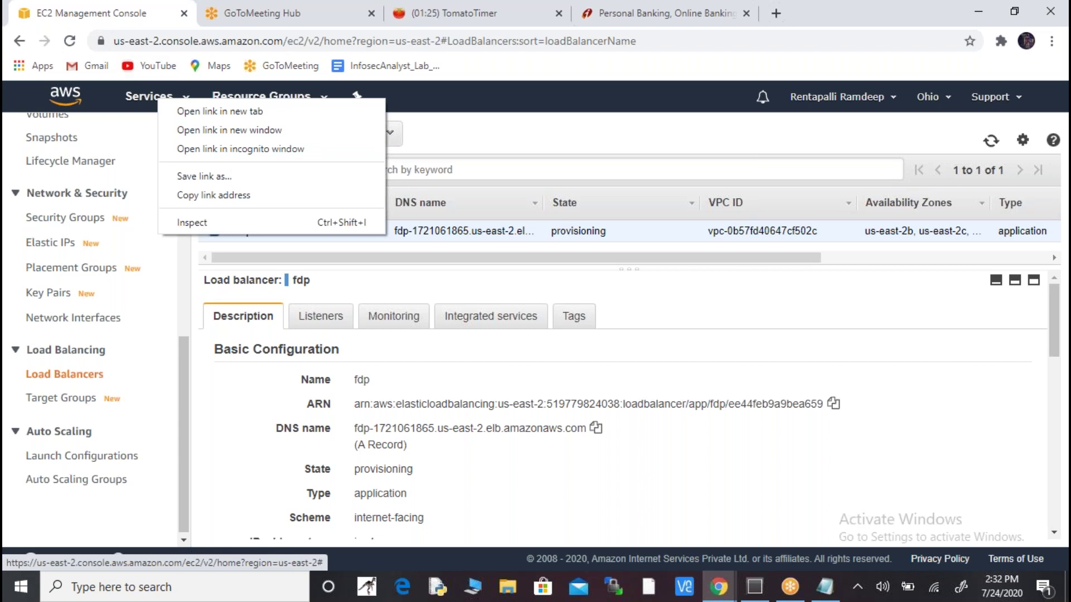
{"action": "left_click", "coordinate": [187, 111]}
{"action": "left_click", "coordinate": [280, 12]}
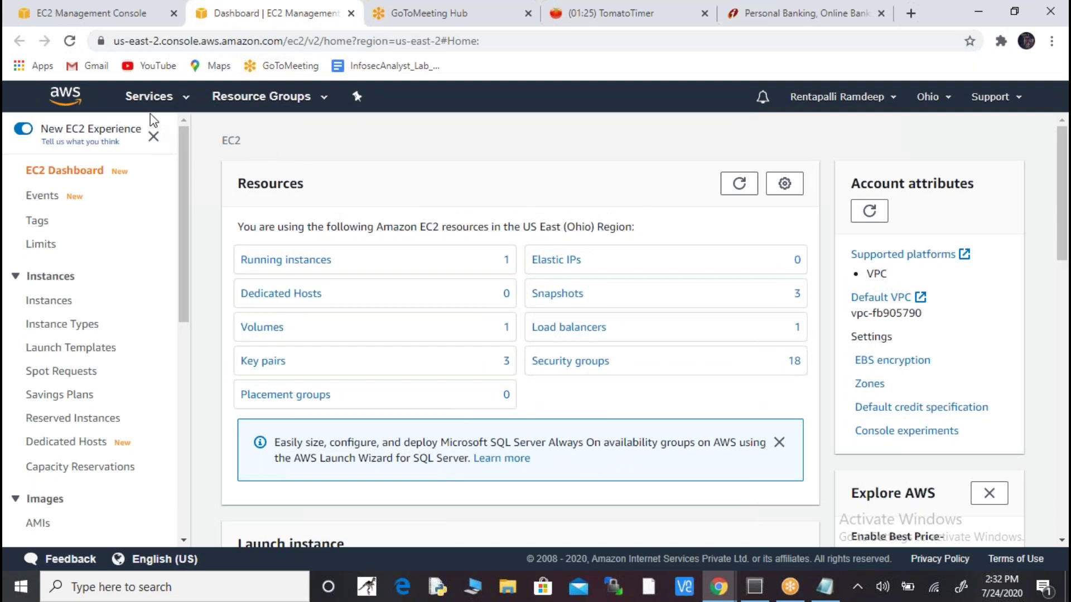
{"action": "left_click", "coordinate": [159, 98]}
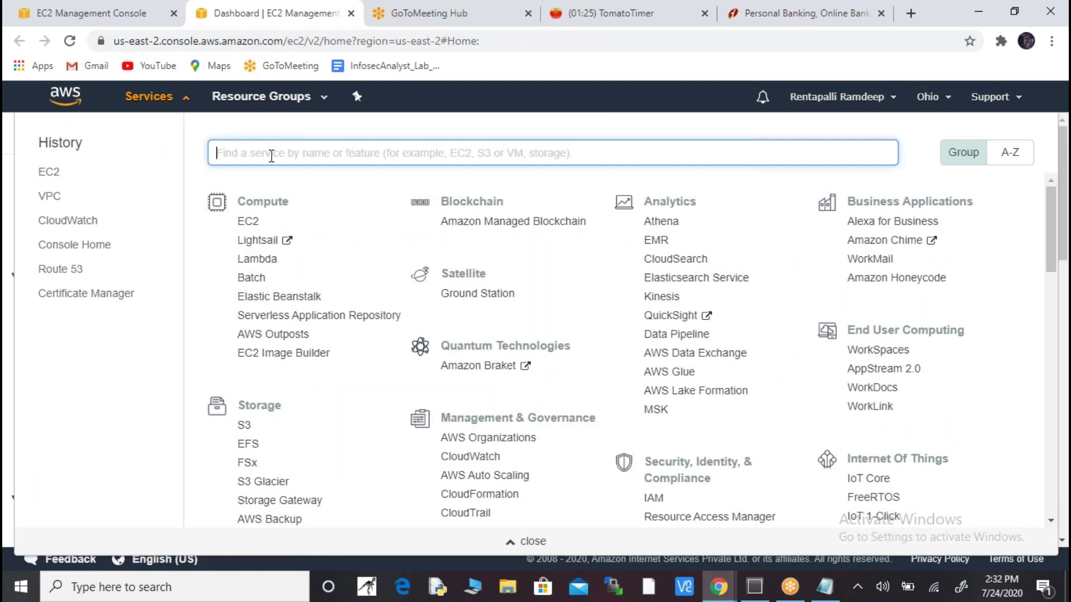
{"action": "type", "text": "rou"}
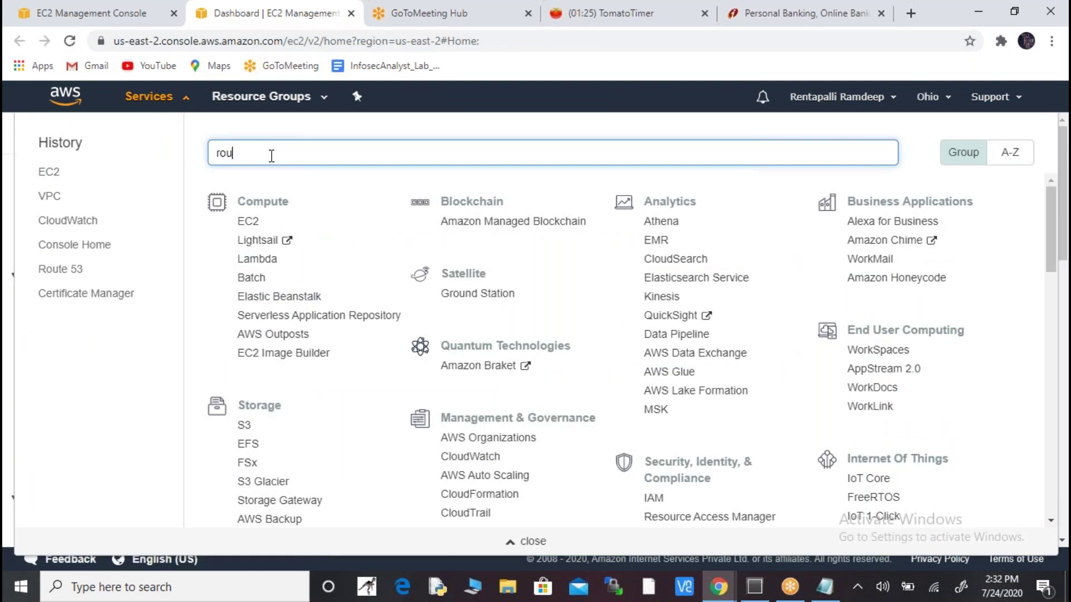
{"action": "type", "text": "te"}
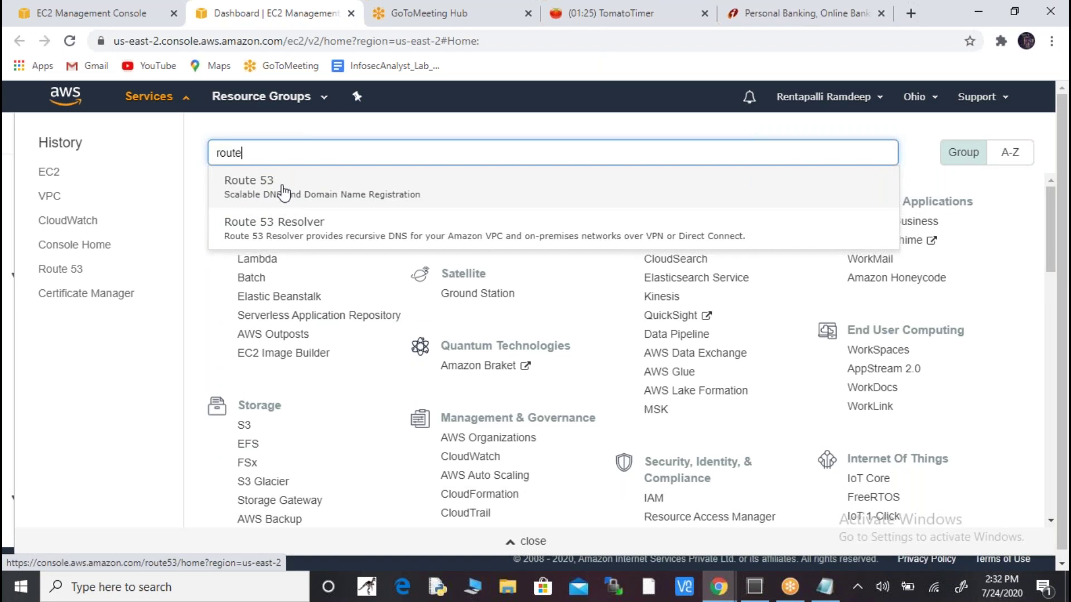
{"action": "left_click", "coordinate": [283, 193]}
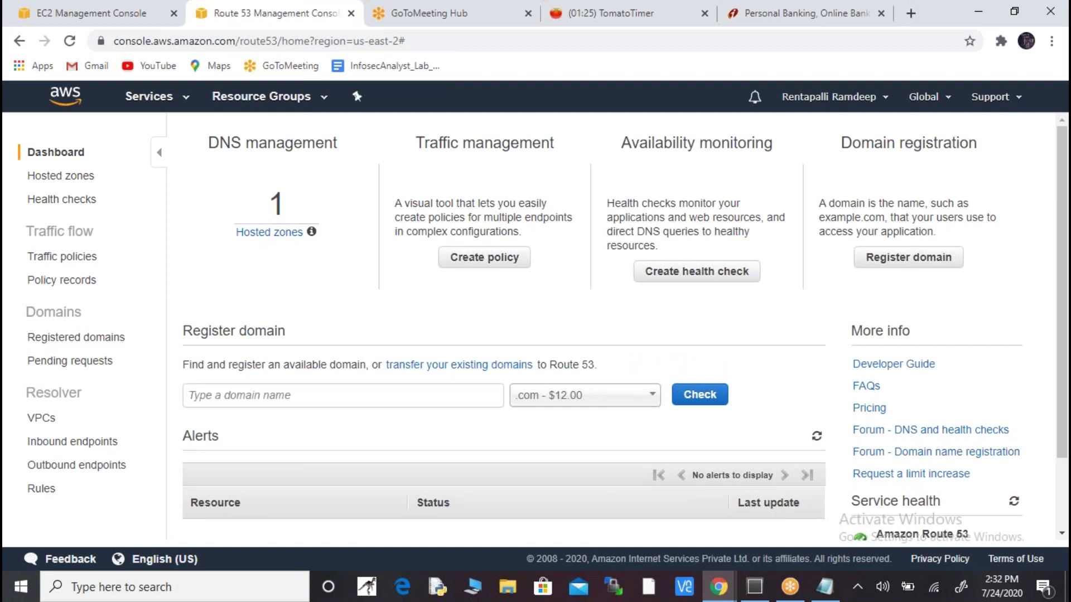
- Open the Route 53 Hosted zones list
{"action": "left_click", "coordinate": [277, 234]}
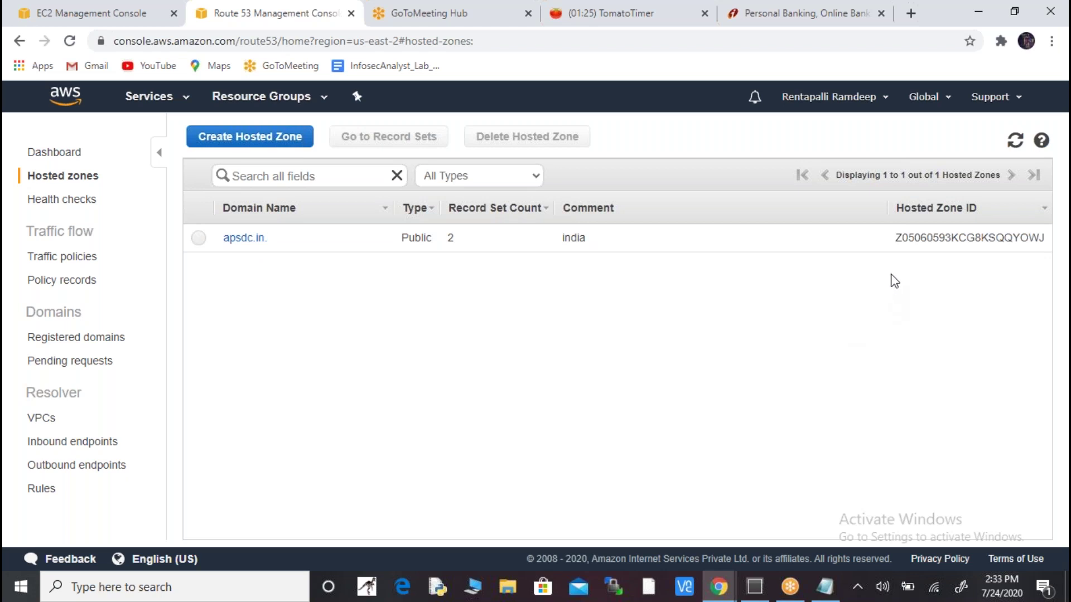
- Open the apsdc.in hosted zone to view its NS and SOA record sets
{"action": "left_click_drag", "start_coordinate": [896, 240], "coordinate": [1047, 245]}
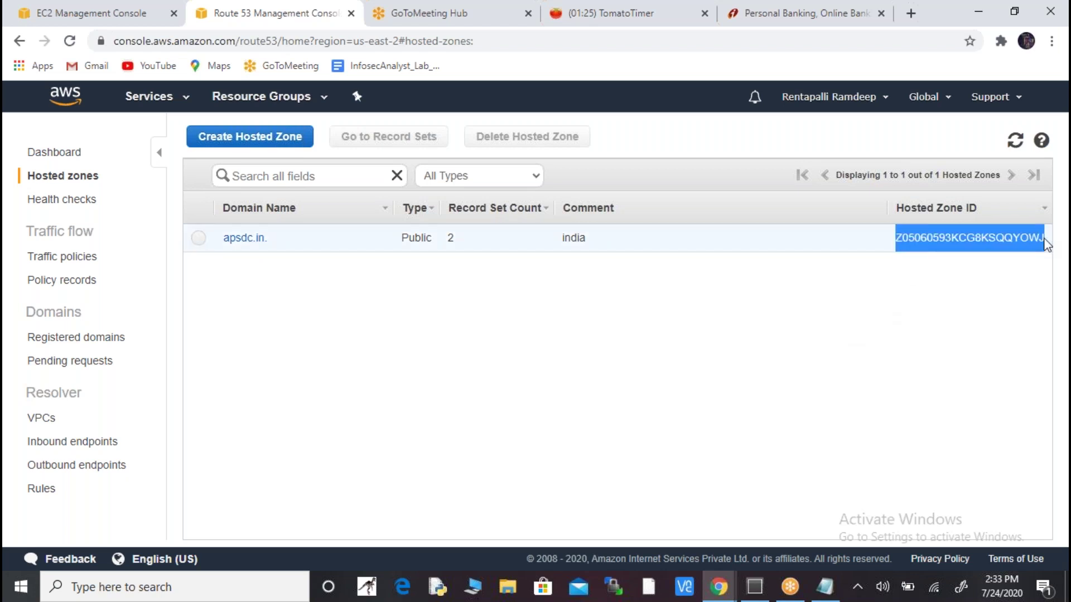
{"action": "left_click", "coordinate": [1044, 240]}
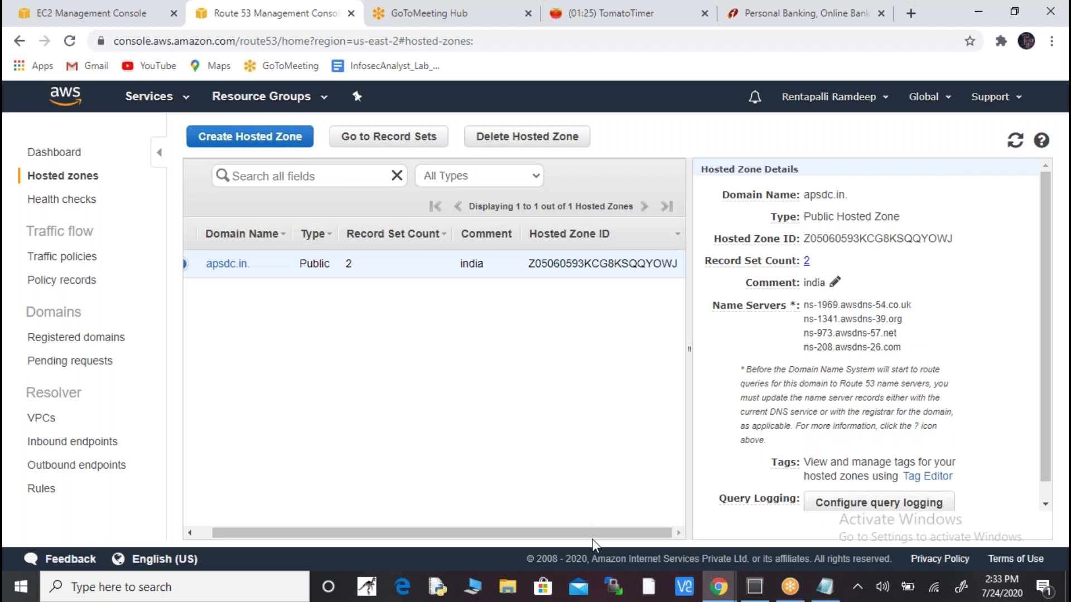
{"action": "left_click_drag", "start_coordinate": [602, 533], "coordinate": [413, 524]}
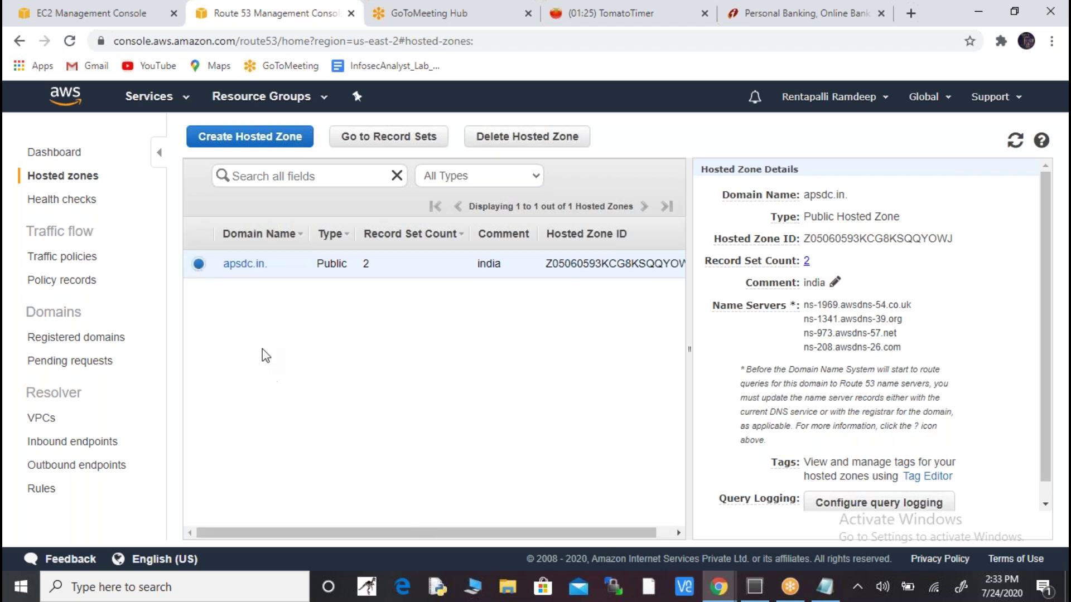
{"action": "left_click", "coordinate": [247, 266]}
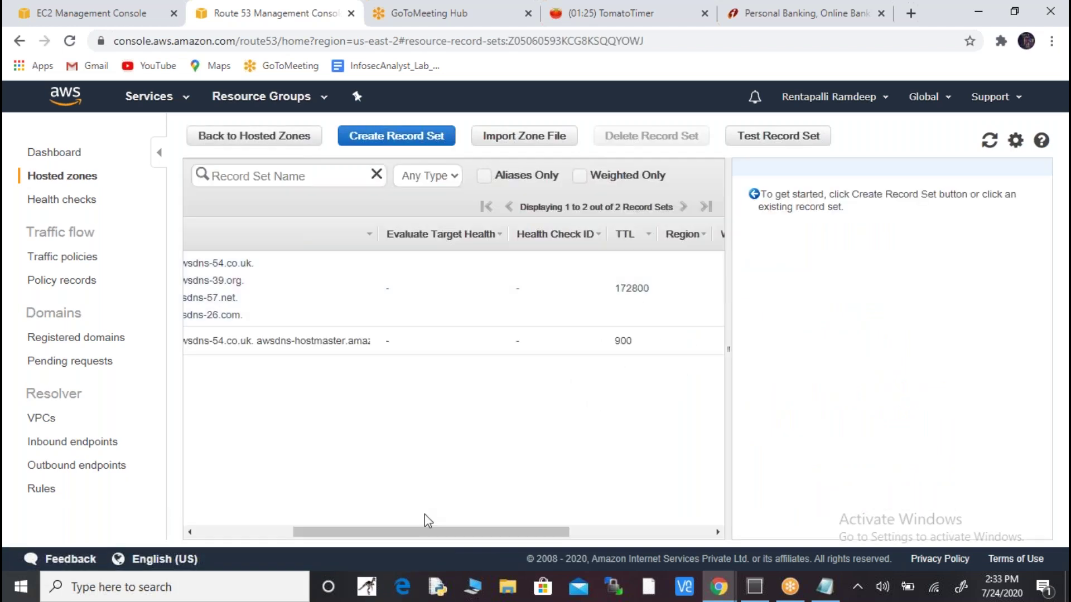
{"action": "left_click_drag", "start_coordinate": [463, 536], "coordinate": [289, 536]}
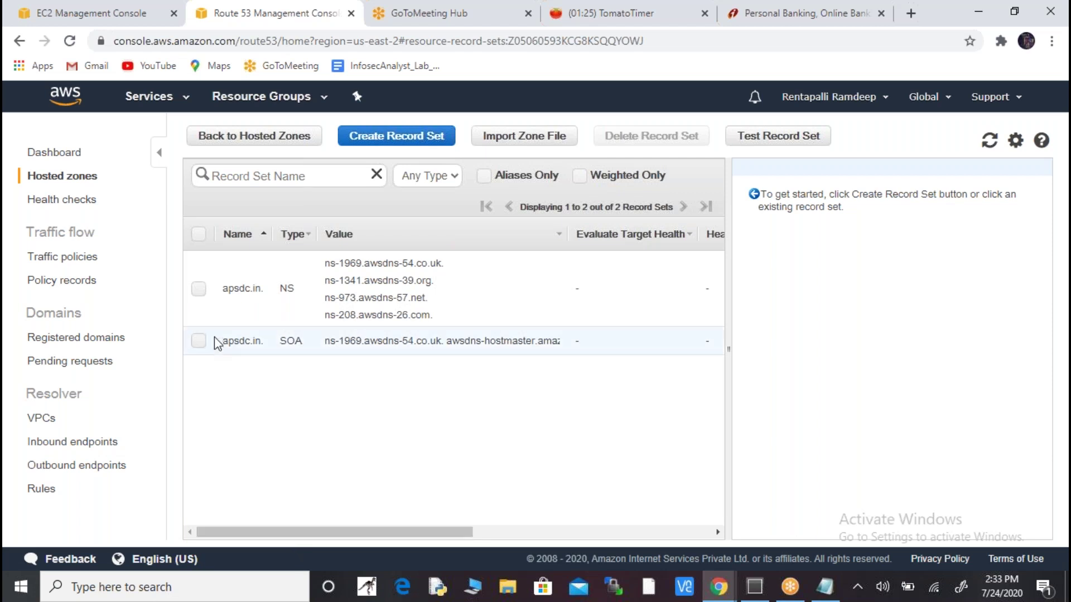
- Open the apsdc.in NS record and select its four awsdns name-server values
{"action": "left_click", "coordinate": [198, 289]}
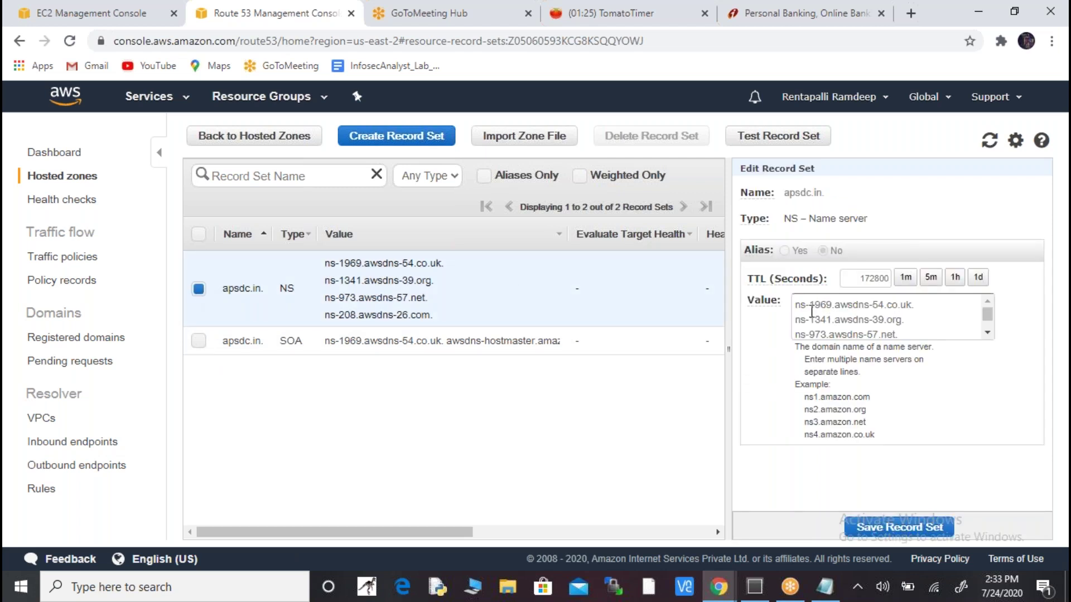
{"action": "left_click_drag", "start_coordinate": [800, 309], "coordinate": [909, 357]}
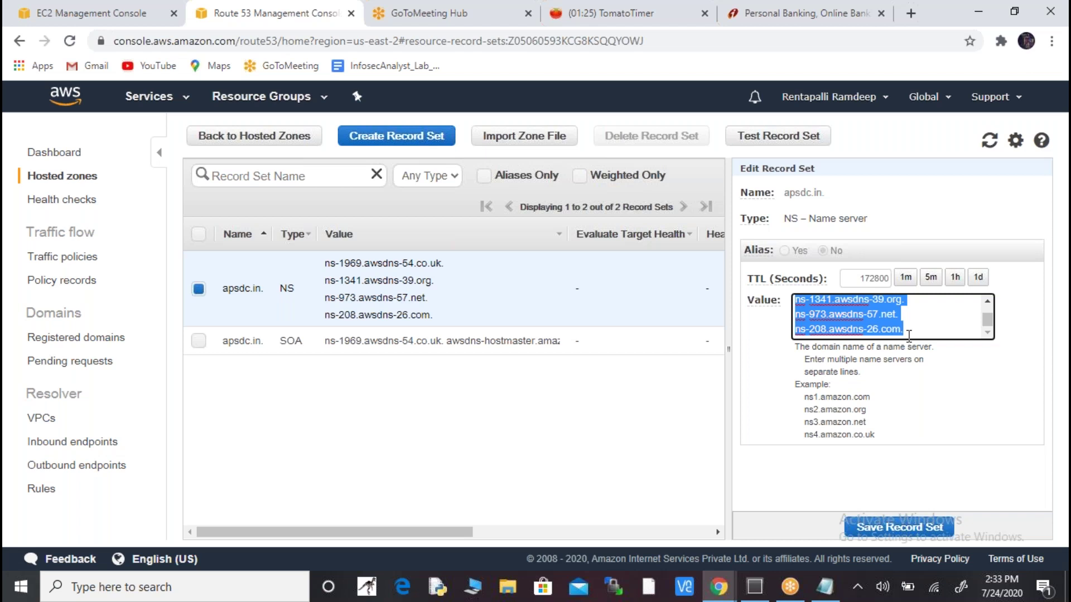
{"action": "key", "text": "alt+Tab"}
- In NextraOne, go to My Domains from the Domains menu
{"action": "key", "text": "alt+Tab"}
{"action": "key", "text": "alt+Tab"}
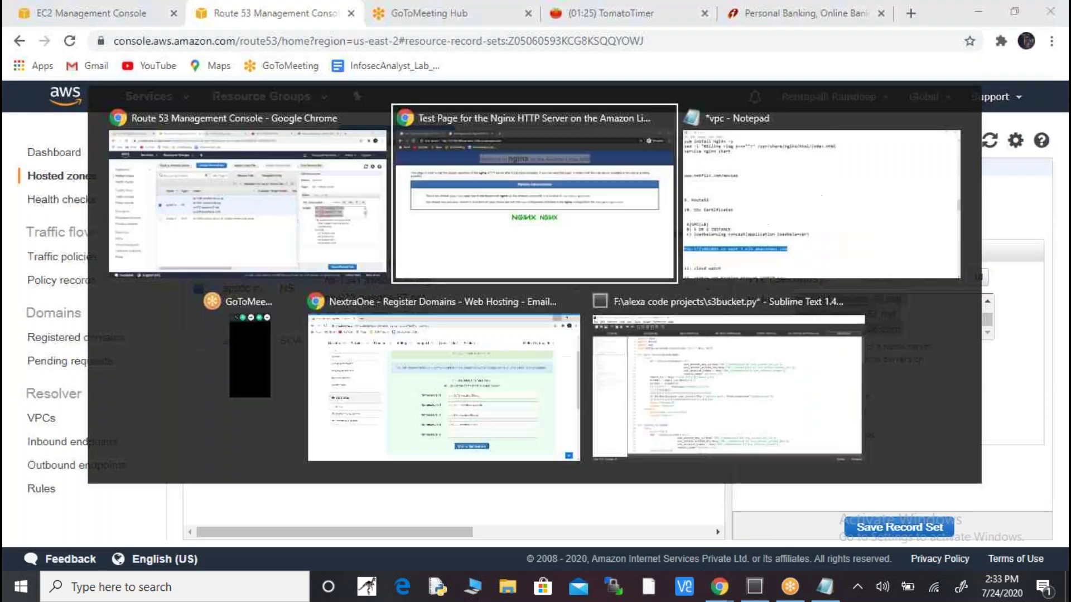
{"action": "key", "text": "alt+Tab"}
{"action": "key", "text": "alt+Tab"}
{"action": "key", "text": "alt+Tab"}
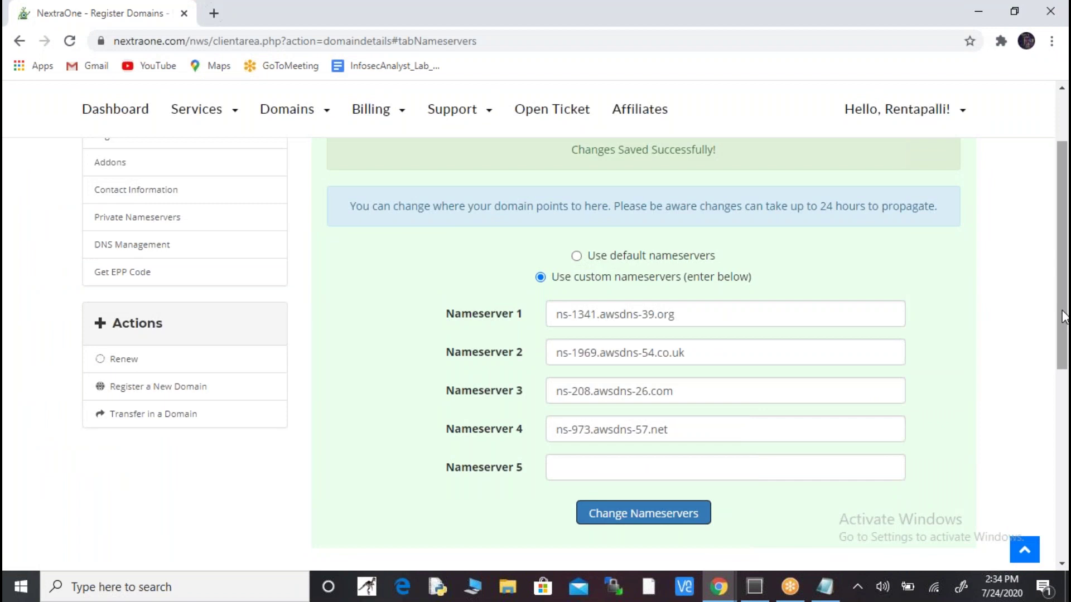
{"action": "scroll", "coordinate": [1067, 237], "scroll_direction": "up", "scroll_amount": 2}
{"action": "scroll", "coordinate": [1066, 237], "scroll_direction": "up", "scroll_amount": 2}
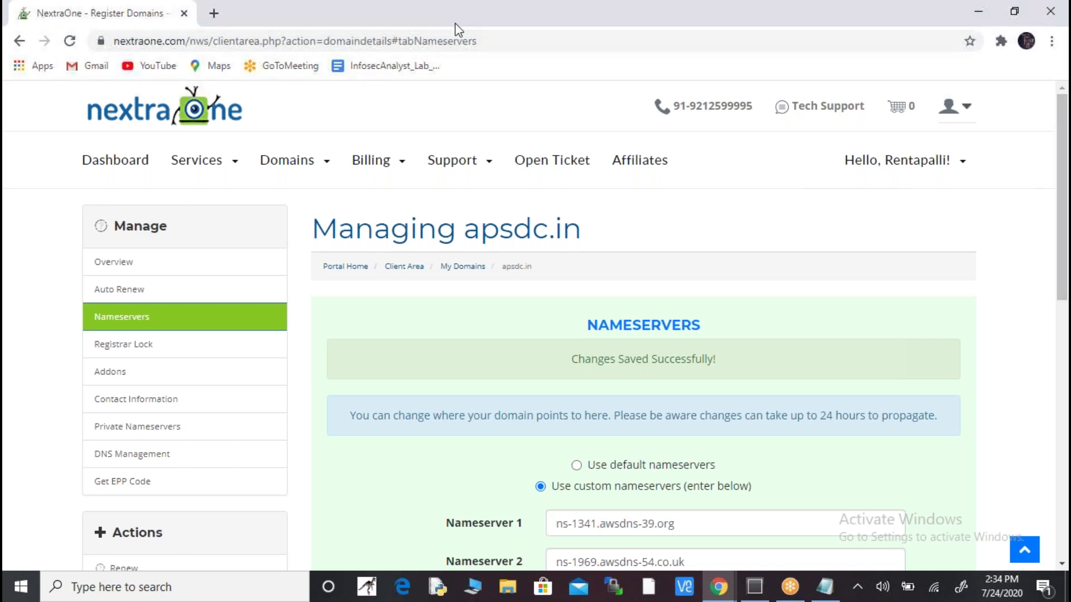
{"action": "left_click", "coordinate": [303, 155]}
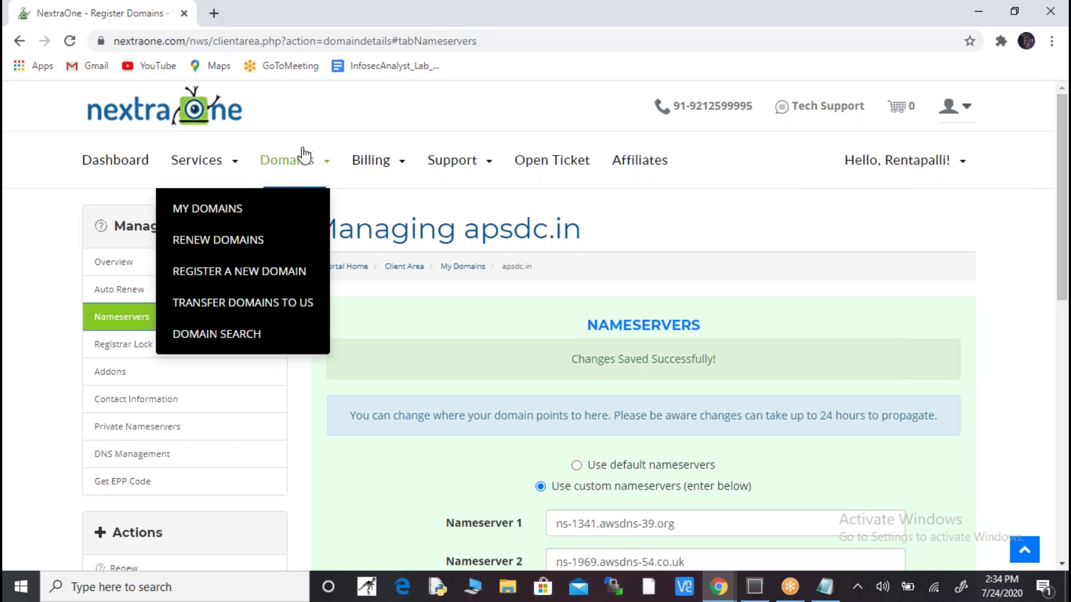
{"action": "left_click", "coordinate": [219, 219]}
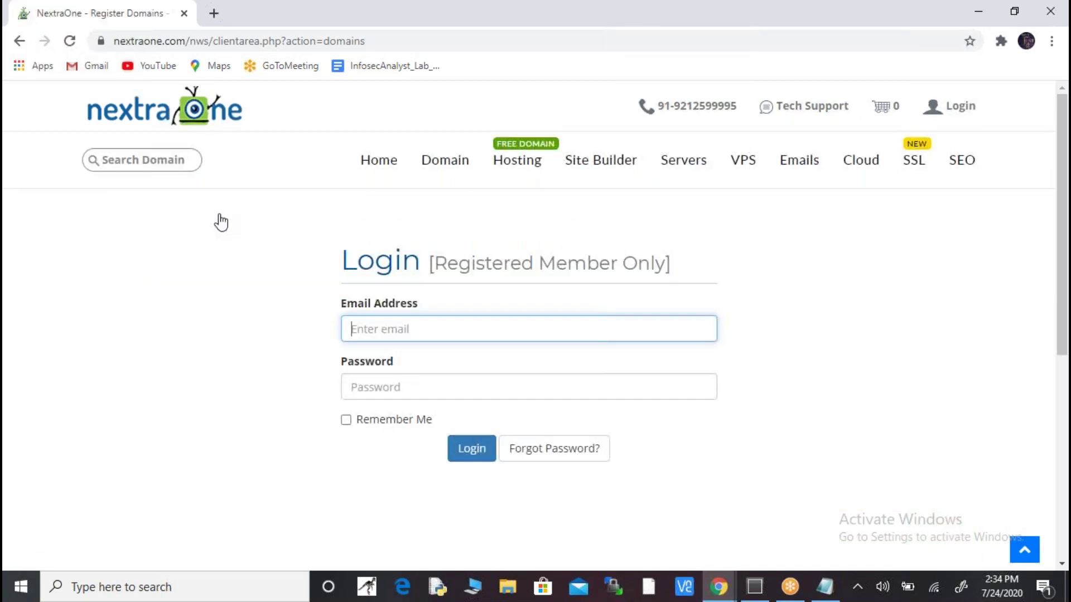
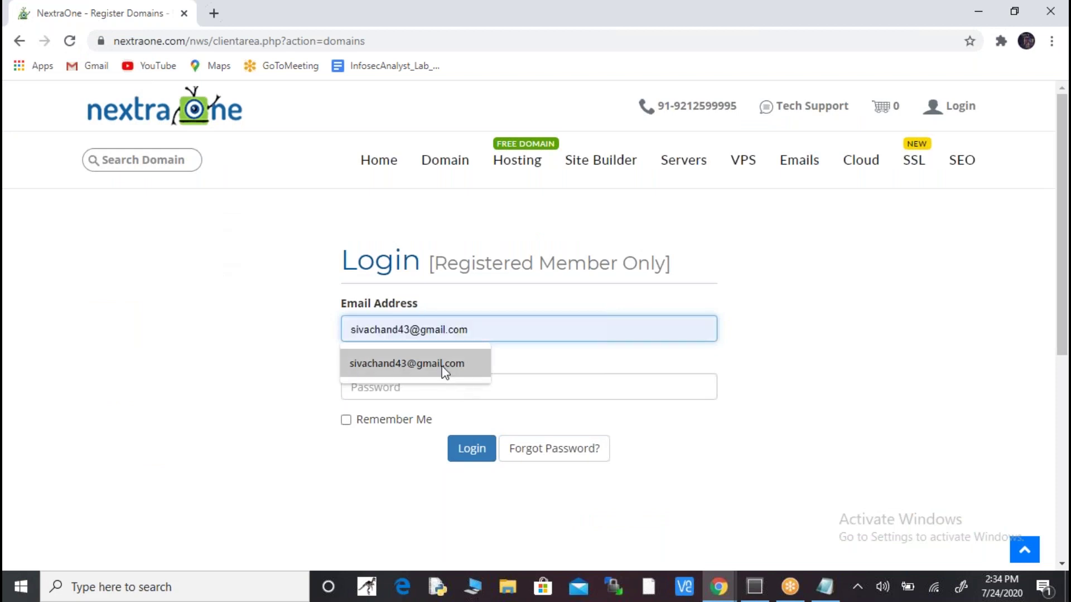
- Log in to NextraOne with the saved e-mail address and the account password
{"action": "left_click", "coordinate": [438, 370]}
{"action": "left_click", "coordinate": [474, 390]}
{"action": "type", "text": "s***"}
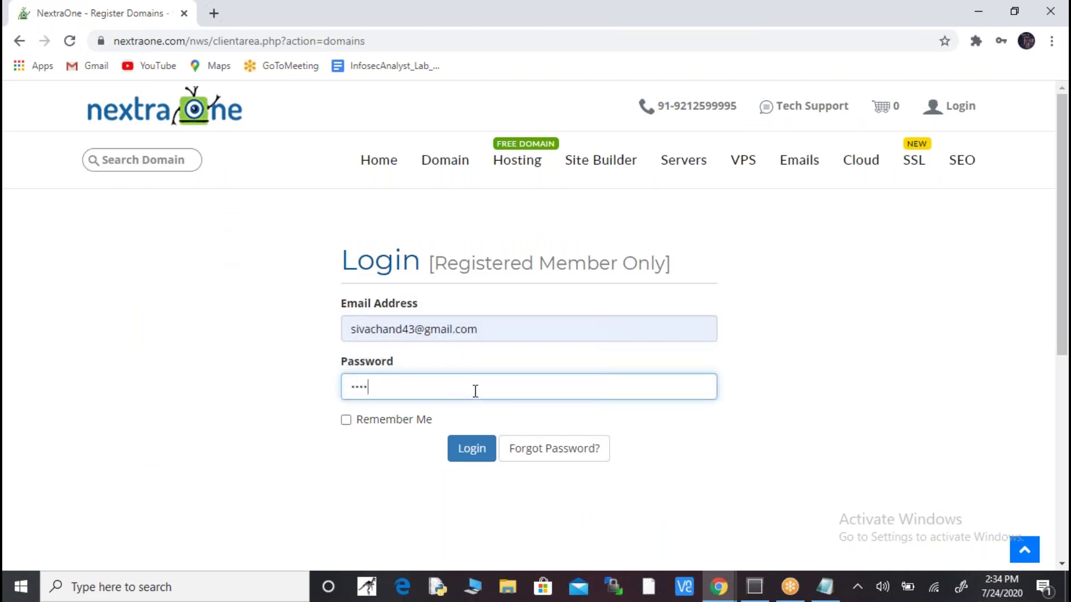
{"action": "type", "text": "*****"}
{"action": "left_click", "coordinate": [478, 449]}
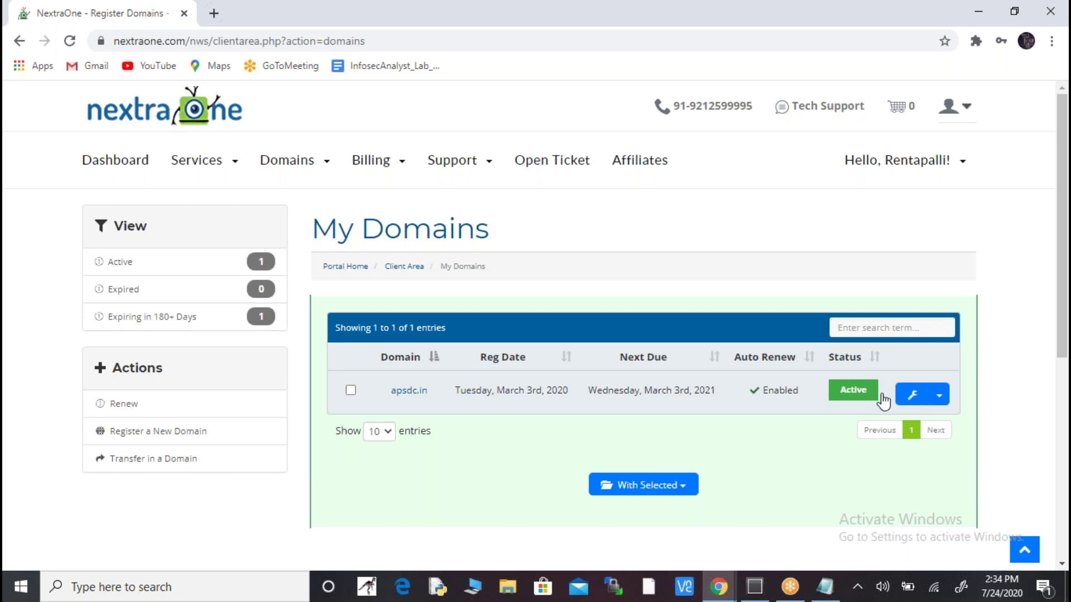
- Open Manage Nameservers for apsdc.in to check its four awsdns nameservers against Route 53
{"action": "left_click", "coordinate": [939, 397]}
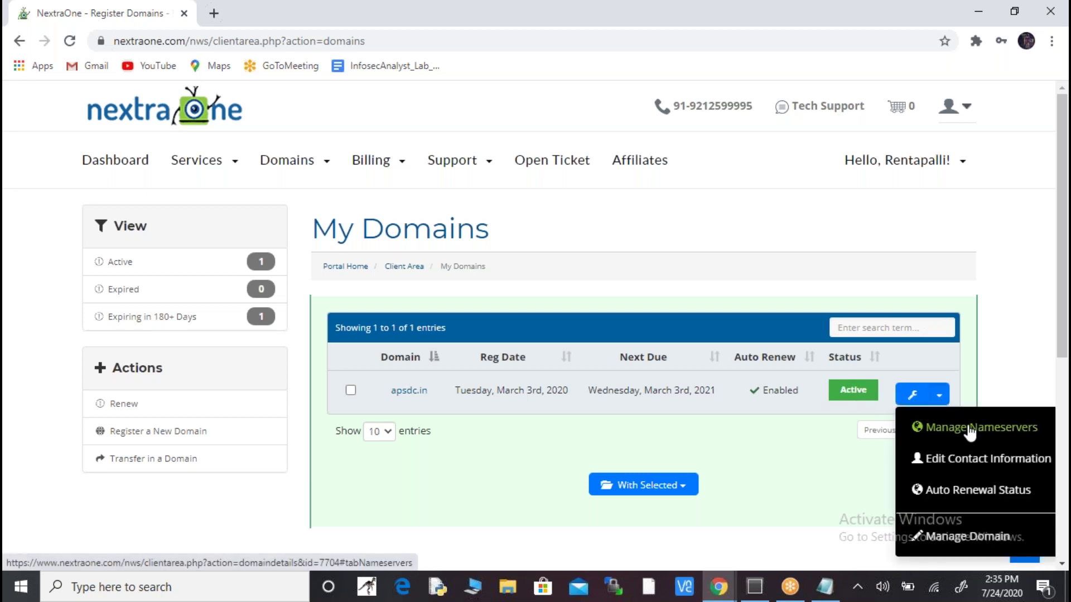
{"action": "left_click", "coordinate": [970, 431]}
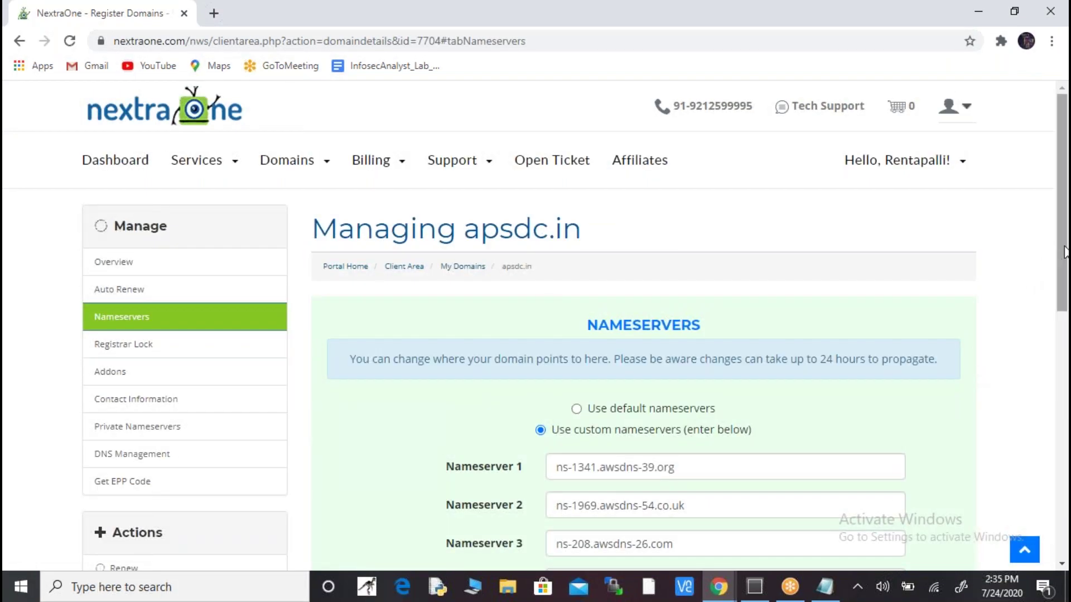
{"action": "scroll", "coordinate": [1065, 278], "scroll_direction": "down", "scroll_amount": 3}
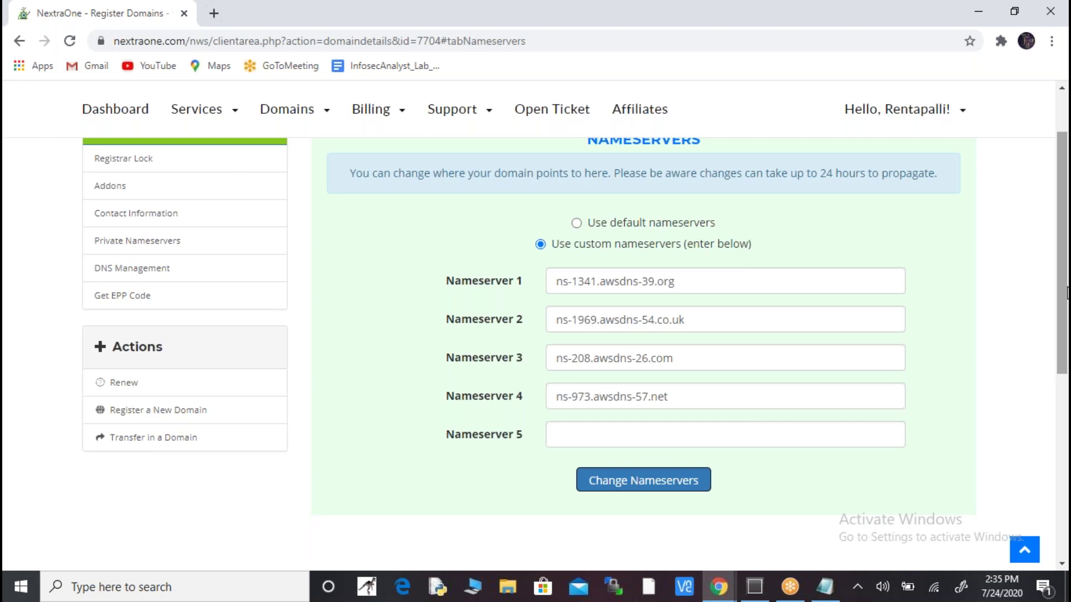
{"action": "key", "text": "alt+Tab"}
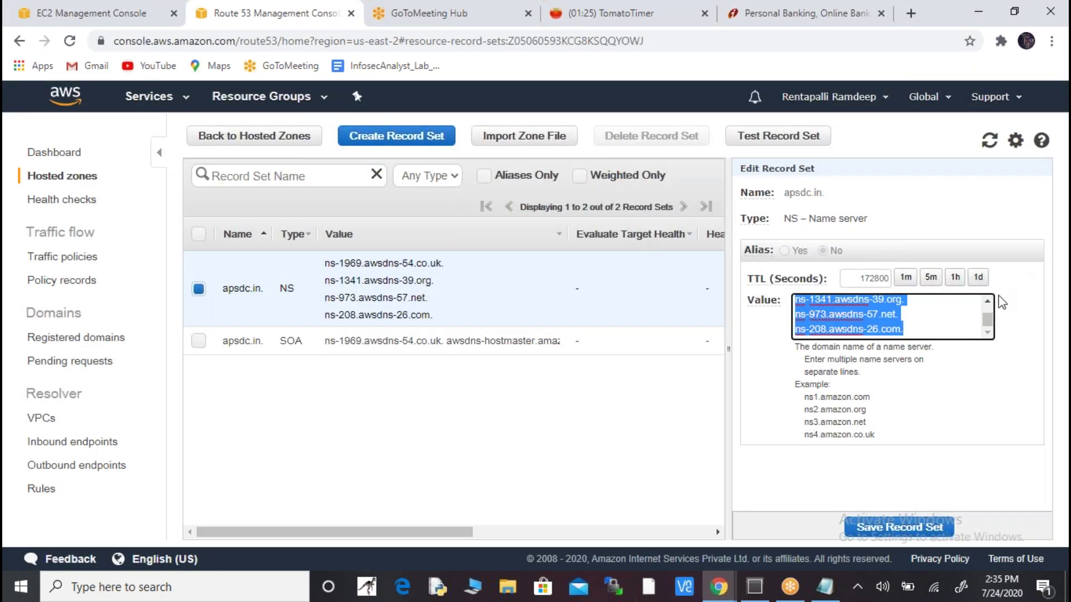
{"action": "left_click", "coordinate": [986, 300]}
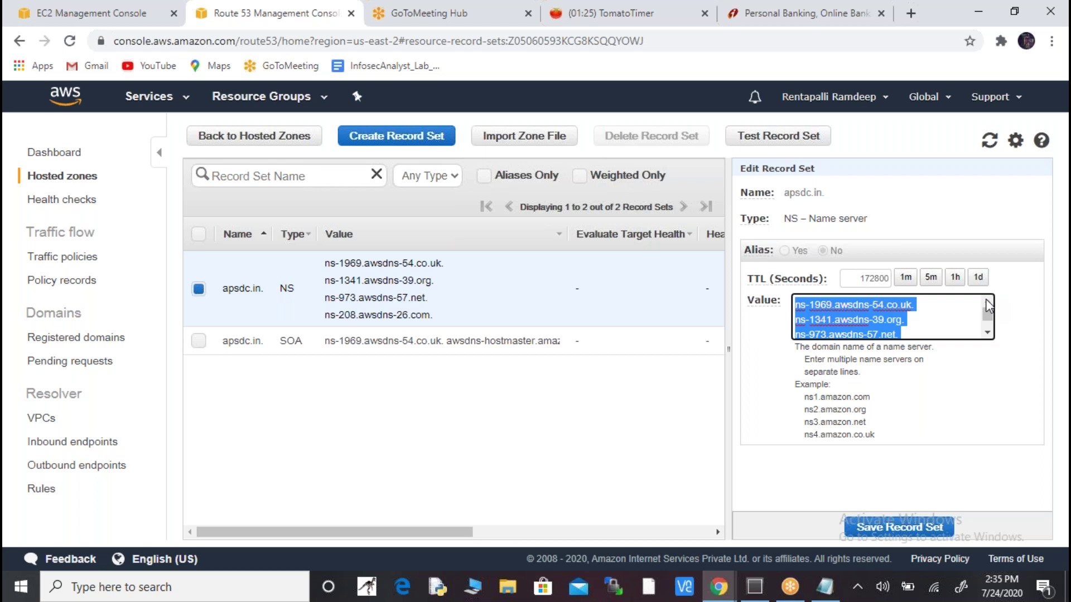
{"action": "key", "text": "alt+Tab"}
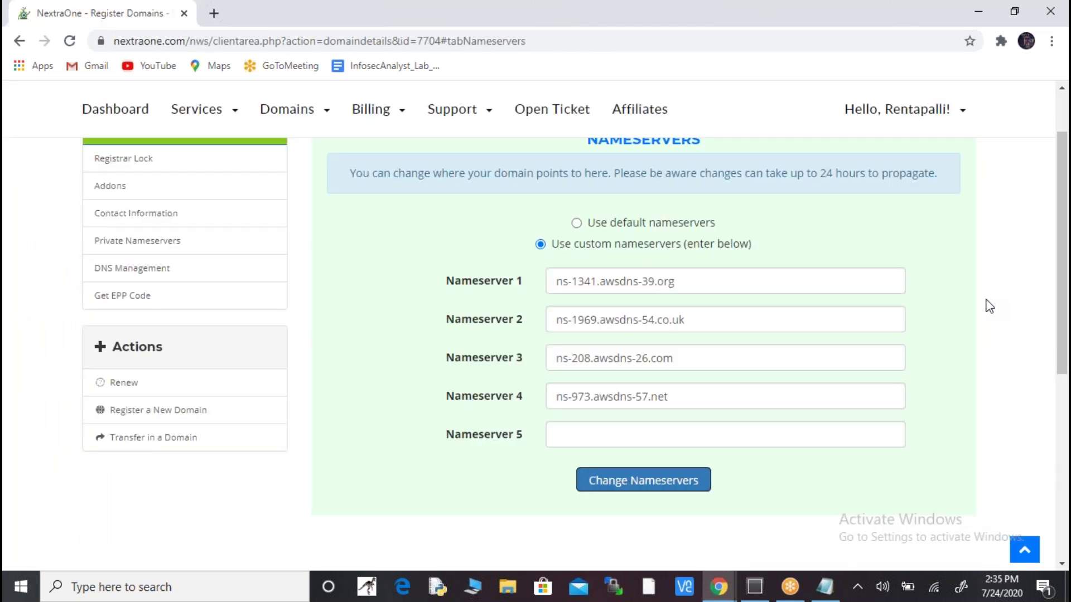
{"action": "key", "text": "alt+Tab"}
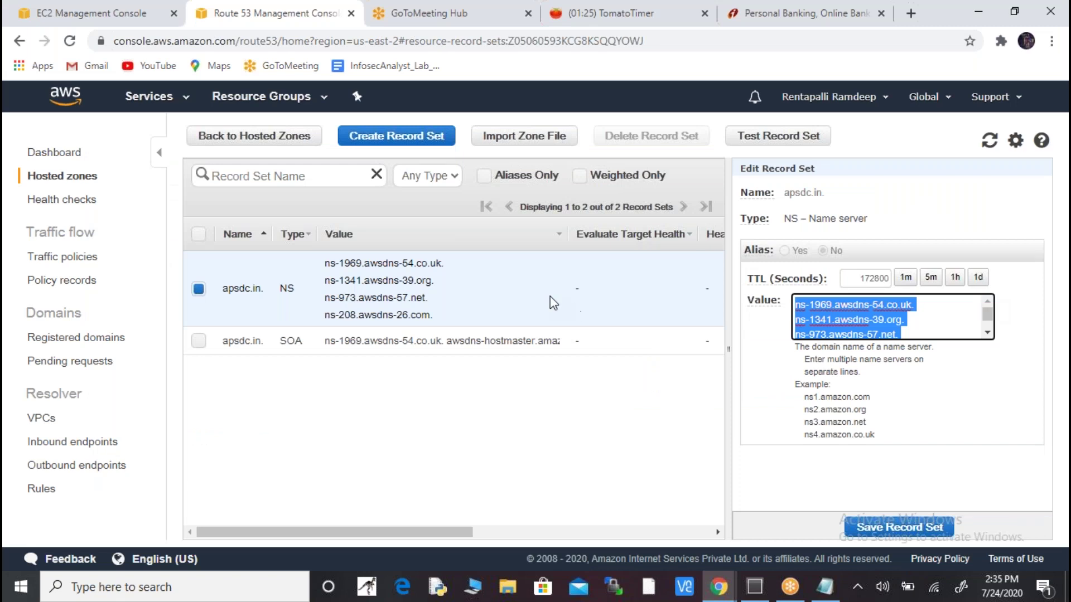
{"action": "left_click", "coordinate": [549, 296]}
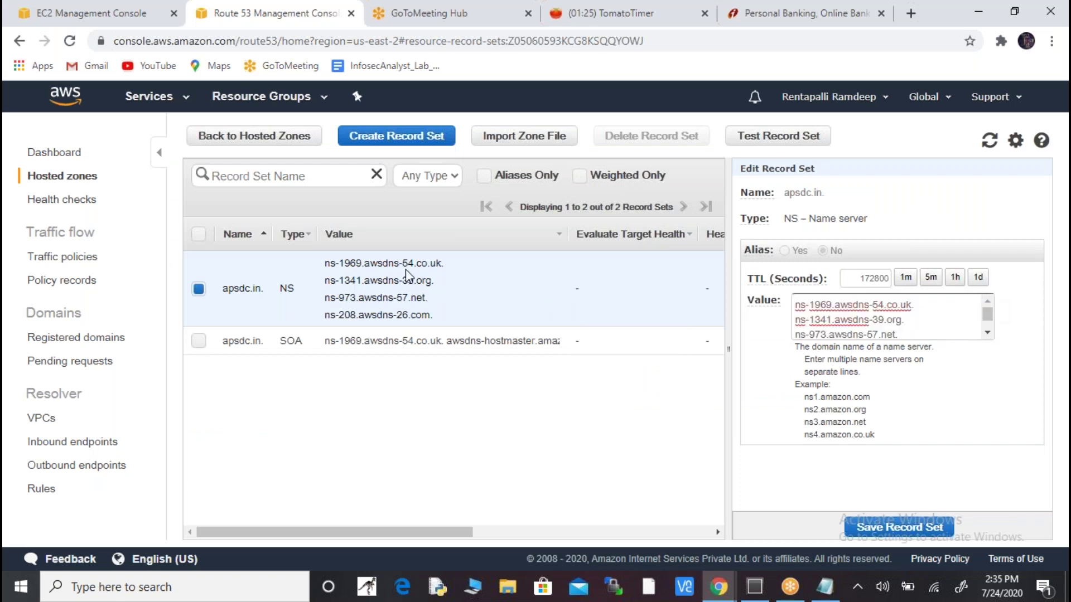
{"action": "key", "text": "alt+Tab"}
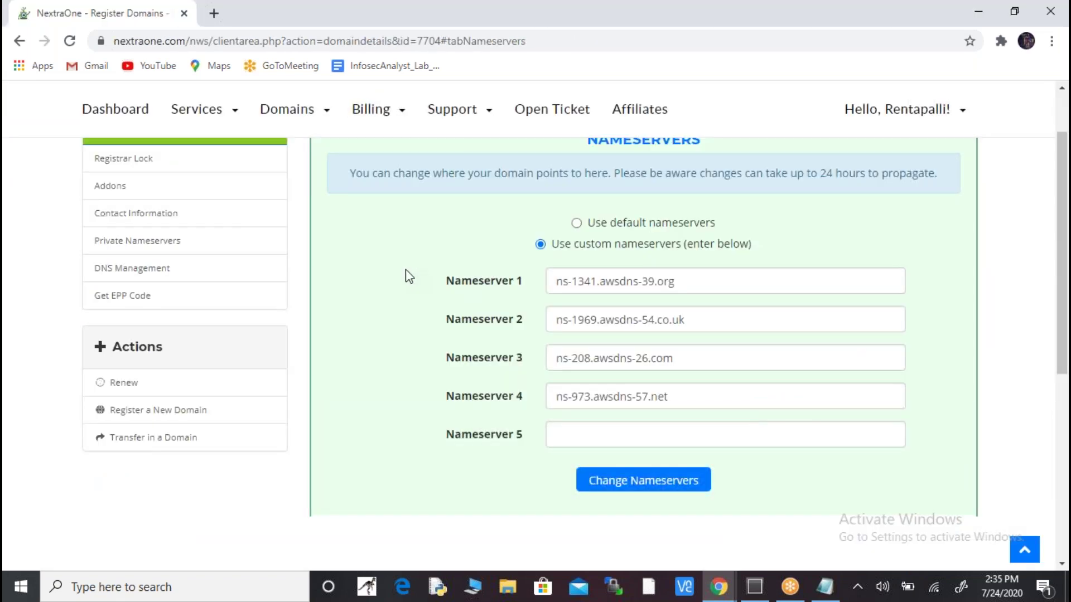
{"action": "key", "text": "alt+Tab"}
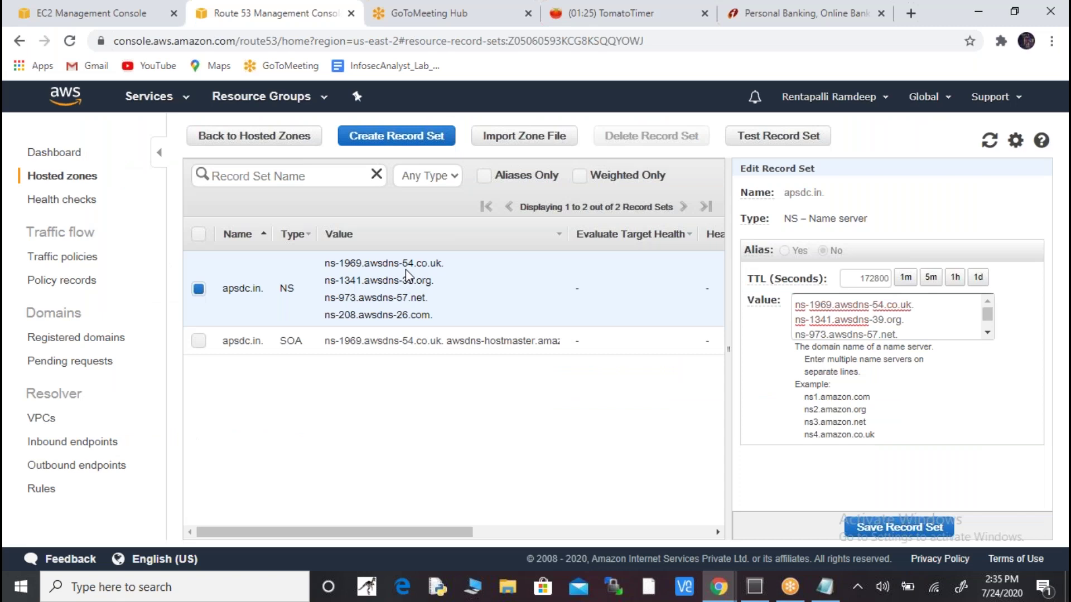
{"action": "key", "text": "alt+Tab"}
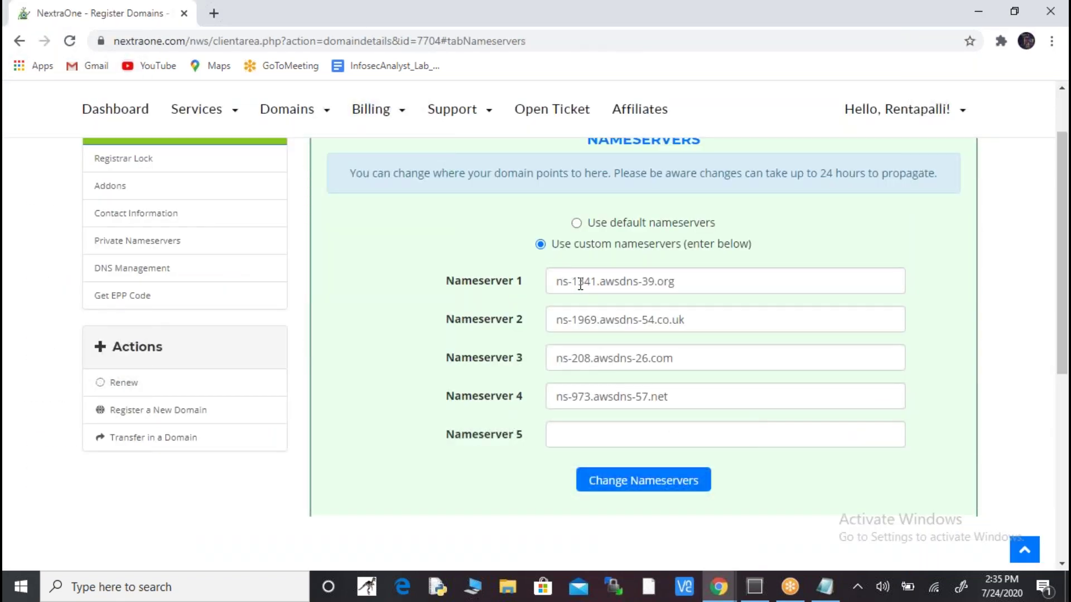
{"action": "key", "text": "alt+Tab"}
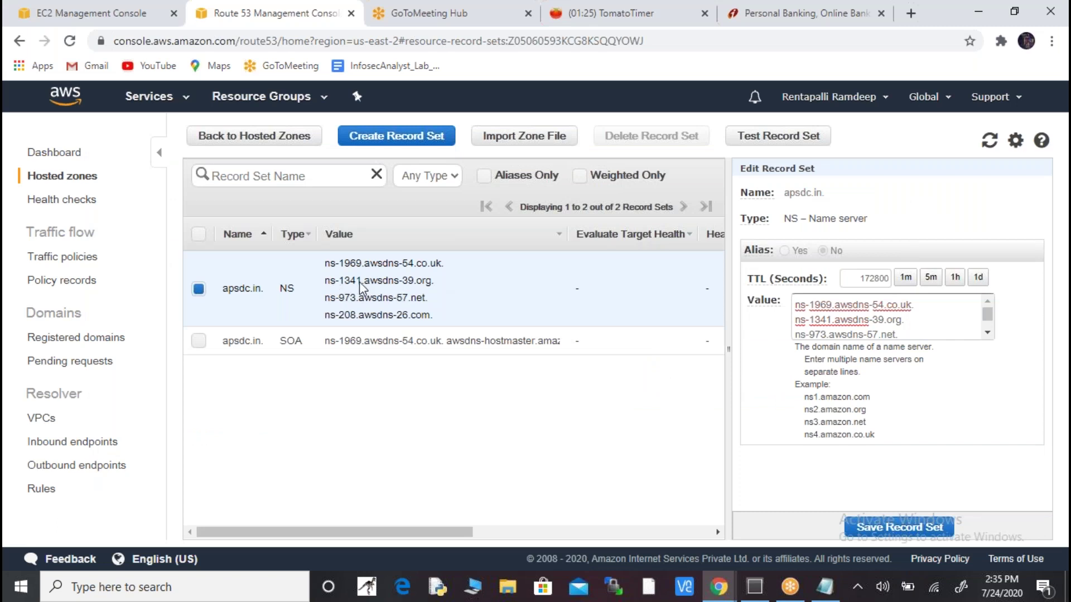
{"action": "key", "text": "alt+Tab"}
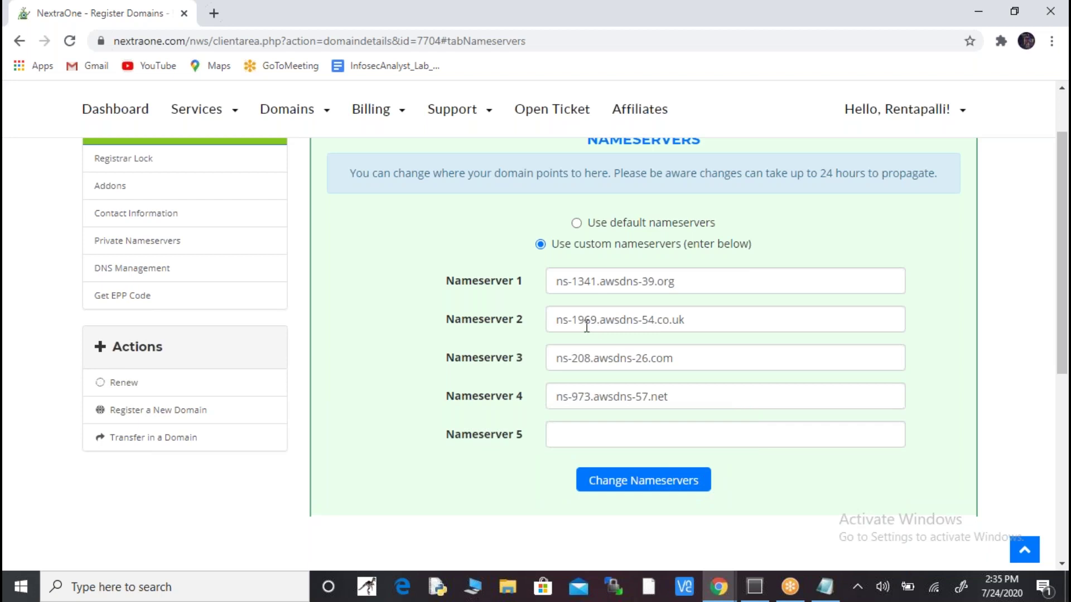
{"action": "key", "text": "alt+Tab"}
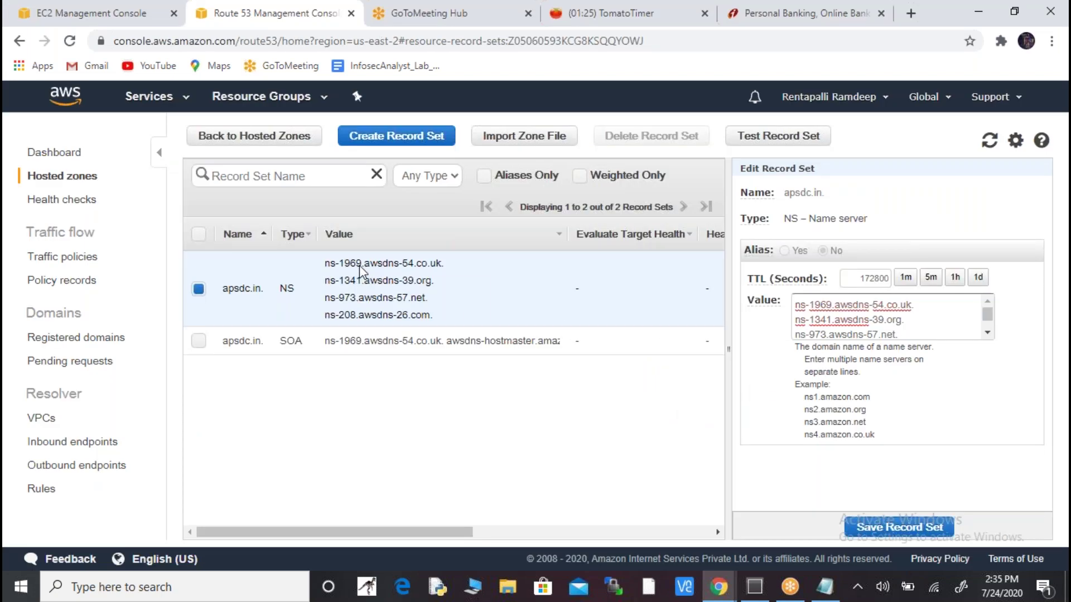
{"action": "key", "text": "alt+Tab"}
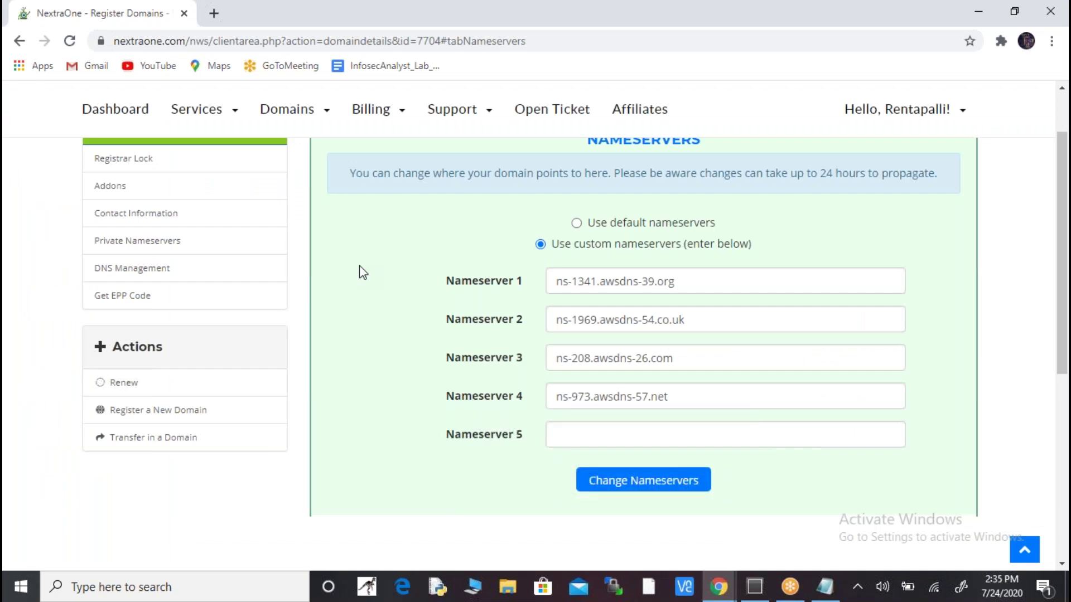
{"action": "key", "text": "alt+Tab"}
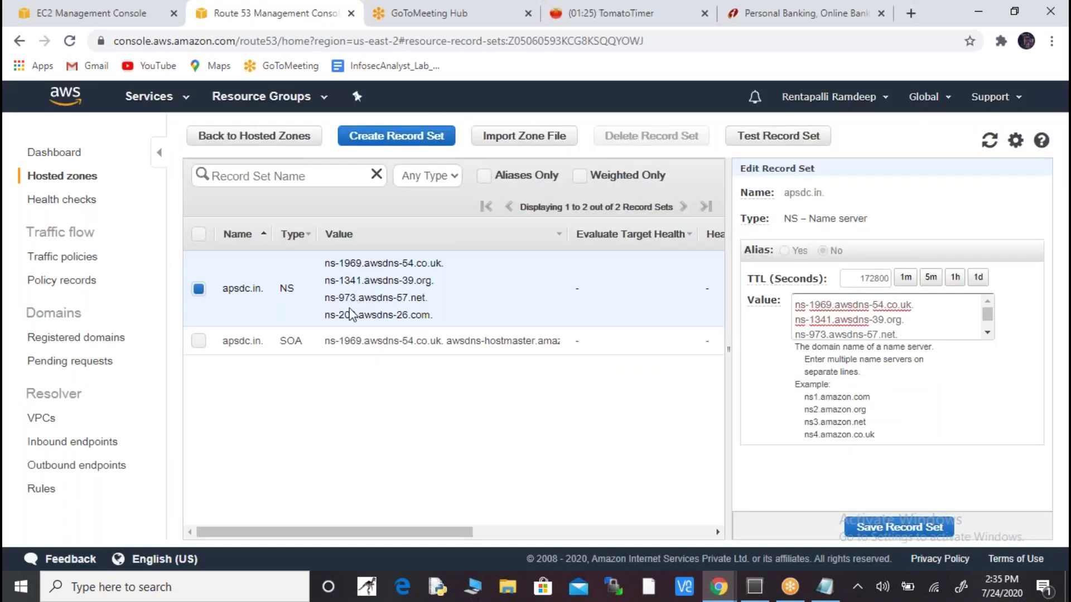
{"action": "key", "text": "alt+Tab"}
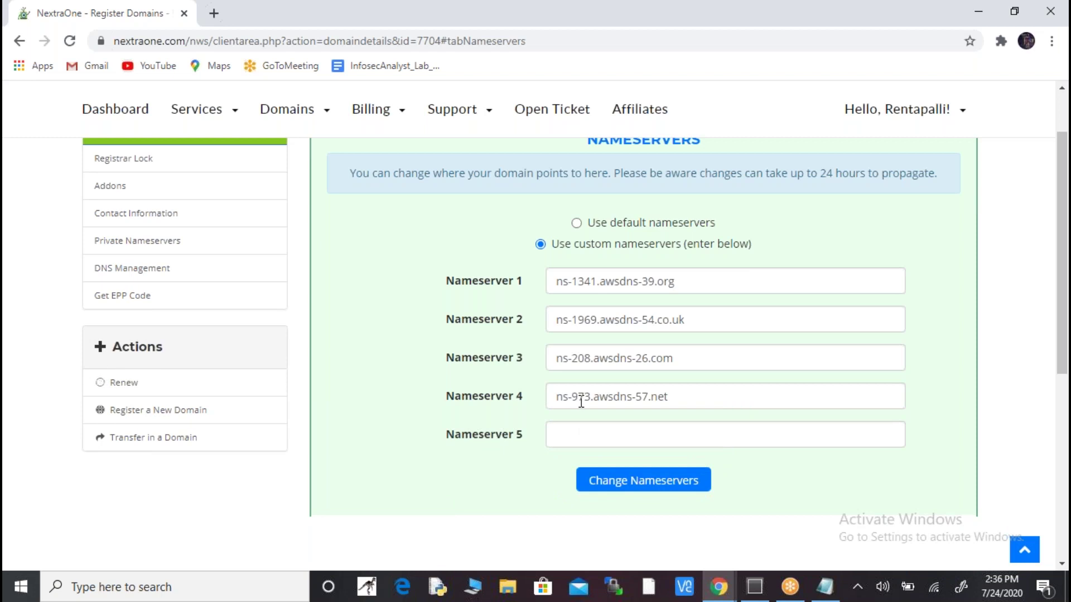
{"action": "key", "text": "alt+Tab"}
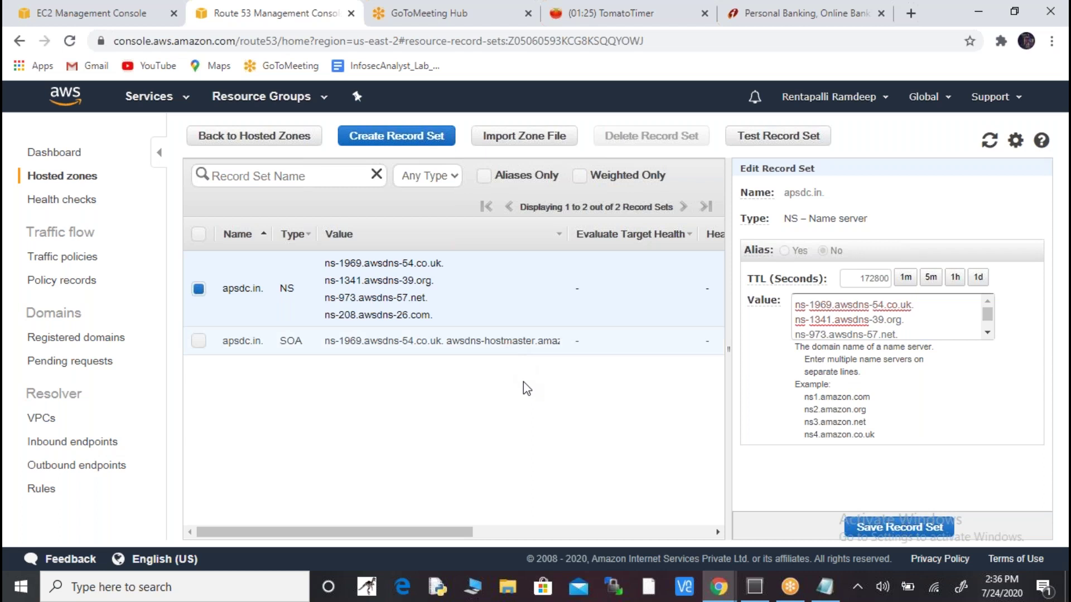
{"action": "key", "text": "alt+Tab"}
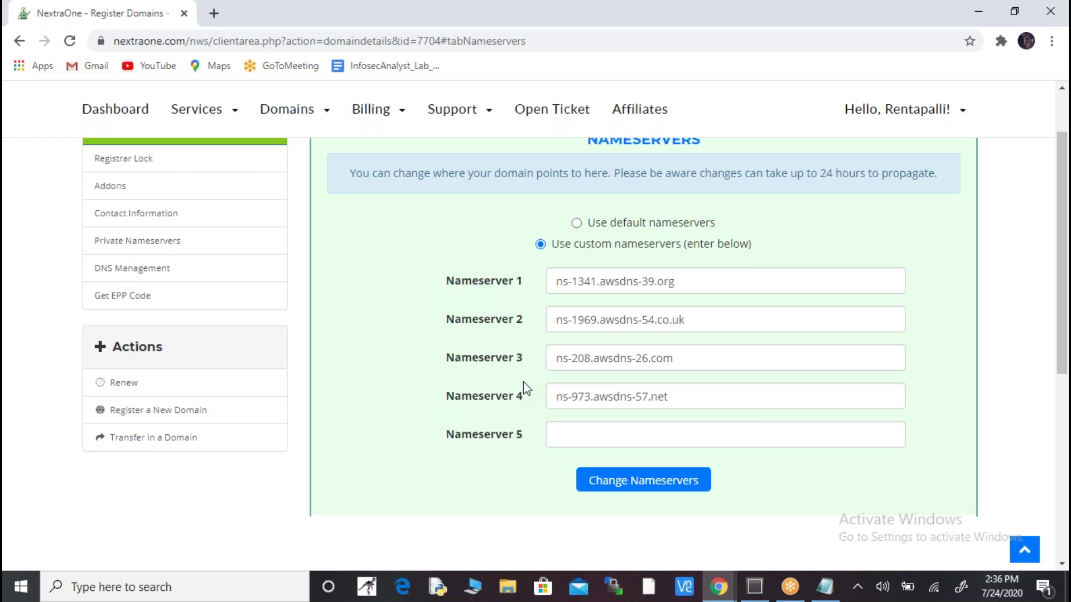
{"action": "key", "text": "alt+Tab"}
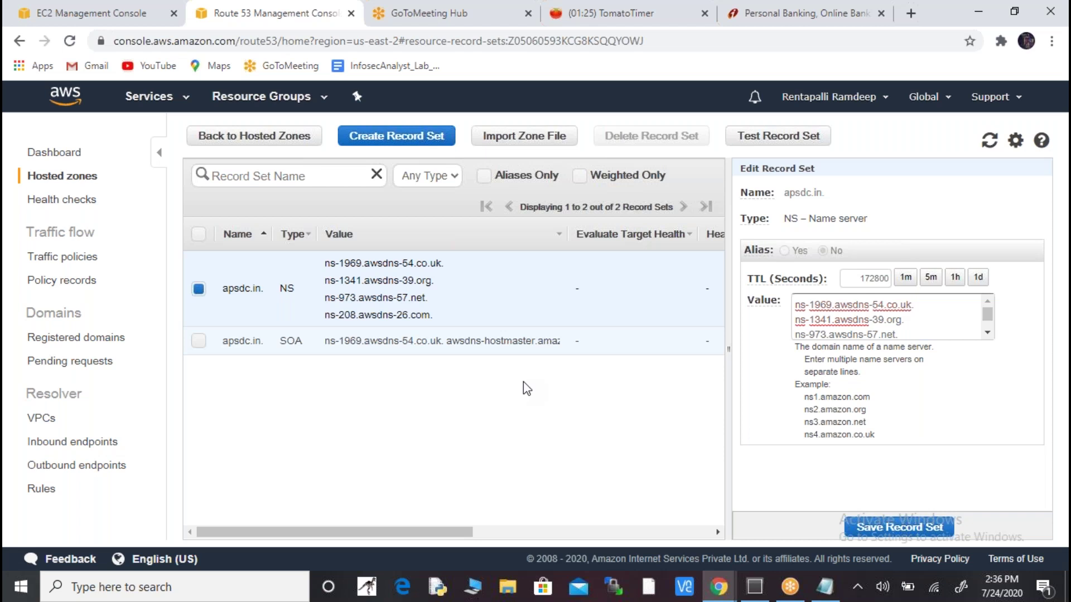
{"action": "key", "text": "alt+Tab"}
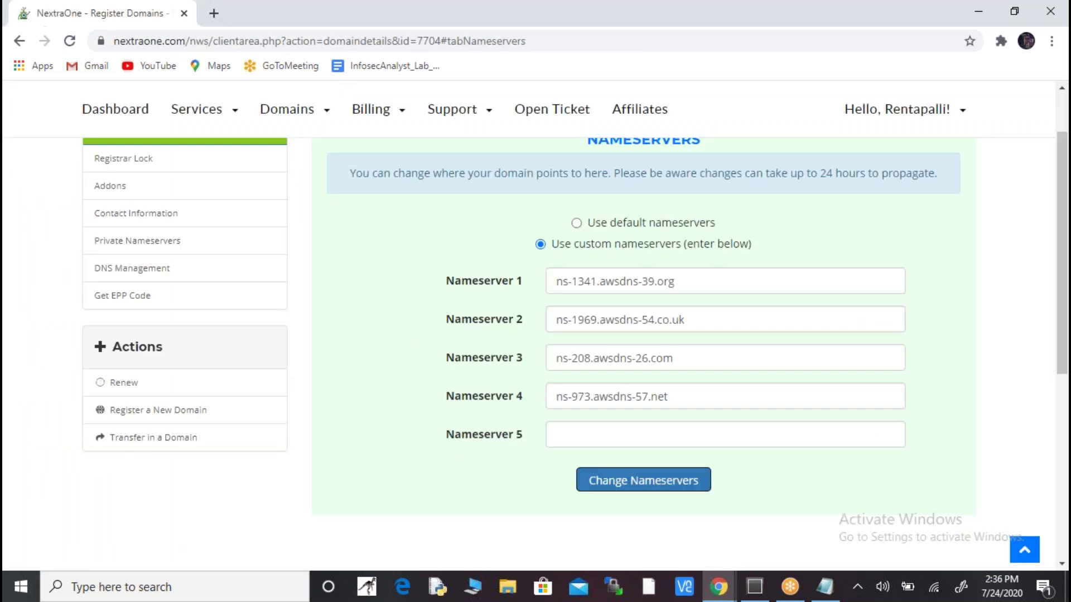
{"action": "key", "text": "alt+Tab"}
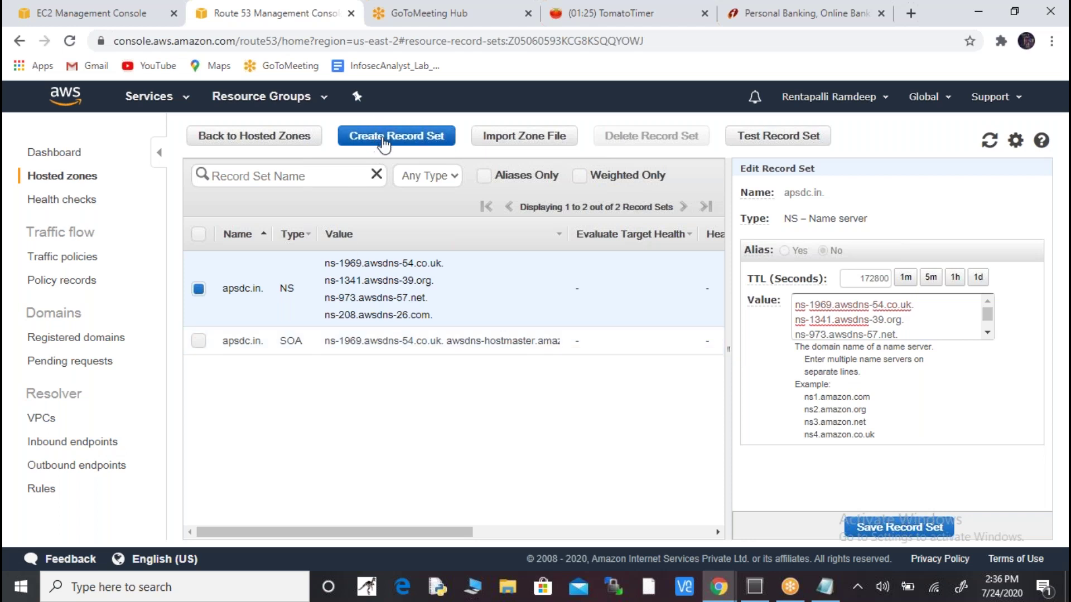
- Start a new record named www in the apsdc.in zone and set Alias to Yes
{"action": "left_click", "coordinate": [406, 146]}
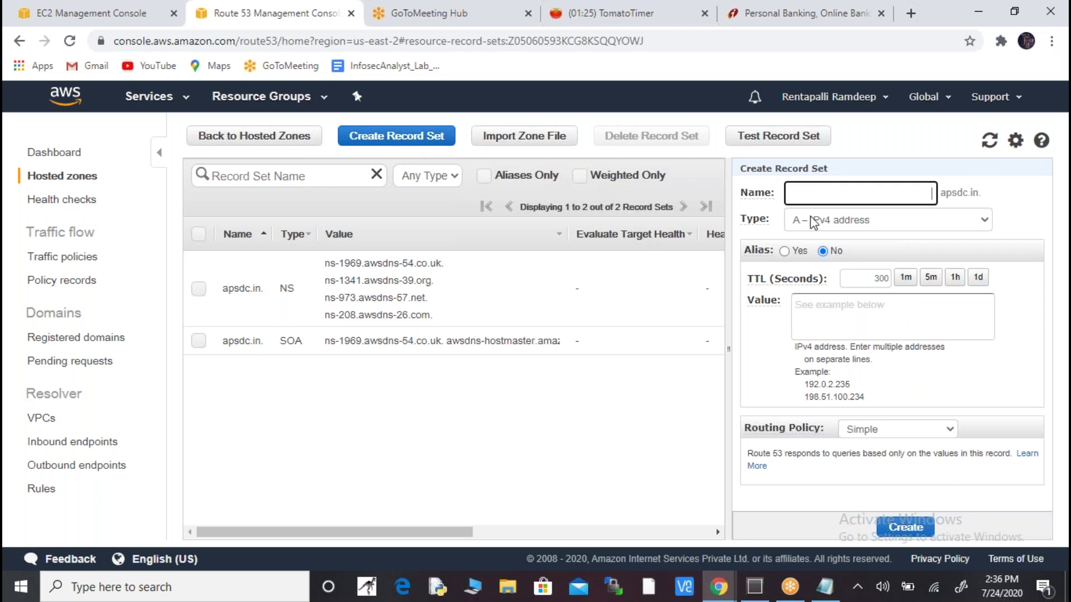
{"action": "left_click", "coordinate": [894, 194]}
{"action": "type", "text": "www"}
{"action": "mouse_move", "coordinate": [774, 270]}
{"action": "left_click", "coordinate": [785, 253]}
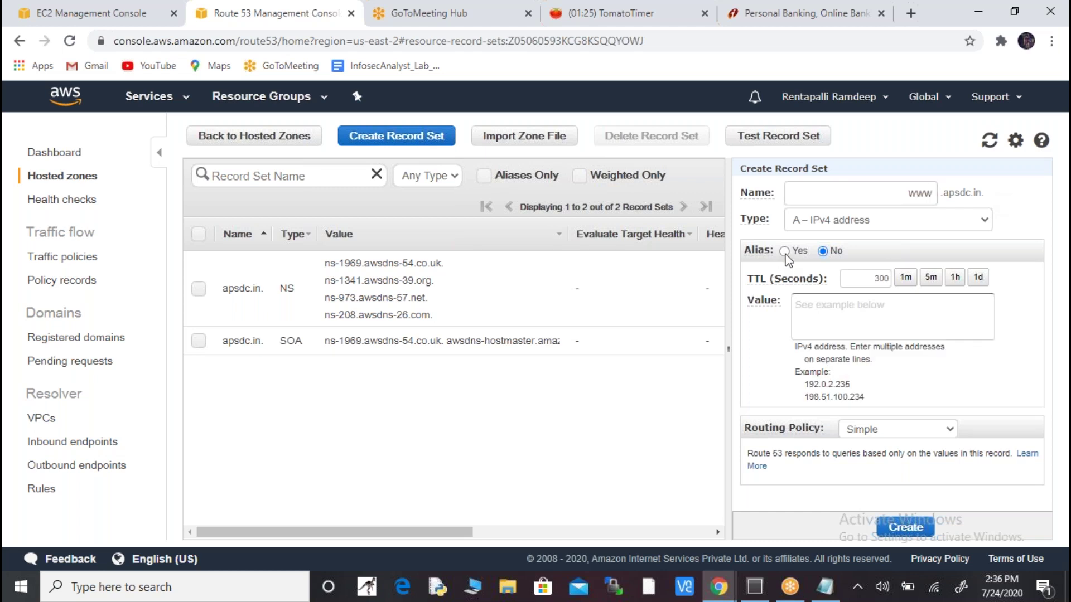
- Copy the load balancer DNS name from the notes, then set Alias back to No
{"action": "key", "text": "alt+Tab"}
{"action": "key", "text": "alt+Tab"}
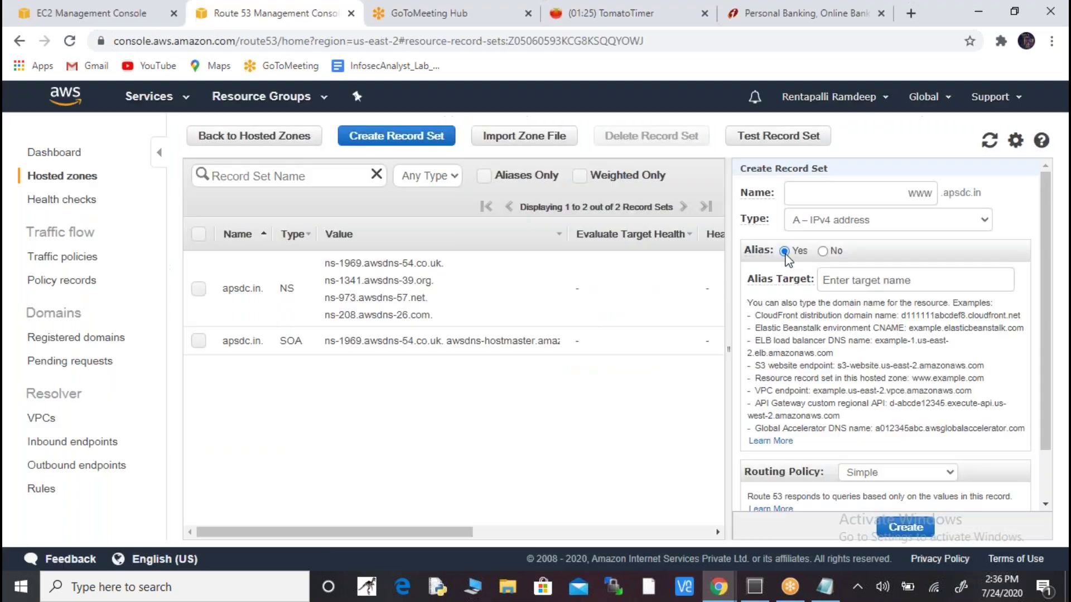
{"action": "key", "text": "alt+Tab"}
{"action": "key", "text": "alt+Tab"}
{"action": "key", "text": "alt+Tab"}
{"action": "key", "text": "alt+Tab"}
{"action": "key", "text": "alt+Tab"}
{"action": "key", "text": "Down"}
{"action": "key", "text": "shift+Up"}
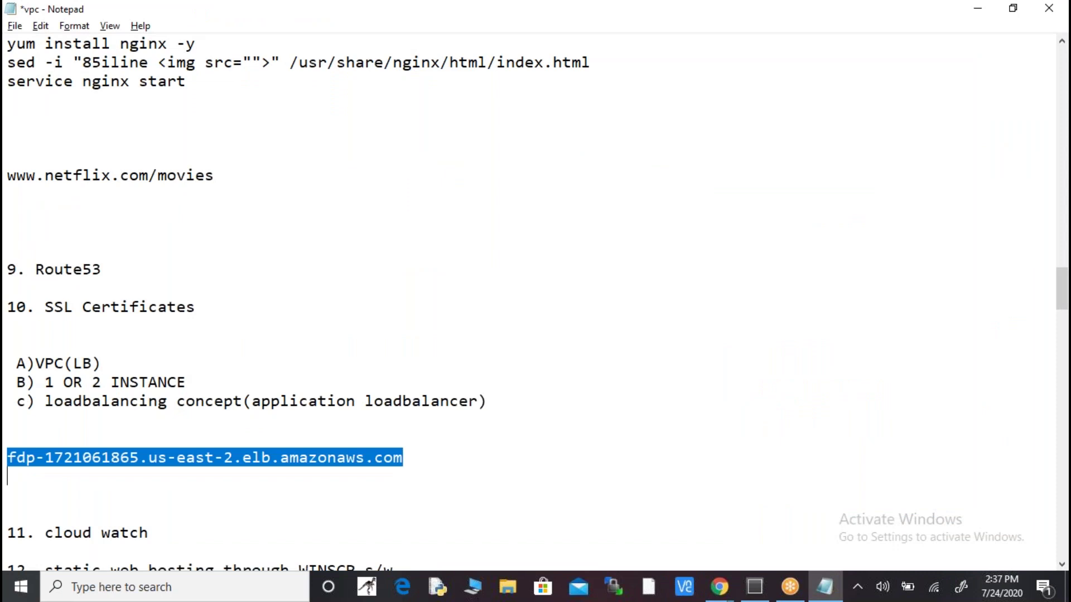
{"action": "key", "text": "alt+Tab"}
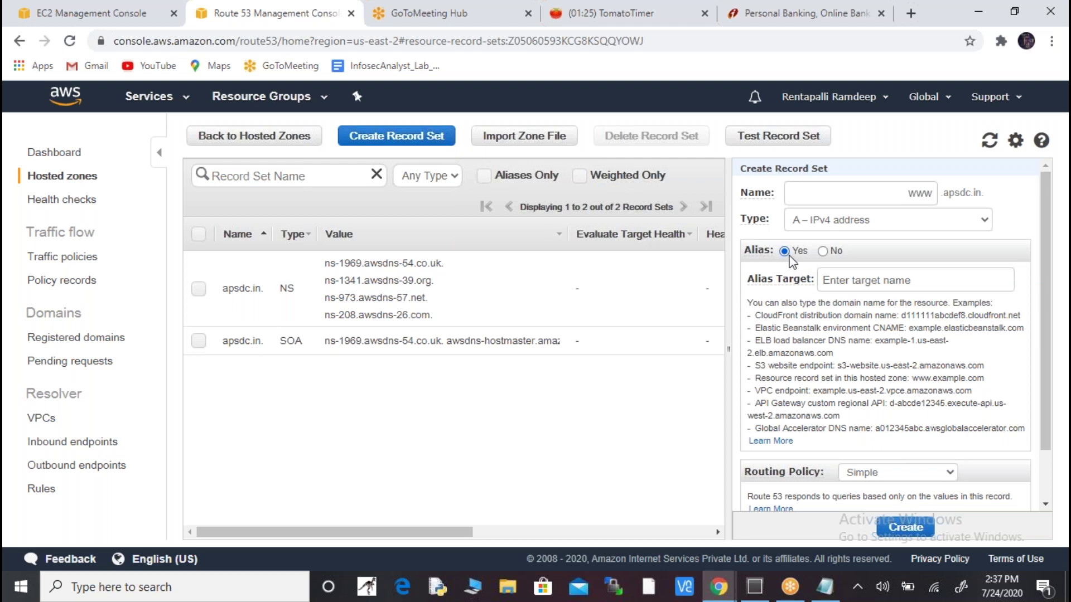
{"action": "left_click", "coordinate": [823, 252]}
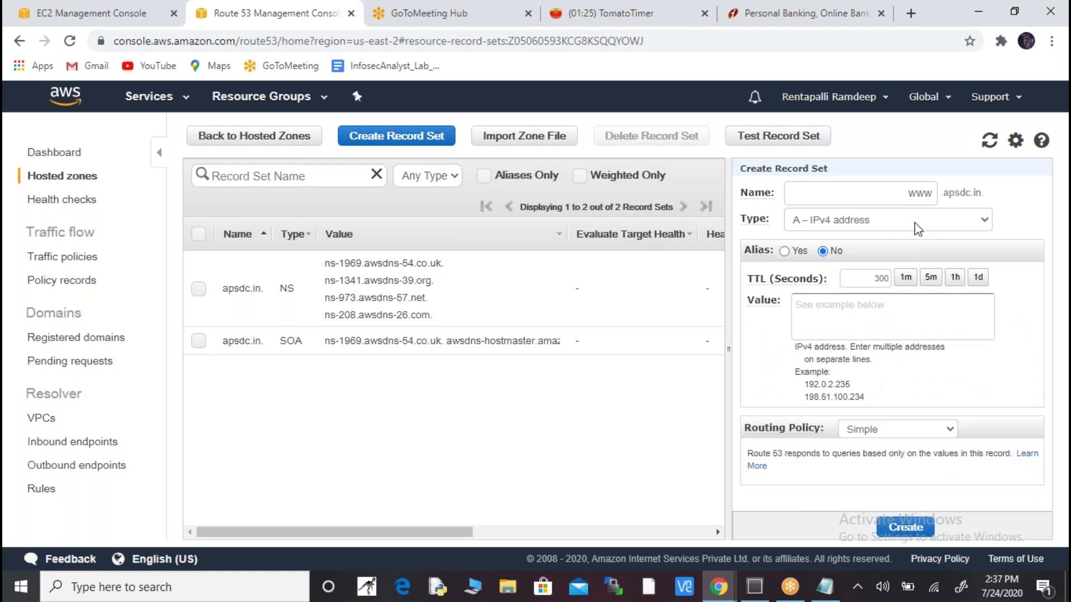
{"action": "left_click", "coordinate": [926, 227]}
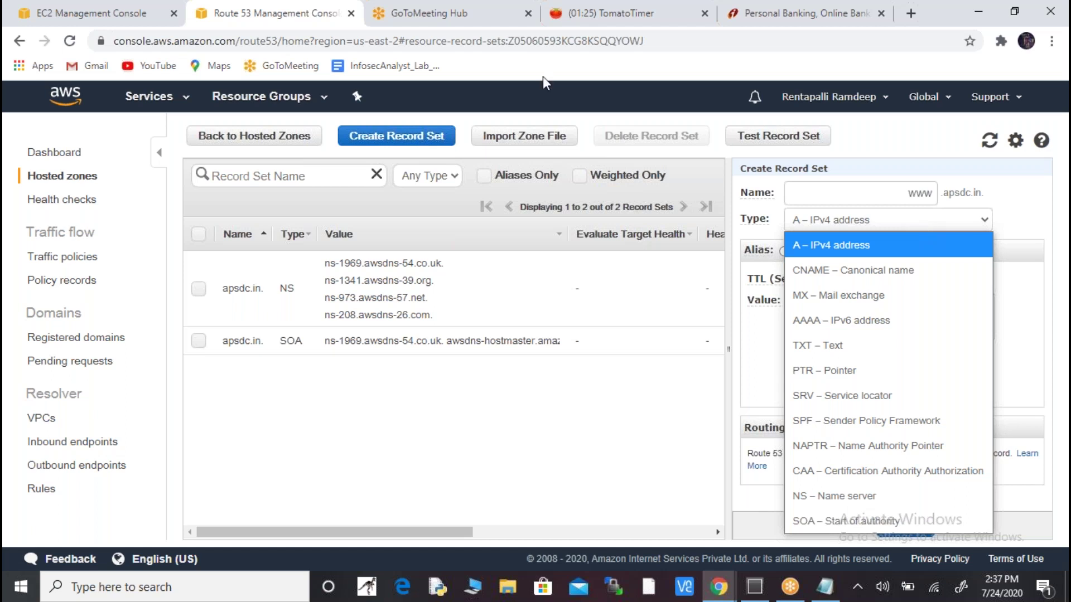
- Copy the ssl1 instance's public IP 52.14.57.212 from EC2 Instances in a new tab
{"action": "left_click", "coordinate": [133, 14]}
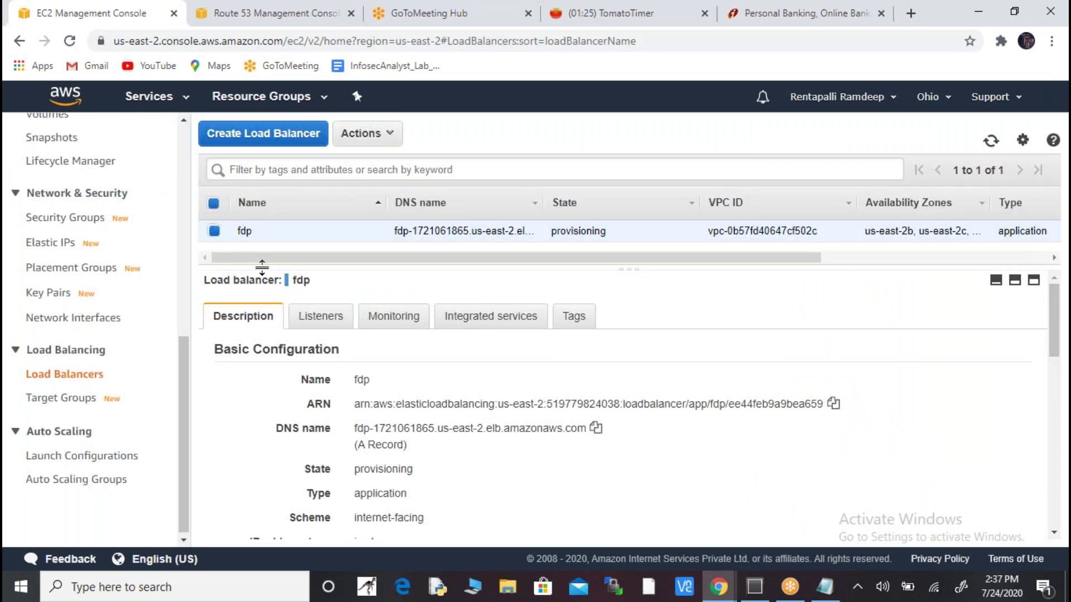
{"action": "right_click", "coordinate": [151, 101]}
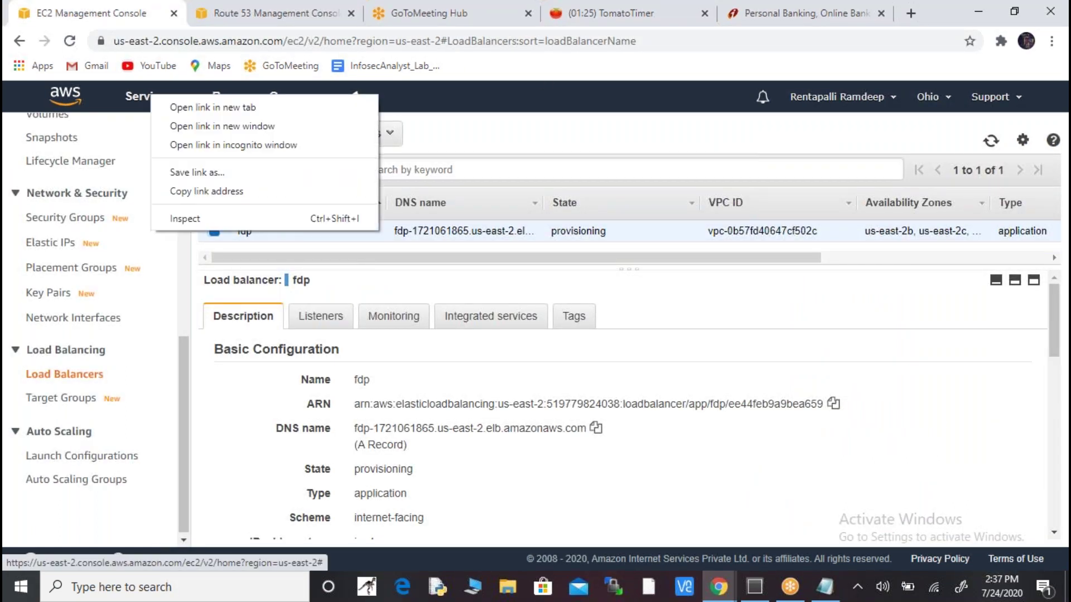
{"action": "left_click", "coordinate": [199, 109]}
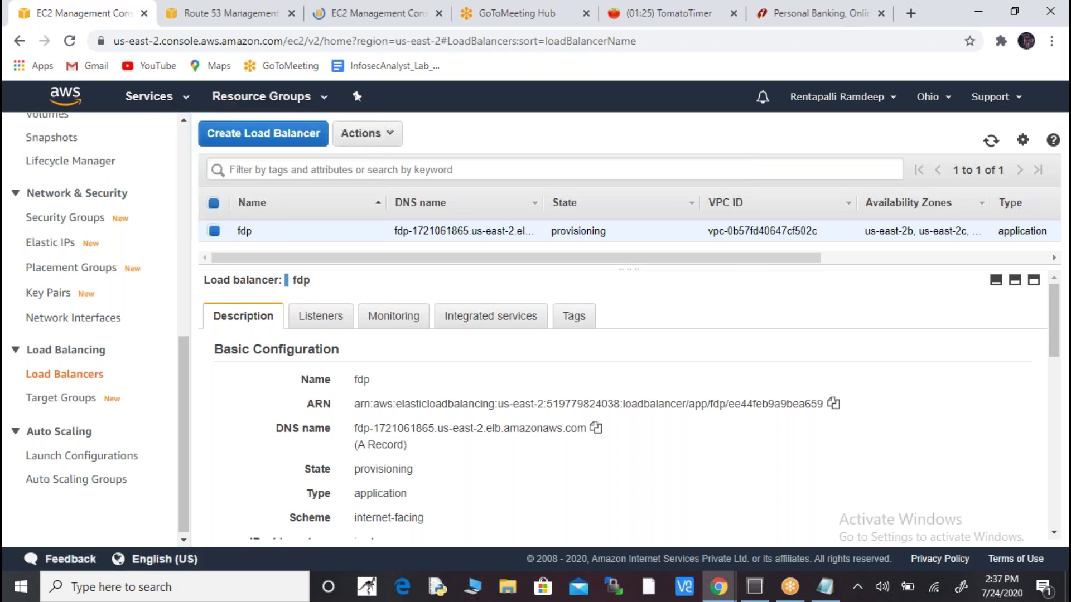
{"action": "left_click", "coordinate": [384, 17]}
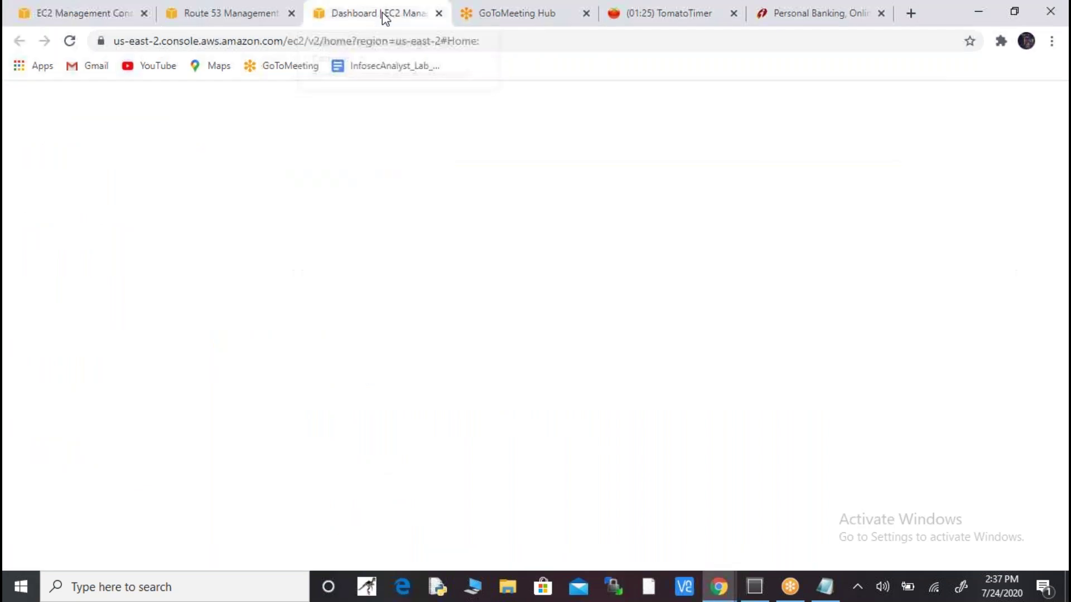
{"action": "left_click", "coordinate": [281, 260]}
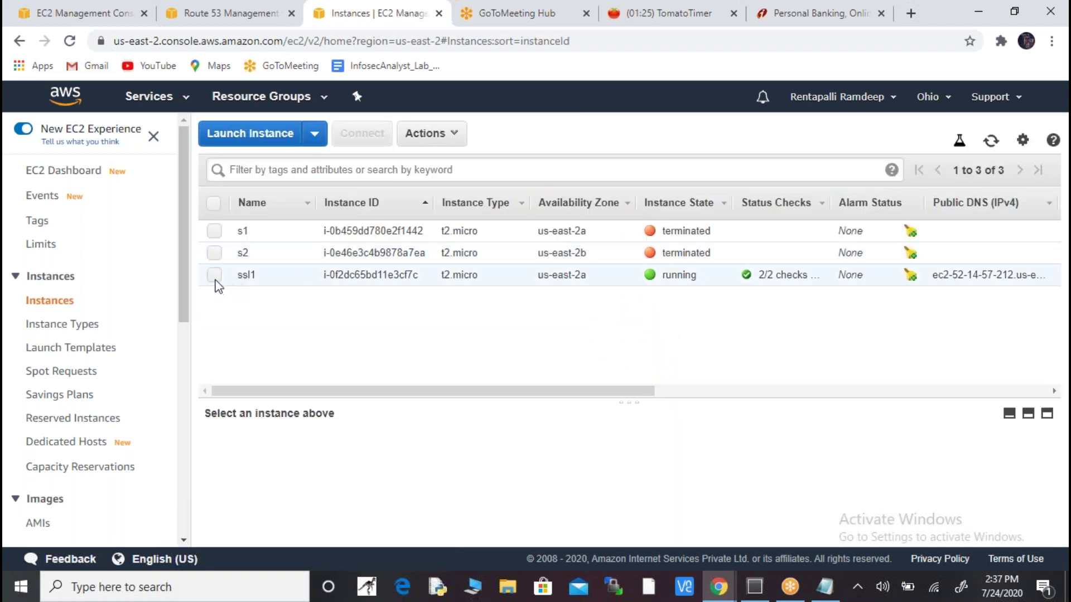
{"action": "left_click", "coordinate": [215, 279]}
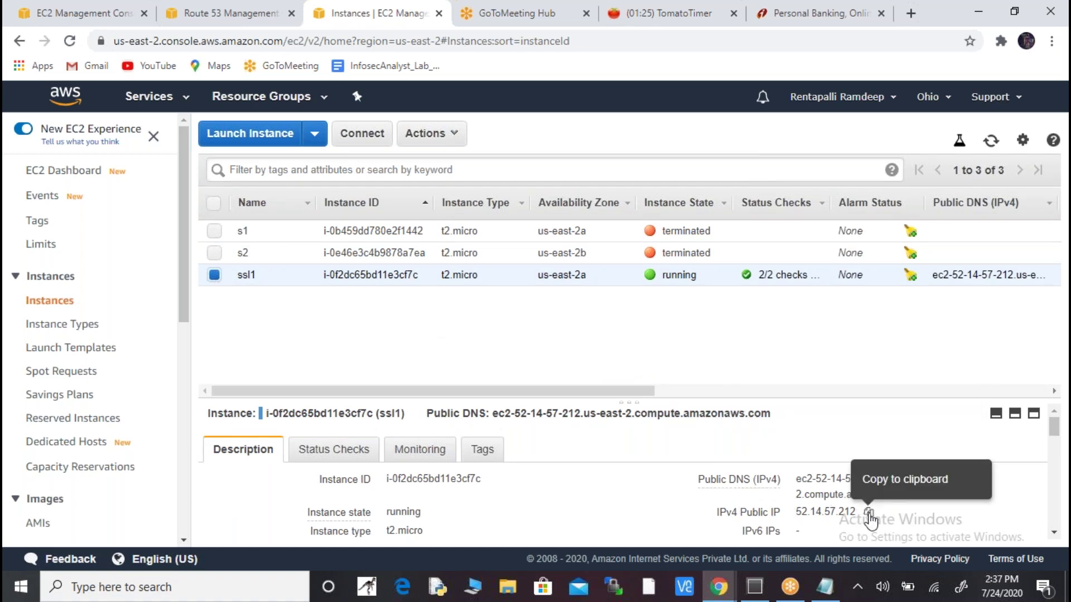
{"action": "left_click", "coordinate": [868, 512]}
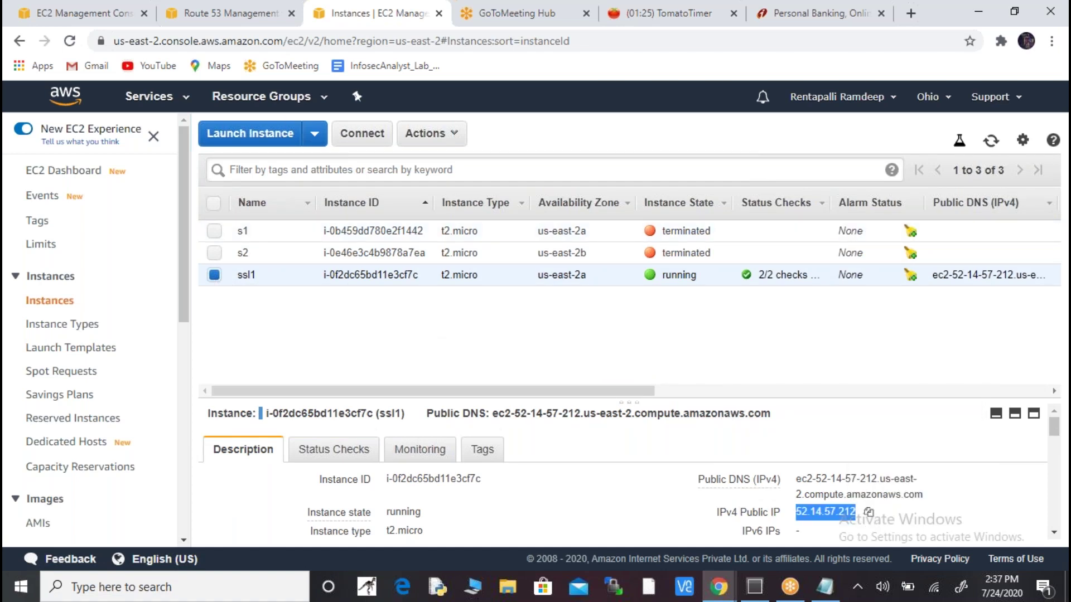
{"action": "left_click", "coordinate": [251, 15]}
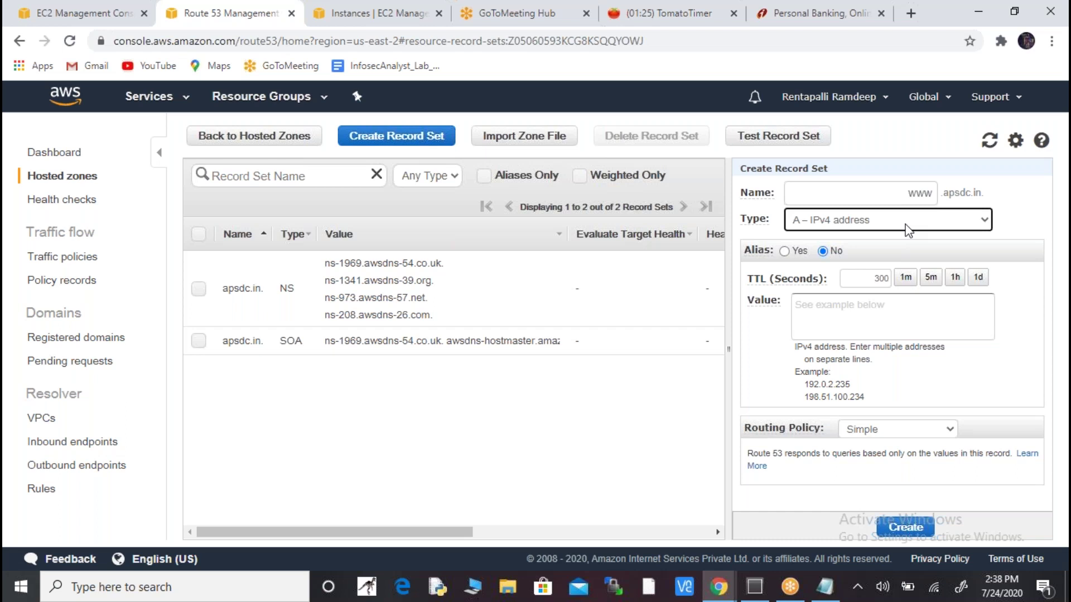
- Enter 52.14.57.212 as the record value and change the type to CNAME
{"action": "left_click", "coordinate": [898, 313]}
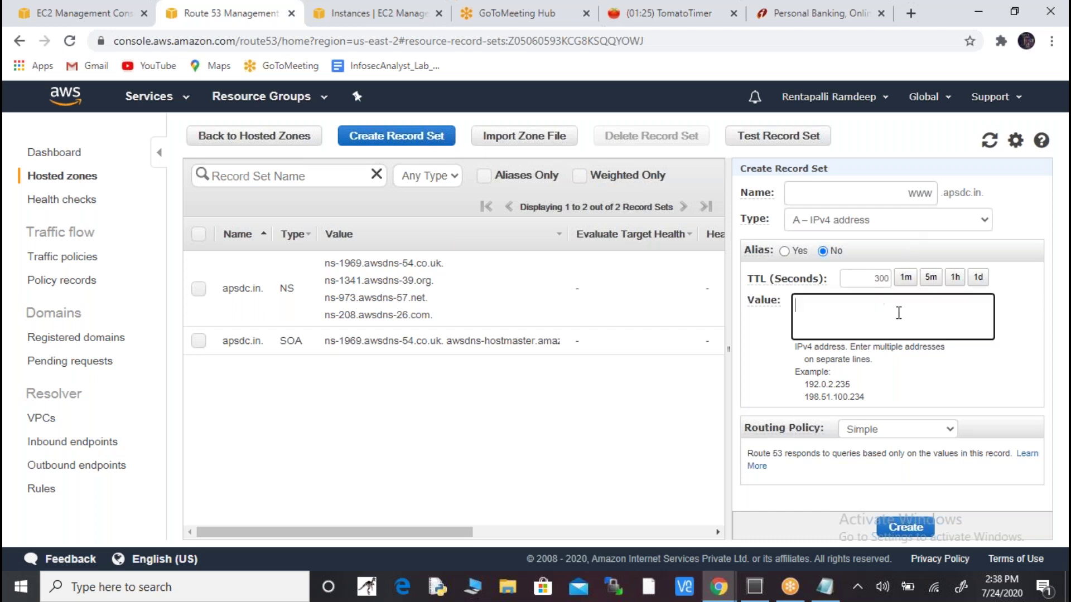
{"action": "type", "text": "52.14.57.212"}
{"action": "left_click", "coordinate": [939, 223]}
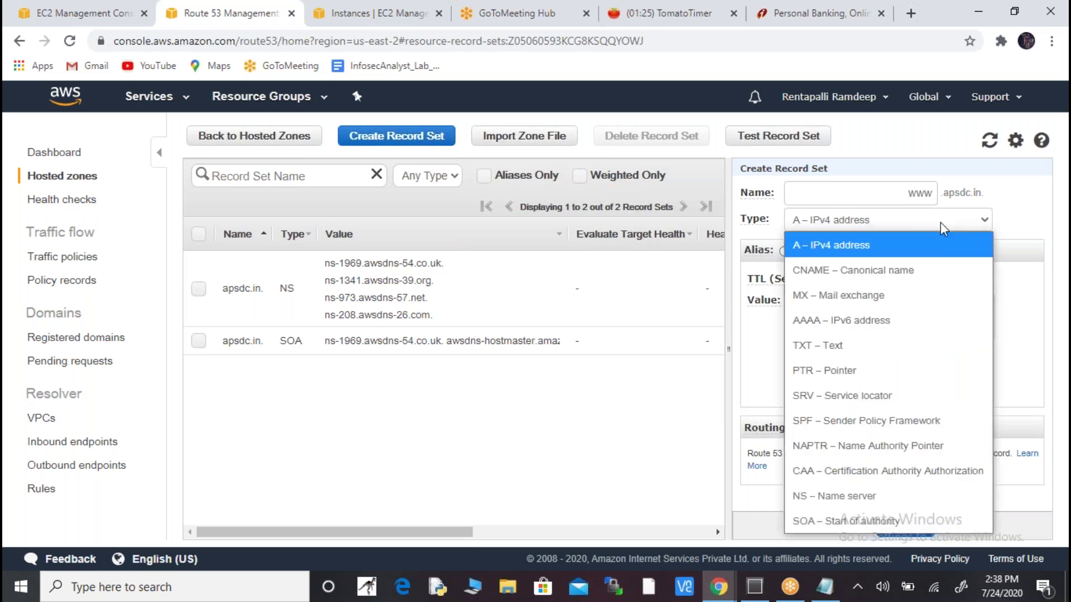
{"action": "left_click", "coordinate": [899, 269]}
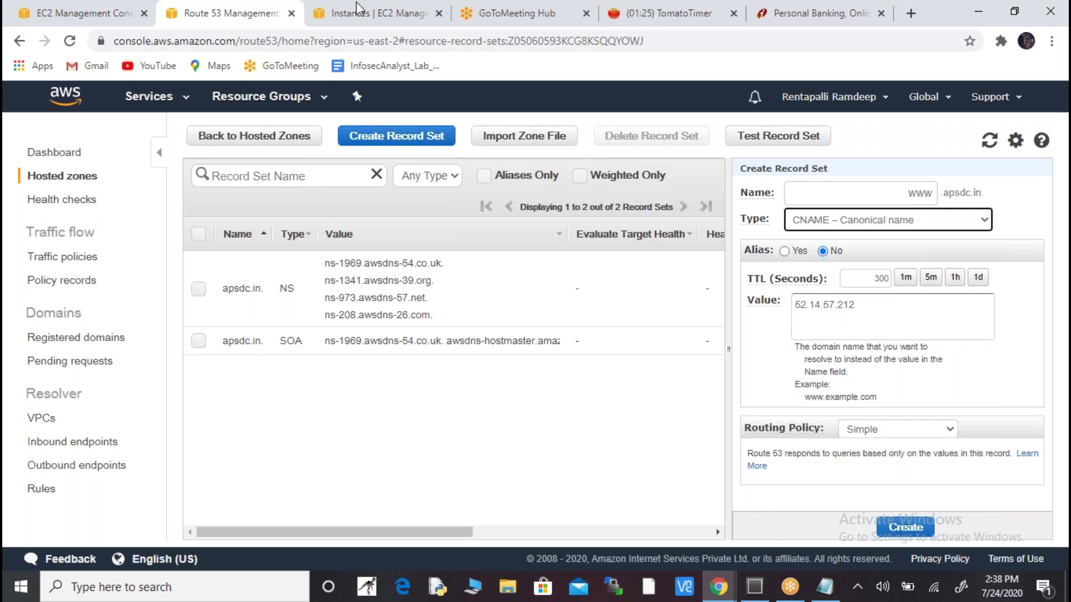
- Replace the value with the instance's public DNS name, then clear the Value box
{"action": "left_click", "coordinate": [373, 15]}
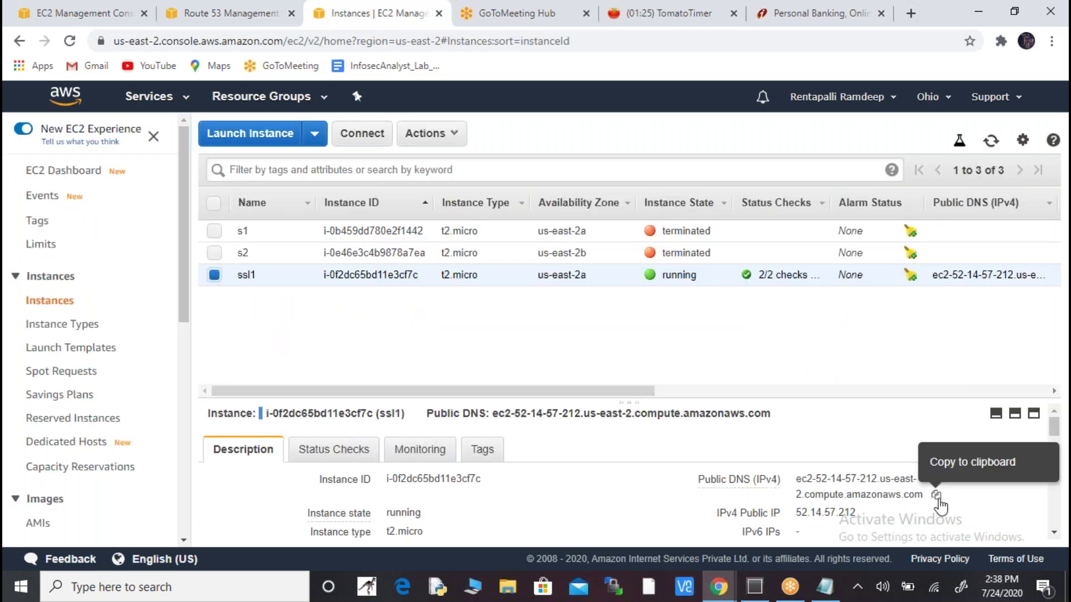
{"action": "left_click", "coordinate": [937, 496]}
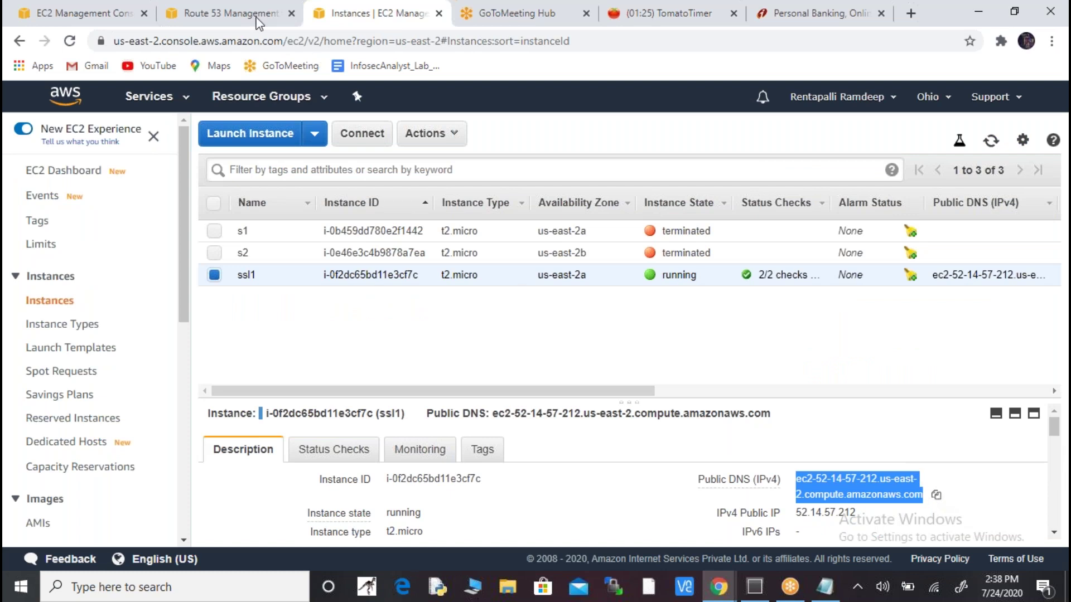
{"action": "left_click", "coordinate": [255, 17]}
{"action": "left_click", "coordinate": [879, 310]}
{"action": "key", "text": "ctrl+a"}
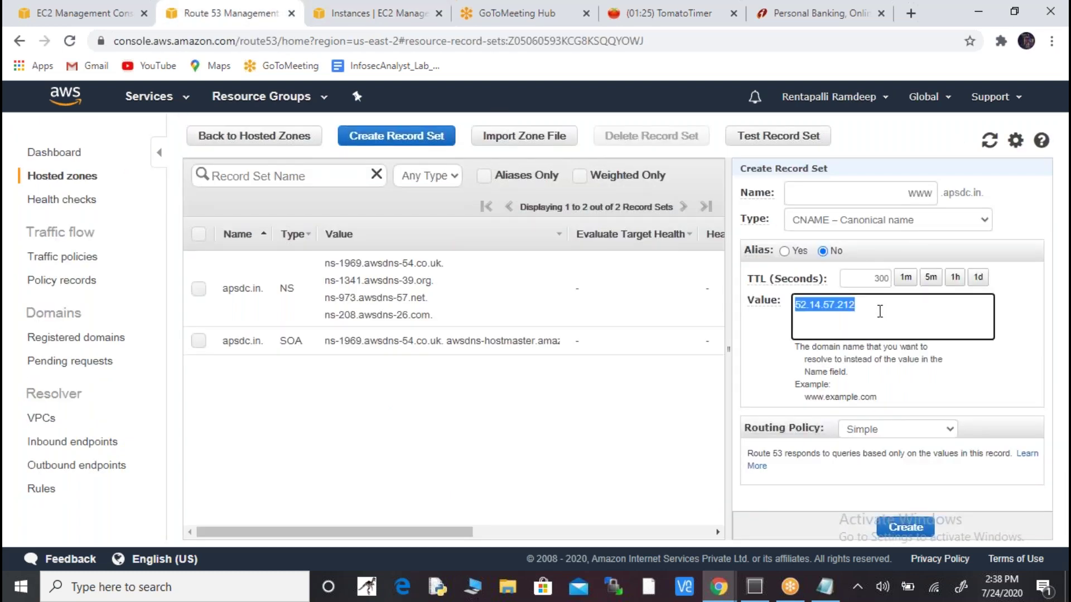
{"action": "key", "text": "ctrl+v"}
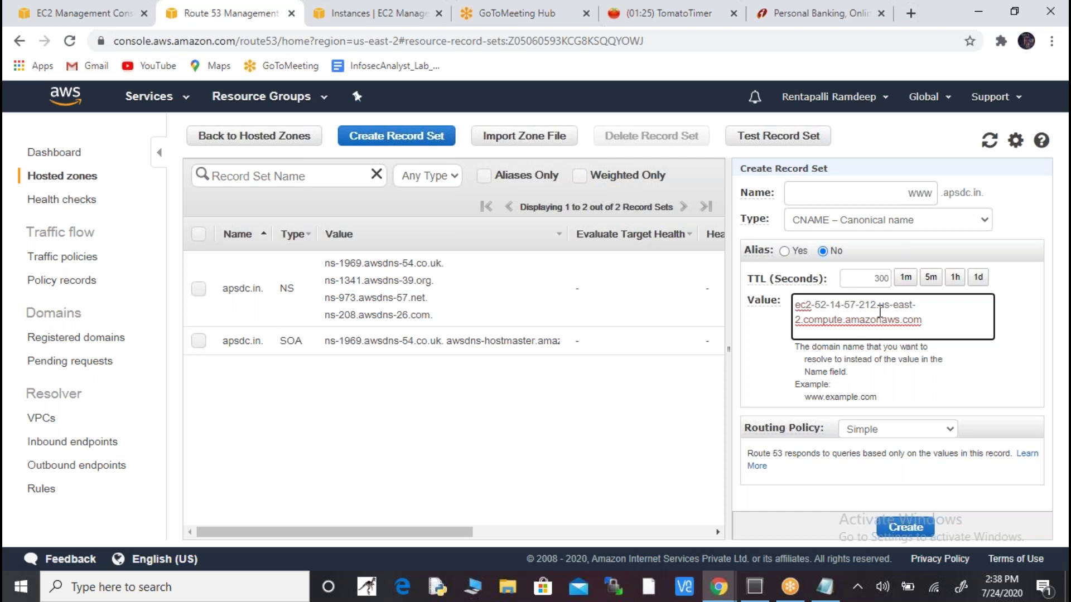
{"action": "key", "text": "BackSpace"}
{"action": "key", "text": "BackSpace"}
{"action": "key", "text": "BackSpace"}
{"action": "key", "text": "BackSpace"}
{"action": "key", "text": "BackSpace"}
{"action": "key", "text": "BackSpace"}
{"action": "key", "text": "BackSpace"}
{"action": "key", "text": "BackSpace"}
{"action": "key", "text": "BackSpace"}
{"action": "key", "text": "BackSpace"}
{"action": "key", "text": "BackSpace"}
{"action": "key", "text": "BackSpace"}
{"action": "key", "text": "BackSpace"}
{"action": "key", "text": "BackSpace"}
{"action": "key", "text": "BackSpace"}
{"action": "key", "text": "BackSpace"}
{"action": "key", "text": "BackSpace"}
{"action": "key", "text": "BackSpace"}
{"action": "key", "text": "BackSpace"}
{"action": "key", "text": "BackSpace"}
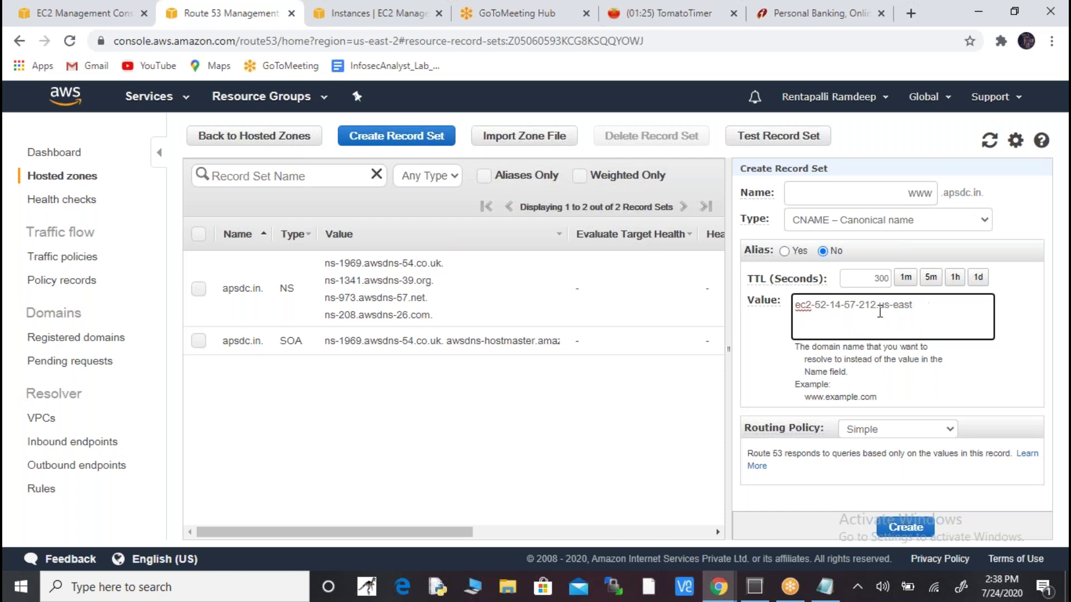
{"action": "key", "text": "BackSpace"}
{"action": "key", "text": "BackSpace"}
{"action": "key", "text": "BackSpace"}
{"action": "key", "text": "BackSpace"}
{"action": "key", "text": "BackSpace"}
{"action": "key", "text": "BackSpace"}
{"action": "key", "text": "BackSpace"}
- Try Alias Yes and check alias targets against the ELB name, then reload the page
{"action": "left_click", "coordinate": [784, 251]}
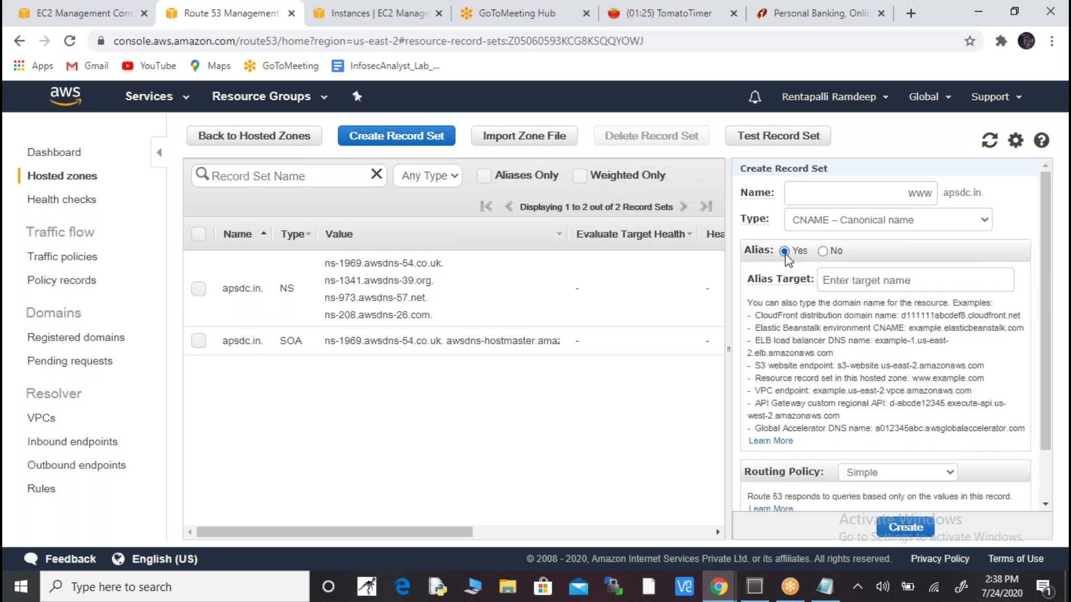
{"action": "left_click", "coordinate": [943, 281]}
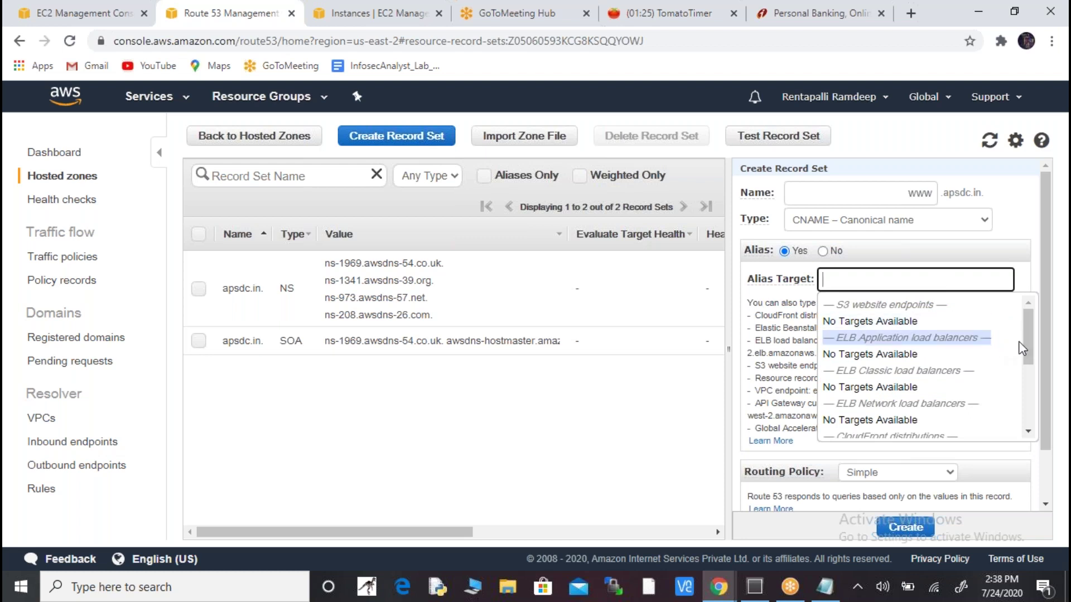
{"action": "left_click_drag", "start_coordinate": [1030, 355], "coordinate": [1030, 343]}
{"action": "key", "text": "alt+Tab"}
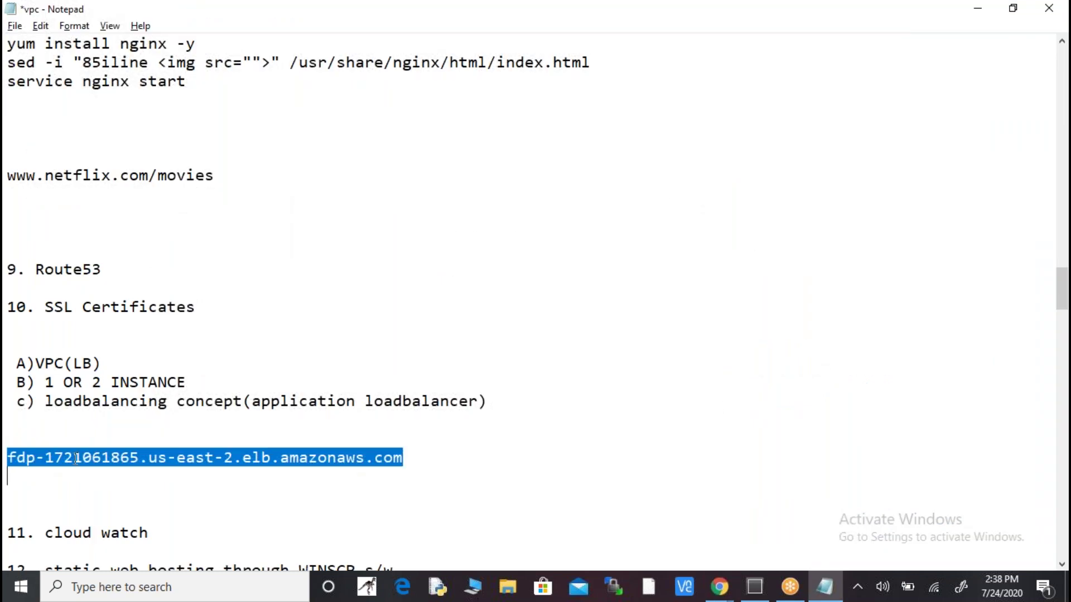
{"action": "key", "text": "alt+Tab"}
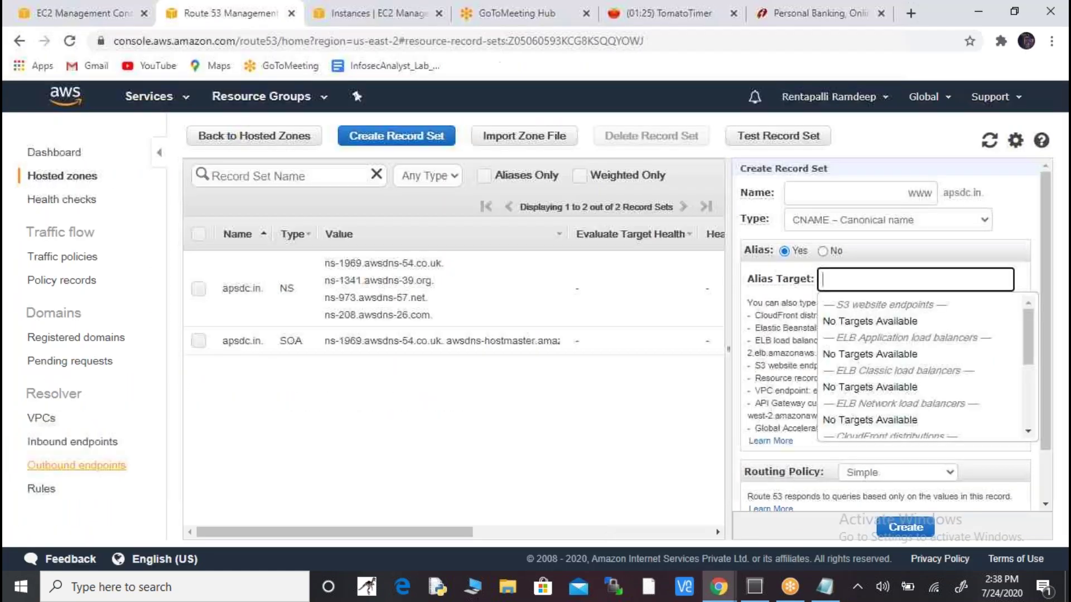
{"action": "left_click", "coordinate": [69, 42]}
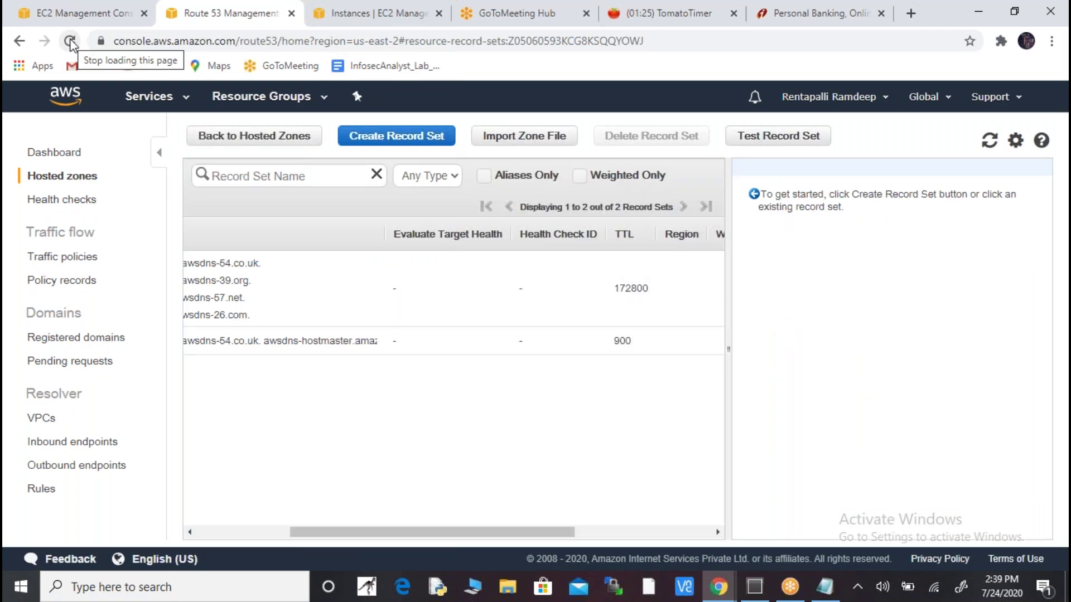
- Start a new record set named www in the apsdc.in hosted zone
{"action": "left_click_drag", "start_coordinate": [500, 537], "coordinate": [239, 523]}
{"action": "left_click", "coordinate": [198, 290]}
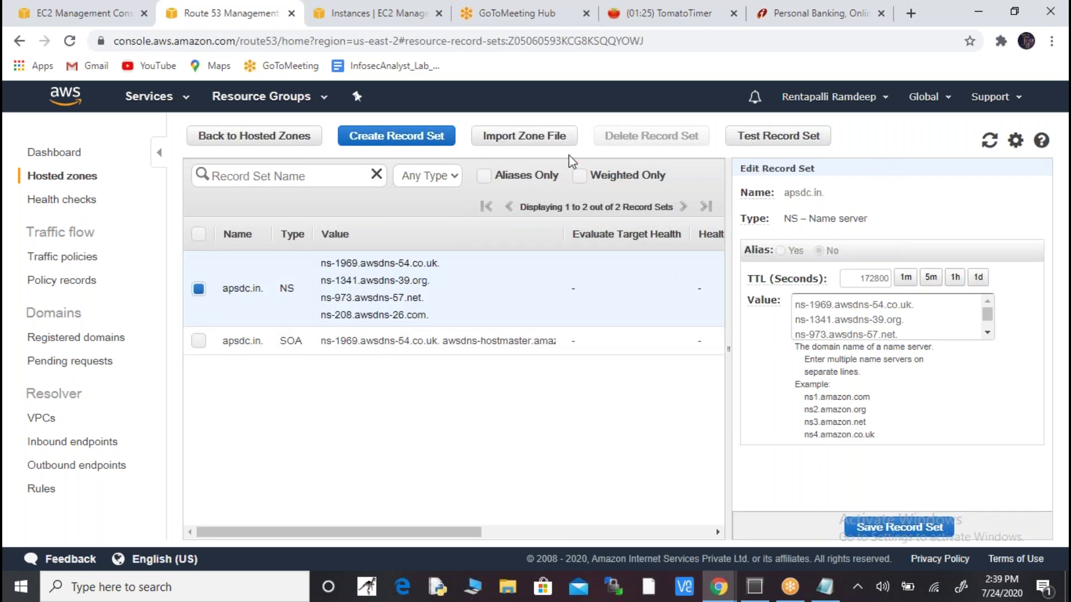
{"action": "left_click", "coordinate": [428, 145]}
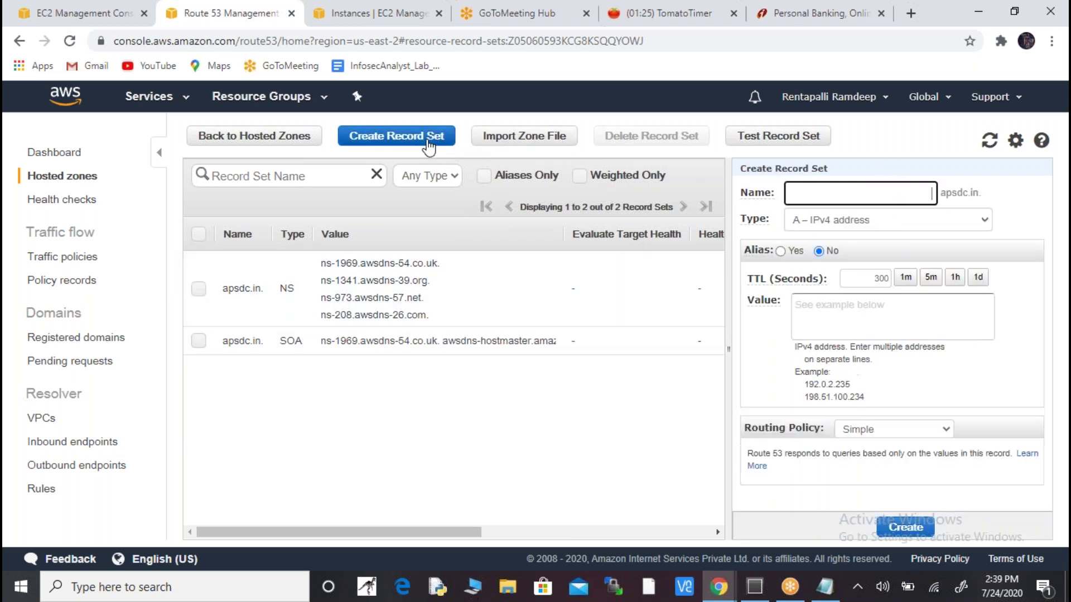
{"action": "left_click", "coordinate": [922, 196]}
{"action": "type", "text": "www"}
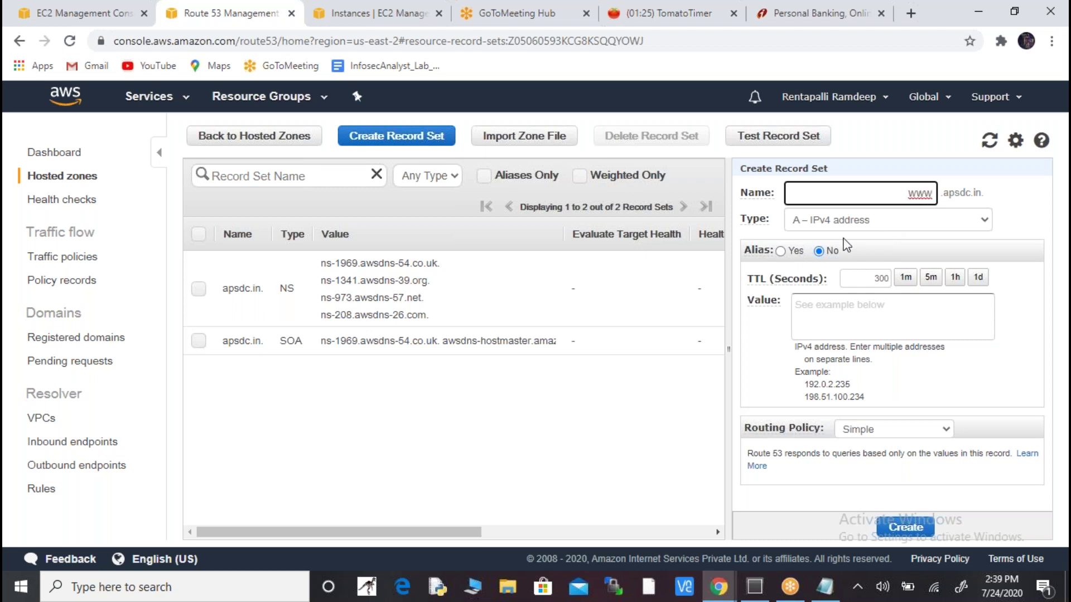
{"action": "left_click", "coordinate": [779, 251]}
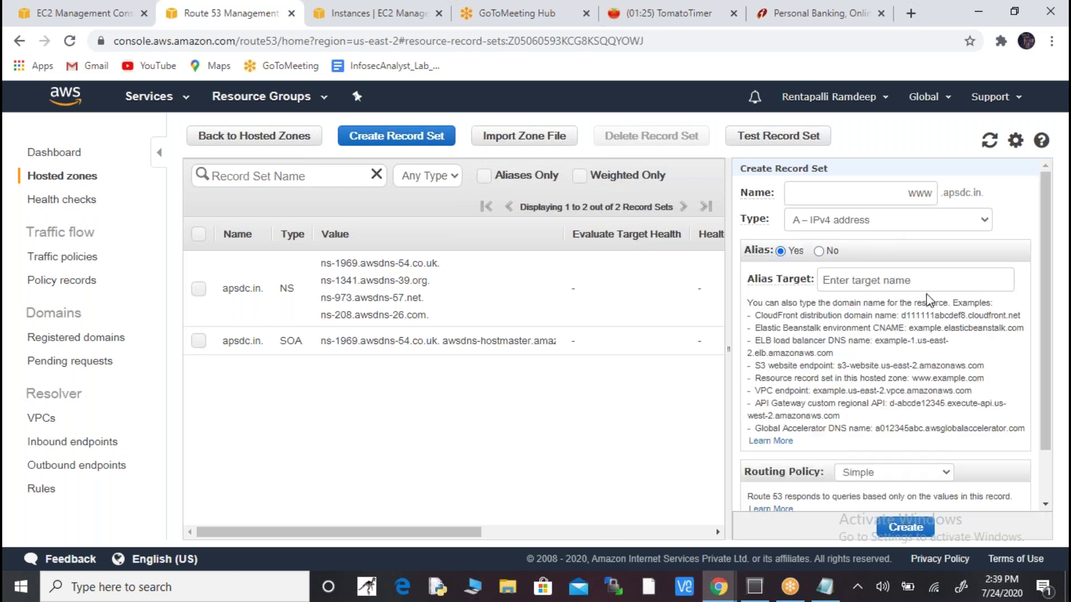
{"action": "left_click", "coordinate": [939, 279]}
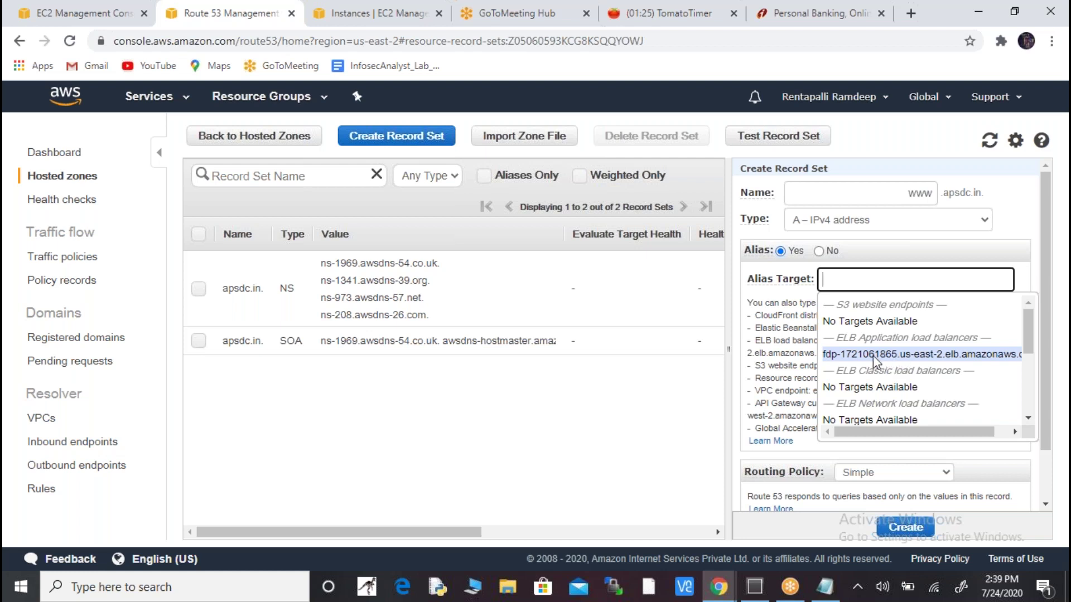
{"action": "key", "text": "alt+Tab"}
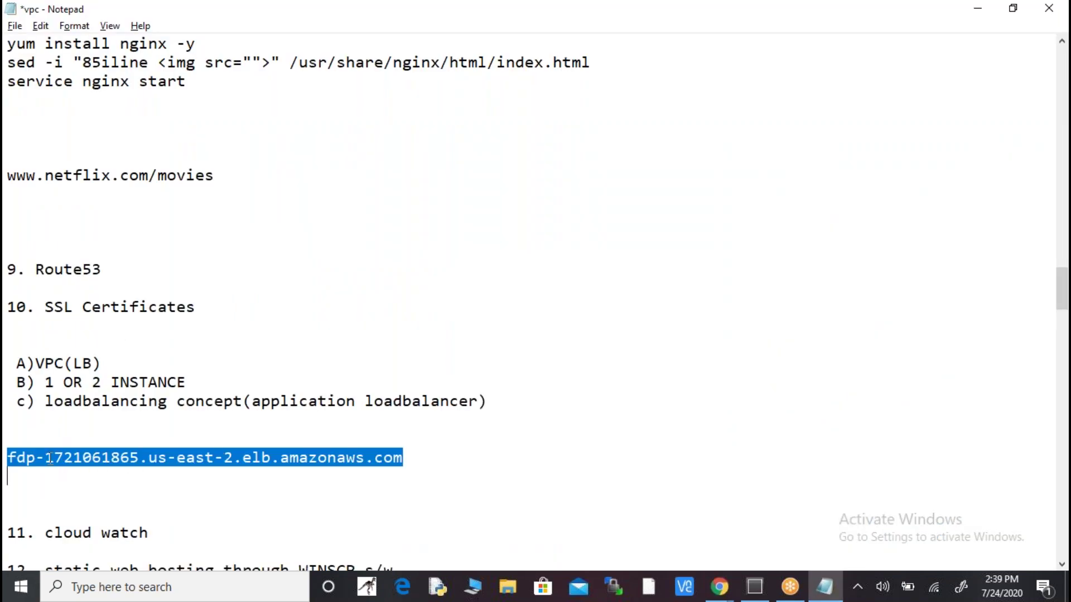
{"action": "key", "text": "alt+Tab"}
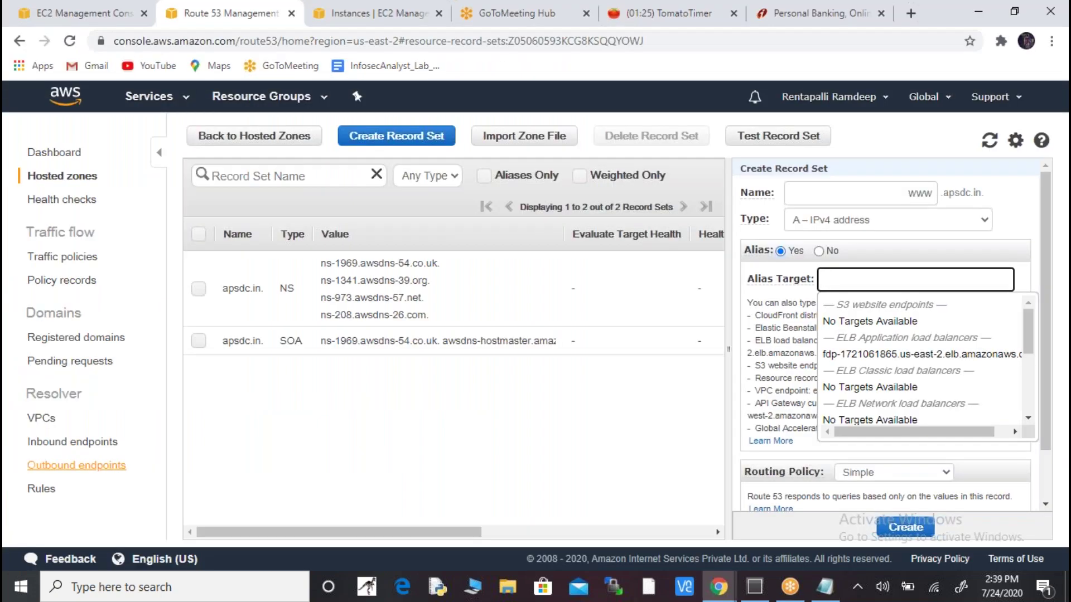
{"action": "left_click", "coordinate": [932, 355]}
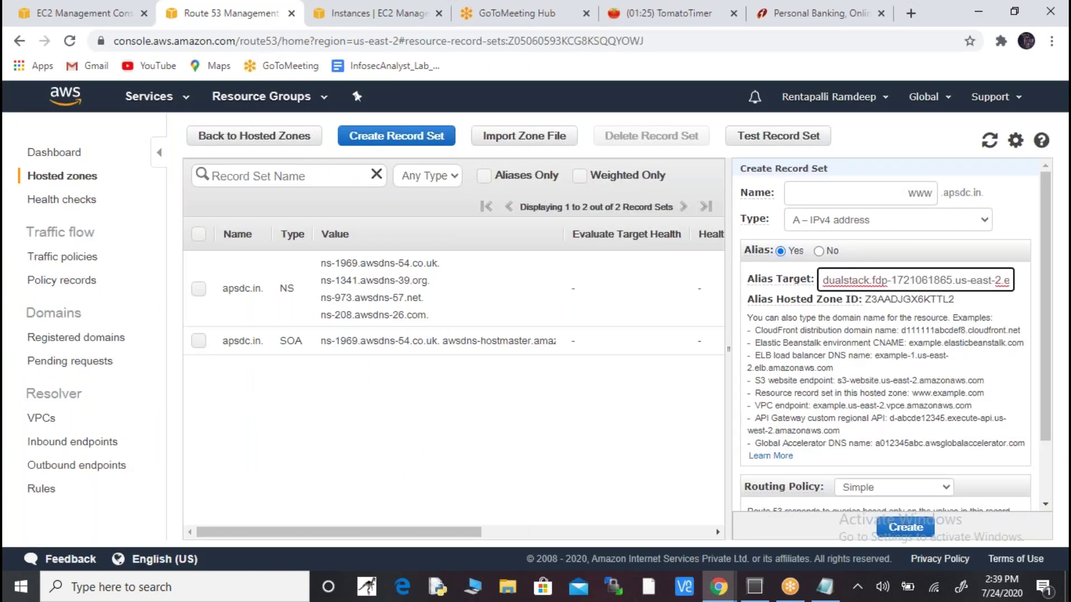
{"action": "left_click", "coordinate": [906, 528]}
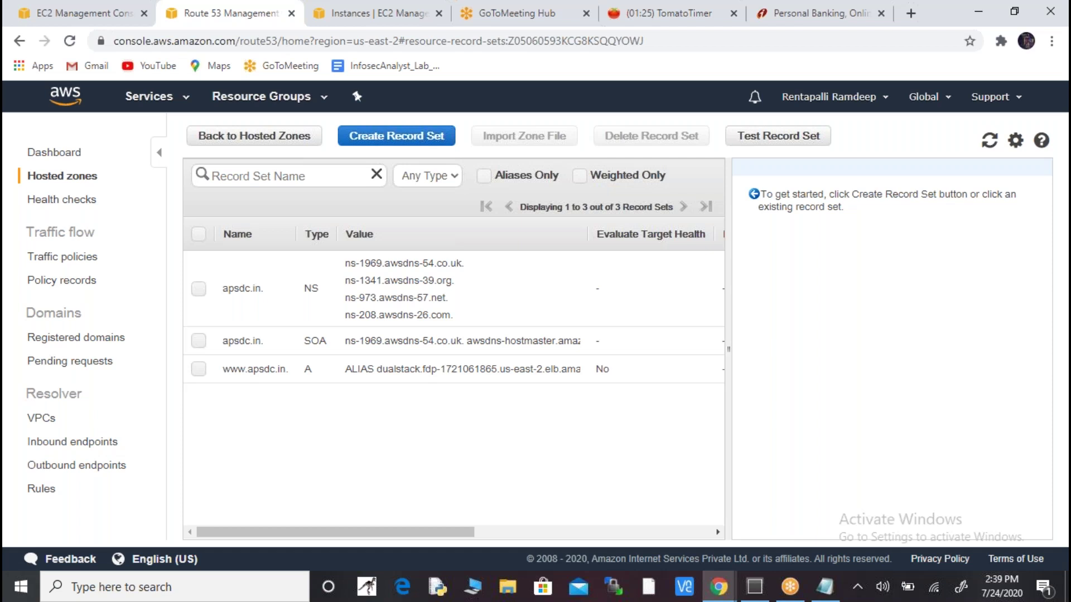
{"action": "key", "text": "alt+Tab"}
{"action": "key", "text": "alt+Tab"}
{"action": "key", "text": "alt+Tab"}
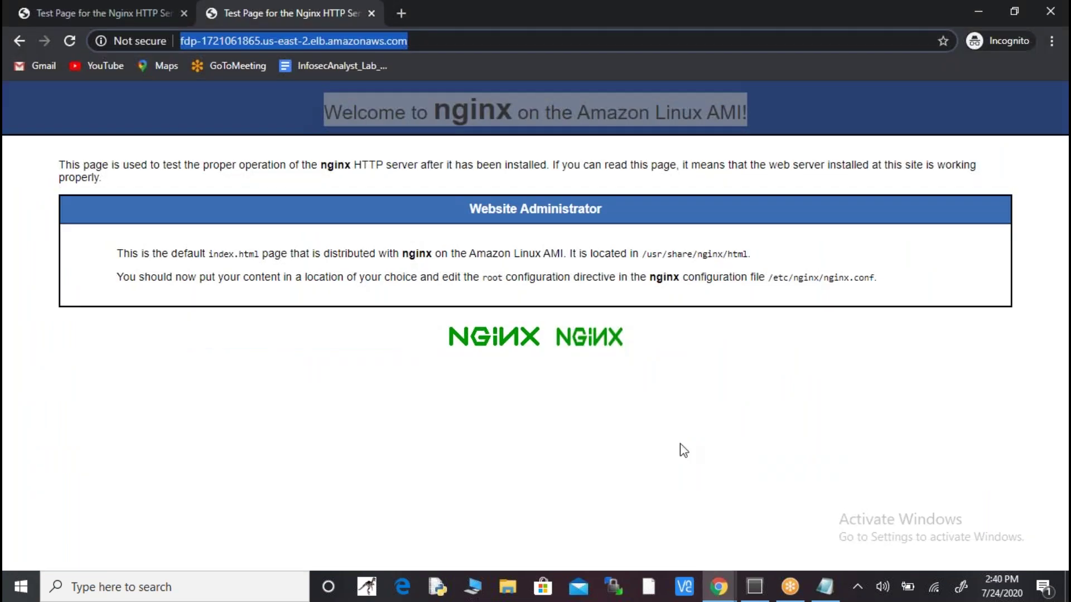
{"action": "left_click", "coordinate": [401, 13]}
{"action": "type", "text": "w"}
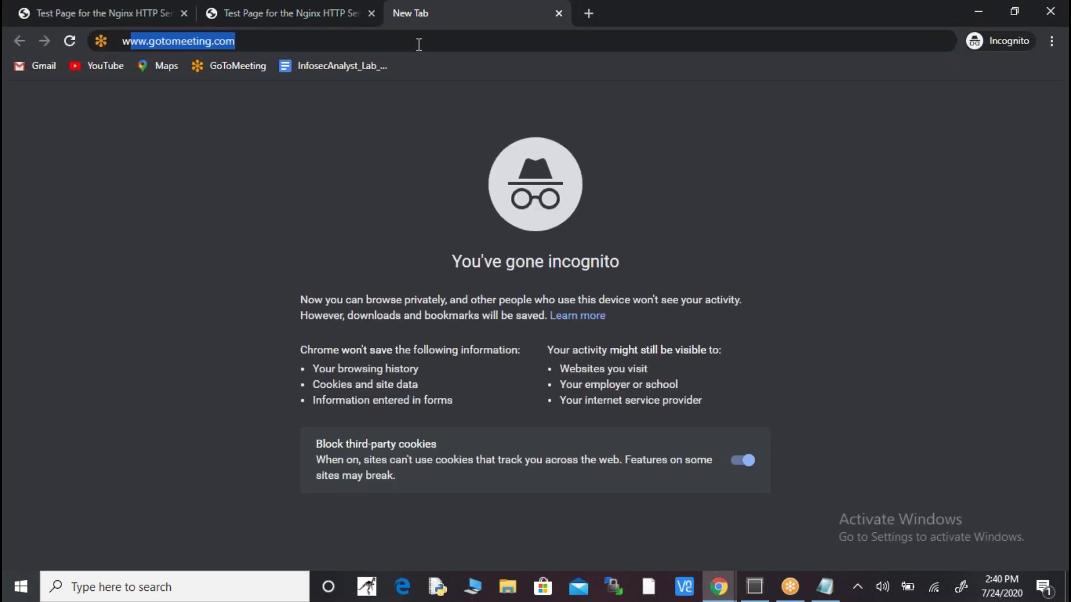
{"action": "type", "text": "ww.a"}
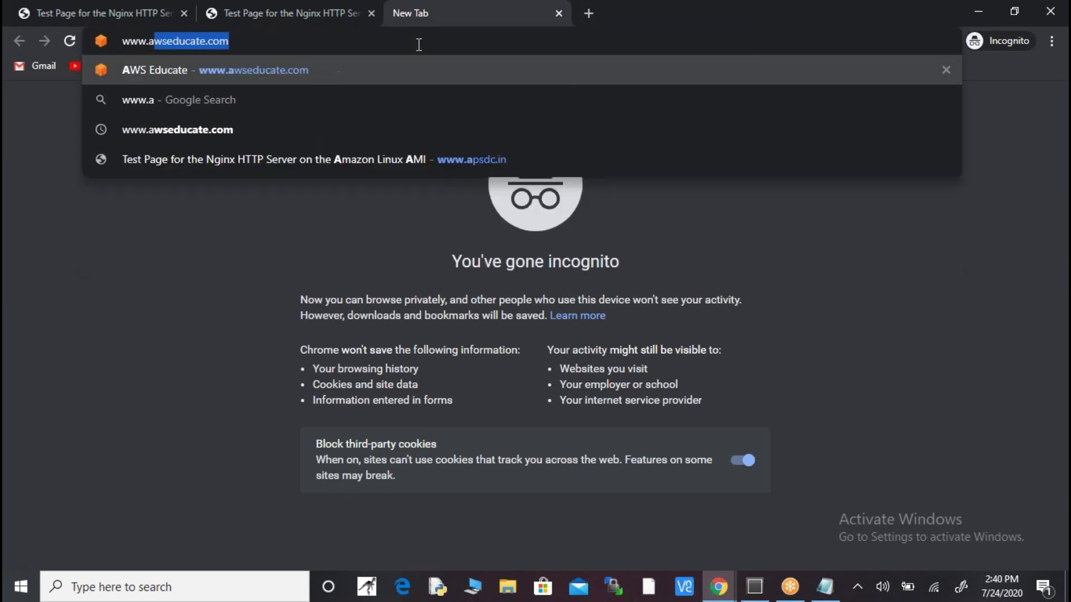
{"action": "type", "text": "psdc.in"}
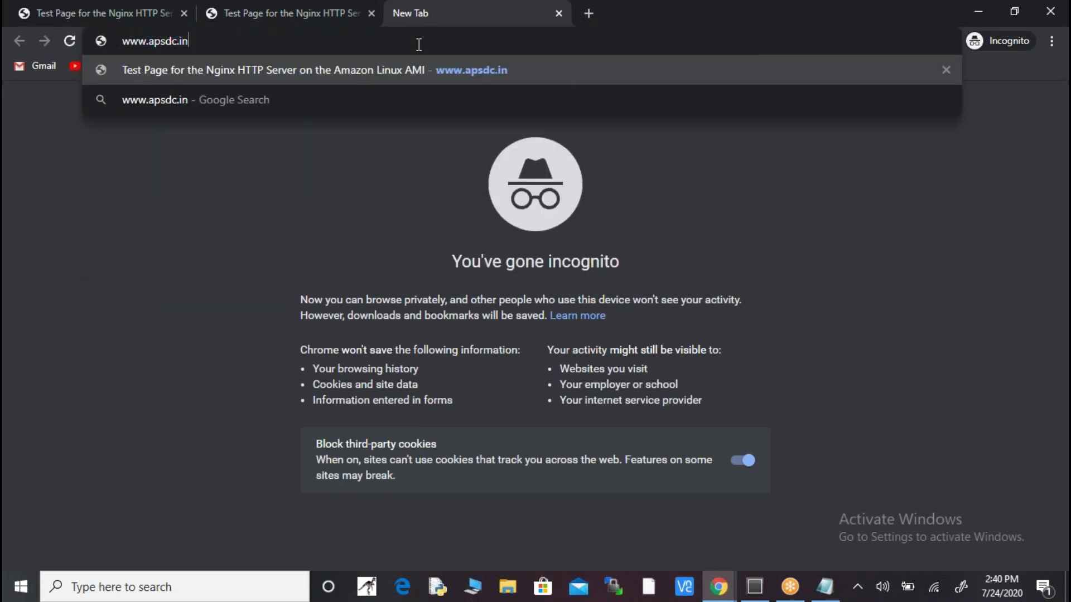
{"action": "key", "text": "Return"}
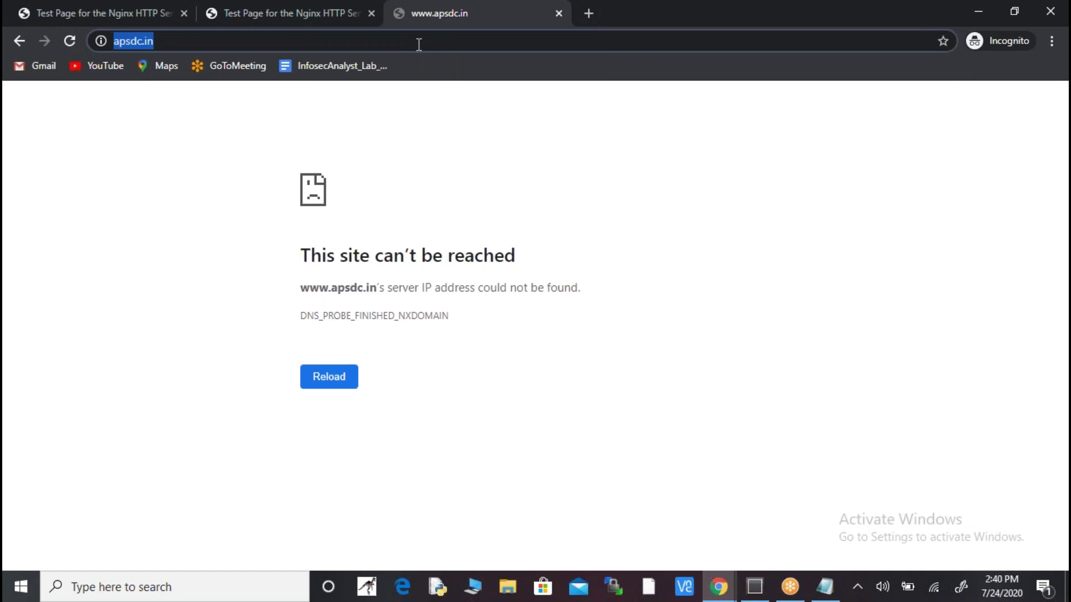
{"action": "key", "text": "alt+Tab"}
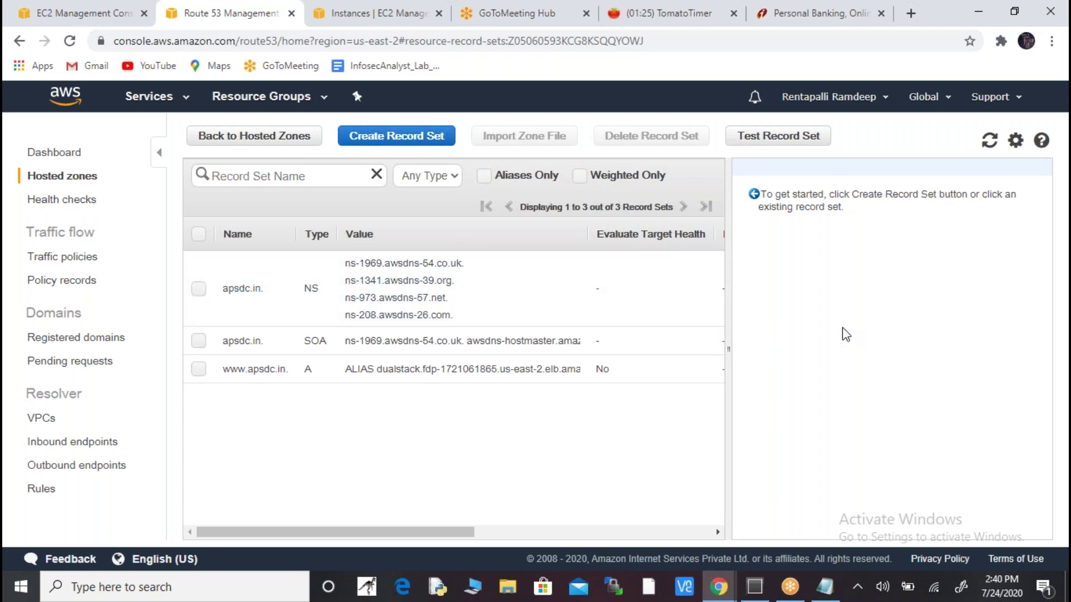
{"action": "key", "text": "alt+Tab"}
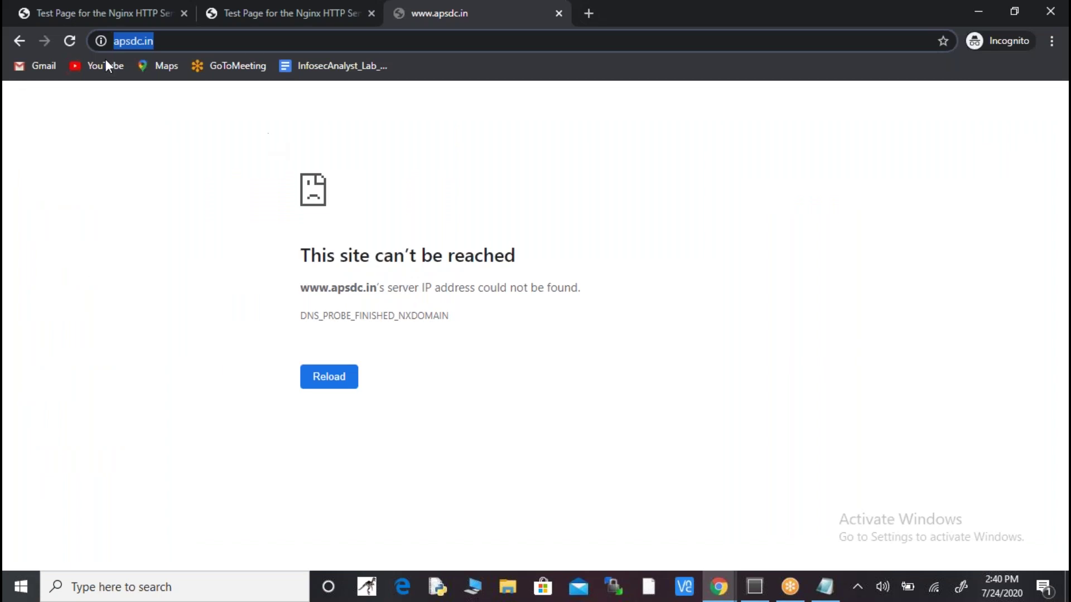
{"action": "left_click", "coordinate": [69, 42]}
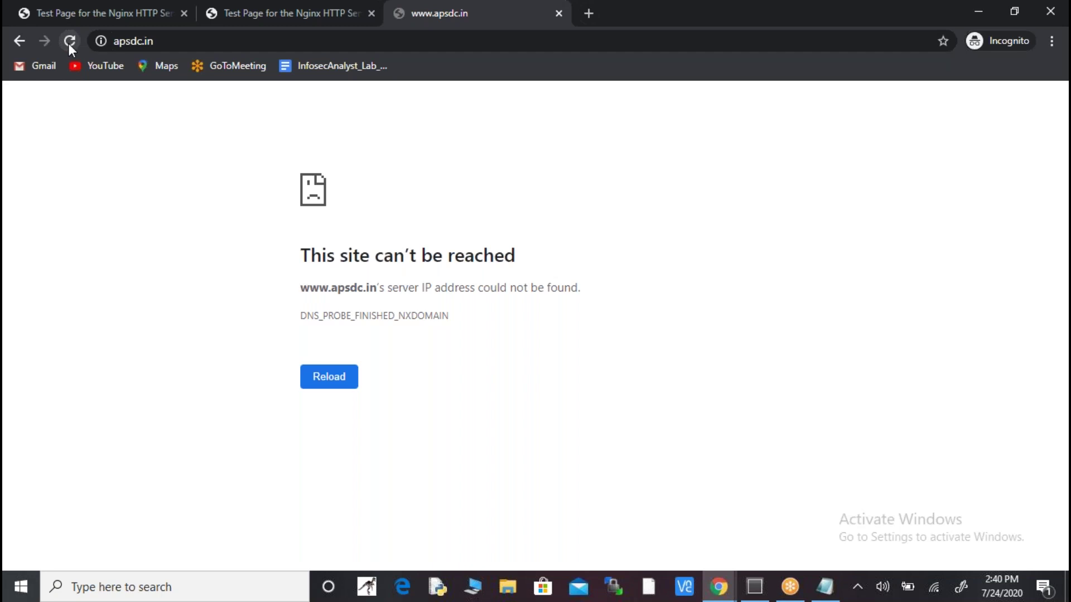
{"action": "key", "text": "alt+Tab"}
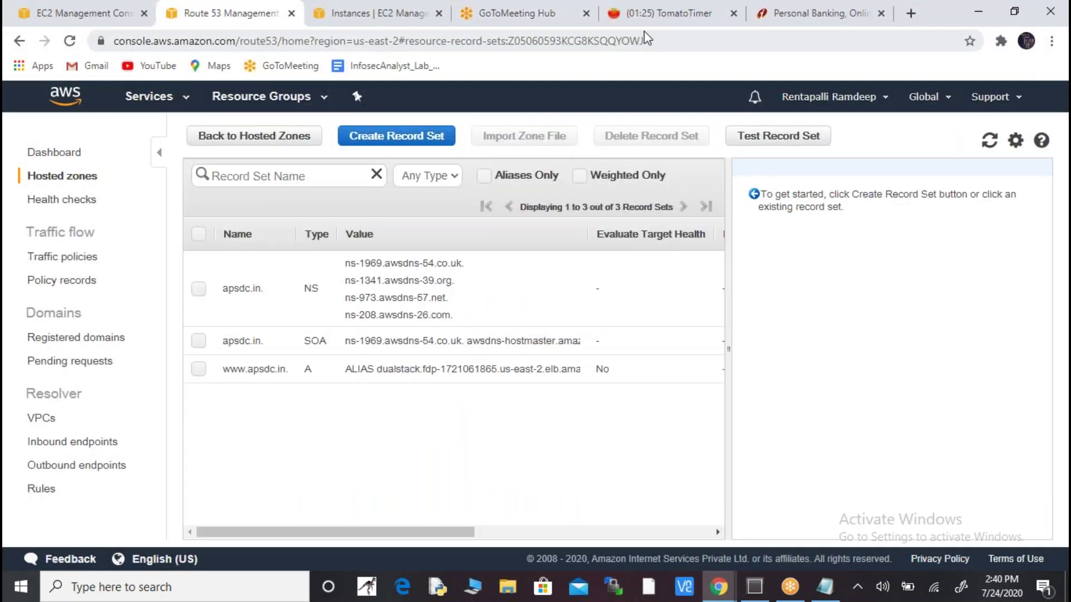
{"action": "left_click", "coordinate": [650, 16]}
- Search for comodosslstore in the TomatoTimer tab and open the Comodo SSL Store site
{"action": "left_click", "coordinate": [630, 41]}
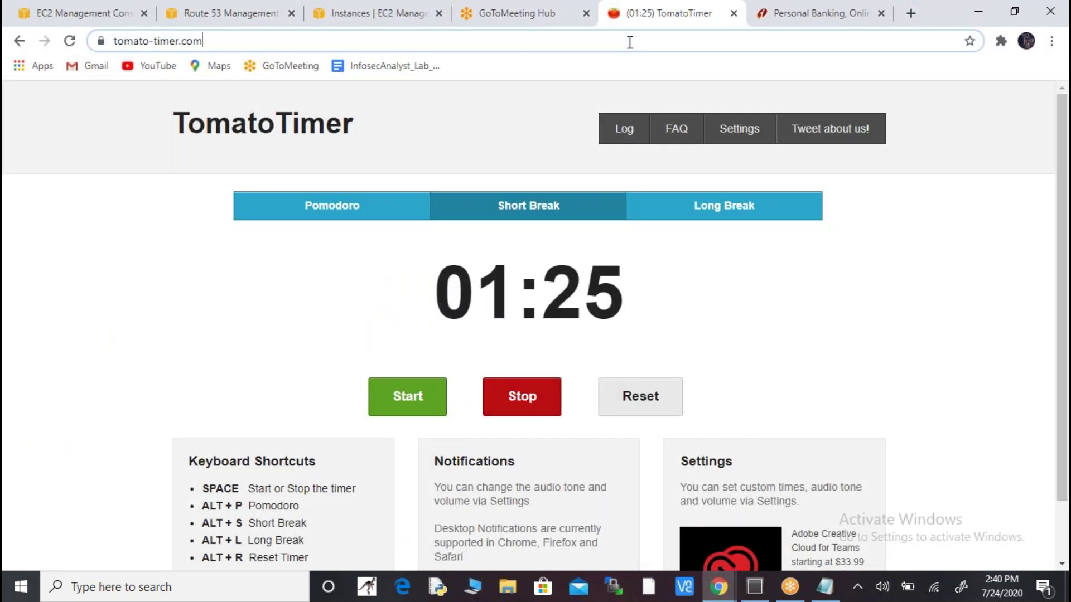
{"action": "type", "text": "co"}
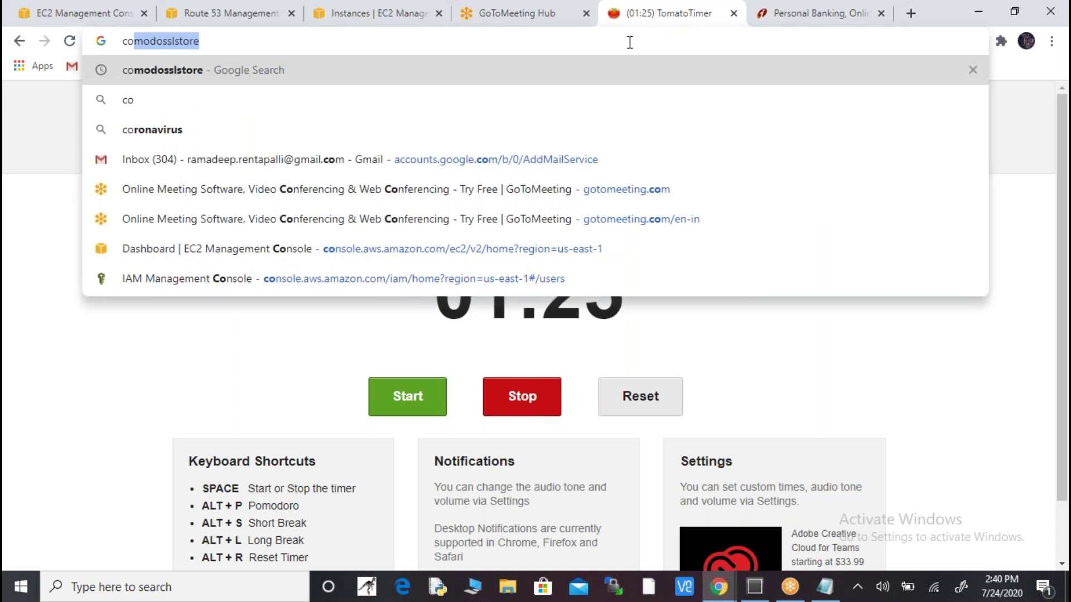
{"action": "key", "text": "Return"}
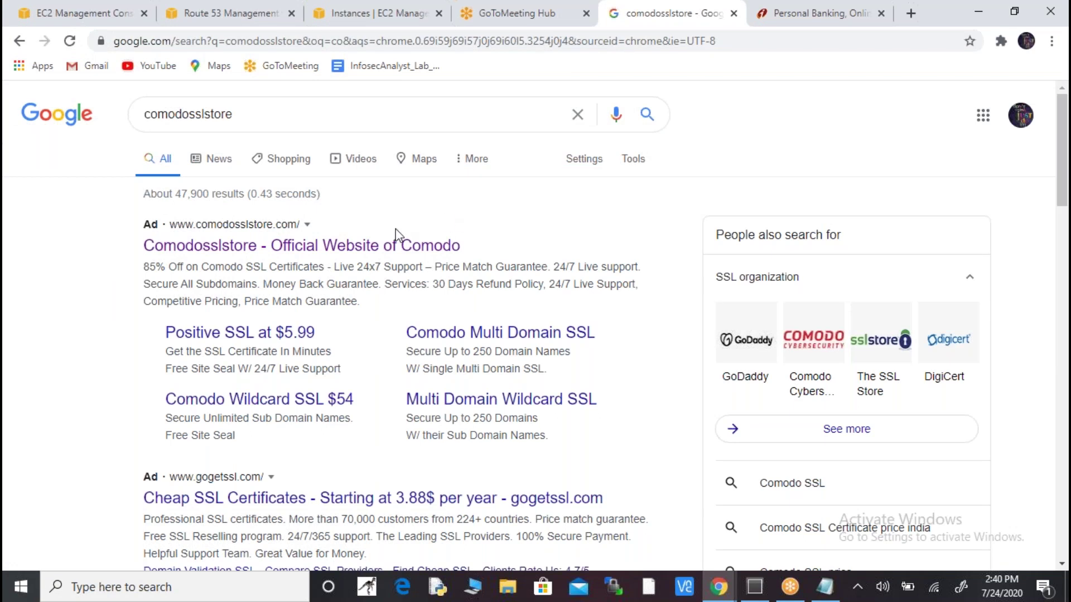
{"action": "left_click", "coordinate": [343, 250]}
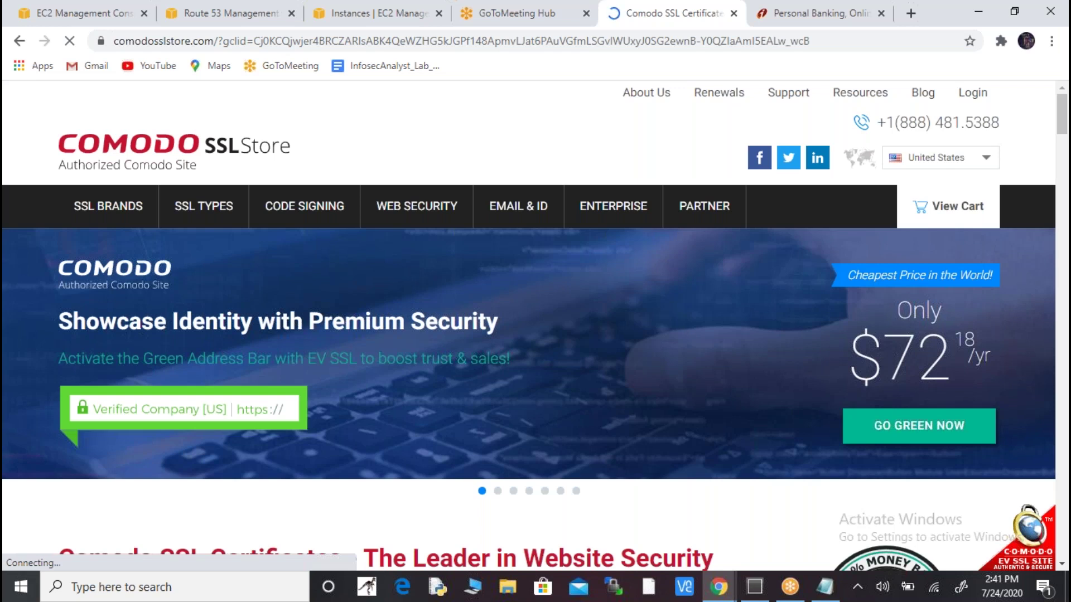
- Scroll to the Single Domain SSL Certificates table, highlight its heading, and switch to the vpc notes
{"action": "left_click", "coordinate": [256, 162]}
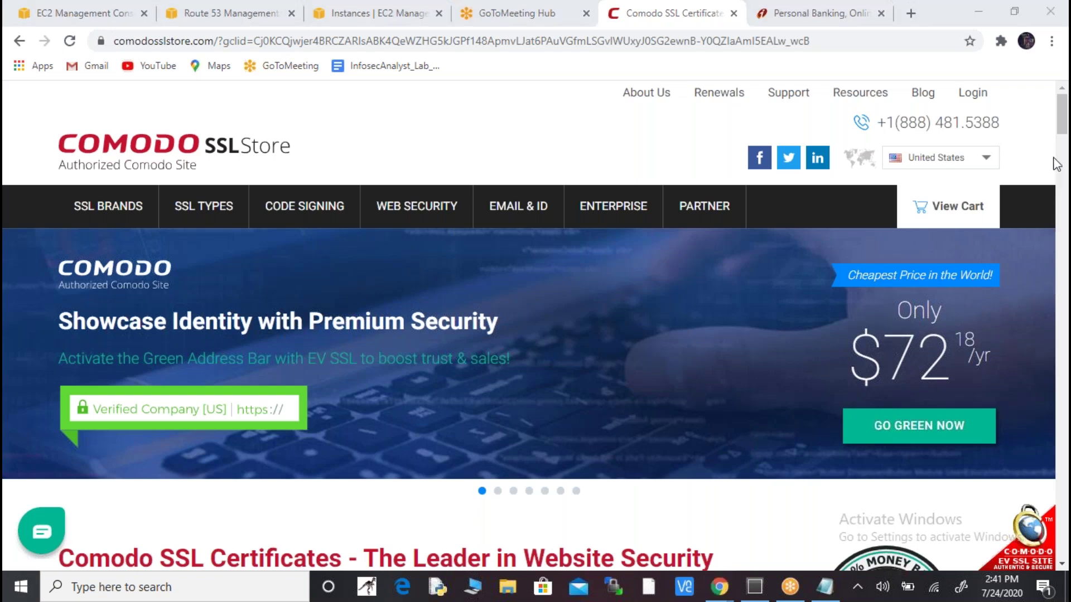
{"action": "left_click_drag", "start_coordinate": [1063, 132], "coordinate": [1062, 181]}
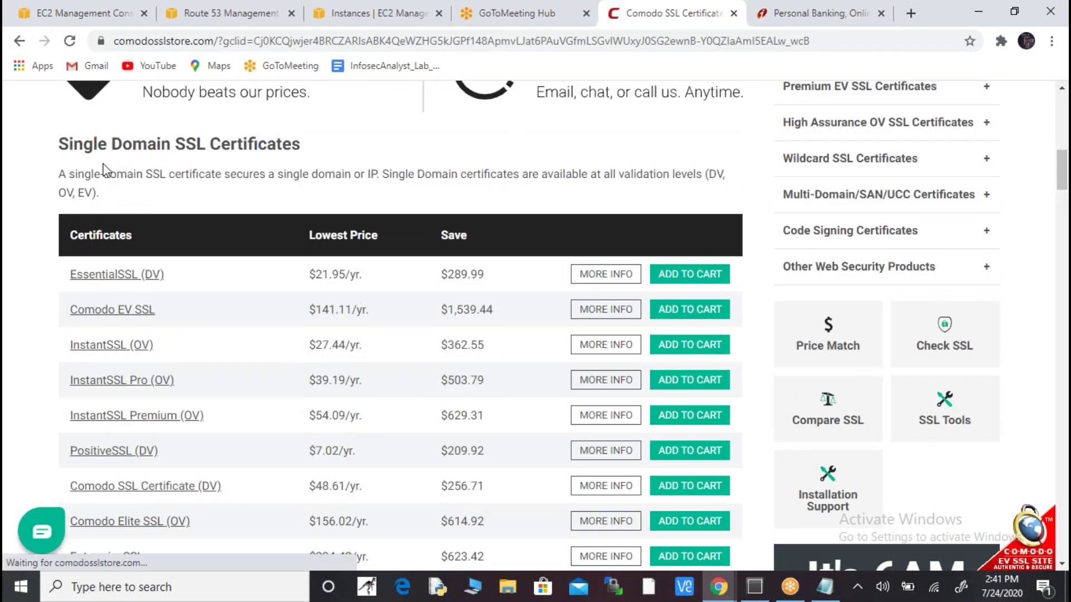
{"action": "left_click_drag", "start_coordinate": [60, 146], "coordinate": [210, 149]}
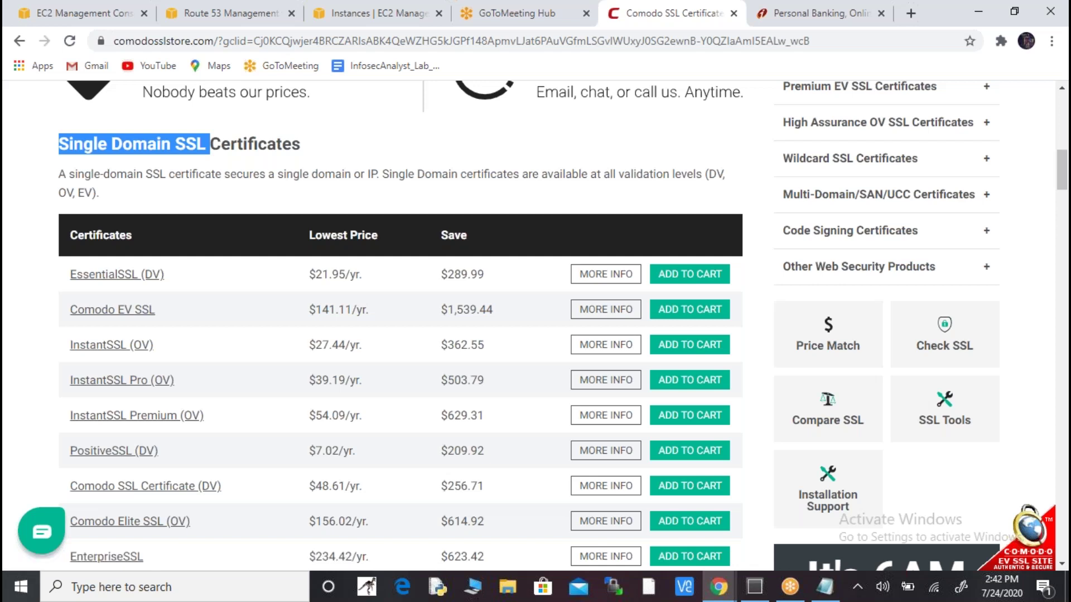
{"action": "key", "text": "alt+Tab"}
{"action": "key", "text": "Tab"}
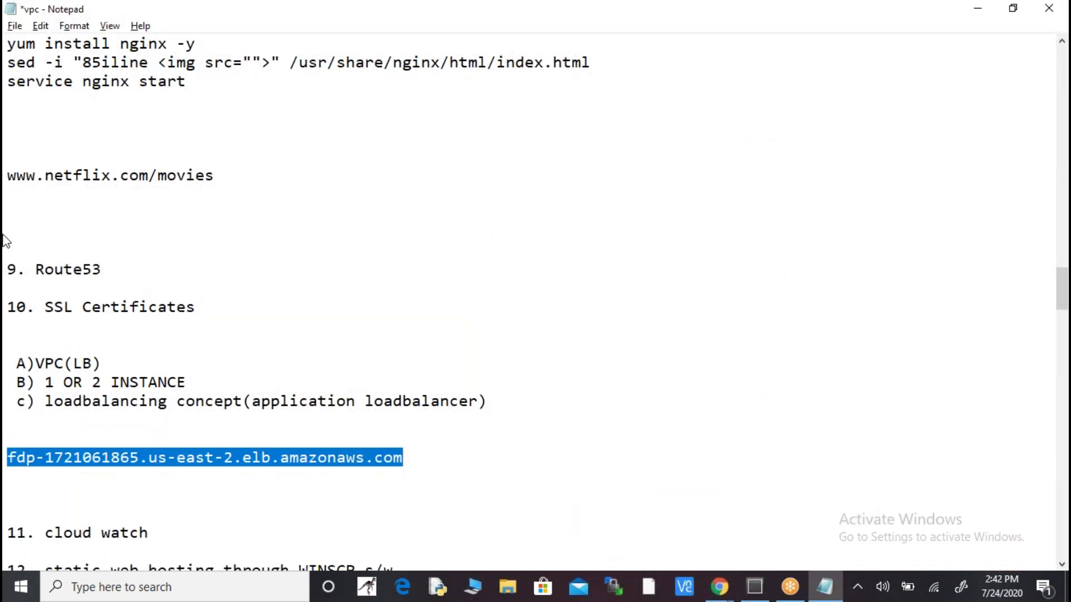
- Highlight the end of the load balancer address in the vpc notes, then return to Chrome
{"action": "left_click", "coordinate": [404, 460]}
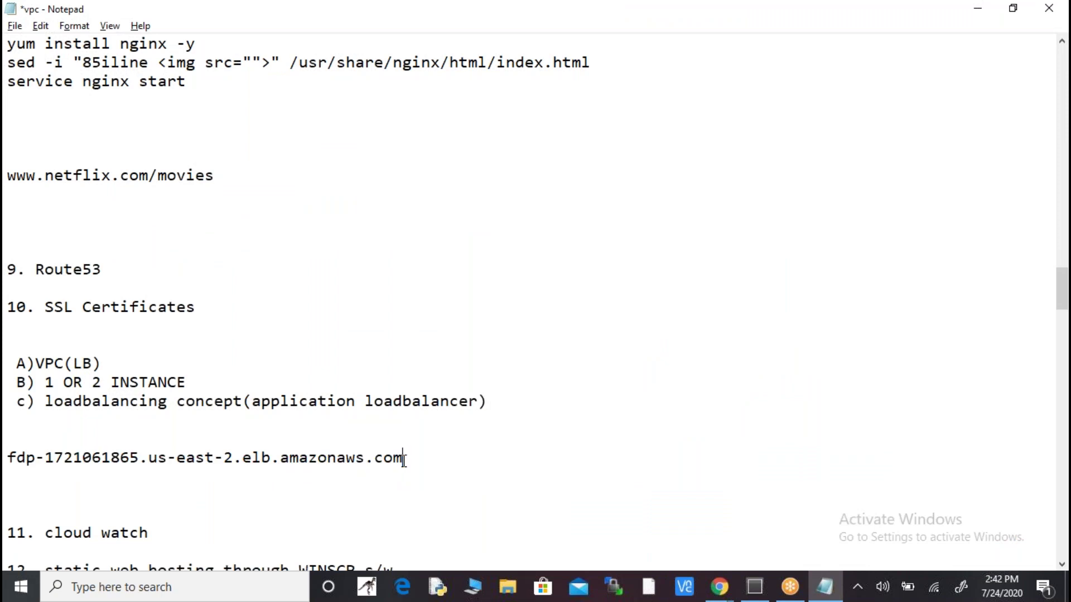
{"action": "left_click_drag", "start_coordinate": [404, 460], "coordinate": [176, 460]}
{"action": "key", "text": "alt+Tab"}
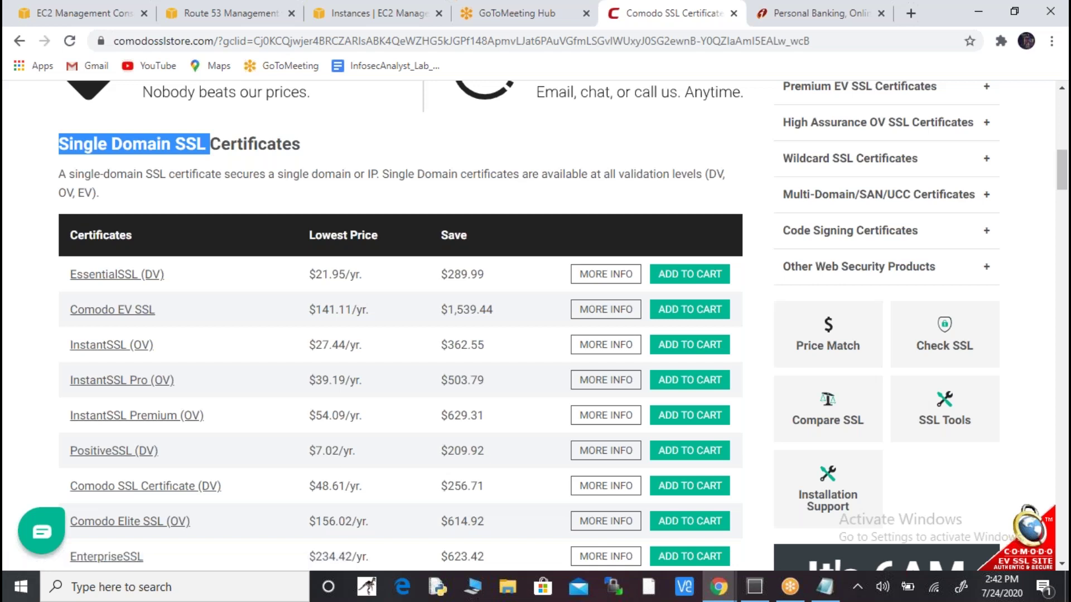
- Scroll through single-domain certificate prices down to Wildcard SSL Certificates, then switch to Notepad
{"action": "left_click_drag", "start_coordinate": [1063, 178], "coordinate": [1063, 193]}
{"action": "scroll", "coordinate": [313, 131], "scroll_direction": "up", "scroll_amount": 1}
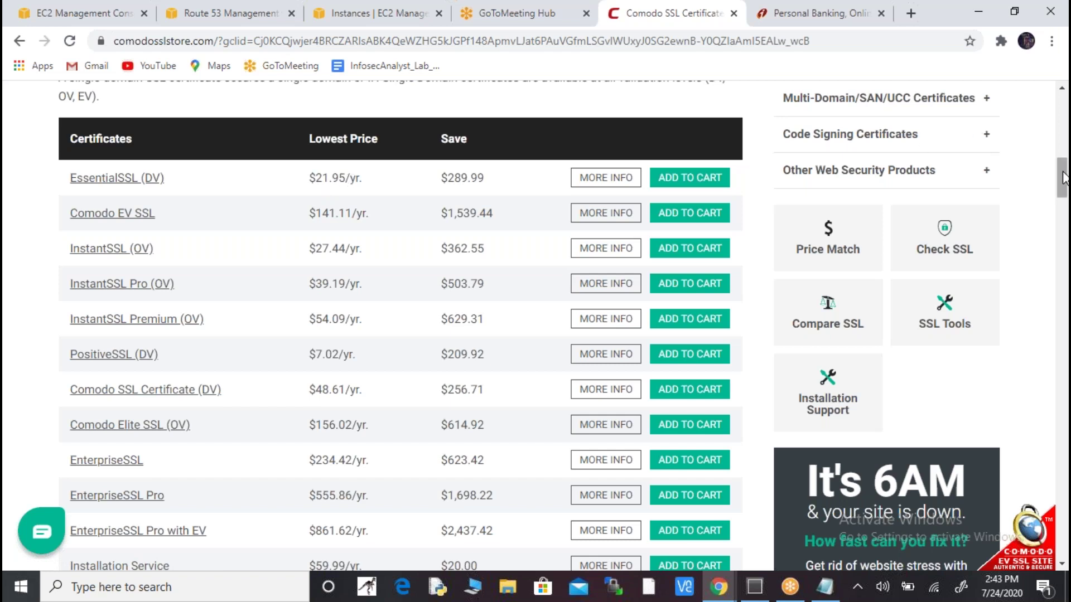
{"action": "left_click_drag", "start_coordinate": [1064, 177], "coordinate": [1064, 183]}
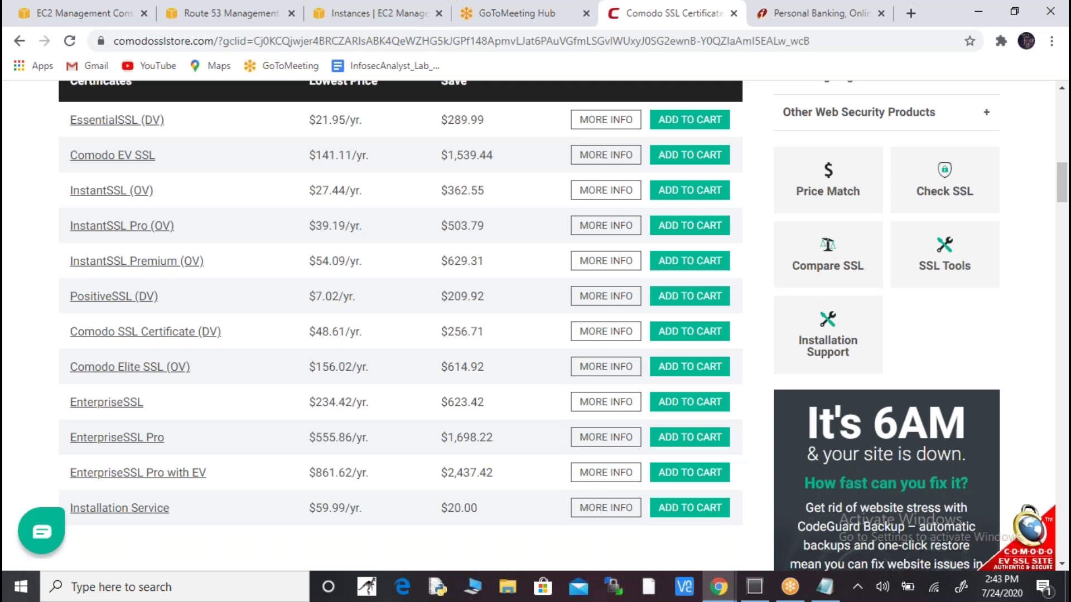
{"action": "left_click_drag", "start_coordinate": [1062, 177], "coordinate": [1063, 205]}
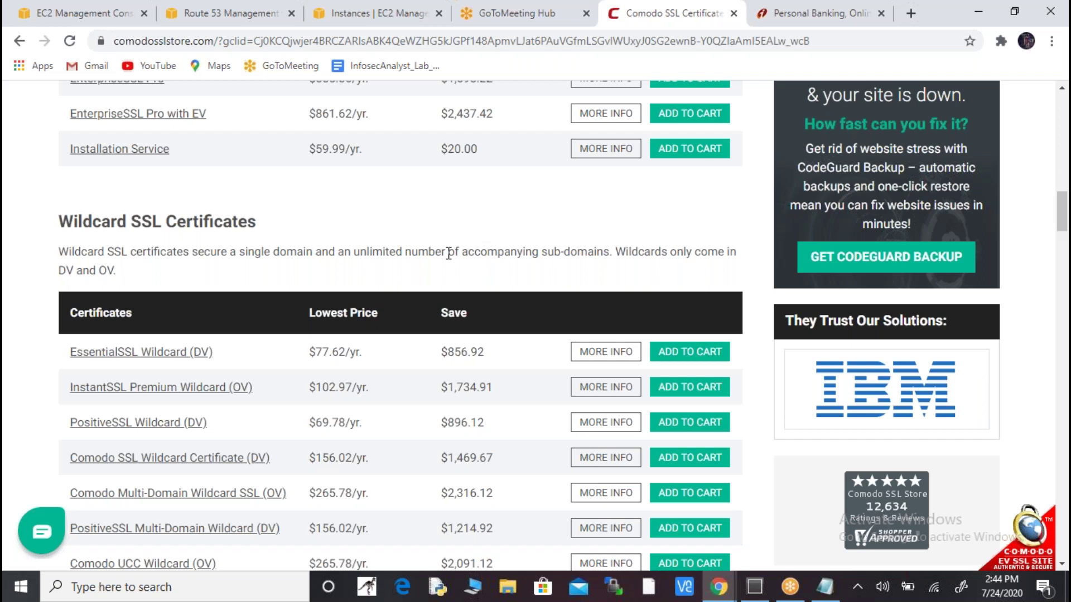
{"action": "key", "text": "alt+Tab"}
{"action": "left_click", "coordinate": [7, 420]}
{"action": "key", "text": "Up"}
{"action": "key", "text": "Up"}
{"action": "key", "text": "Up"}
{"action": "key", "text": "Up"}
{"action": "key", "text": "Up"}
{"action": "key", "text": "Up"}
{"action": "key", "text": "Up"}
{"action": "key", "text": "Up"}
{"action": "key", "text": "Up"}
{"action": "key", "text": "Up"}
{"action": "key", "text": "Up"}
{"action": "key", "text": "Up"}
{"action": "key", "text": "Up"}
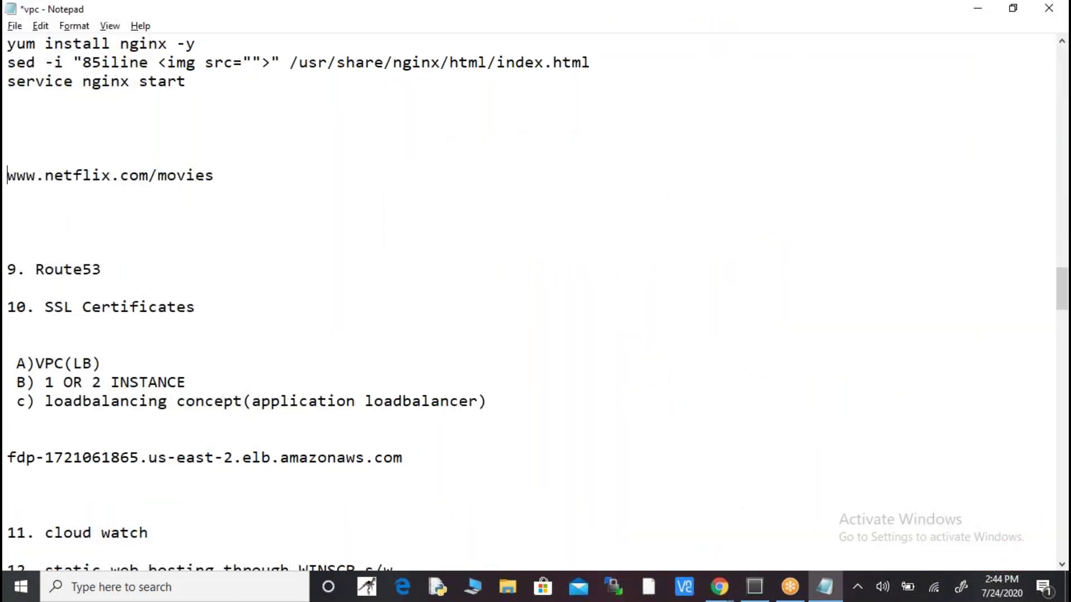
{"action": "key", "text": "shift+End"}
{"action": "key", "text": "shift+Left"}
{"action": "key", "text": "shift+Left"}
{"action": "key", "text": "shift+Left"}
{"action": "key", "text": "shift+Left"}
{"action": "key", "text": "shift+Left"}
{"action": "key", "text": "shift+Left"}
{"action": "key", "text": "shift+Left"}
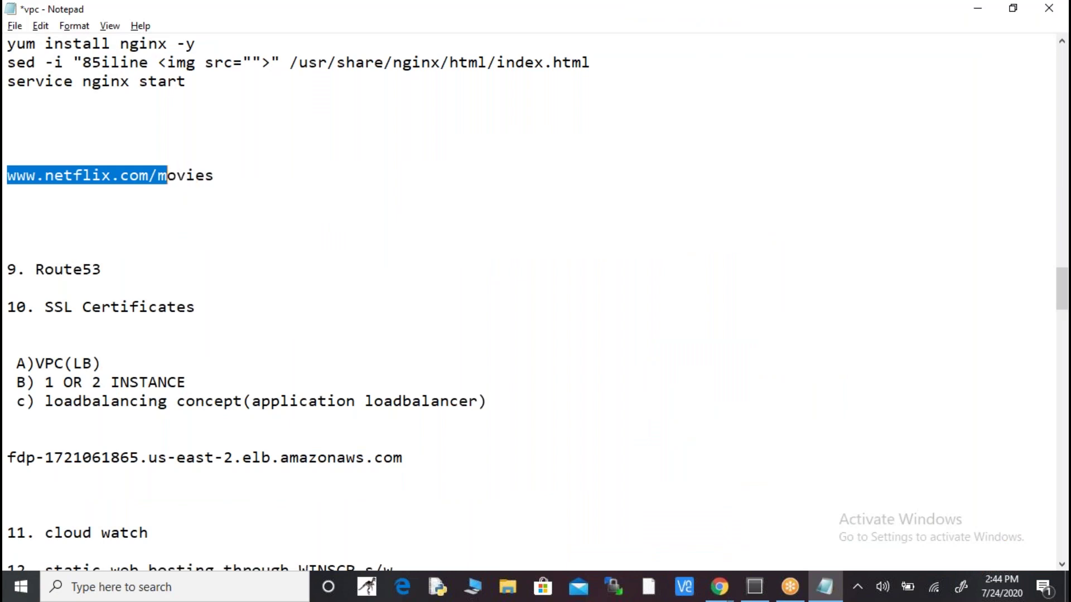
{"action": "key", "text": "Right"}
{"action": "key", "text": "Right"}
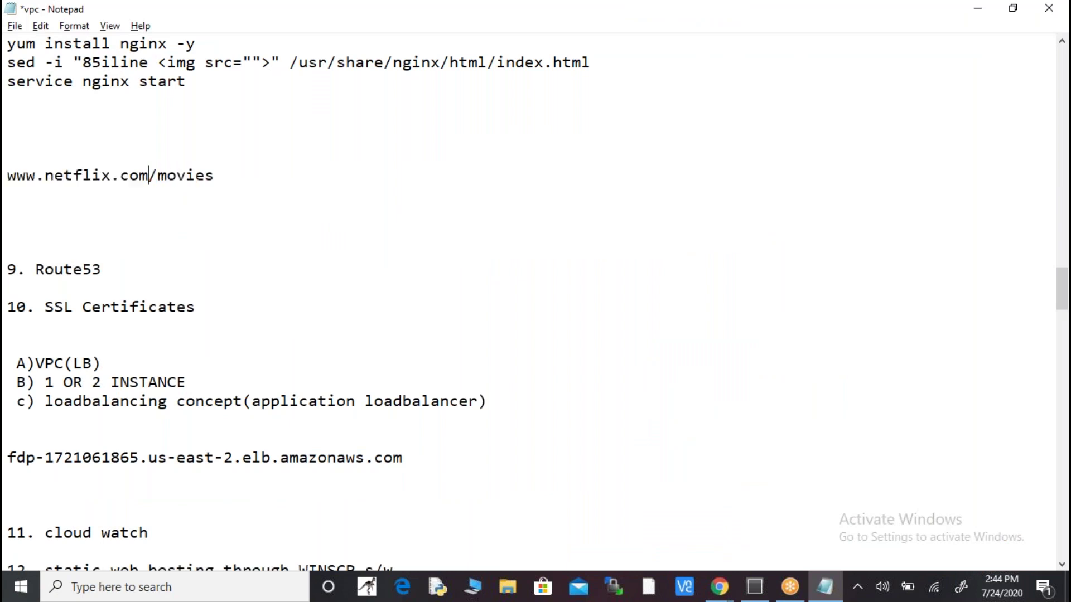
{"action": "key", "text": "shift+Right"}
{"action": "key", "text": "shift+Right"}
{"action": "key", "text": "shift+Right"}
{"action": "key", "text": "shift+Right"}
{"action": "key", "text": "shift+Right"}
{"action": "key", "text": "shift+Right"}
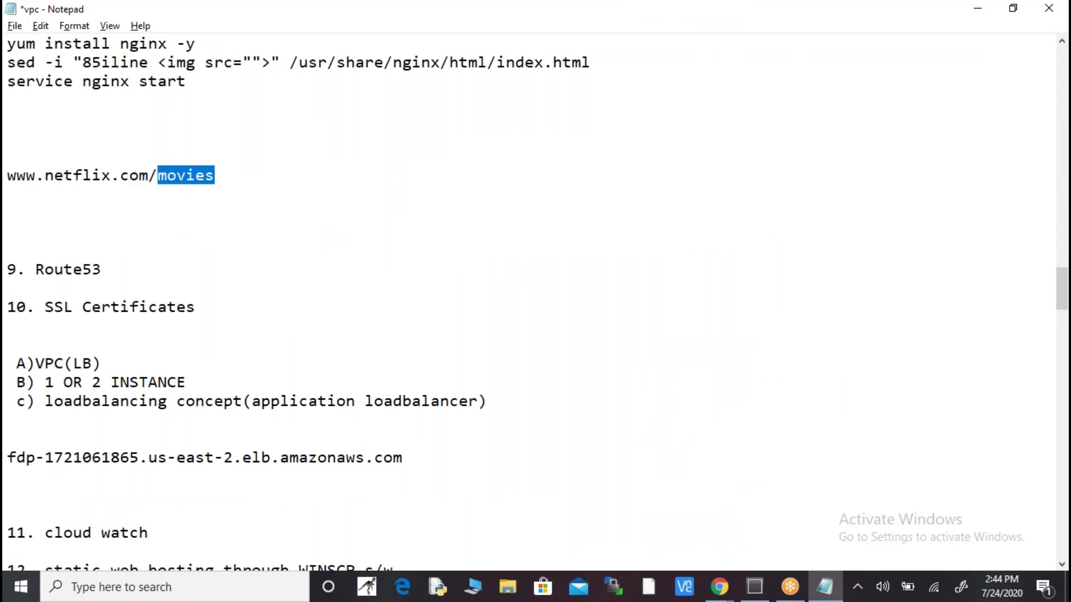
{"action": "left_click", "coordinate": [7, 156]}
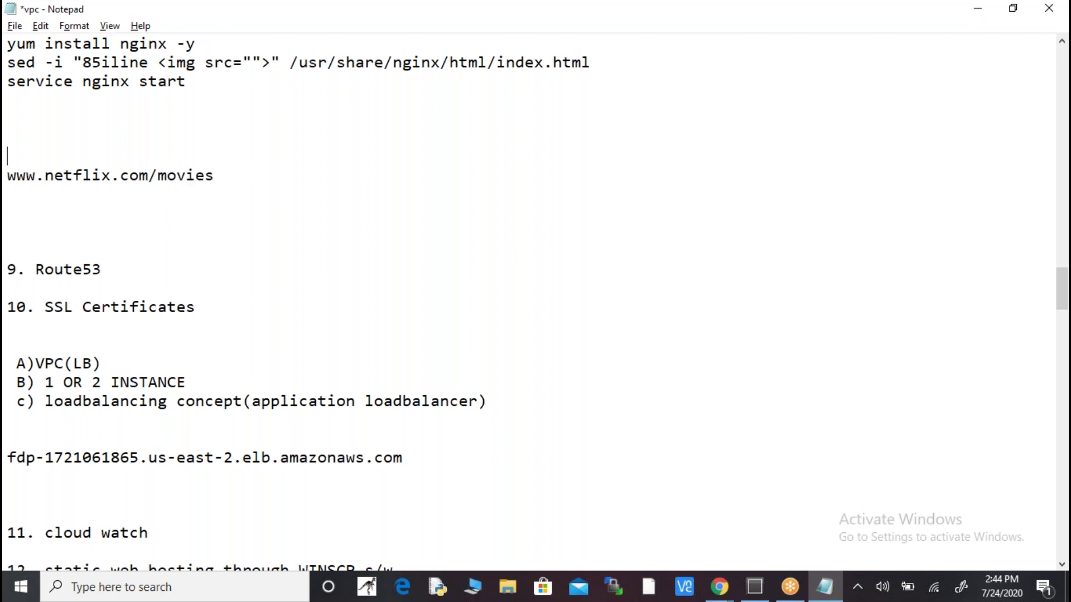
{"action": "key", "text": "shift+Down"}
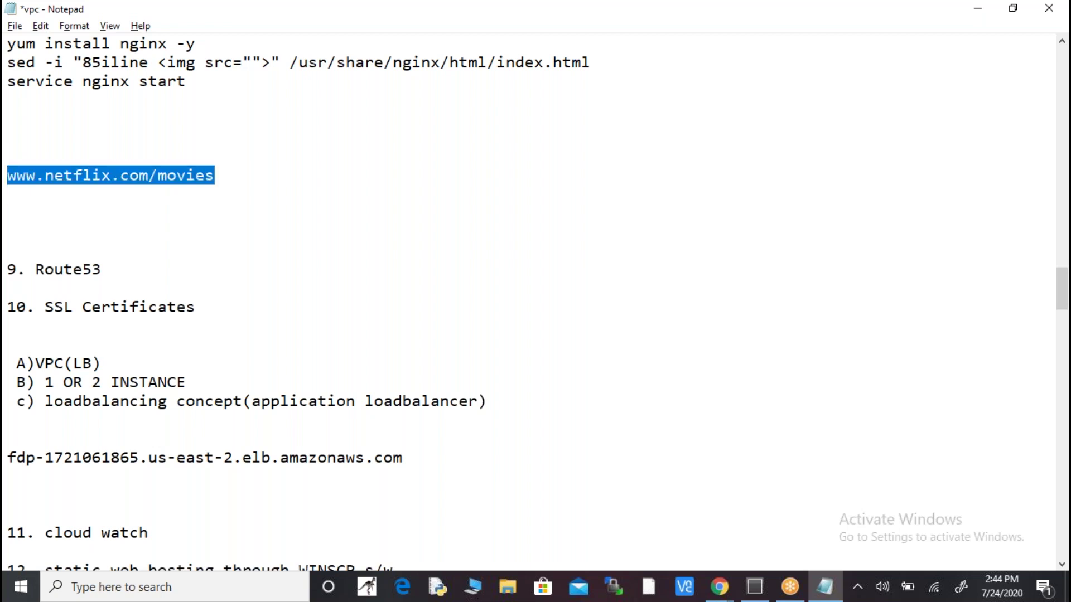
- Compare the Comodo Multi-Domain SSL pricing with the notes, selecting the load balancer hostname line
{"action": "key", "text": "alt+Tab"}
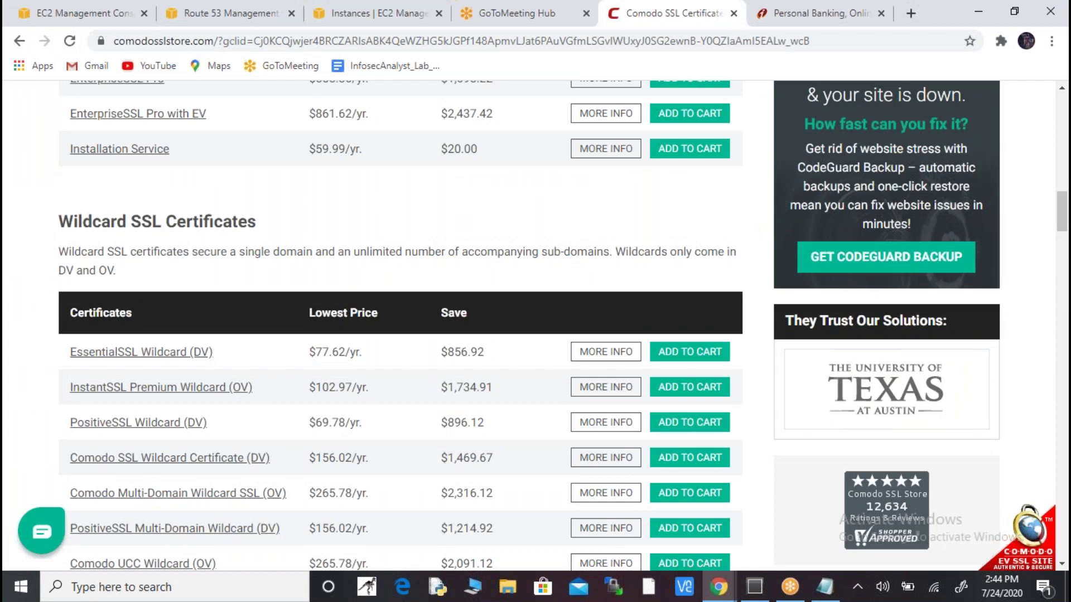
{"action": "scroll", "coordinate": [535, 326], "scroll_direction": "down", "scroll_amount": 8}
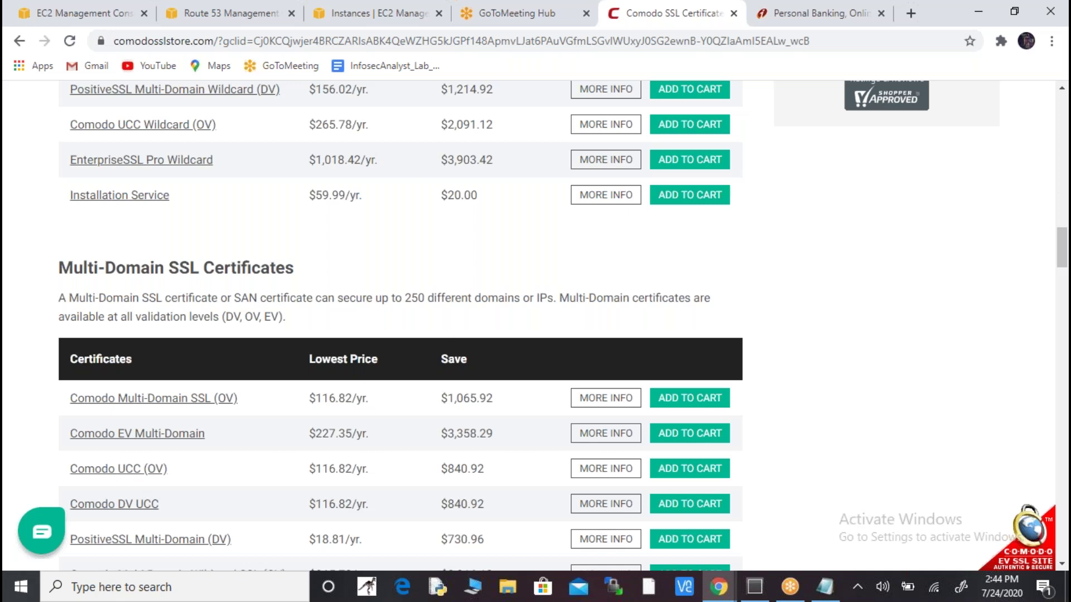
{"action": "key", "text": "alt+Tab"}
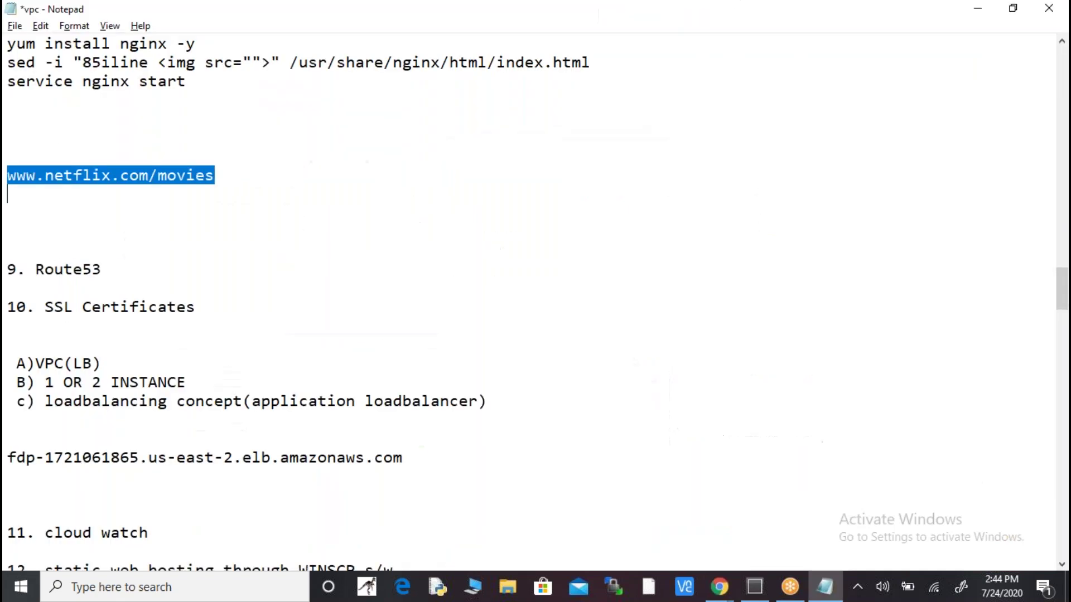
{"action": "key", "text": "Down"}
{"action": "key", "text": "Down"}
{"action": "key", "text": "Down"}
{"action": "key", "text": "Down"}
{"action": "key", "text": "Down"}
{"action": "key", "text": "Down"}
{"action": "key", "text": "Down"}
{"action": "key", "text": "Down"}
{"action": "key", "text": "Down"}
{"action": "key", "text": "Down"}
{"action": "key", "text": "Down"}
{"action": "key", "text": "Down"}
{"action": "key", "text": "Down"}
{"action": "key", "text": "Down"}
{"action": "key", "text": "Down"}
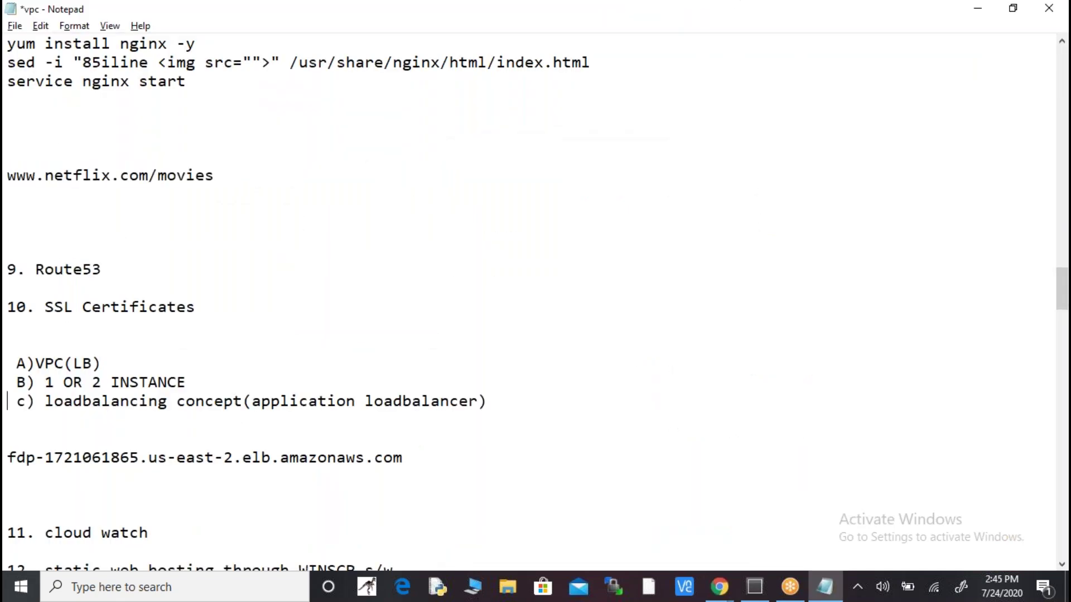
{"action": "key", "text": "shift+Down"}
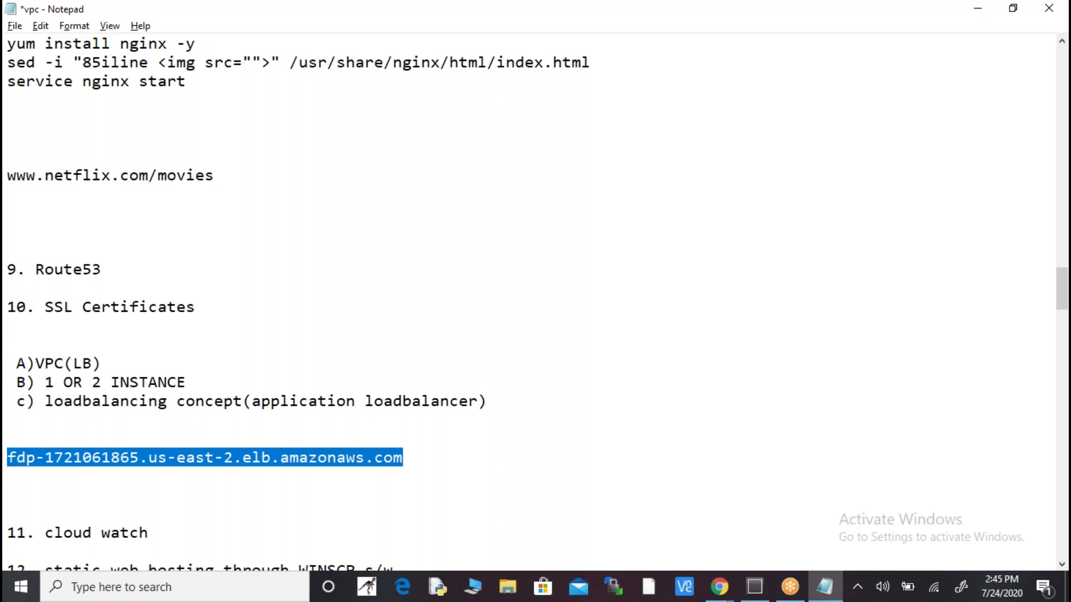
{"action": "key", "text": "alt+Tab"}
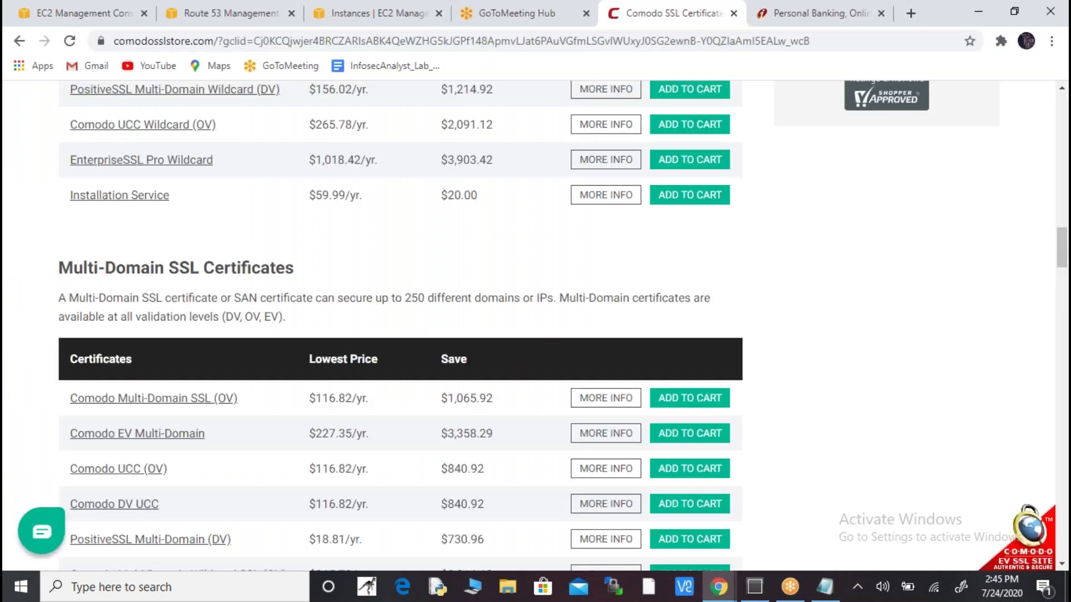
- Highlight the Multi-Domain SSL Certificates heading, check the notes, and scroll down the Comodo price tables
{"action": "left_click_drag", "start_coordinate": [60, 268], "coordinate": [260, 269]}
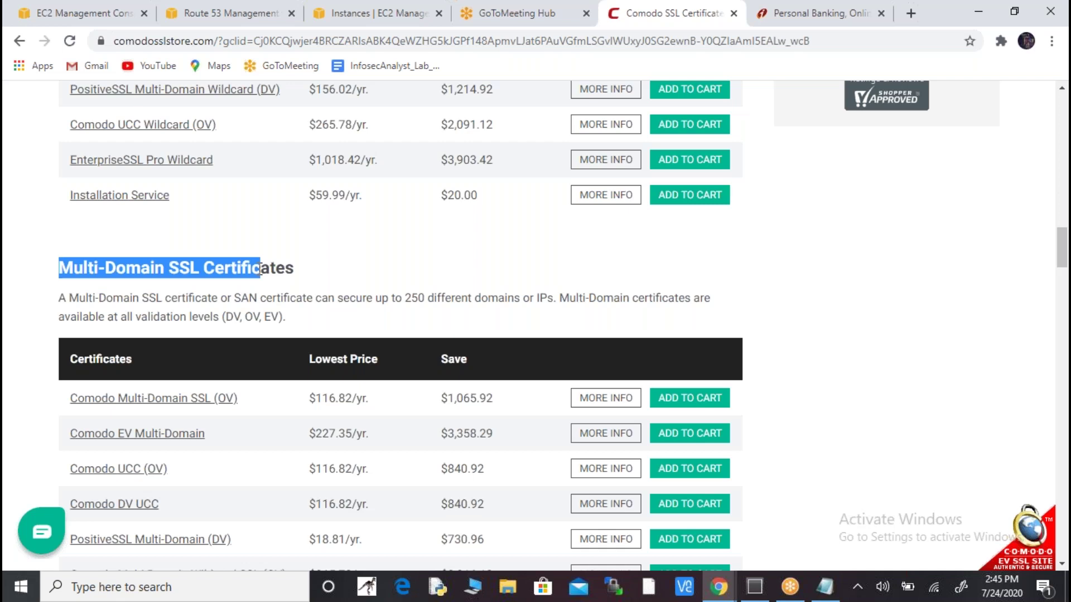
{"action": "key", "text": "alt+Tab"}
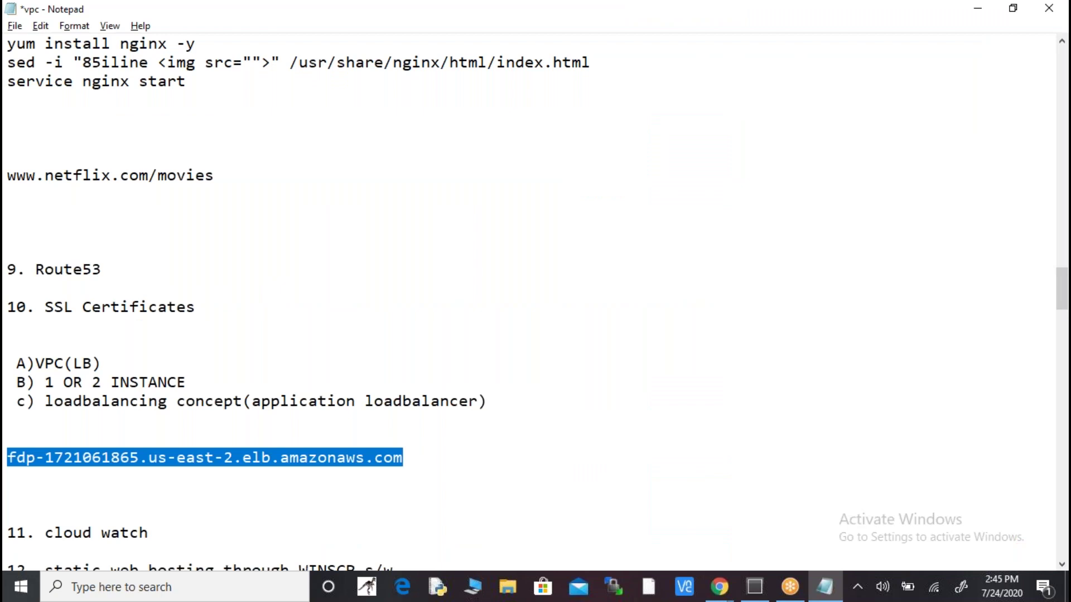
{"action": "key", "text": "alt+Tab"}
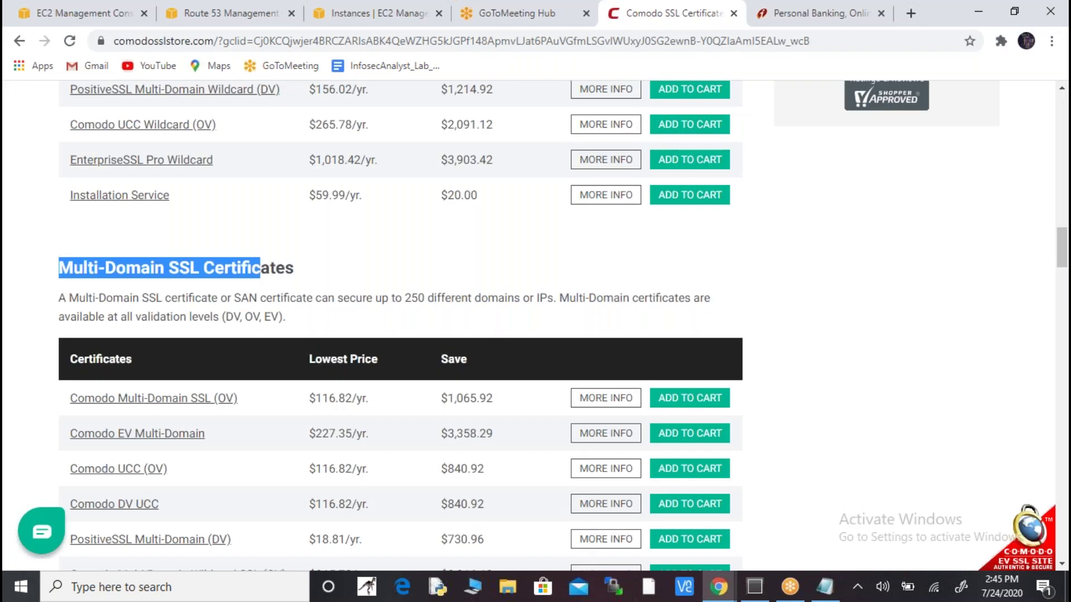
{"action": "scroll", "coordinate": [400, 324], "scroll_direction": "down", "scroll_amount": 8}
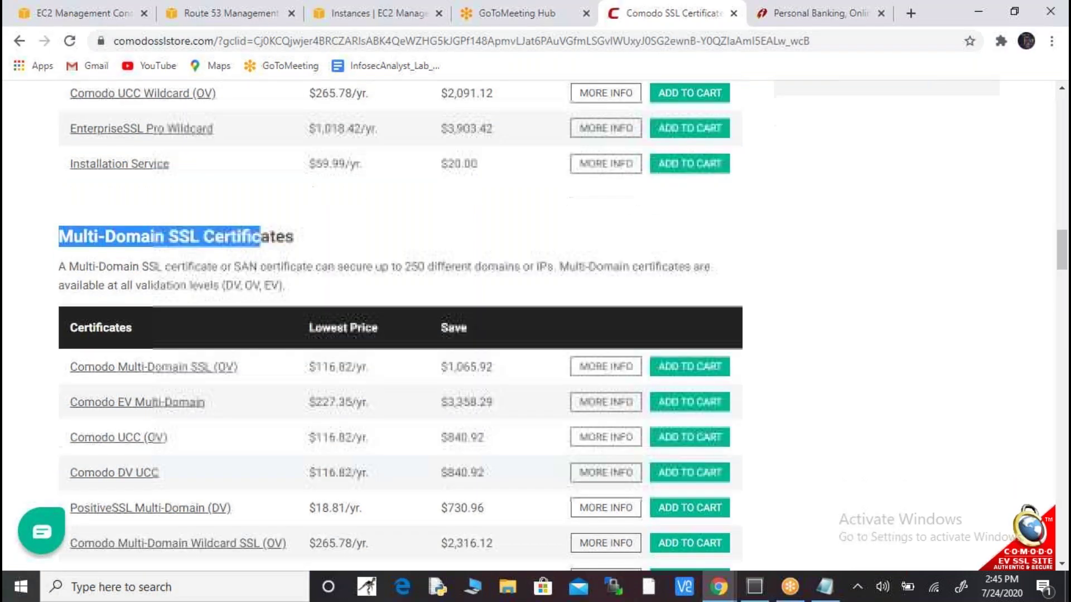
{"action": "scroll", "coordinate": [400, 323], "scroll_direction": "down", "scroll_amount": 1}
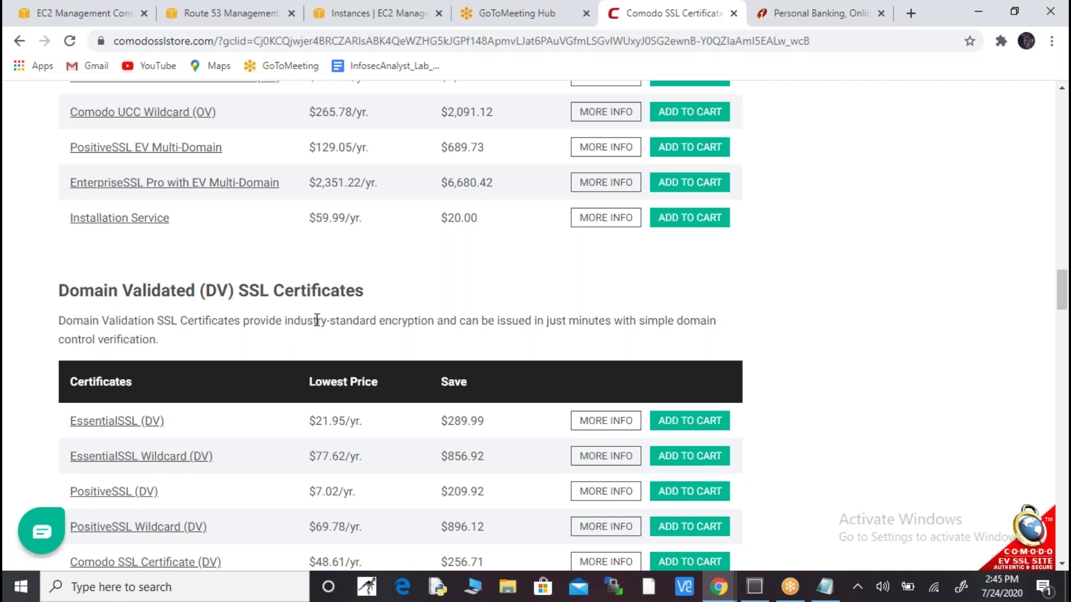
{"action": "scroll", "coordinate": [317, 319], "scroll_direction": "down", "scroll_amount": 9}
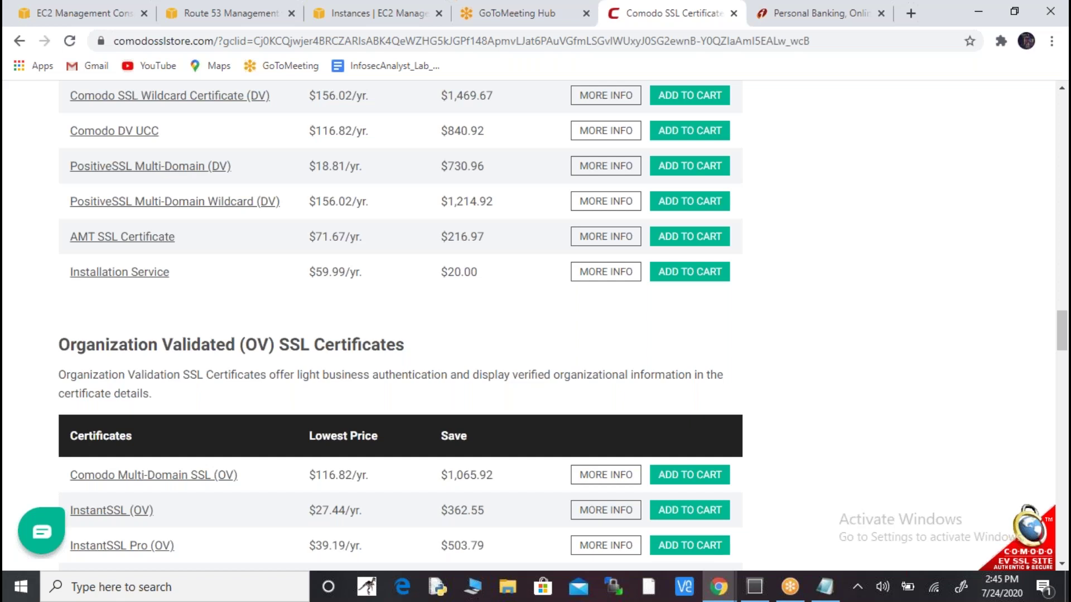
{"action": "scroll", "coordinate": [400, 324], "scroll_direction": "down", "scroll_amount": 10}
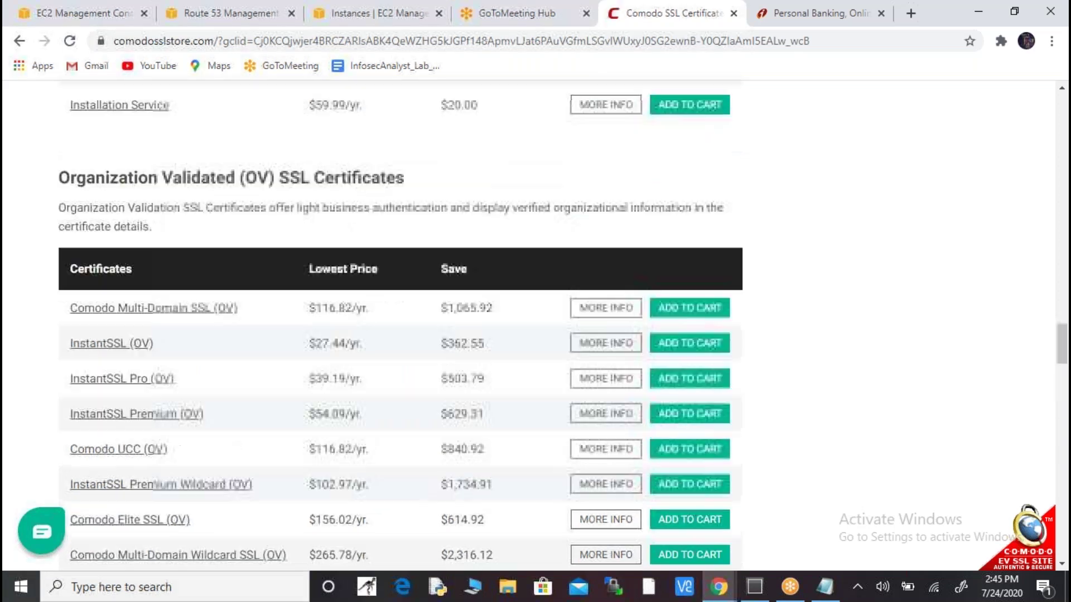
{"action": "scroll", "coordinate": [401, 323], "scroll_direction": "down", "scroll_amount": 2}
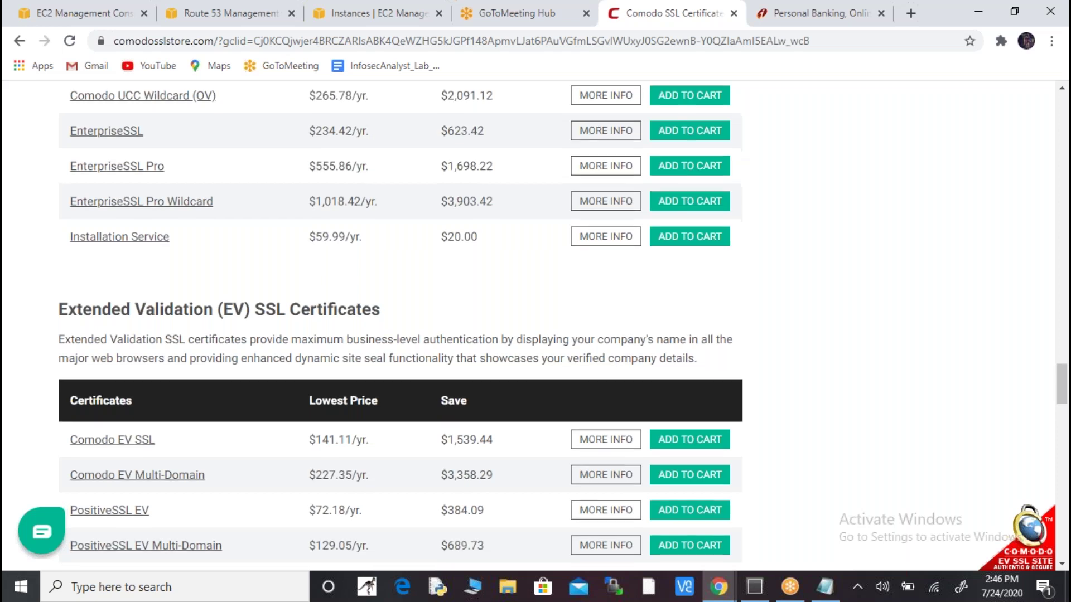
{"action": "scroll", "coordinate": [400, 326], "scroll_direction": "down", "scroll_amount": 5}
{"action": "scroll", "coordinate": [400, 326], "scroll_direction": "up", "scroll_amount": 3}
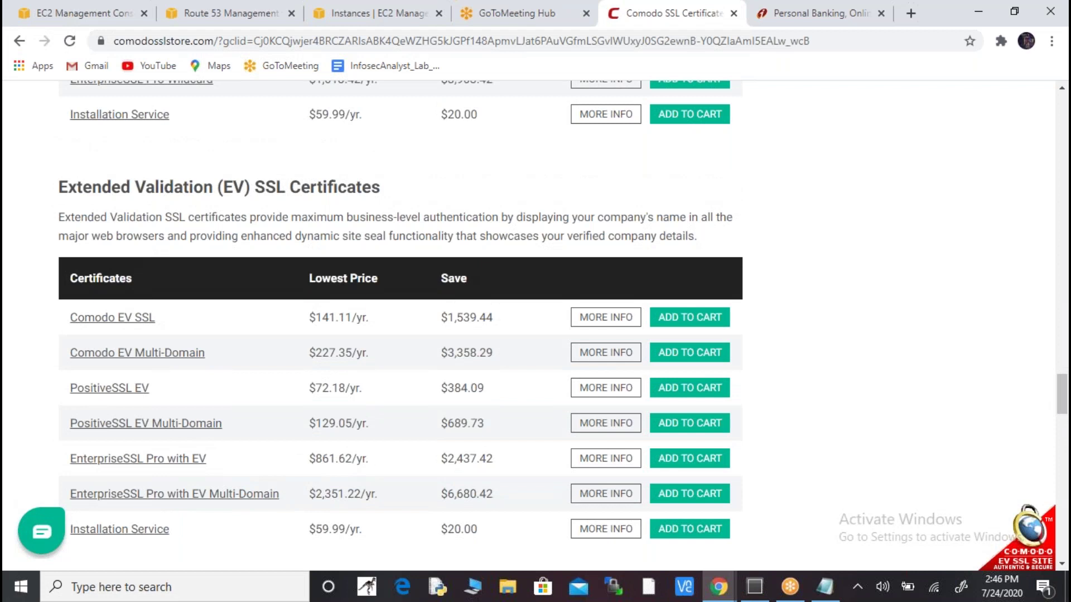
{"action": "scroll", "coordinate": [400, 326], "scroll_direction": "up", "scroll_amount": 10}
{"action": "scroll", "coordinate": [401, 326], "scroll_direction": "up", "scroll_amount": 14}
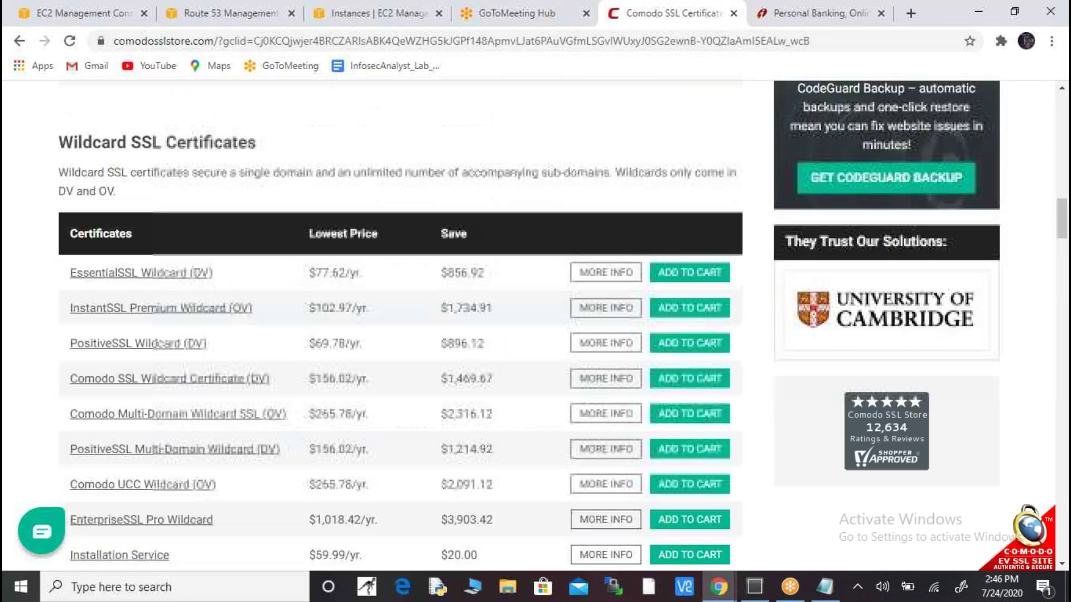
{"action": "scroll", "coordinate": [400, 326], "scroll_direction": "up", "scroll_amount": 6}
{"action": "scroll", "coordinate": [529, 325], "scroll_direction": "up", "scroll_amount": 5}
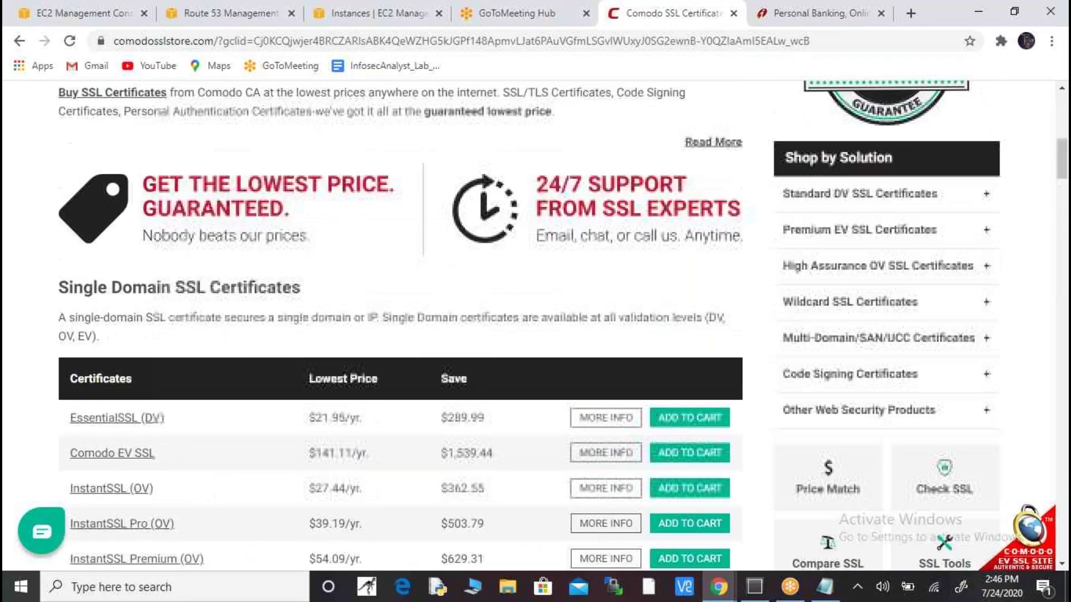
{"action": "scroll", "coordinate": [528, 325], "scroll_direction": "down", "scroll_amount": 1}
{"action": "scroll", "coordinate": [304, 303], "scroll_direction": "down", "scroll_amount": 4}
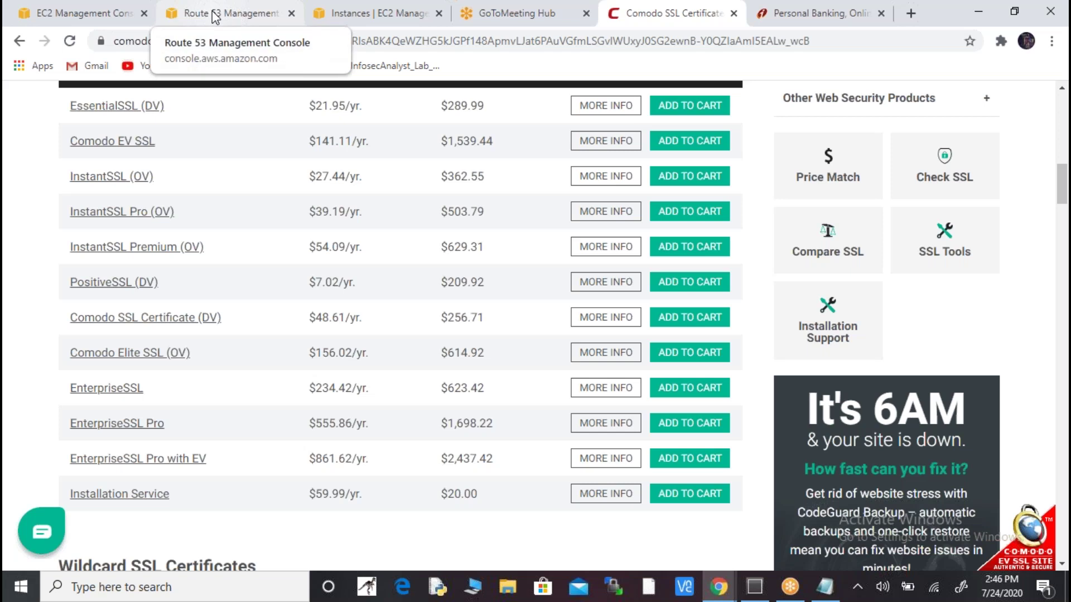
{"action": "key", "text": "alt+Tab"}
{"action": "key", "text": "alt+Tab"}
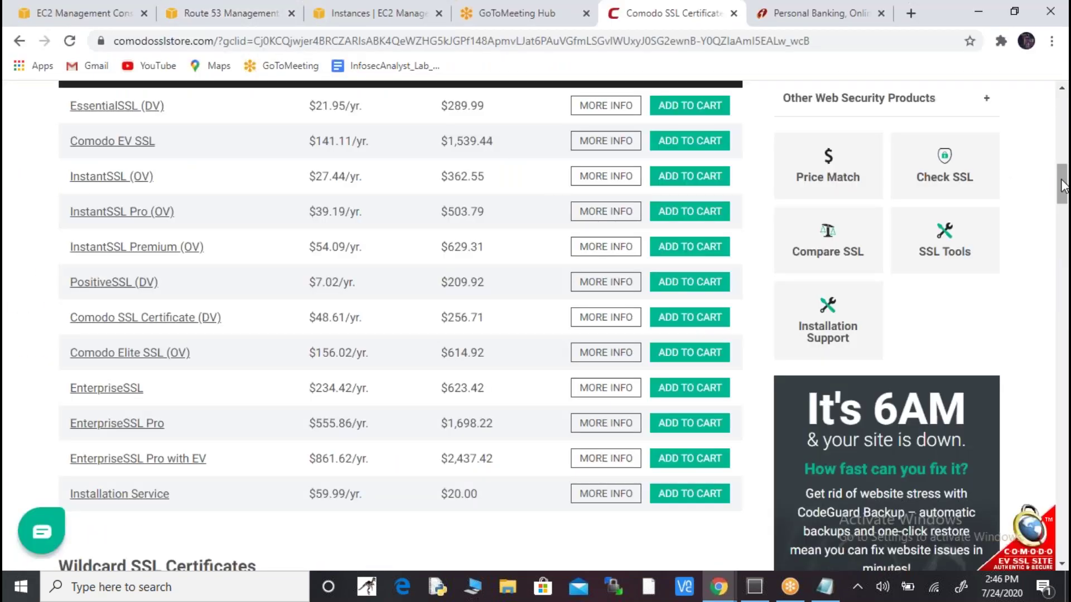
{"action": "left_click_drag", "start_coordinate": [1061, 184], "coordinate": [1062, 116]}
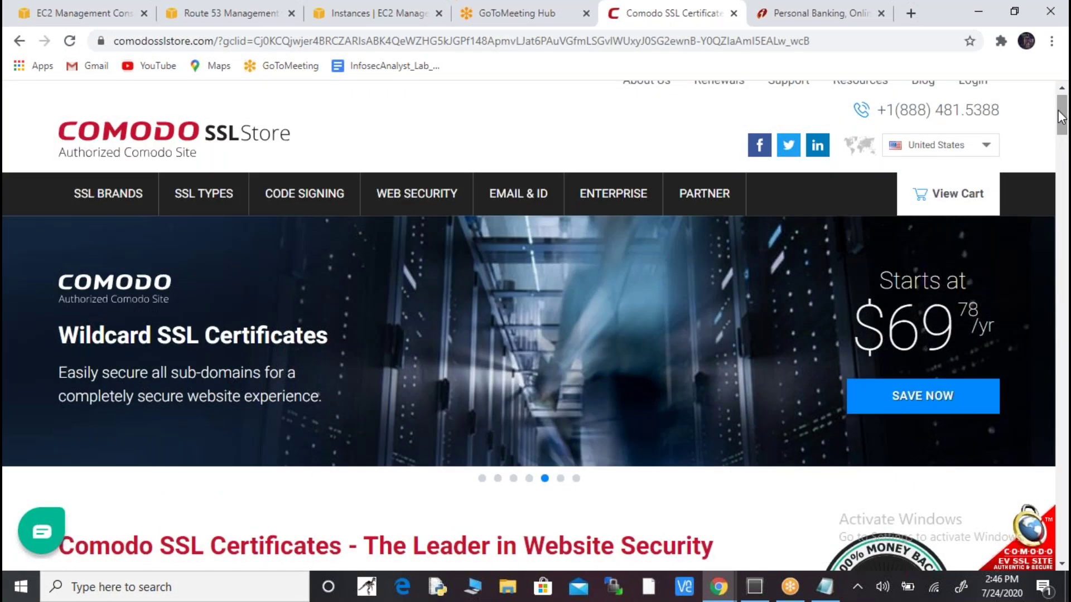
{"action": "left_click_drag", "start_coordinate": [1061, 117], "coordinate": [1065, 187]}
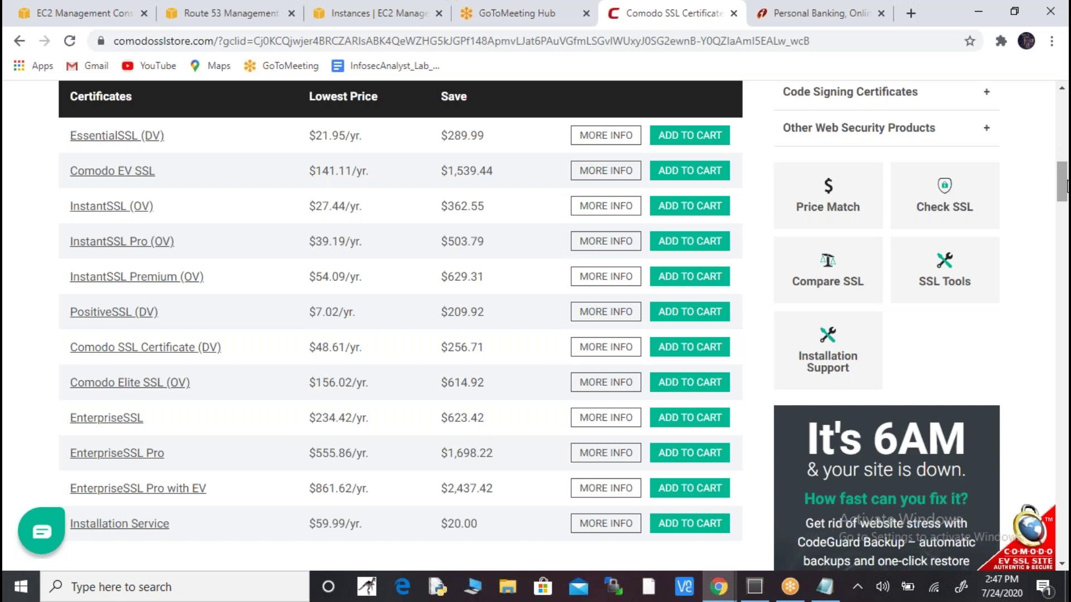
{"action": "key", "text": "alt+Tab"}
{"action": "key", "text": "alt+Tab"}
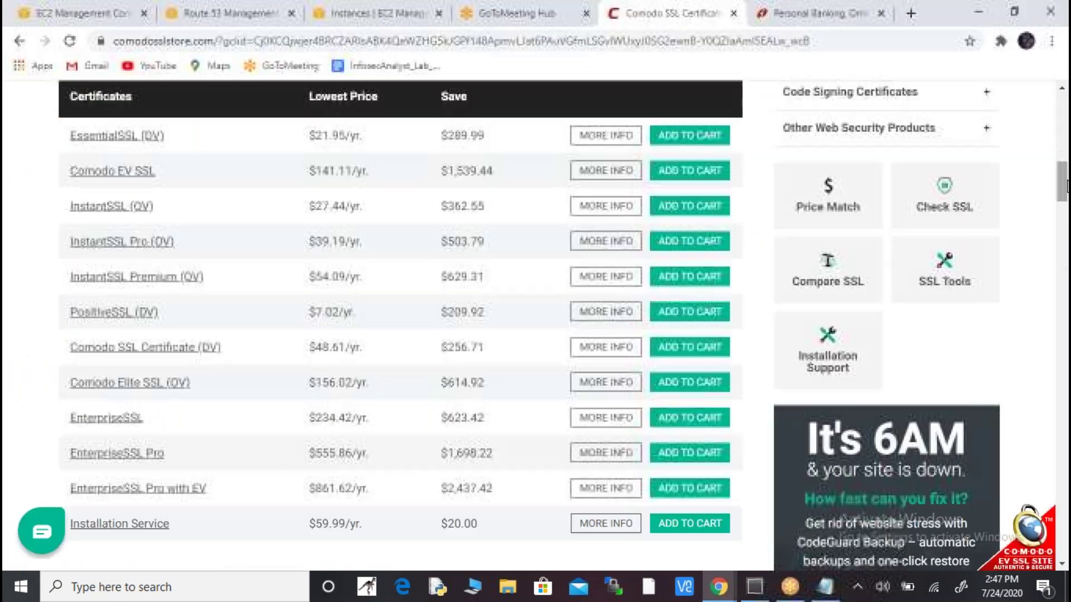
{"action": "key", "text": "alt+Tab"}
{"action": "key", "text": "alt+Tab"}
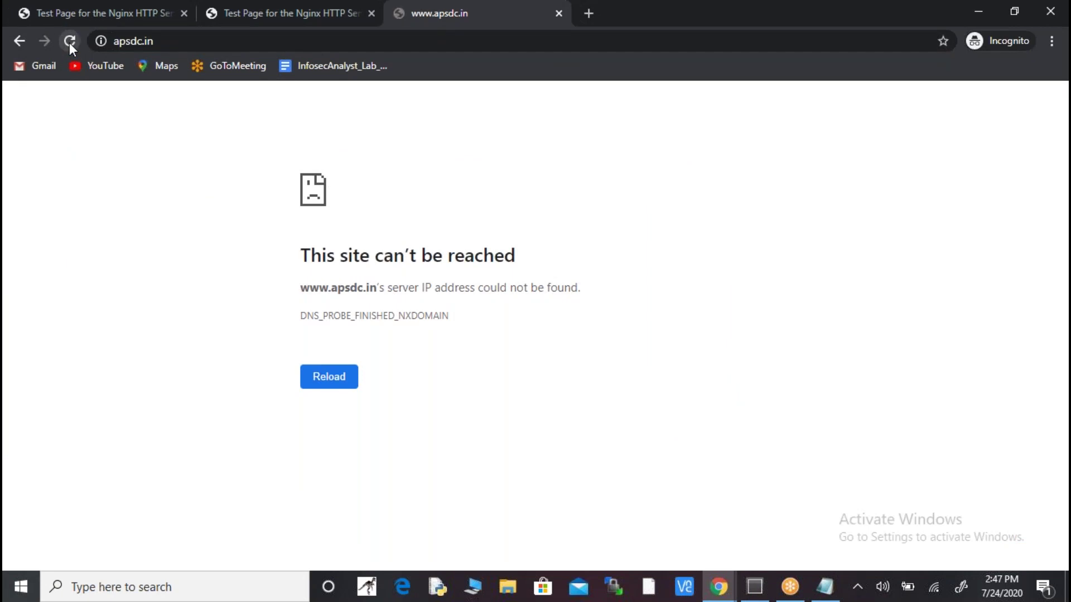
{"action": "left_click", "coordinate": [190, 43]}
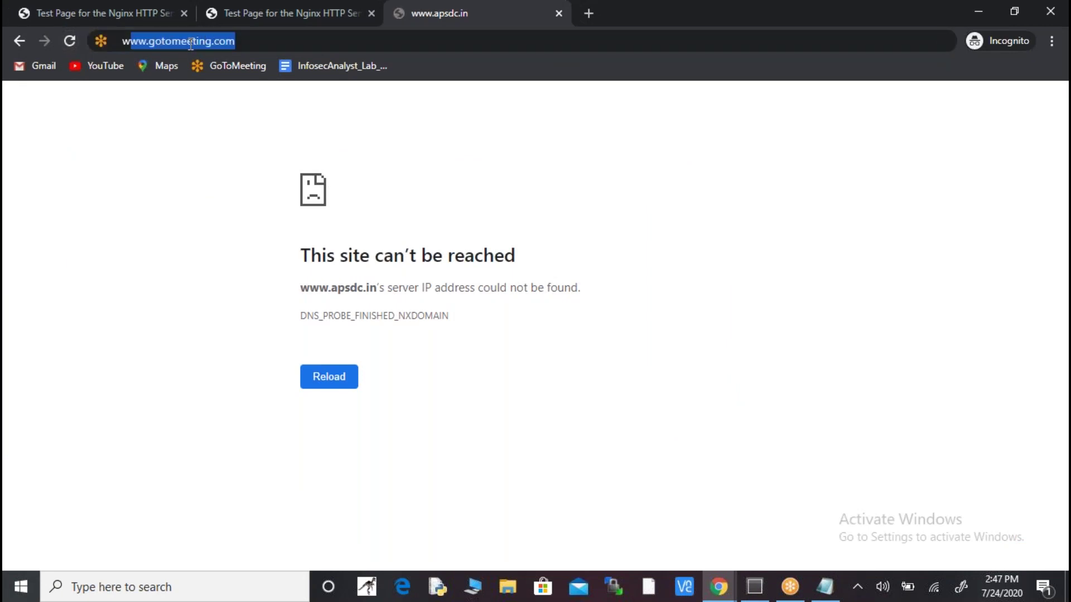
{"action": "type", "text": "www."}
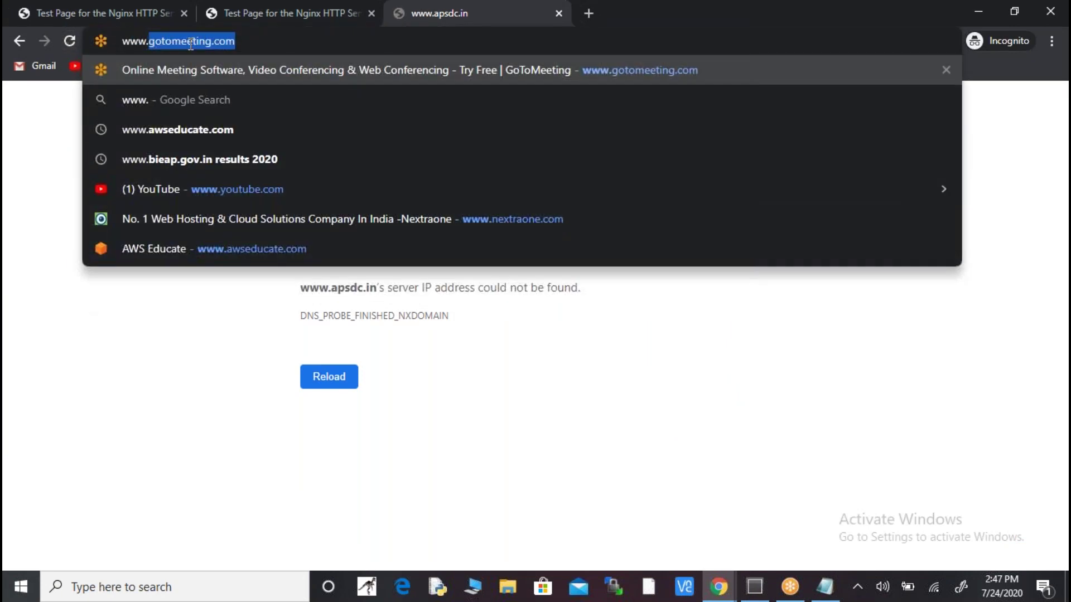
{"action": "type", "text": "apsdc.in"}
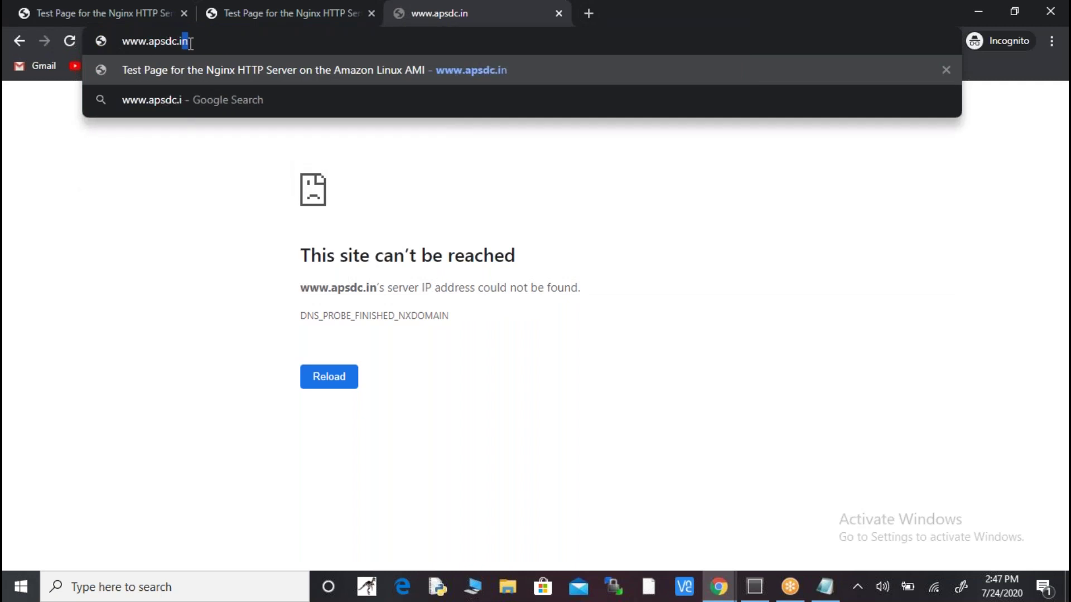
{"action": "key", "text": "Return"}
{"action": "left_click", "coordinate": [190, 43]}
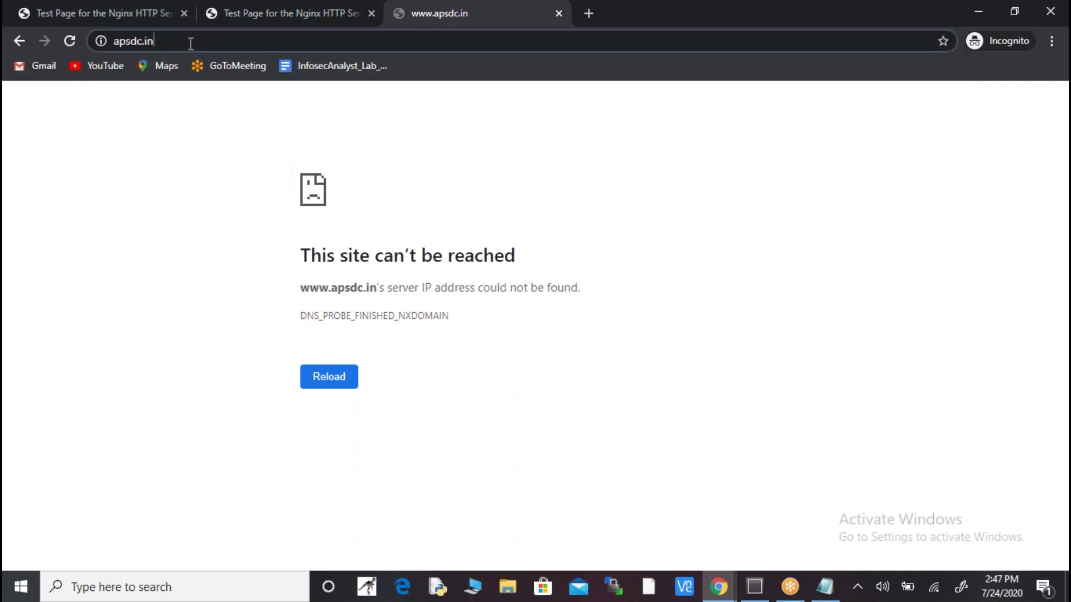
{"action": "left_click", "coordinate": [190, 44]}
{"action": "key", "text": "Home"}
{"action": "type", "text": "http://"}
{"action": "key", "text": "Return"}
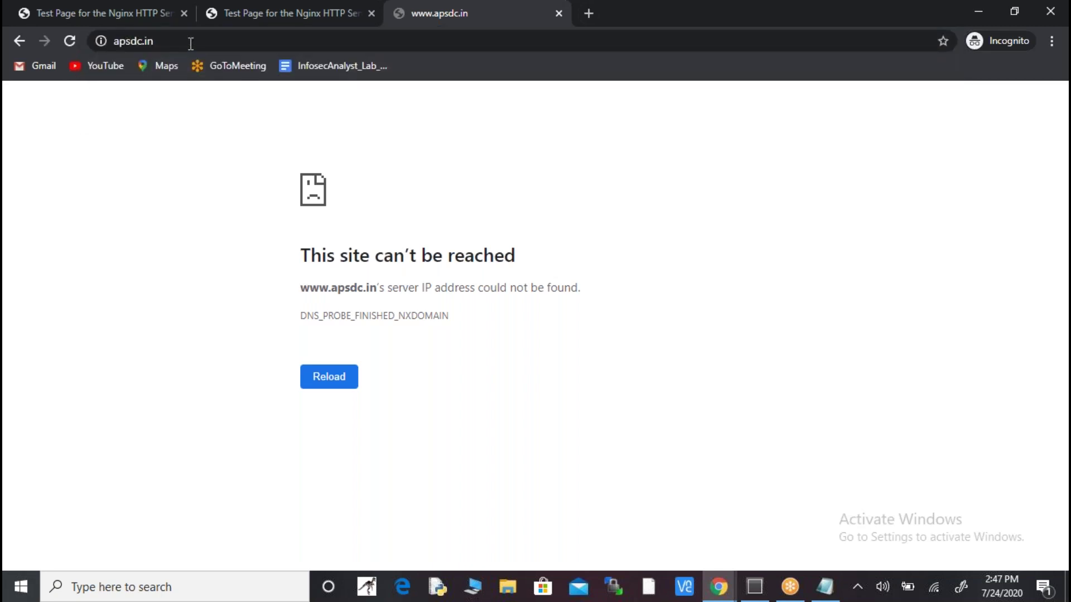
{"action": "left_click", "coordinate": [313, 12]}
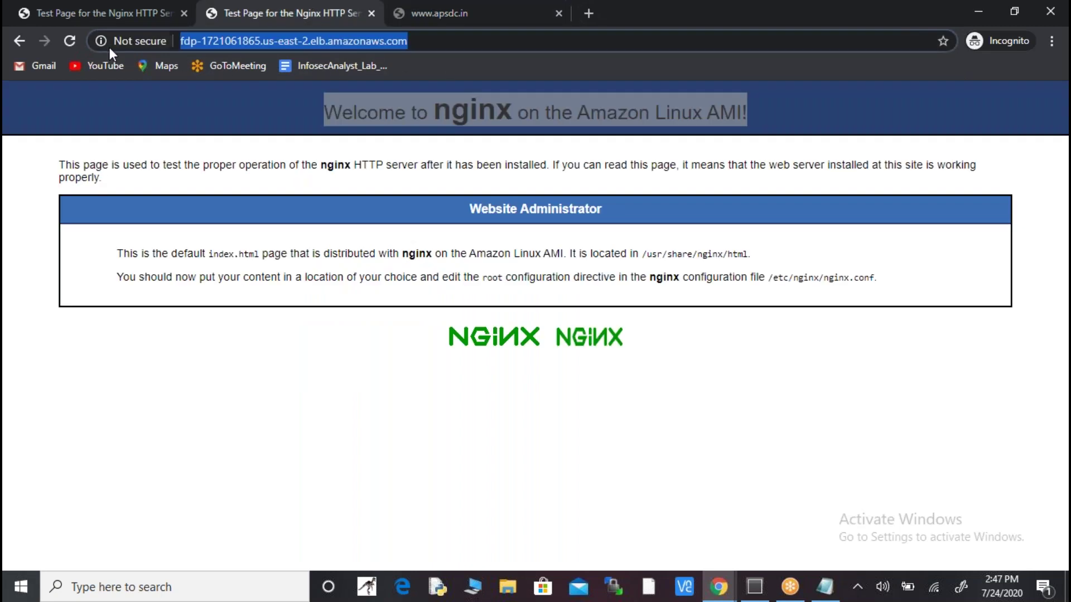
{"action": "left_click", "coordinate": [67, 42]}
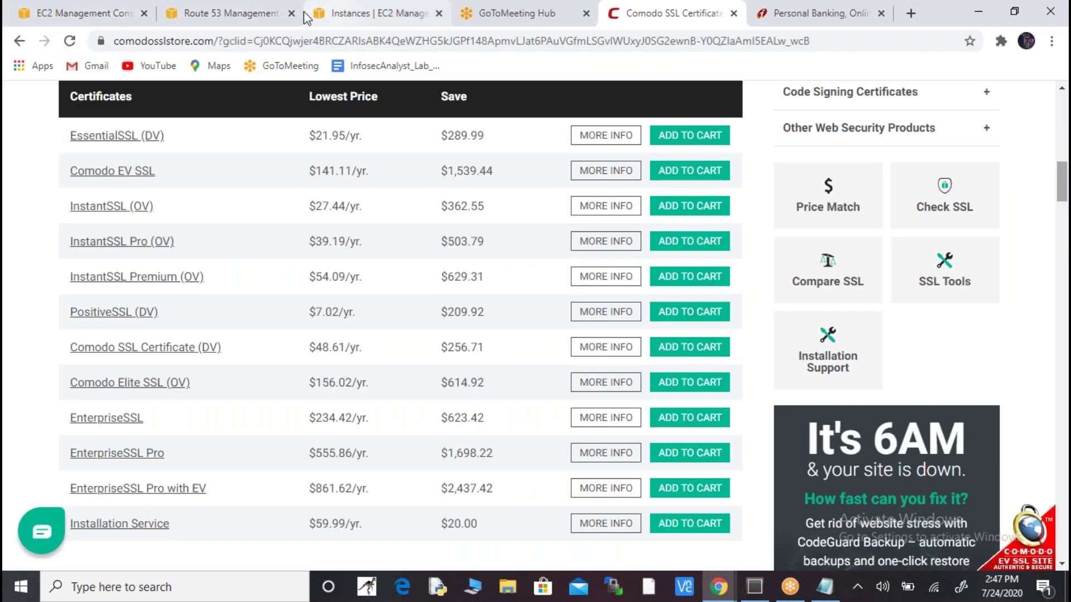
{"action": "left_click", "coordinate": [254, 14]}
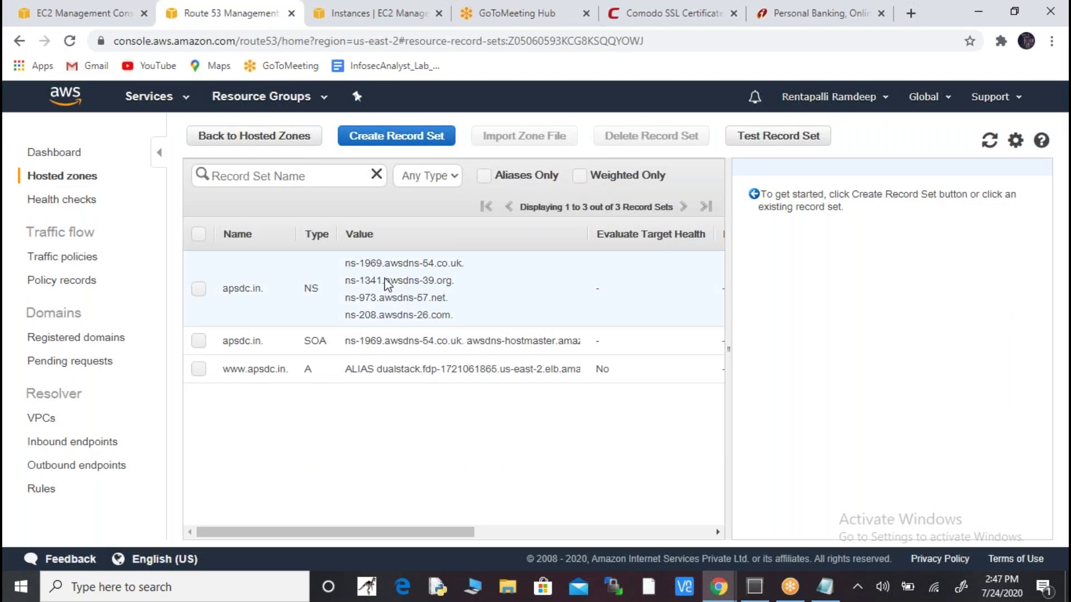
{"action": "left_click", "coordinate": [991, 144]}
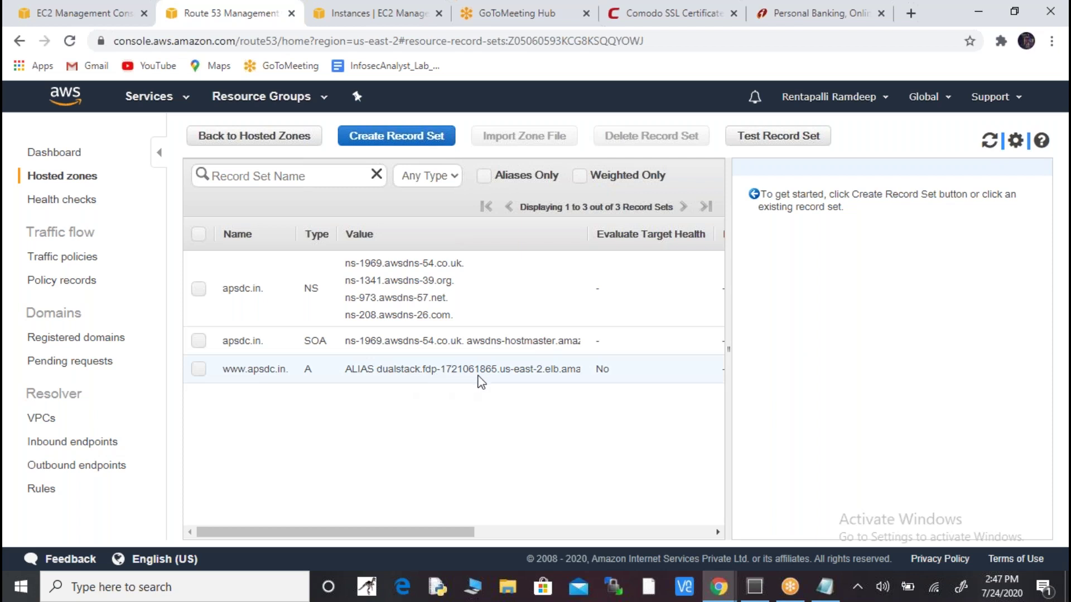
{"action": "left_click_drag", "start_coordinate": [374, 533], "coordinate": [302, 527]}
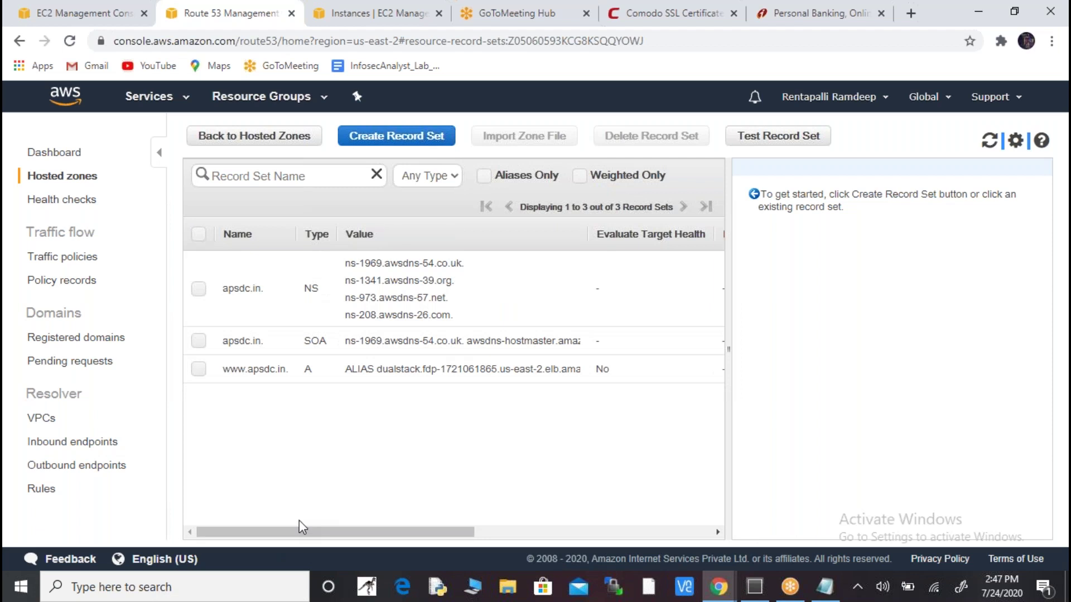
{"action": "left_click", "coordinate": [199, 370]}
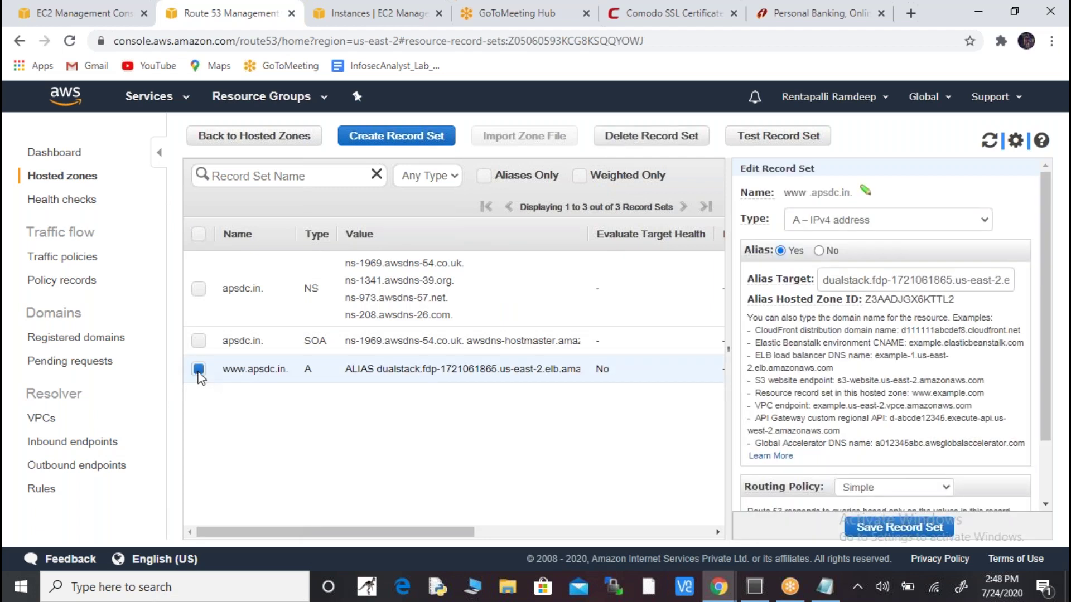
{"action": "left_click", "coordinate": [855, 223]}
{"action": "left_click", "coordinate": [856, 224]}
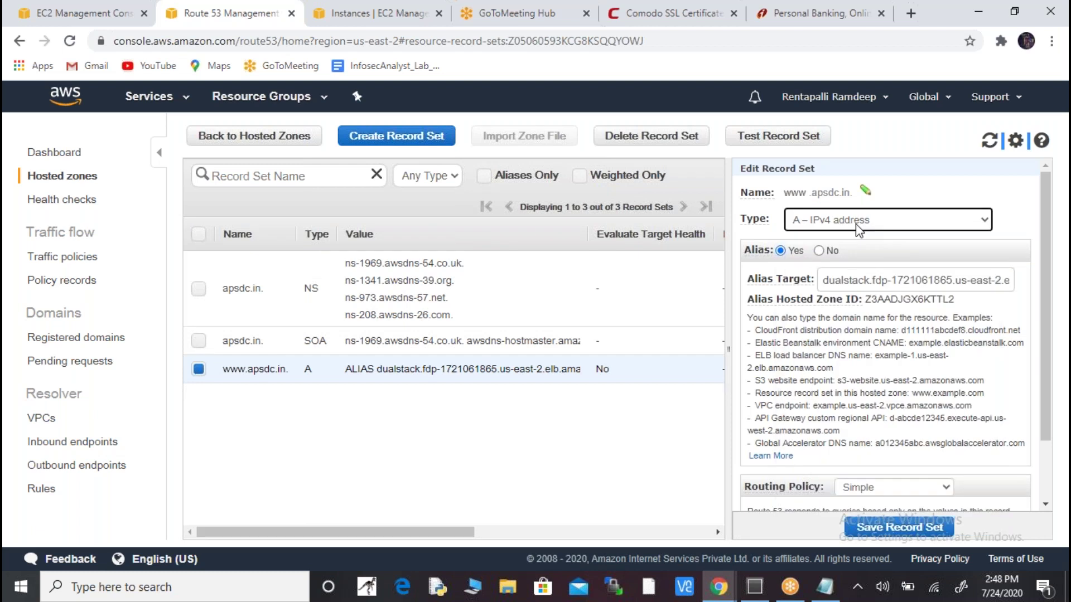
{"action": "key", "text": "alt+Tab"}
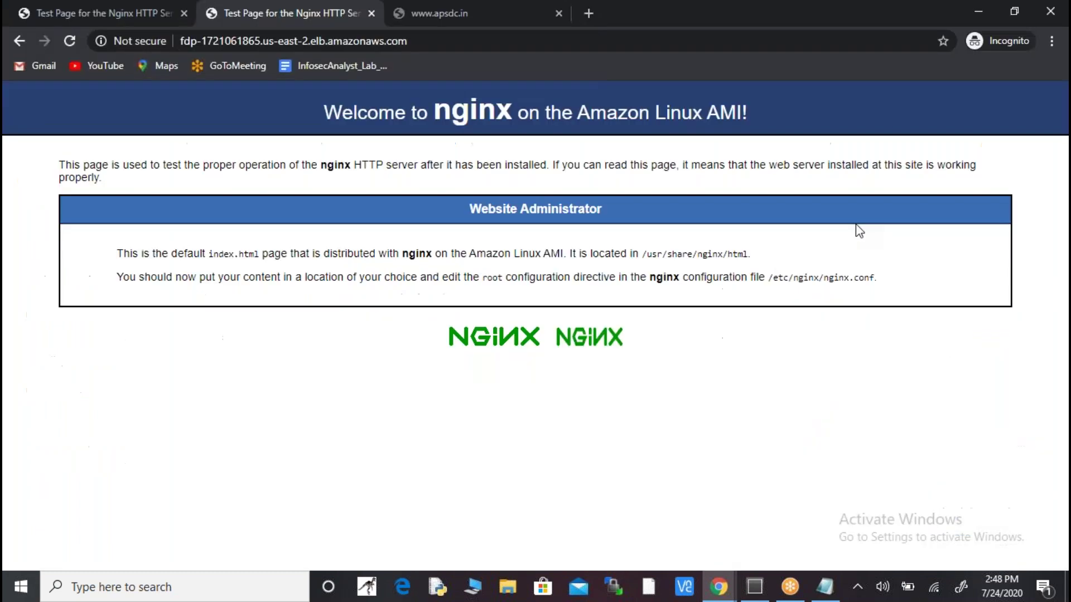
- Try apsdc.in in the second incognito tab and check its connection info; it can't be reached
{"action": "key", "text": "alt+Tab"}
{"action": "key", "text": "alt+Tab"}
{"action": "left_click", "coordinate": [470, 42]}
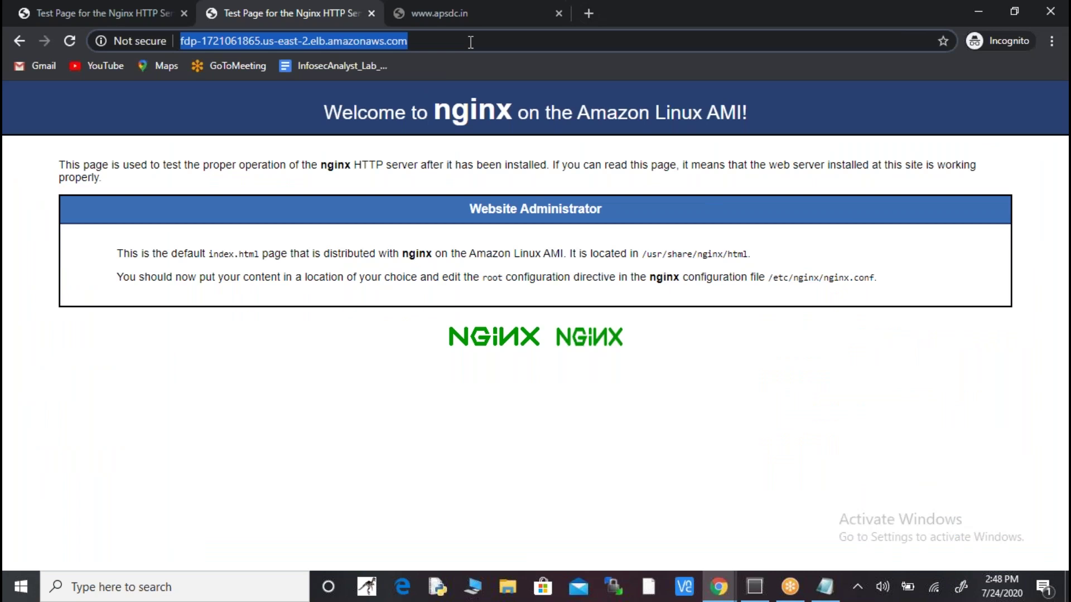
{"action": "type", "text": "apsdc.in"}
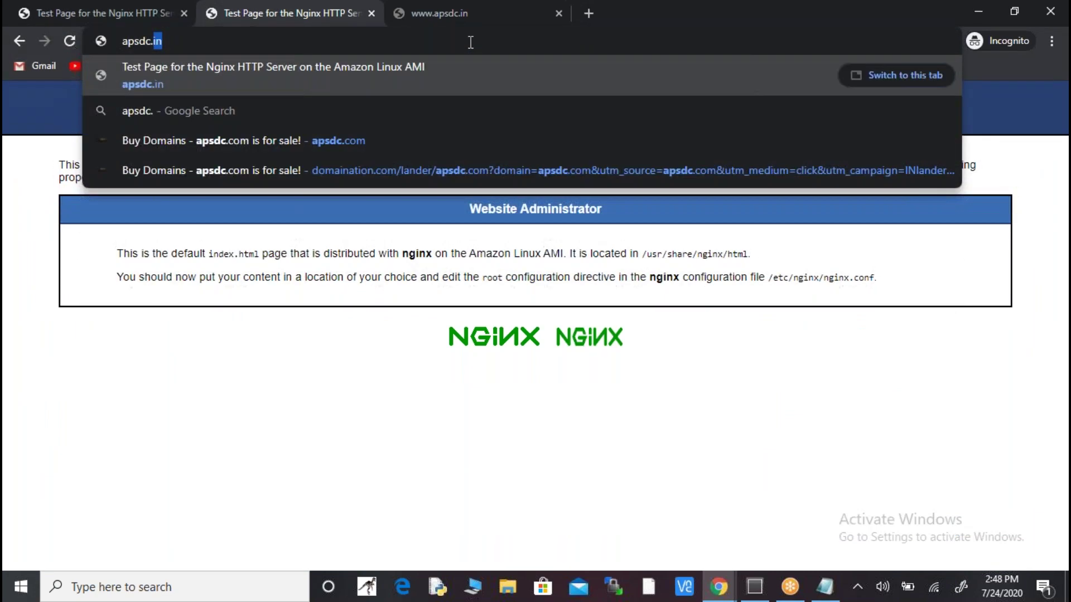
{"action": "key", "text": "Return"}
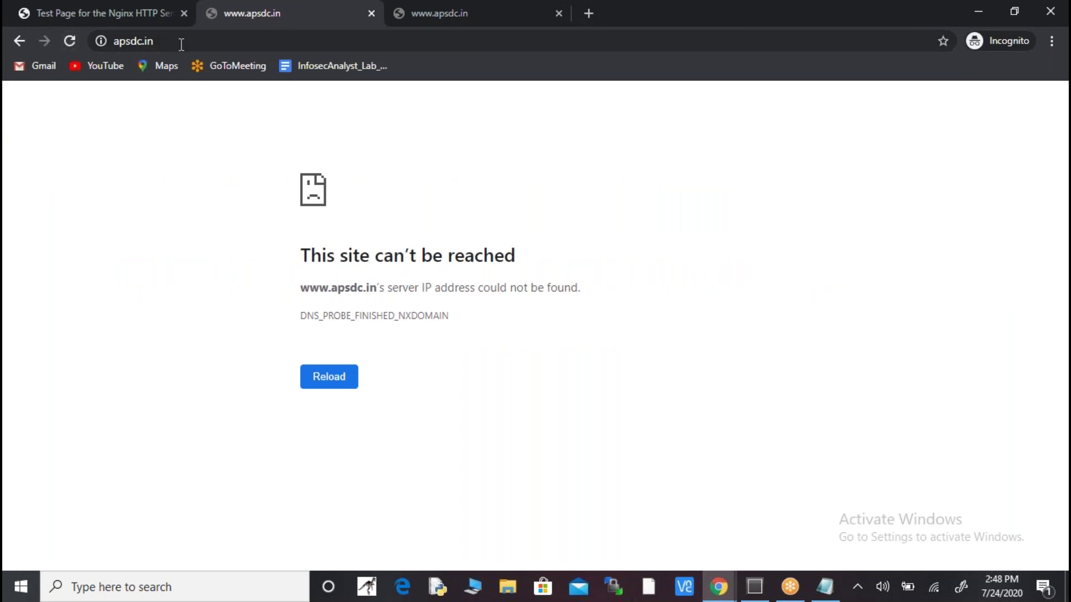
{"action": "left_click", "coordinate": [100, 41]}
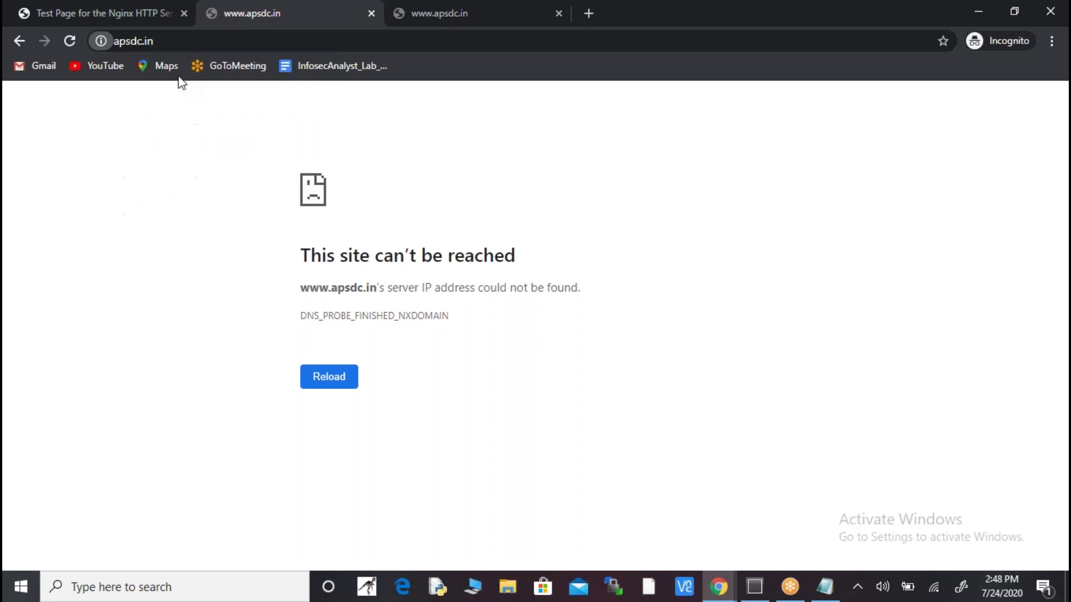
{"action": "key", "text": "alt+Tab"}
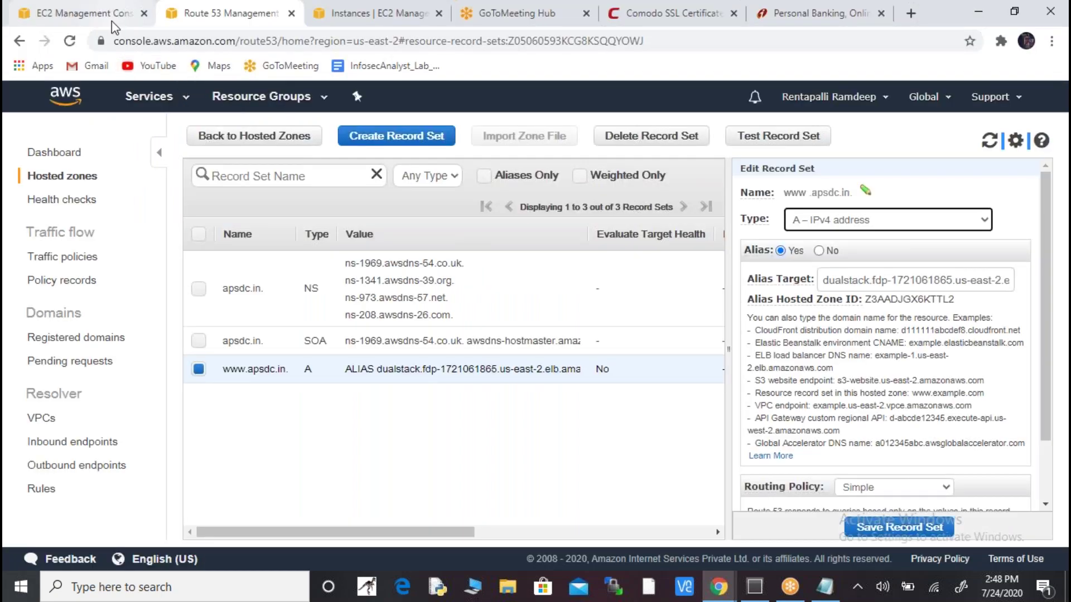
- Review the fdp load balancer's Basic Configuration: VPC and subnets in us-east-2a, 2b and 2c
{"action": "left_click", "coordinate": [379, 15]}
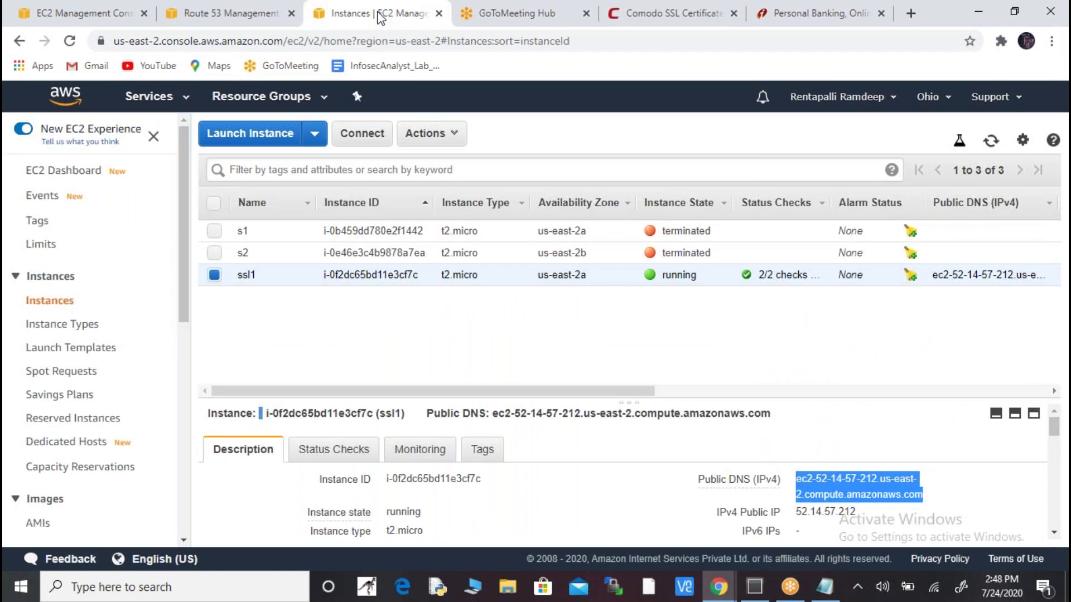
{"action": "left_click", "coordinate": [107, 15]}
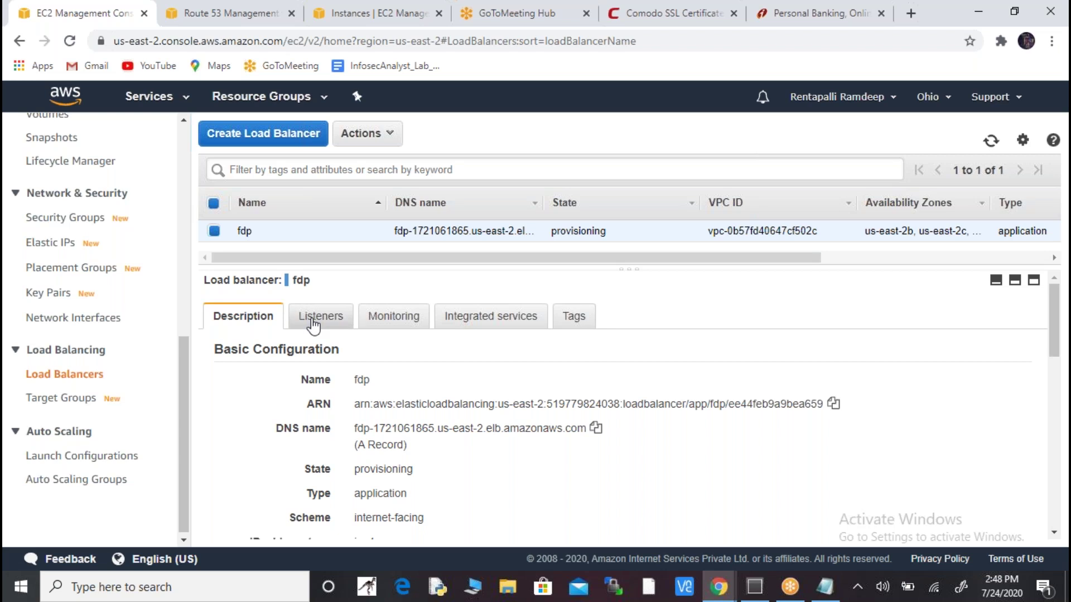
{"action": "left_click_drag", "start_coordinate": [1052, 321], "coordinate": [1066, 498]}
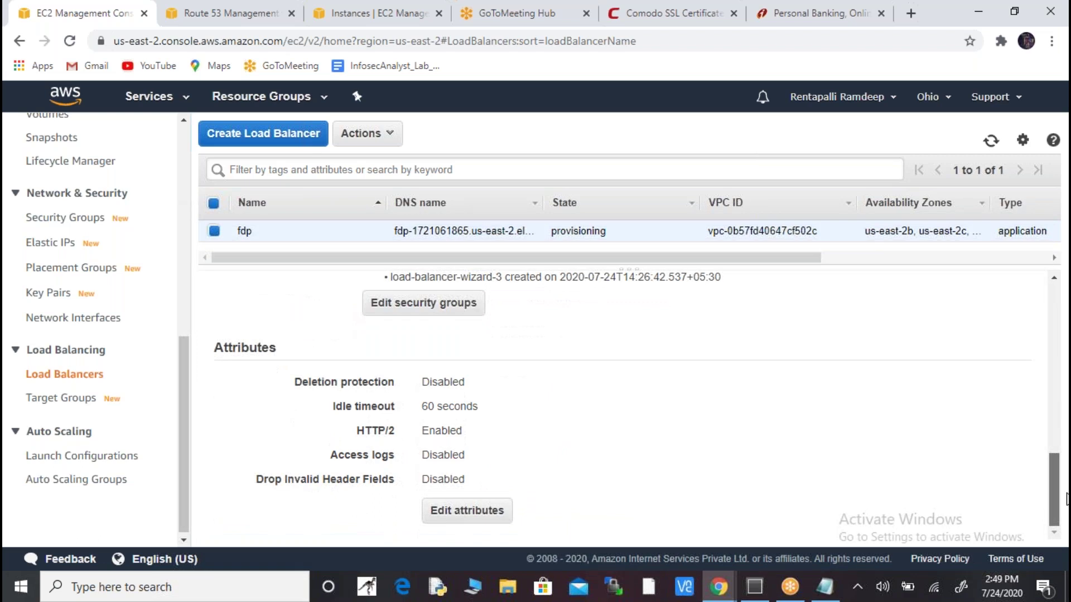
{"action": "left_click_drag", "start_coordinate": [1066, 498], "coordinate": [1064, 318]}
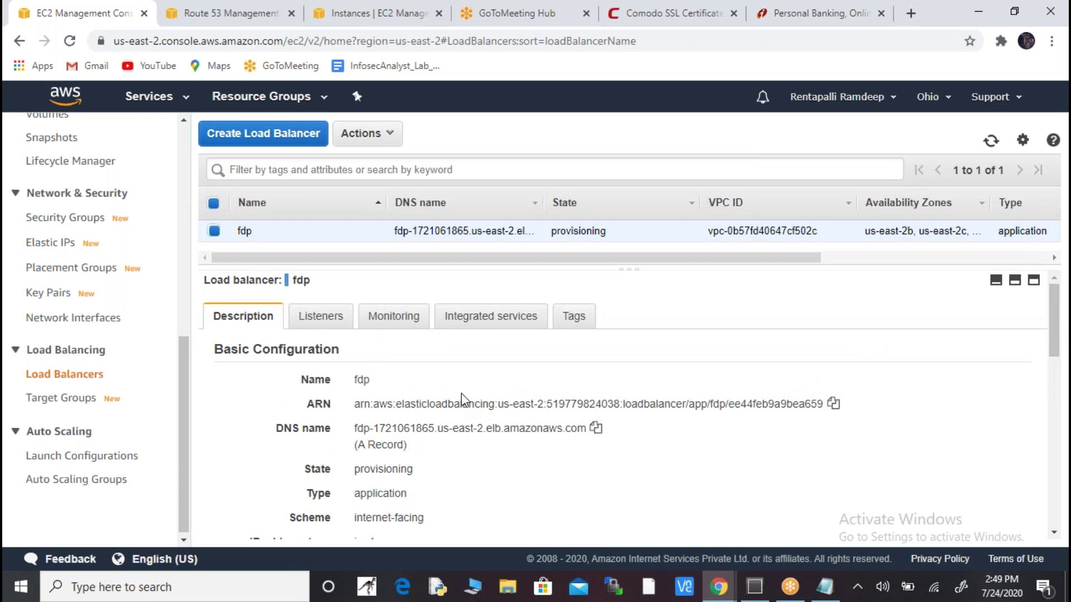
{"action": "left_click_drag", "start_coordinate": [307, 373], "coordinate": [432, 510]}
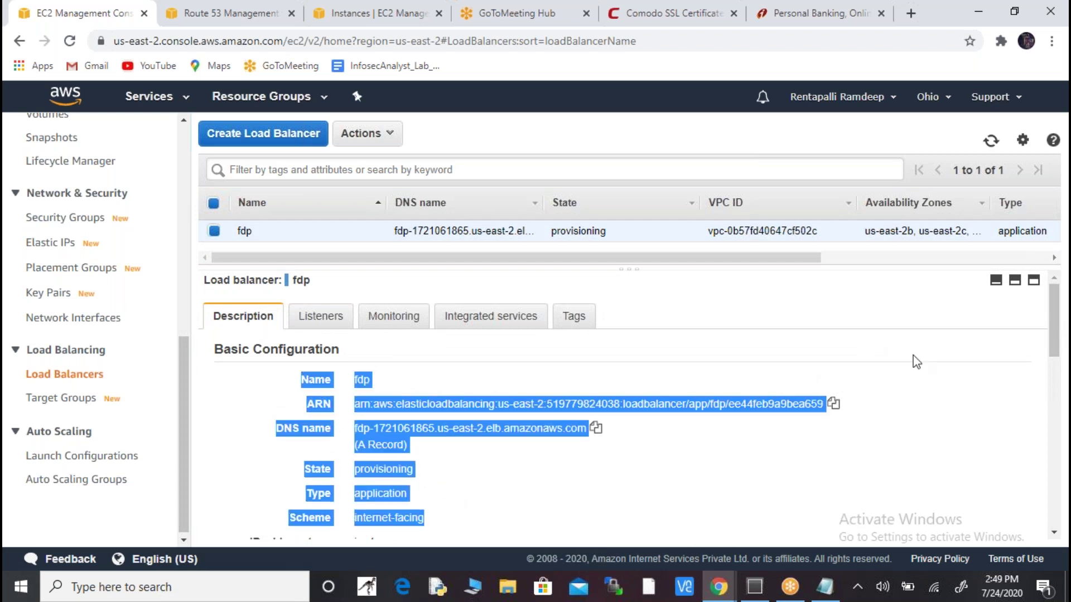
{"action": "scroll", "coordinate": [1056, 339], "scroll_direction": "down", "scroll_amount": 3}
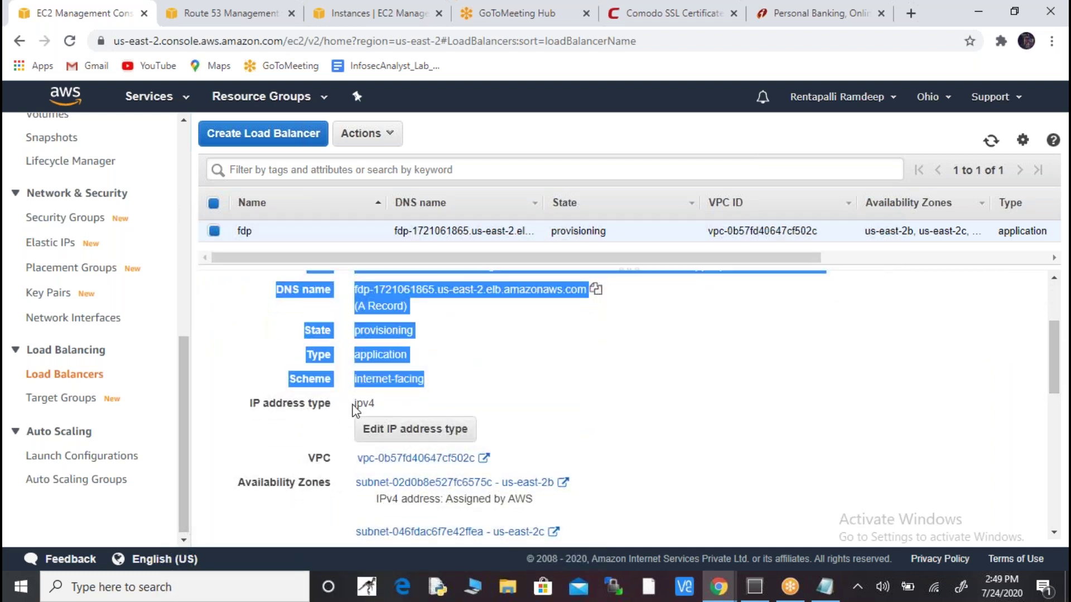
{"action": "left_click_drag", "start_coordinate": [1065, 346], "coordinate": [1062, 379]}
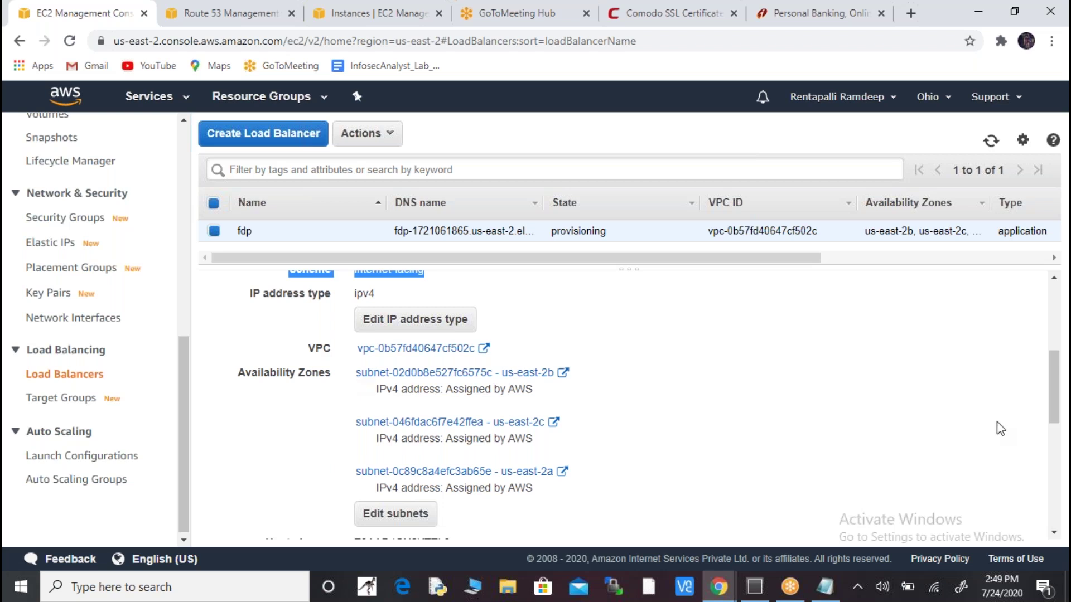
- Check fdp's security group load-balancer-wizard-3 and attributes: idle timeout 60 seconds, HTTP/2 enabled, access logs disabled
{"action": "left_click_drag", "start_coordinate": [1055, 389], "coordinate": [1058, 406]}
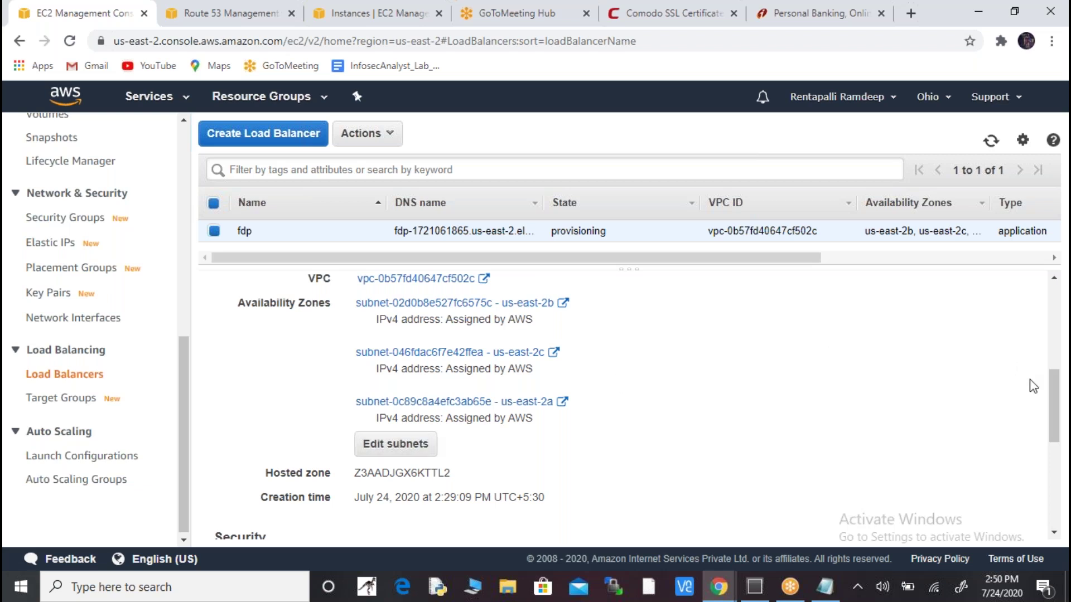
{"action": "left_click_drag", "start_coordinate": [1055, 397], "coordinate": [1064, 439]}
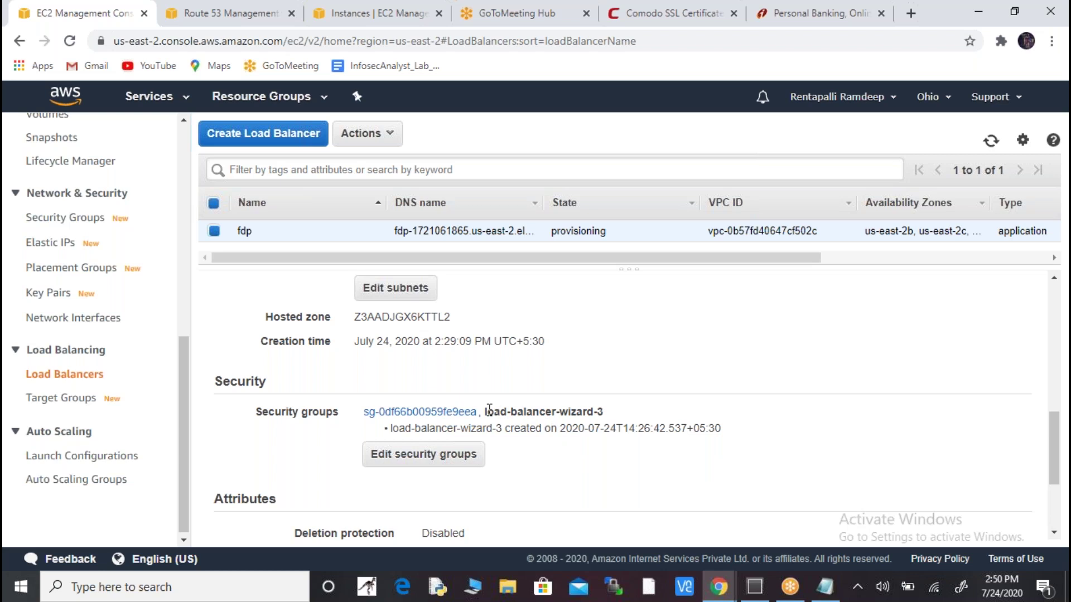
{"action": "left_click_drag", "start_coordinate": [487, 411], "coordinate": [603, 413]}
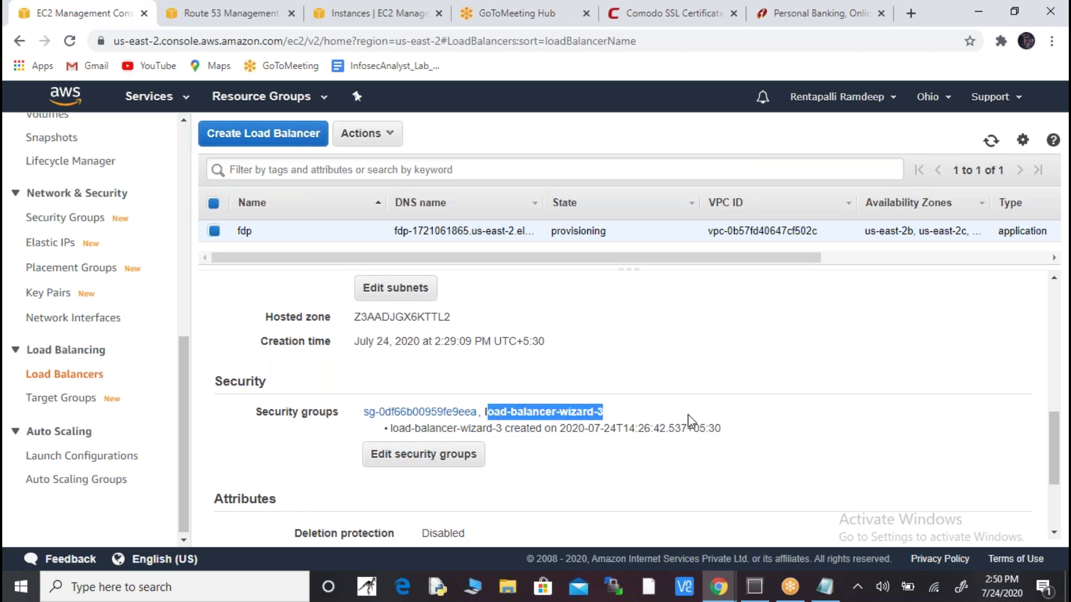
{"action": "left_click_drag", "start_coordinate": [1051, 441], "coordinate": [1053, 452]}
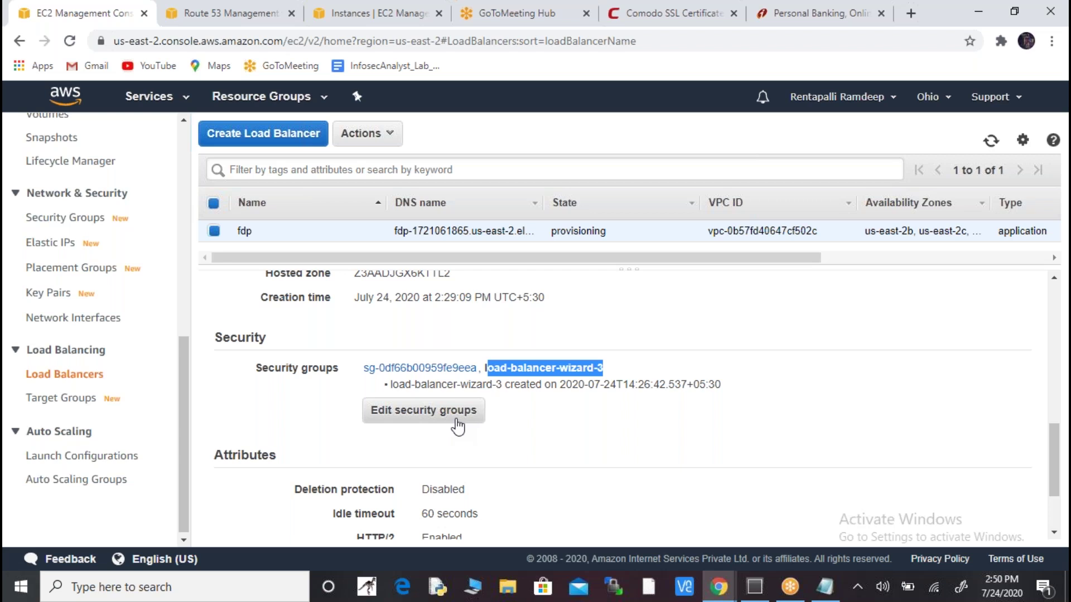
{"action": "left_click_drag", "start_coordinate": [1060, 463], "coordinate": [1064, 492]}
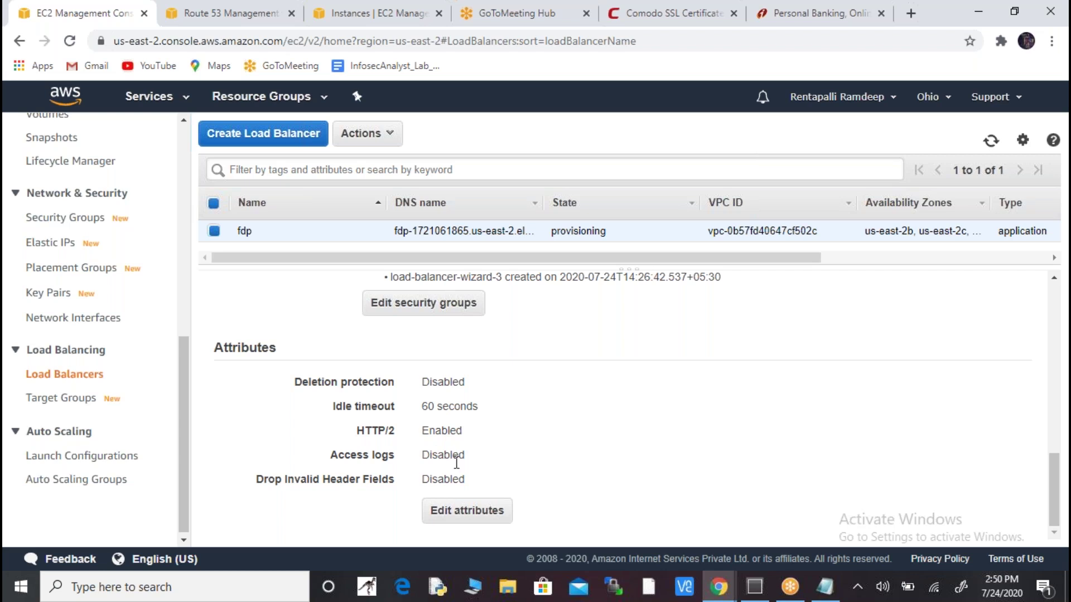
- In fdp's Edit attributes dialog, enable access logs, leaving the S3 location empty for now
{"action": "left_click", "coordinate": [471, 511]}
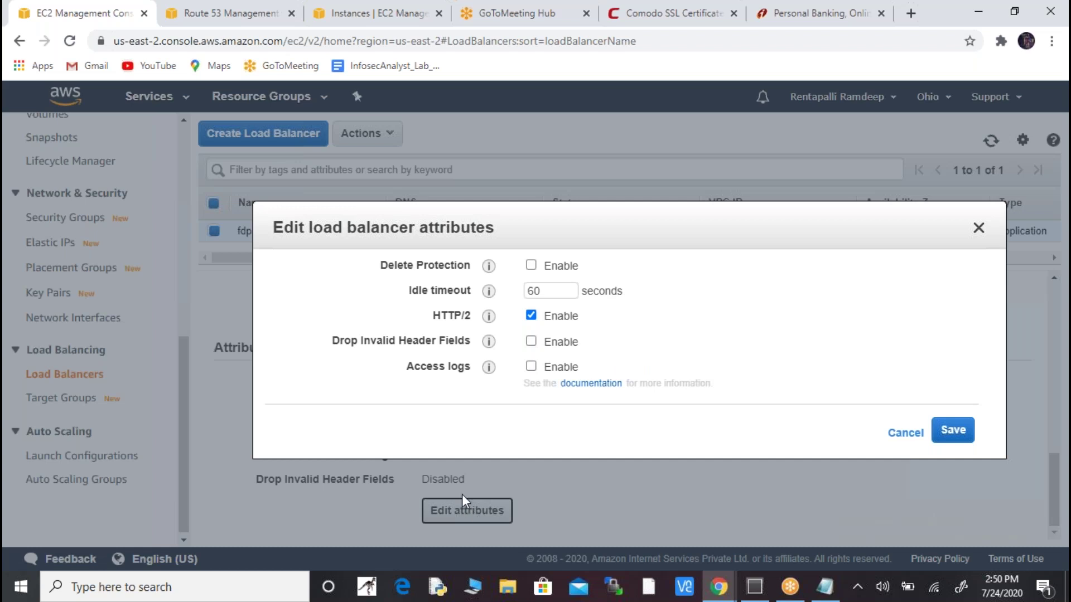
{"action": "left_click", "coordinate": [531, 366]}
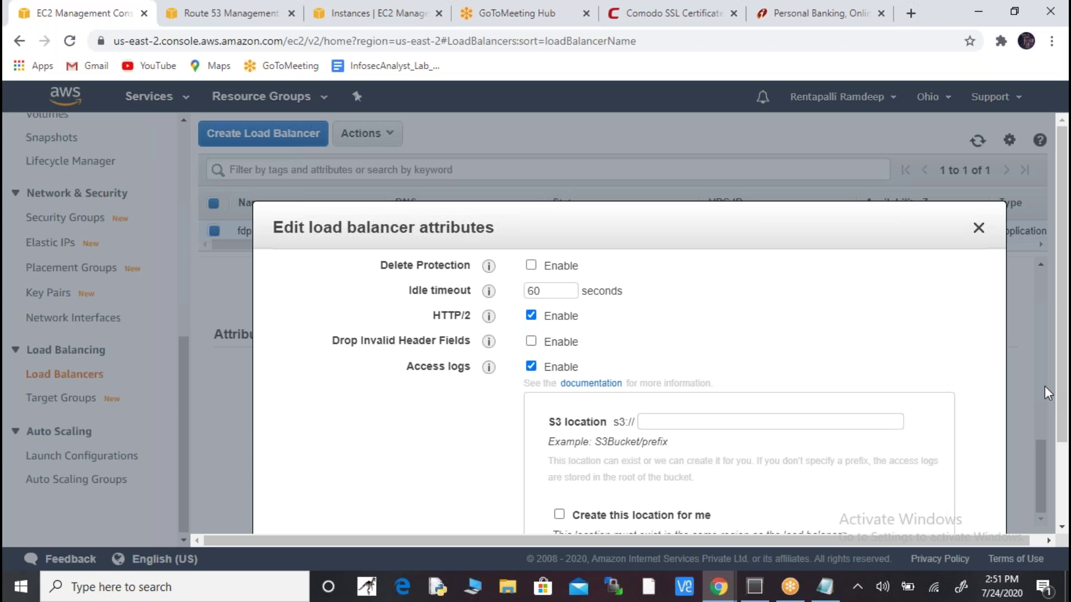
{"action": "scroll", "coordinate": [1045, 386], "scroll_direction": "down", "scroll_amount": 2}
{"action": "left_click", "coordinate": [933, 587]}
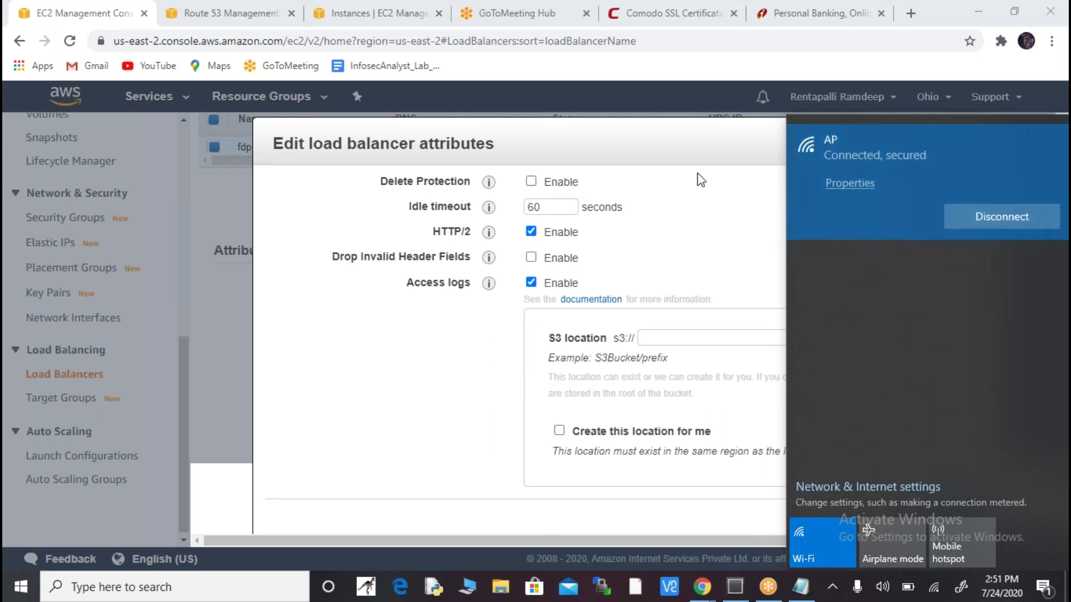
{"action": "left_click", "coordinate": [694, 136]}
{"action": "scroll", "coordinate": [695, 128], "scroll_direction": "down", "scroll_amount": 1}
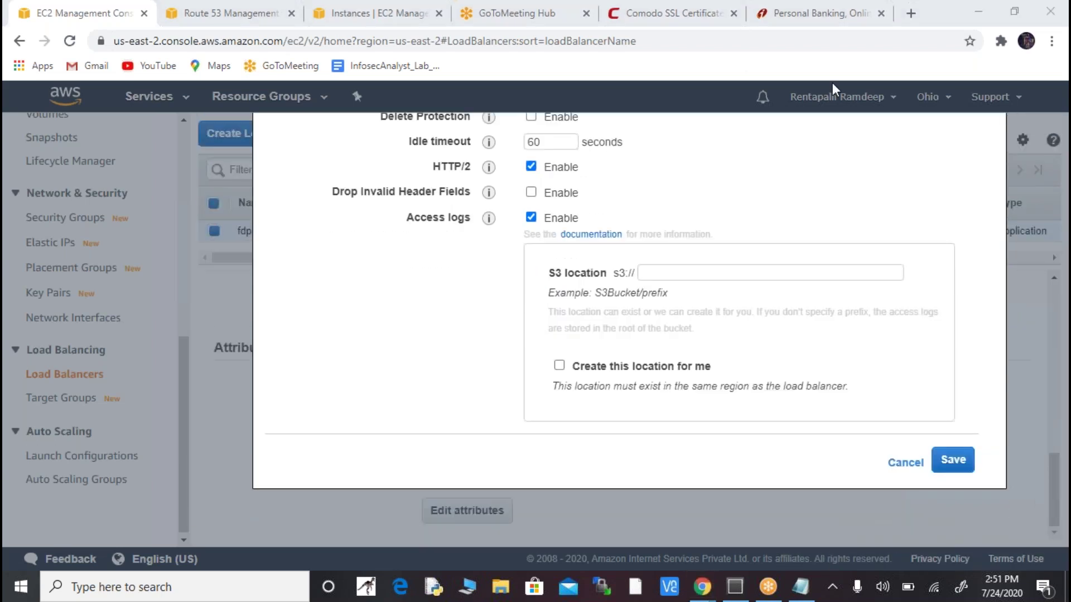
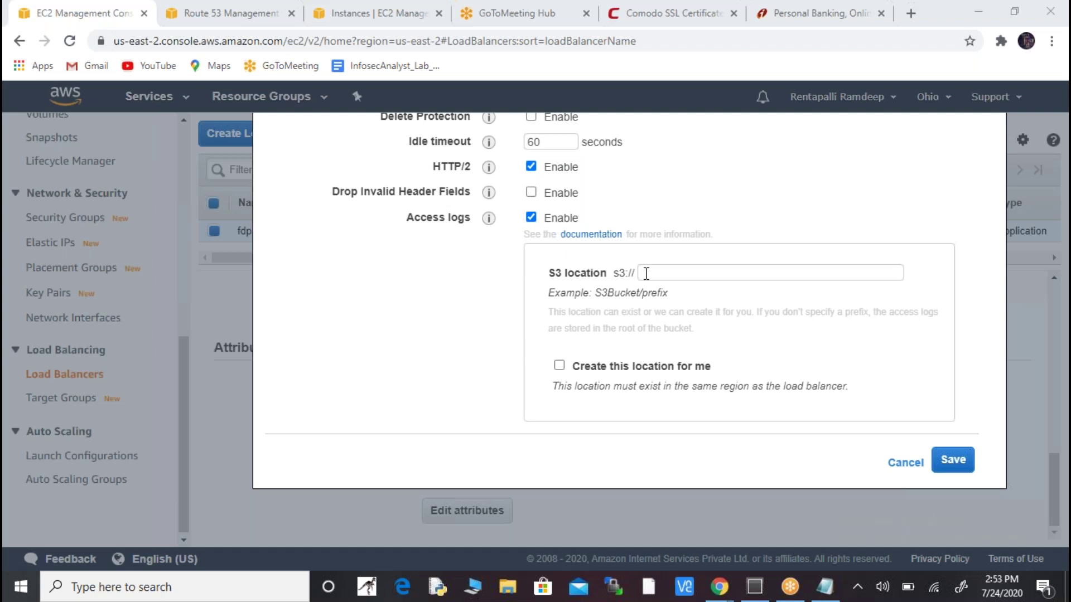
- Check the instance's nginx test page in the incognito window, then return to the attributes dialog
{"action": "key", "text": "alt+Tab"}
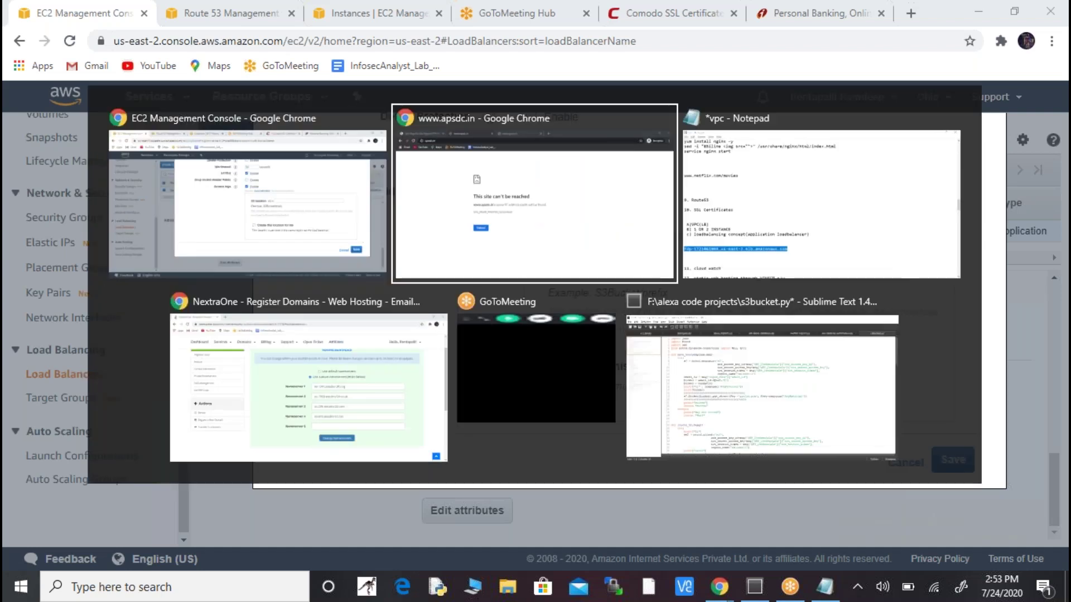
{"action": "left_click", "coordinate": [112, 8]}
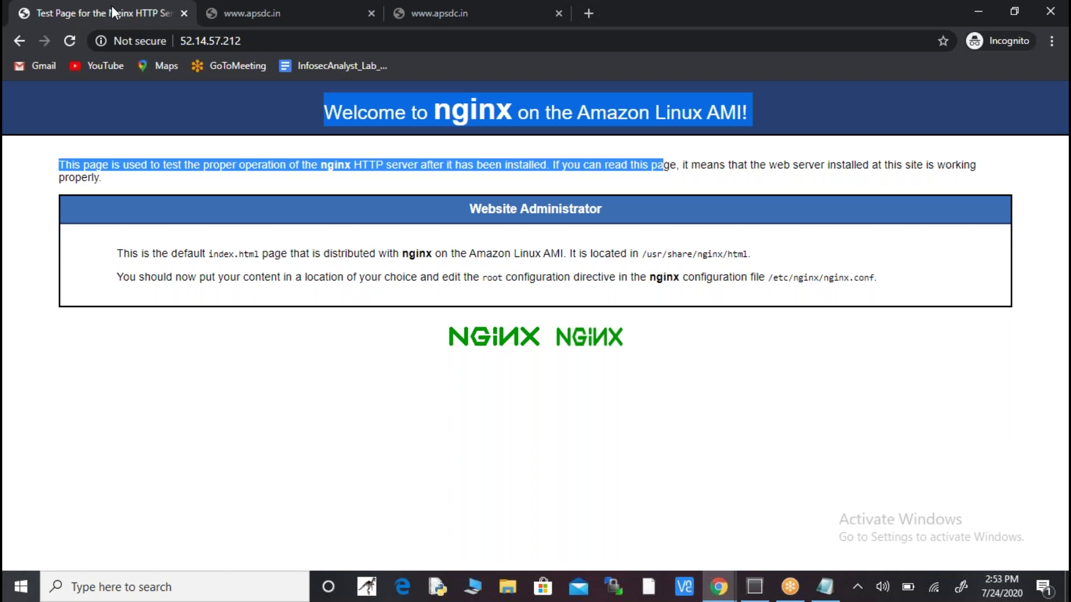
{"action": "key", "text": "alt+Tab"}
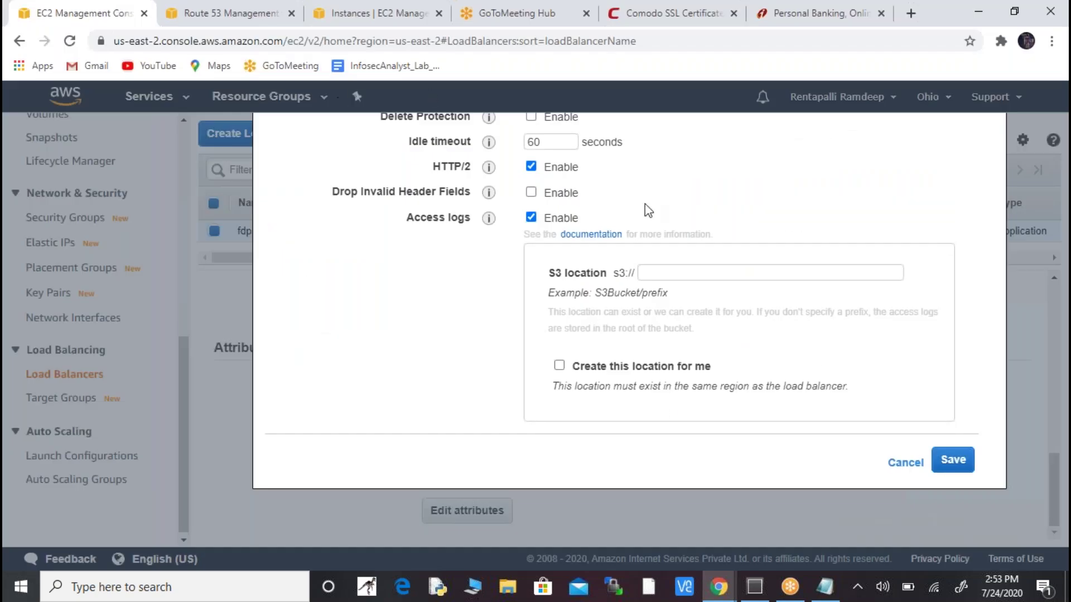
- Begin entering the access-log S3 location in the load balancer attributes dialog
{"action": "left_click", "coordinate": [740, 273]}
{"action": "double_click", "coordinate": [907, 467]}
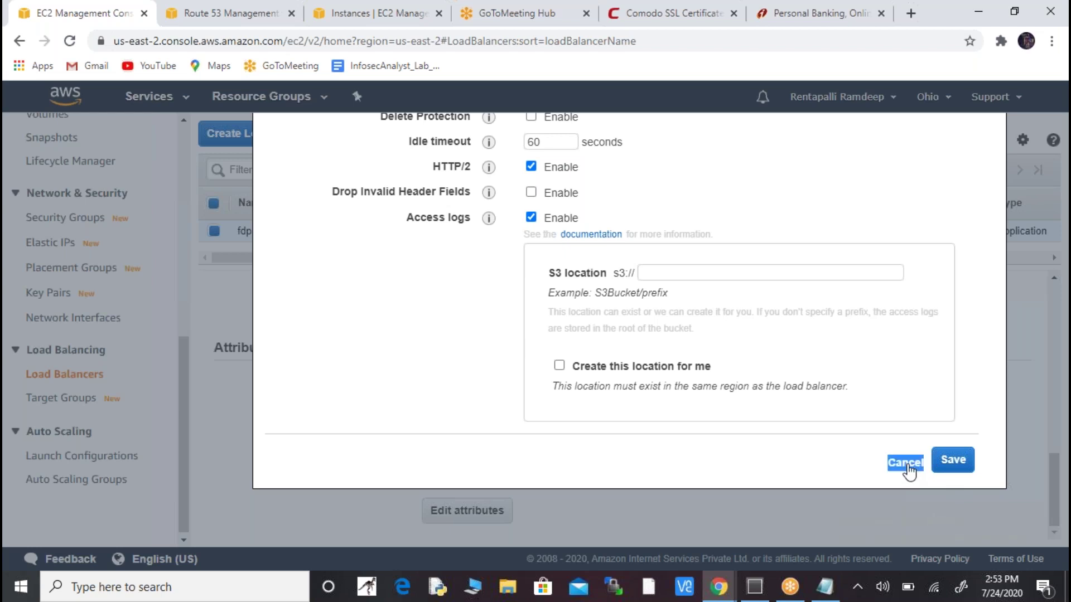
{"action": "left_click", "coordinate": [951, 461]}
{"action": "left_click", "coordinate": [1055, 476]}
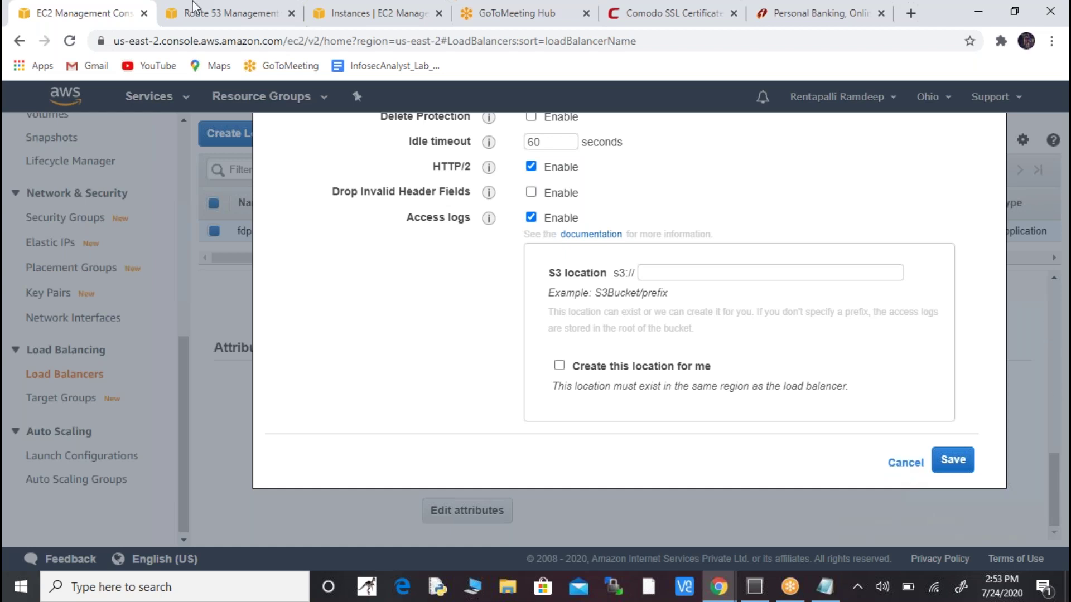
- Reload the fdp load balancer page and start adding a listener from its Listeners tab
{"action": "left_click", "coordinate": [69, 42]}
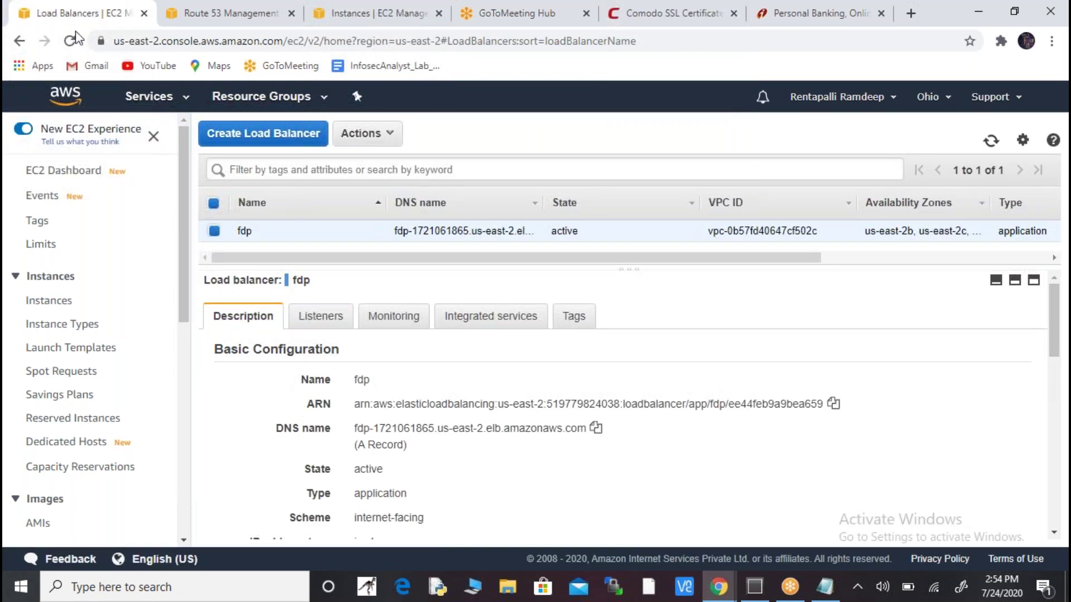
{"action": "left_click", "coordinate": [332, 323]}
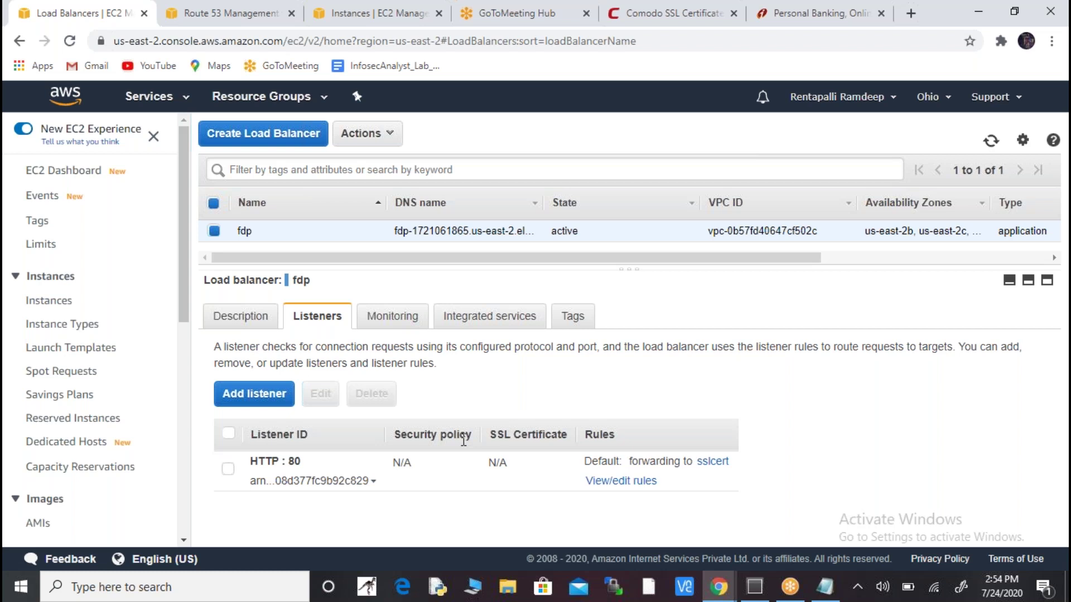
{"action": "left_click", "coordinate": [243, 395]}
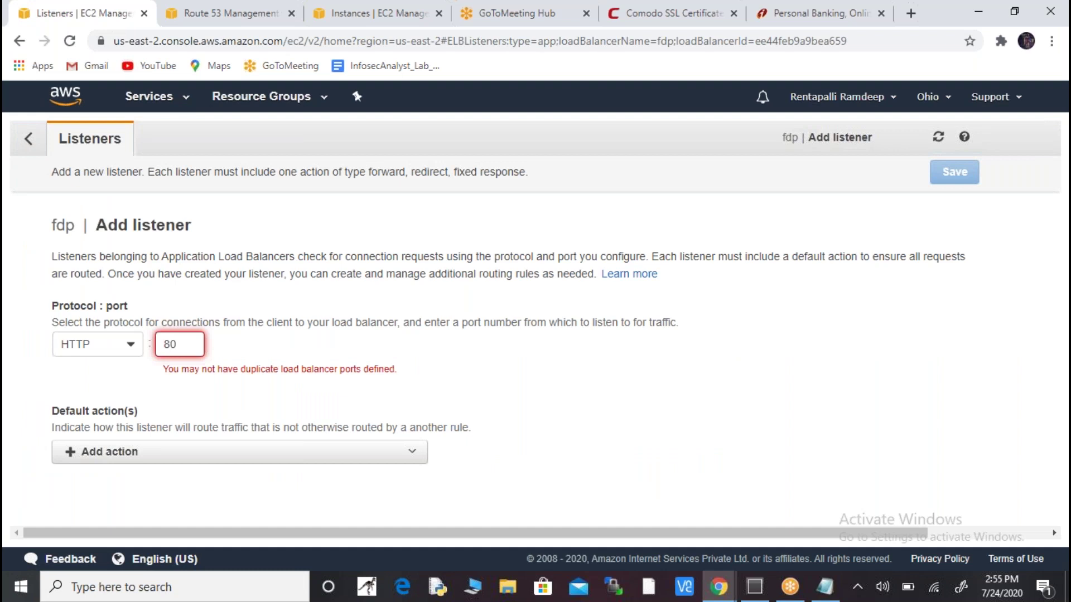
- Switch the new listener's protocol to HTTPS on port 443
{"action": "left_click", "coordinate": [132, 345]}
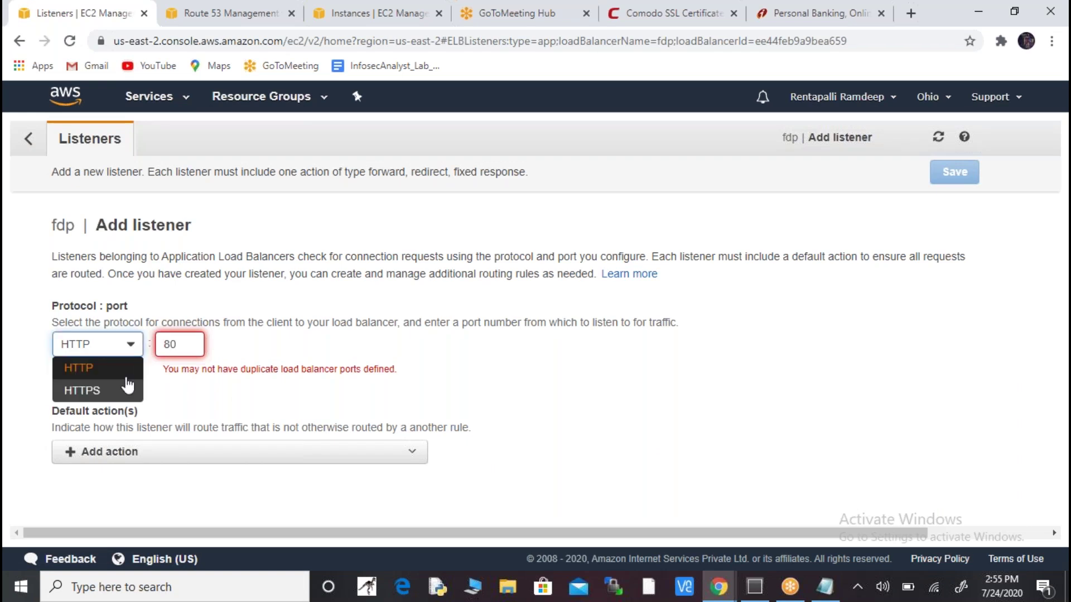
{"action": "left_click", "coordinate": [116, 391]}
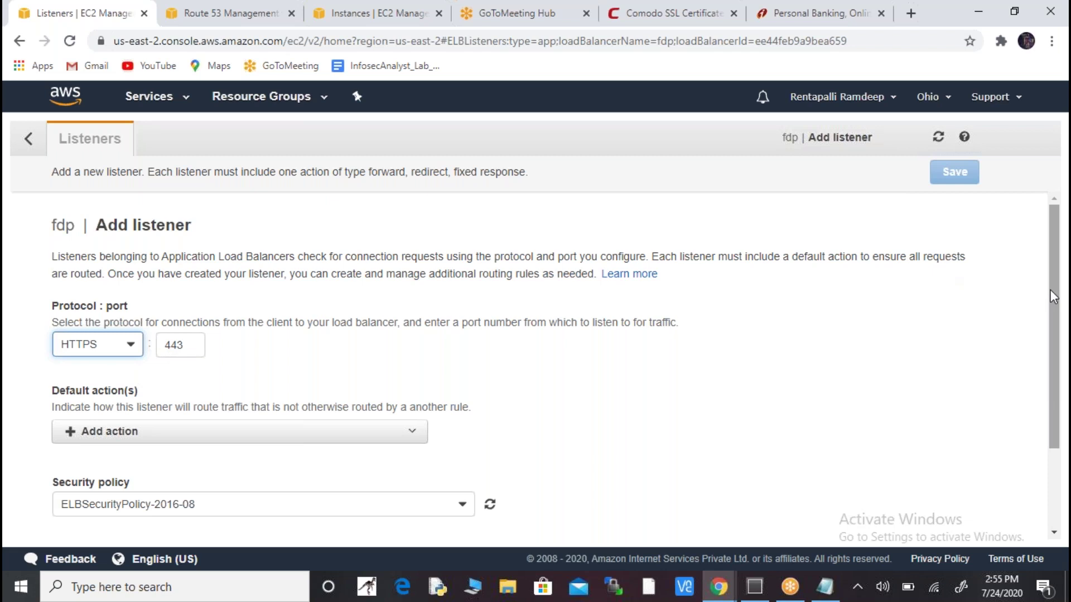
{"action": "left_click_drag", "start_coordinate": [1051, 290], "coordinate": [1048, 331]}
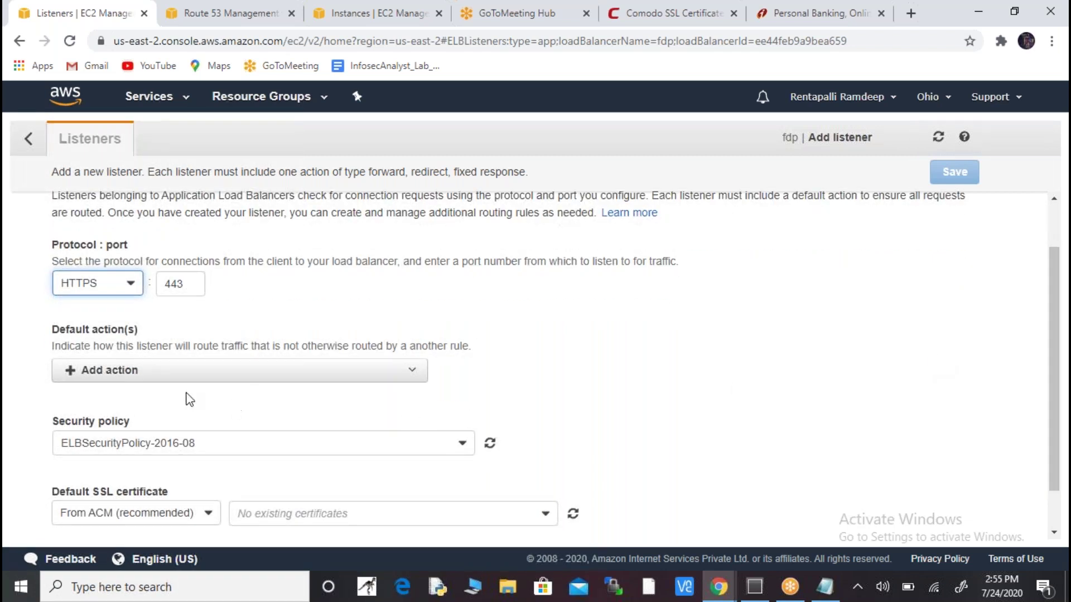
- Add a default Forward to action targeting the sslcert target group and confirm it
{"action": "left_click", "coordinate": [163, 379]}
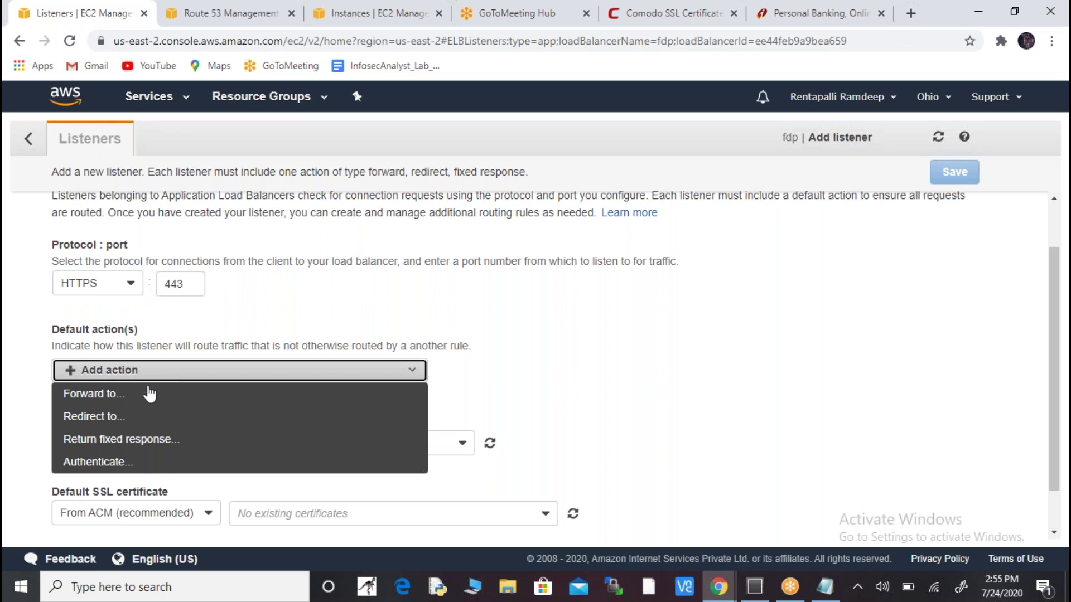
{"action": "left_click", "coordinate": [114, 399]}
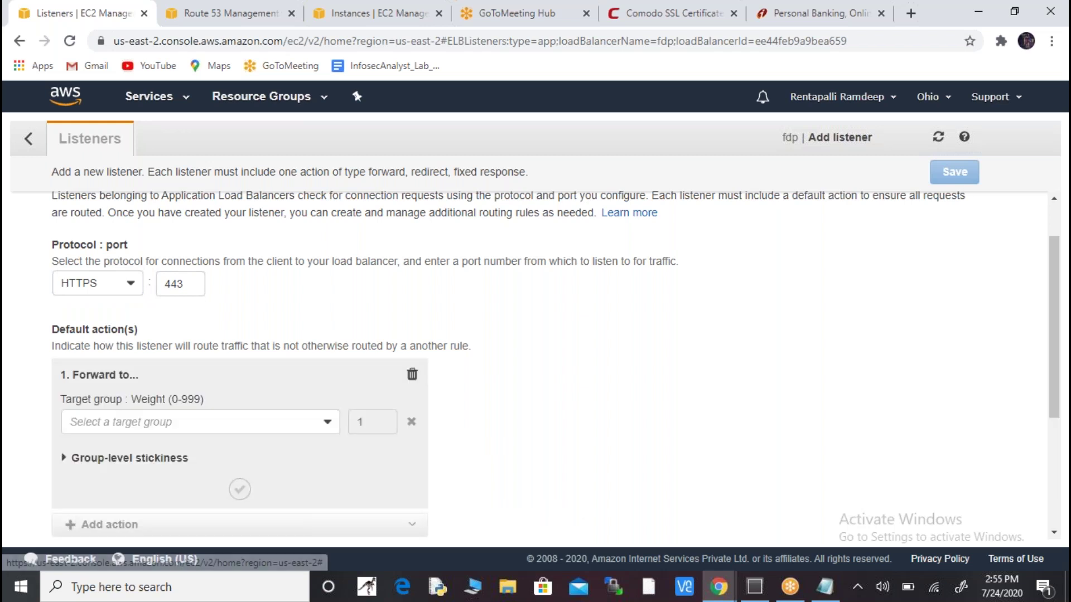
{"action": "left_click", "coordinate": [318, 429]}
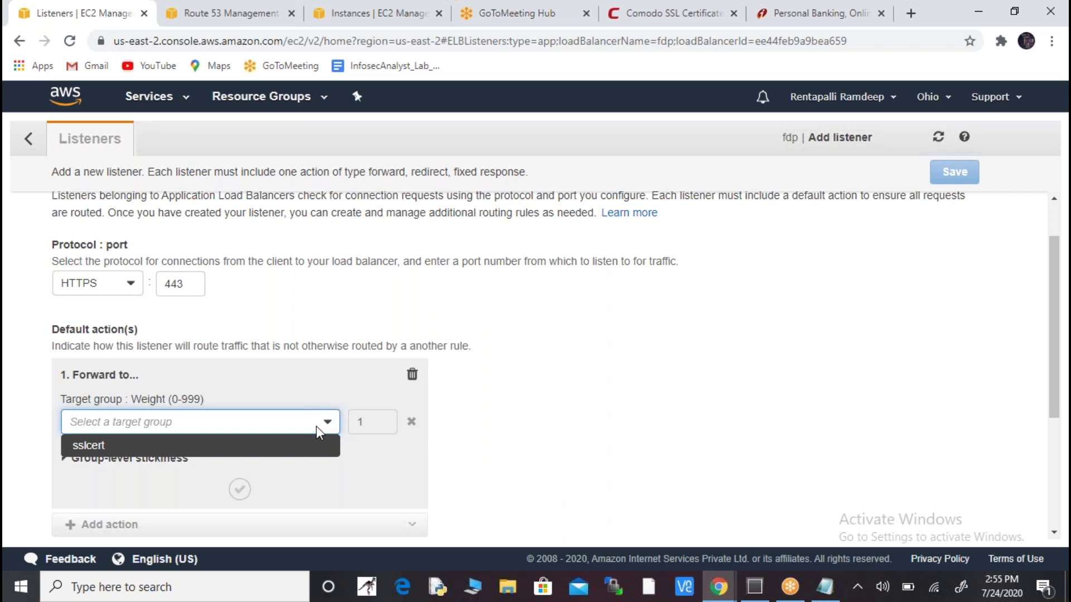
{"action": "left_click", "coordinate": [262, 446]}
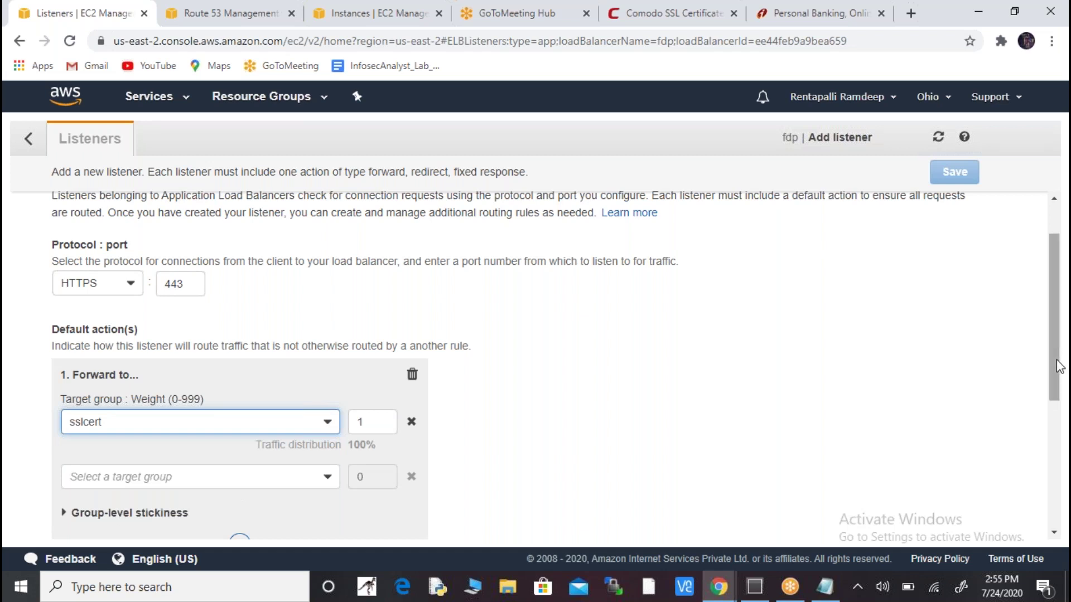
{"action": "left_click_drag", "start_coordinate": [1056, 367], "coordinate": [1054, 431]}
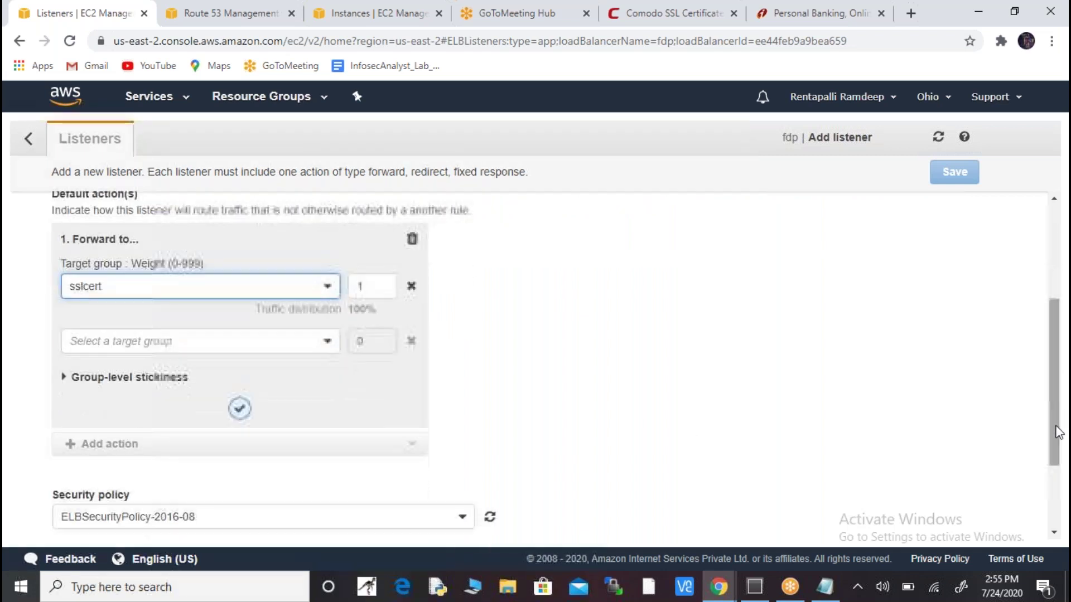
{"action": "left_click", "coordinate": [240, 410]}
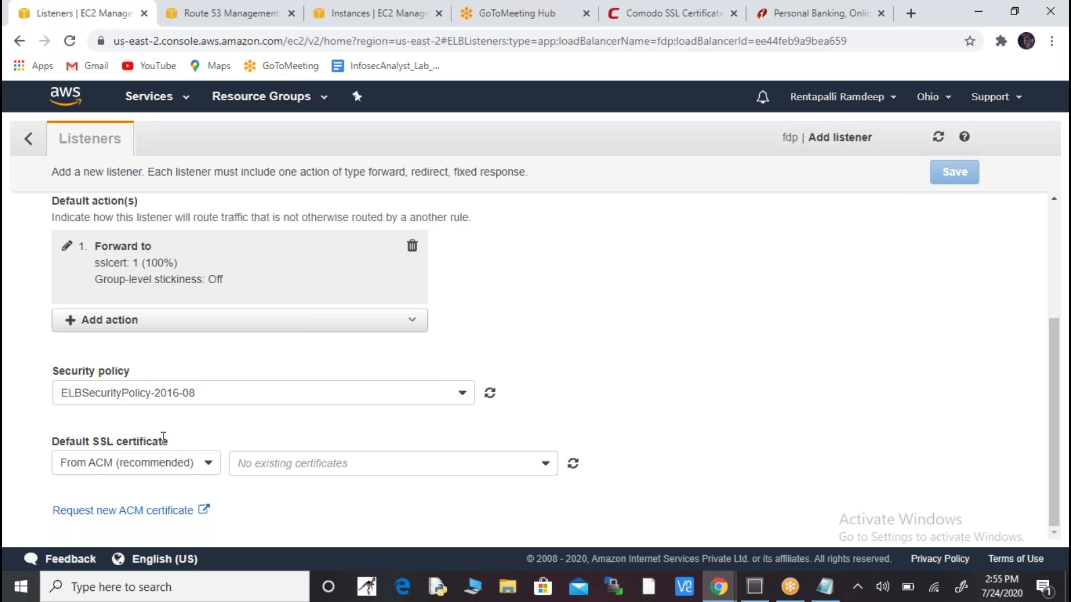
- Choose security policy ELBSecurityPolicy-FS-2018-06, review certificate source options, then check Comodo SSL prices
{"action": "left_click", "coordinate": [267, 393]}
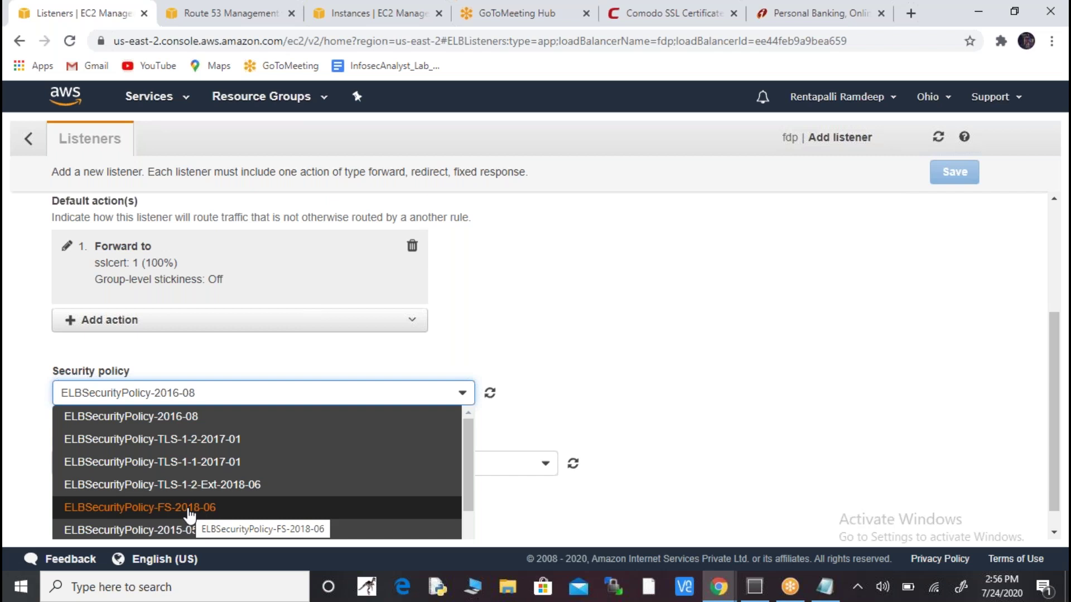
{"action": "left_click", "coordinate": [189, 507]}
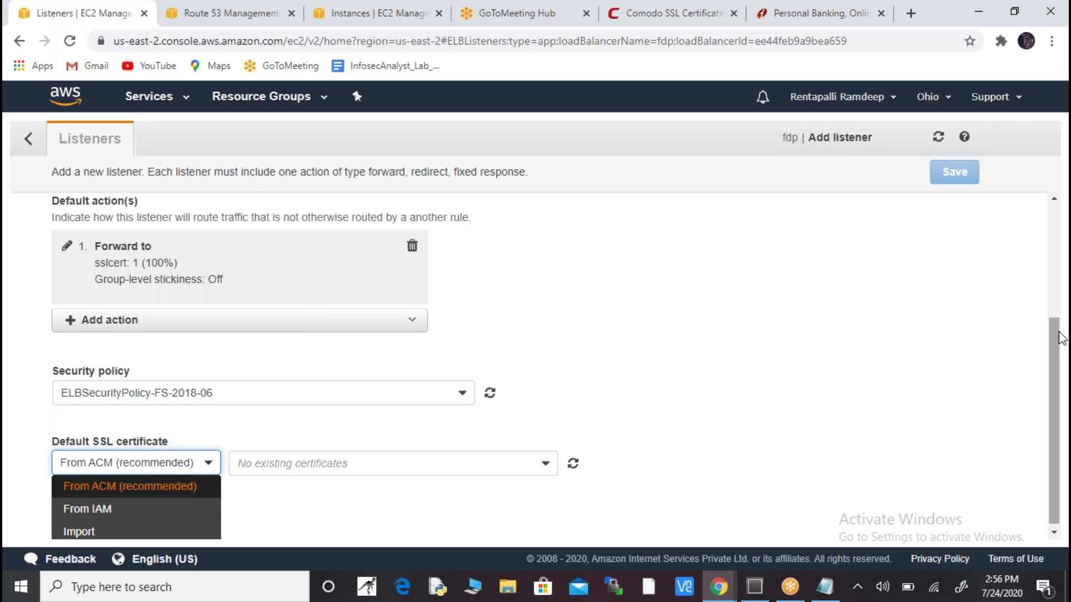
{"action": "left_click", "coordinate": [1058, 346]}
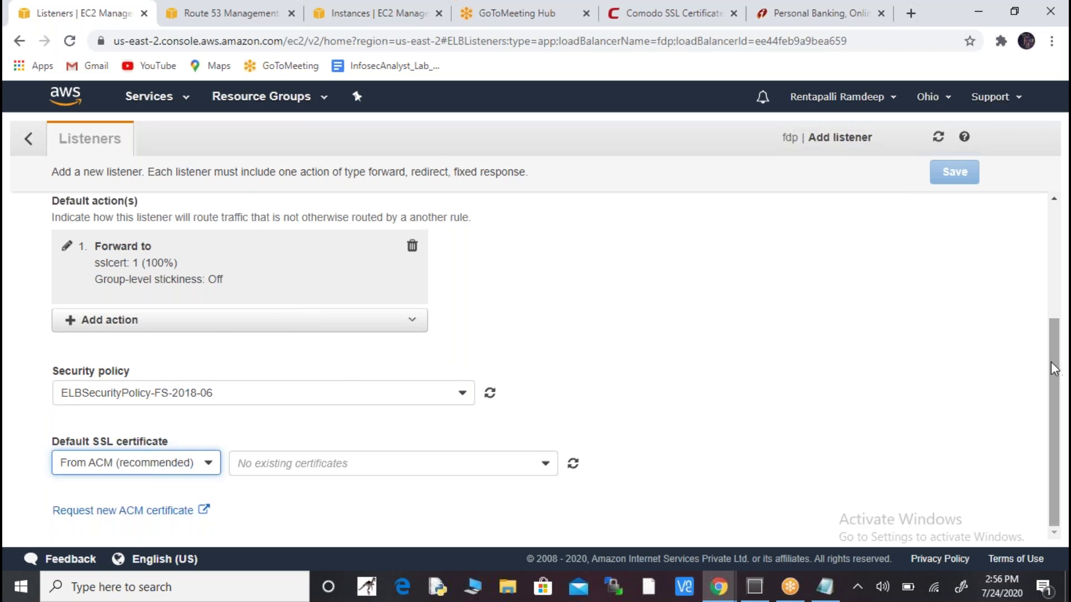
{"action": "left_click", "coordinate": [208, 474]}
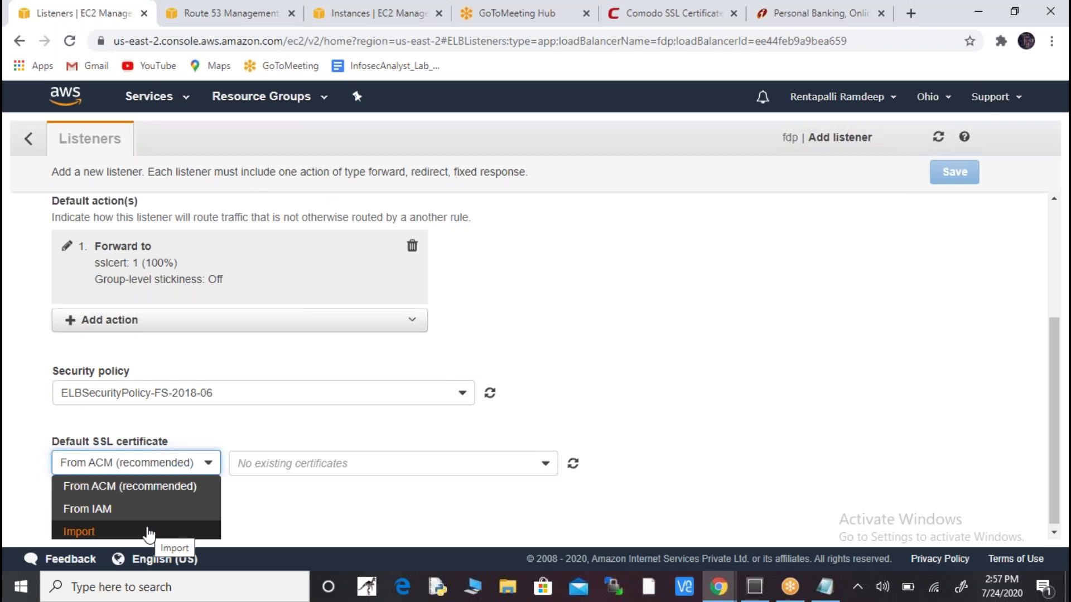
{"action": "left_click", "coordinate": [669, 26]}
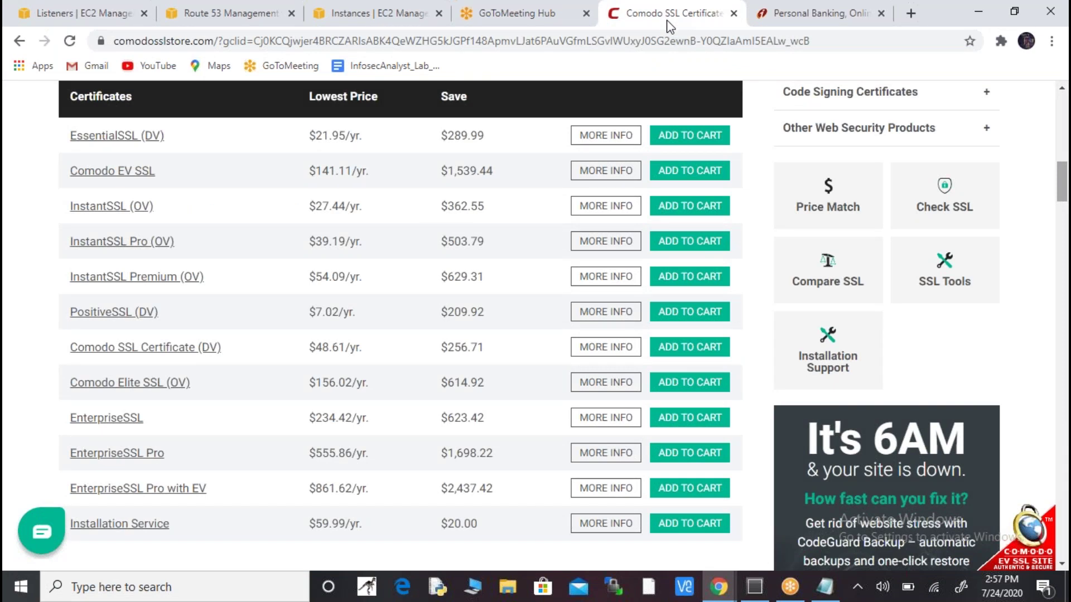
- Go back to the listener form, then browse the EC2 tab's services catalogue down to Certificate Manager
{"action": "left_click", "coordinate": [90, 15]}
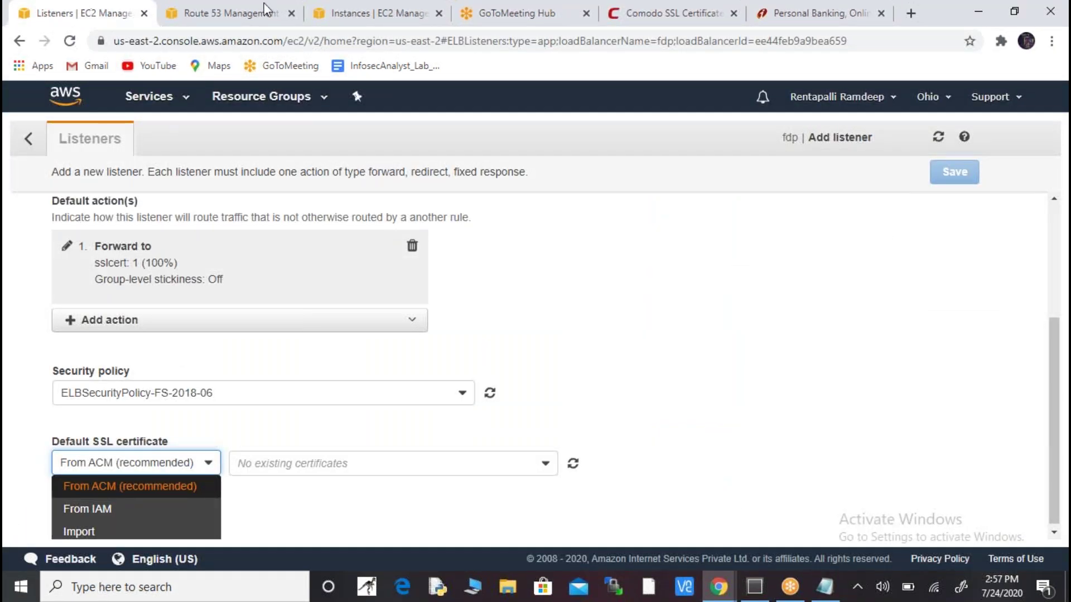
{"action": "left_click", "coordinate": [359, 21]}
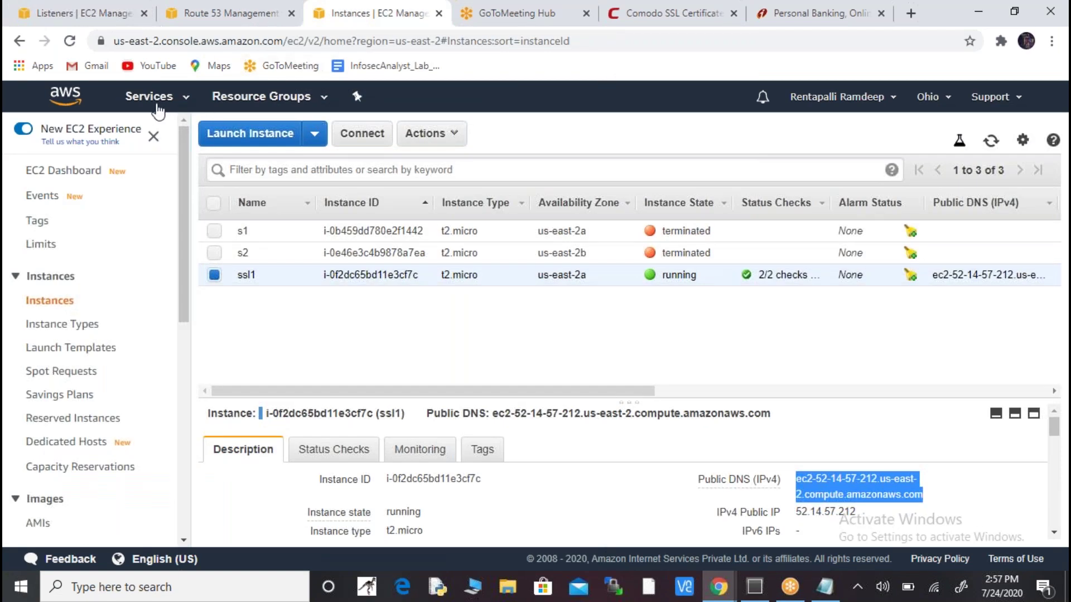
{"action": "left_click", "coordinate": [167, 104]}
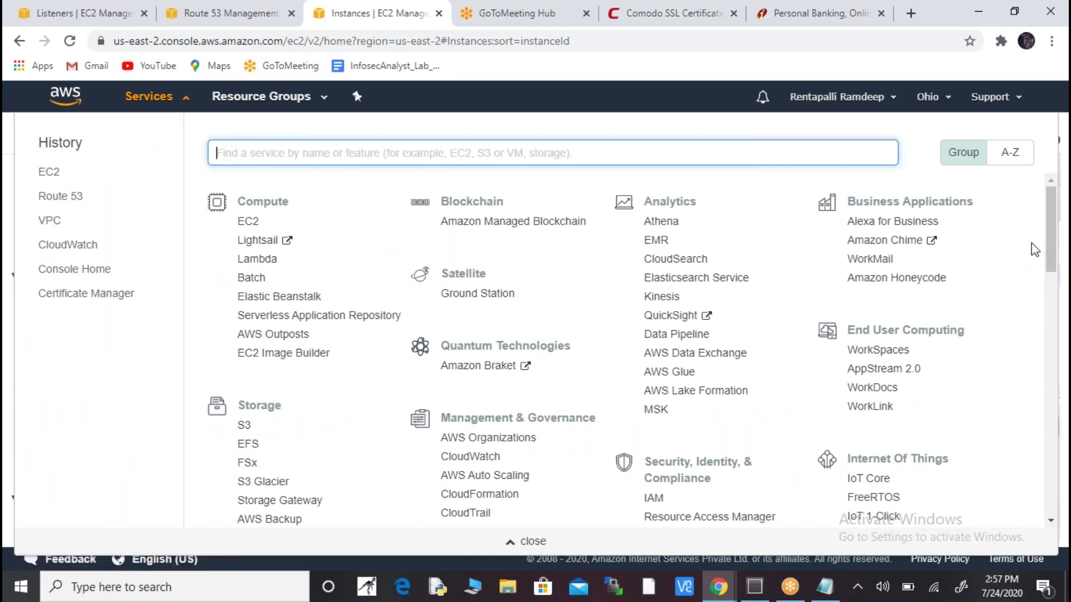
{"action": "left_click_drag", "start_coordinate": [1053, 246], "coordinate": [1053, 258]}
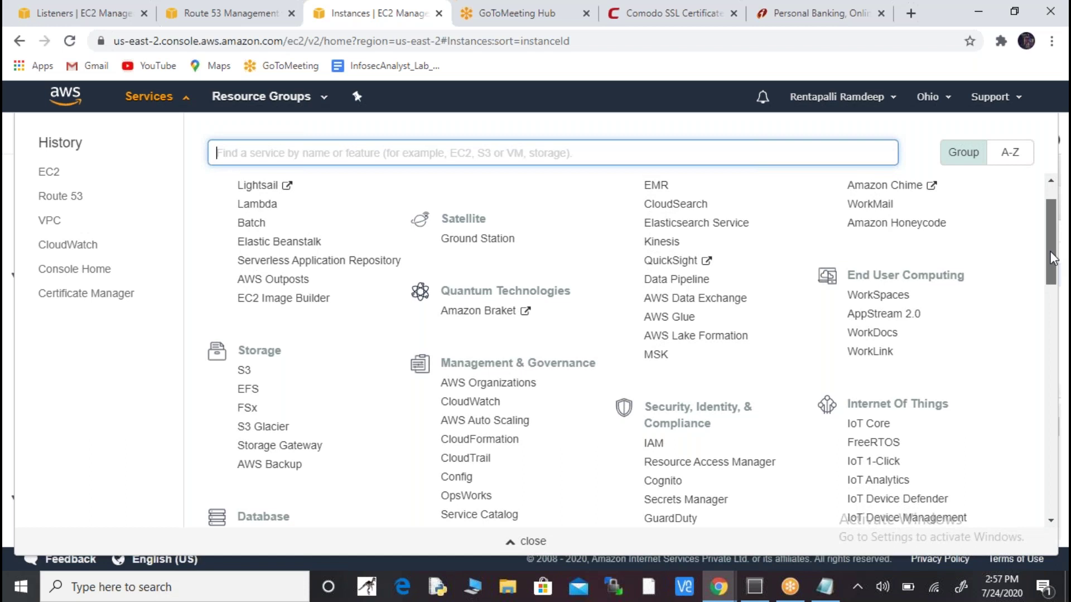
{"action": "scroll", "coordinate": [678, 333], "scroll_direction": "down", "scroll_amount": 2}
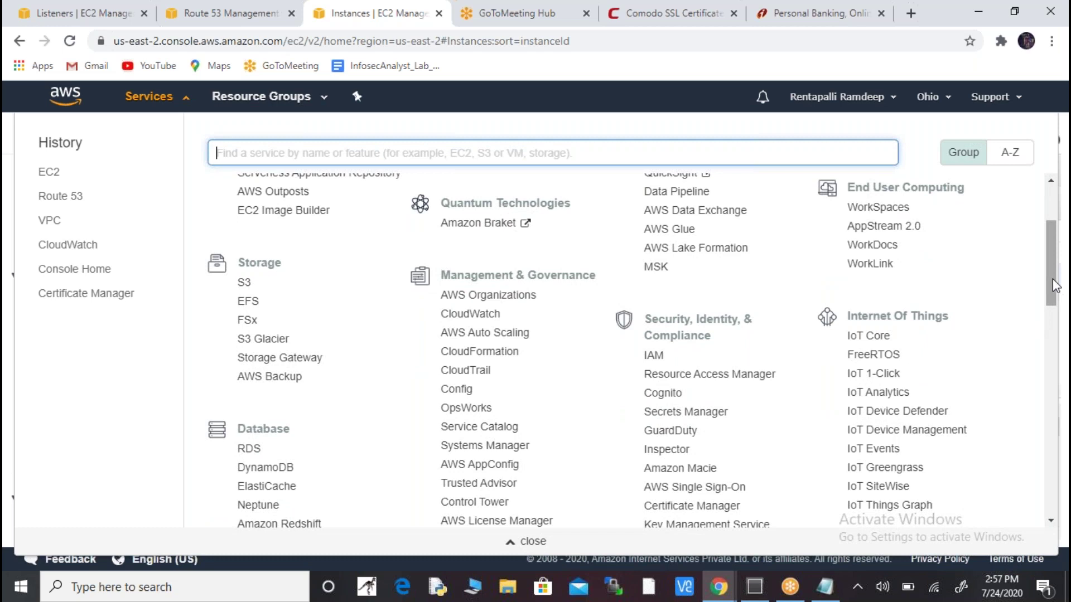
{"action": "left_click_drag", "start_coordinate": [1055, 285], "coordinate": [1052, 300]}
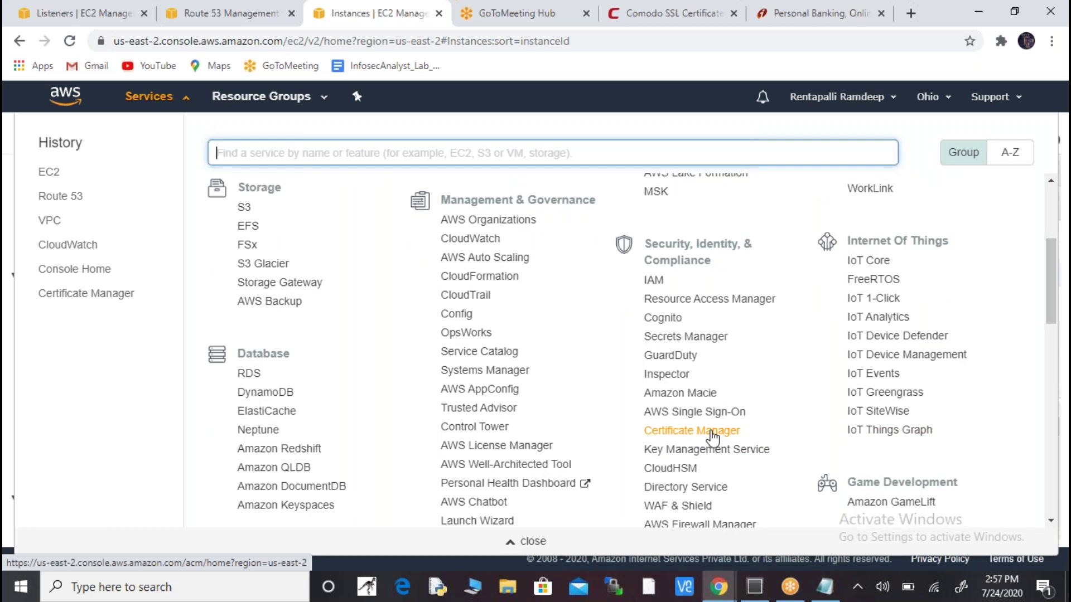
- Open Certificate Manager and start provisioning a public certificate, then glance at the nginx test page
{"action": "left_click", "coordinate": [711, 433]}
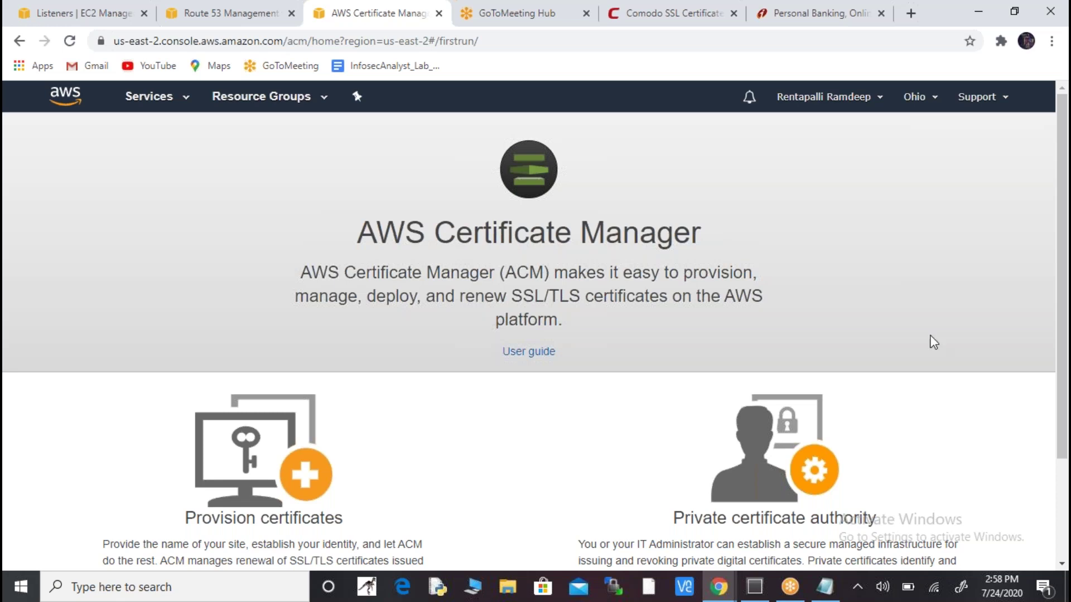
{"action": "left_click_drag", "start_coordinate": [1065, 289], "coordinate": [1067, 366]}
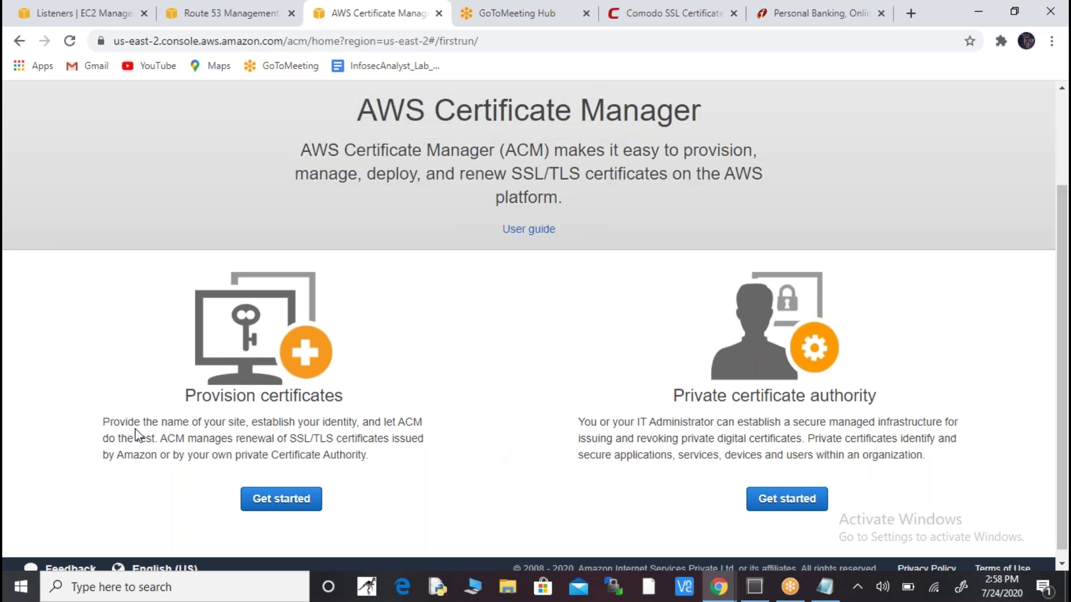
{"action": "left_click_drag", "start_coordinate": [107, 420], "coordinate": [308, 453]}
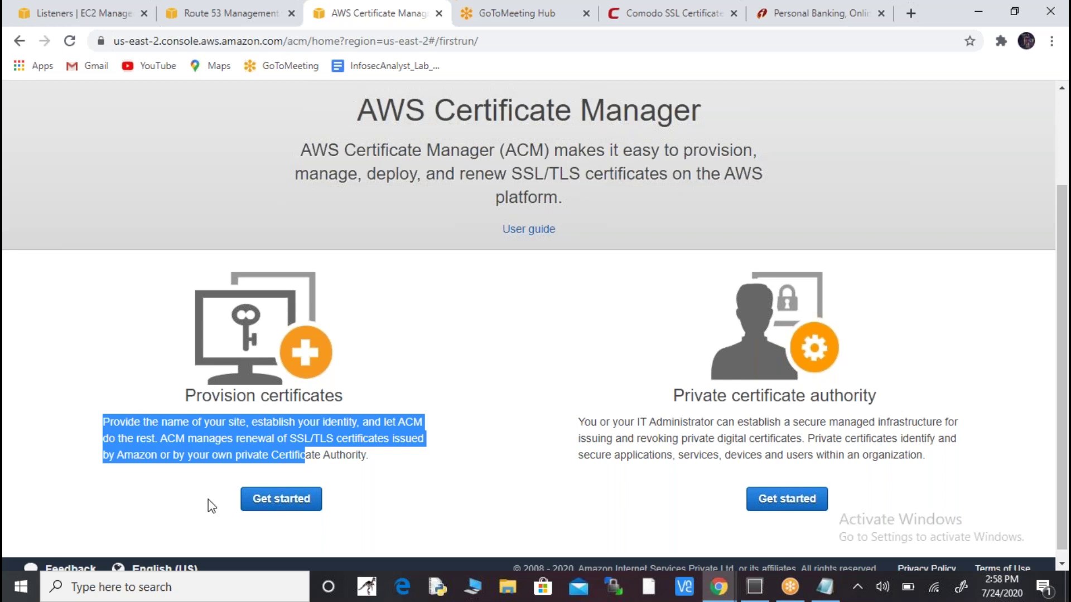
{"action": "left_click", "coordinate": [282, 505]}
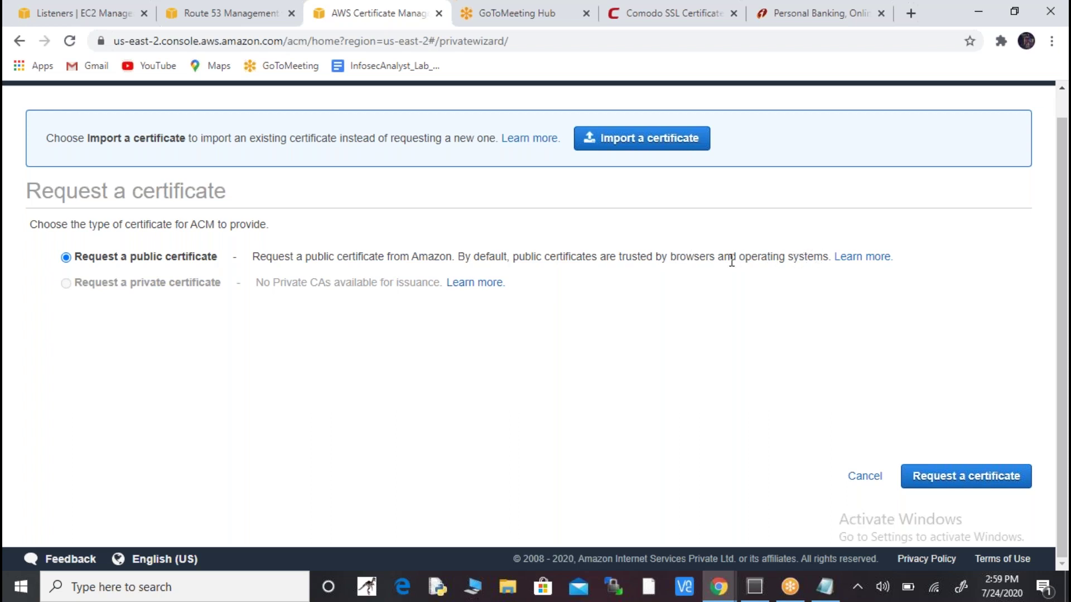
{"action": "key", "text": "alt+Tab"}
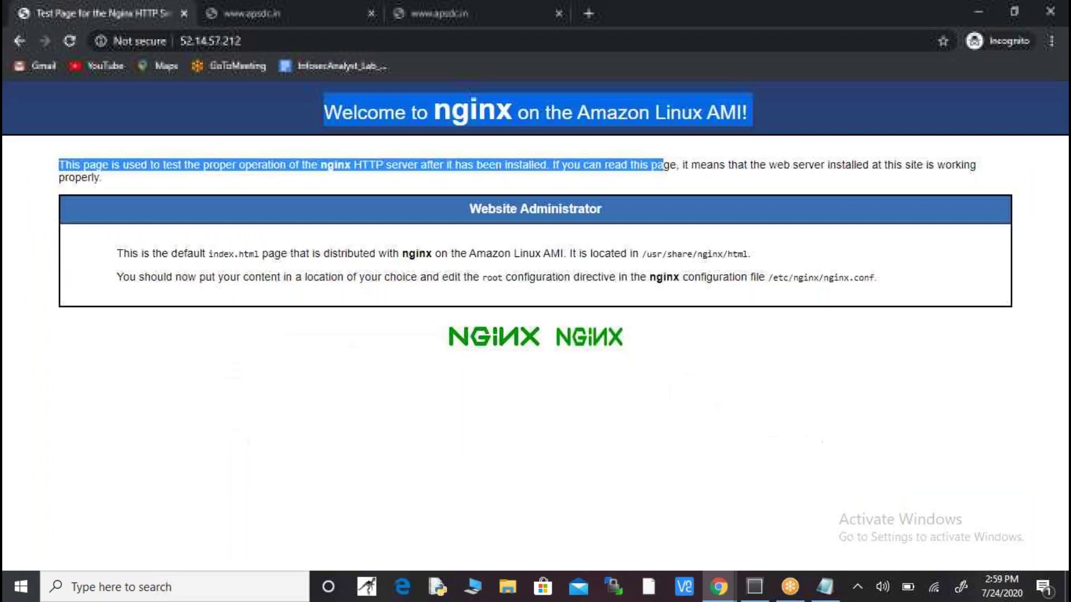
- Switch from the incognito nginx page back to the certificate request page in Chrome
{"action": "key", "text": "alt+Tab"}
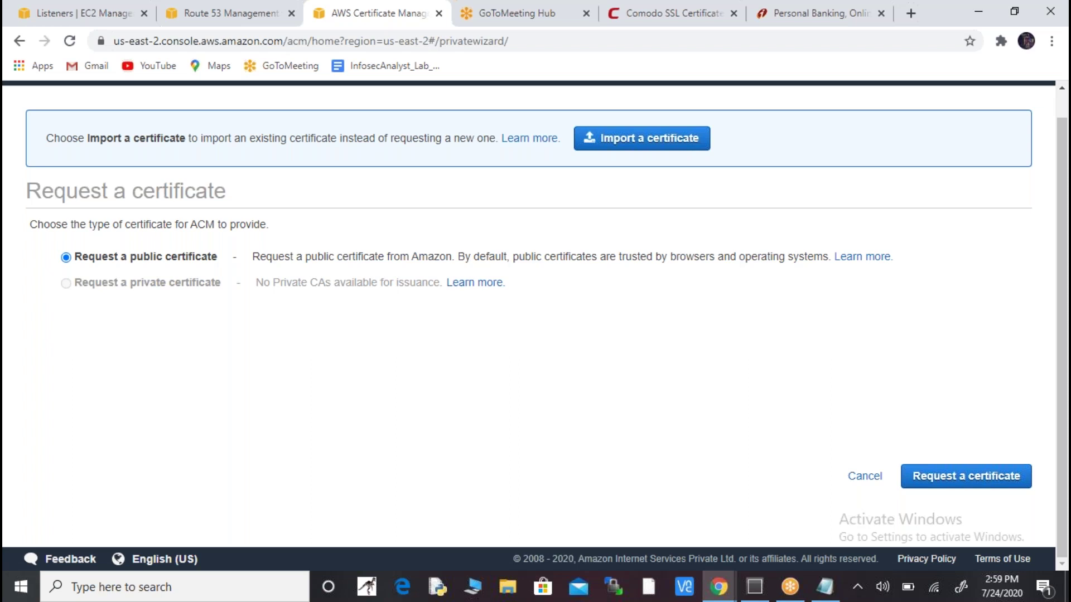
- Request a public certificate and enter the wildcard domain name *.apsdc.in
{"action": "left_click", "coordinate": [996, 479]}
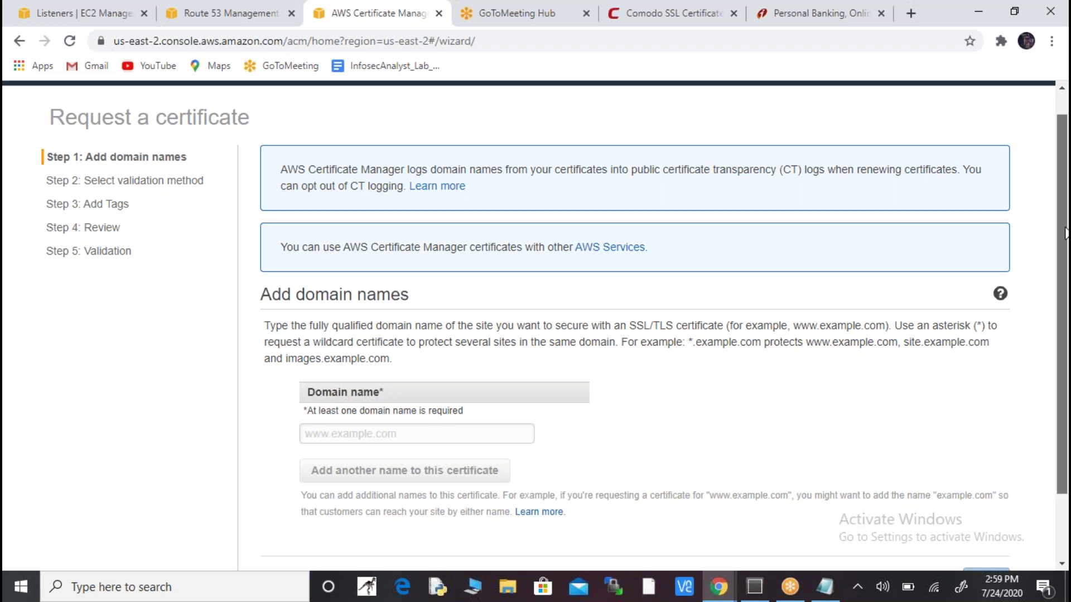
{"action": "left_click_drag", "start_coordinate": [1065, 233], "coordinate": [1066, 265]}
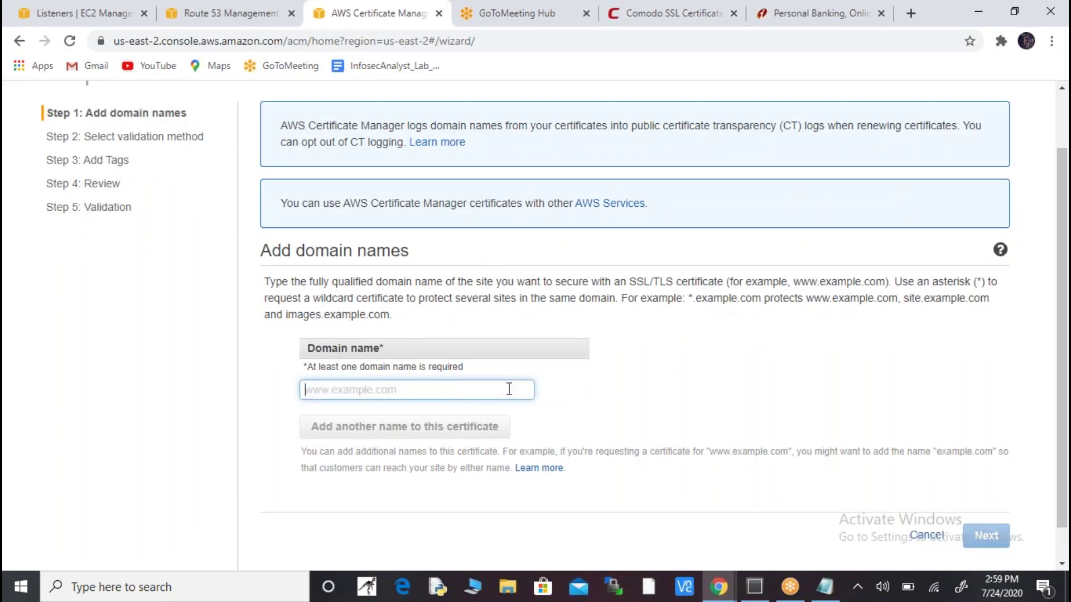
{"action": "type", "text": "*.apsdc.in"}
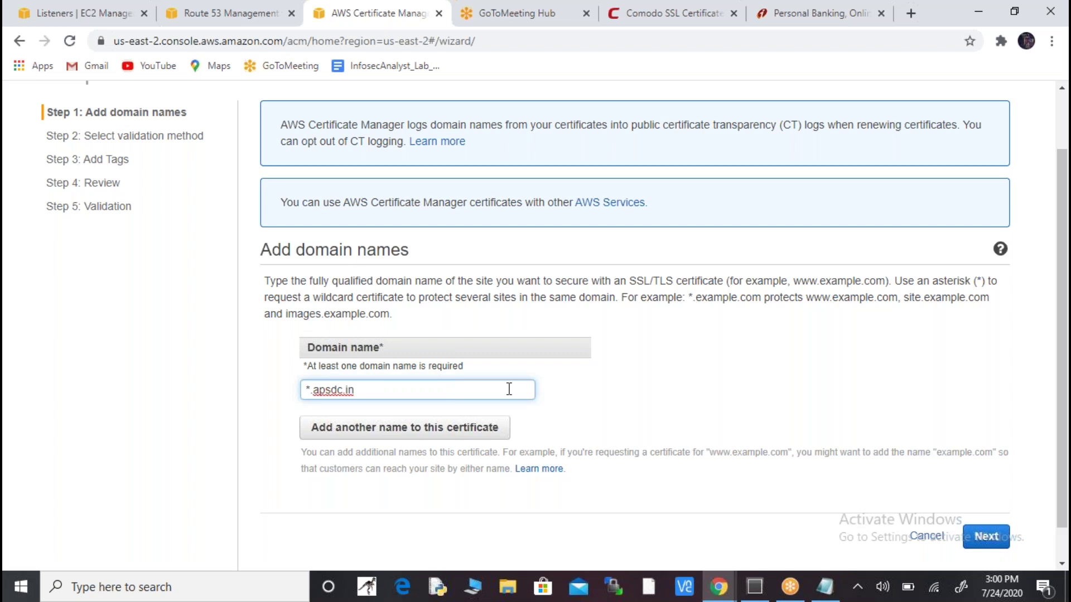
- Keep DNS validation, add no tags, and advance to the review step
{"action": "left_click", "coordinate": [988, 539]}
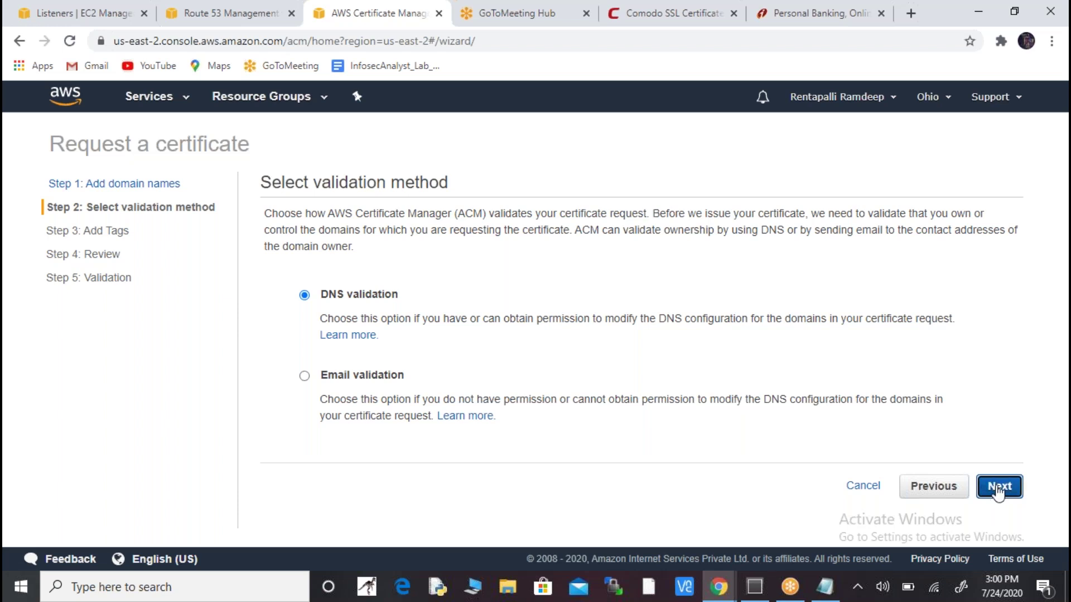
{"action": "left_click", "coordinate": [998, 487]}
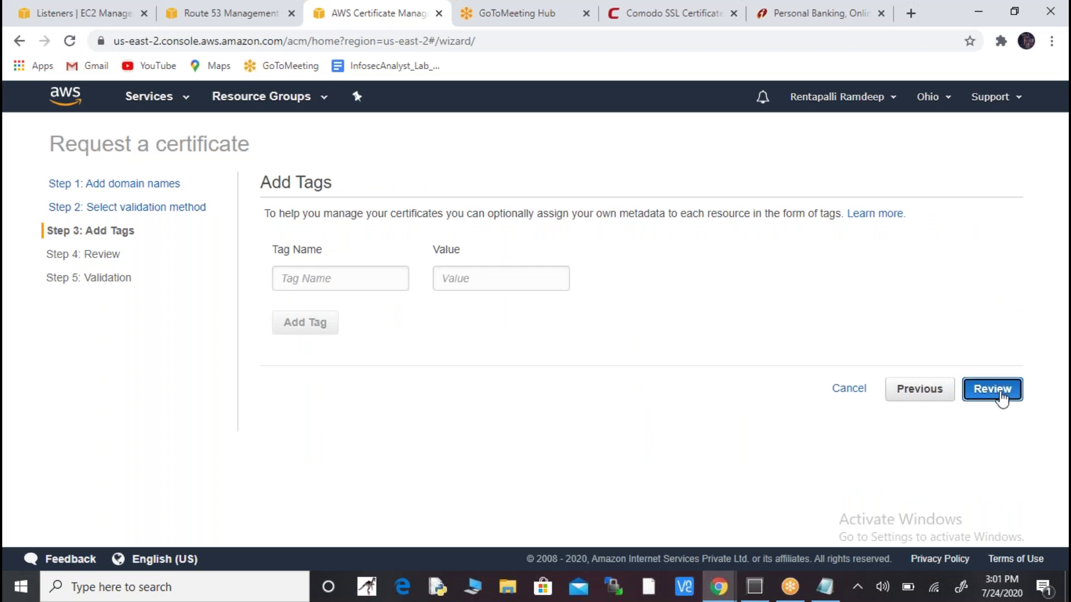
{"action": "left_click", "coordinate": [1001, 395]}
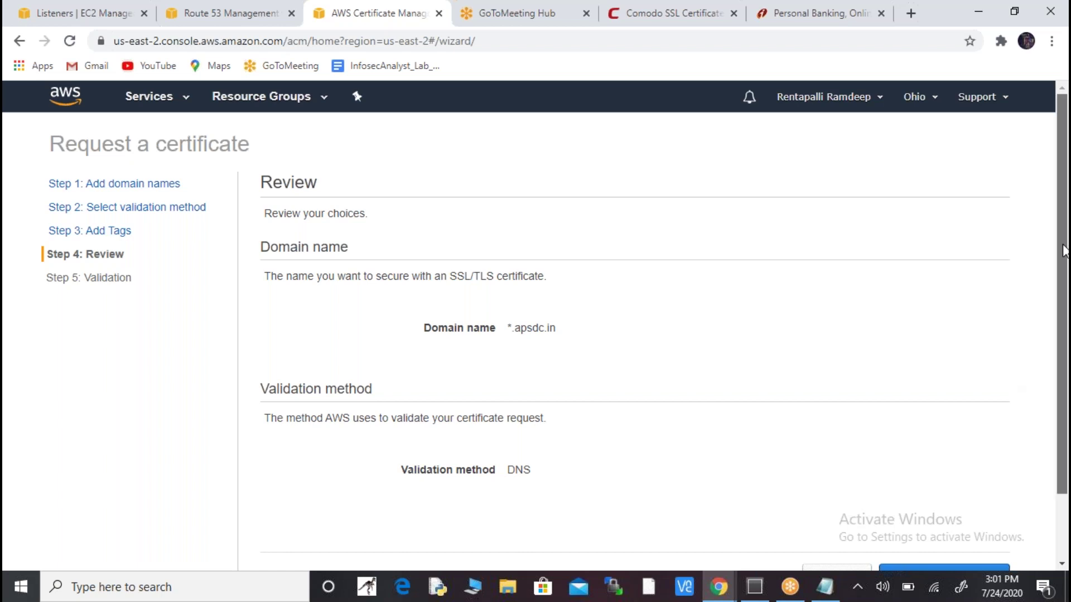
- Confirm and submit the certificate request for *.apsdc.in
{"action": "scroll", "coordinate": [1062, 355], "scroll_direction": "down", "scroll_amount": 2}
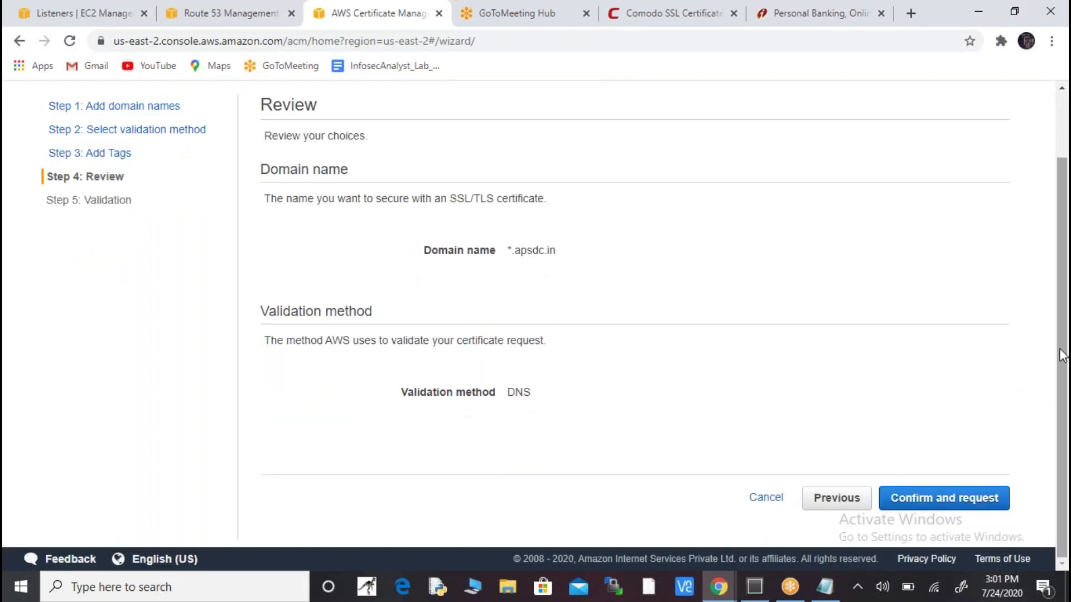
{"action": "left_click", "coordinate": [973, 502]}
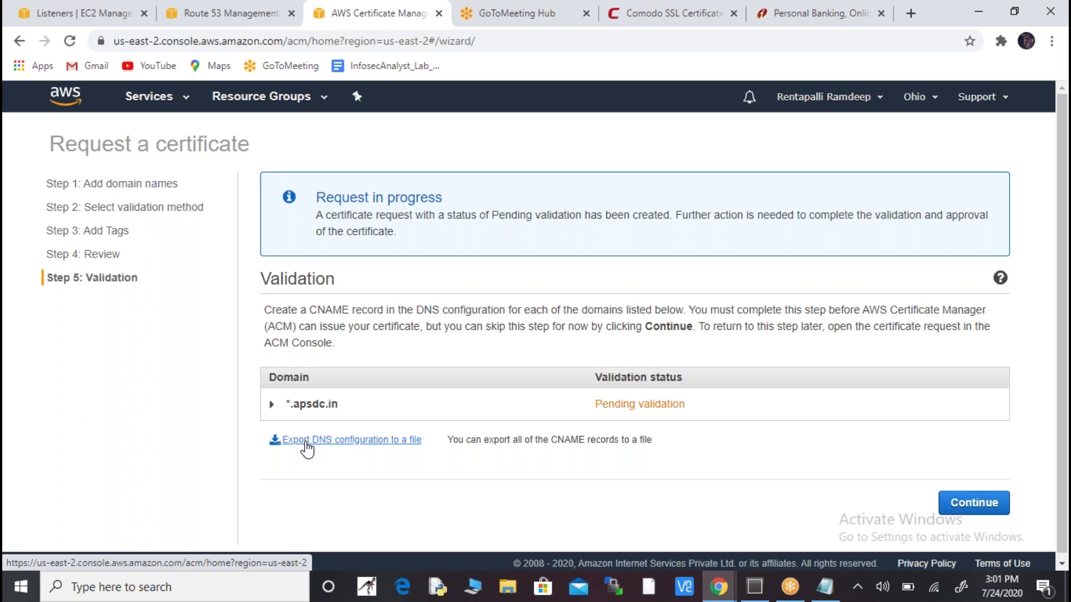
- Export the DNS validation records and open the DNS_Configuration CSV in Excel
{"action": "left_click", "coordinate": [306, 442]}
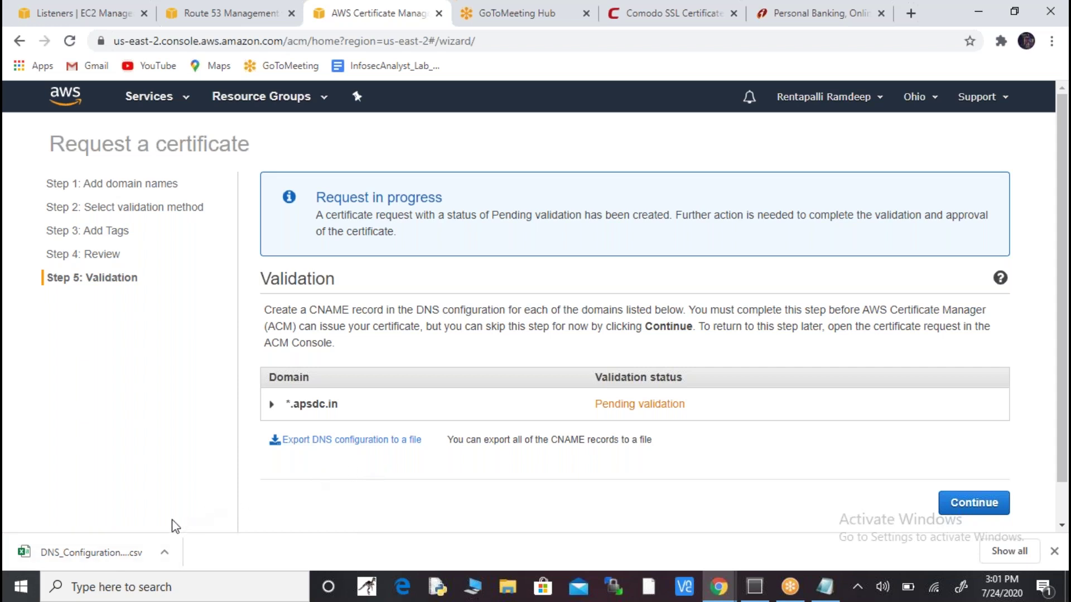
{"action": "left_click", "coordinate": [125, 551]}
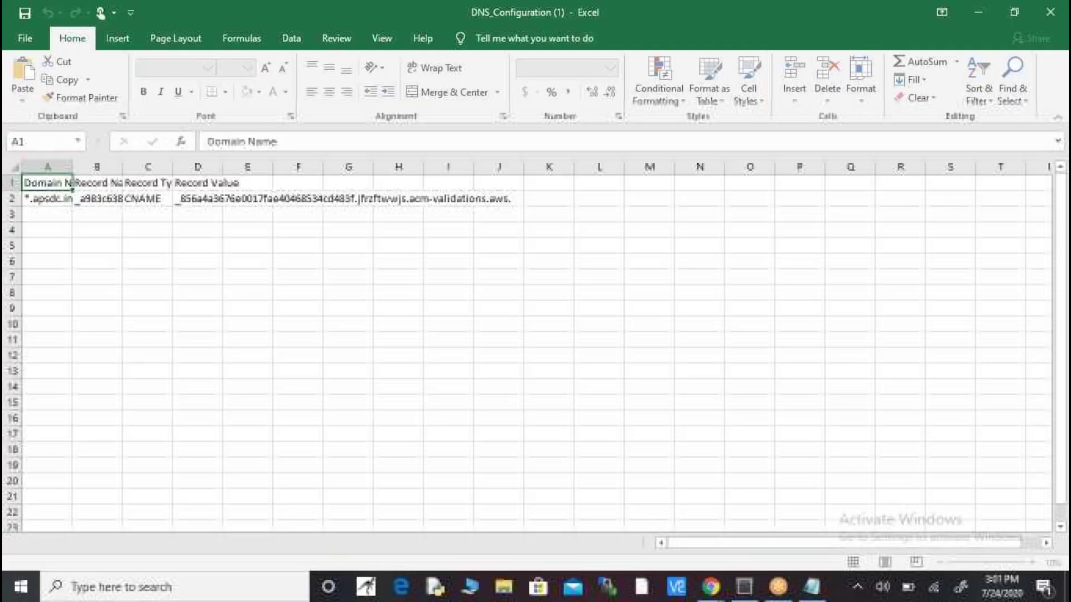
- Autofit columns B, C and D of DNS_Configuration to show the full record name, type and value
{"action": "left_click", "coordinate": [47, 199]}
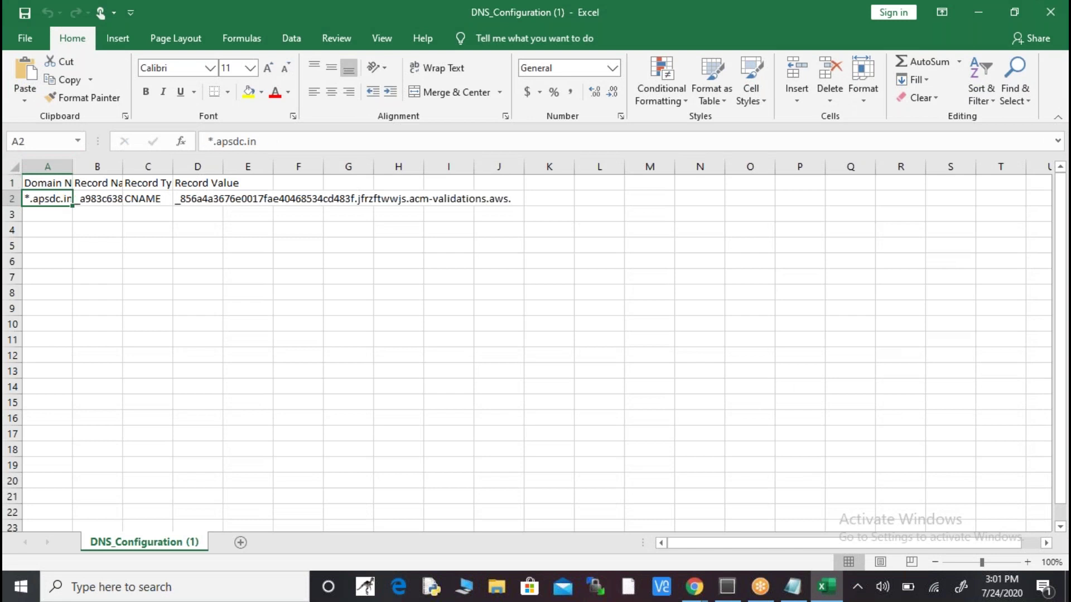
{"action": "key", "text": "Right"}
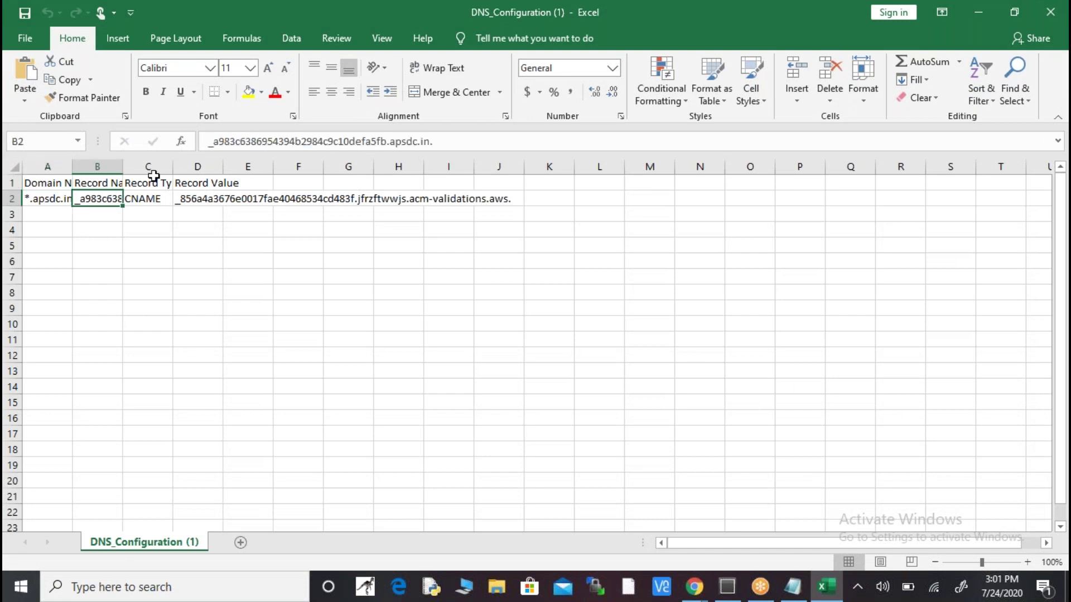
{"action": "double_click", "coordinate": [126, 166]}
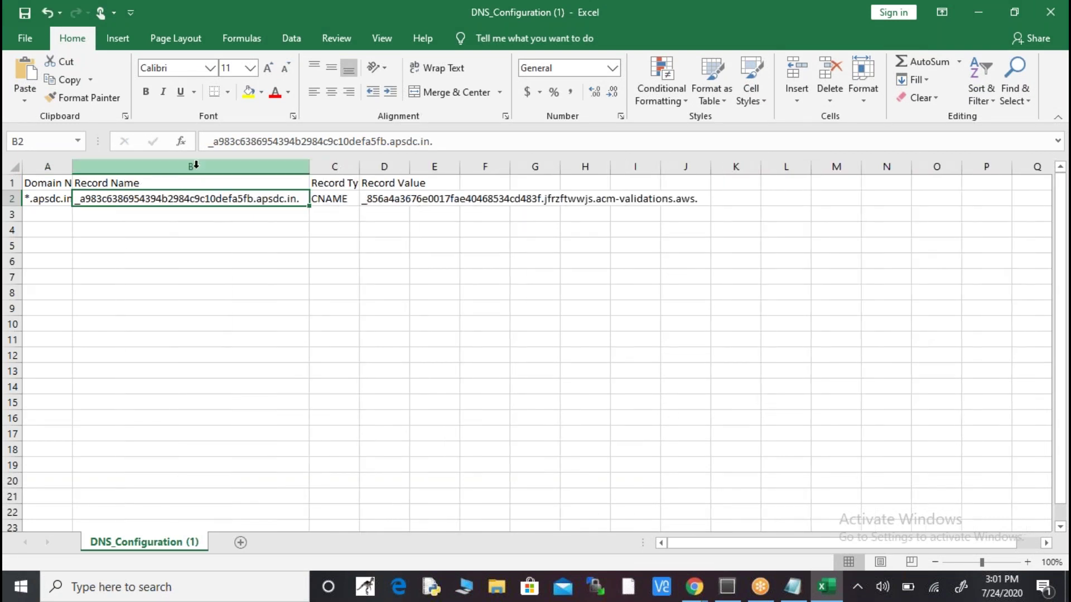
{"action": "double_click", "coordinate": [359, 167]}
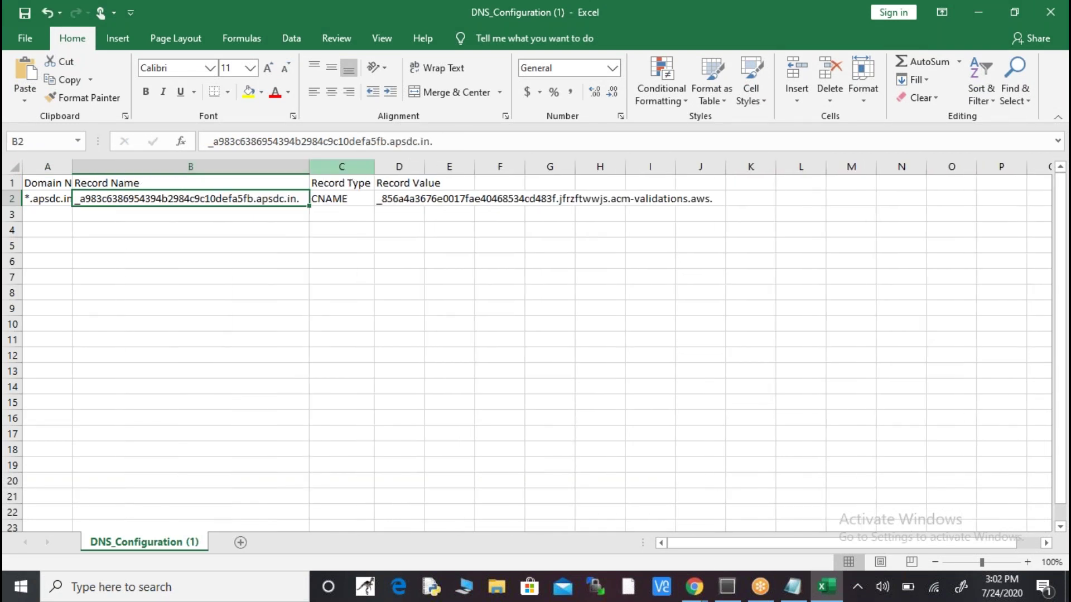
{"action": "double_click", "coordinate": [426, 165]}
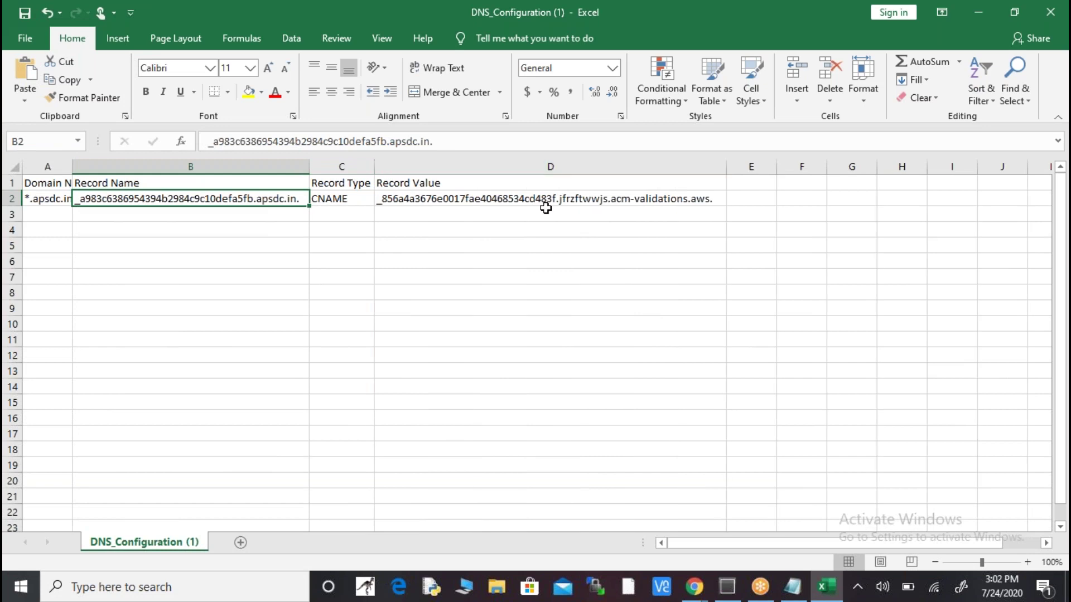
{"action": "left_click", "coordinate": [564, 199]}
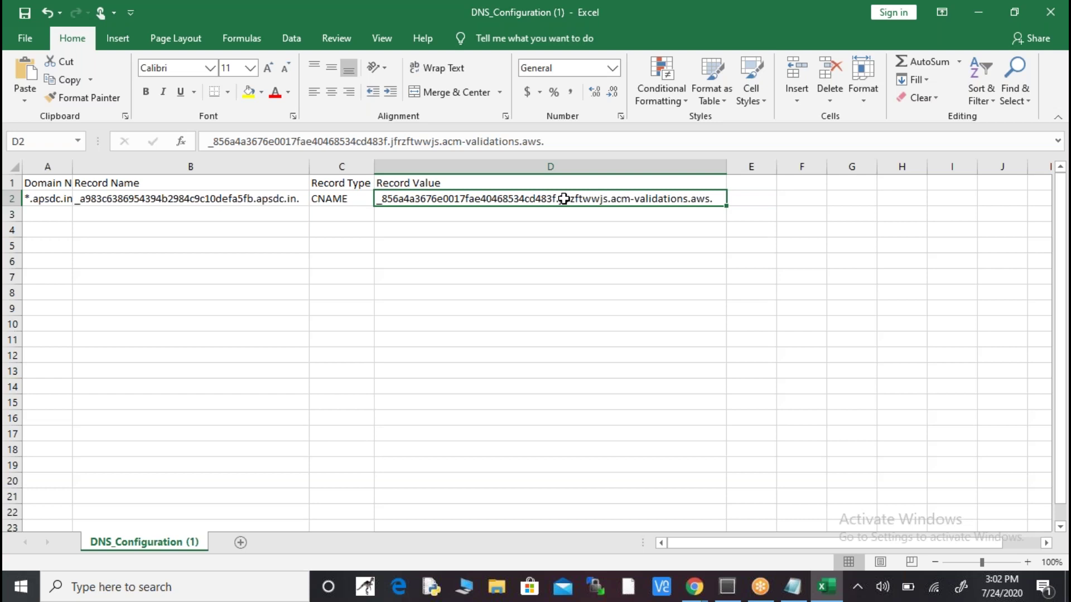
{"action": "key", "text": "alt+Tab"}
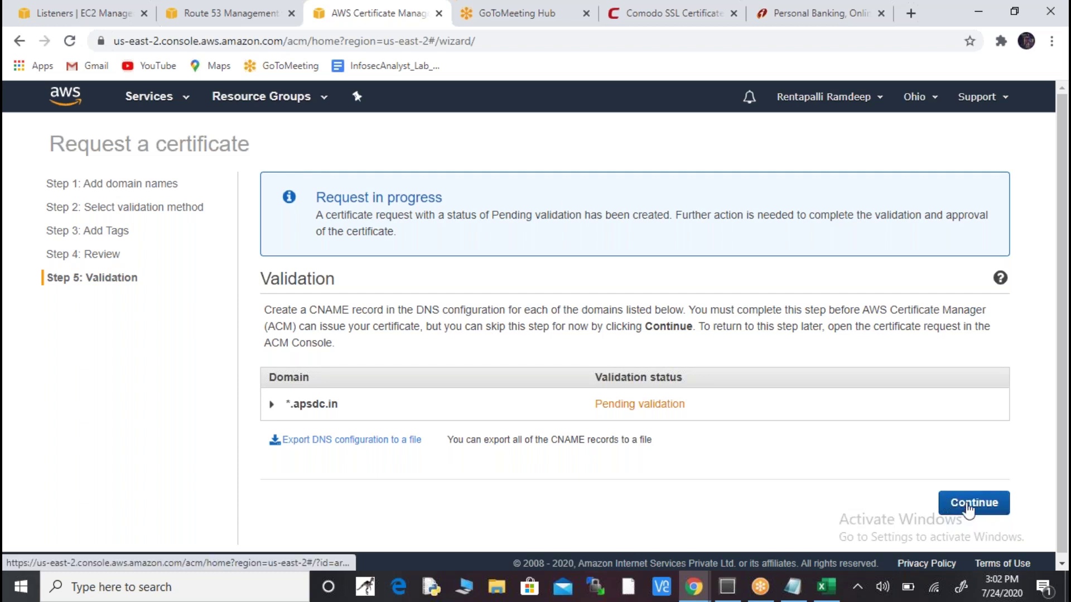
- Go to the Certificates list and refresh it several times; *.apsdc.in remains Pending validation
{"action": "left_click", "coordinate": [967, 505]}
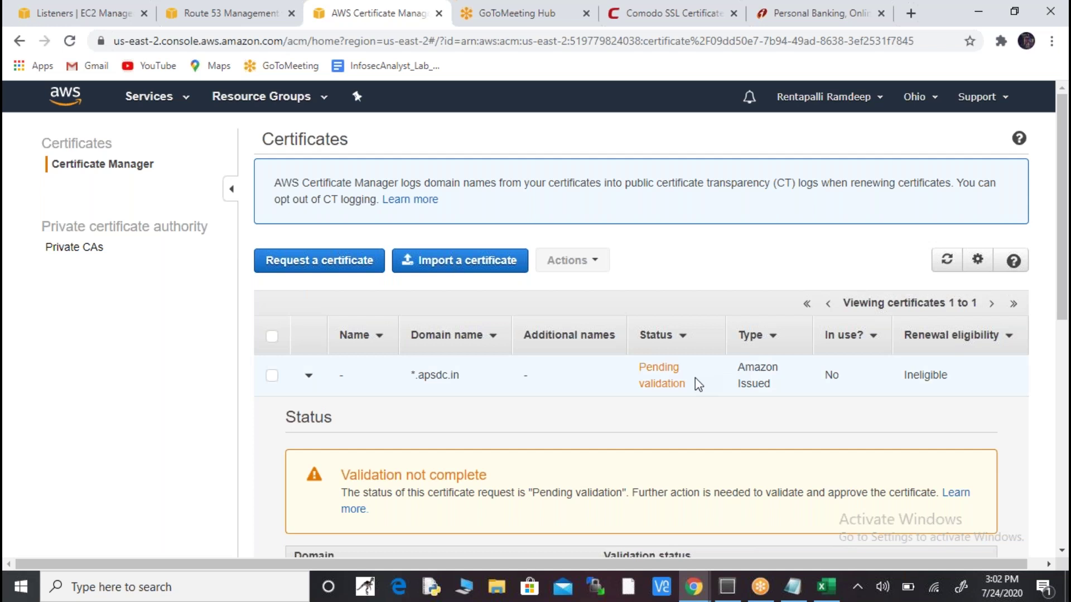
{"action": "left_click", "coordinate": [948, 261]}
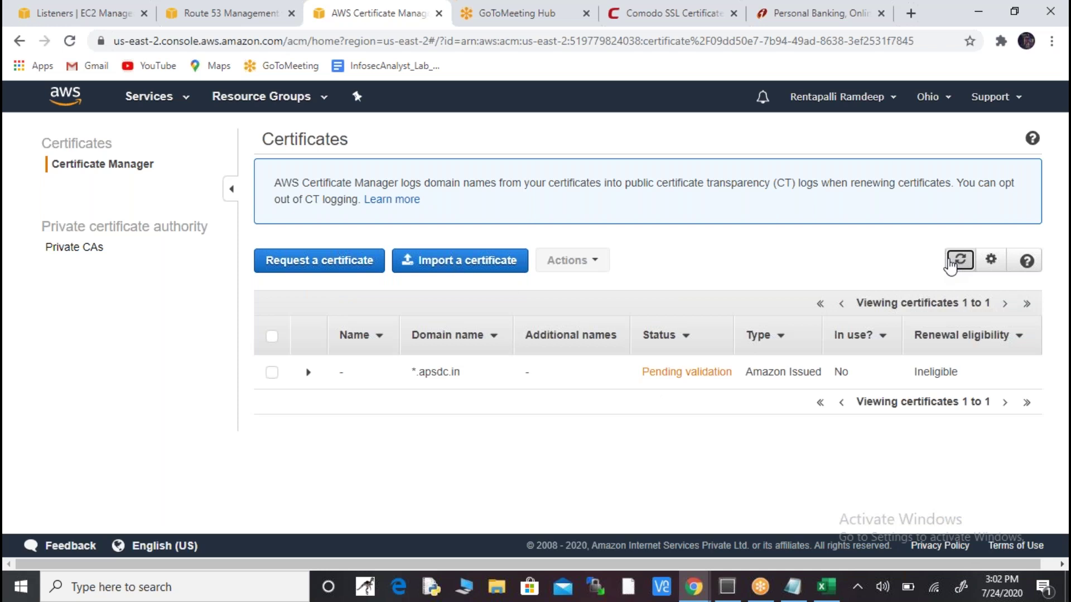
{"action": "left_click", "coordinate": [950, 261]}
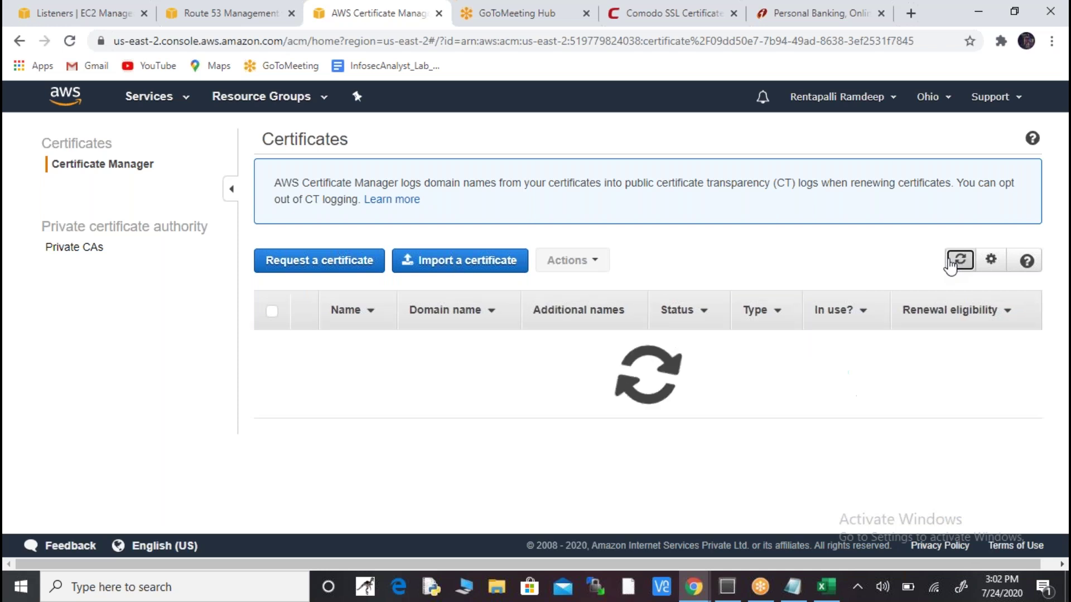
{"action": "left_click", "coordinate": [954, 264]}
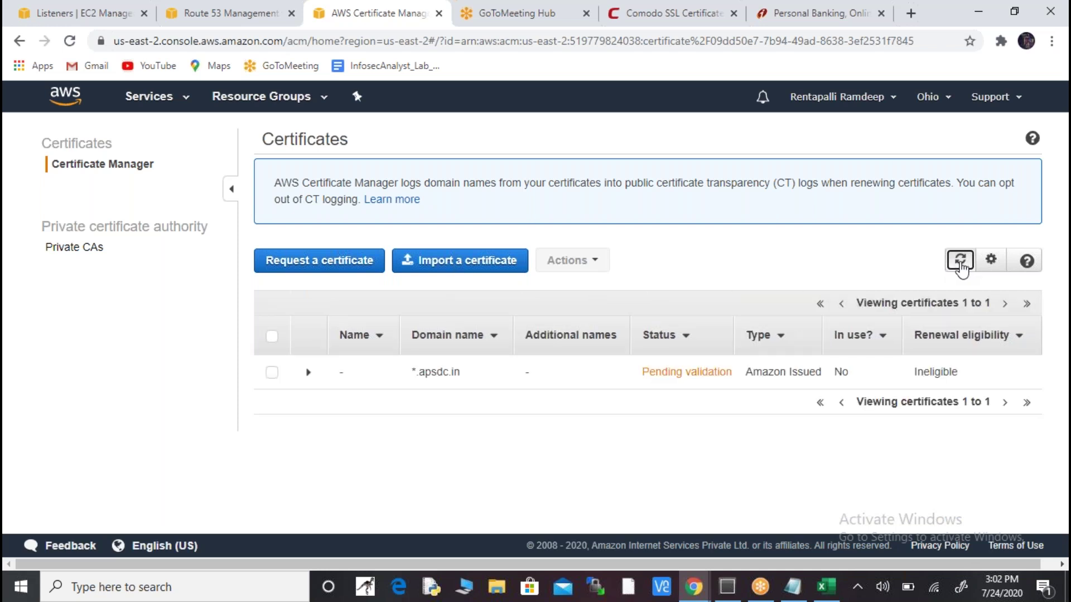
{"action": "left_click", "coordinate": [961, 262]}
- Check the record name in spreadsheet cell B2, then open the apsdc.in hosted zone in Route 53
{"action": "key", "text": "alt+Tab"}
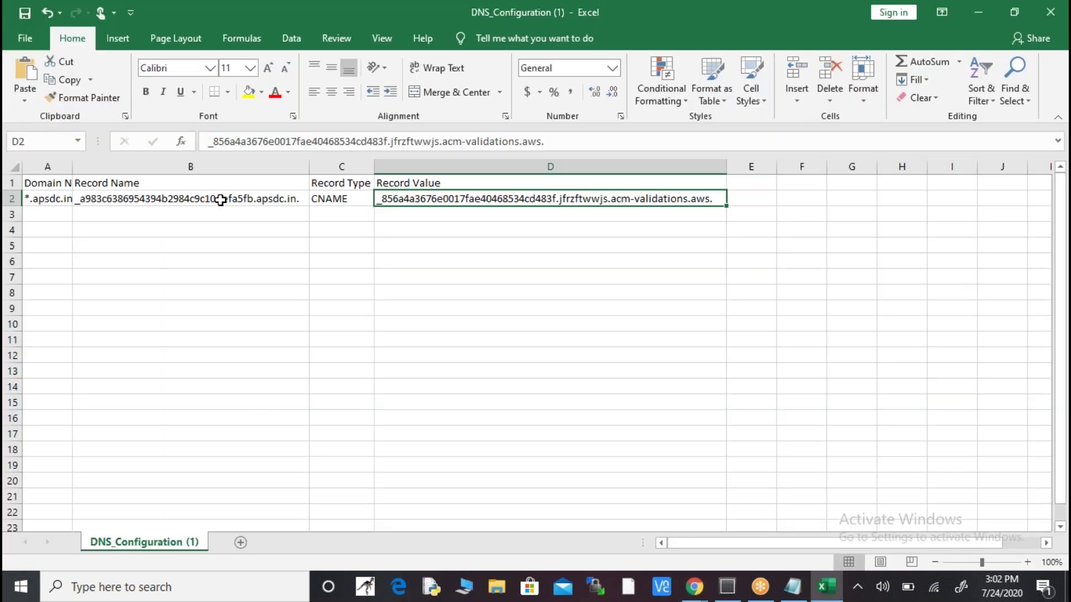
{"action": "left_click", "coordinate": [220, 199]}
{"action": "key", "text": "alt+Tab"}
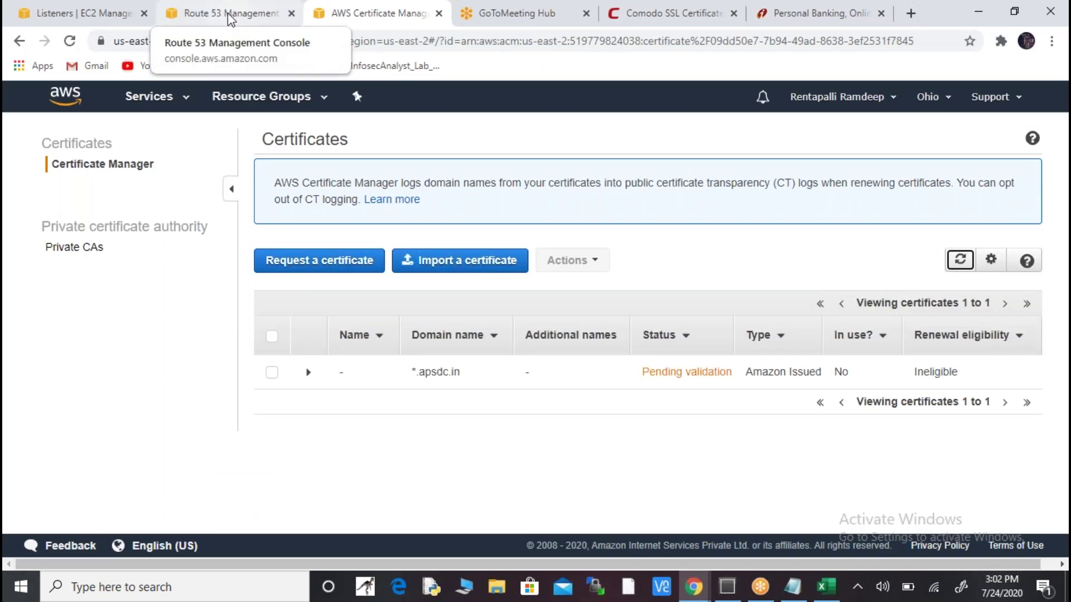
{"action": "left_click", "coordinate": [233, 21]}
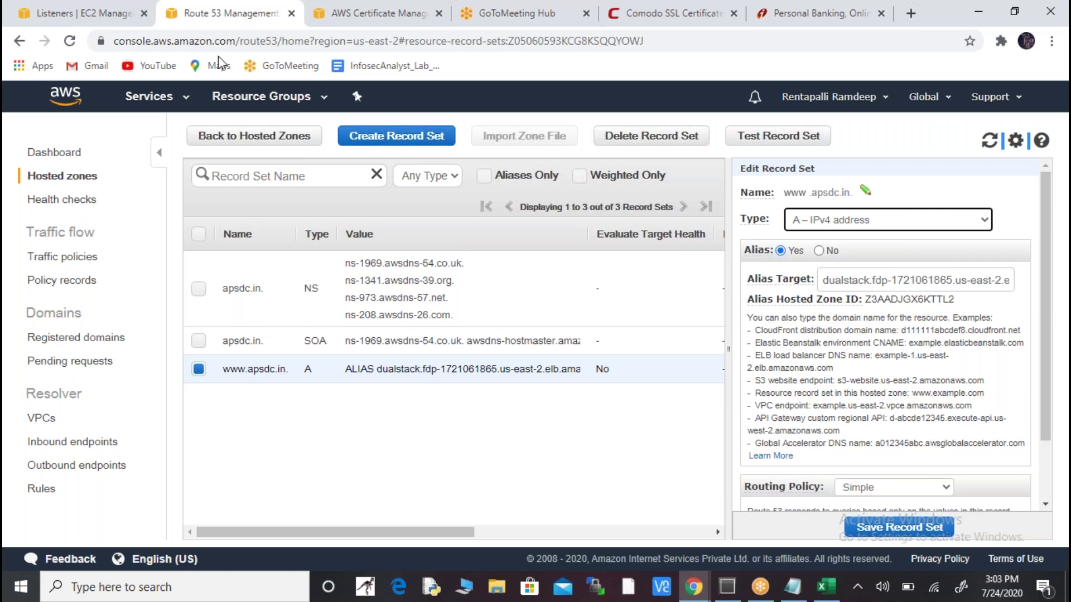
- Start a new apsdc.in record set and paste the validation record name copied from cell B2
{"action": "left_click", "coordinate": [427, 147]}
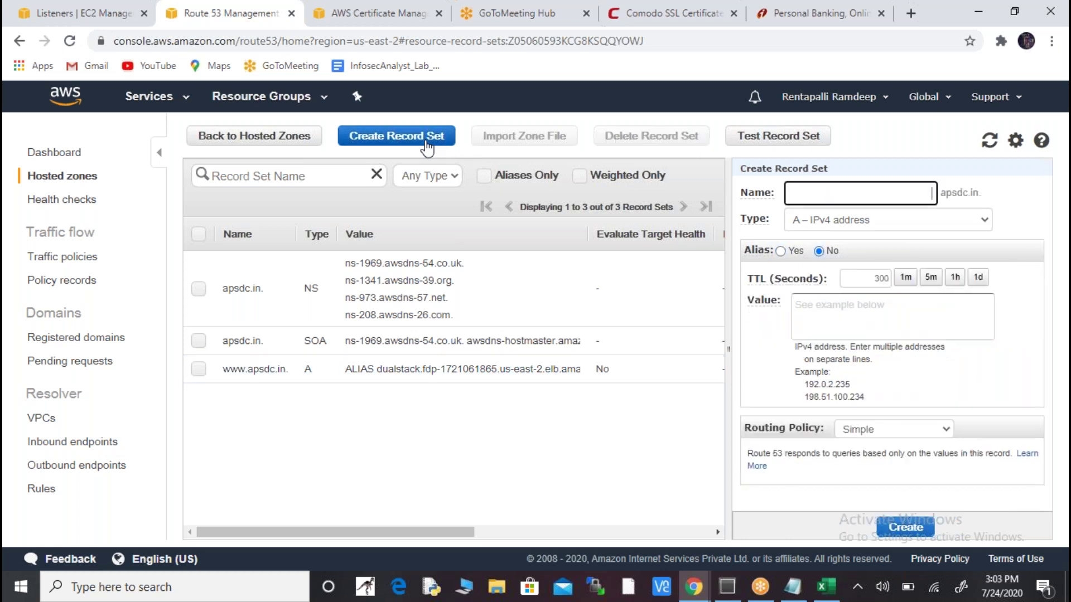
{"action": "key", "text": "alt+Tab"}
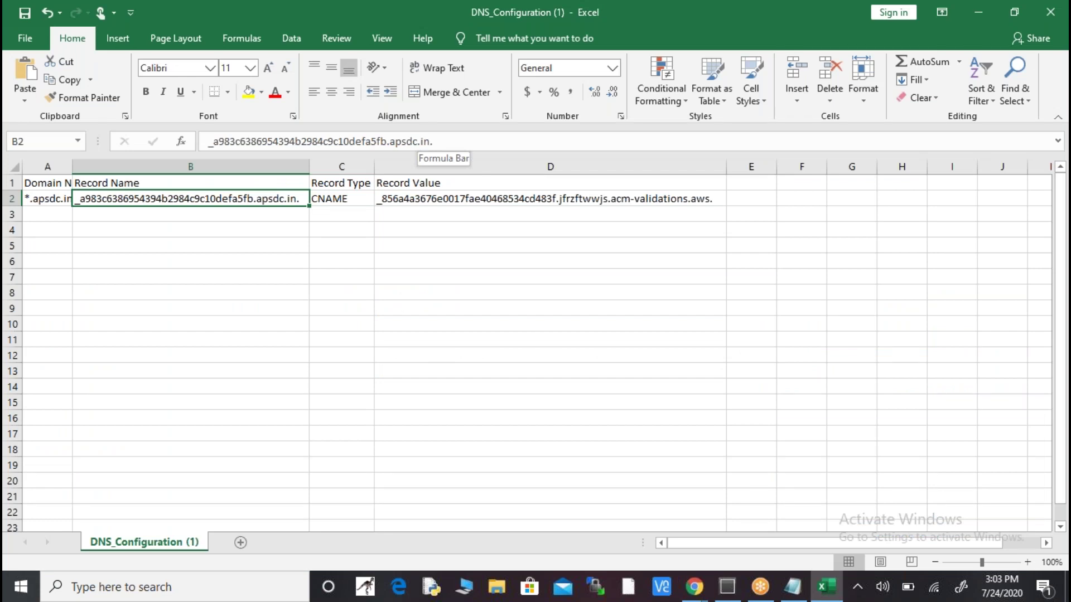
{"action": "left_click", "coordinate": [47, 199]}
{"action": "left_click", "coordinate": [190, 199]}
{"action": "key", "text": "ctrl+c"}
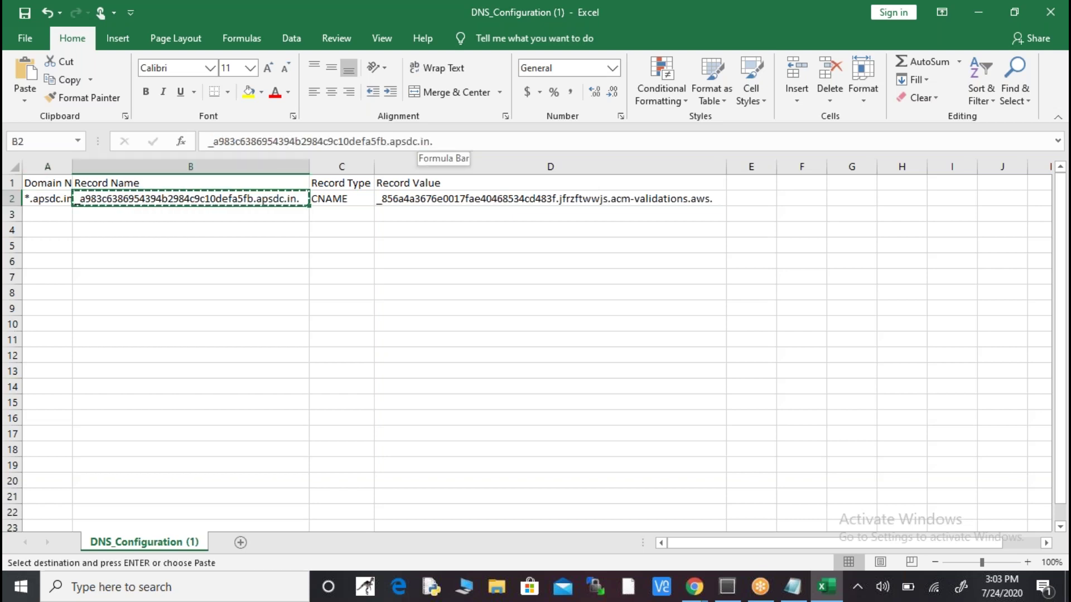
{"action": "key", "text": "alt+Tab"}
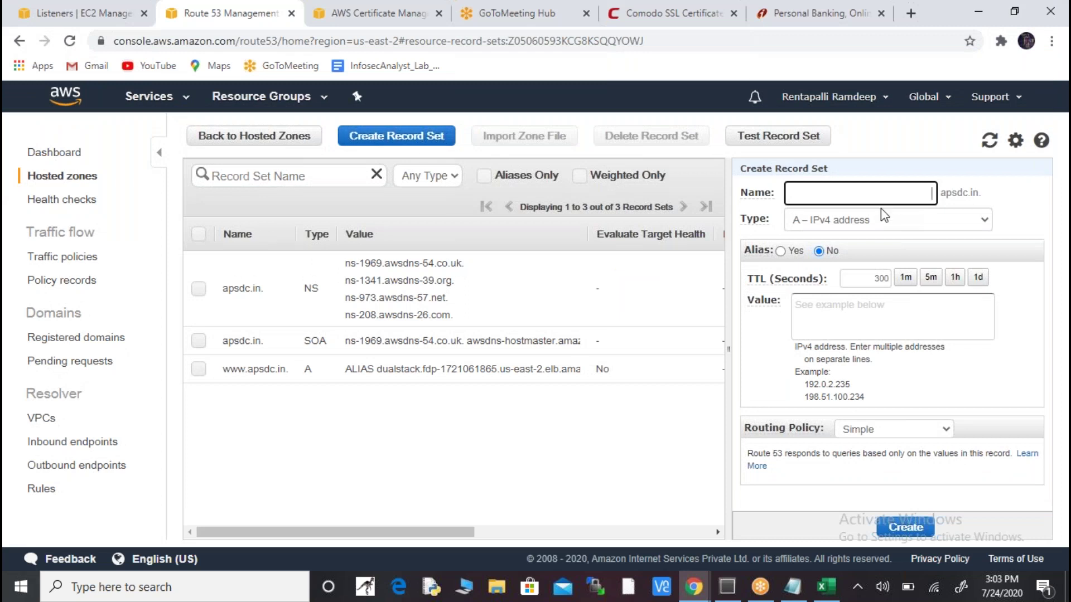
{"action": "left_click", "coordinate": [853, 196]}
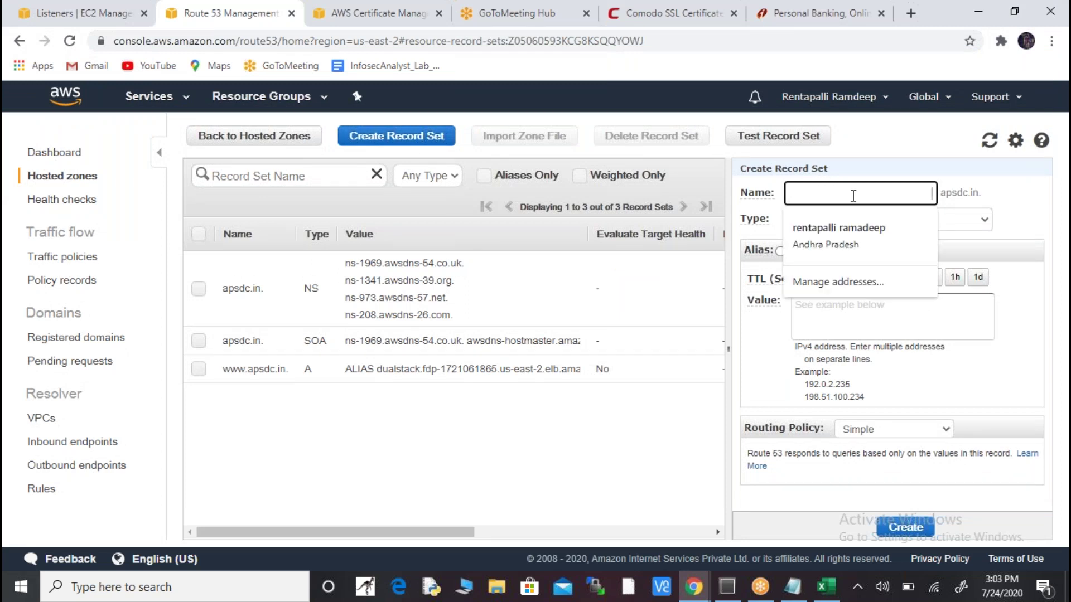
{"action": "key", "text": "ctrl+v"}
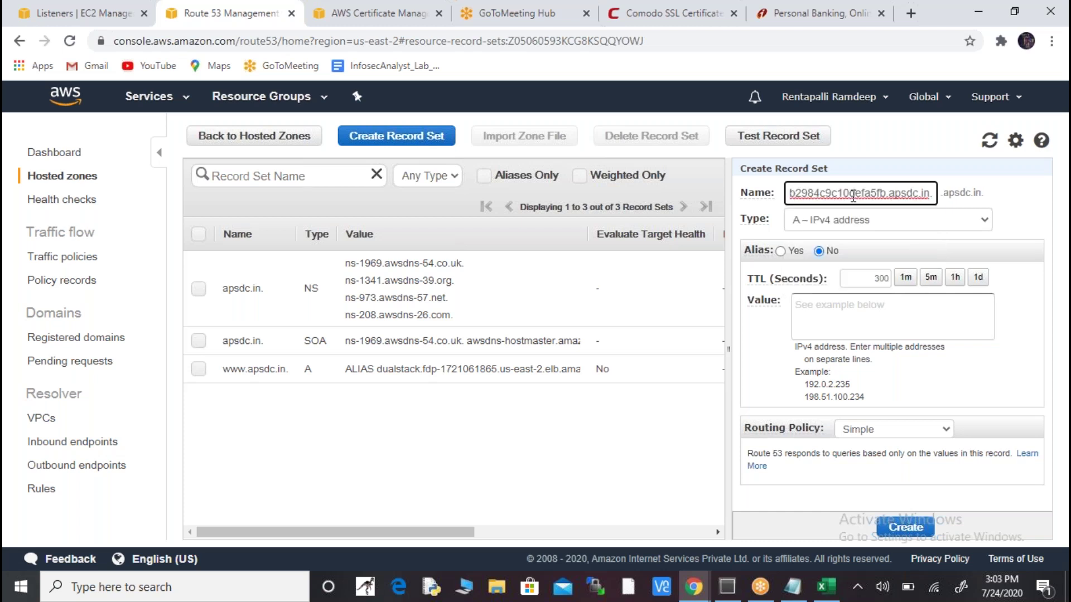
- Verify the pasted name against the spreadsheet and look up the CNAME type in C2
{"action": "key", "text": "alt+Tab"}
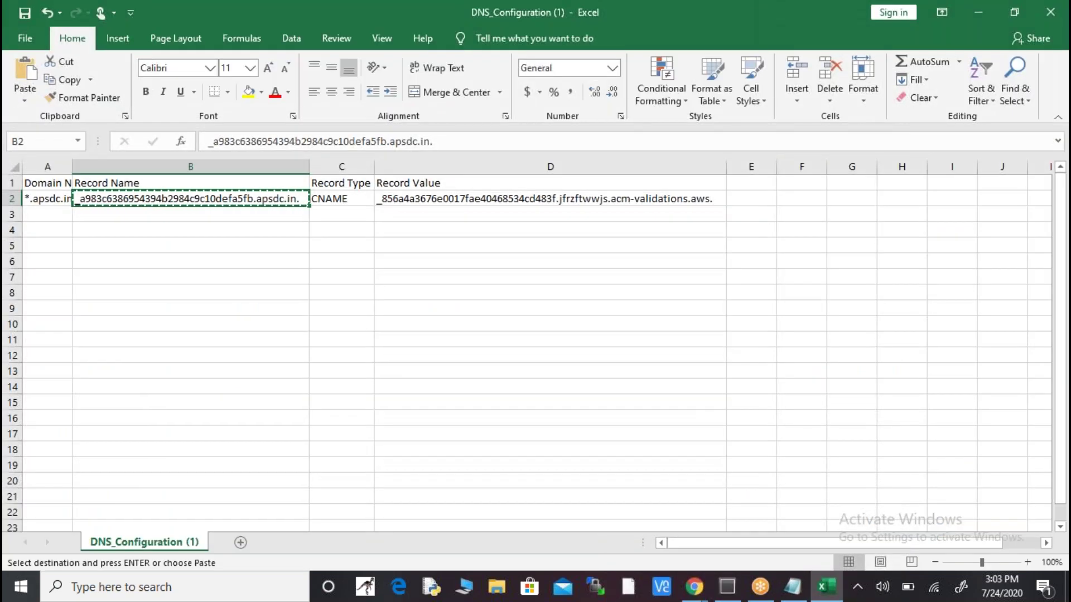
{"action": "key", "text": "alt+Tab"}
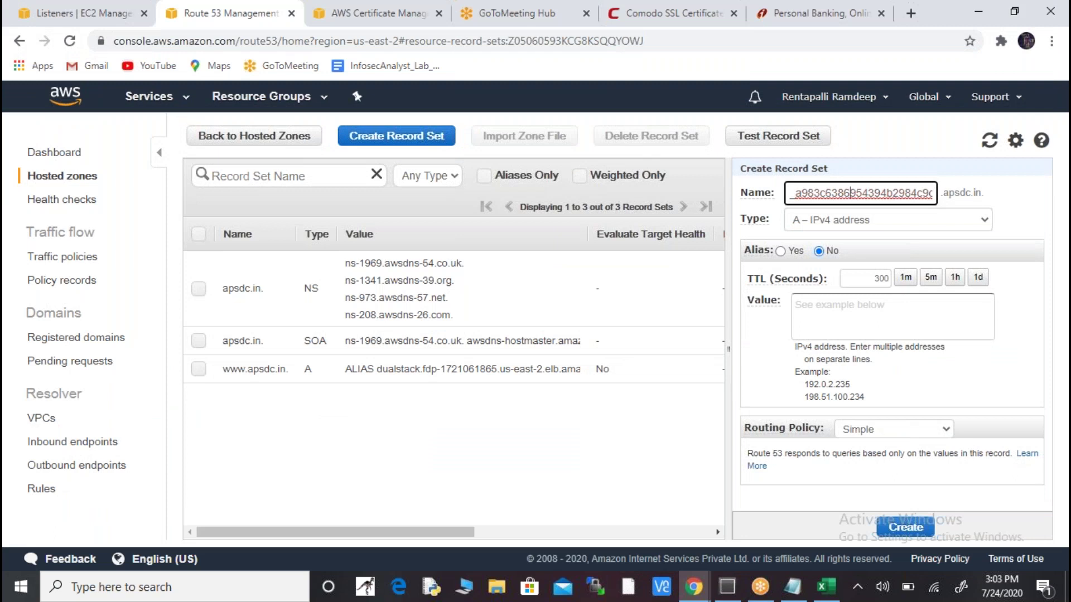
{"action": "key", "text": "End"}
{"action": "key", "text": "End"}
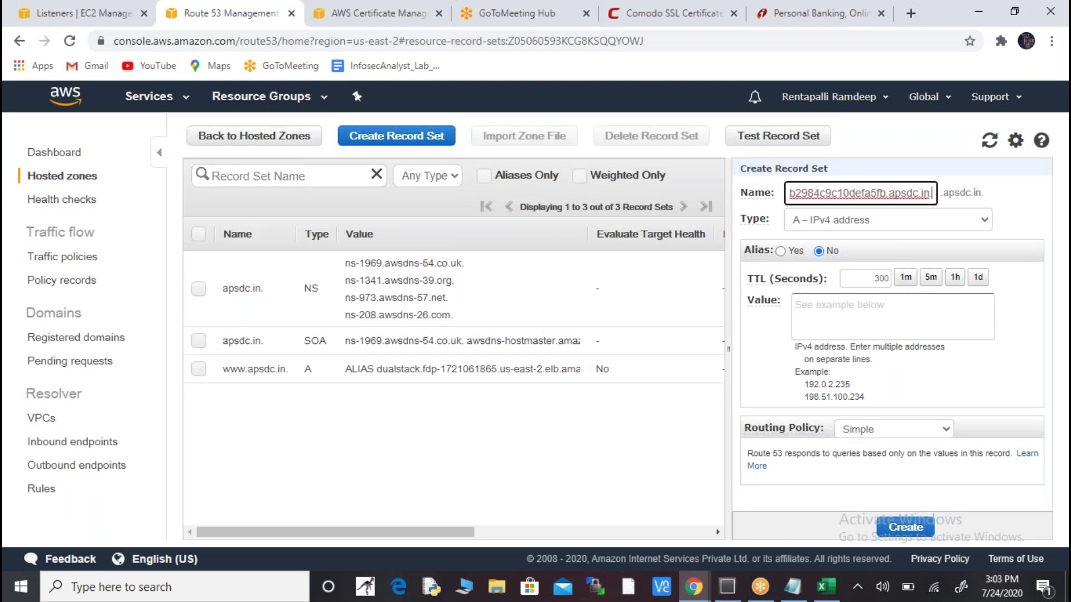
{"action": "key", "text": "Left"}
{"action": "key", "text": "Left"}
{"action": "key", "text": "Left"}
{"action": "key", "text": "Left"}
{"action": "key", "text": "Left"}
{"action": "key", "text": "Left"}
{"action": "key", "text": "Left"}
{"action": "key", "text": "Left"}
{"action": "key", "text": "Left"}
{"action": "key", "text": "Left"}
{"action": "key", "text": "Left"}
{"action": "key", "text": "Left"}
{"action": "key", "text": "Left"}
{"action": "key", "text": "Left"}
{"action": "key", "text": "Left"}
{"action": "key", "text": "Left"}
{"action": "key", "text": "Left"}
{"action": "key", "text": "Left"}
{"action": "key", "text": "Left"}
{"action": "key", "text": "Left"}
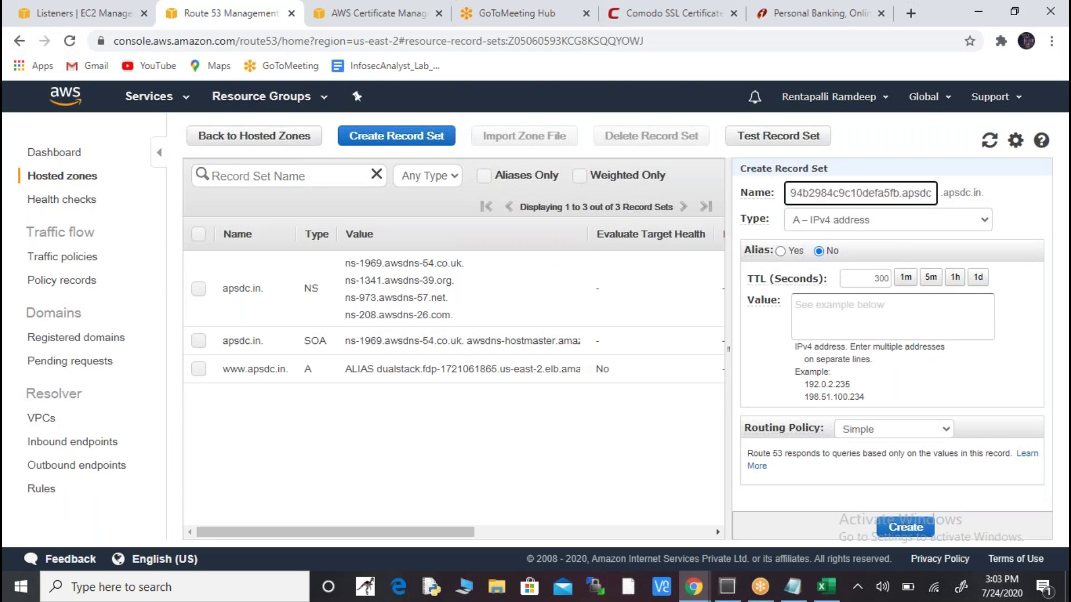
{"action": "key", "text": "Left"}
{"action": "key", "text": "Left"}
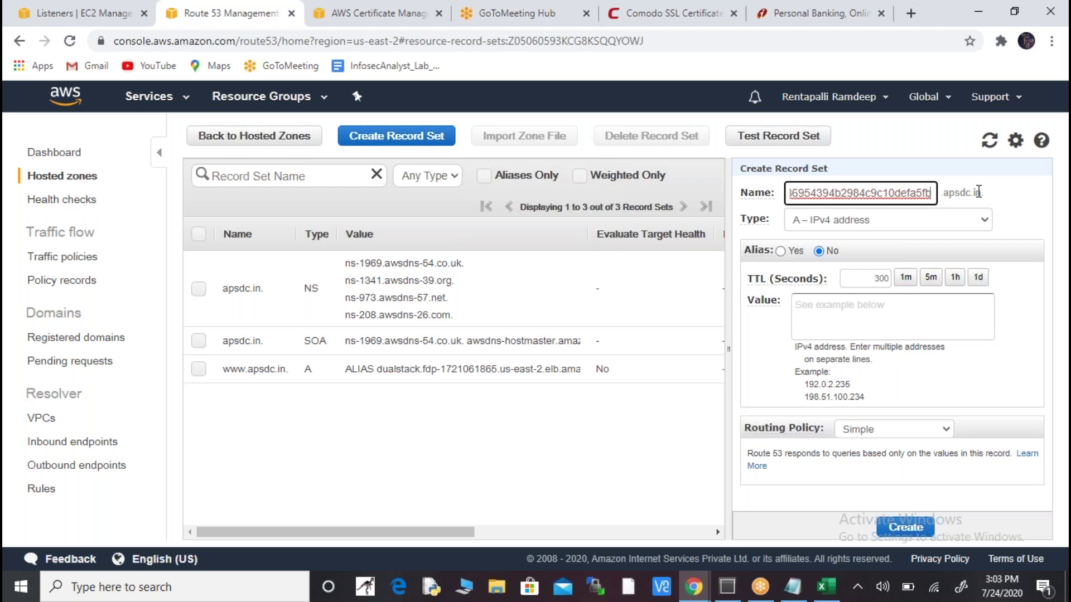
{"action": "key", "text": "alt+Tab"}
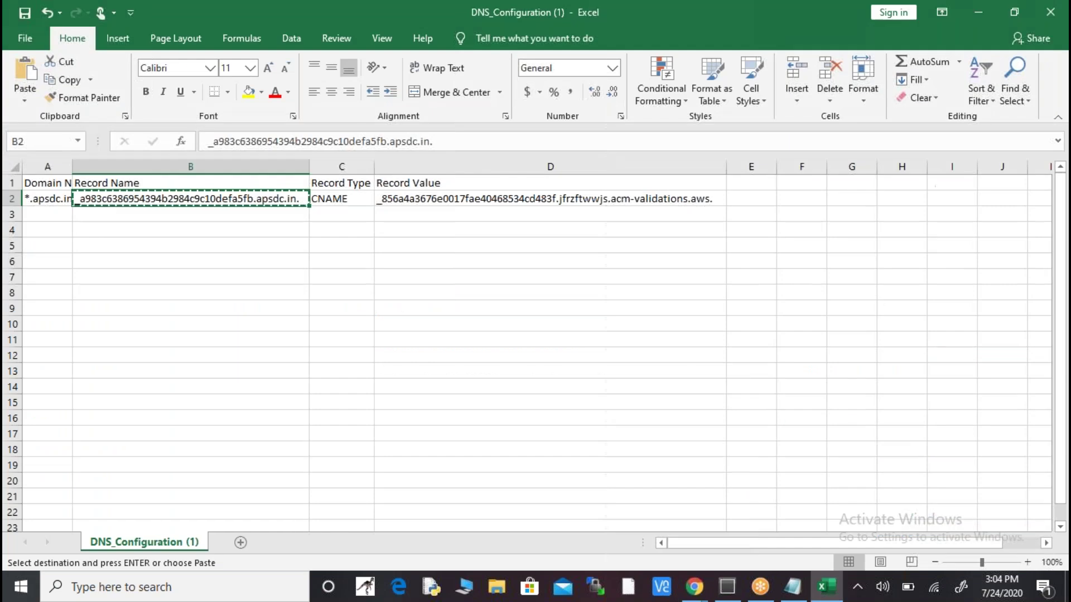
{"action": "left_click", "coordinate": [364, 197]}
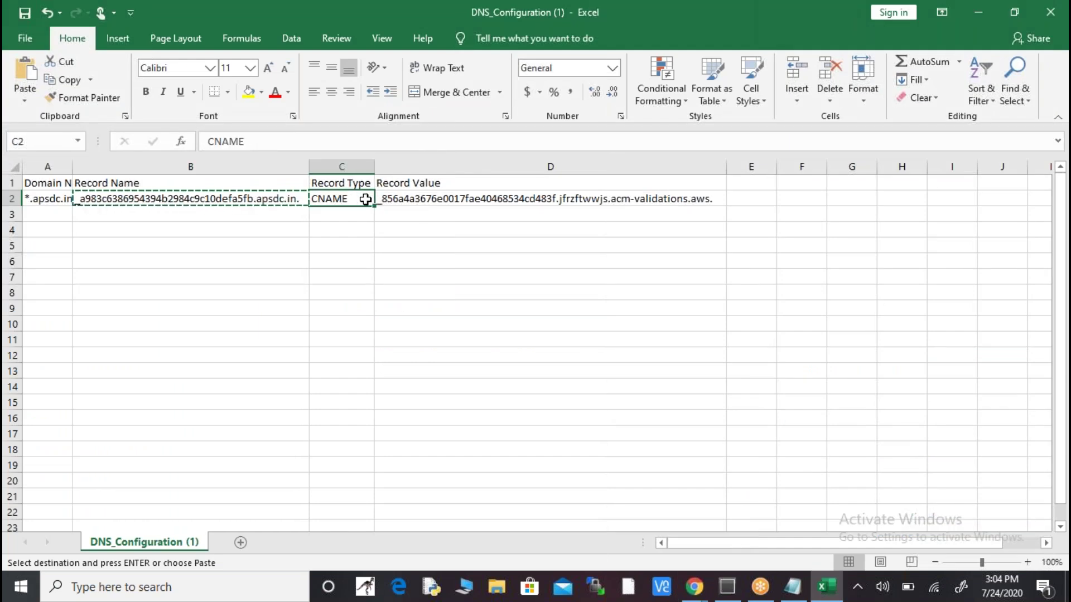
{"action": "key", "text": "alt+Tab"}
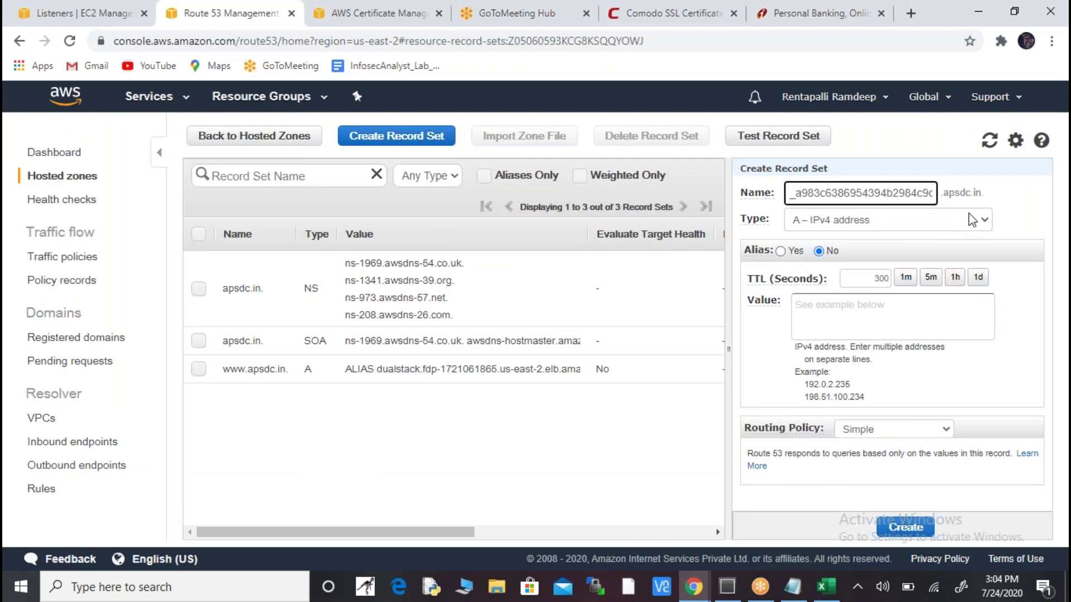
- Set the record type to CNAME and copy the record value from spreadsheet cell D2
{"action": "left_click", "coordinate": [972, 220]}
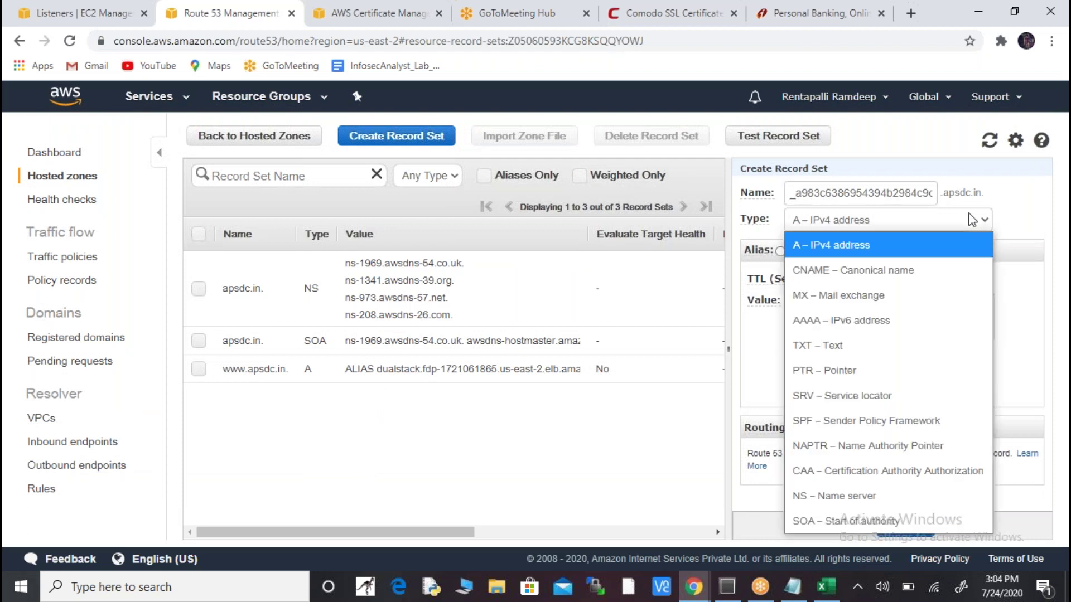
{"action": "left_click", "coordinate": [864, 271]}
{"action": "key", "text": "alt+Tab"}
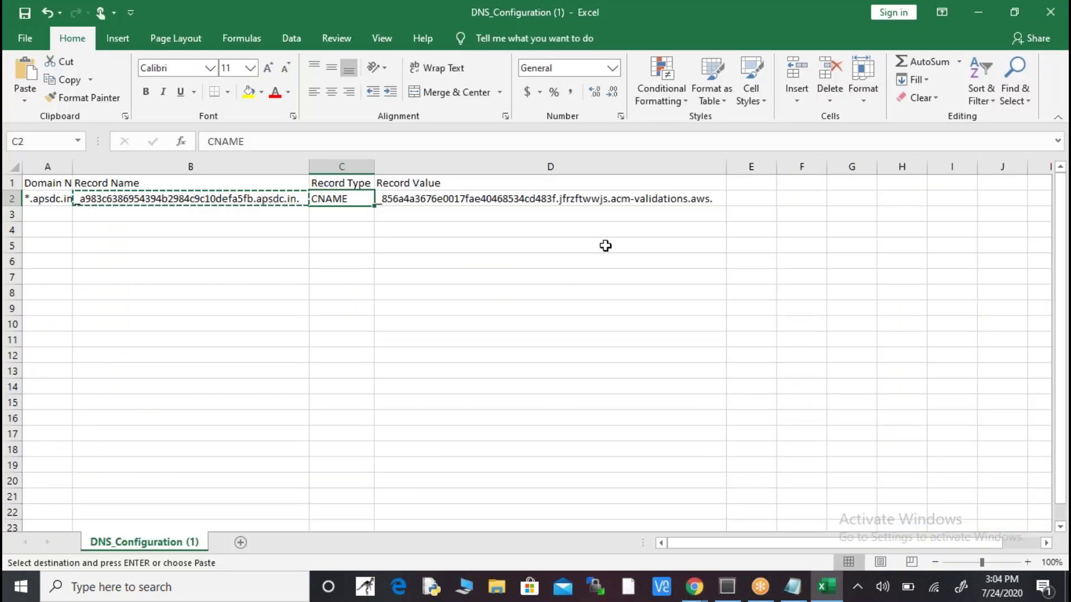
{"action": "left_click", "coordinate": [586, 201]}
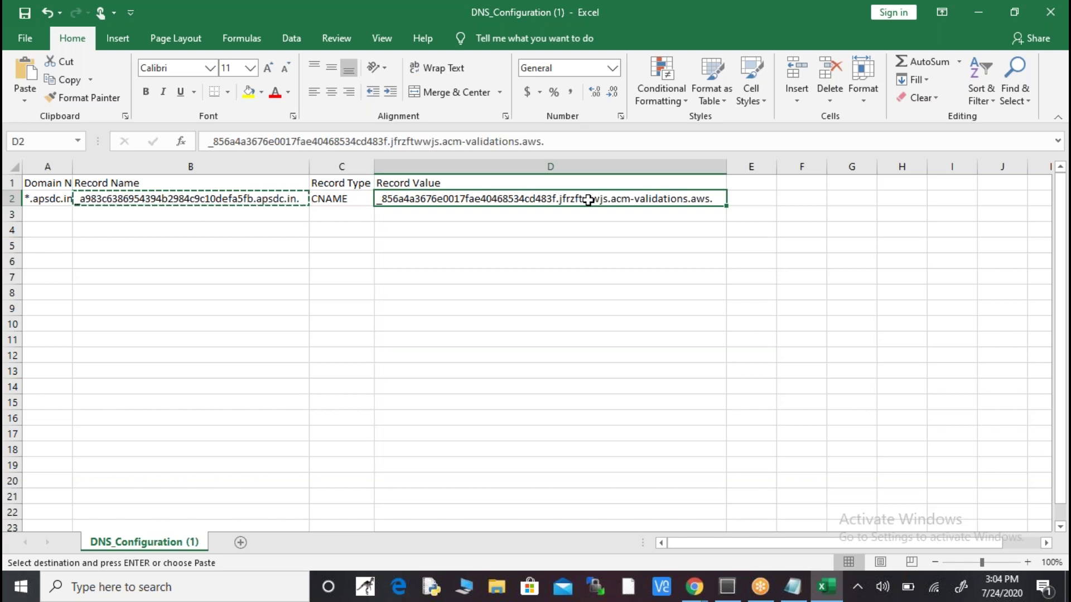
{"action": "key", "text": "ctrl+c"}
{"action": "key", "text": "alt+Tab"}
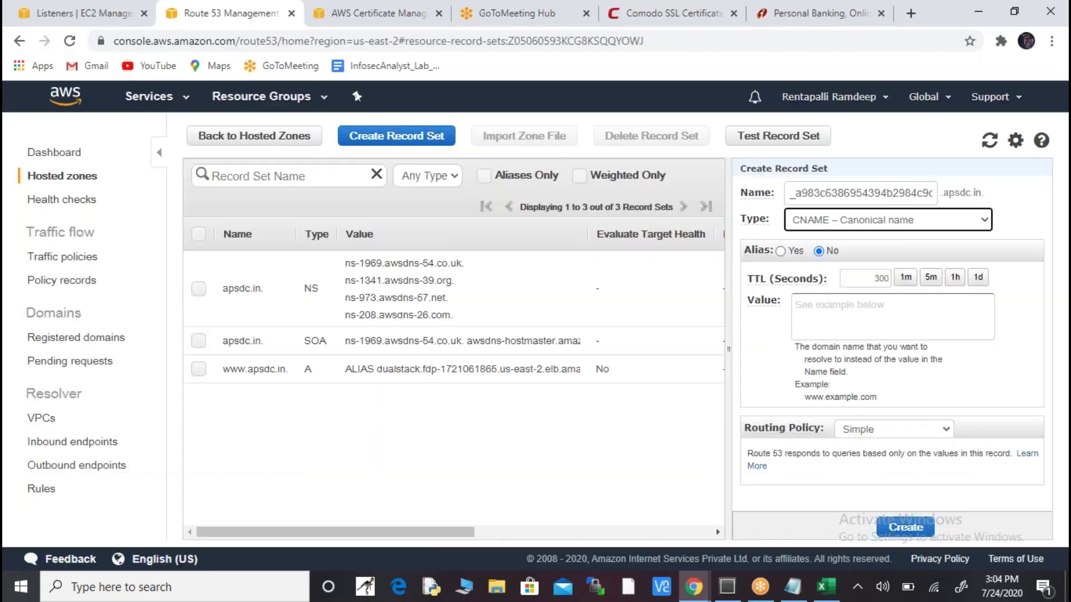
- Paste the value without its trailing blank line, create the CNAME record, and refresh the list
{"action": "left_click", "coordinate": [864, 305]}
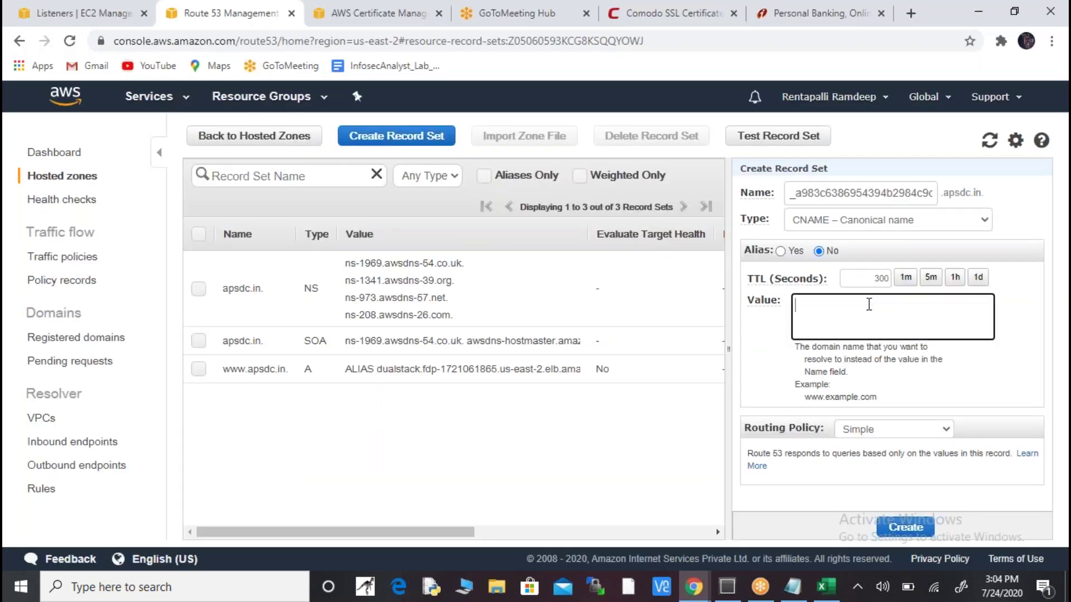
{"action": "key", "text": "ctrl+v"}
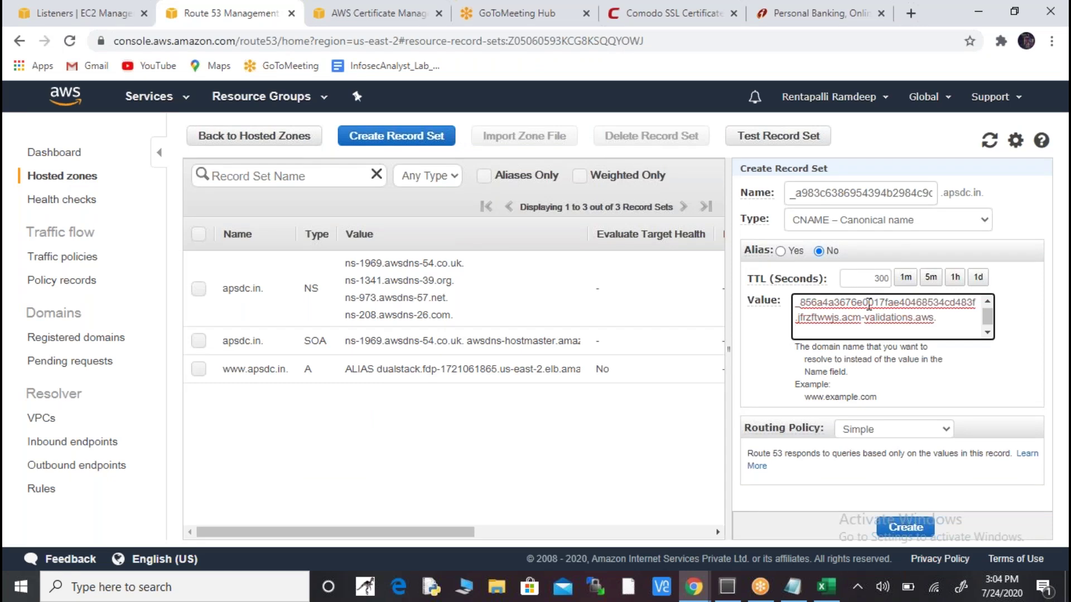
{"action": "key", "text": "BackSpace"}
{"action": "left_click", "coordinate": [915, 528]}
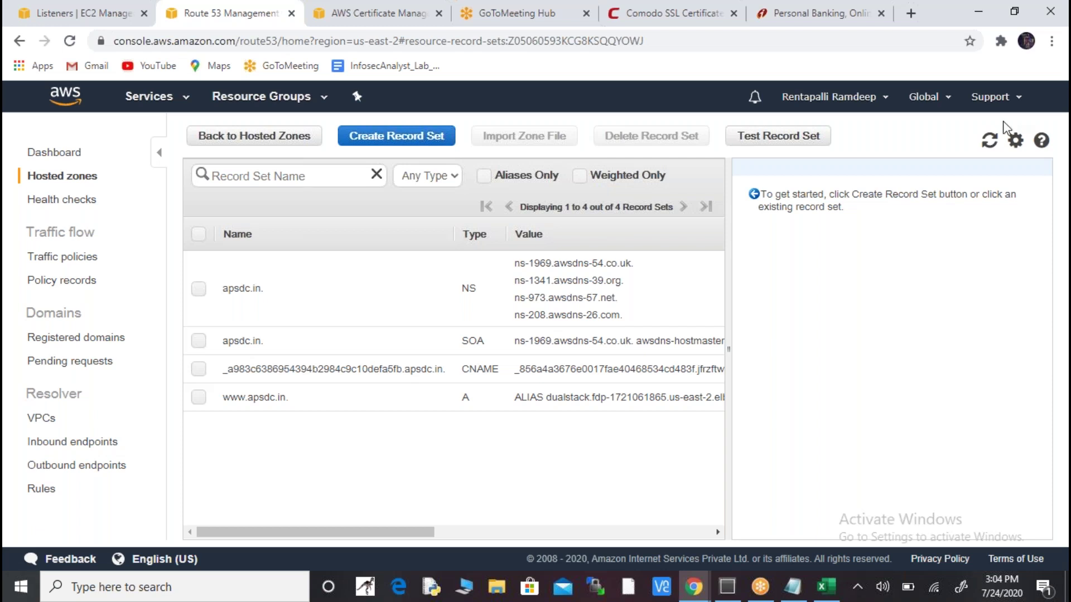
{"action": "left_click", "coordinate": [990, 143]}
- Refresh Certificate Manager to see *.apsdc.in become Issued, then open an incognito window
{"action": "left_click", "coordinate": [382, 14]}
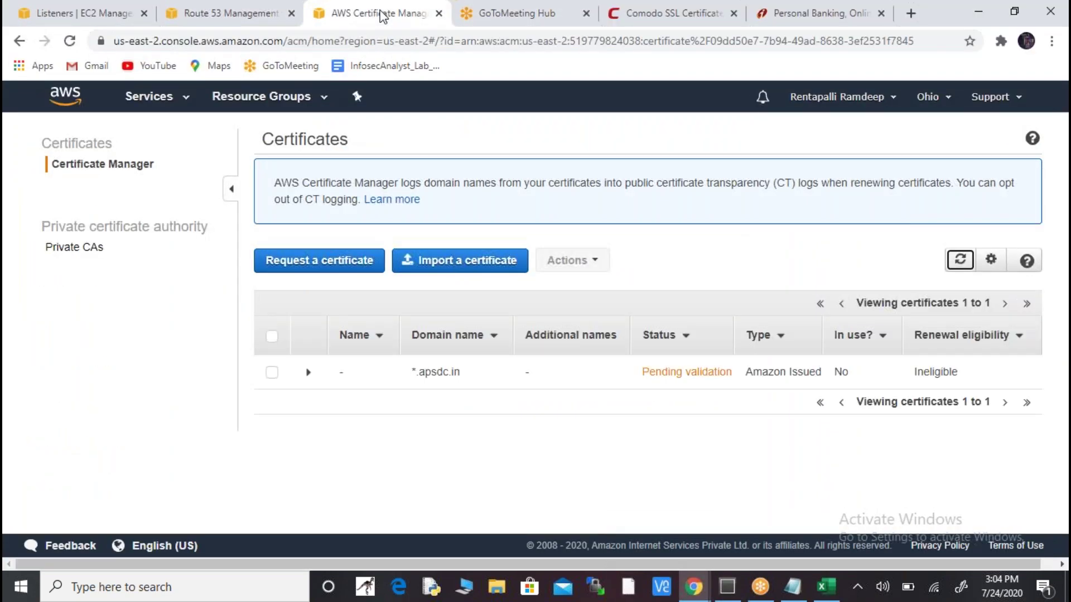
{"action": "left_click", "coordinate": [960, 261]}
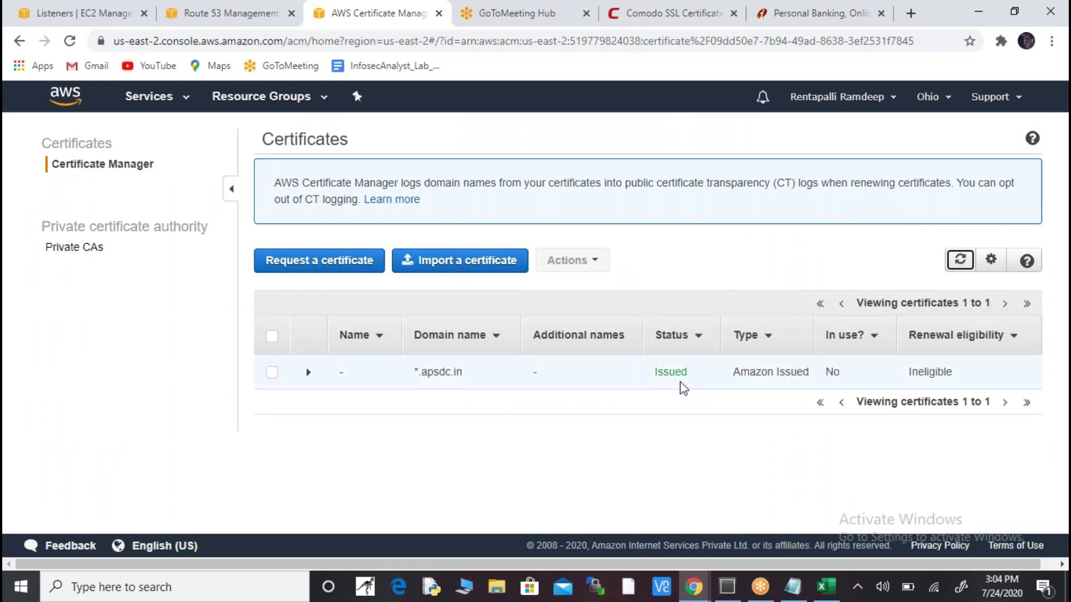
{"action": "key", "text": "ctrl+shift+n"}
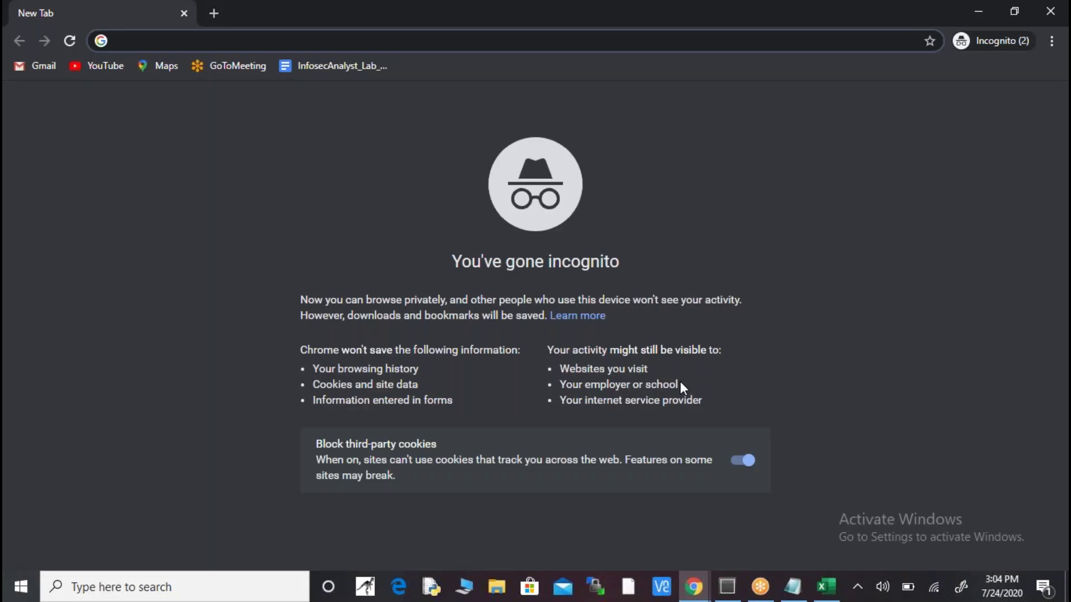
{"action": "type", "text": "www."}
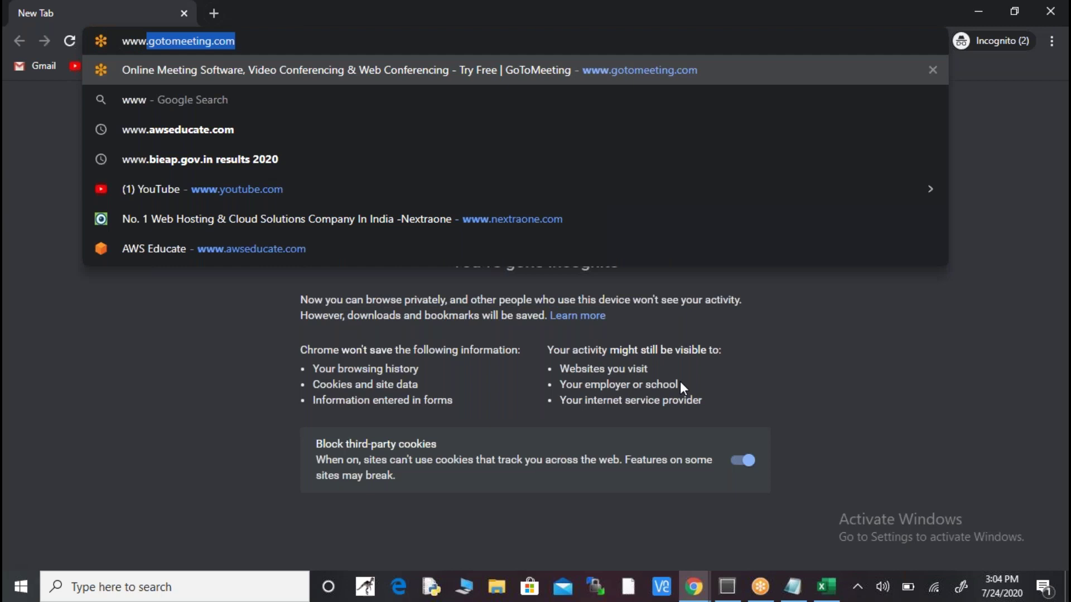
{"action": "type", "text": "apsdc.in"}
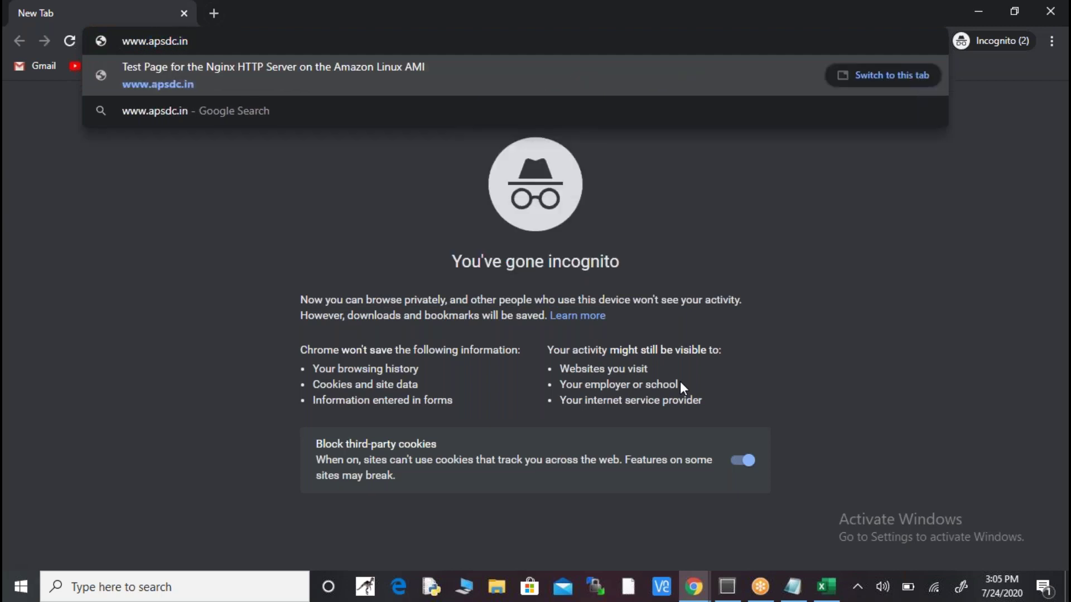
{"action": "key", "text": "Return"}
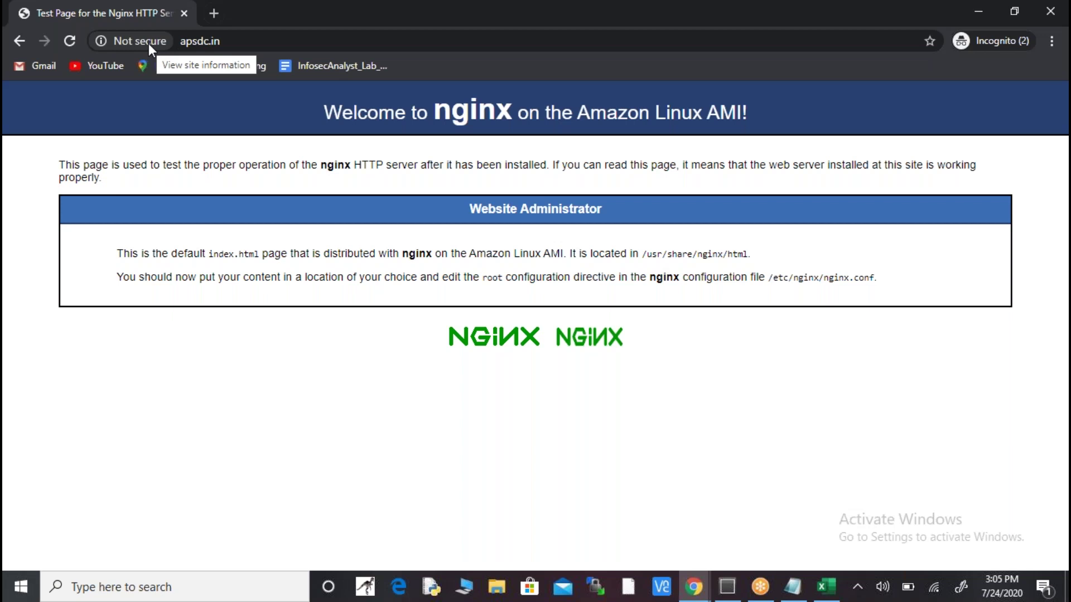
{"action": "left_click", "coordinate": [148, 42]}
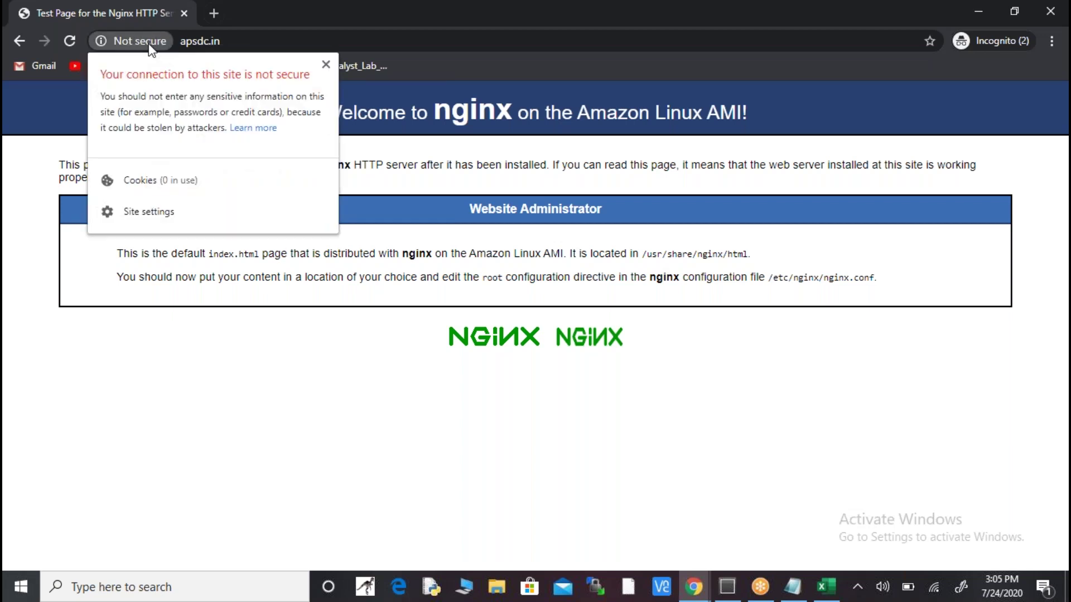
{"action": "left_click", "coordinate": [214, 15]}
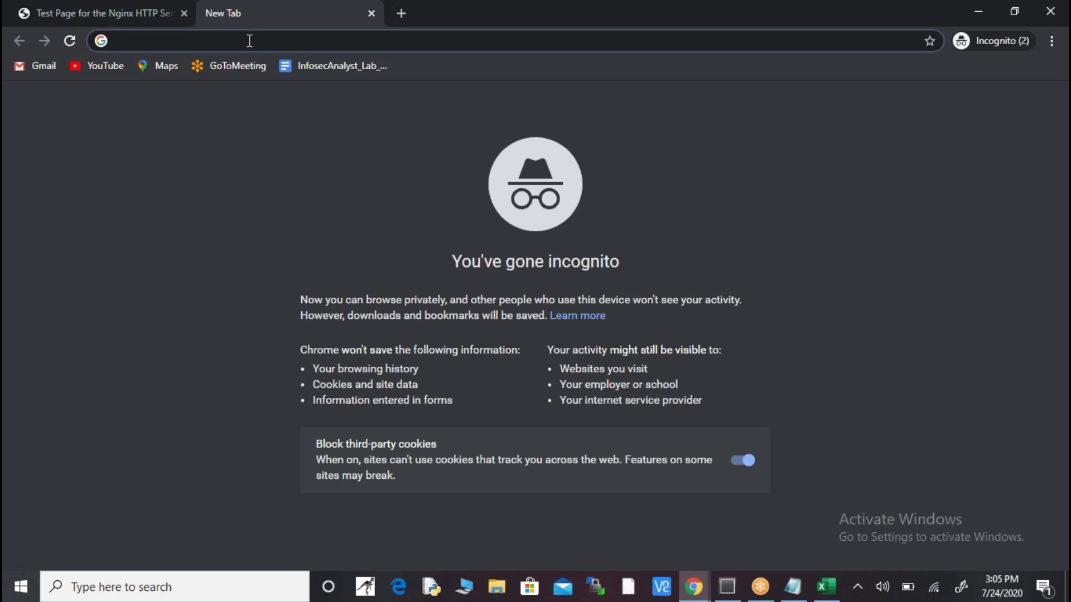
{"action": "type", "text": "ht"}
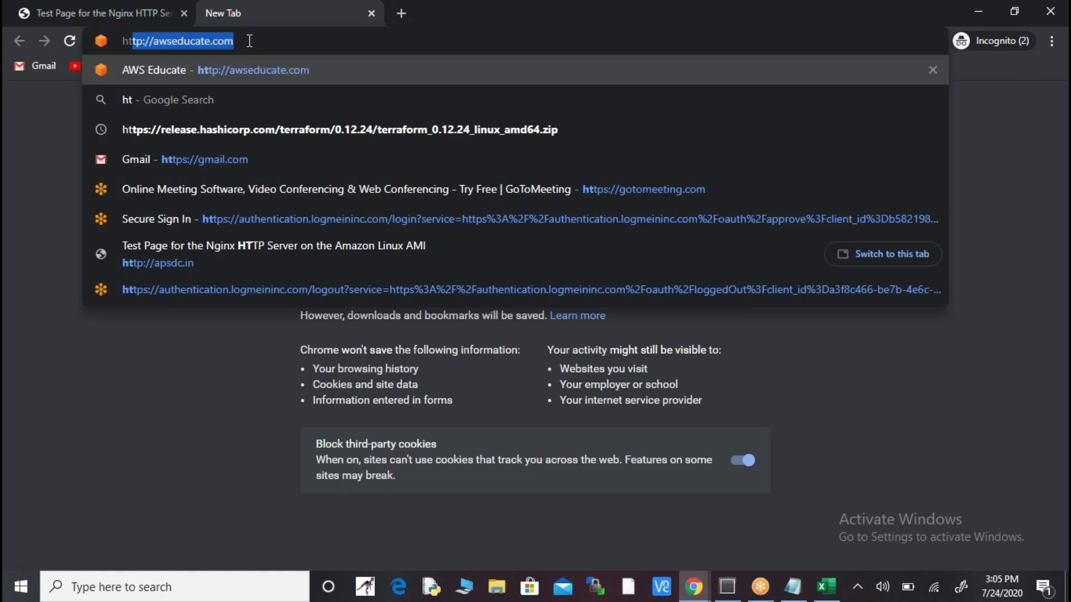
{"action": "type", "text": "tps://"}
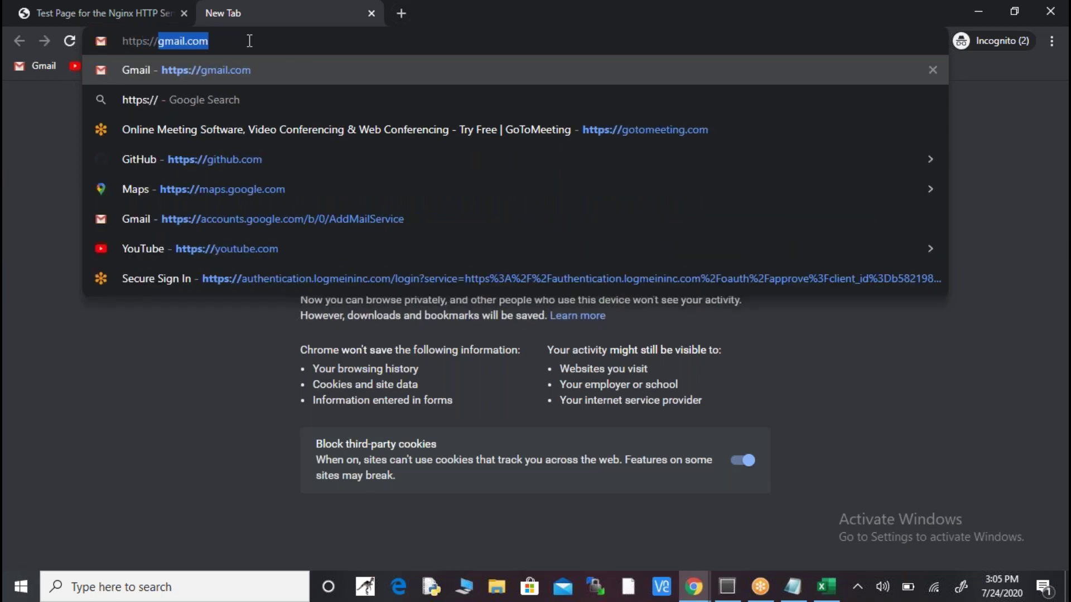
{"action": "type", "text": "www"}
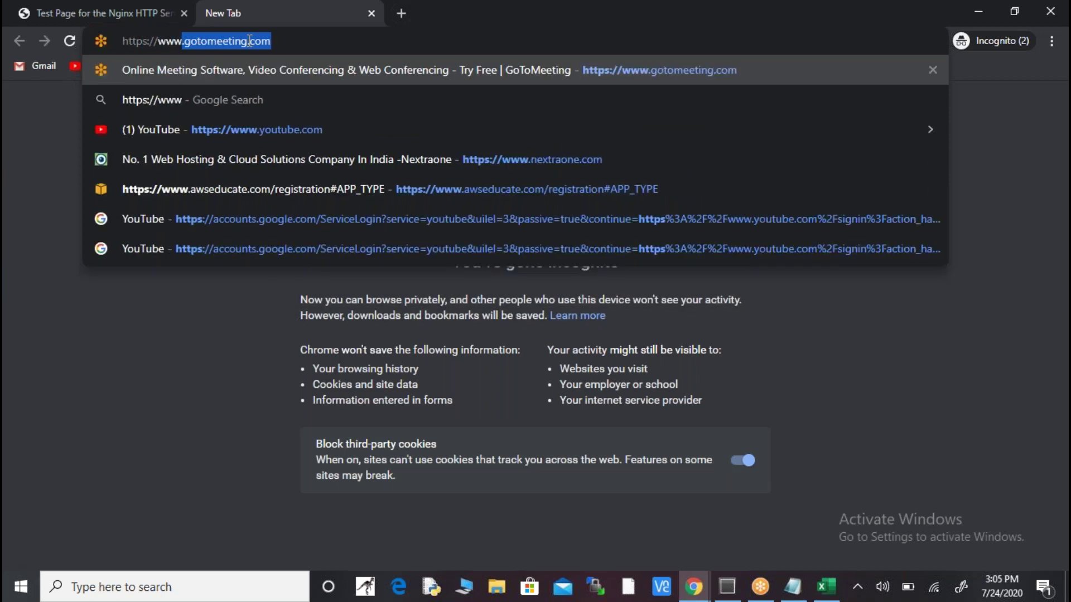
{"action": "type", "text": ".apsdc."}
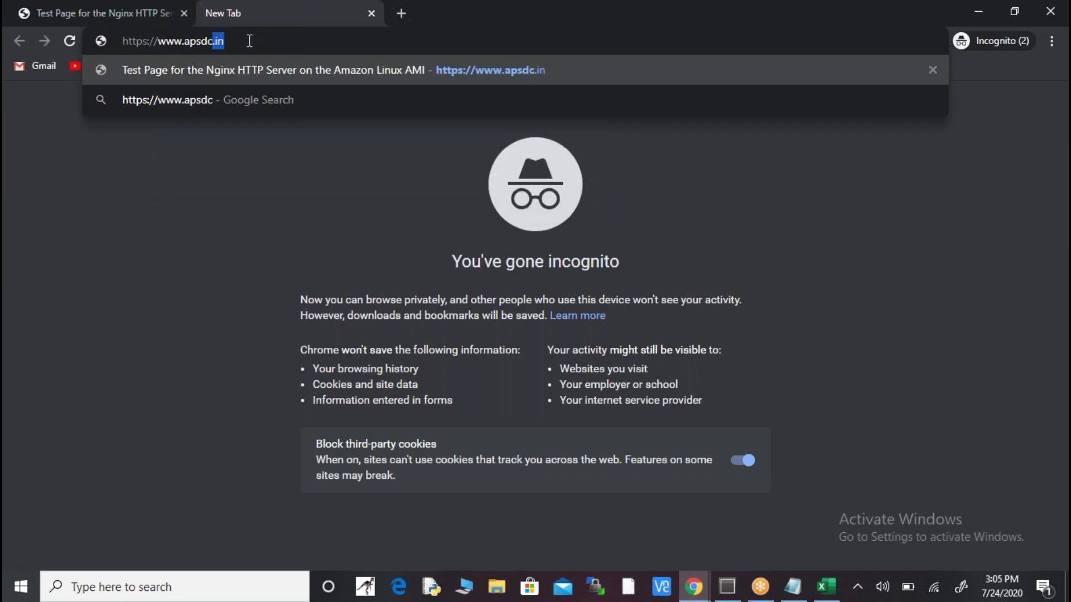
{"action": "type", "text": "in"}
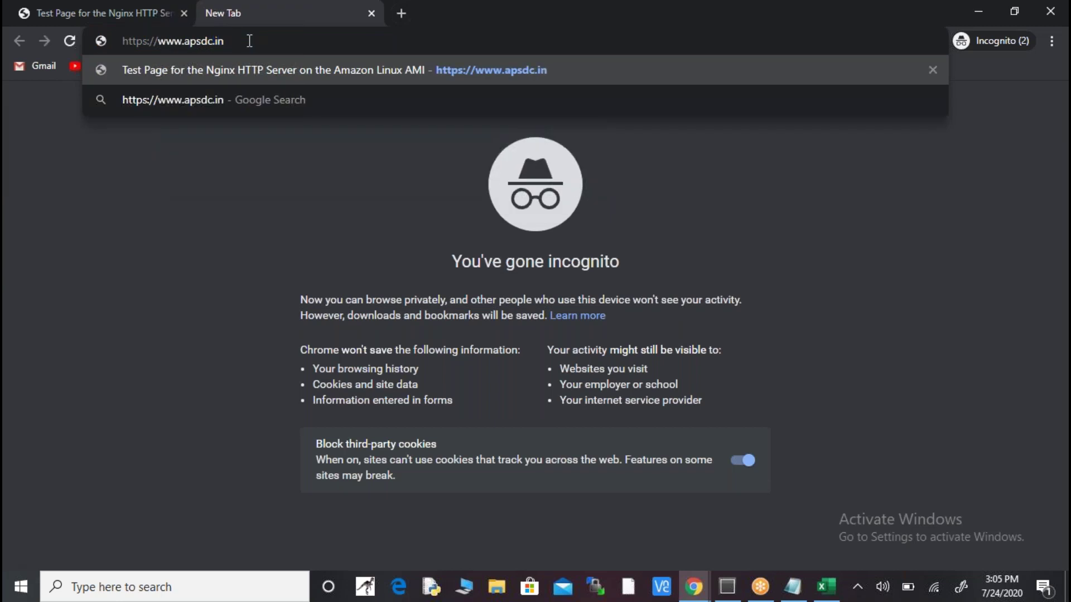
{"action": "key", "text": "Return"}
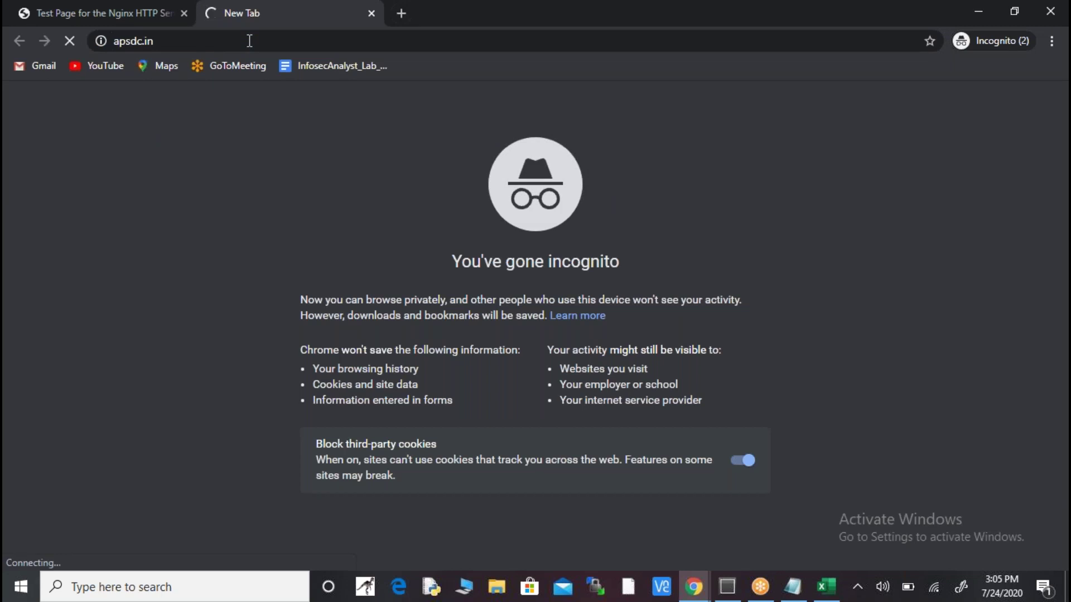
{"action": "left_click", "coordinate": [104, 11]}
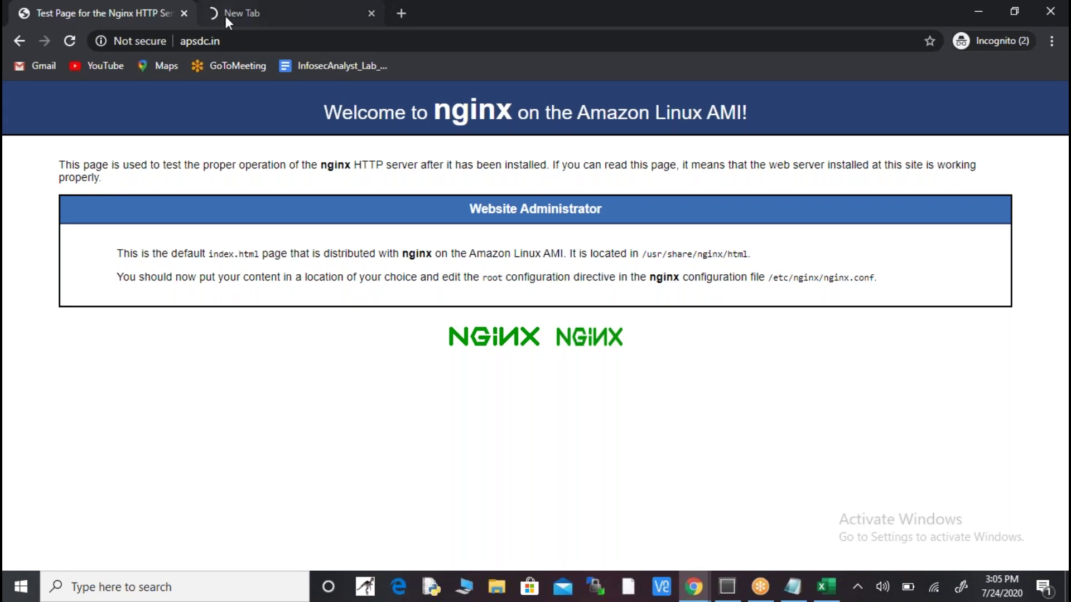
{"action": "left_click", "coordinate": [253, 10]}
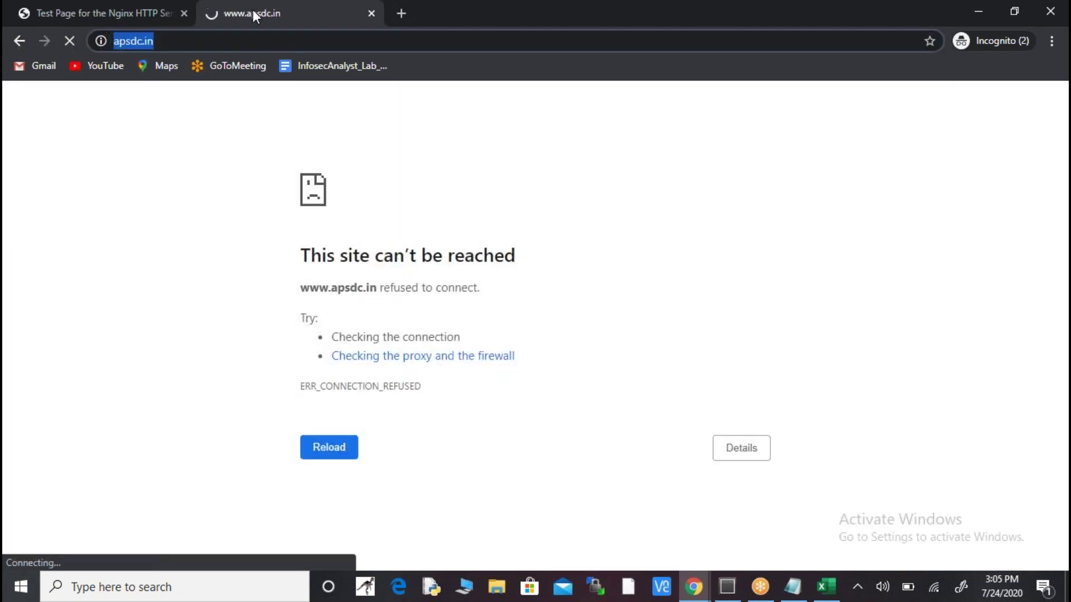
{"action": "key", "text": "alt+Tab"}
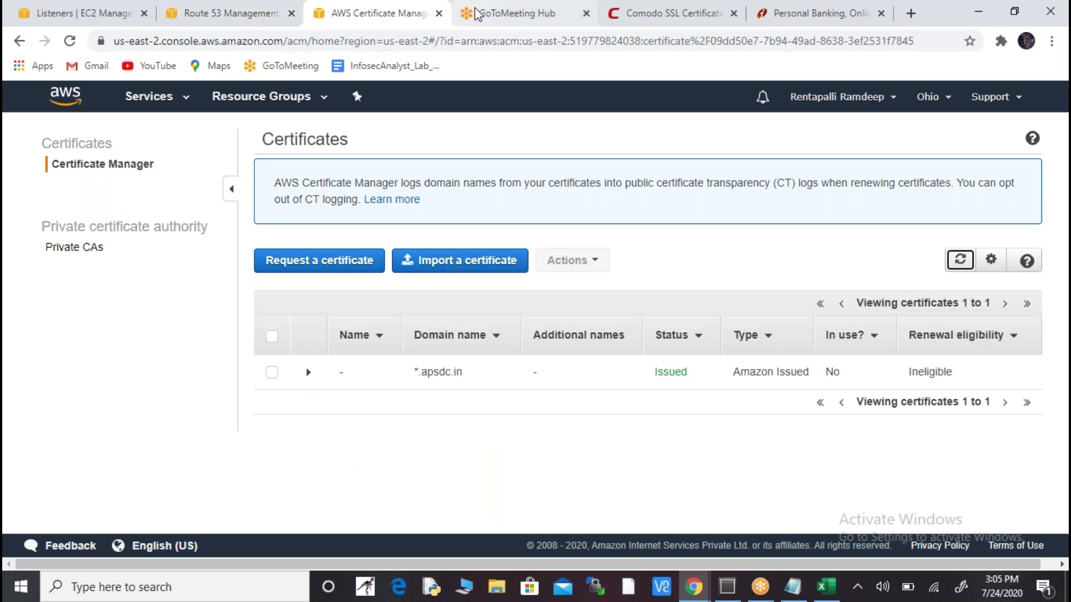
- Review the apsdc.in record sets in Route 53, then reload the incognito apsdc.in page twice
{"action": "left_click", "coordinate": [234, 11]}
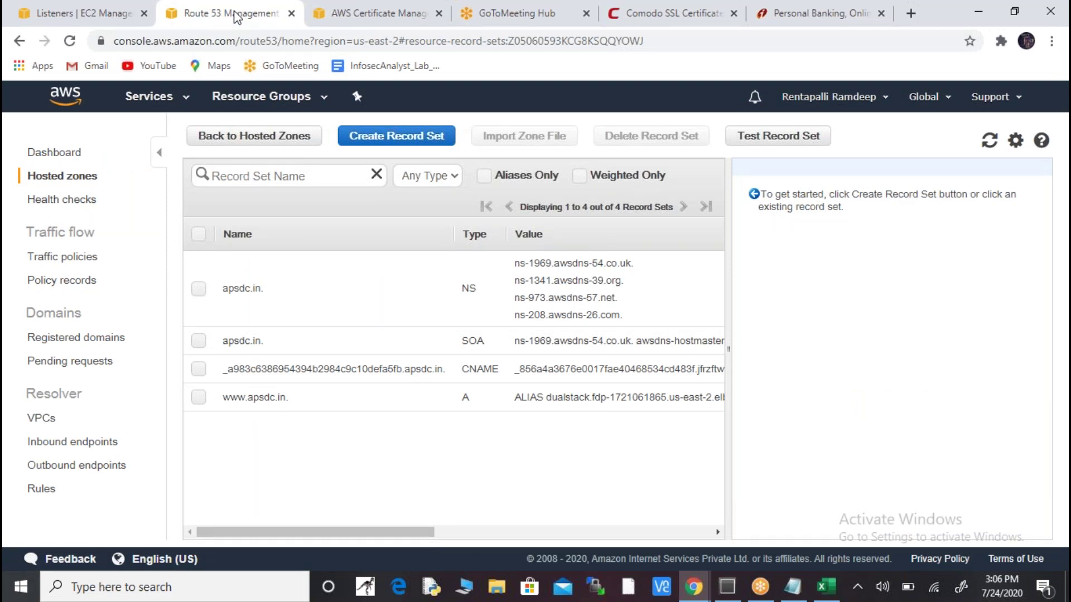
{"action": "key", "text": "alt+Tab"}
{"action": "key", "text": "Return"}
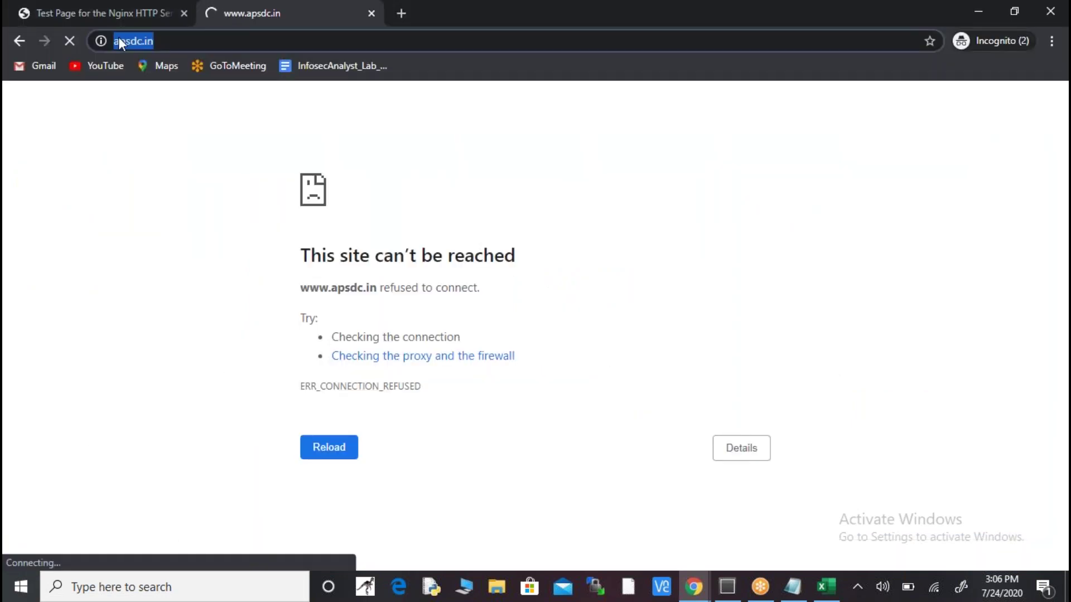
{"action": "left_click", "coordinate": [99, 43]}
{"action": "left_click", "coordinate": [99, 43]}
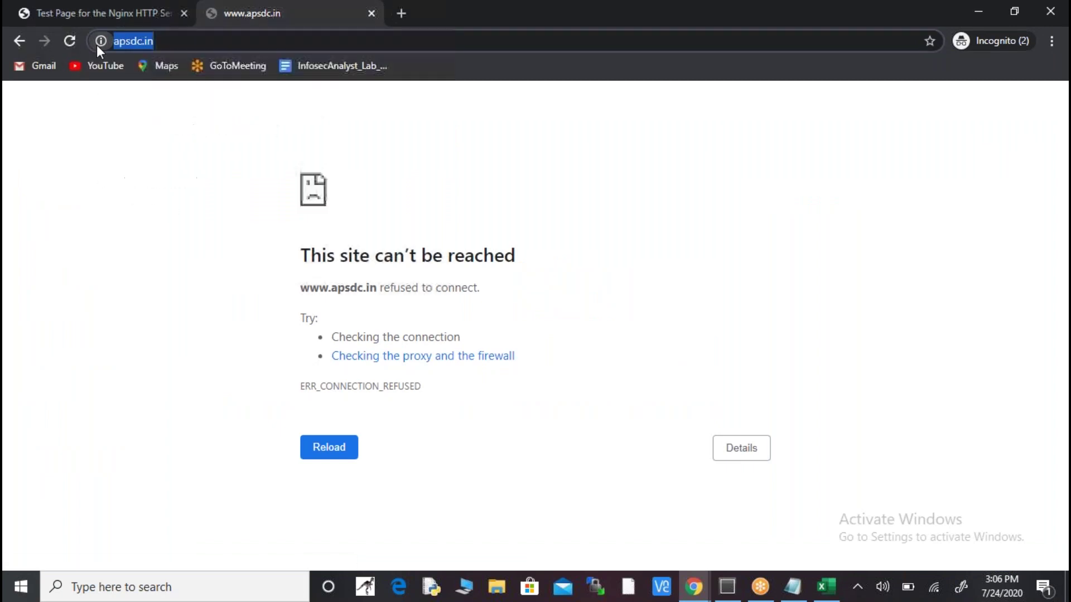
{"action": "left_click", "coordinate": [67, 42]}
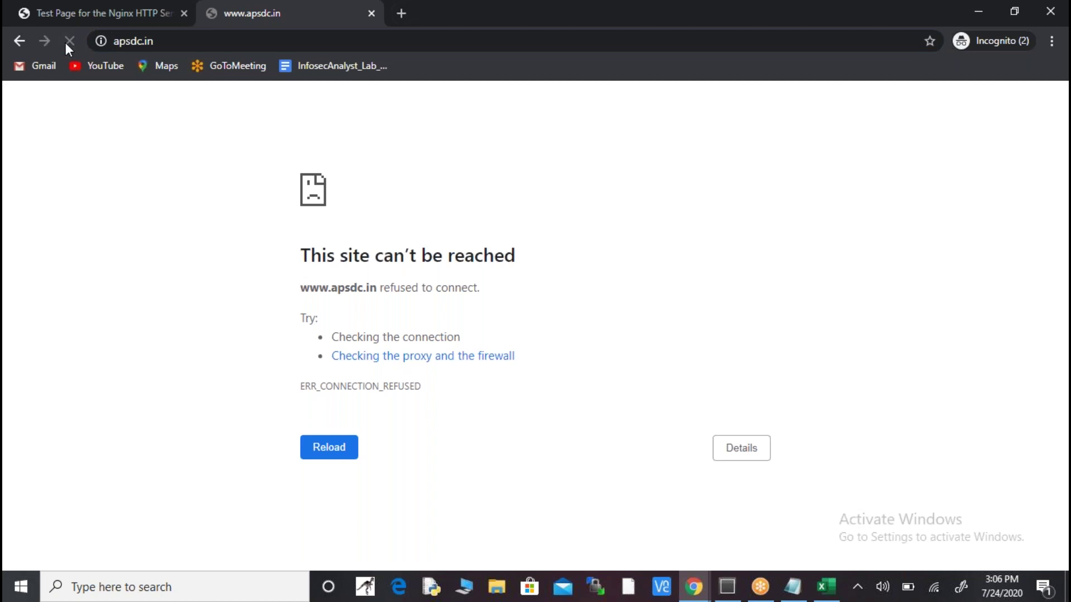
{"action": "left_click", "coordinate": [67, 42]}
- Read through the SSL Certificates notes in Notepad without editing, then return to Route 53
{"action": "key", "text": "alt+Tab"}
{"action": "key", "text": "alt+Tab"}
{"action": "key", "text": "alt+Tab"}
{"action": "key", "text": "alt+Tab"}
{"action": "key", "text": "Down"}
{"action": "key", "text": "Down"}
{"action": "key", "text": "Down"}
{"action": "key", "text": "Down"}
{"action": "key", "text": "Down"}
{"action": "key", "text": "Up"}
{"action": "key", "text": "Up"}
{"action": "key", "text": "Up"}
{"action": "key", "text": "Up"}
{"action": "key", "text": "Up"}
{"action": "key", "text": "Up"}
{"action": "key", "text": "Up"}
{"action": "key", "text": "Up"}
{"action": "key", "text": "Up"}
{"action": "key", "text": "Up"}
{"action": "key", "text": "Up"}
{"action": "key", "text": "Up"}
{"action": "key", "text": "Up"}
{"action": "key", "text": "shift+Down"}
{"action": "key", "text": "shift+Down"}
{"action": "key", "text": "shift+Down"}
{"action": "key", "text": "shift+Down"}
{"action": "key", "text": "Down"}
{"action": "key", "text": "Down"}
{"action": "key", "text": "Down"}
{"action": "key", "text": "Down"}
{"action": "key", "text": "Down"}
{"action": "key", "text": "Down"}
{"action": "key", "text": "Down"}
{"action": "key", "text": "Down"}
{"action": "key", "text": "Down"}
{"action": "key", "text": "Down"}
{"action": "key", "text": "Down"}
{"action": "key", "text": "Up"}
{"action": "key", "text": "Up"}
{"action": "key", "text": "Up"}
{"action": "key", "text": "Up"}
{"action": "key", "text": "Up"}
{"action": "key", "text": "Up"}
{"action": "key", "text": "Up"}
{"action": "key", "text": "Up"}
{"action": "key", "text": "Up"}
{"action": "key", "text": "Up"}
{"action": "key", "text": "Up"}
{"action": "key", "text": "Up"}
{"action": "key", "text": "Up"}
{"action": "key", "text": "Up"}
{"action": "key", "text": "Up"}
{"action": "key", "text": "Up"}
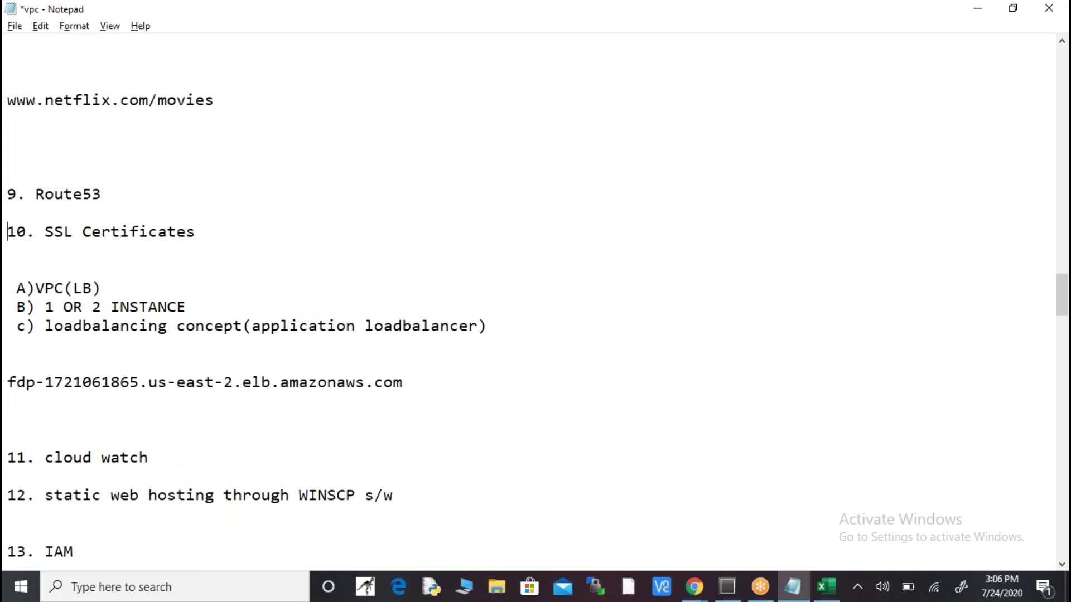
{"action": "key", "text": "Down"}
{"action": "key", "text": "Down"}
{"action": "key", "text": "Down"}
{"action": "key", "text": "Down"}
{"action": "key", "text": "Down"}
{"action": "key", "text": "Down"}
{"action": "key", "text": "Down"}
{"action": "key", "text": "Down"}
{"action": "key", "text": "Down"}
{"action": "key", "text": "Down"}
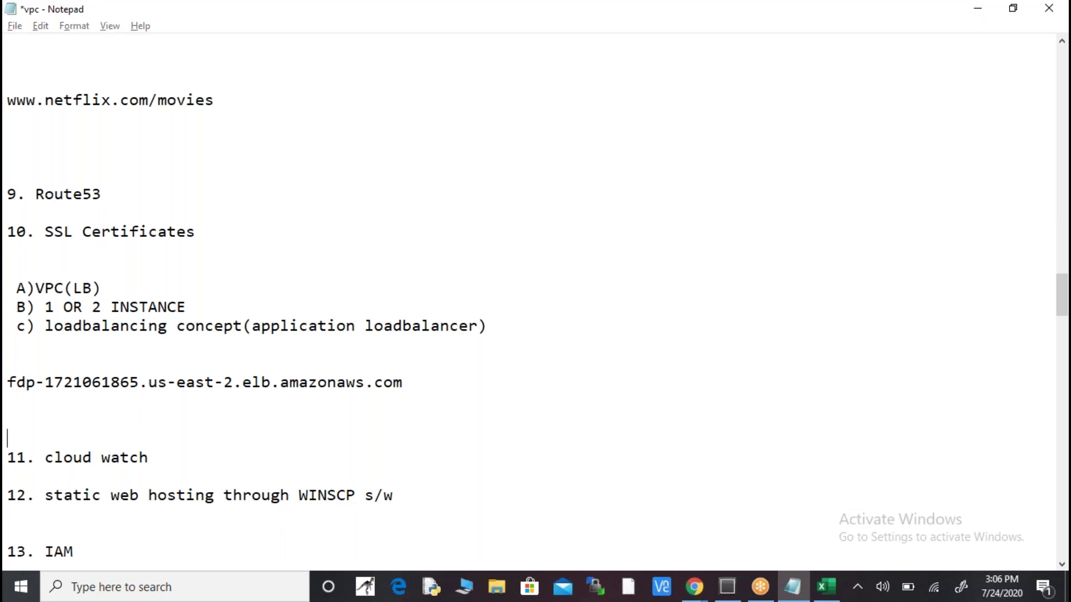
{"action": "key", "text": "alt+Tab"}
{"action": "key", "text": "alt+Tab"}
{"action": "key", "text": "Tab"}
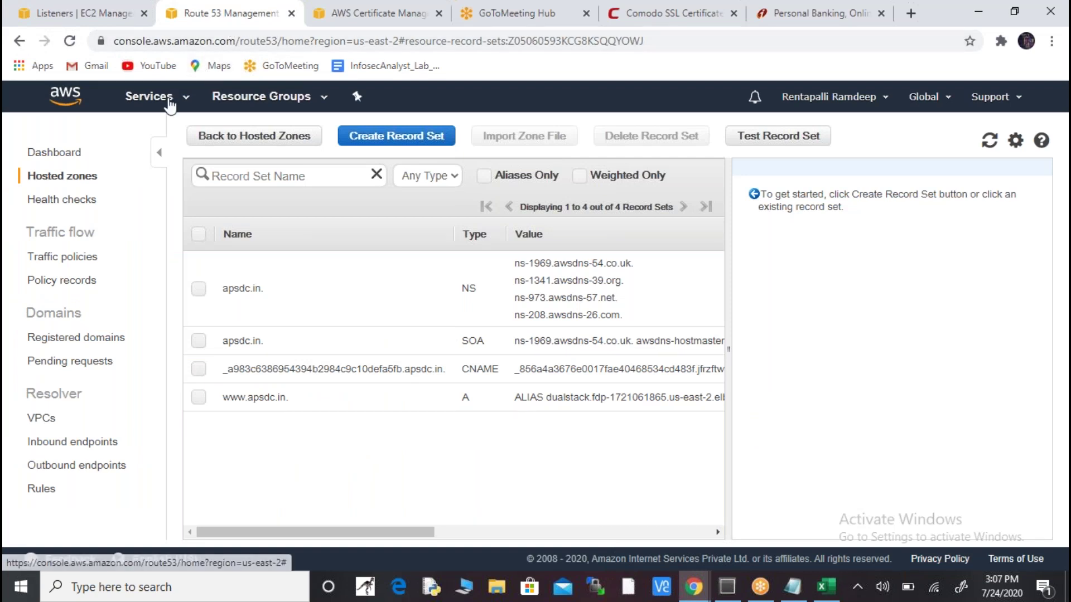
- Open the AWS services list and retry apsdc.in in the incognito window
{"action": "left_click", "coordinate": [169, 103]}
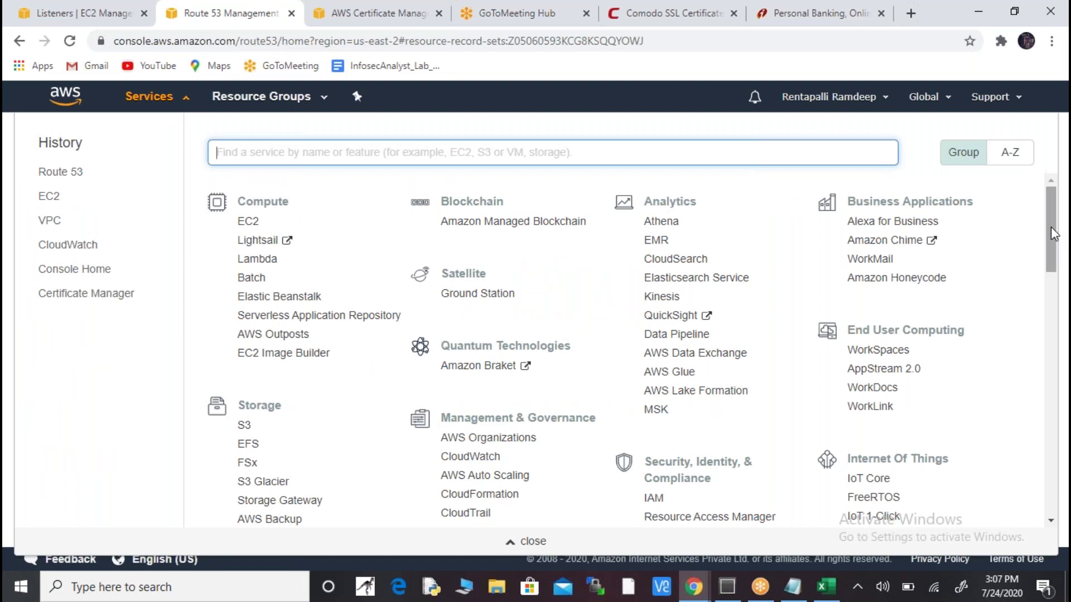
{"action": "left_click_drag", "start_coordinate": [1052, 235], "coordinate": [1055, 282]}
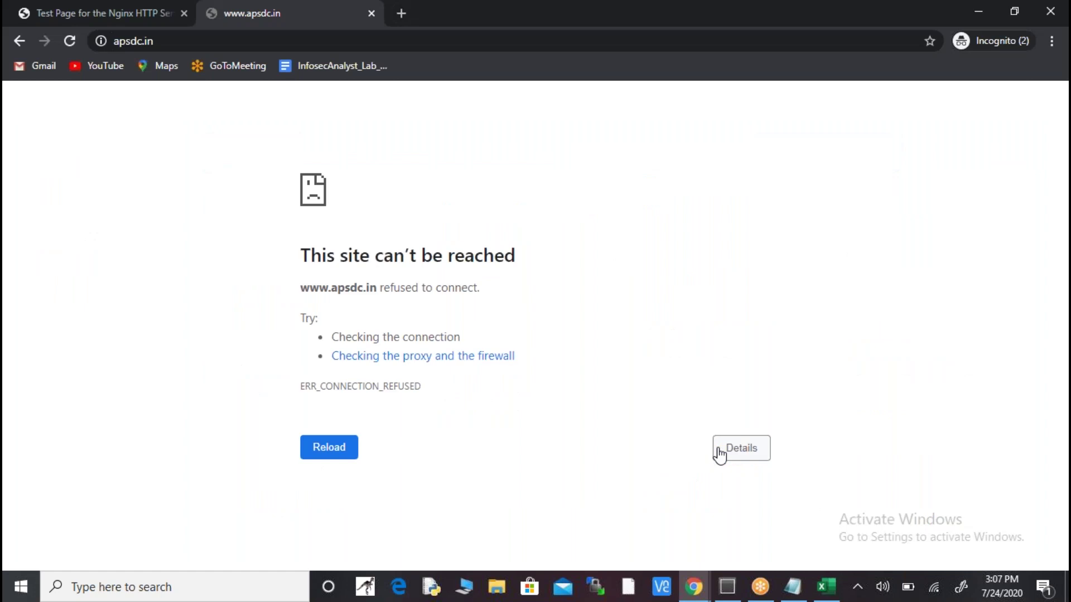
{"action": "left_click", "coordinate": [69, 41]}
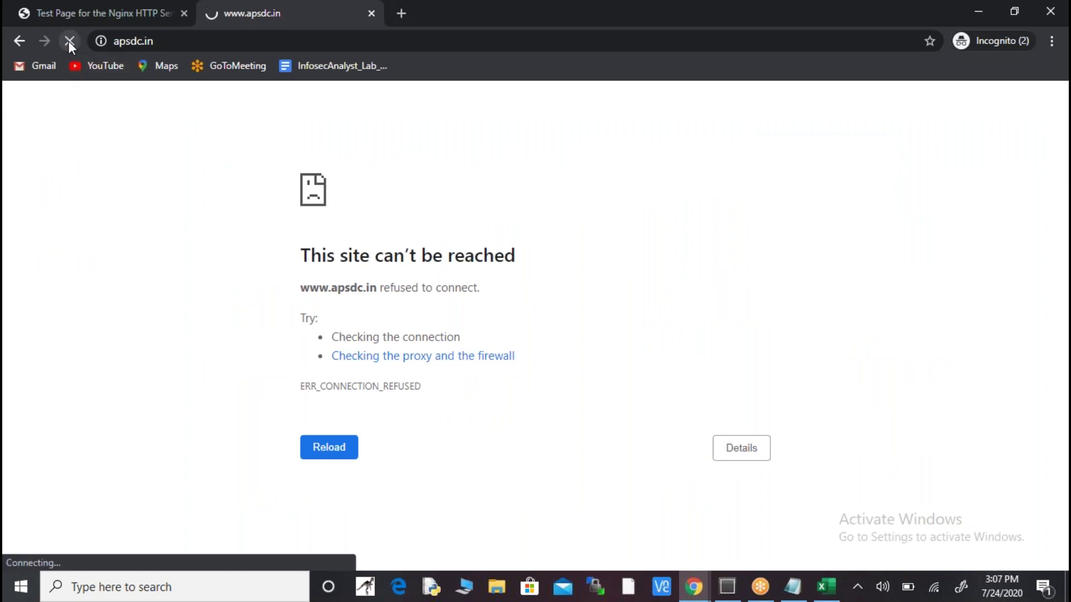
- Bring the vpc notes in Notepad to the front
{"action": "key", "text": "alt+Tab"}
{"action": "key", "text": "alt+Tab"}
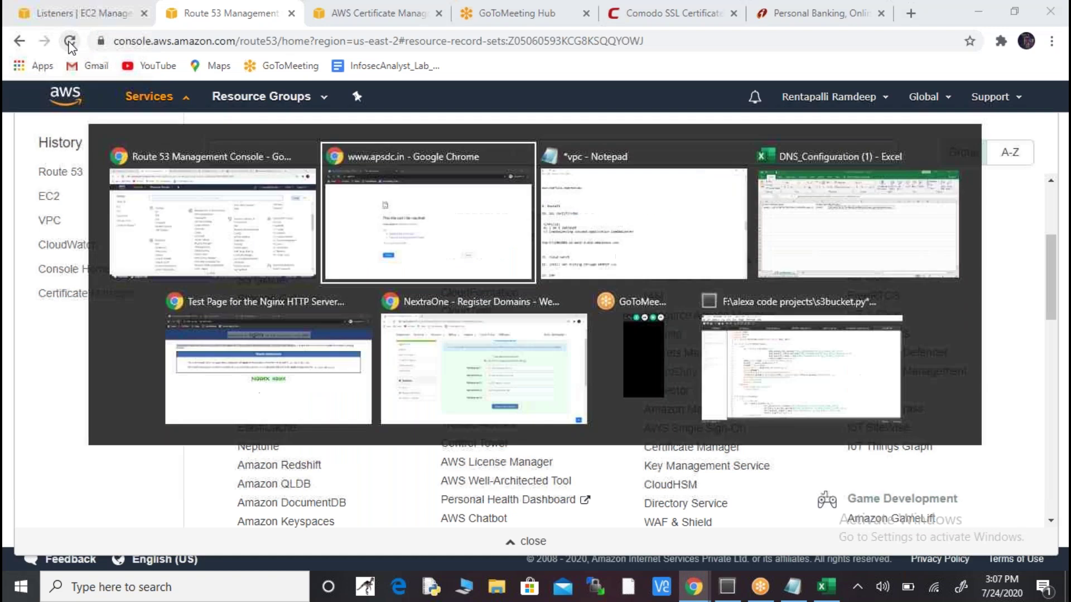
{"action": "key", "text": "Tab"}
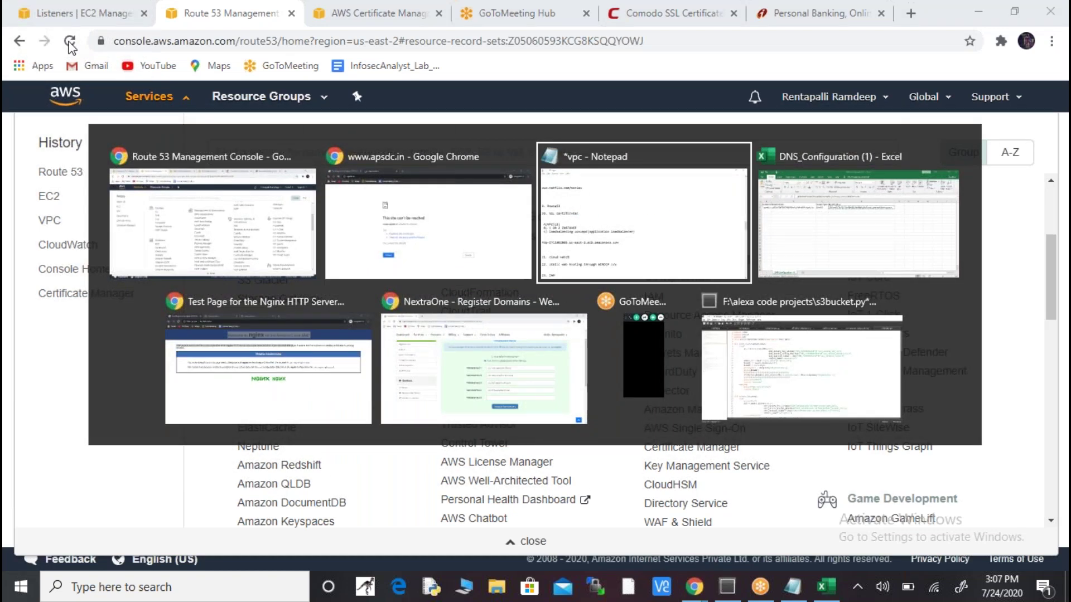
{"action": "key", "text": "Down"}
{"action": "key", "text": "Down"}
{"action": "key", "text": "Down"}
{"action": "key", "text": "Down"}
{"action": "key", "text": "Down"}
{"action": "key", "text": "Down"}
{"action": "key", "text": "Down"}
{"action": "key", "text": "Down"}
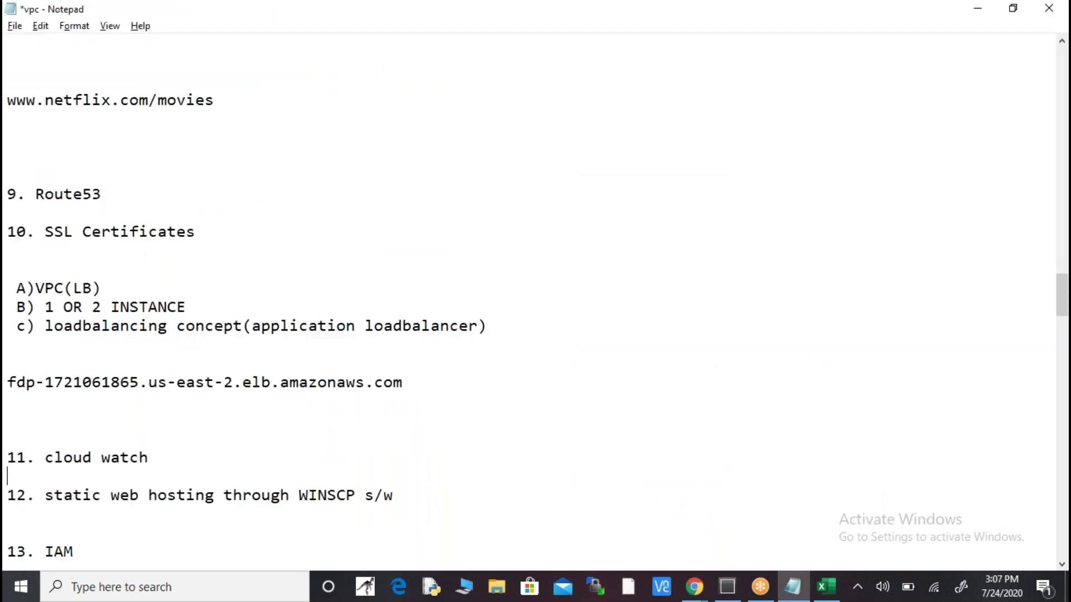
- Insert a blank line below '11. cloud watch' in the notes
{"action": "key", "text": "Down"}
{"action": "key", "text": "Down"}
{"action": "key", "text": "Down"}
{"action": "key", "text": "Up"}
{"action": "key", "text": "Up"}
{"action": "key", "text": "Up"}
{"action": "key", "text": "Up"}
{"action": "key", "text": "Up"}
{"action": "key", "text": "Up"}
{"action": "key", "text": "Up"}
{"action": "key", "text": "Up"}
{"action": "key", "text": "Up"}
{"action": "key", "text": "Up"}
{"action": "key", "text": "shift+Down"}
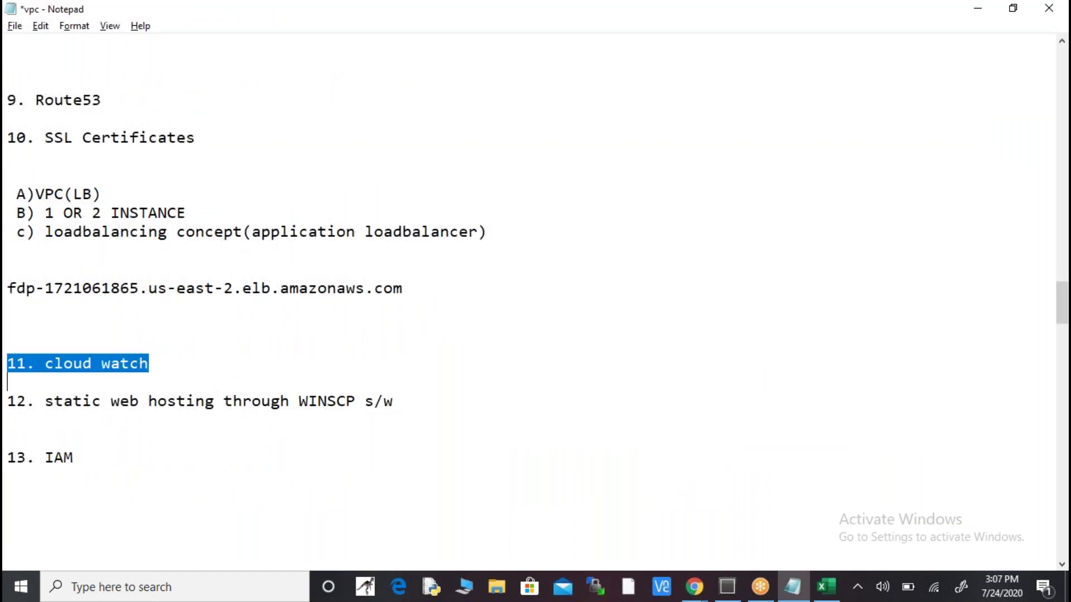
{"action": "key", "text": "Down"}
{"action": "key", "text": "Down"}
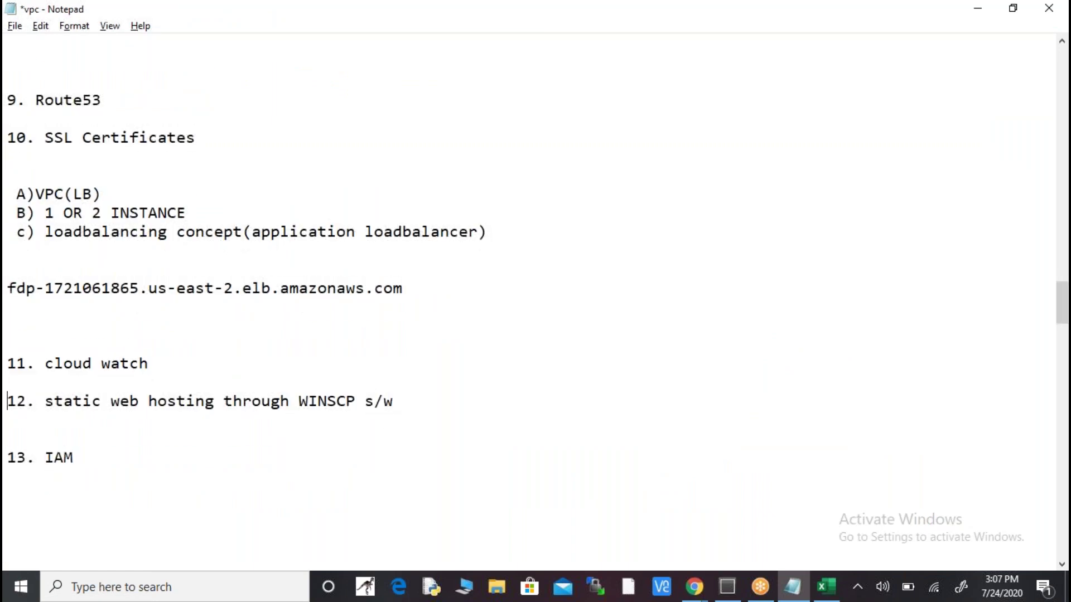
{"action": "key", "text": "Return"}
{"action": "key", "text": "Return"}
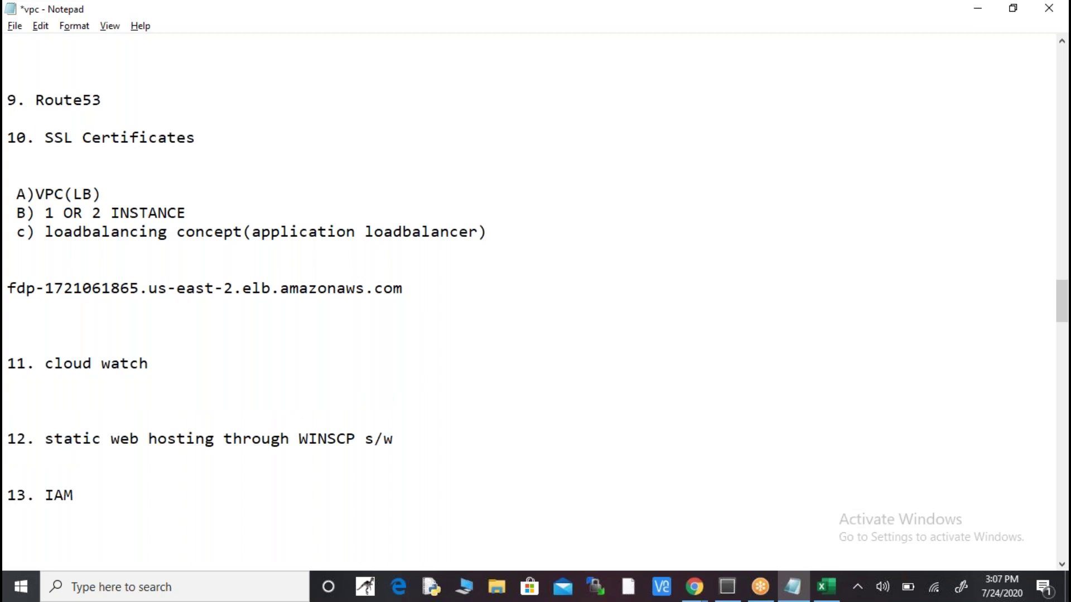
{"action": "key", "text": "Up"}
- Type the indented sub-item 'a) instace, vpc' and select 'a) instace'
{"action": "type", "text": "a) instace, vpc"}
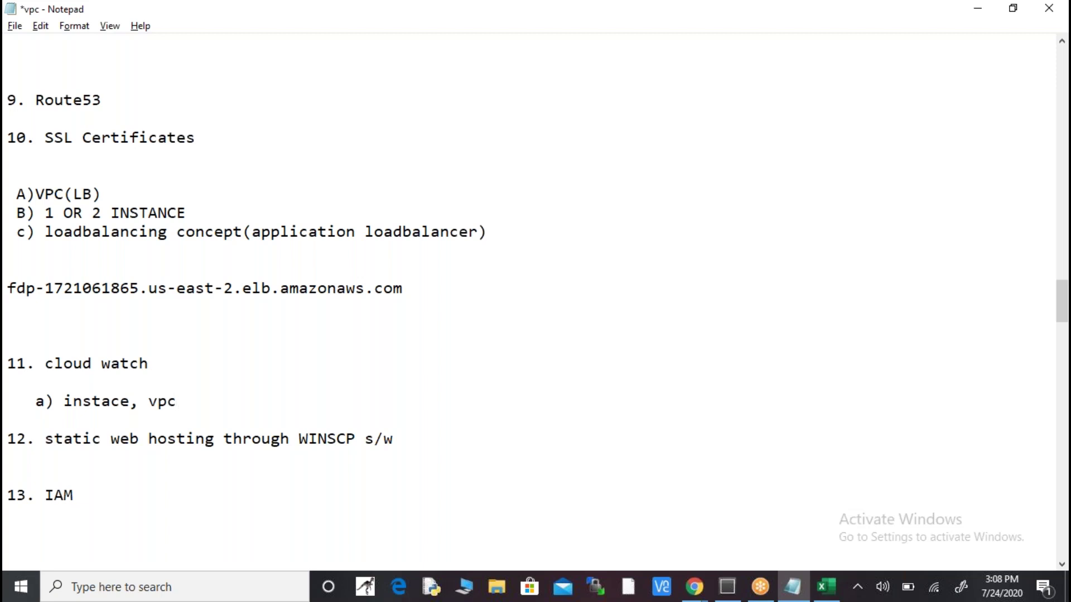
{"action": "key", "text": "Left"}
{"action": "key", "text": "Left"}
{"action": "key", "text": "Left"}
{"action": "key", "text": "Left"}
{"action": "key", "text": "Left"}
{"action": "key", "text": "ctrl+shift+Left"}
{"action": "key", "text": "ctrl+shift+Left"}
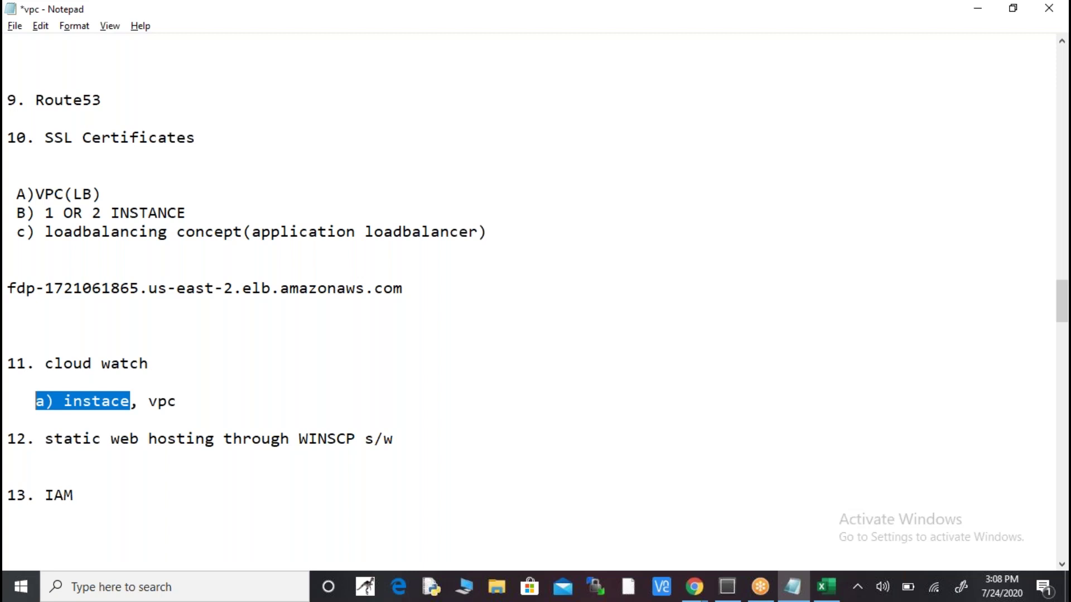
{"action": "key", "text": "alt+Tab"}
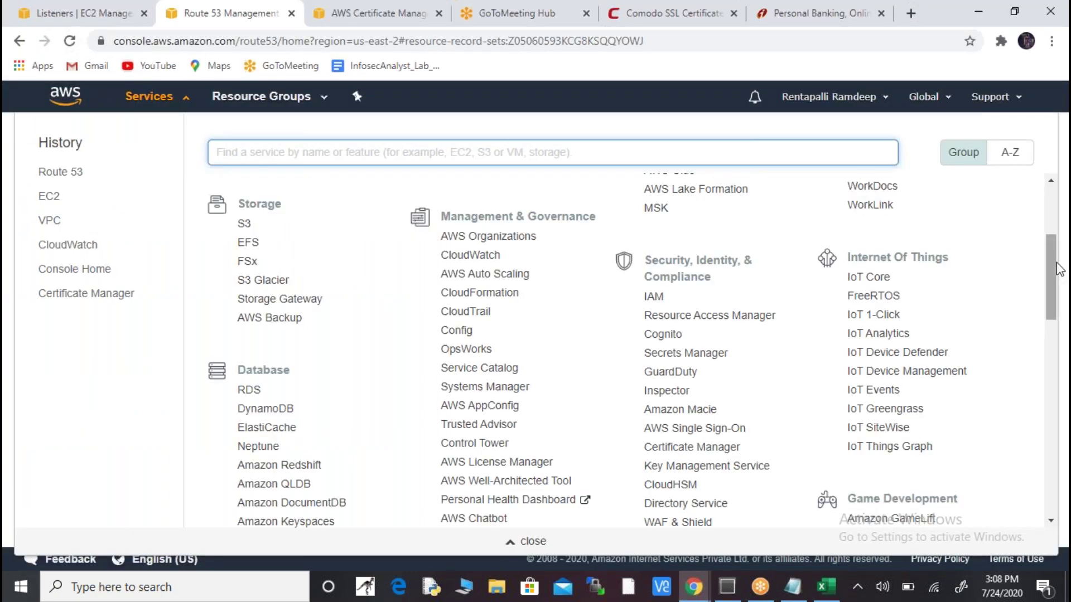
- Open EC2's running instances and enlarge the details panel below instance ssl1
{"action": "scroll", "coordinate": [1056, 270], "scroll_direction": "up", "scroll_amount": 4}
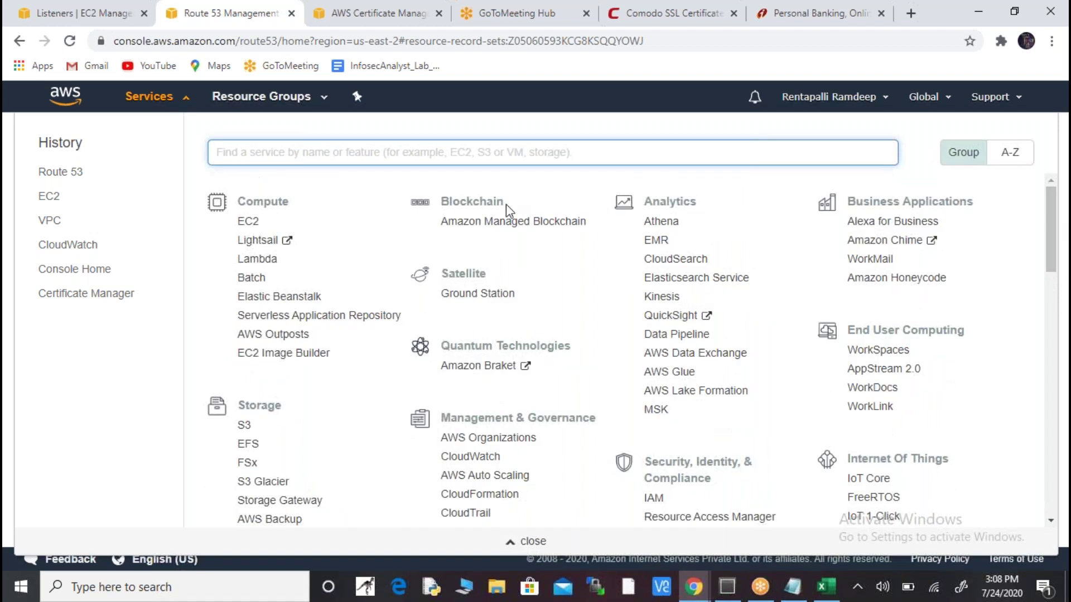
{"action": "left_click", "coordinate": [250, 223]}
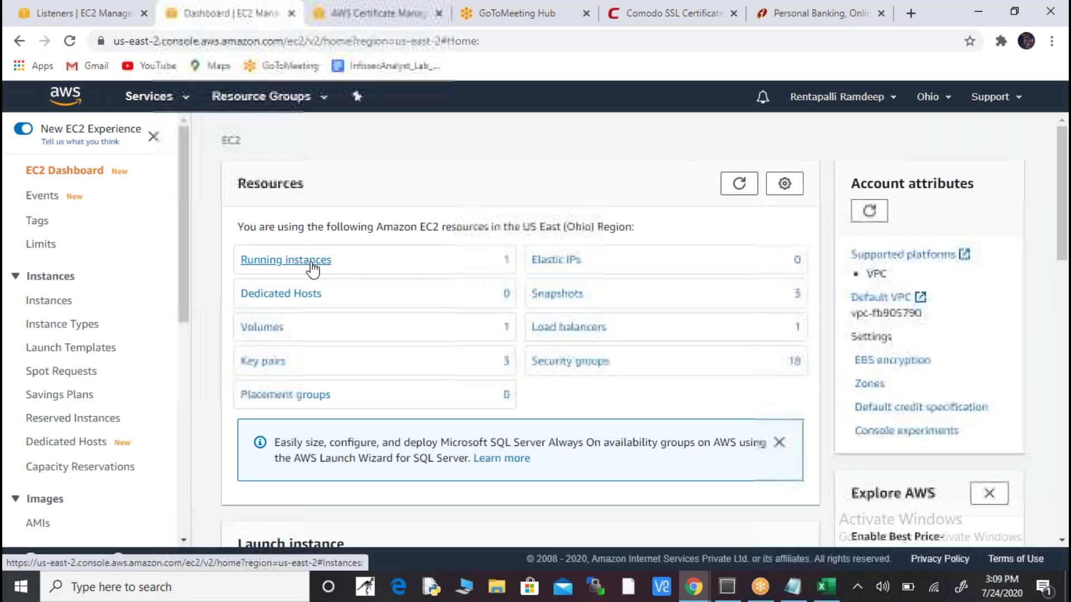
{"action": "left_click", "coordinate": [310, 262]}
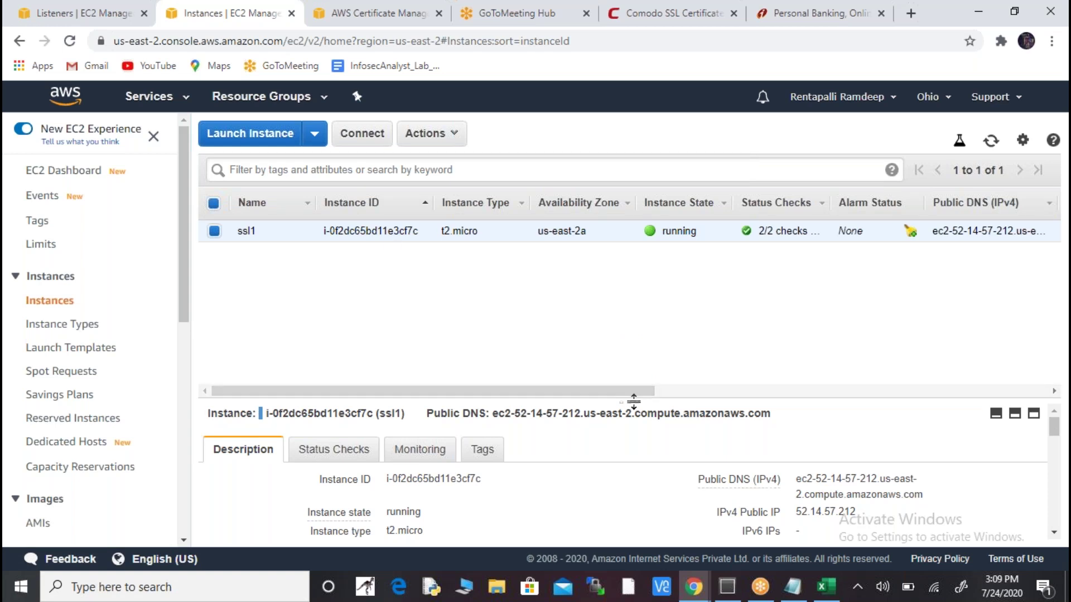
{"action": "left_click_drag", "start_coordinate": [630, 399], "coordinate": [624, 308]}
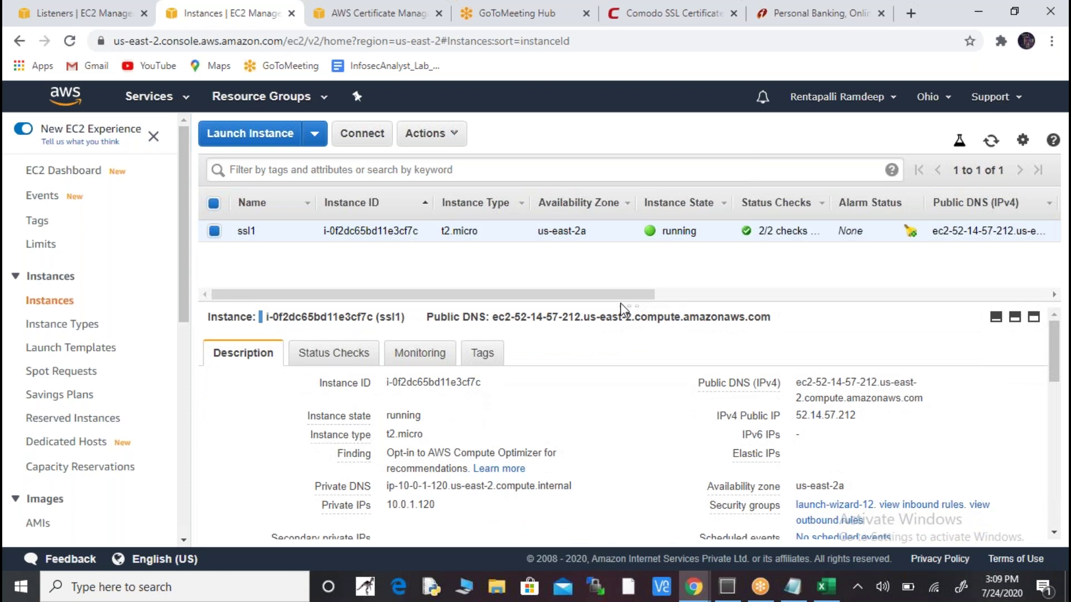
{"action": "left_click_drag", "start_coordinate": [628, 303], "coordinate": [628, 295]}
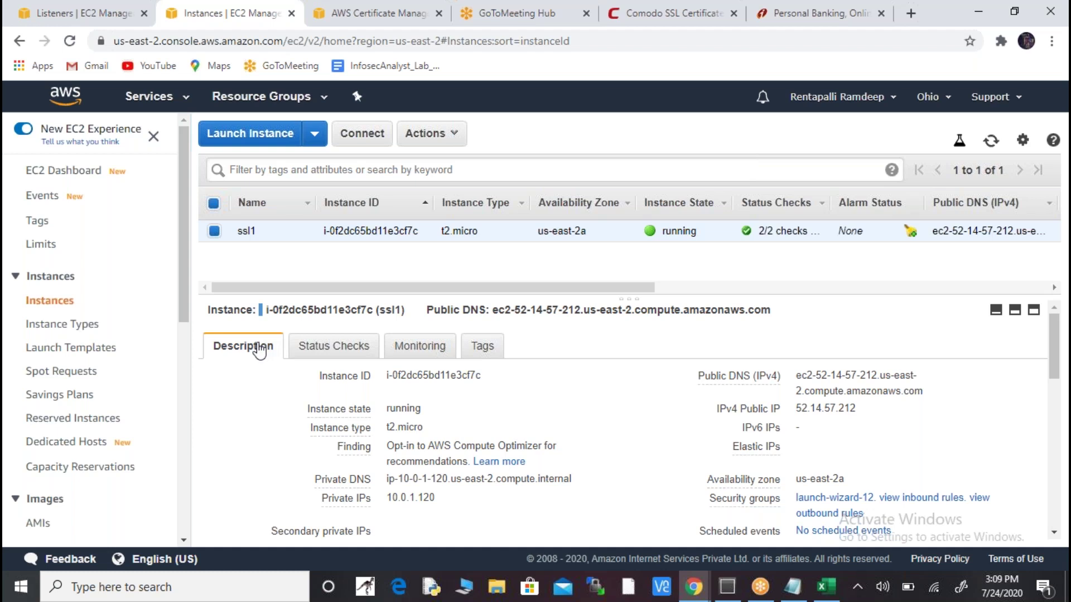
- View ssl1's Status Checks, then its Monitoring details showing no alarms
{"action": "left_click", "coordinate": [347, 347]}
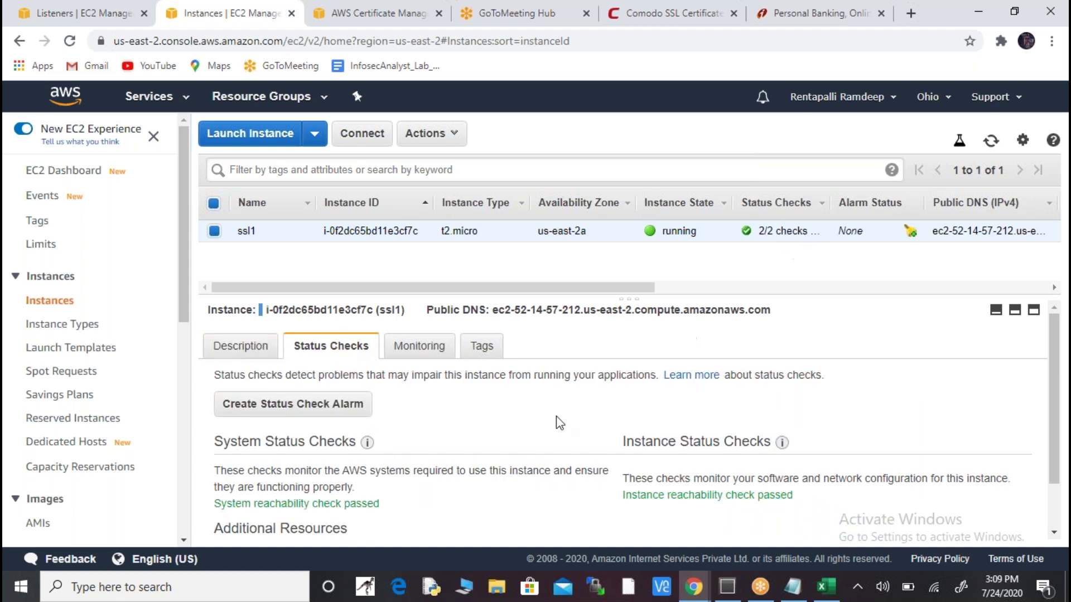
{"action": "left_click", "coordinate": [429, 352]}
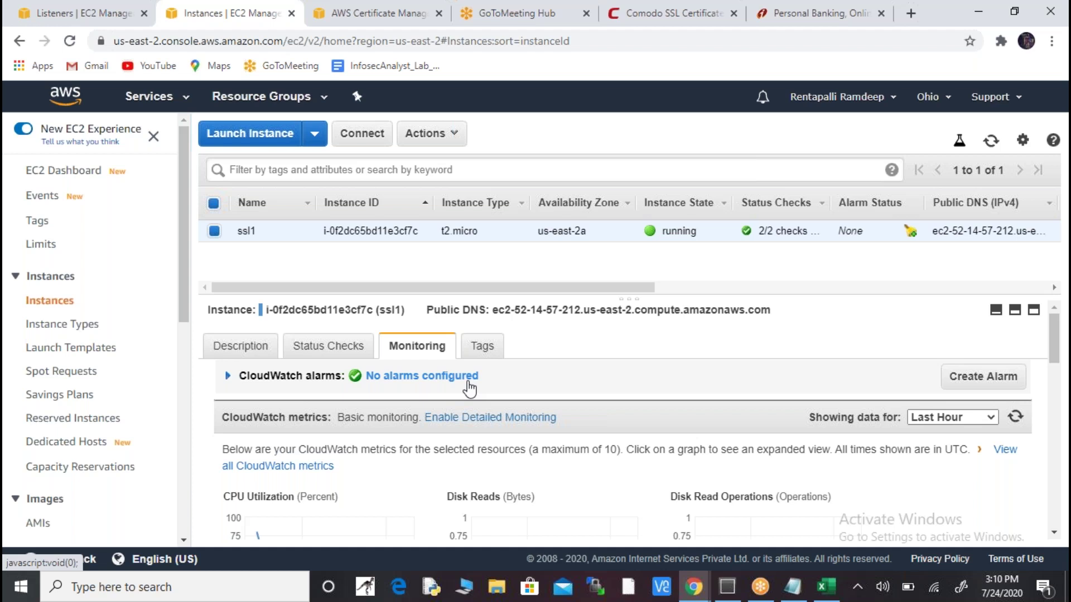
- Start a new ssl1 alarm notifying abs123, with Take the action enabled
{"action": "mouse_move", "coordinate": [243, 234]}
{"action": "left_click", "coordinate": [988, 383]}
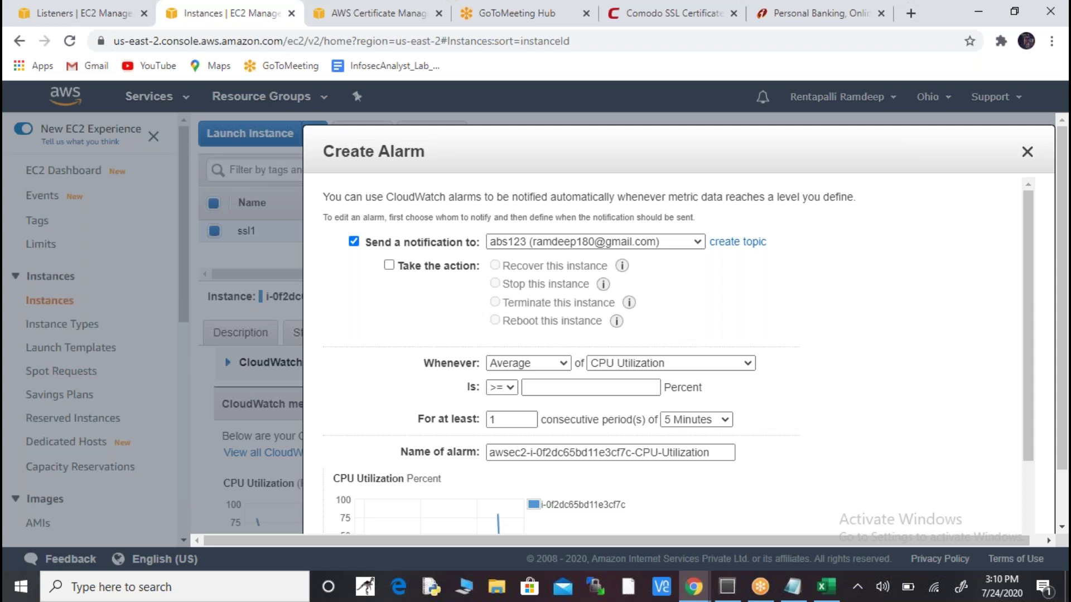
{"action": "left_click", "coordinate": [688, 244]}
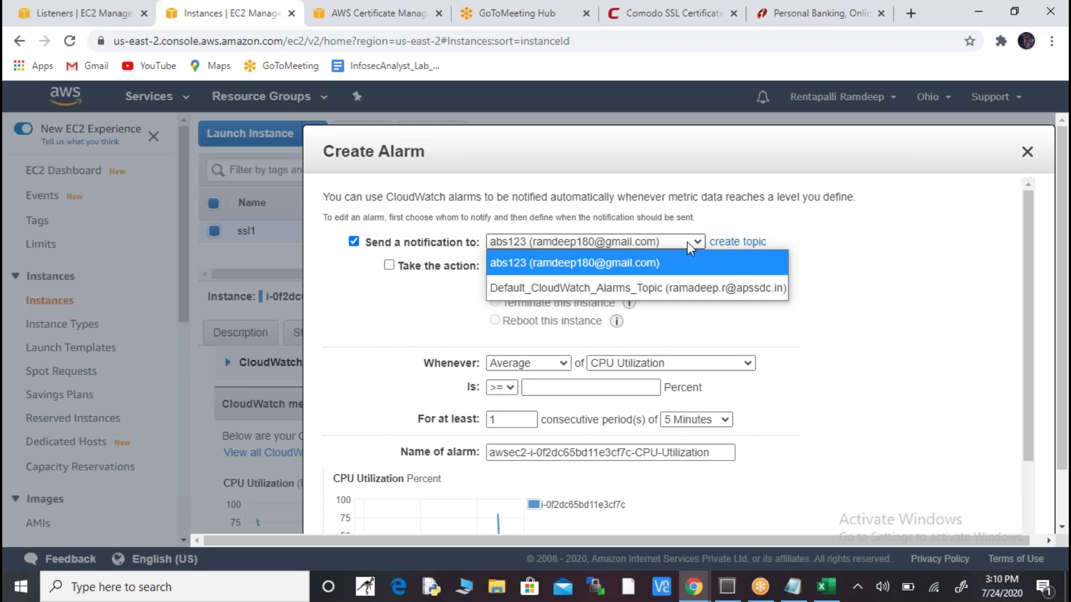
{"action": "left_click", "coordinate": [687, 242]}
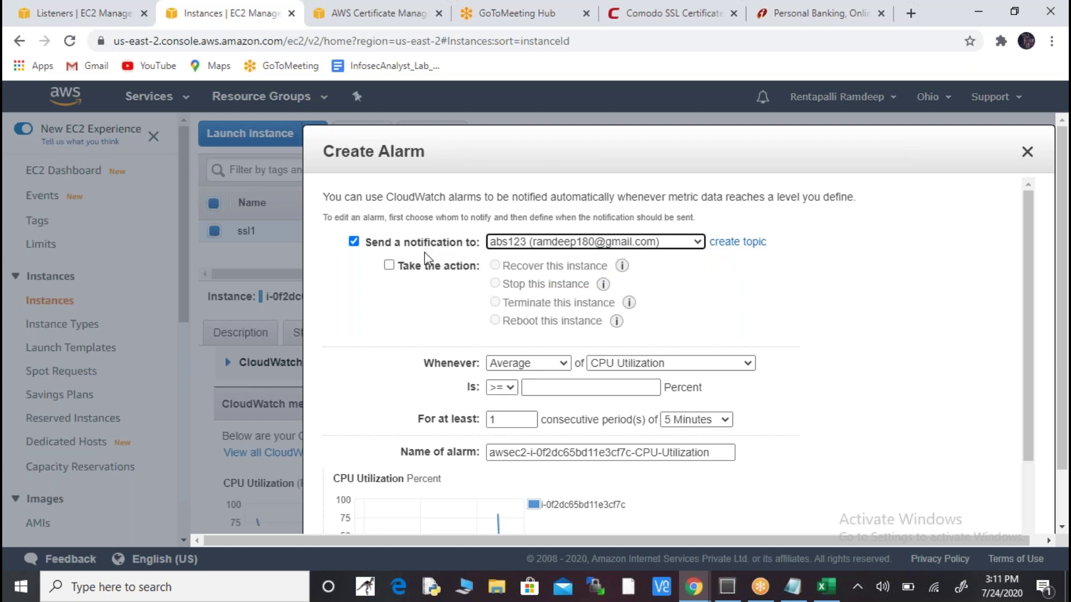
{"action": "left_click", "coordinate": [389, 266]}
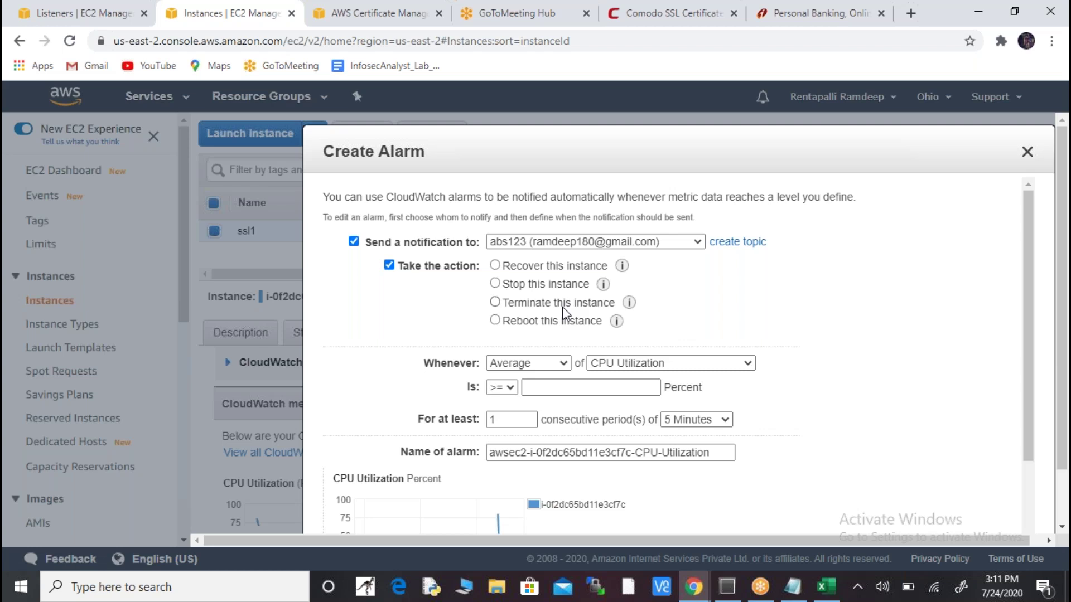
- Make the alarm stop the instance when Average CPU is >= 30 percent
{"action": "left_click", "coordinate": [496, 284]}
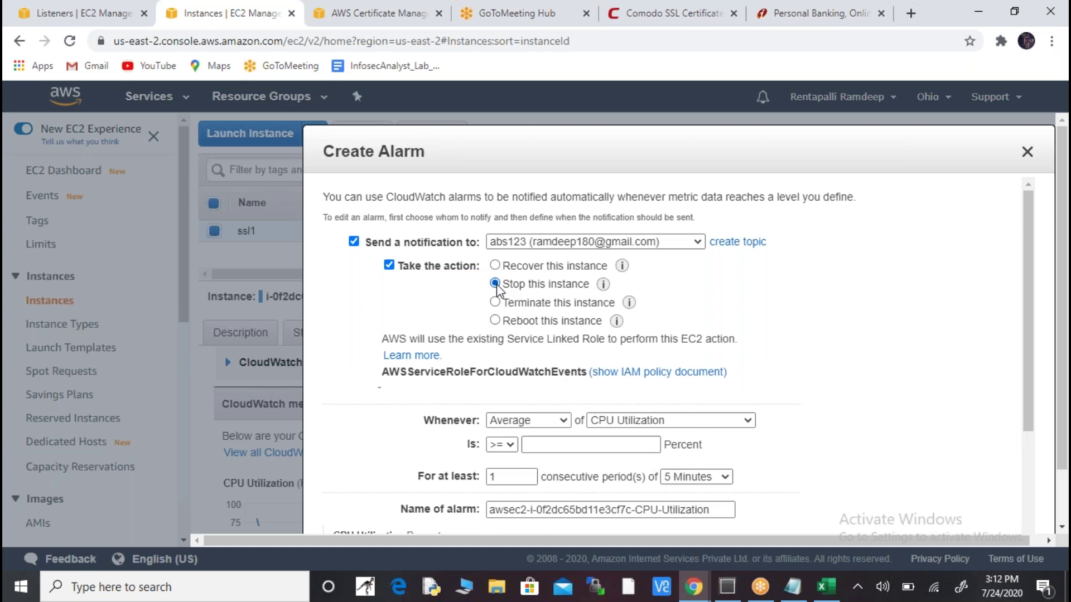
{"action": "left_click", "coordinate": [557, 424]}
{"action": "left_click", "coordinate": [557, 425]}
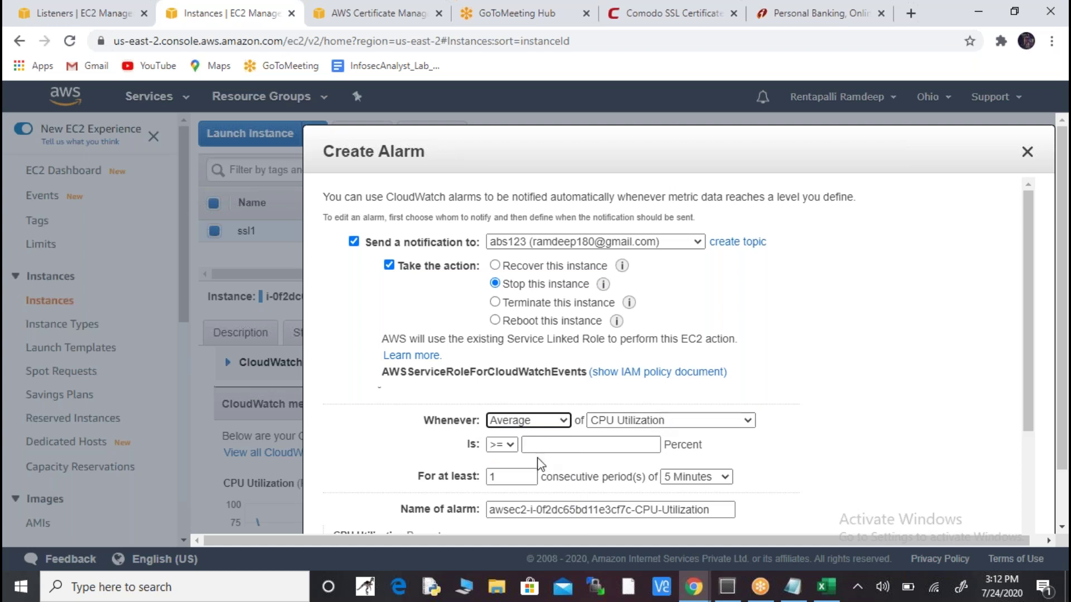
{"action": "left_click", "coordinate": [511, 445]}
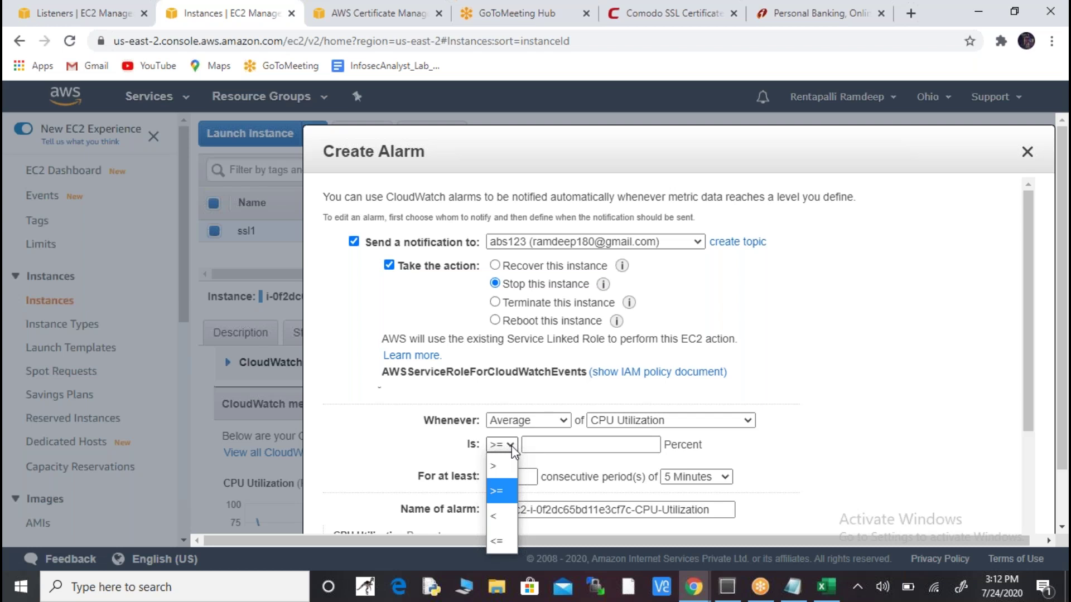
{"action": "left_click", "coordinate": [528, 444]}
{"action": "type", "text": "3"}
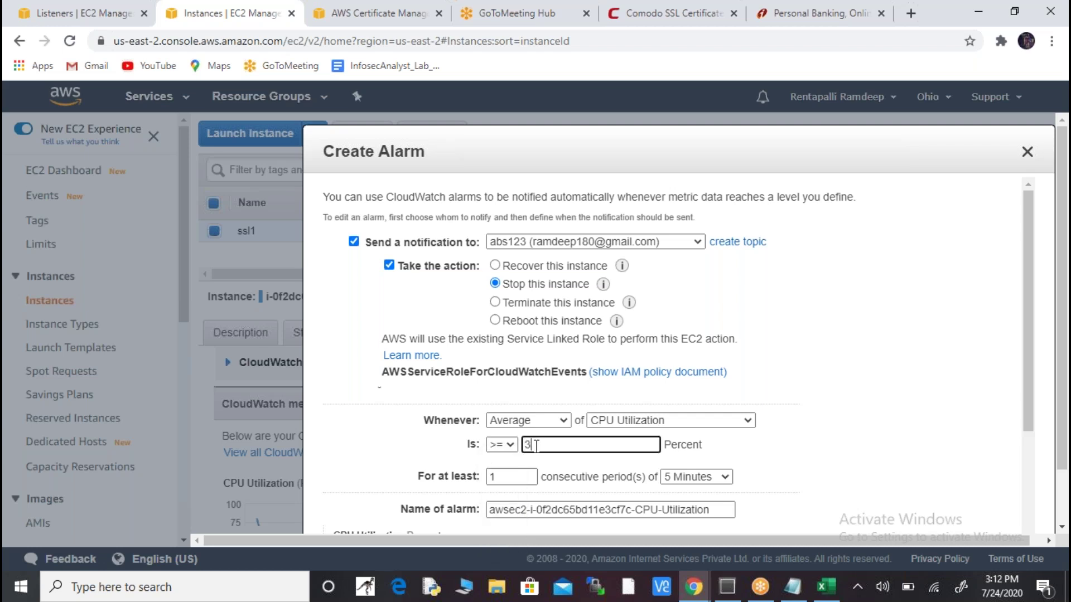
{"action": "type", "text": "0"}
- Keep the alarm's evaluation period at 5 Minutes
{"action": "left_click", "coordinate": [726, 483]}
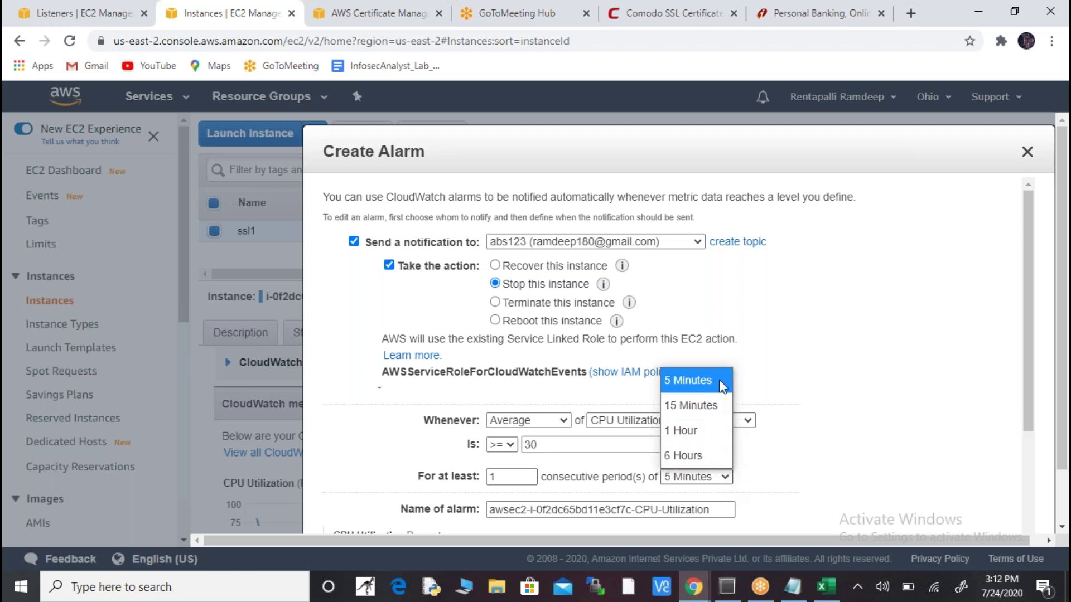
{"action": "key", "text": "Down"}
{"action": "key", "text": "Up"}
{"action": "key", "text": "Up"}
{"action": "key", "text": "Up"}
{"action": "key", "text": "Down"}
{"action": "key", "text": "Down"}
{"action": "key", "text": "Down"}
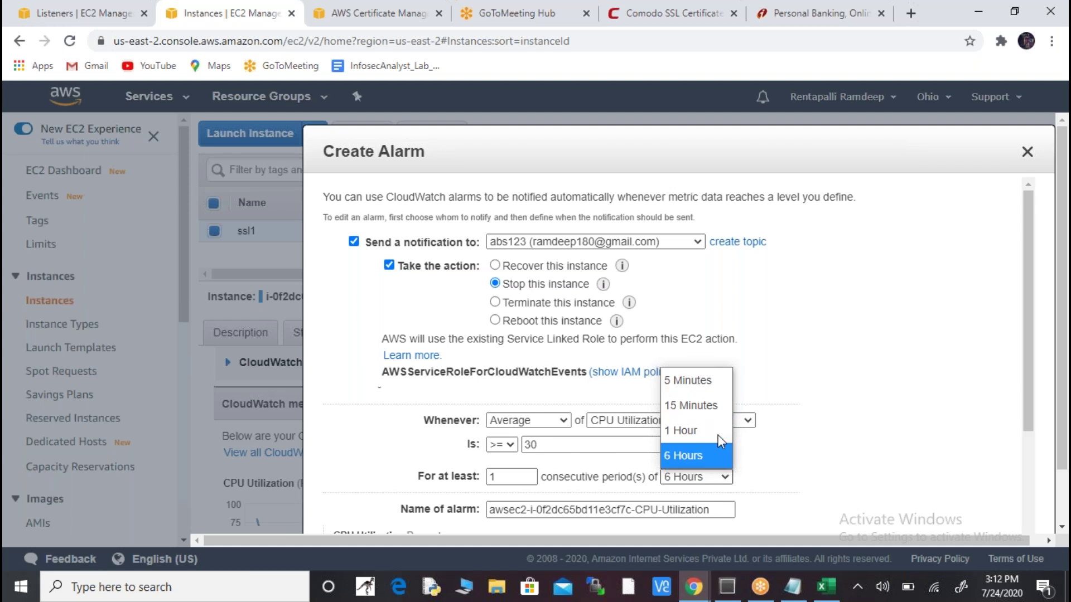
{"action": "key", "text": "Up"}
{"action": "key", "text": "Up"}
{"action": "key", "text": "Up"}
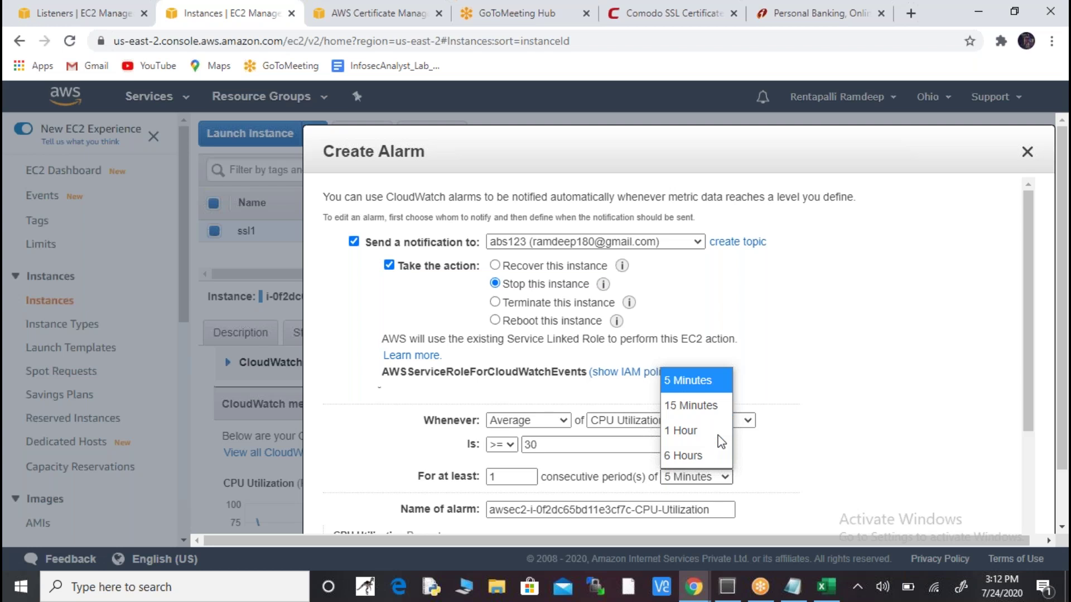
{"action": "left_click", "coordinate": [707, 382]}
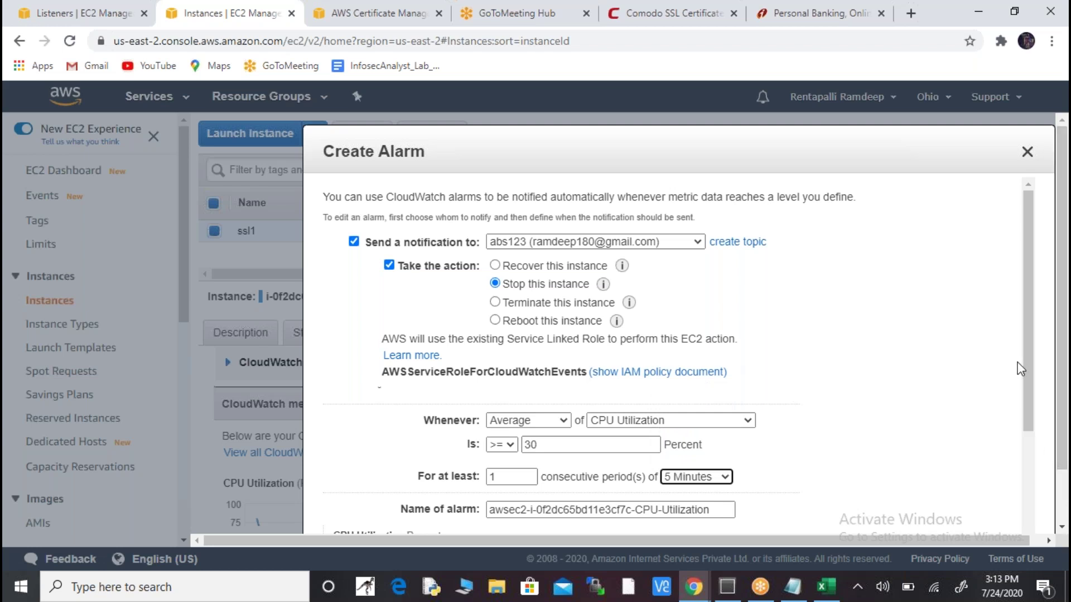
- Scroll the alarm dialog and confirm the period stays at 5 Minutes
{"action": "left_click_drag", "start_coordinate": [1025, 339], "coordinate": [1025, 382]}
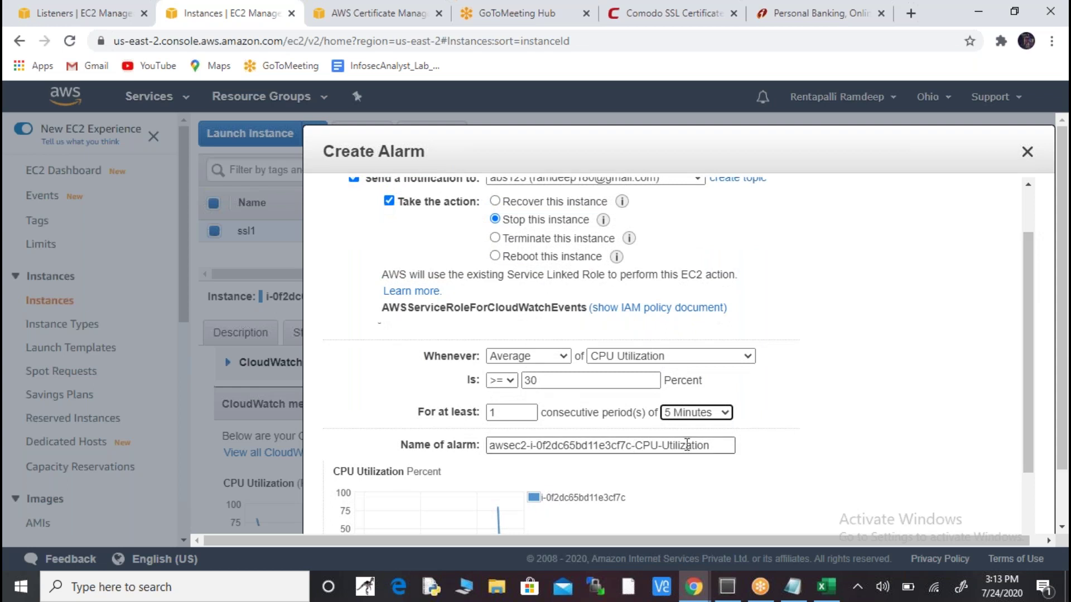
{"action": "left_click_drag", "start_coordinate": [1027, 394], "coordinate": [1040, 461]}
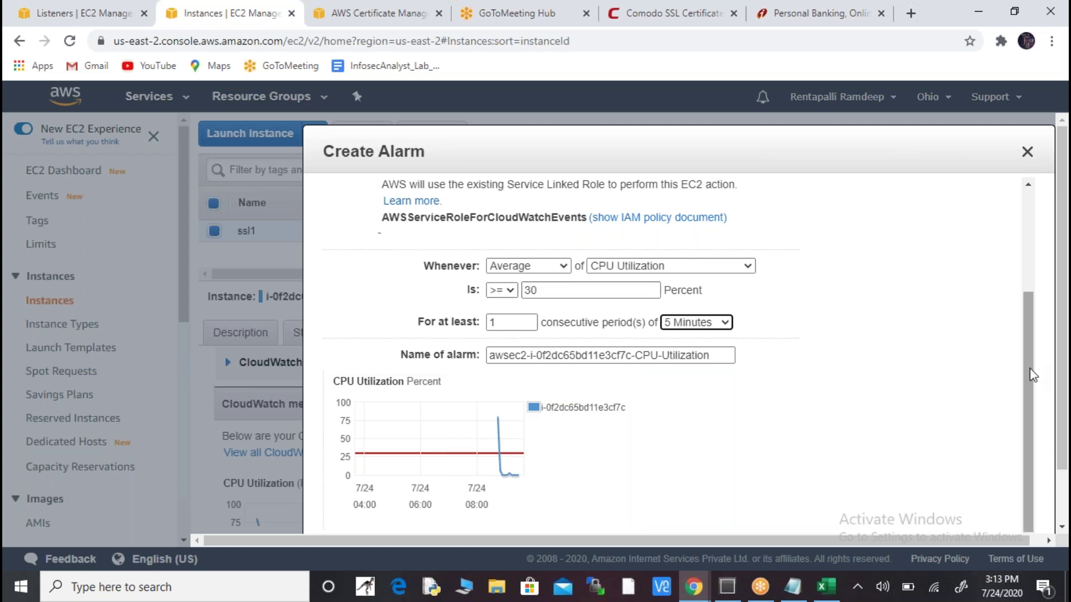
{"action": "left_click_drag", "start_coordinate": [1032, 375], "coordinate": [855, 276]}
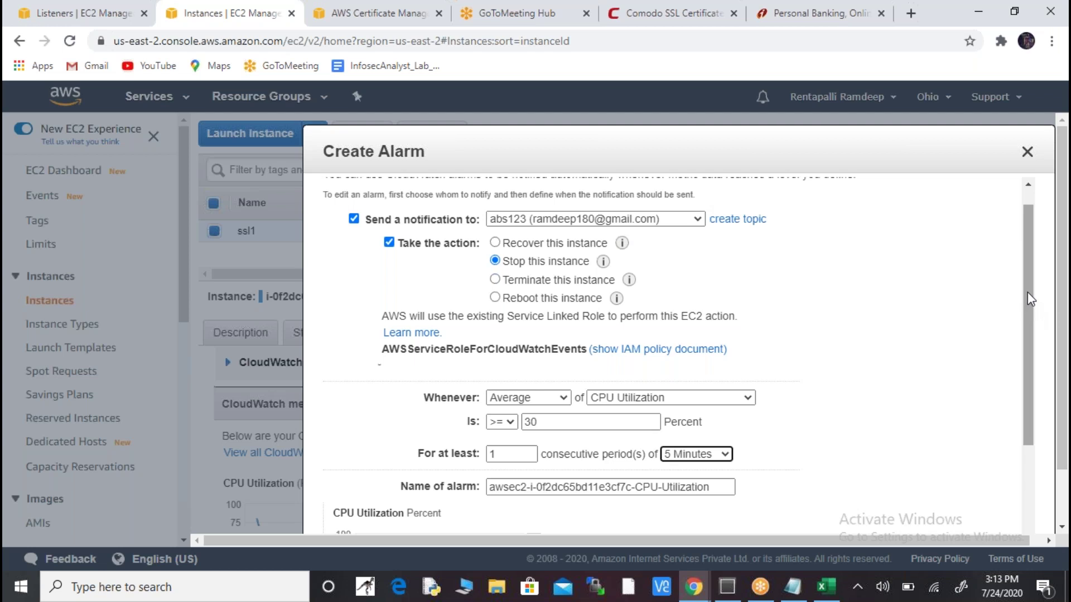
{"action": "left_click_drag", "start_coordinate": [1027, 292], "coordinate": [1021, 391]}
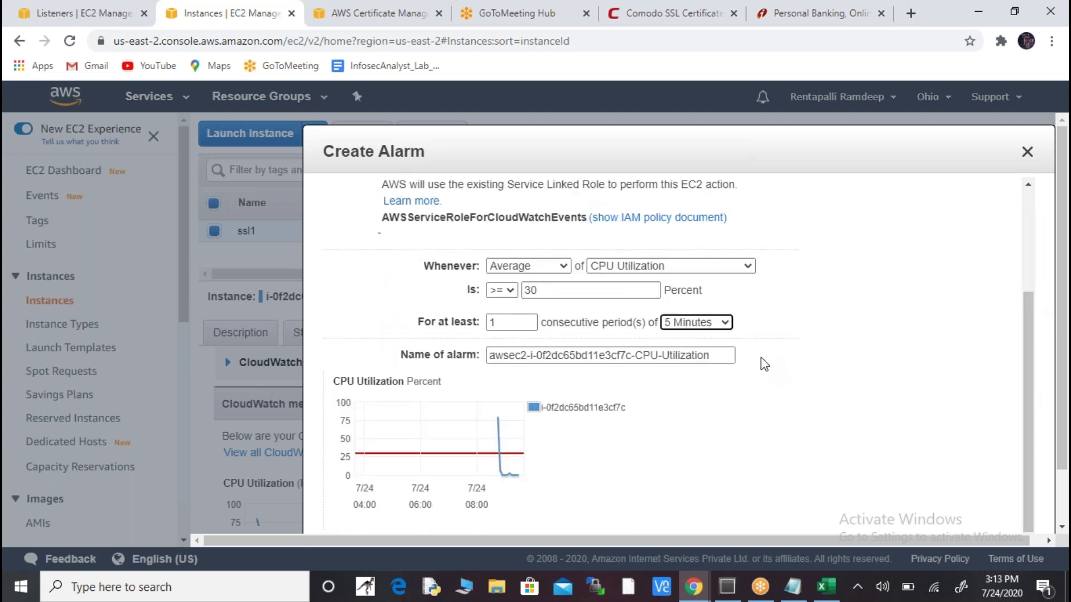
{"action": "left_click", "coordinate": [721, 323]}
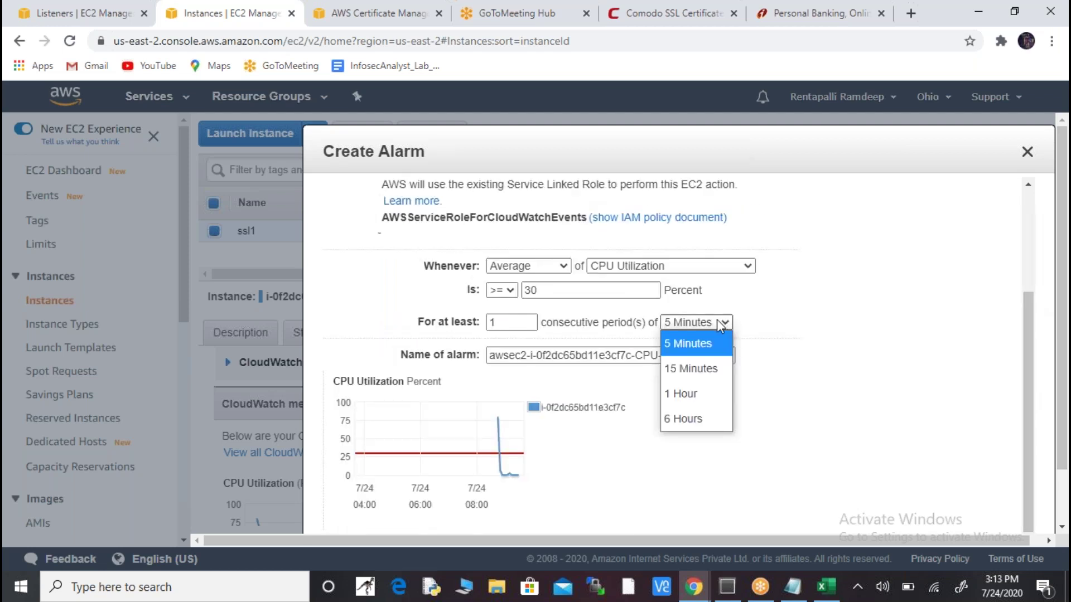
{"action": "key", "text": "Down"}
{"action": "key", "text": "Down"}
{"action": "key", "text": "Up"}
{"action": "key", "text": "Down"}
{"action": "key", "text": "Up"}
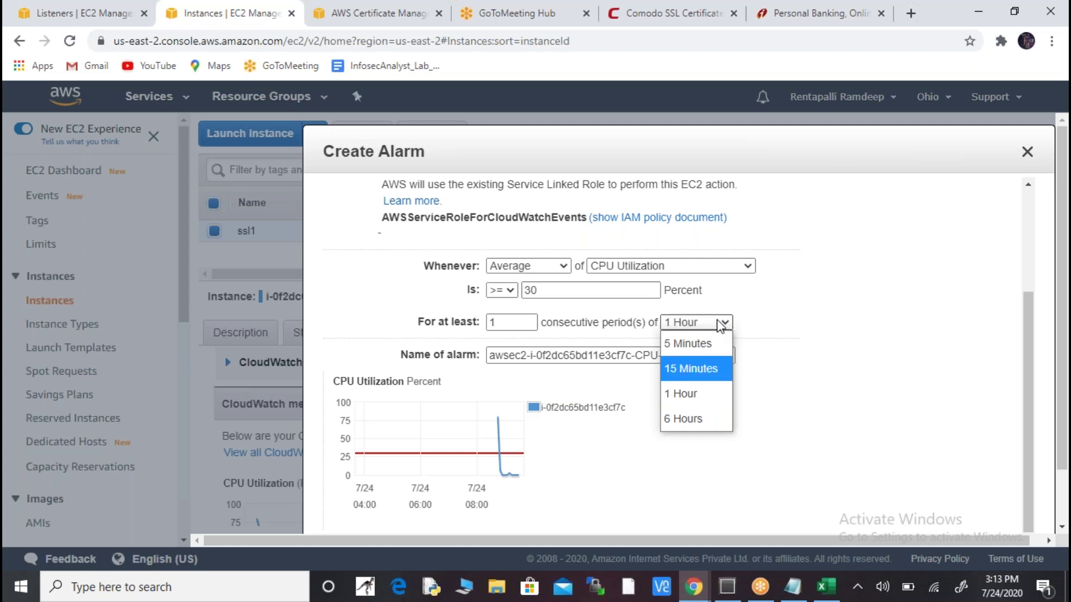
{"action": "left_click", "coordinate": [707, 347]}
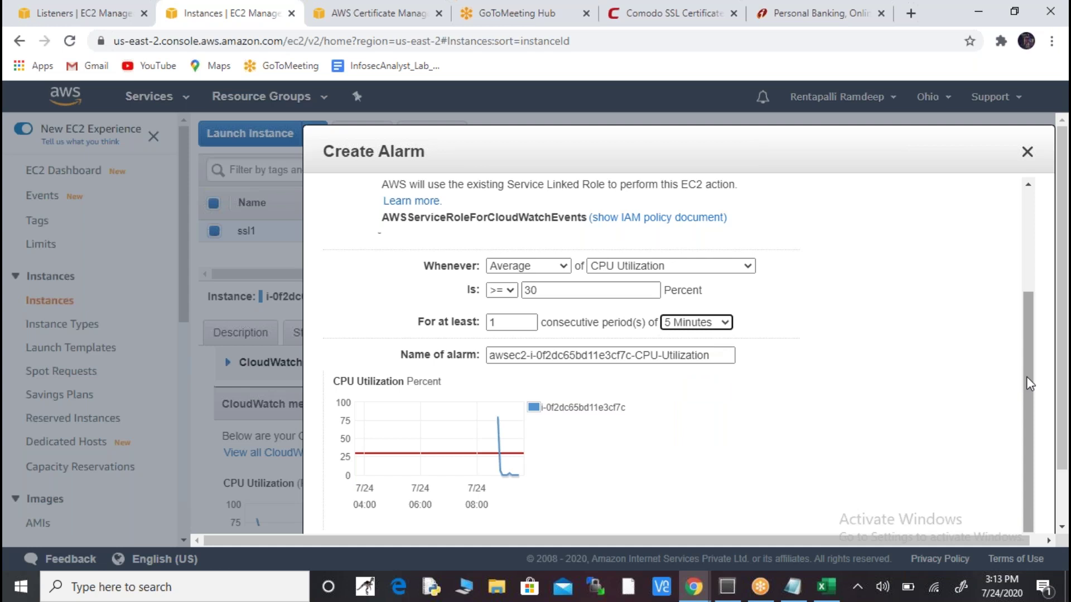
- Create the CPU Utilization alarm and dismiss the success message
{"action": "left_click_drag", "start_coordinate": [1062, 415], "coordinate": [1065, 506]}
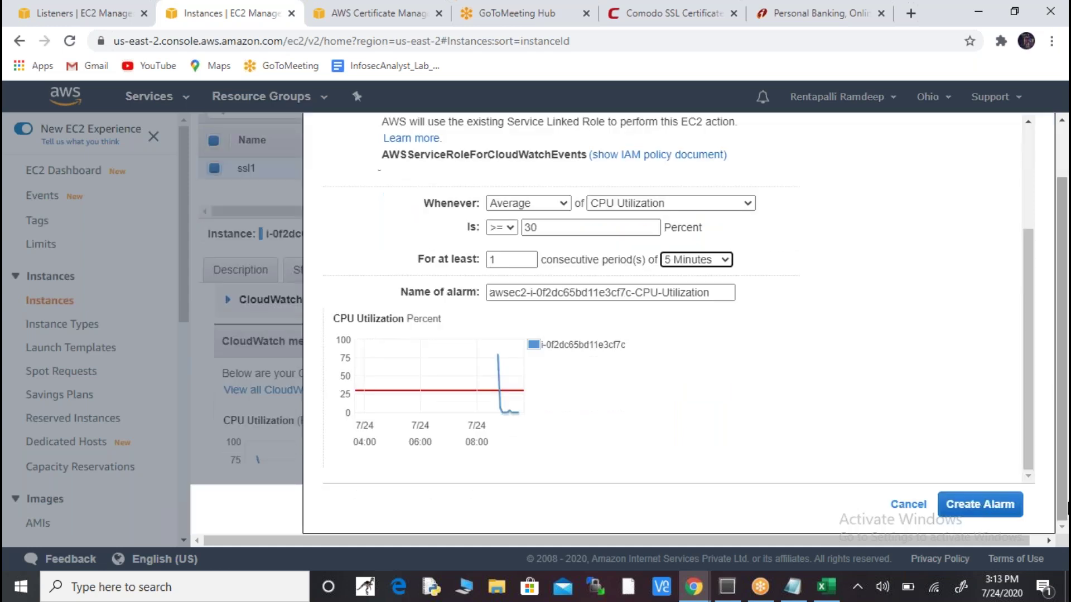
{"action": "left_click", "coordinate": [990, 513]}
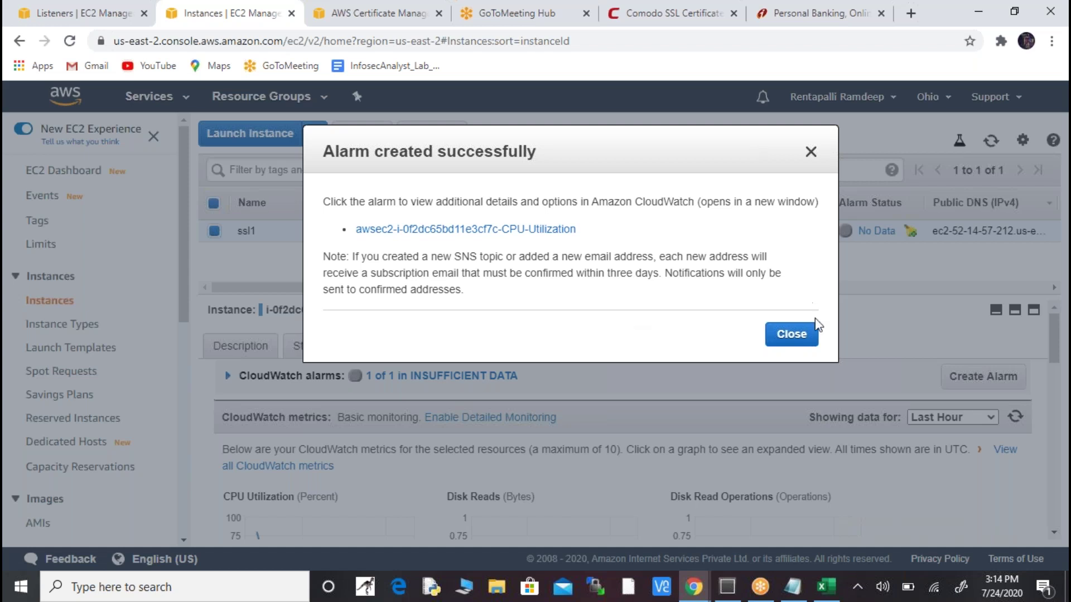
{"action": "left_click", "coordinate": [798, 334]}
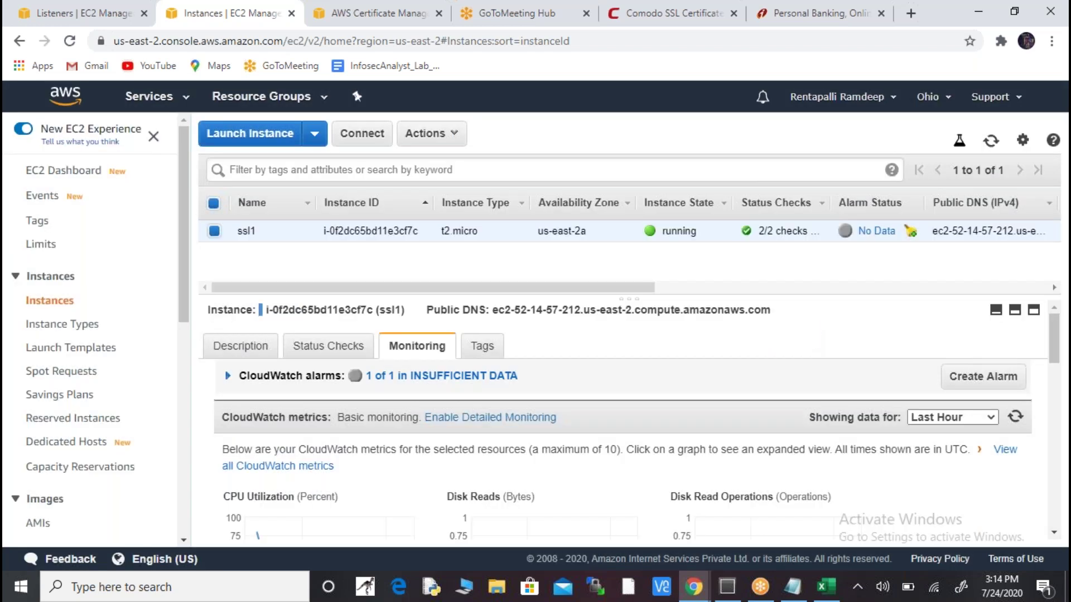
- Open CloudWatch via a 'cloudwatc' search and list alarms with INSUFFICIENT data
{"action": "left_click", "coordinate": [170, 106]}
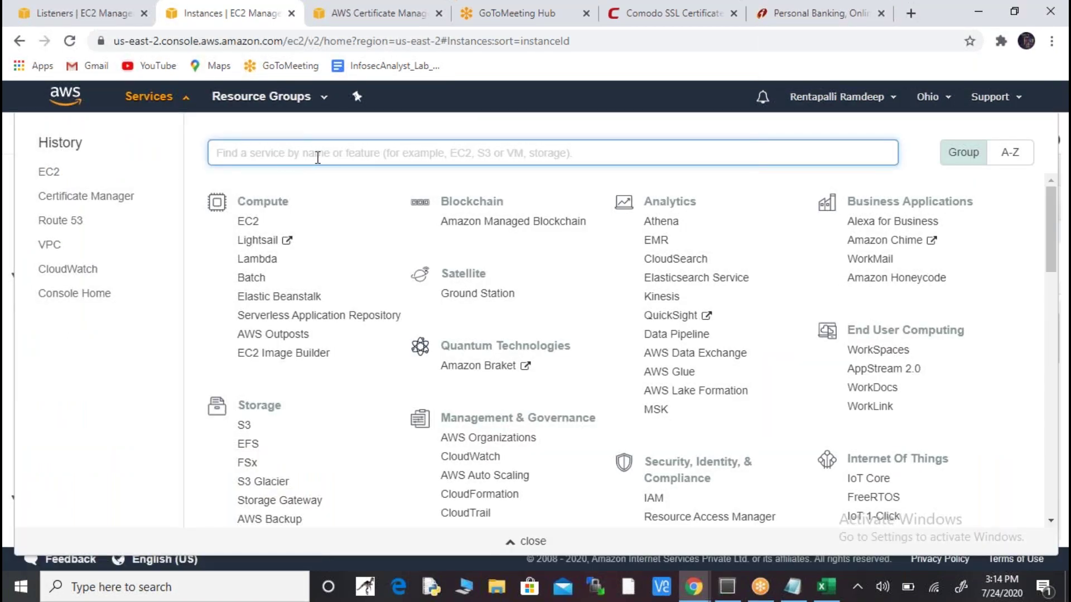
{"action": "type", "text": "cloud"}
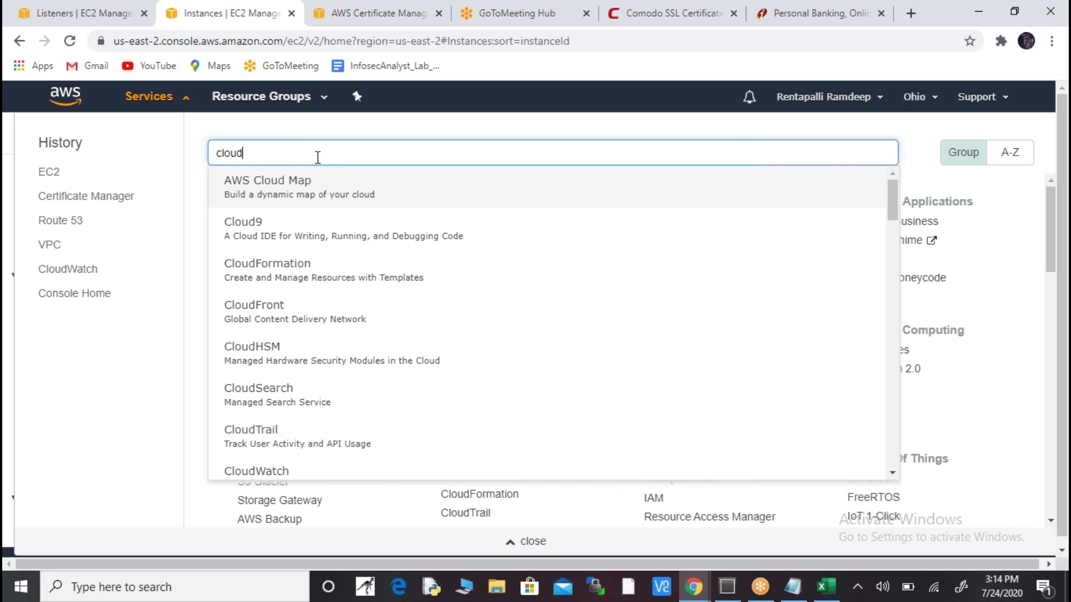
{"action": "type", "text": "watc"}
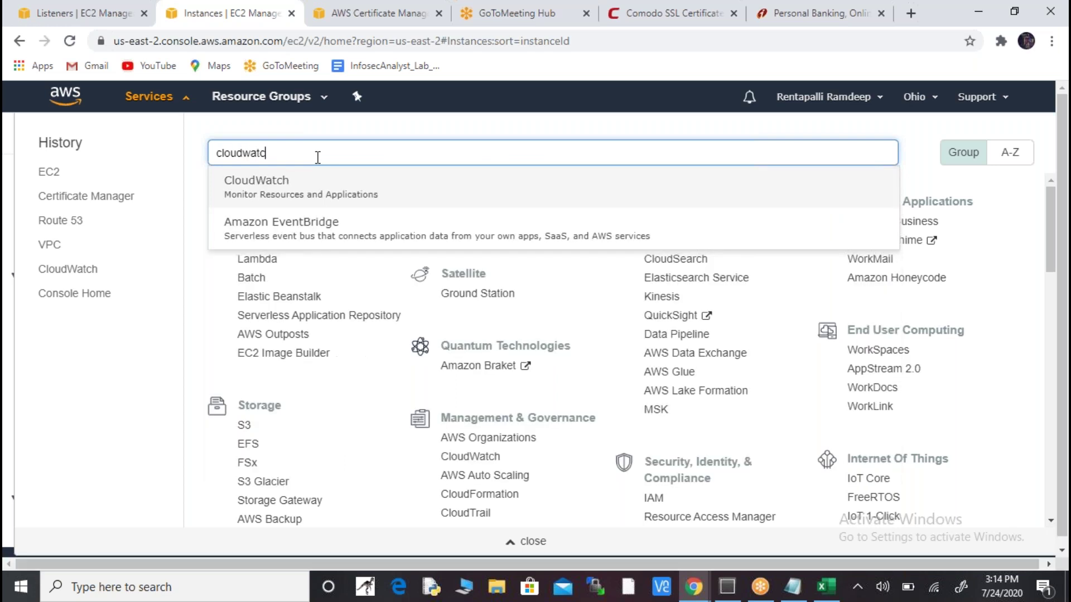
{"action": "left_click", "coordinate": [269, 191]}
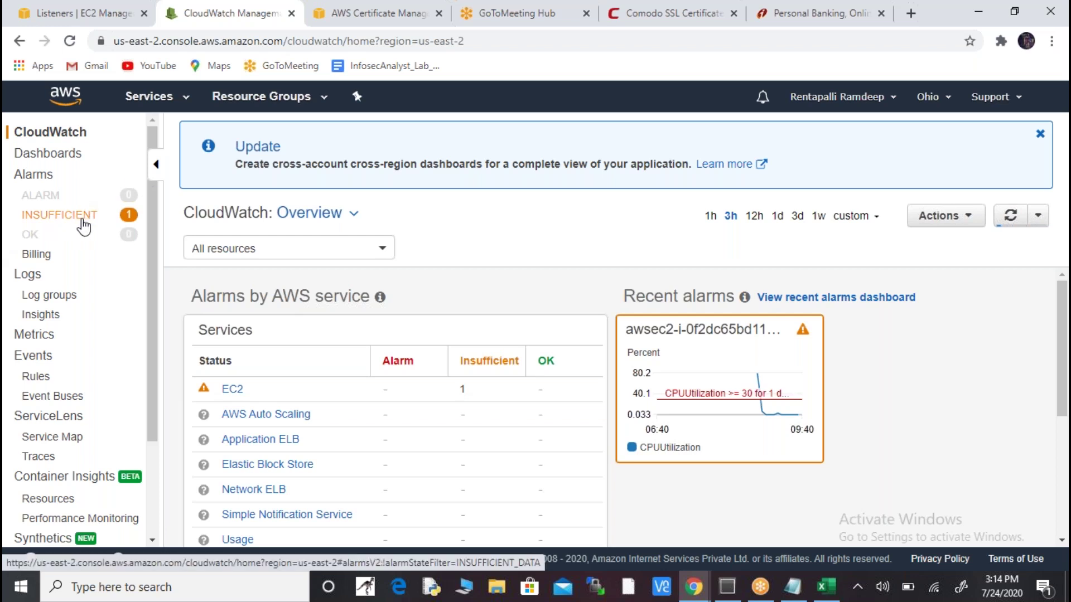
{"action": "left_click", "coordinate": [84, 226]}
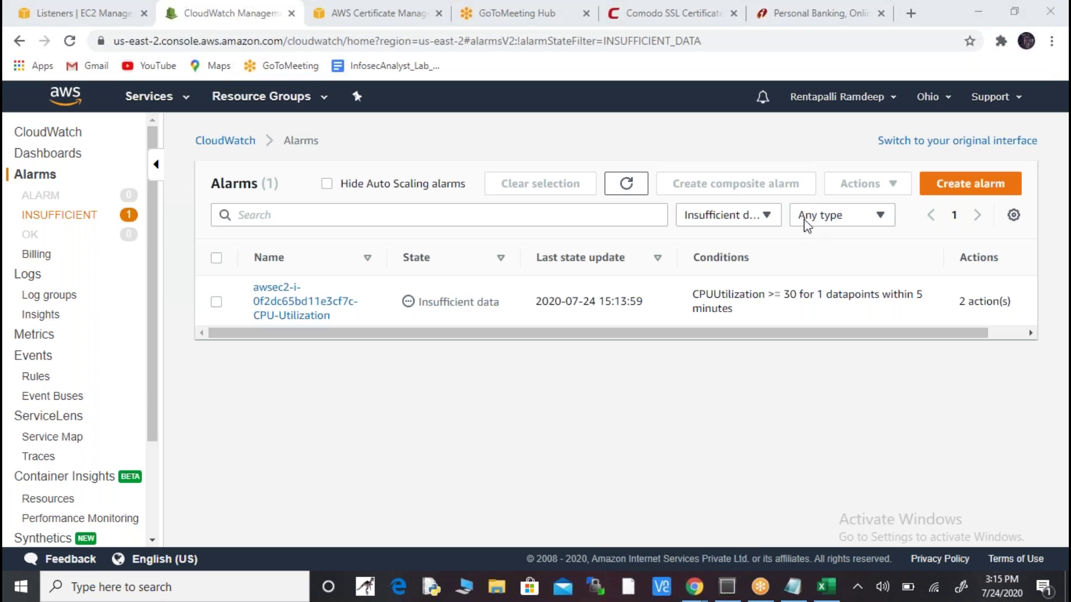
{"action": "right_click", "coordinate": [880, 387]}
- Open Gmail in a new browser tab
{"action": "left_click", "coordinate": [911, 14]}
{"action": "left_click", "coordinate": [910, 14]}
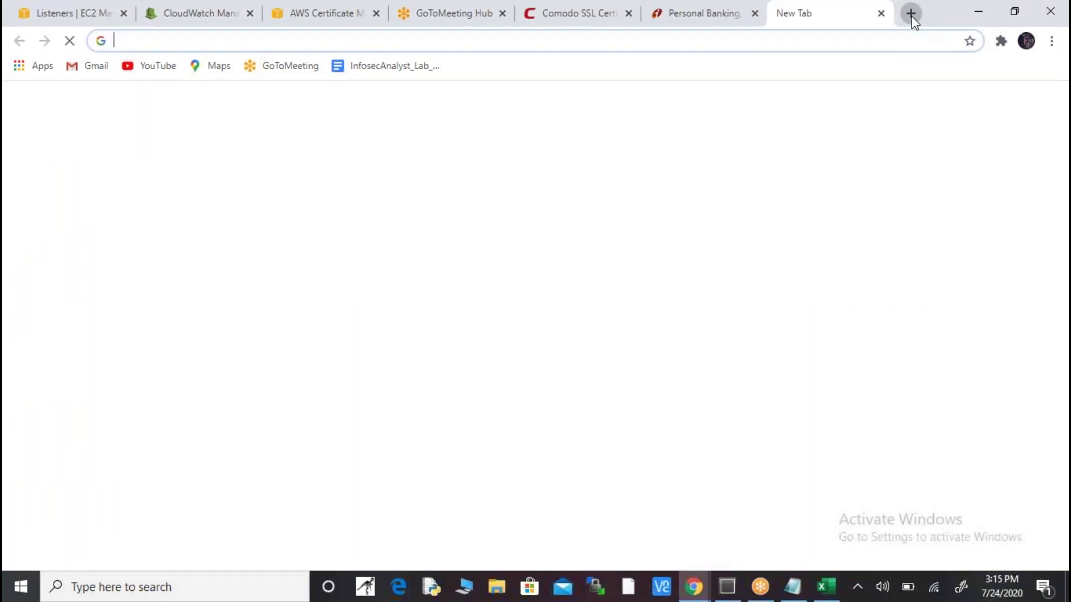
{"action": "left_click", "coordinate": [866, 43]}
{"action": "type", "text": "gm"}
{"action": "key", "text": "Return"}
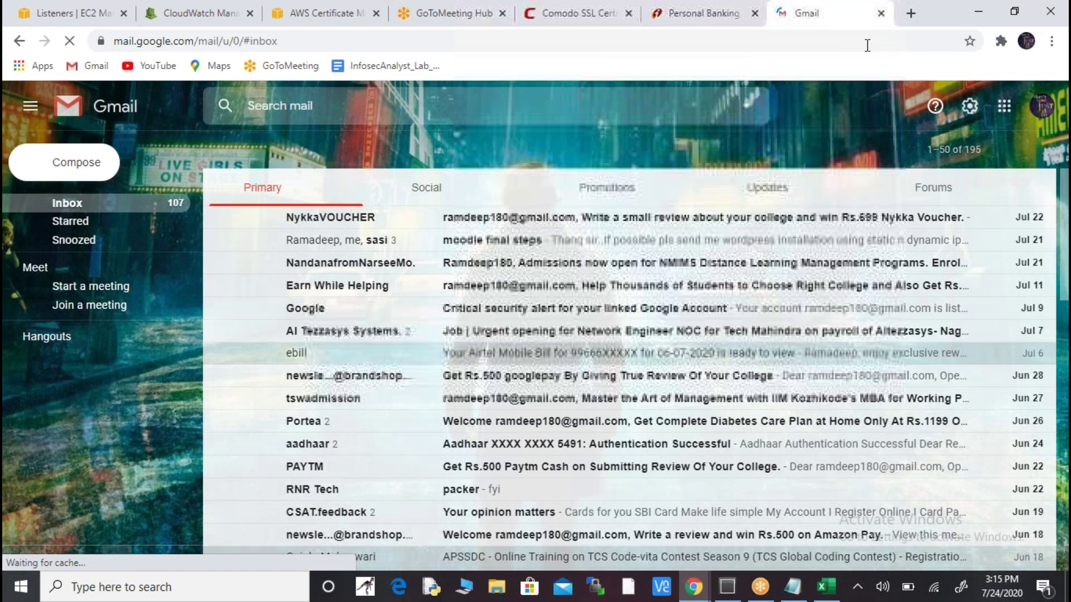
- Refresh the Updates inbox and open the AWS subscription confirmation email
{"action": "left_click", "coordinate": [767, 199]}
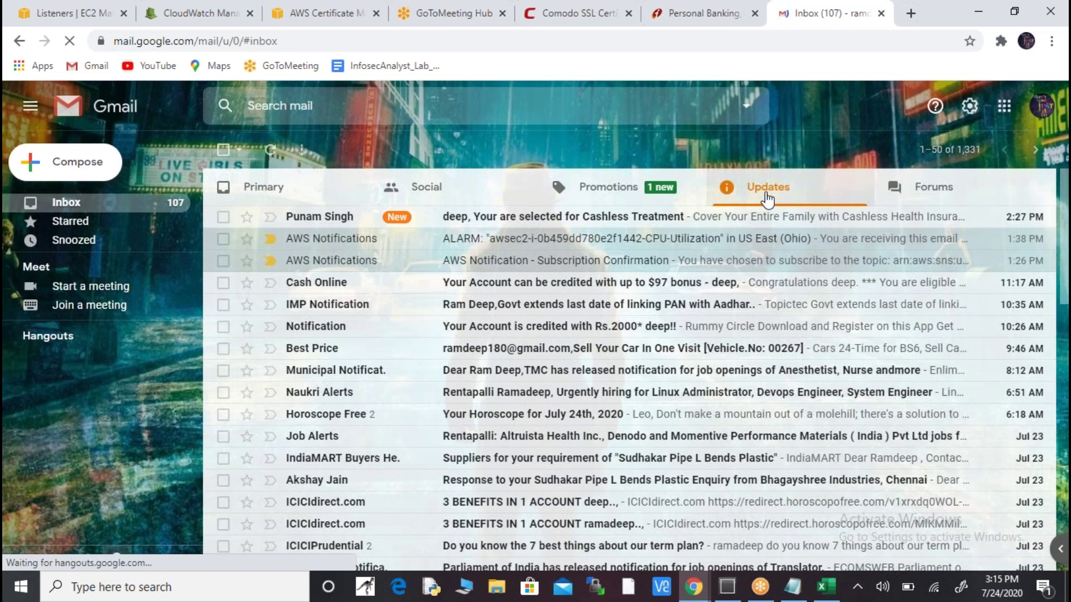
{"action": "left_click", "coordinate": [270, 150]}
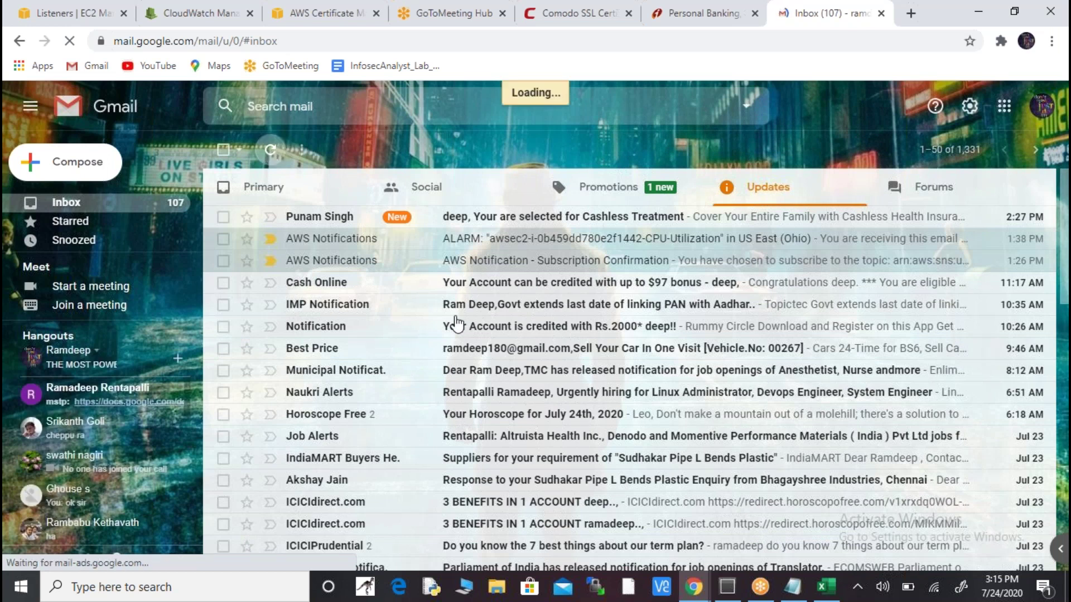
{"action": "left_click", "coordinate": [533, 269]}
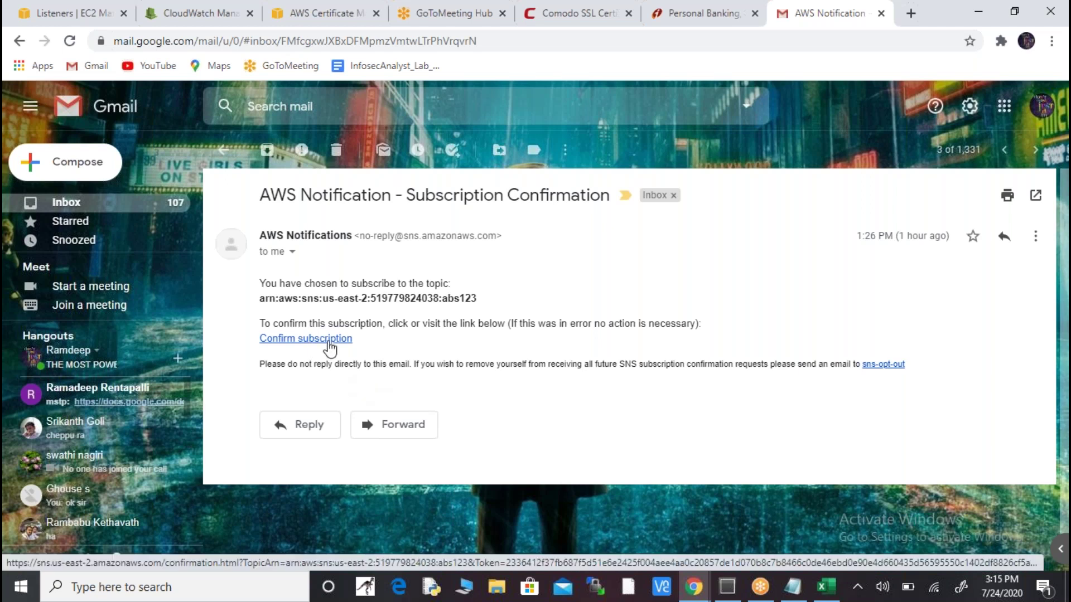
{"action": "left_click", "coordinate": [83, 18]}
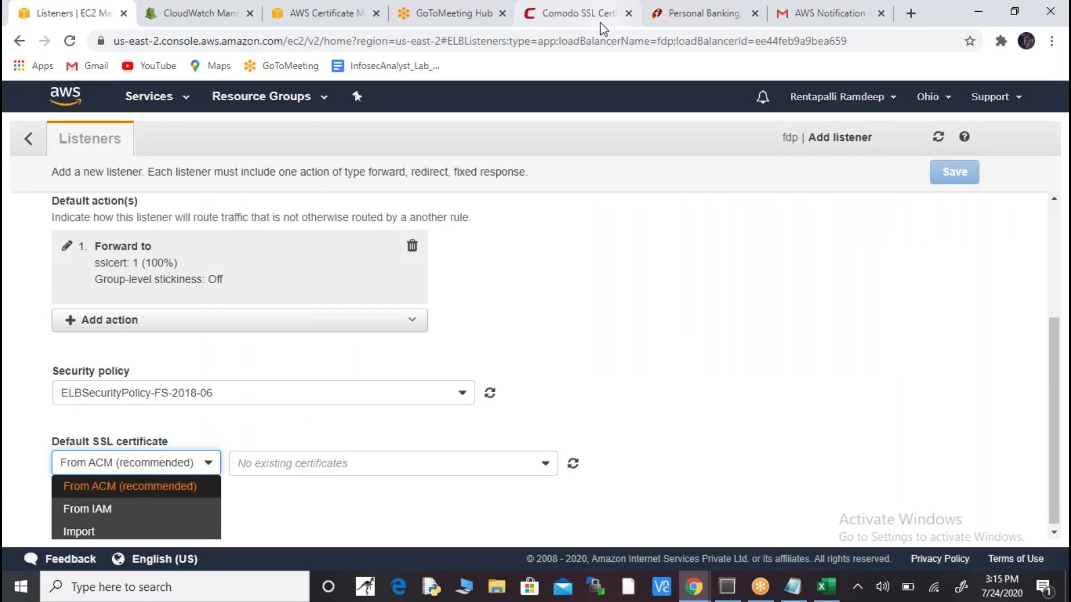
- Pass through the Certificate Manager tab back to the CloudWatch Alarms tab
{"action": "left_click", "coordinate": [341, 17]}
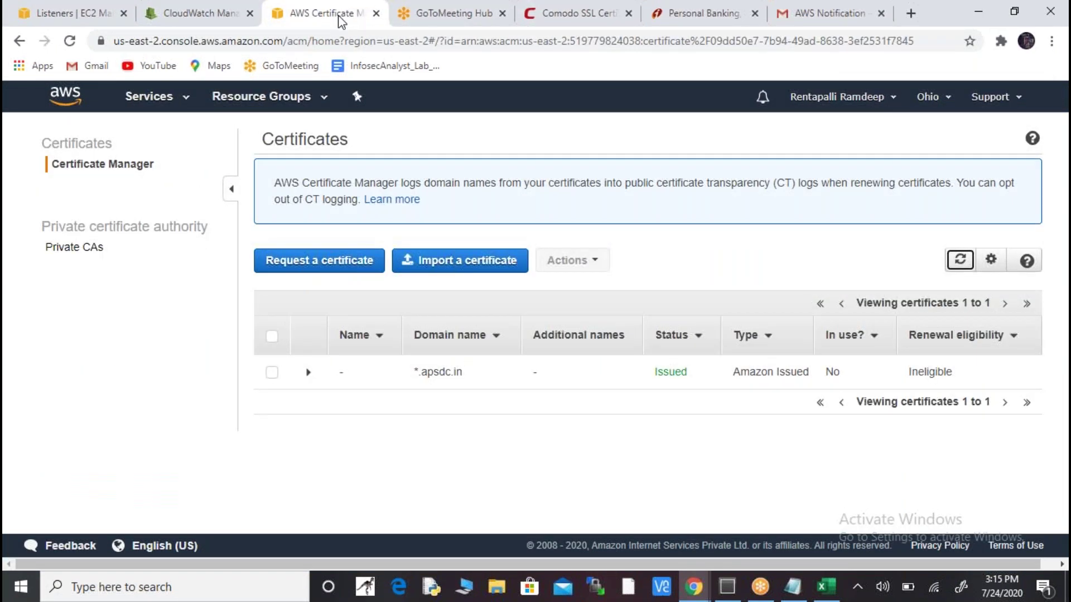
{"action": "left_click", "coordinate": [217, 17]}
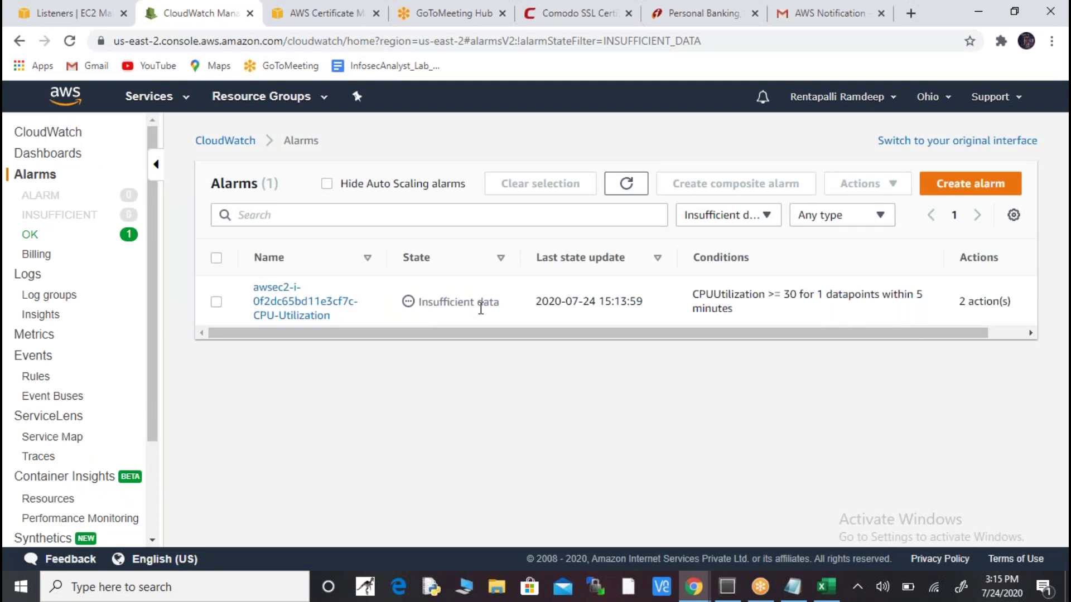
- Find the AWS confirmation email in Gmail's Updates tab and confirm the abs123 topic subscription
{"action": "left_click", "coordinate": [825, 17]}
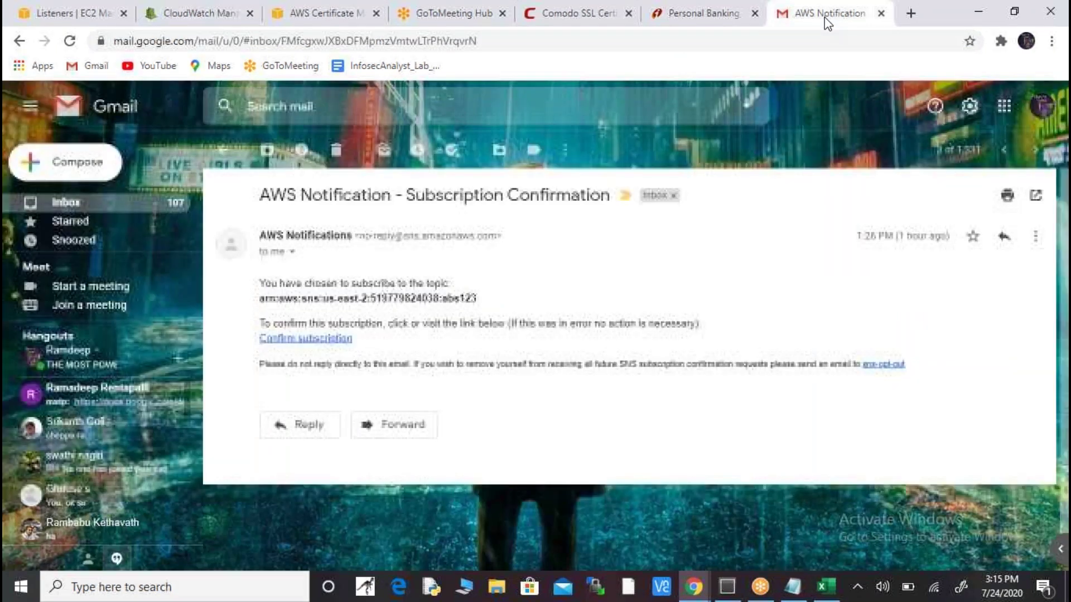
{"action": "left_click", "coordinate": [123, 207]}
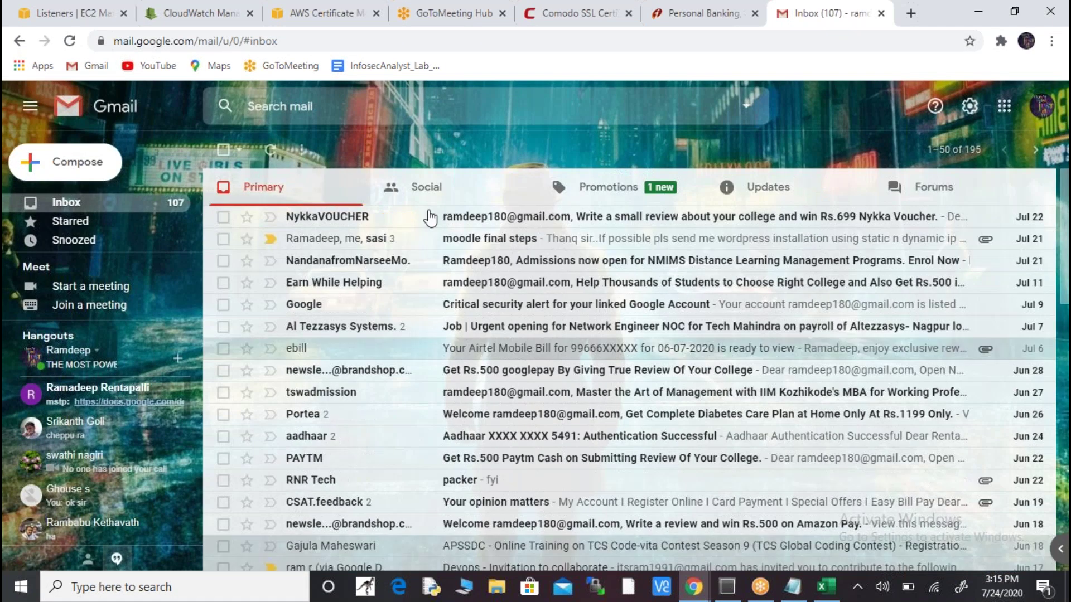
{"action": "left_click", "coordinate": [773, 198]}
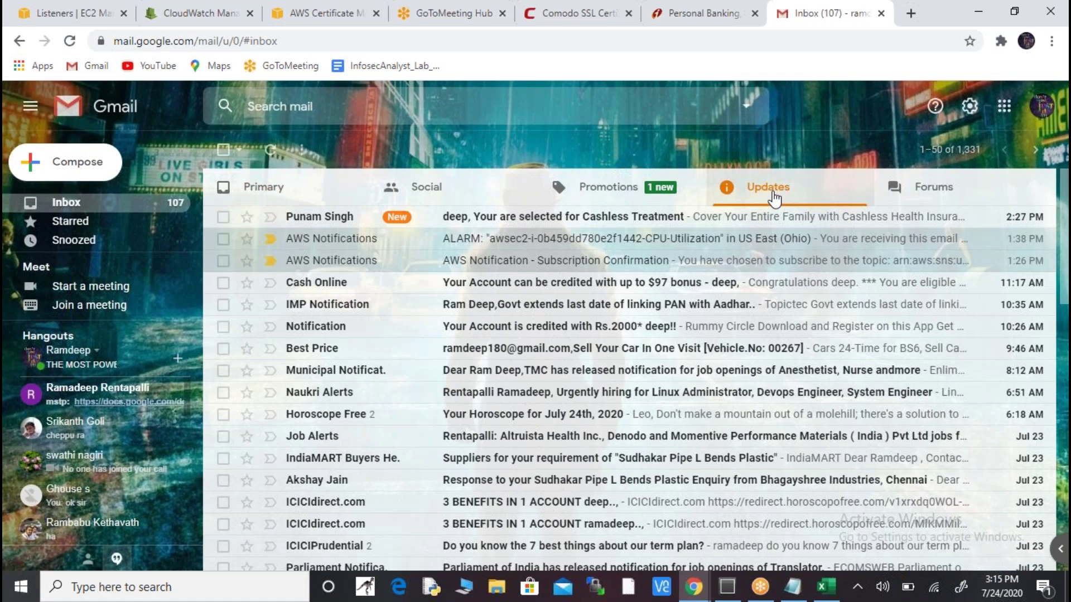
{"action": "left_click", "coordinate": [609, 191]}
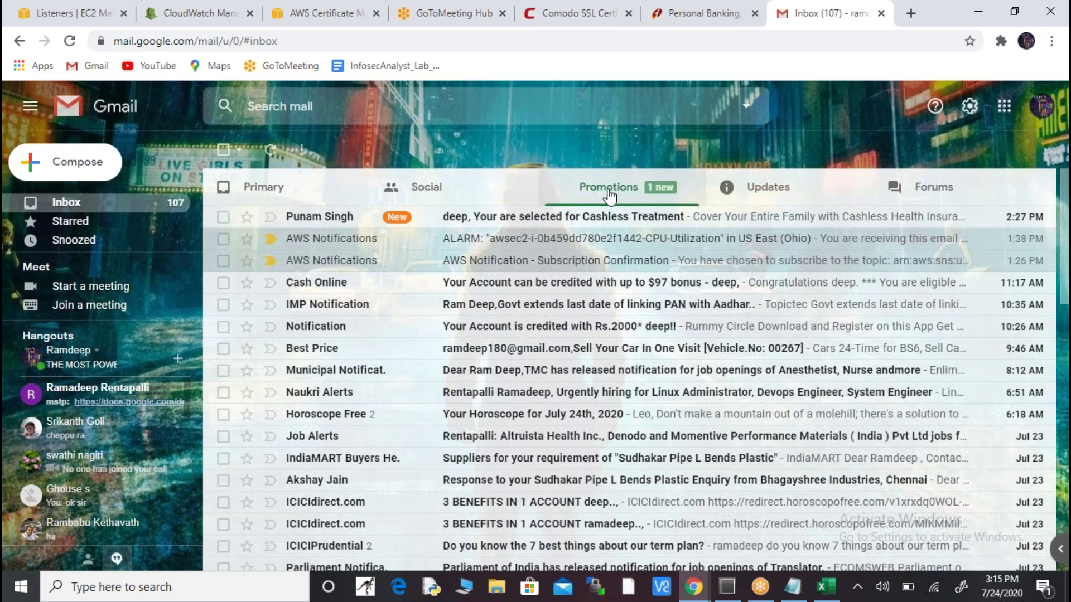
{"action": "left_click", "coordinate": [426, 189]}
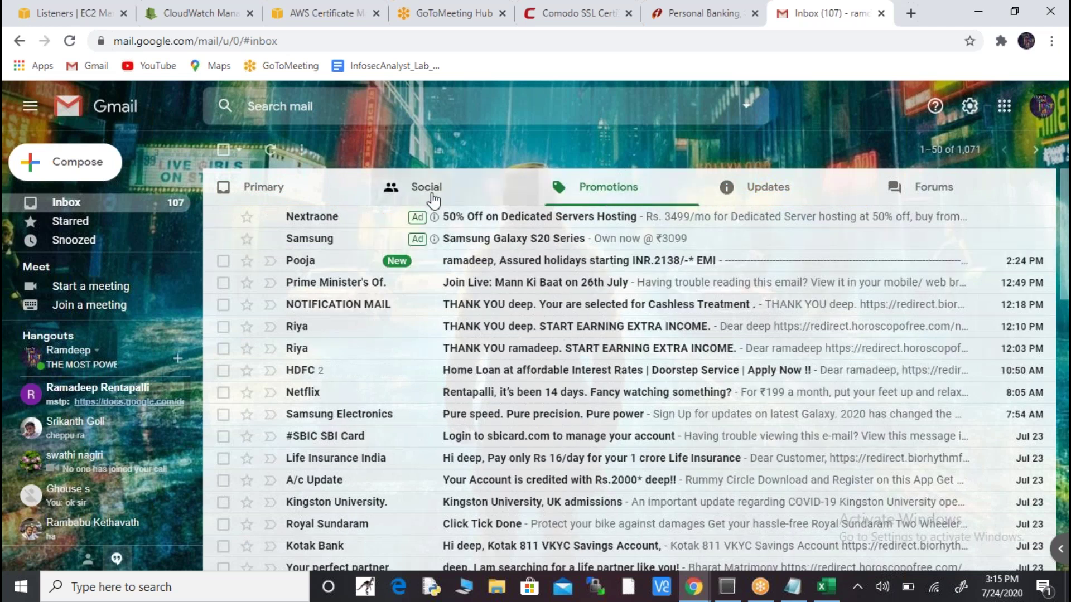
{"action": "left_click", "coordinate": [331, 203]}
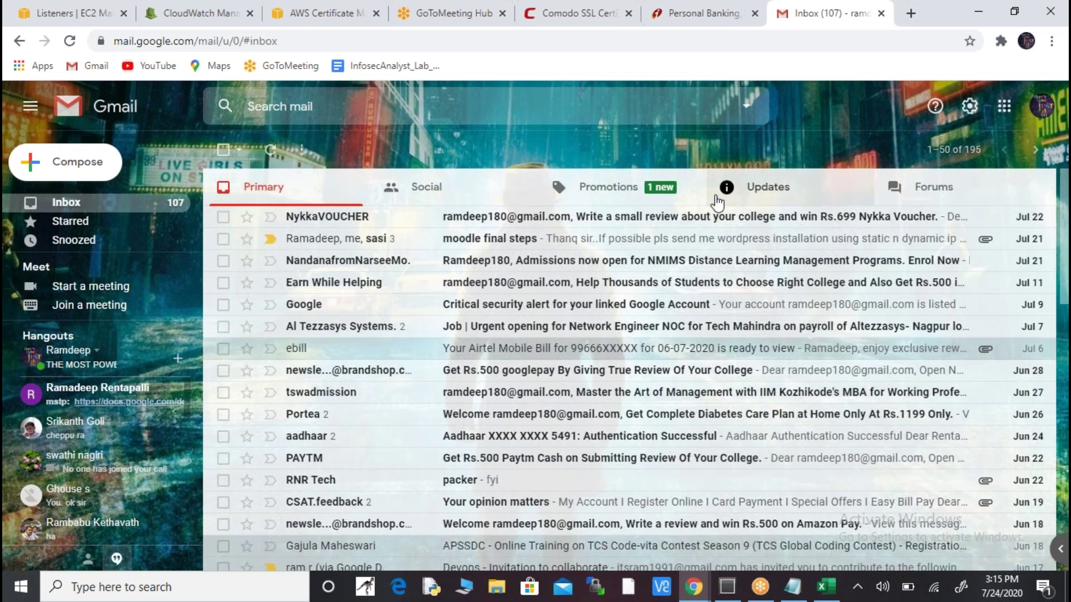
{"action": "left_click", "coordinate": [717, 202]}
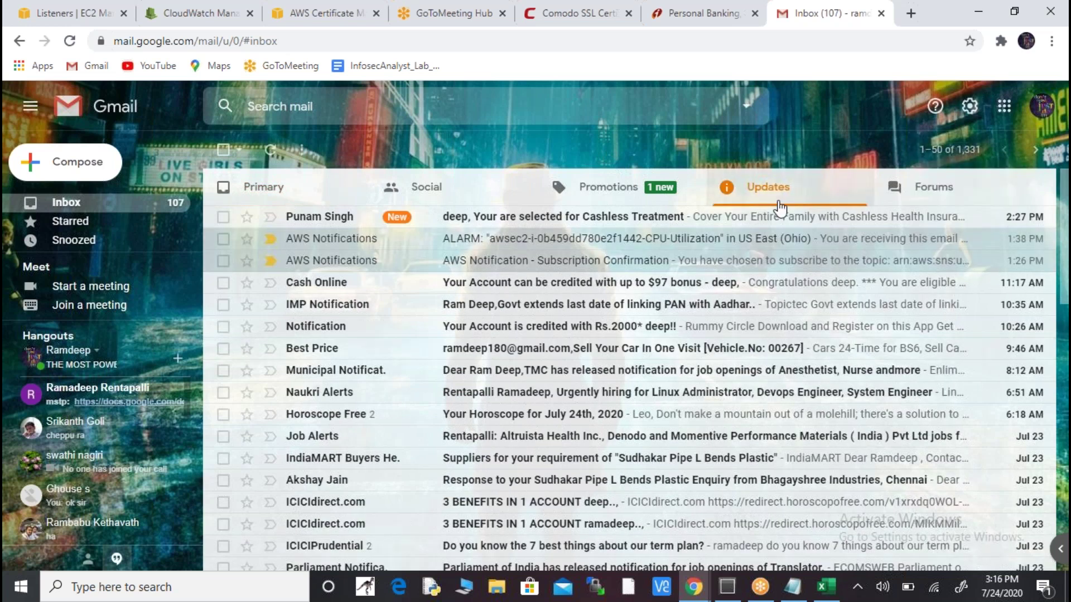
{"action": "left_click", "coordinate": [670, 262]}
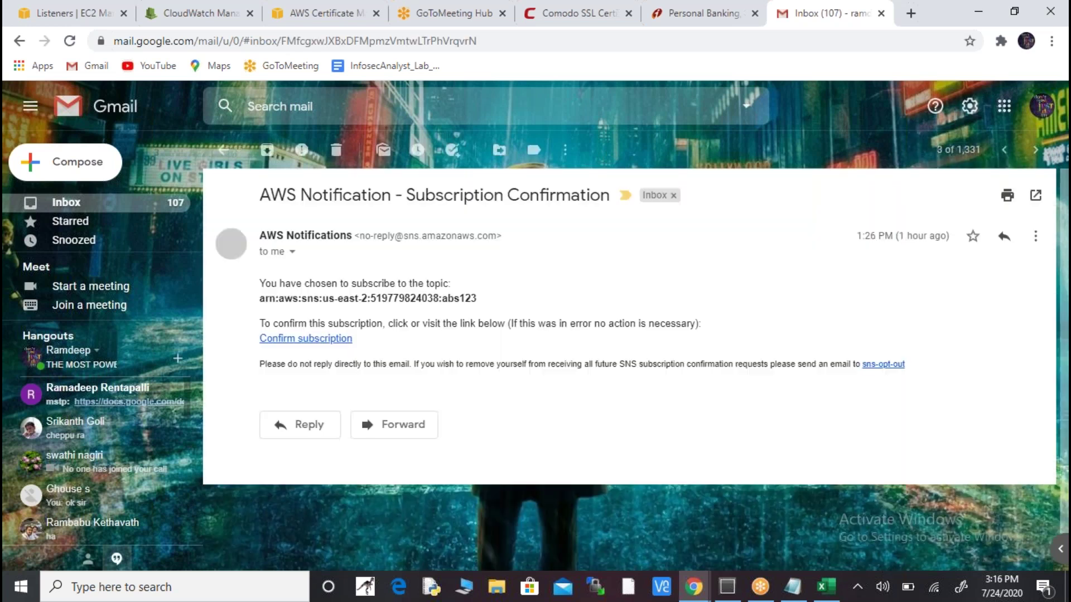
{"action": "left_click", "coordinate": [322, 339]}
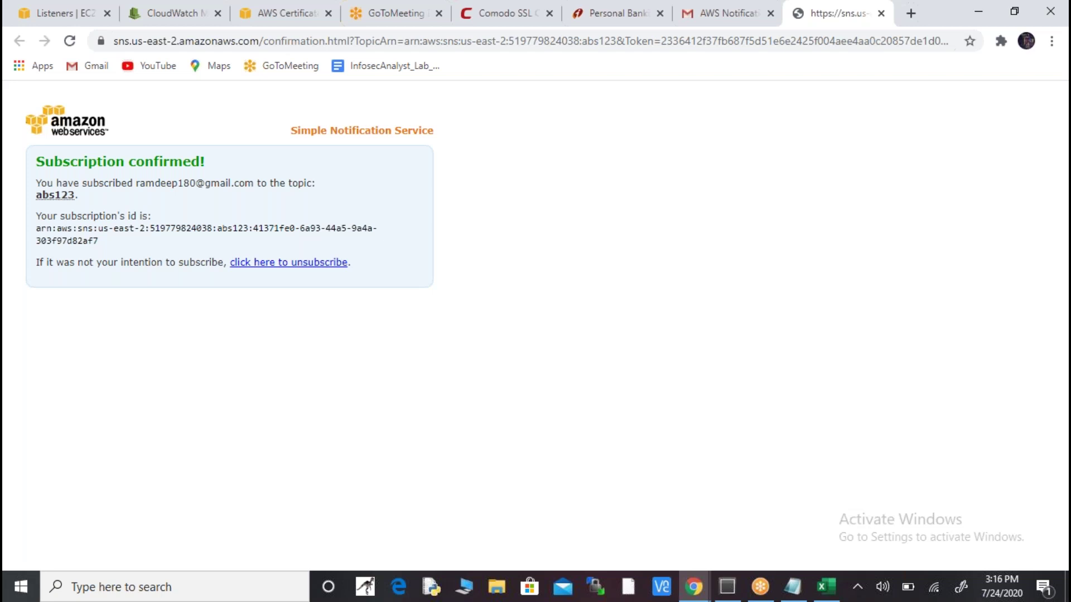
- Check CloudWatch's OK alarms list to verify the ssl1 CPU-Utilization alarm now shows OK
{"action": "left_click", "coordinate": [289, 15]}
{"action": "left_click", "coordinate": [167, 17]}
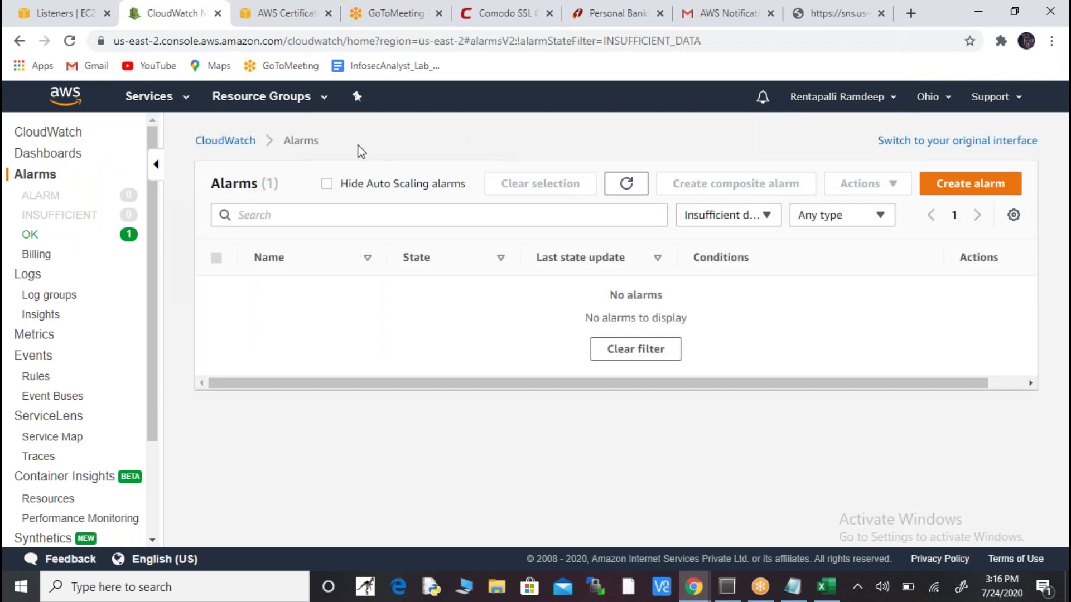
{"action": "left_click", "coordinate": [48, 237]}
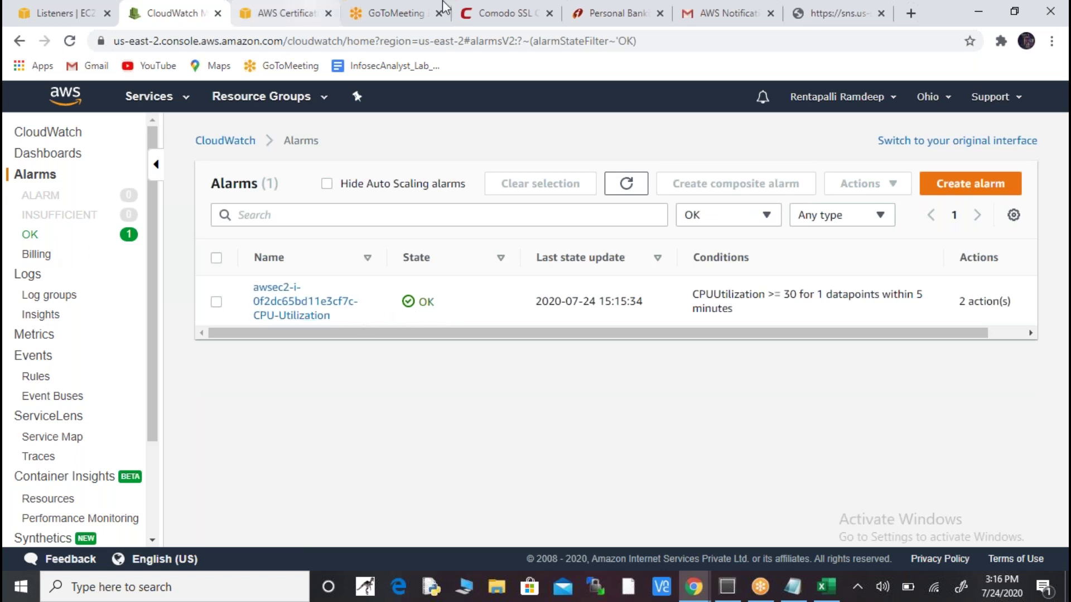
{"action": "left_click", "coordinate": [745, 18]}
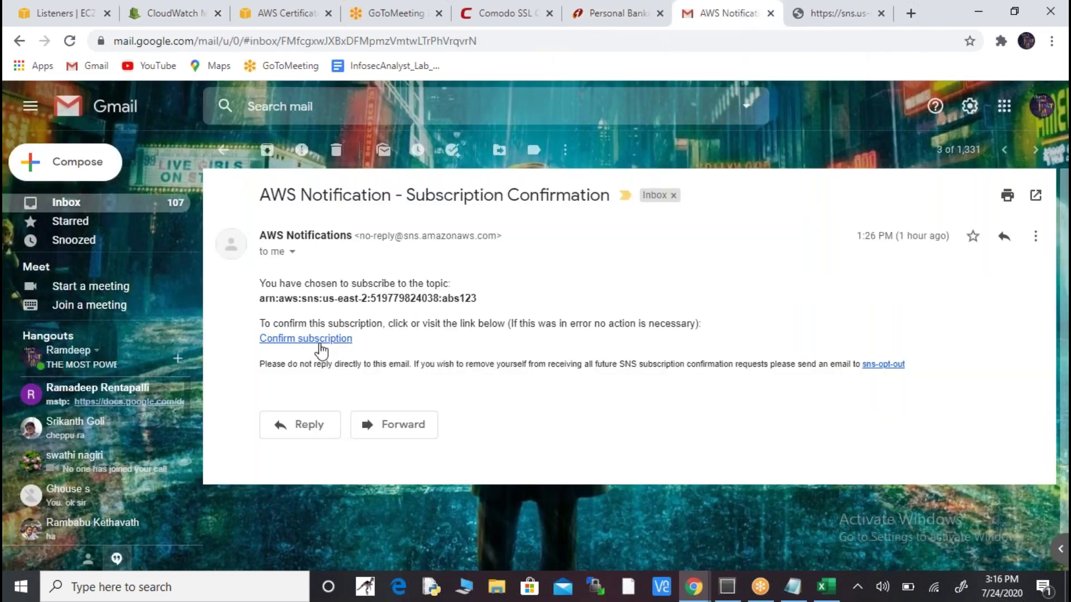
{"action": "left_click", "coordinate": [184, 12]}
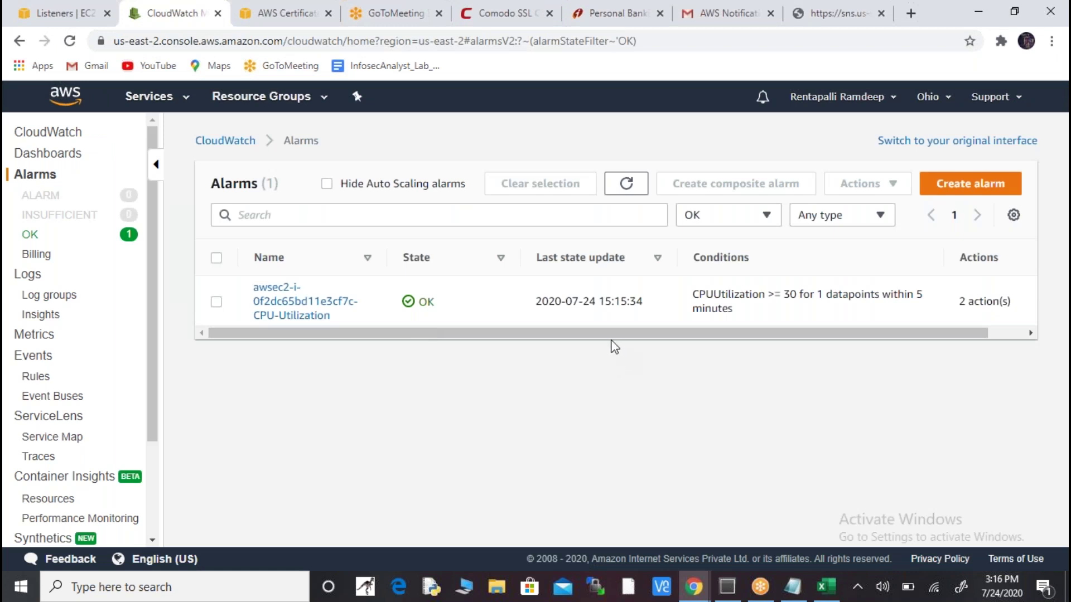
{"action": "left_click", "coordinate": [75, 12]}
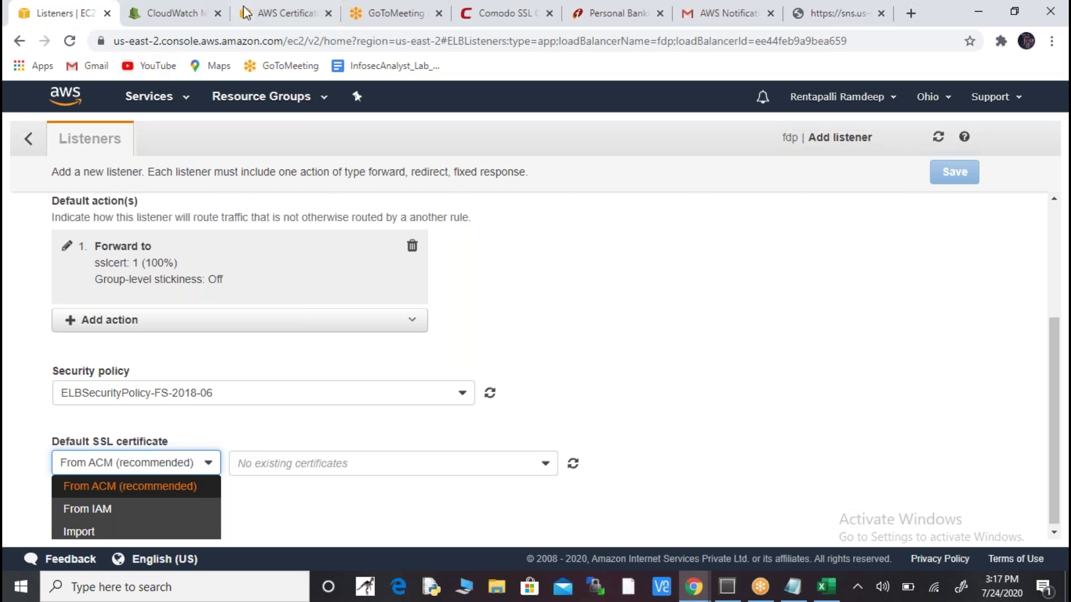
- Open the EC2 service's list of running instances
{"action": "left_click", "coordinate": [269, 15]}
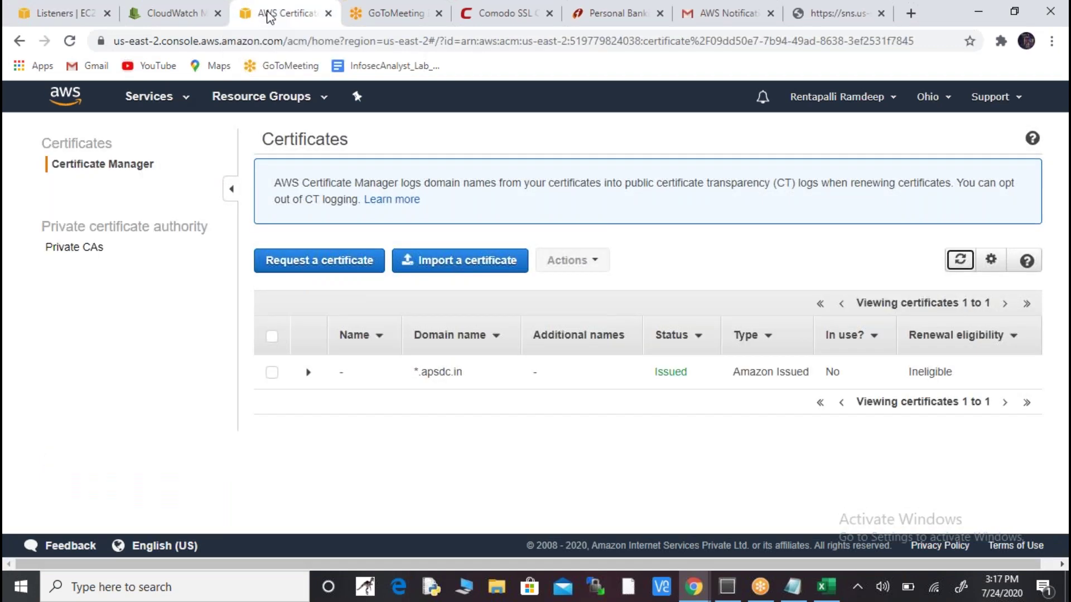
{"action": "left_click", "coordinate": [170, 105]}
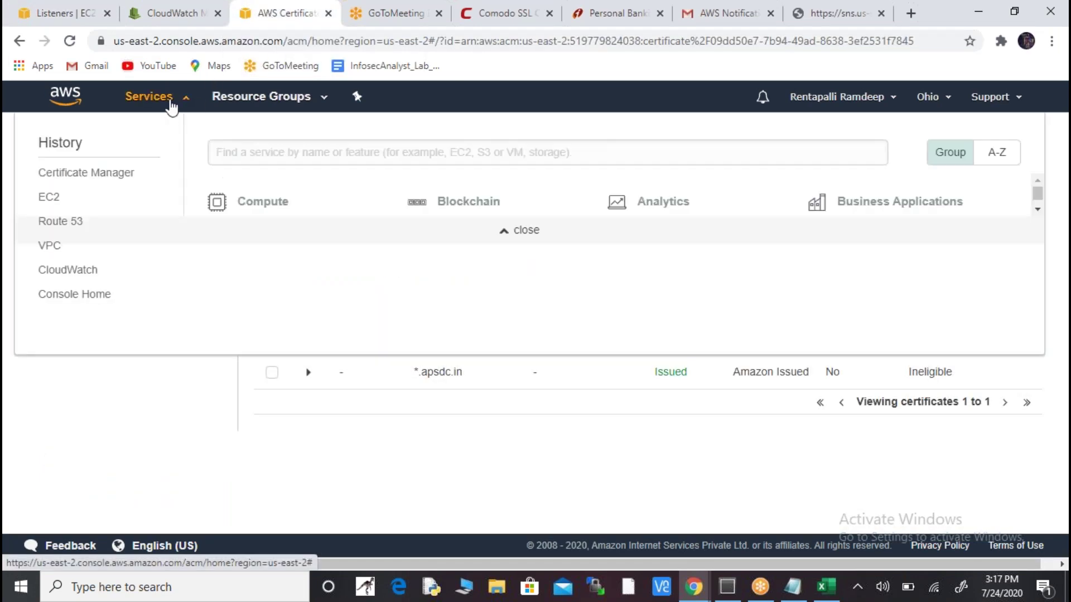
{"action": "left_click", "coordinate": [247, 223]}
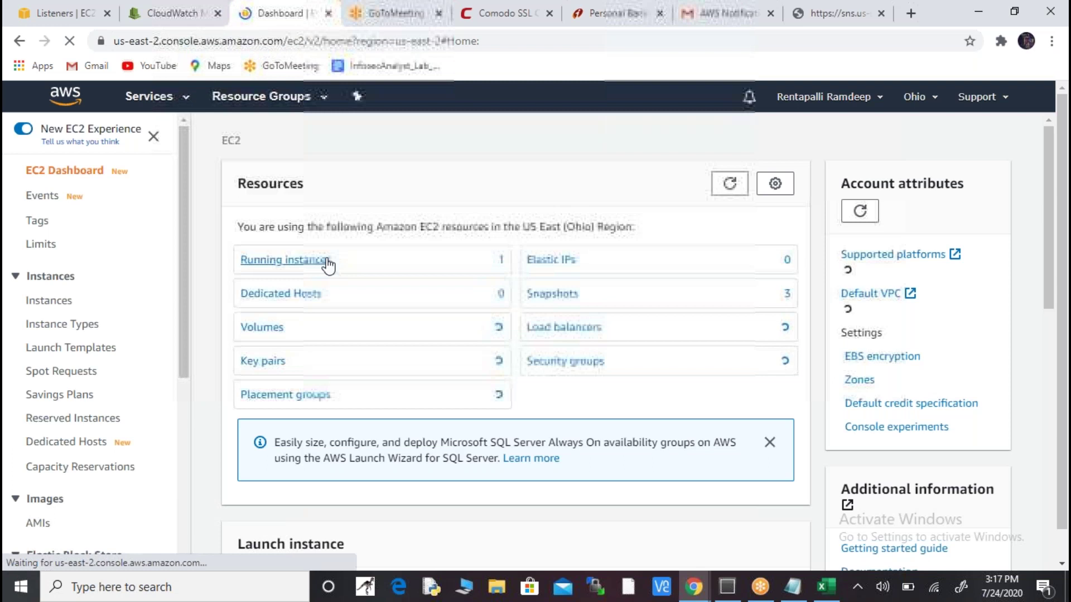
{"action": "left_click", "coordinate": [328, 262]}
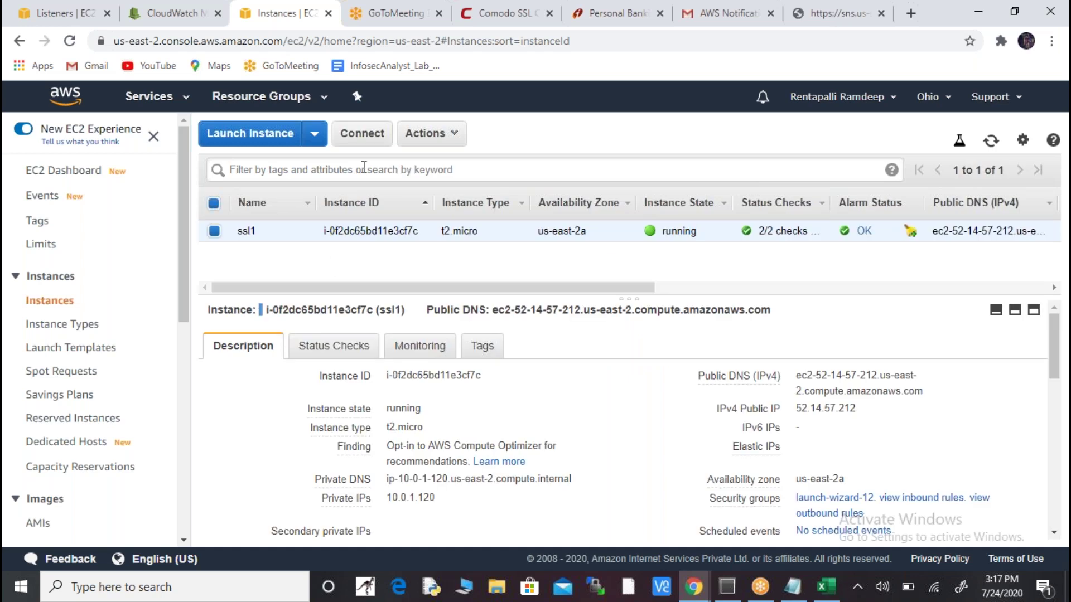
- Copy instance ssl1's public IP 52.14.57.212 to the clipboard
{"action": "left_click", "coordinate": [449, 139]}
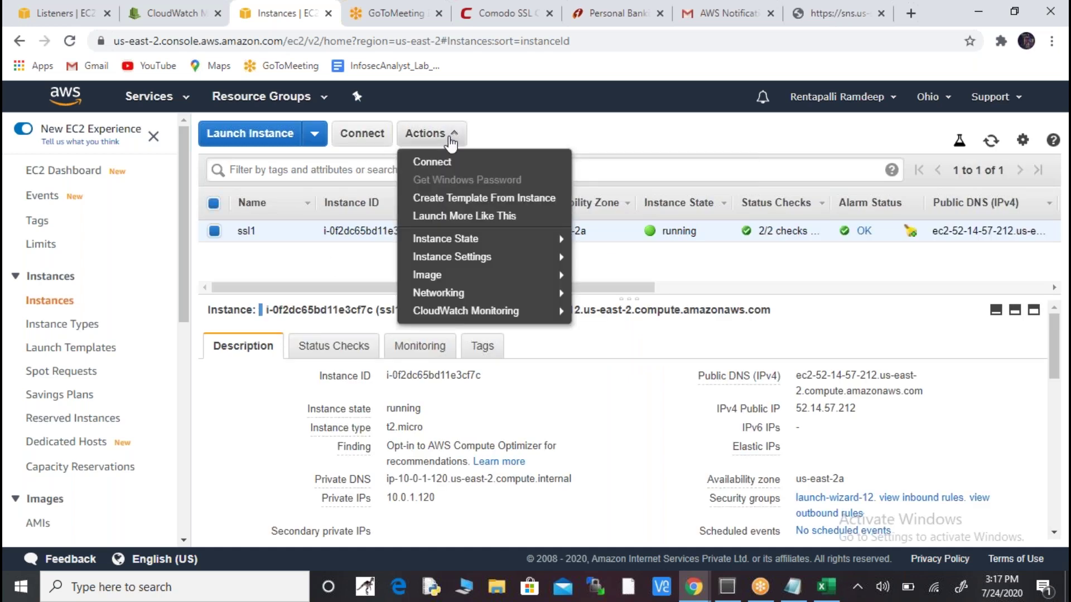
{"action": "left_click", "coordinate": [335, 263]}
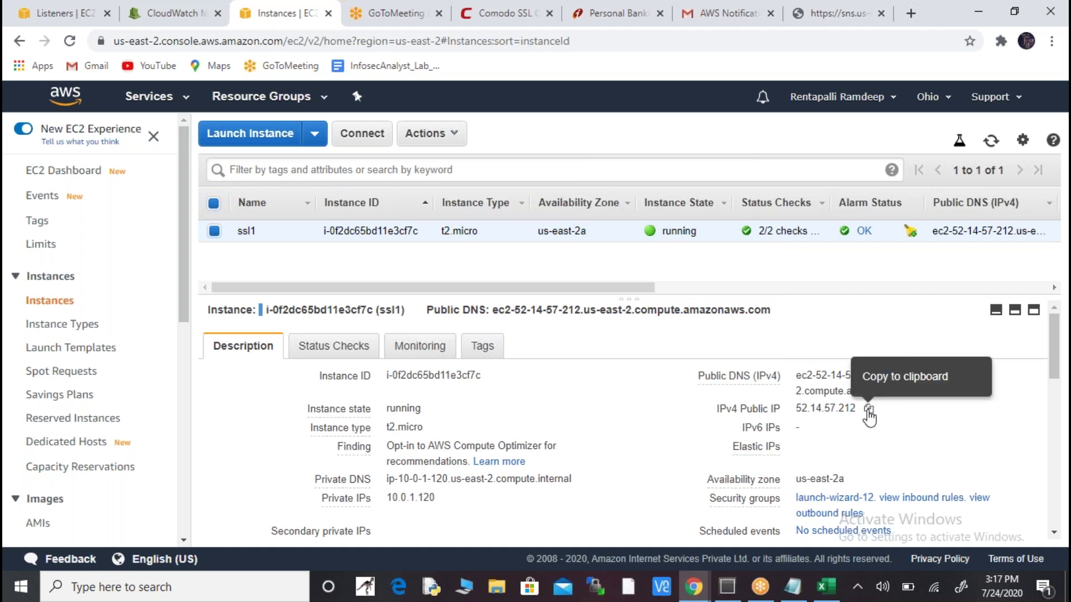
{"action": "left_click", "coordinate": [868, 411]}
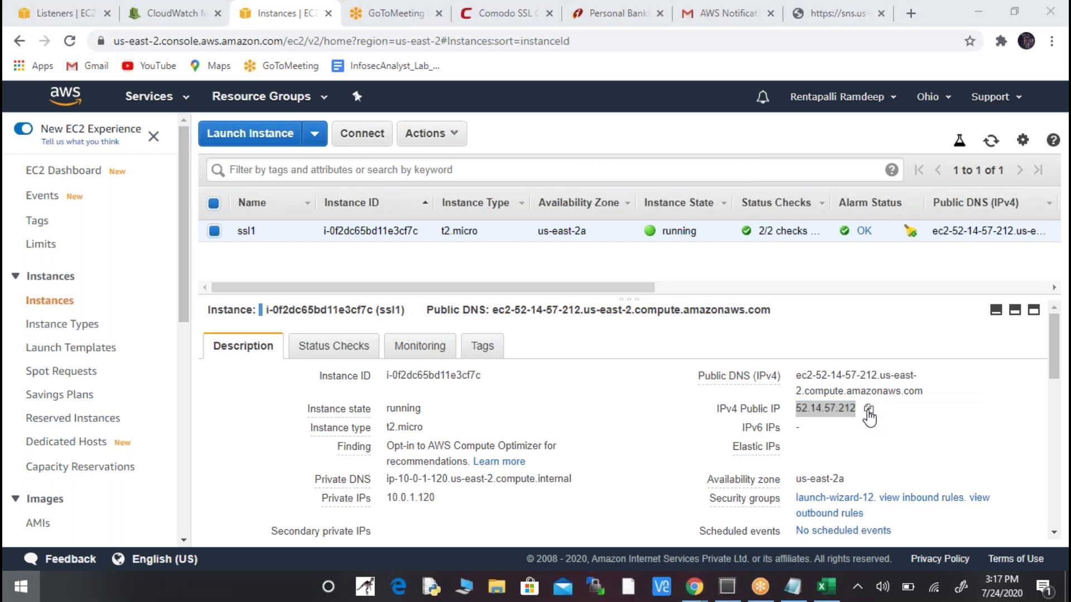
- Launch PuTTY from the system search, allowing it past the security warning
{"action": "key", "text": "super"}
{"action": "type", "text": "putty"}
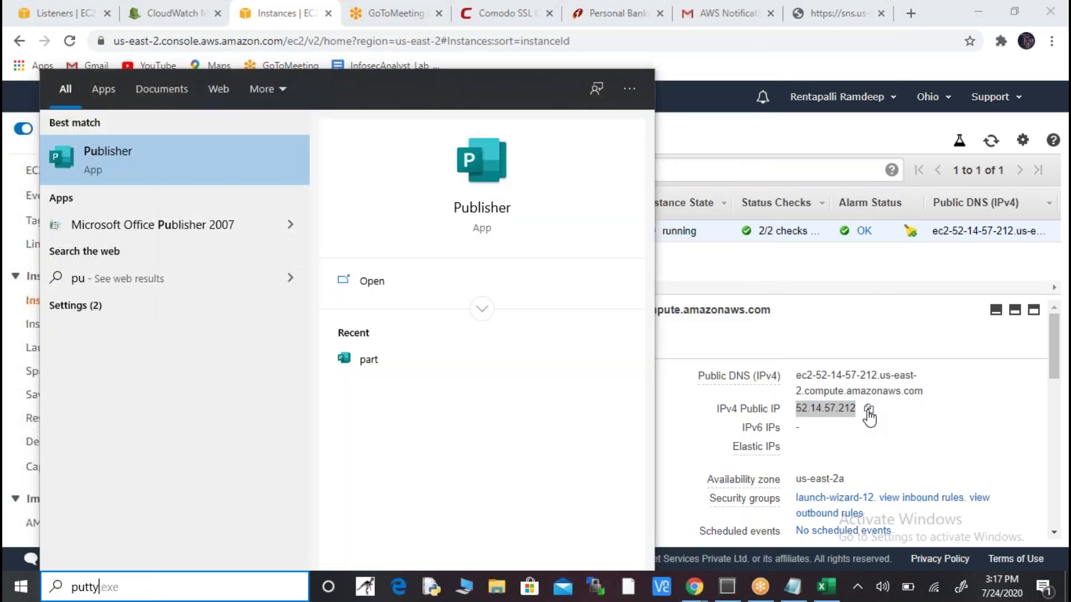
{"action": "key", "text": "Return"}
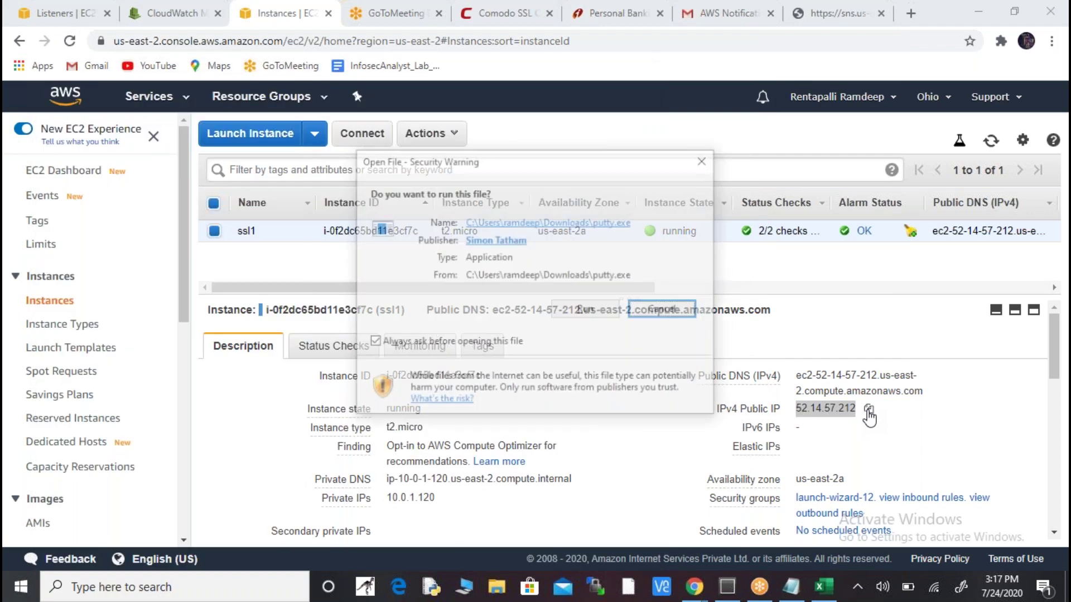
{"action": "left_click", "coordinate": [582, 309]}
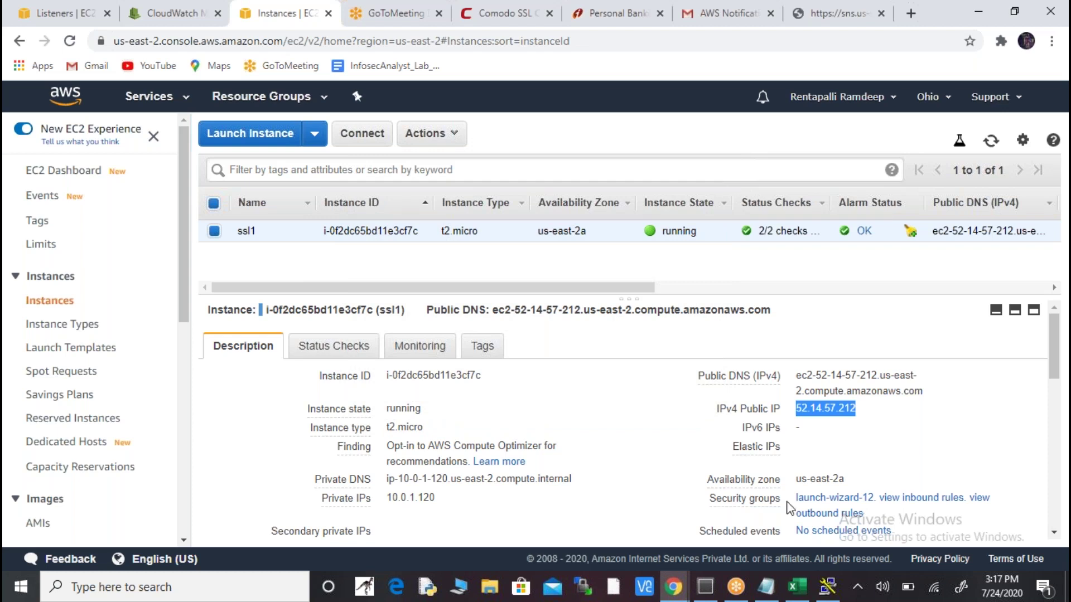
- Start an SSH session to 52.14.57.212 using the ohio1.ppk private key
{"action": "left_click", "coordinate": [828, 587]}
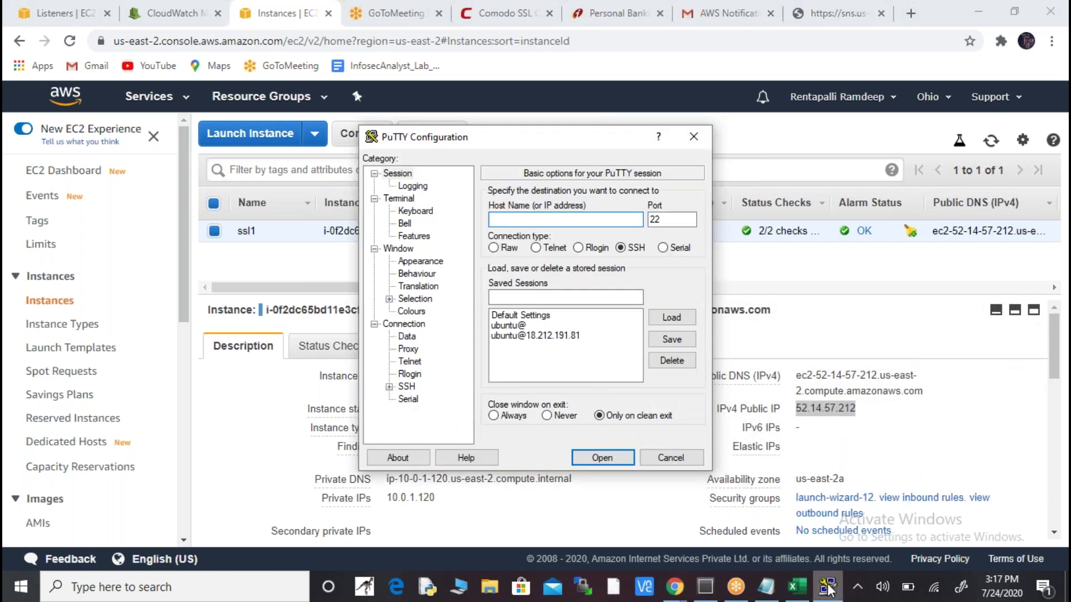
{"action": "key", "text": "ctrl+v"}
{"action": "left_click", "coordinate": [389, 387]}
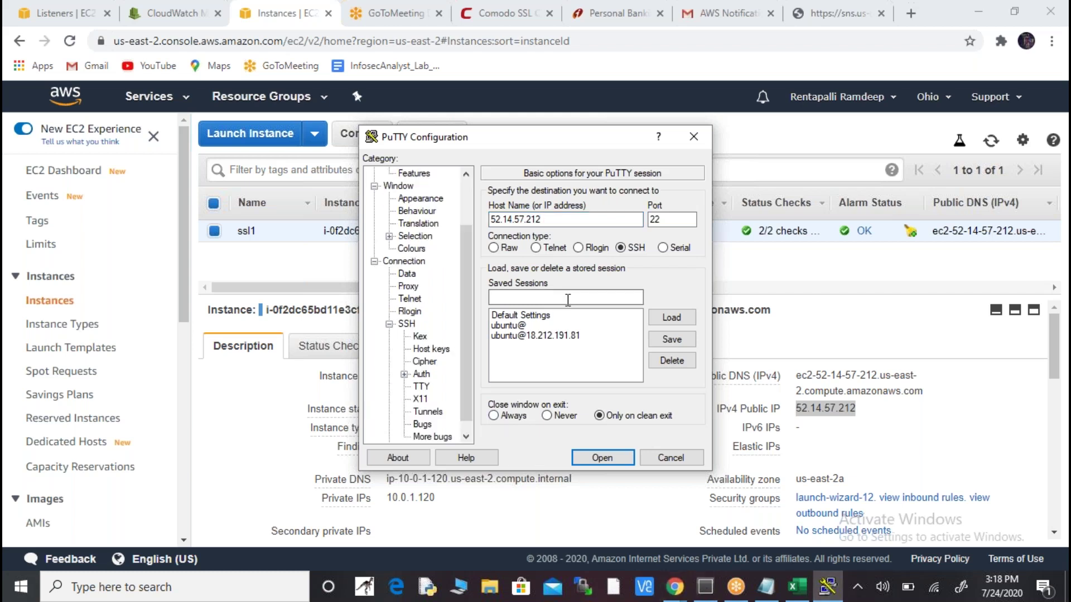
{"action": "left_click", "coordinate": [422, 375]}
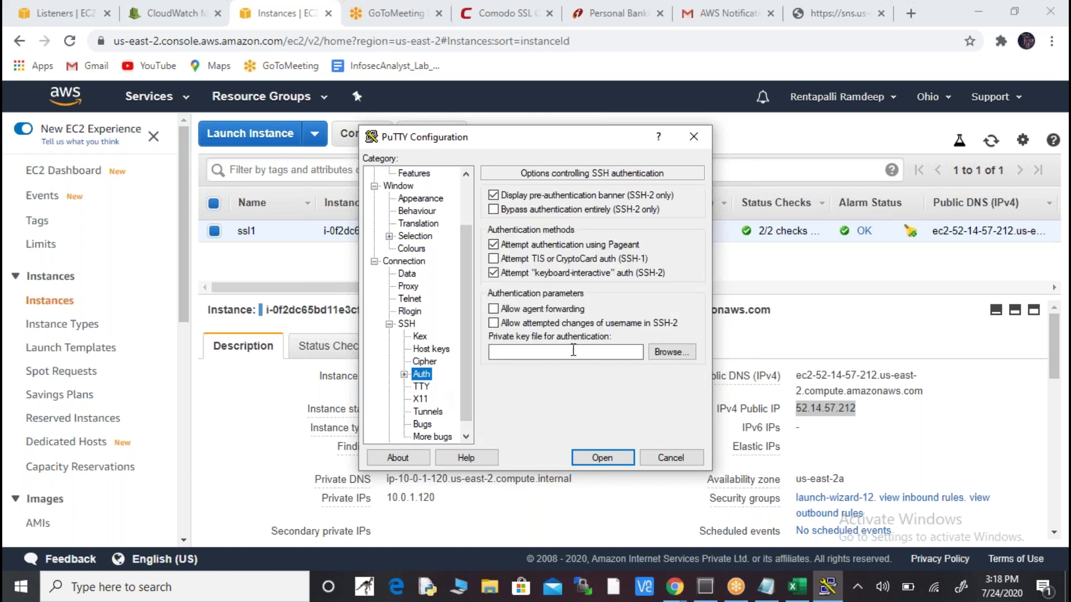
{"action": "left_click", "coordinate": [672, 351]}
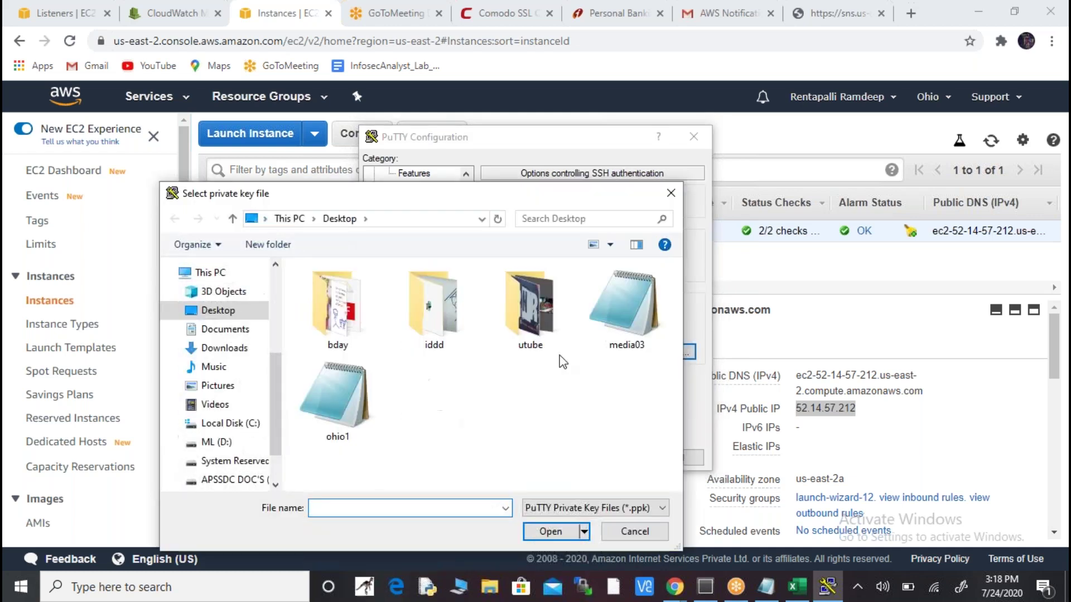
{"action": "left_click", "coordinate": [341, 396]}
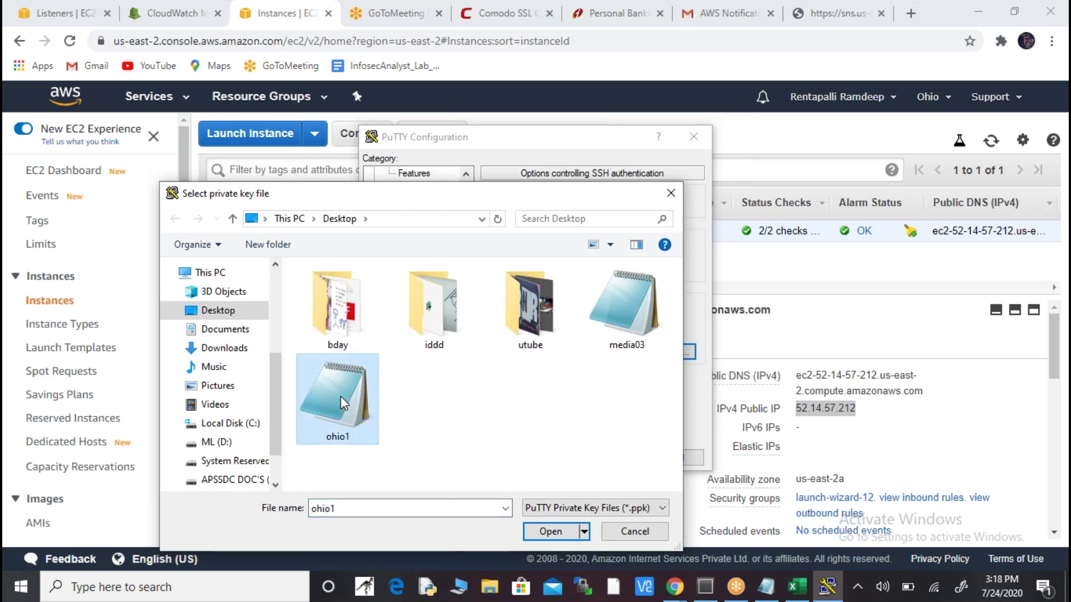
{"action": "left_click", "coordinate": [560, 529]}
{"action": "left_click", "coordinate": [597, 459]}
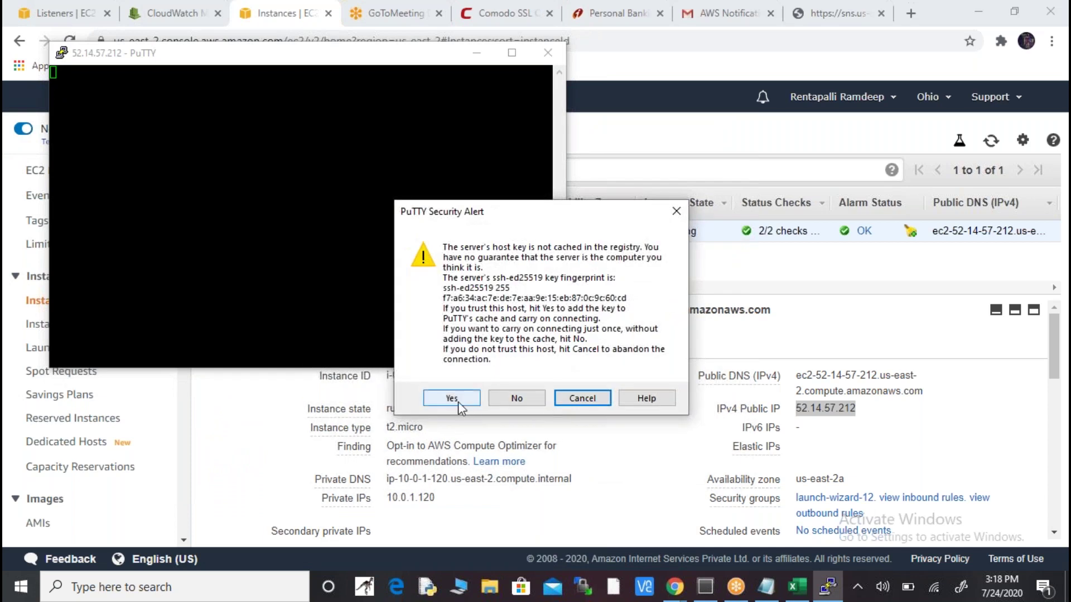
- Accept the host key, log in as ec2-user and become root with sudo su -
{"action": "left_click", "coordinate": [458, 402]}
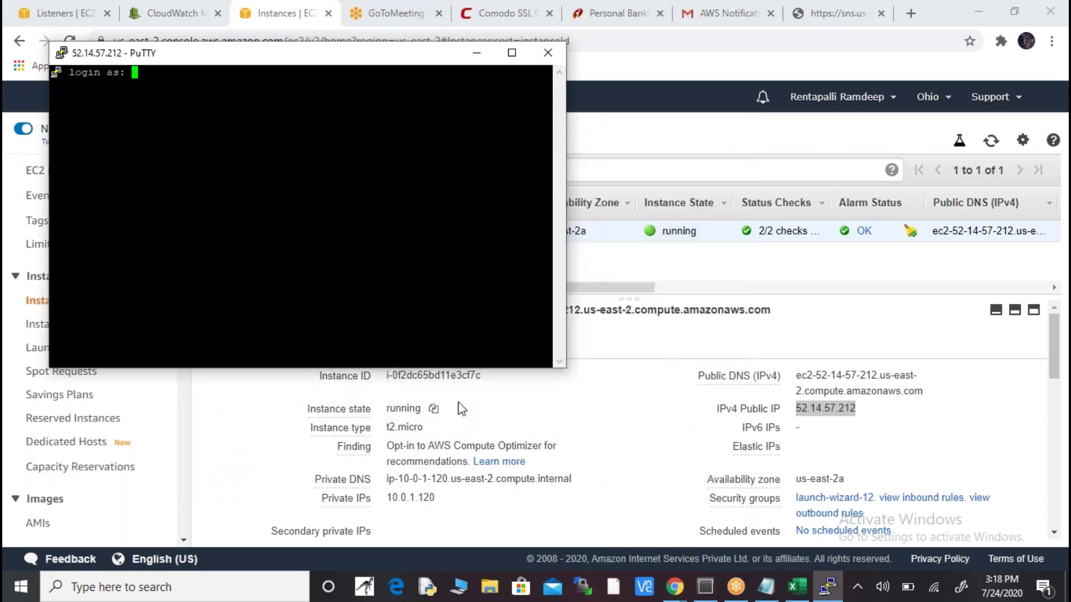
{"action": "type", "text": "ec2-user"}
{"action": "key", "text": "Return"}
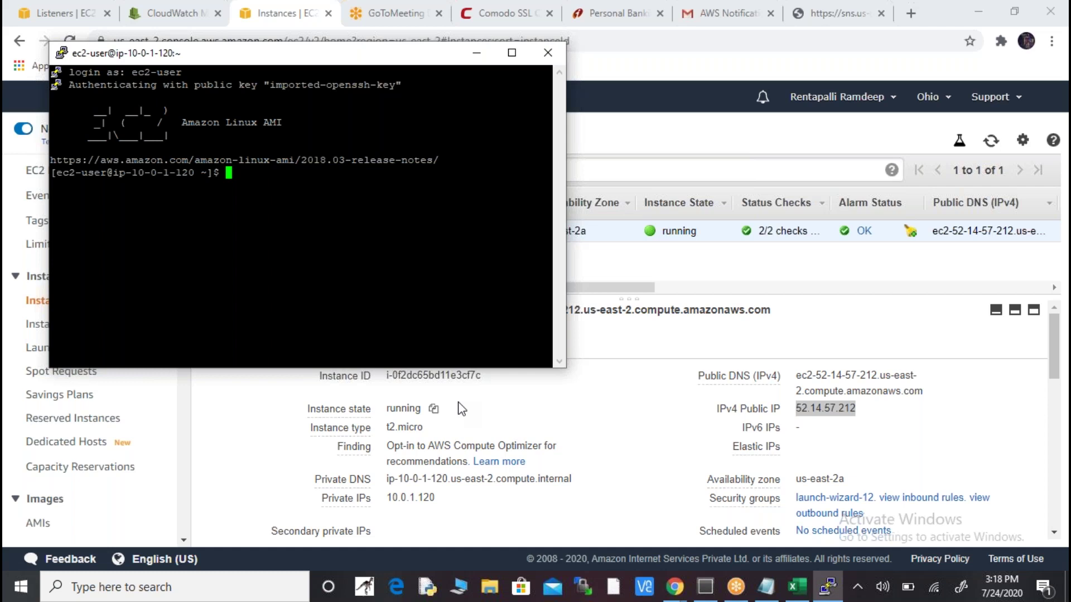
{"action": "type", "text": "sudo su -"}
{"action": "key", "text": "Return"}
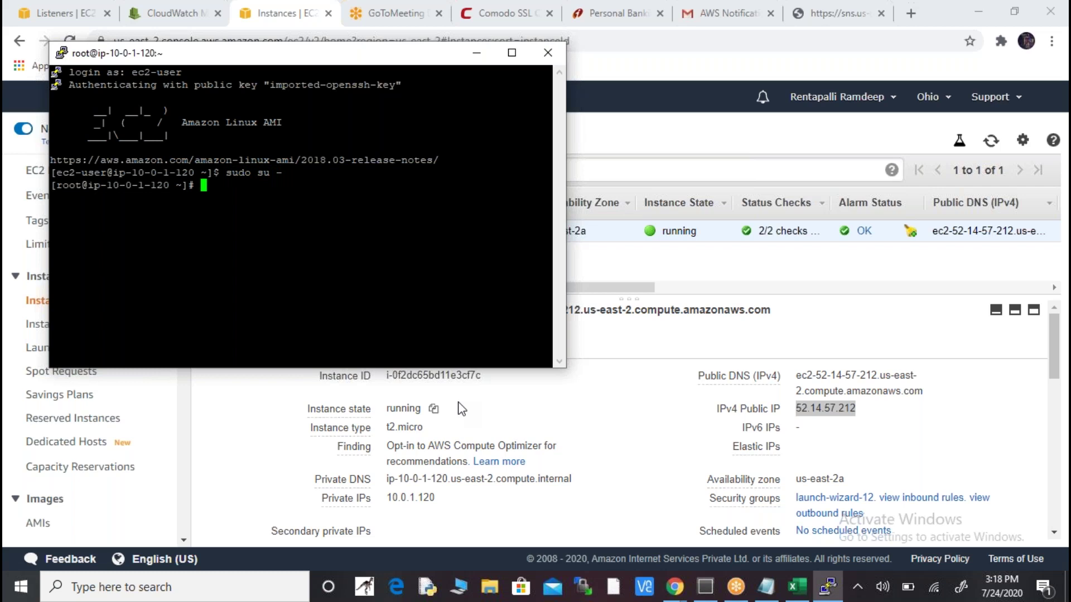
- Run top in the terminal to monitor CPU usage
{"action": "key", "text": "alt+Tab"}
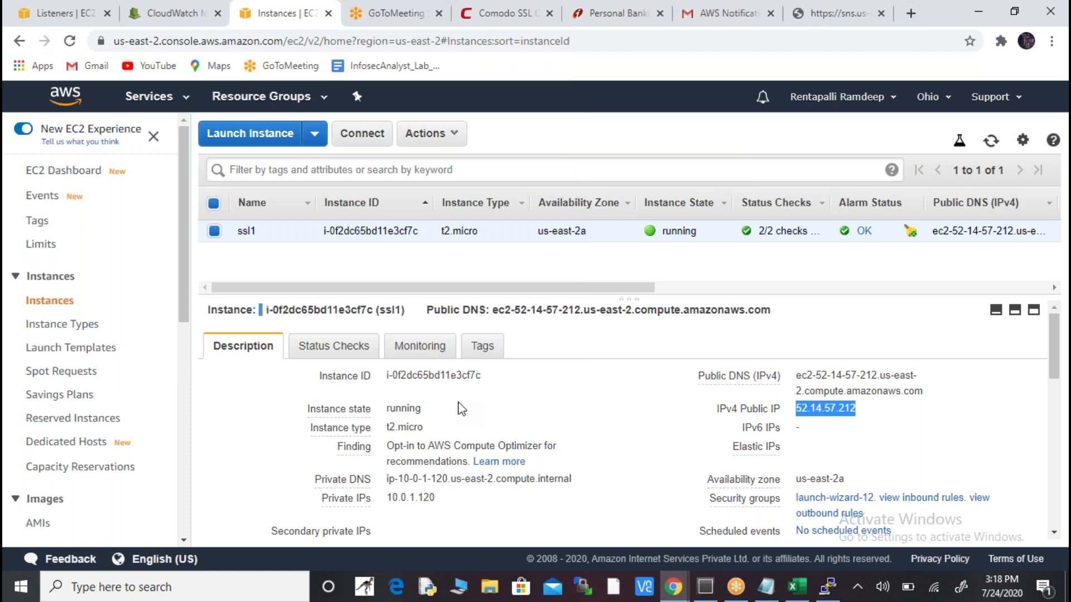
{"action": "key", "text": "alt+Tab"}
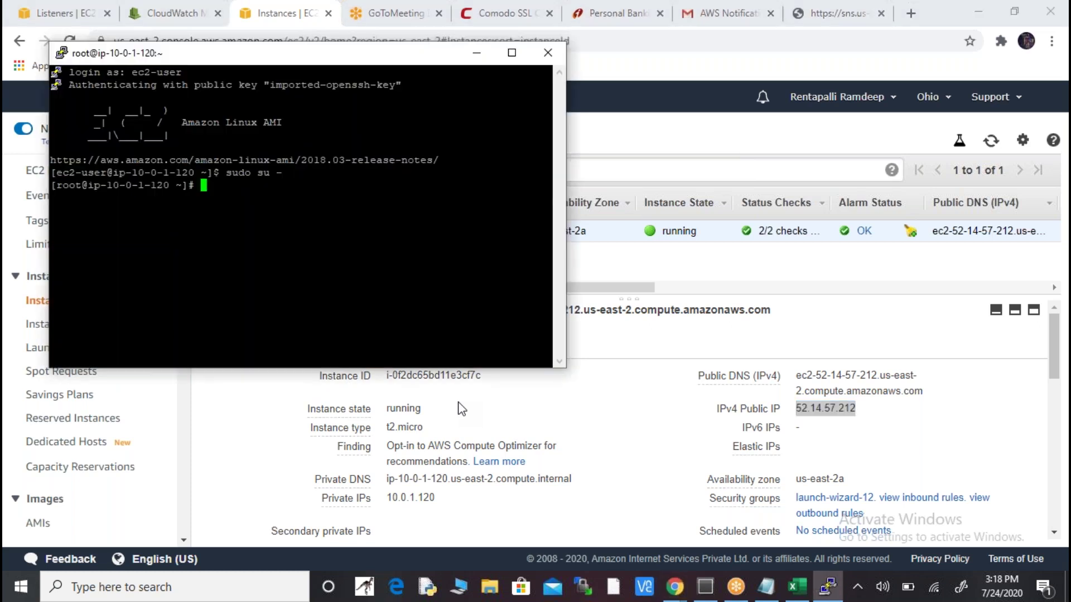
{"action": "type", "text": "top"}
{"action": "key", "text": "Return"}
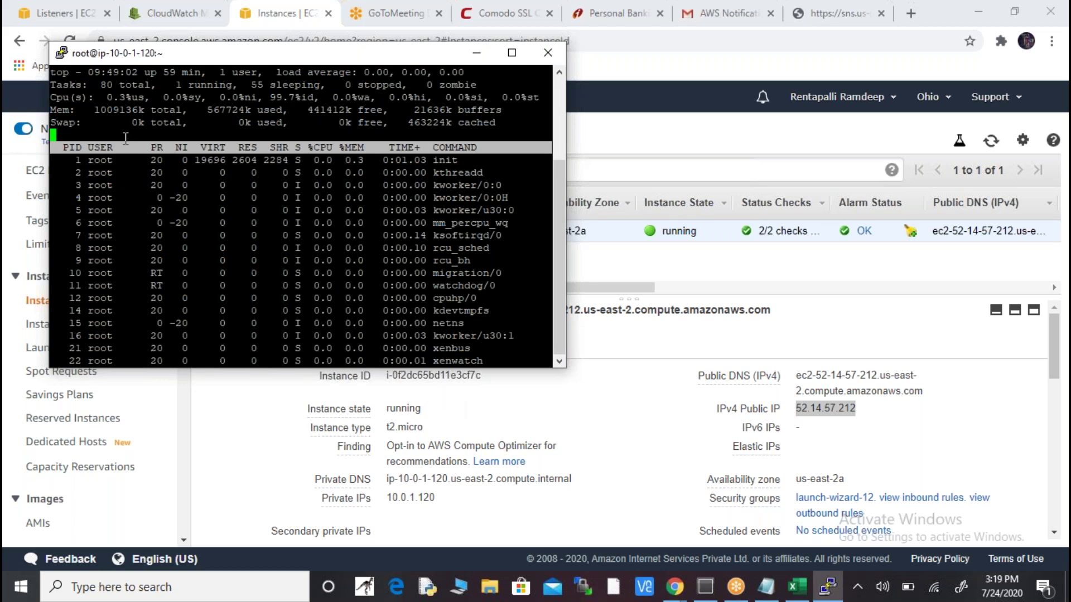
- Highlight the CPU figures in top, ending on the 100.0% idle value
{"action": "left_click_drag", "start_coordinate": [109, 99], "coordinate": [146, 99]}
{"action": "left_click", "coordinate": [146, 99]}
{"action": "left_click_drag", "start_coordinate": [265, 98], "coordinate": [306, 99]}
{"action": "left_click_drag", "start_coordinate": [102, 98], "coordinate": [131, 97]}
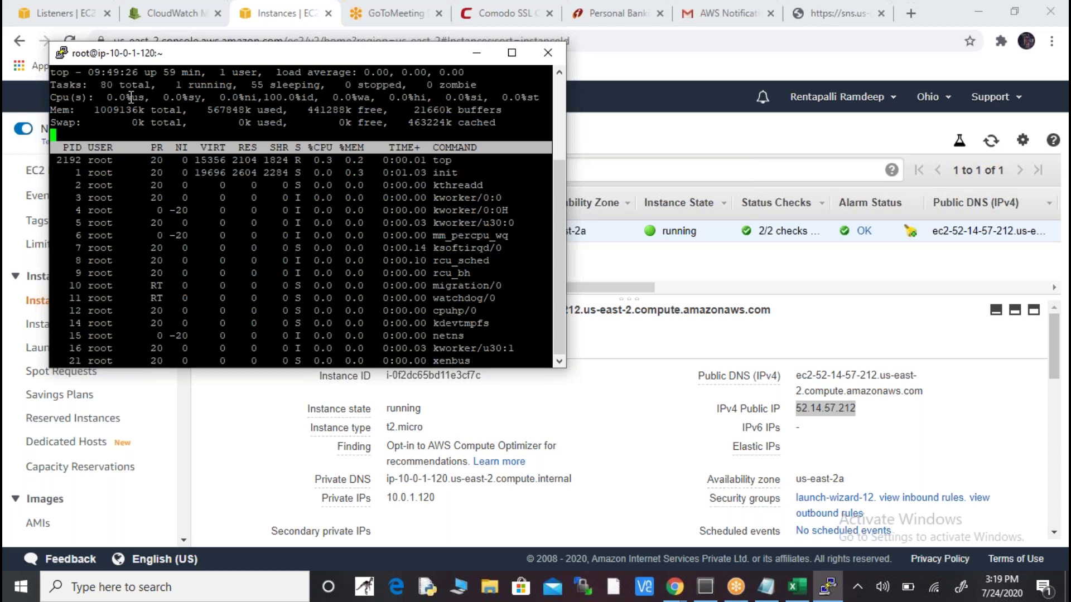
{"action": "left_click_drag", "start_coordinate": [107, 98], "coordinate": [133, 99]}
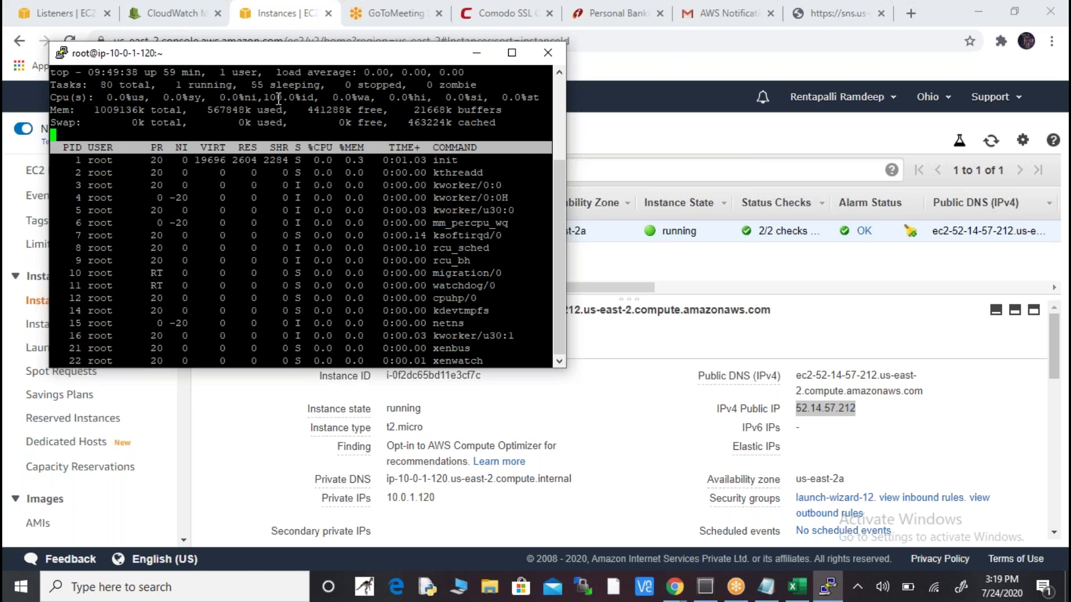
{"action": "left_click_drag", "start_coordinate": [267, 97], "coordinate": [300, 95]}
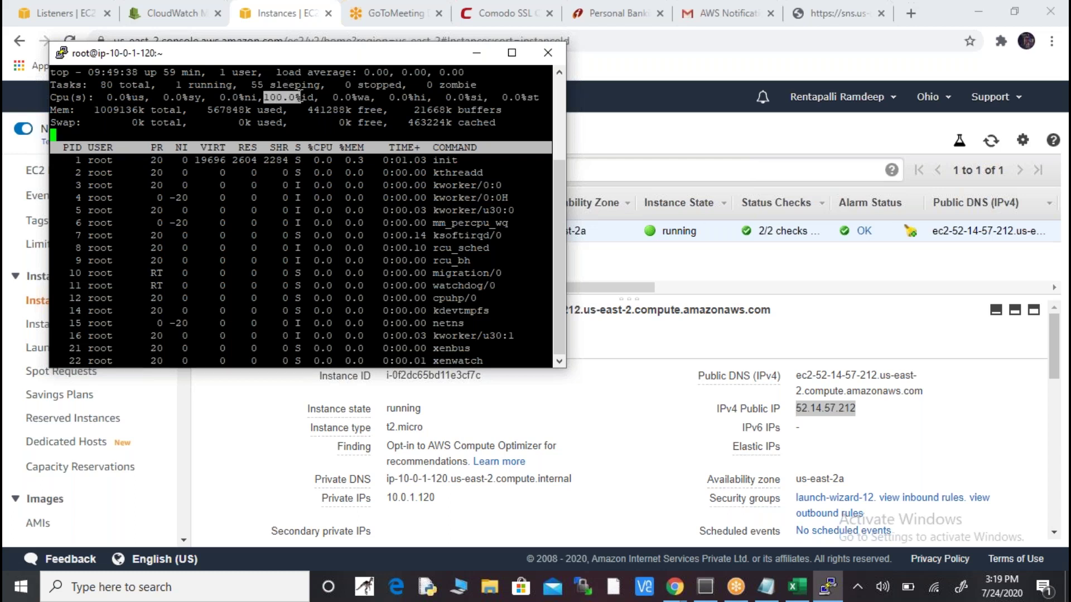
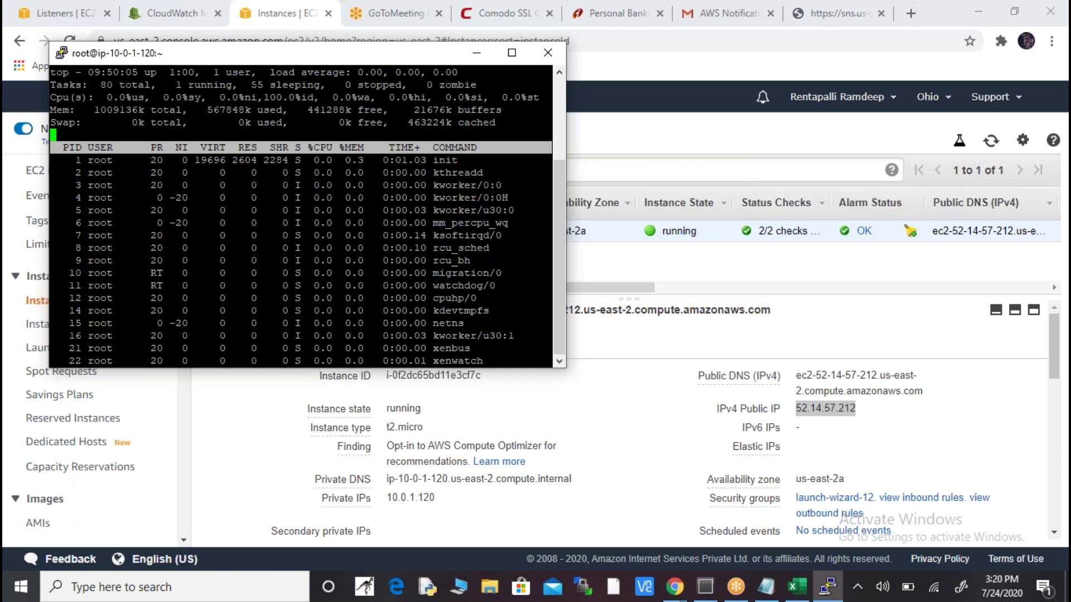
- Duplicate the PuTTY session, log in as ec2-user, and move the new window to the right
{"action": "right_click", "coordinate": [272, 57]}
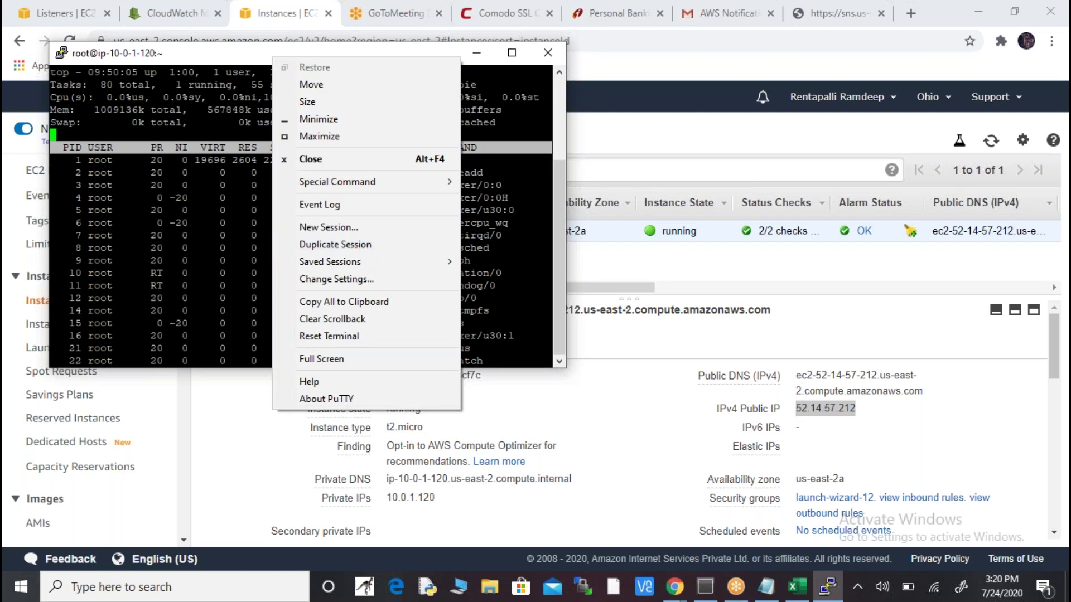
{"action": "left_click", "coordinate": [356, 247]}
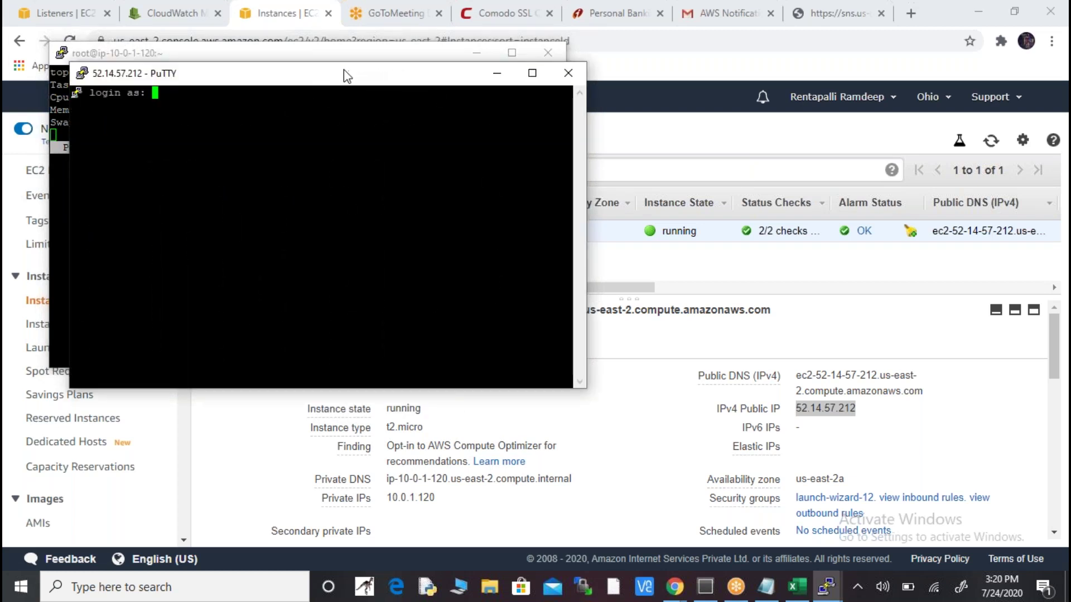
{"action": "type", "text": "ec2-user"}
{"action": "key", "text": "Return"}
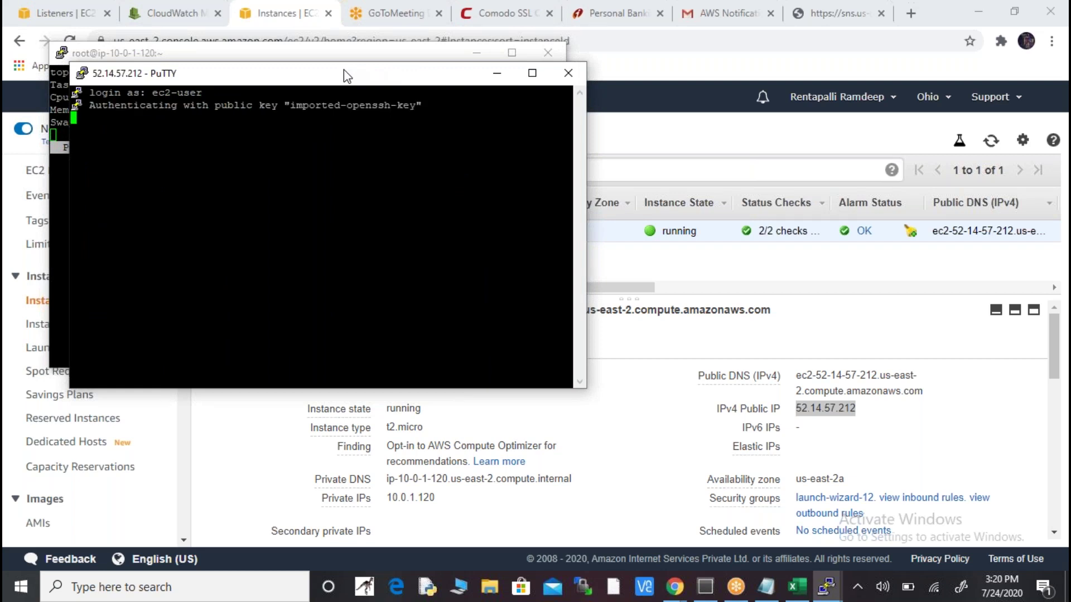
{"action": "left_click_drag", "start_coordinate": [346, 75], "coordinate": [765, 182]}
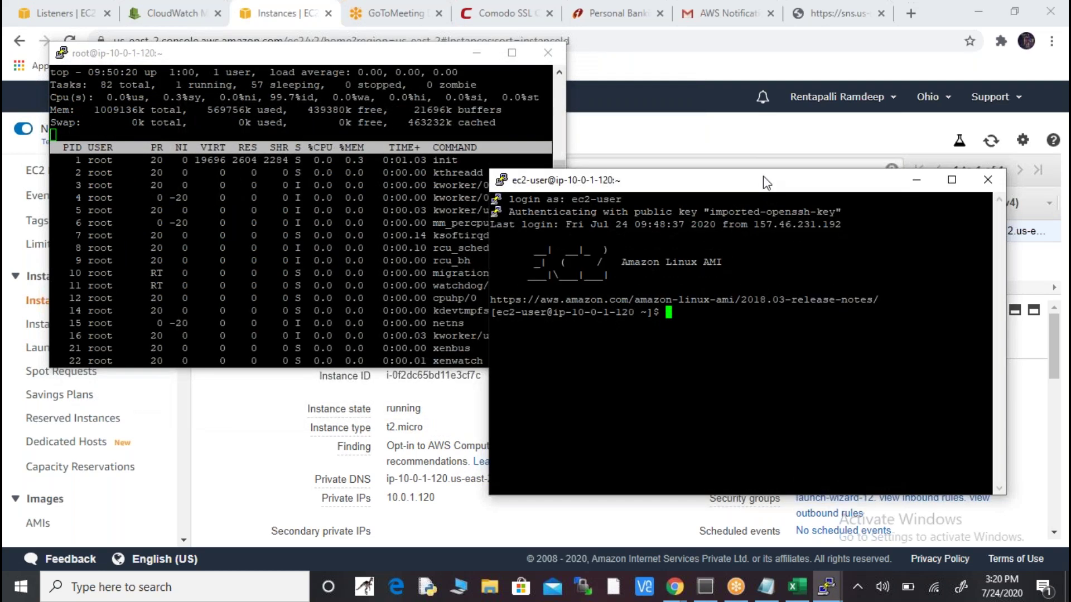
- Become root with sudo su - and install the stress package with yum
{"action": "type", "text": "sudo s"}
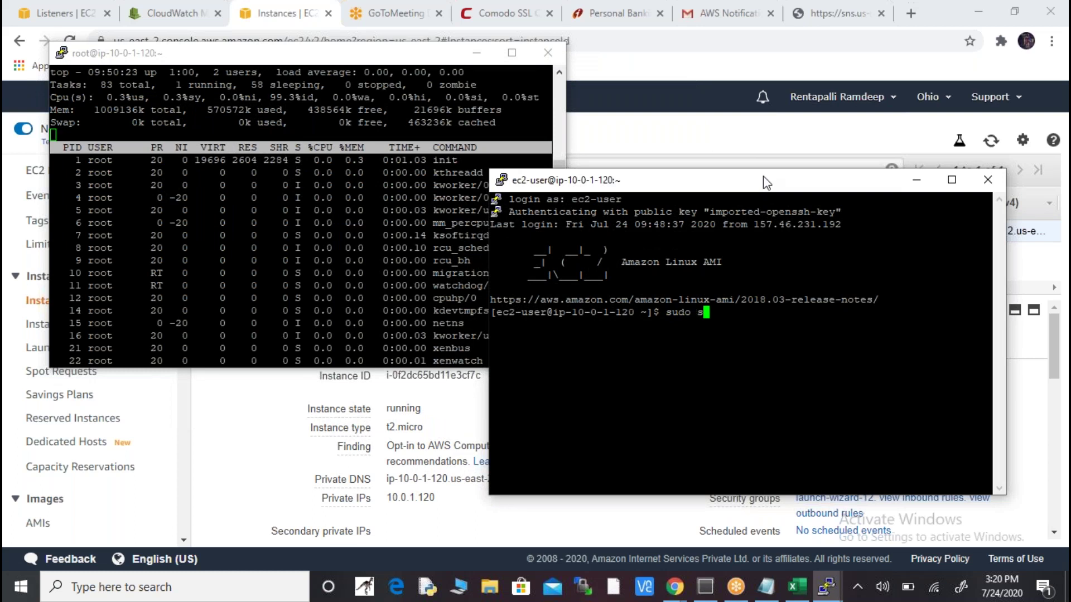
{"action": "type", "text": "u -"}
{"action": "key", "text": "Return"}
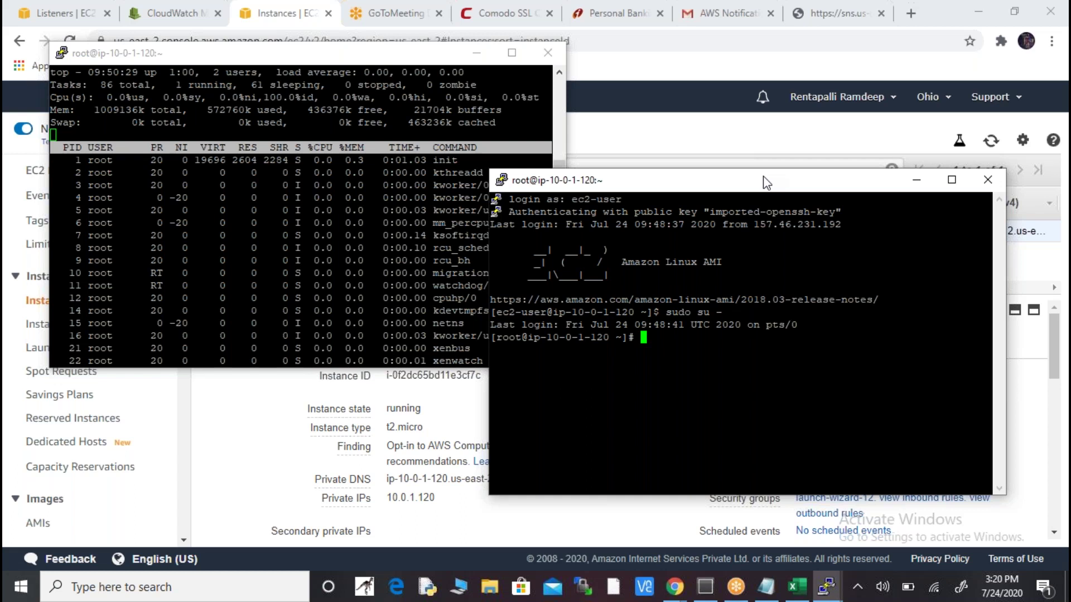
{"action": "type", "text": "yum insta"}
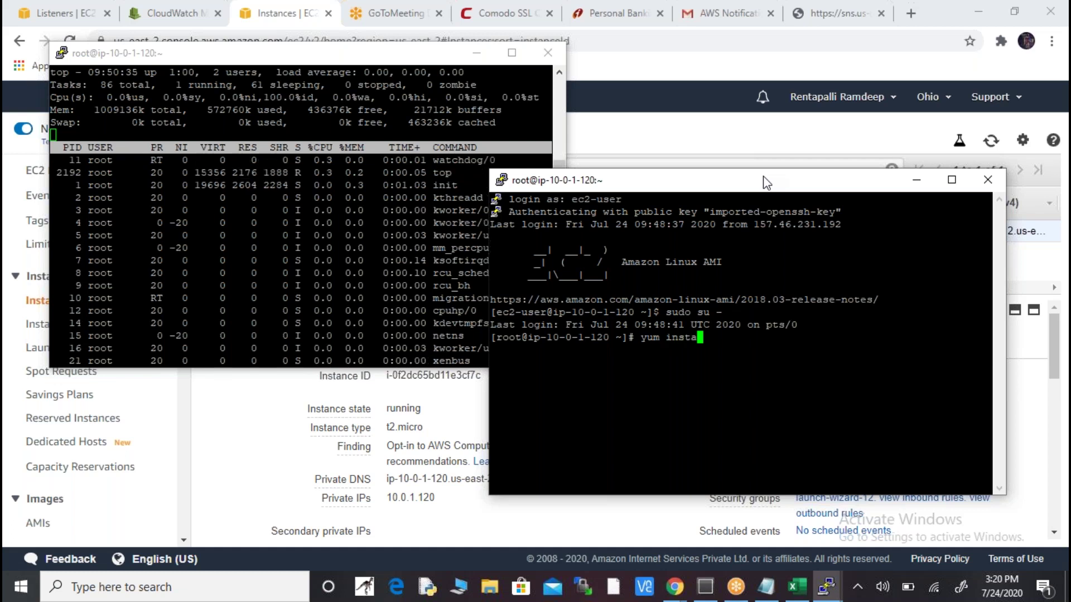
{"action": "type", "text": "ll stress"}
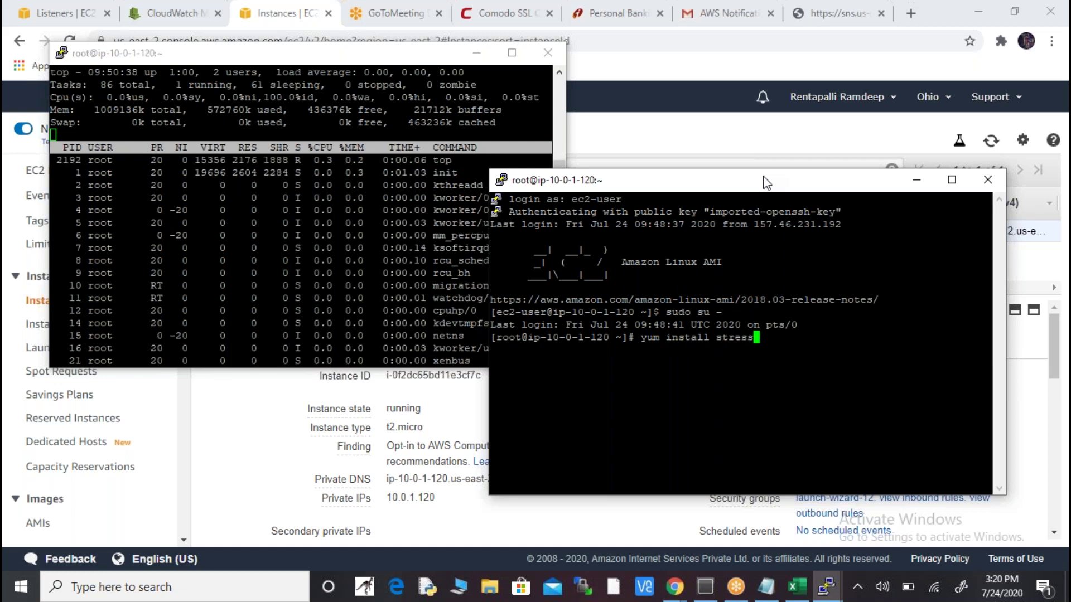
{"action": "type", "text": " -y"}
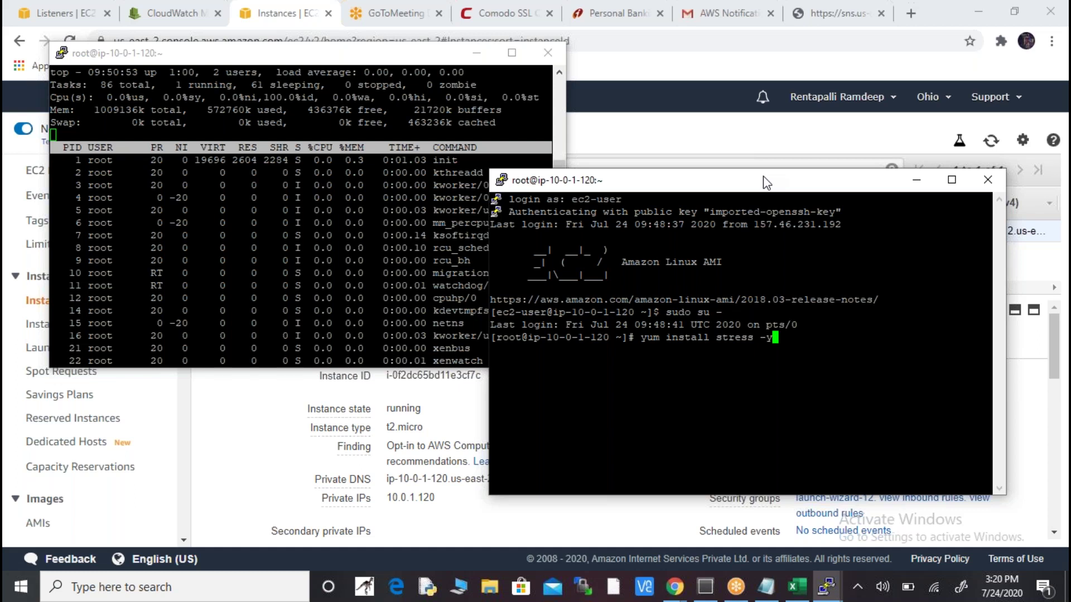
{"action": "key", "text": "Return"}
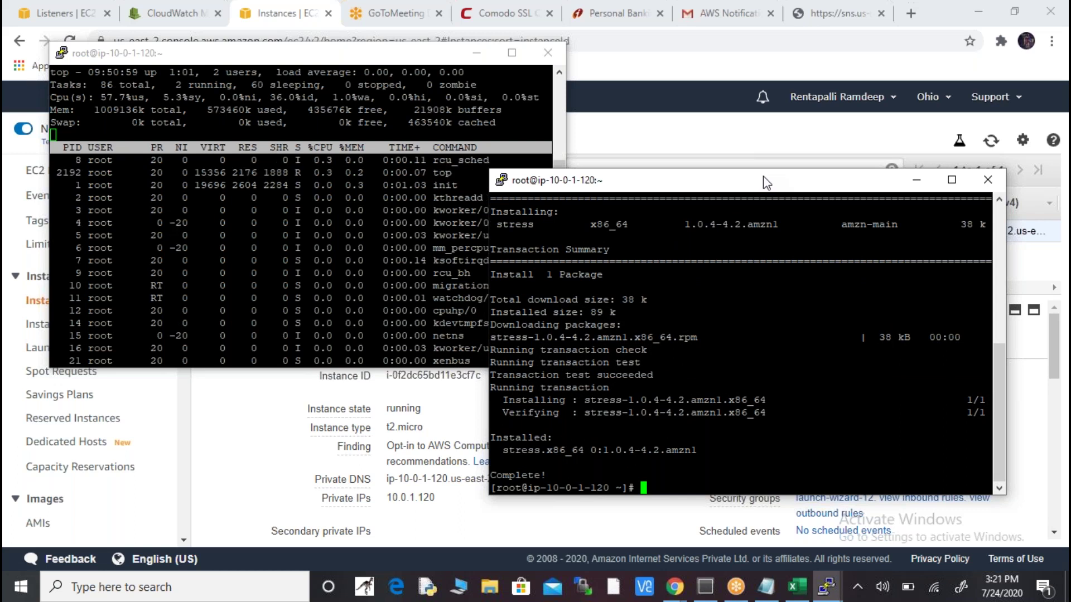
- Maximize and restore the top session window, then bring up the CloudWatch alarms page
{"action": "left_click", "coordinate": [286, 59]}
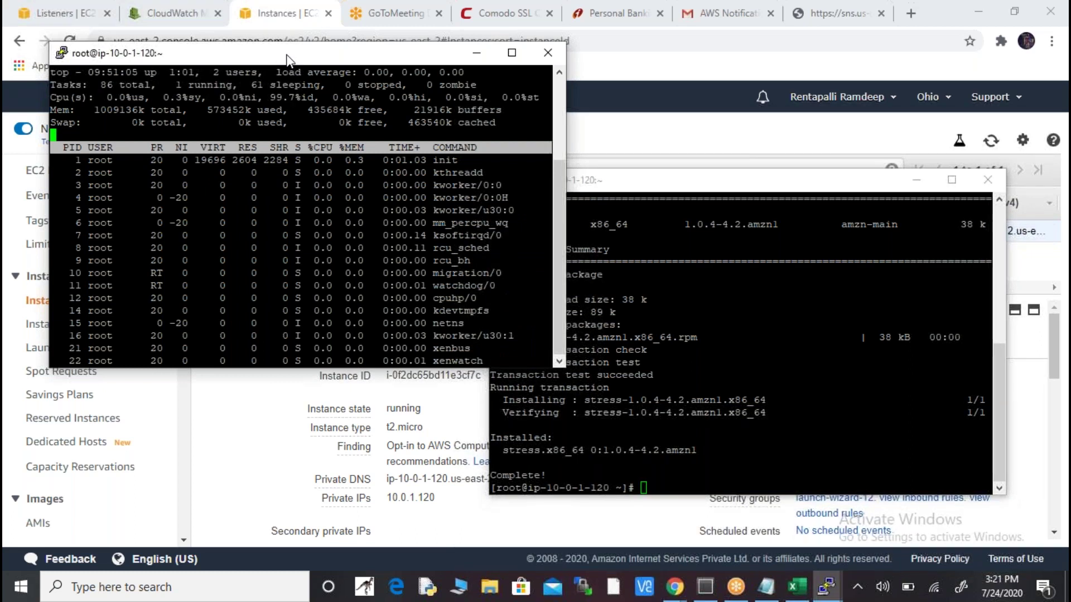
{"action": "double_click", "coordinate": [286, 59]}
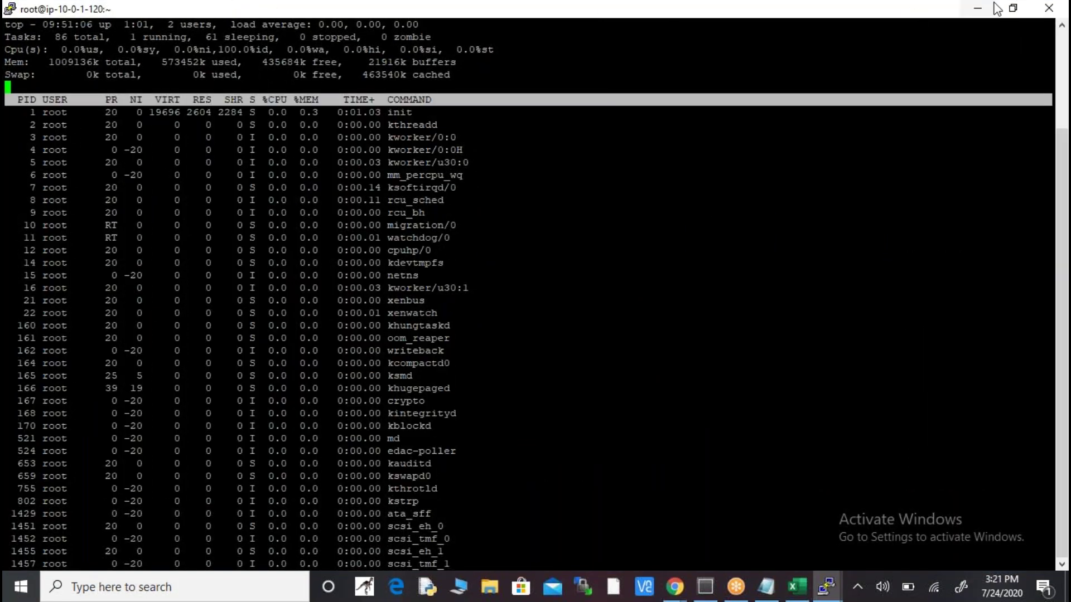
{"action": "left_click", "coordinate": [1012, 7]}
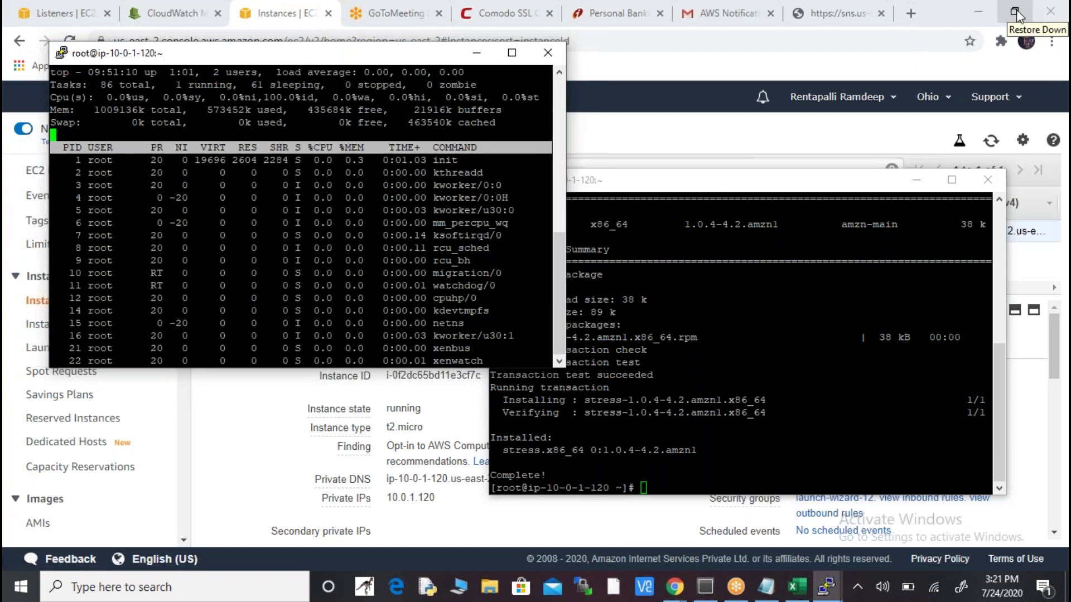
{"action": "left_click", "coordinate": [754, 485]}
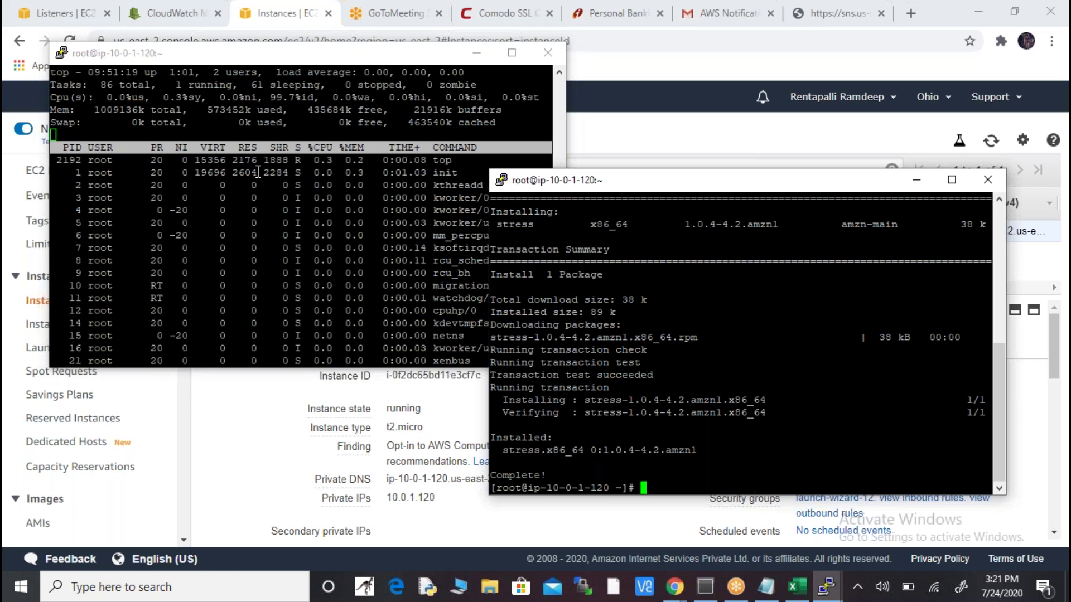
{"action": "left_click", "coordinate": [178, 13]}
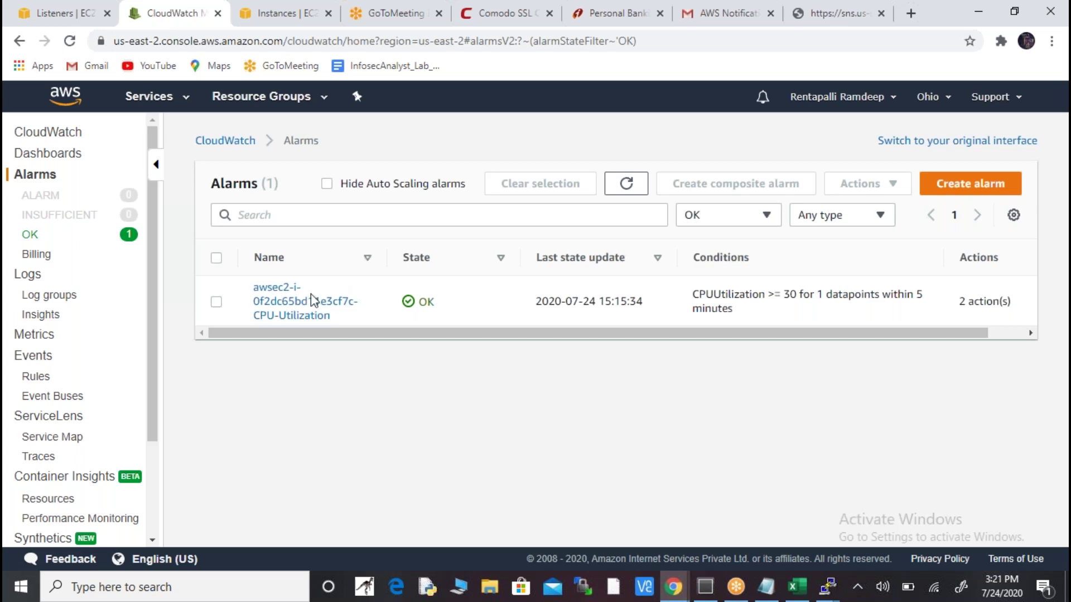
- View the CPU-Utilization alarm's graph against the 30% threshold in metrics, then return to PuTTY
{"action": "left_click", "coordinate": [295, 306]}
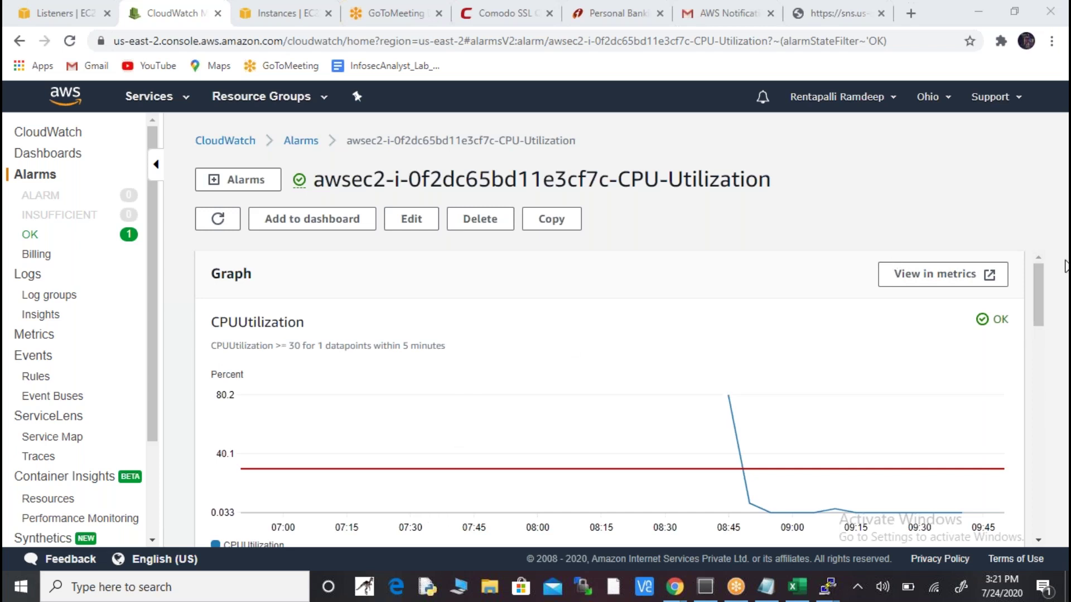
{"action": "left_click", "coordinate": [957, 285]}
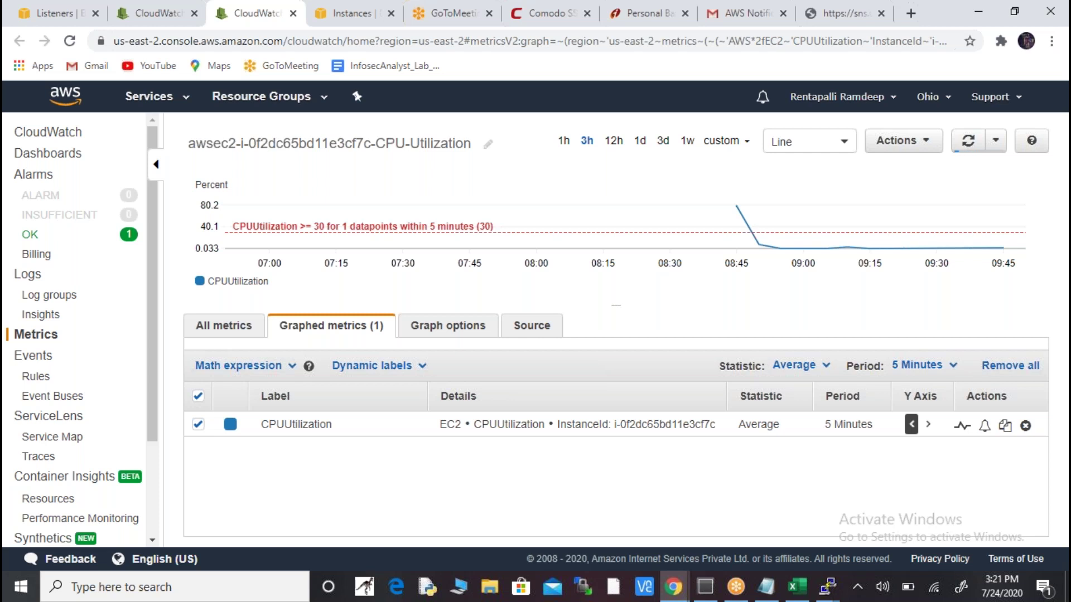
{"action": "mouse_move", "coordinate": [409, 224]}
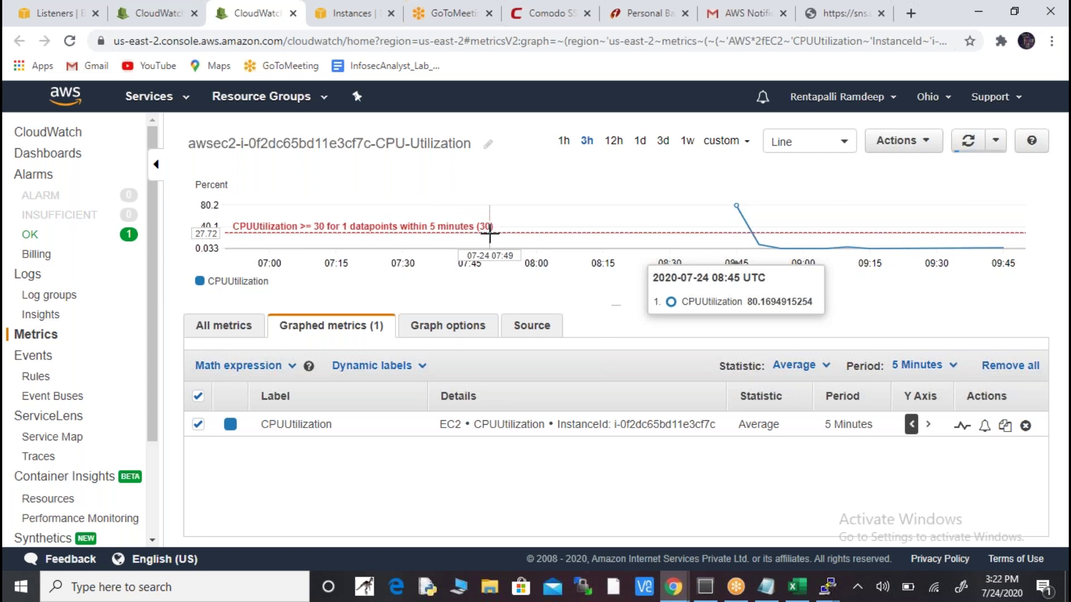
{"action": "key", "text": "alt+Tab"}
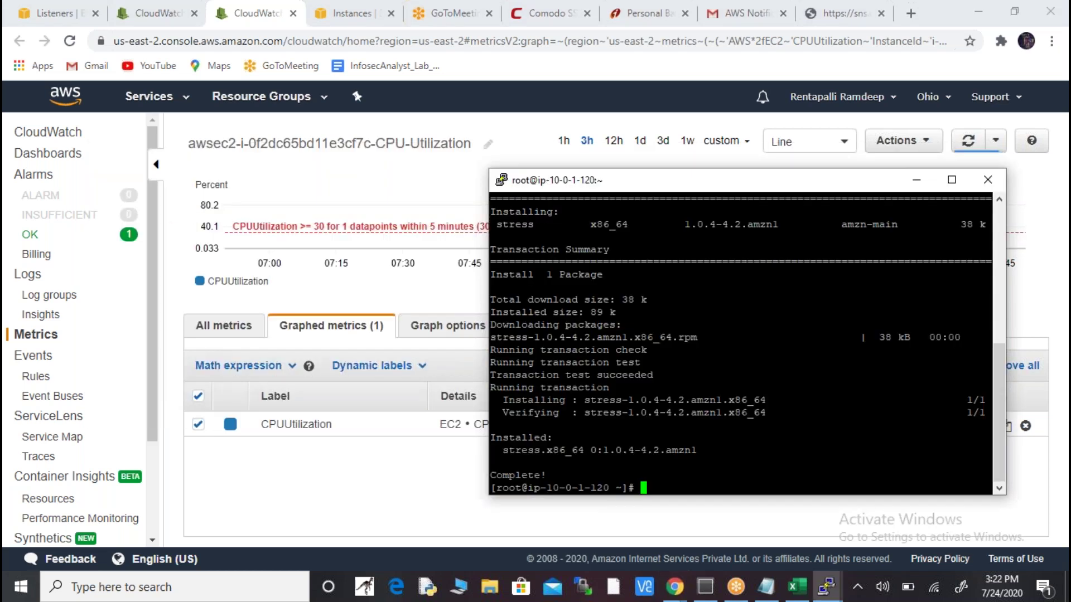
- Suspend and restart top in the first session, then focus the second session's root prompt
{"action": "key", "text": "alt+Tab"}
{"action": "key", "text": "alt+Tab"}
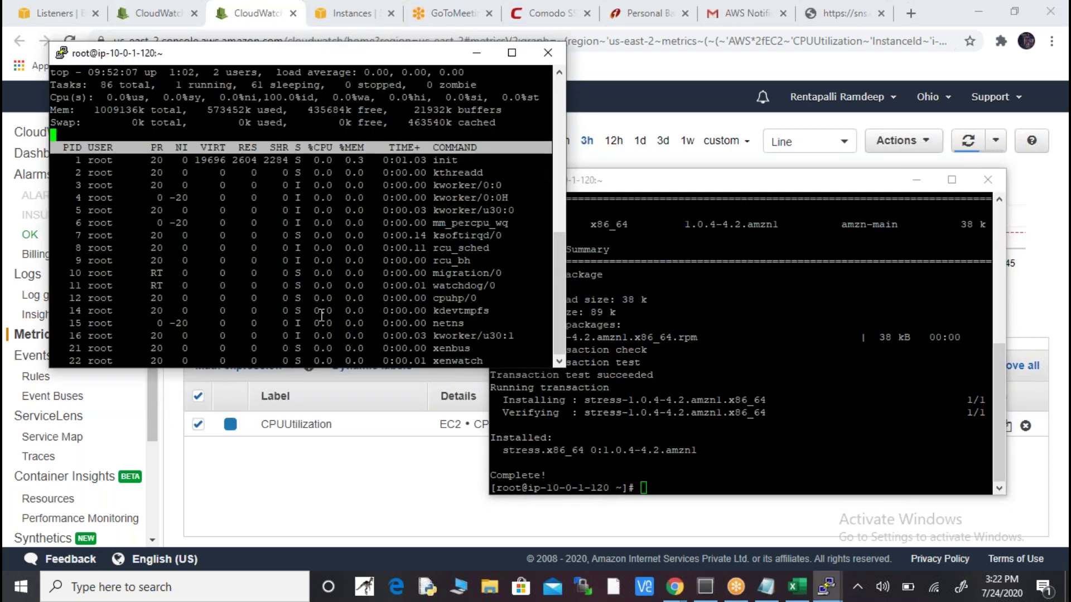
{"action": "key", "text": "ctrl+z"}
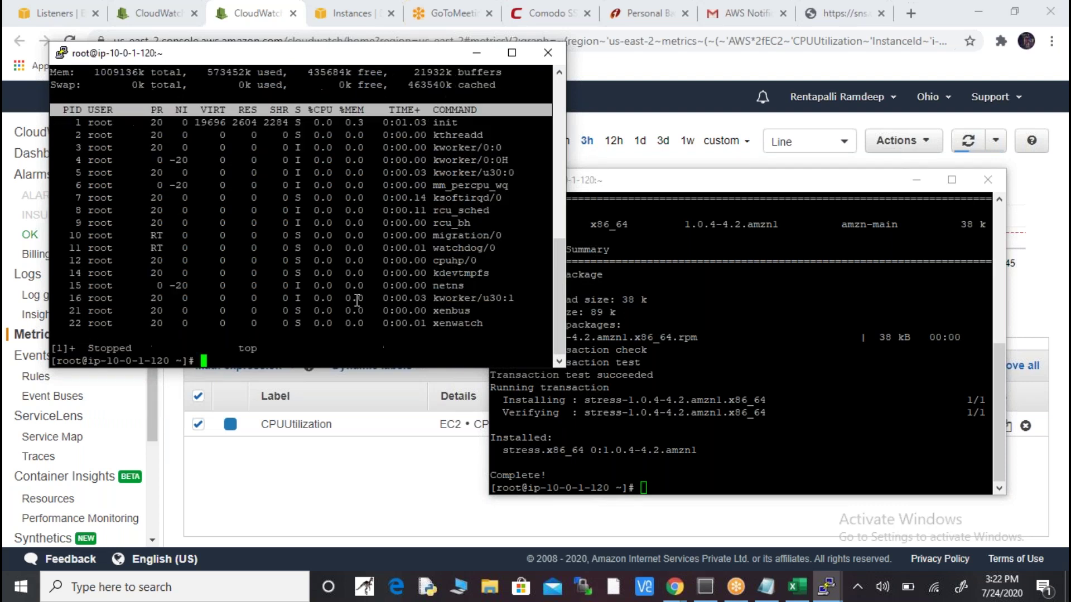
{"action": "type", "text": "top"}
{"action": "key", "text": "Return"}
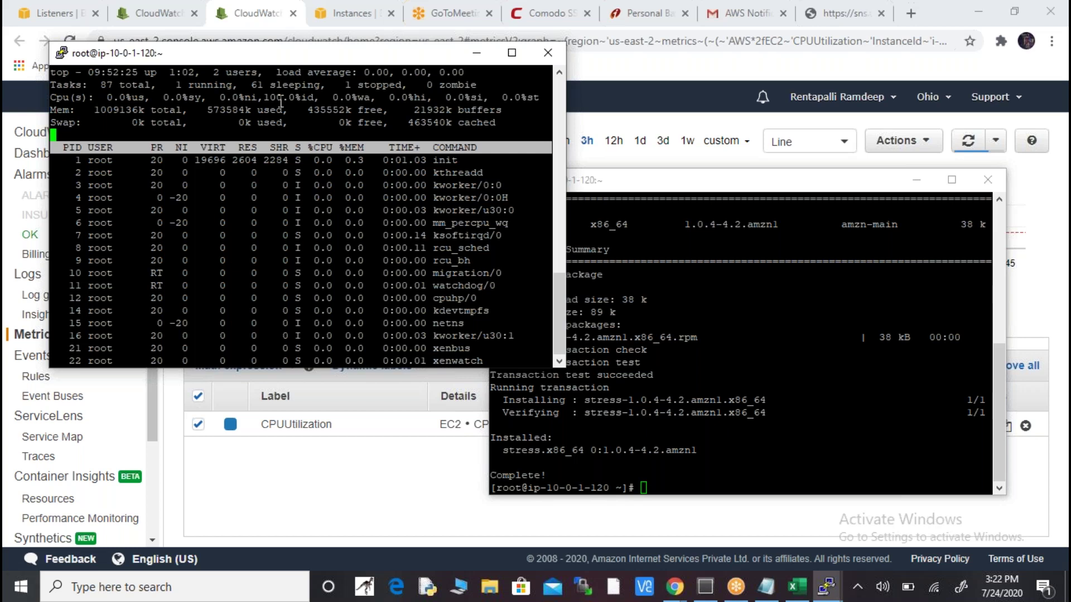
{"action": "left_click", "coordinate": [711, 470]}
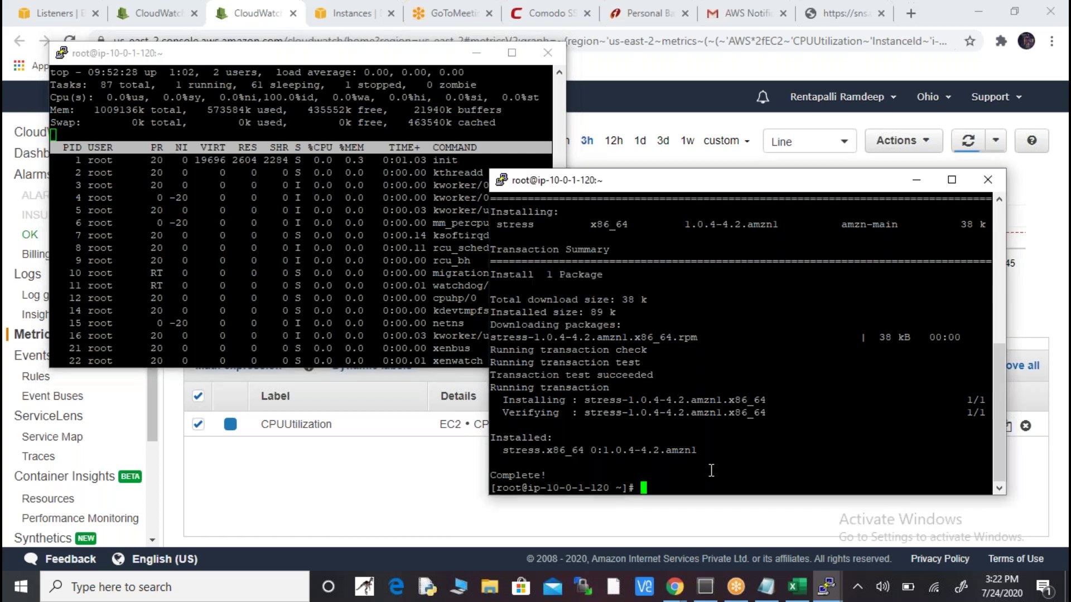
- Launch stress --cpu 30 --timeout 100, correcting the mistyped --cup option
{"action": "type", "text": "stress --cup 30 --"}
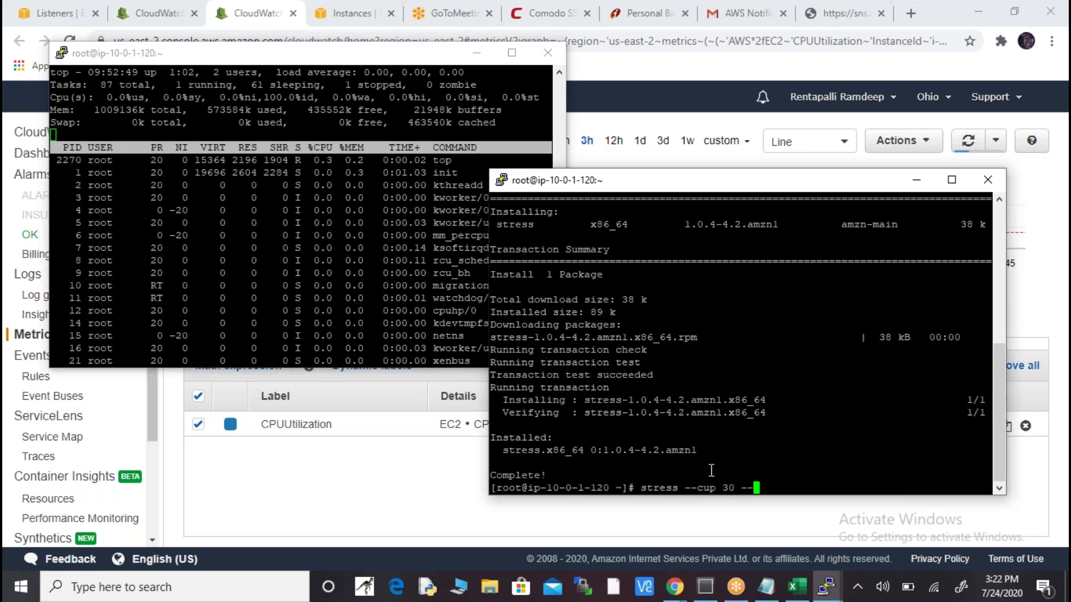
{"action": "type", "text": "tim"}
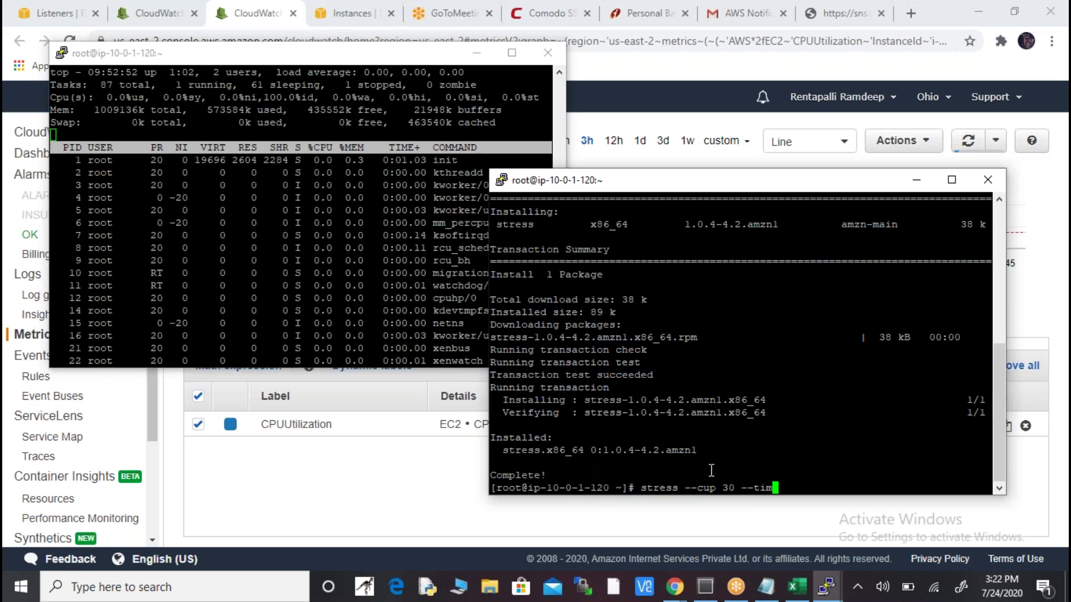
{"action": "type", "text": "eout 100"}
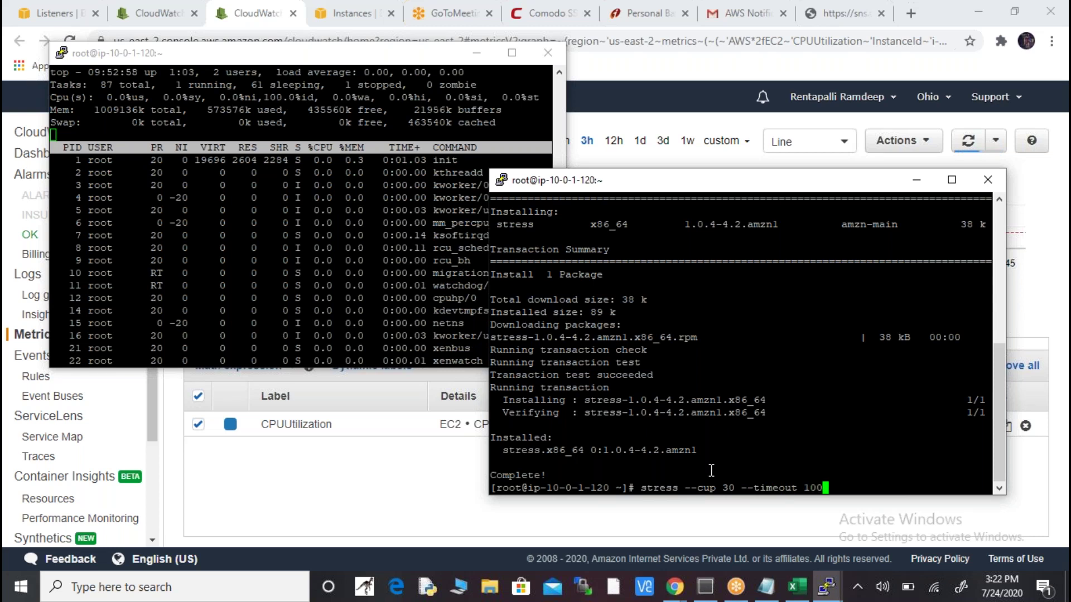
{"action": "key", "text": "Return"}
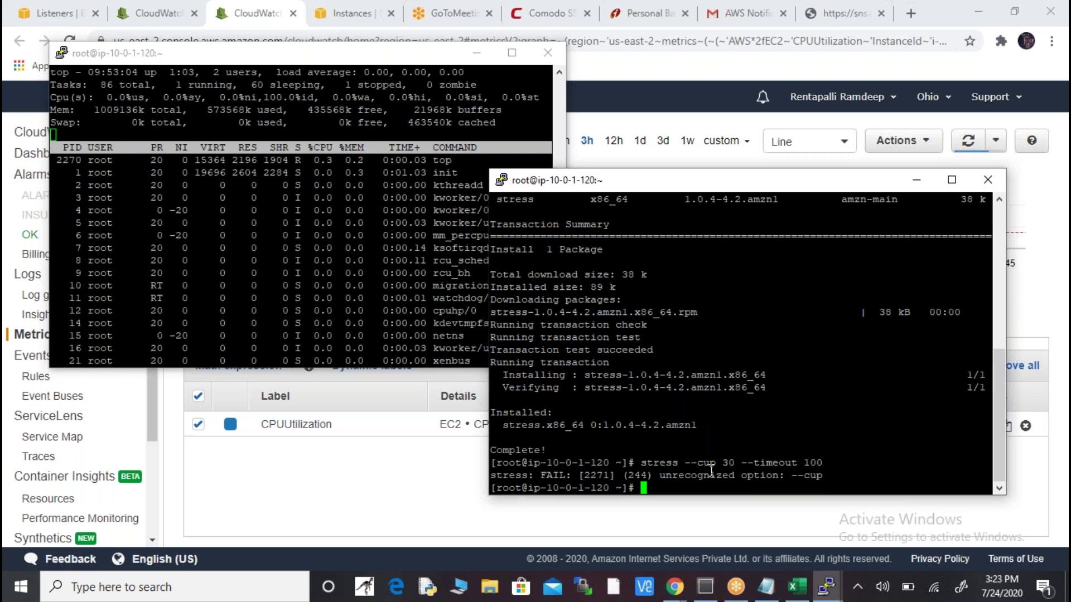
{"action": "key", "text": "Up"}
{"action": "key", "text": "Left"}
{"action": "key", "text": "Left"}
{"action": "key", "text": "Left"}
{"action": "key", "text": "Left"}
{"action": "key", "text": "Left"}
{"action": "key", "text": "Left"}
{"action": "key", "text": "Left"}
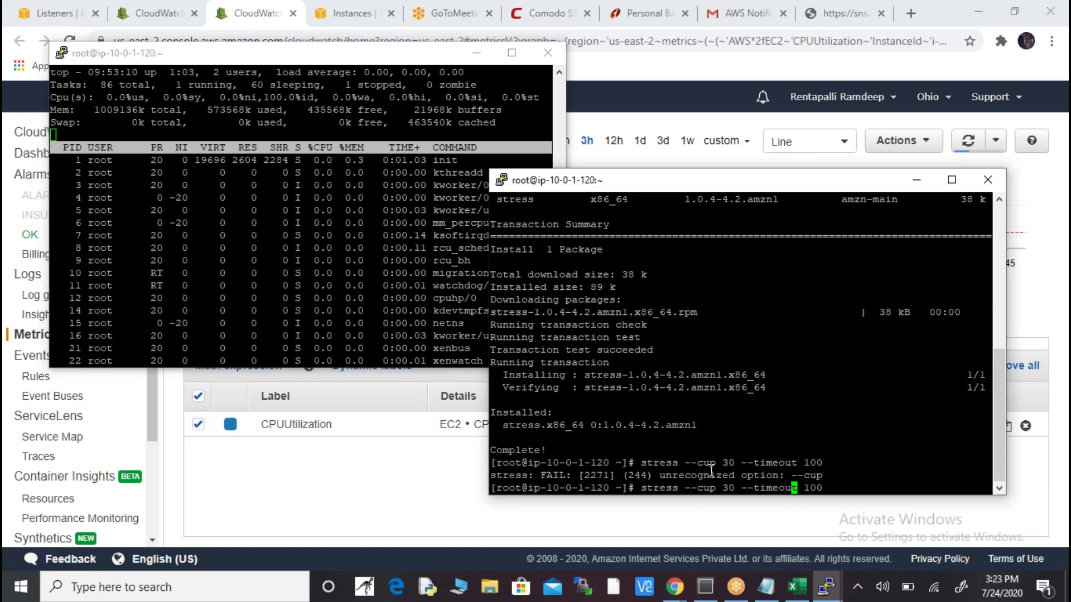
{"action": "key", "text": "Left"}
{"action": "key", "text": "Left"}
{"action": "key", "text": "Left"}
{"action": "key", "text": "Left"}
{"action": "key", "text": "Left"}
{"action": "key", "text": "Left"}
{"action": "key", "text": "Left"}
{"action": "key", "text": "Left"}
{"action": "key", "text": "Left"}
{"action": "key", "text": "Left"}
{"action": "key", "text": "BackSpace"}
{"action": "key", "text": "BackSpace"}
{"action": "type", "text": "pu"}
{"action": "key", "text": "Return"}
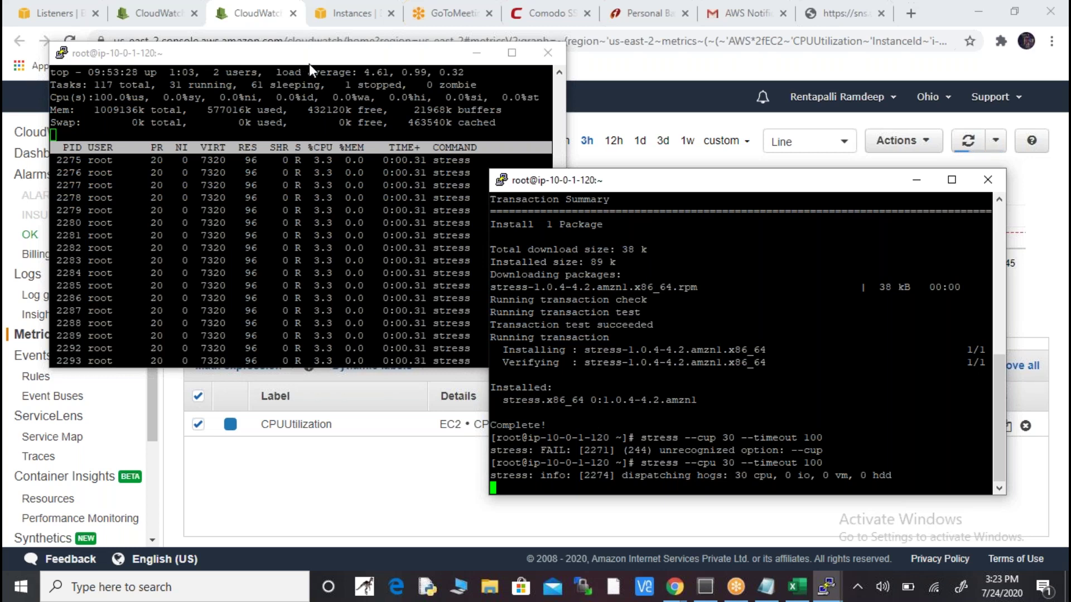
- Highlight top's 100.0%us CPU usage and idle figures, then bring the CloudWatch graph forward
{"action": "left_click", "coordinate": [325, 60]}
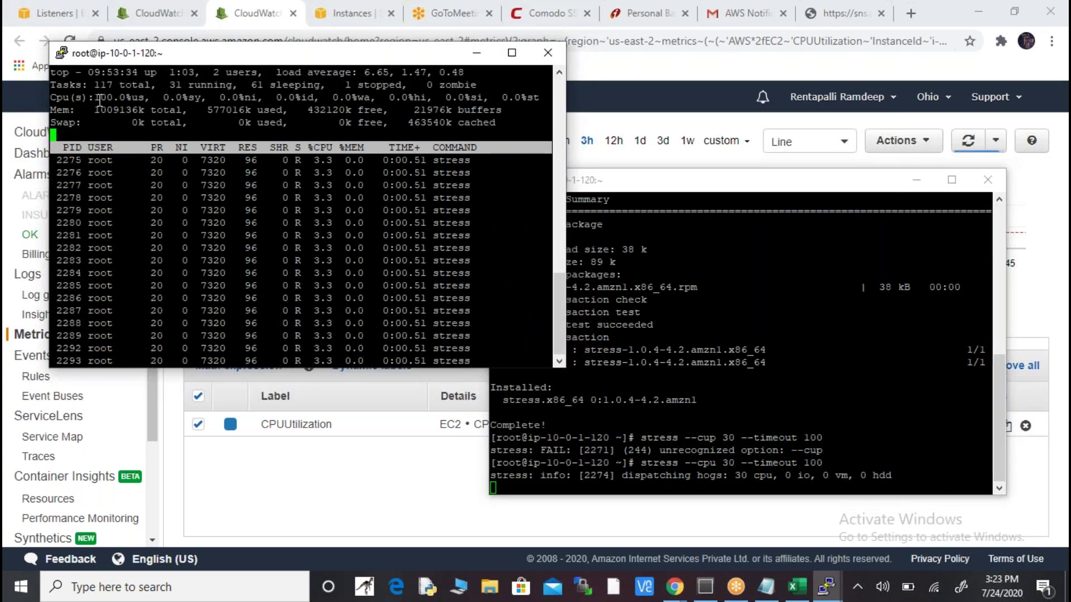
{"action": "left_click_drag", "start_coordinate": [96, 99], "coordinate": [142, 93]}
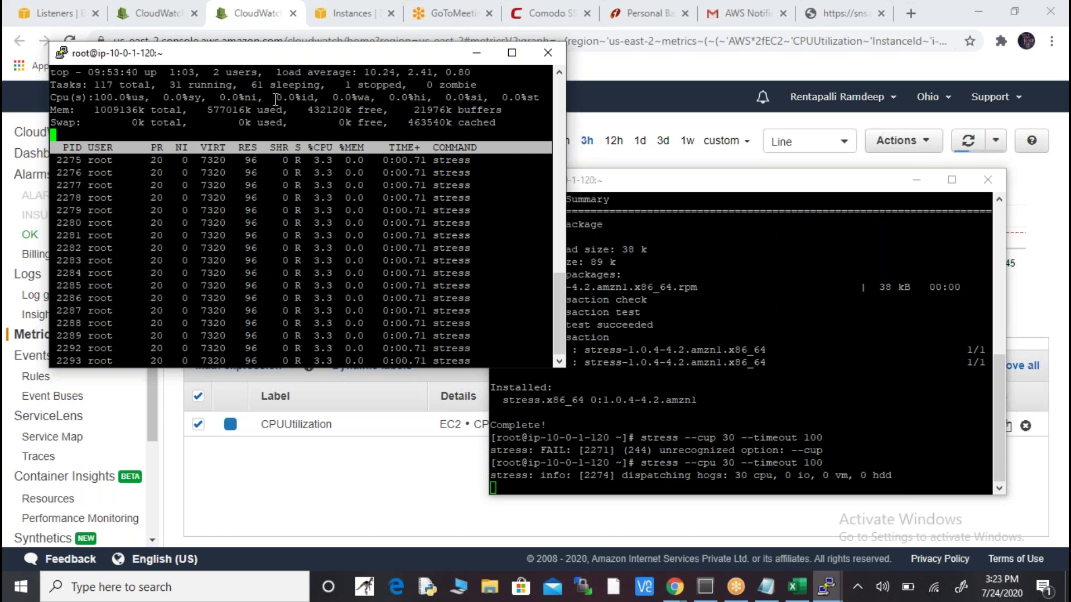
{"action": "left_click_drag", "start_coordinate": [276, 100], "coordinate": [303, 100]}
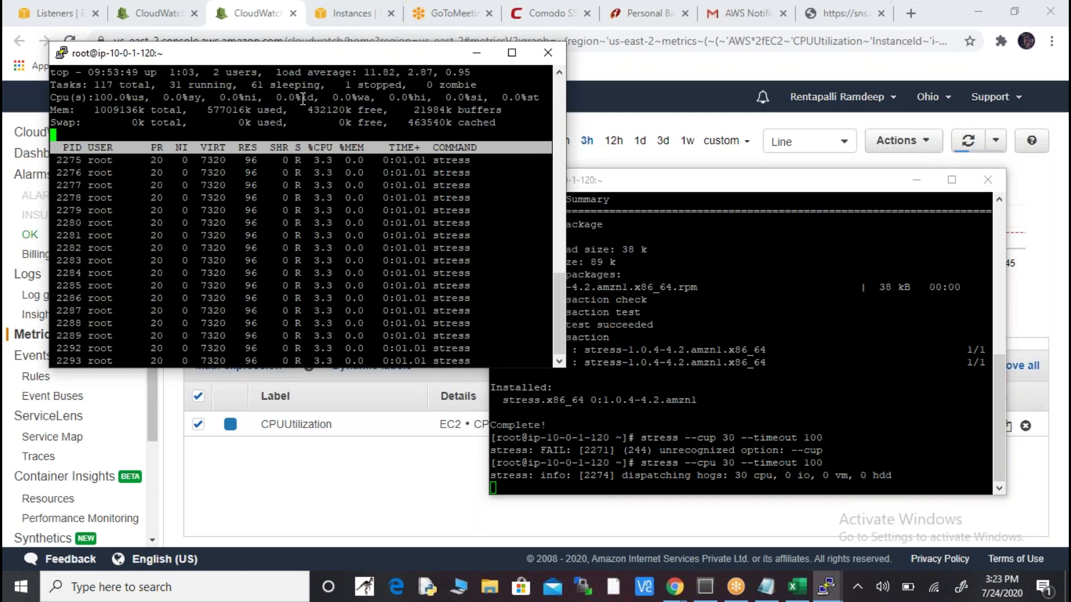
{"action": "left_click", "coordinate": [254, 15]}
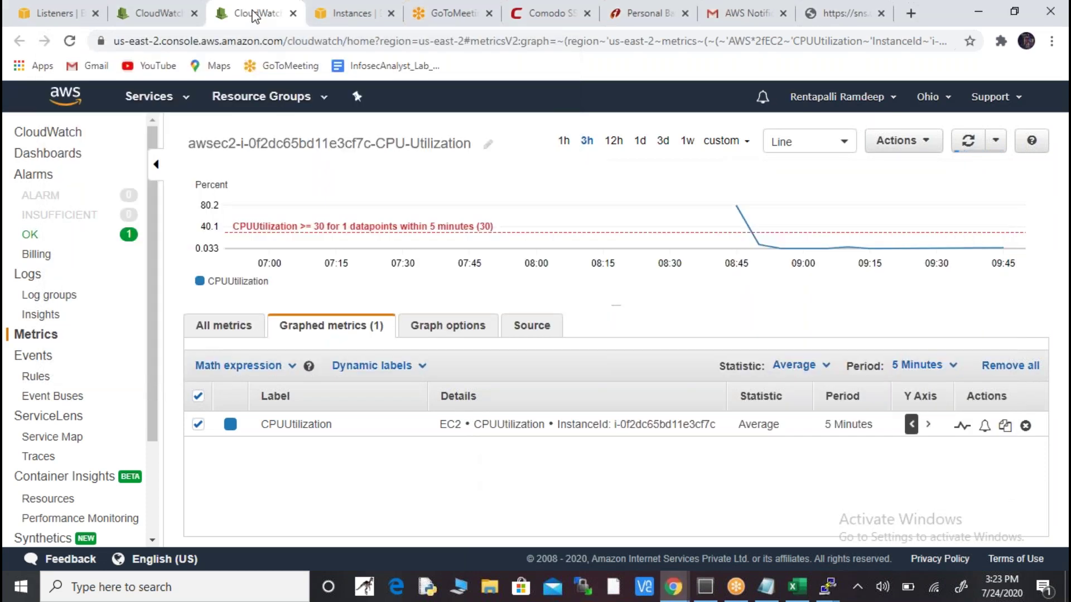
- Refresh the CPUUtilization graph five times and check the auto-refresh interval options
{"action": "left_click", "coordinate": [970, 150]}
{"action": "left_click", "coordinate": [971, 149]}
{"action": "left_click", "coordinate": [970, 149]}
{"action": "left_click", "coordinate": [971, 150]}
{"action": "left_click", "coordinate": [970, 149]}
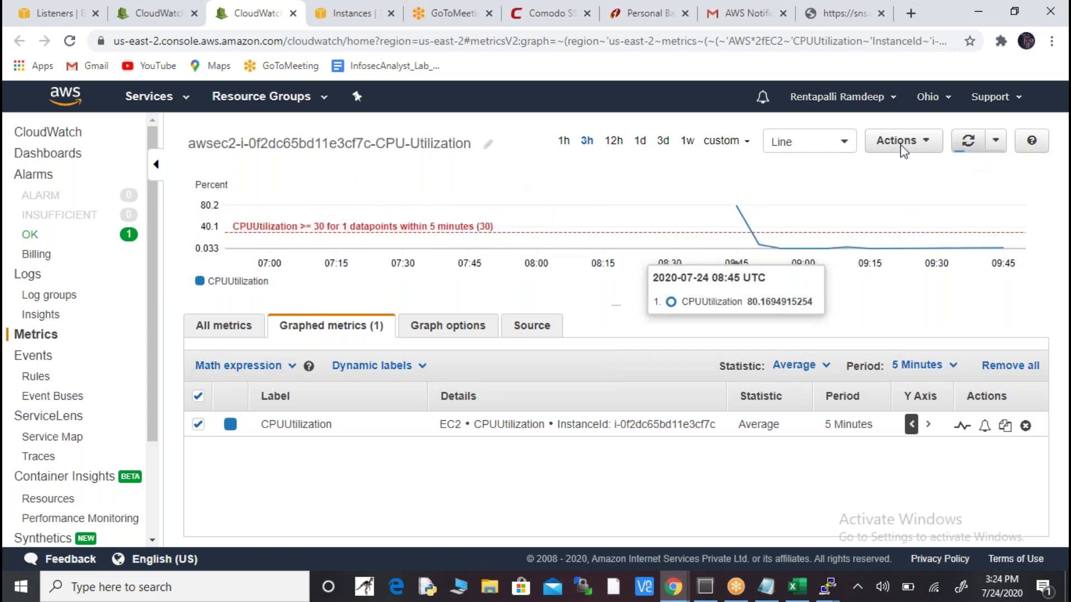
{"action": "left_click", "coordinate": [995, 144]}
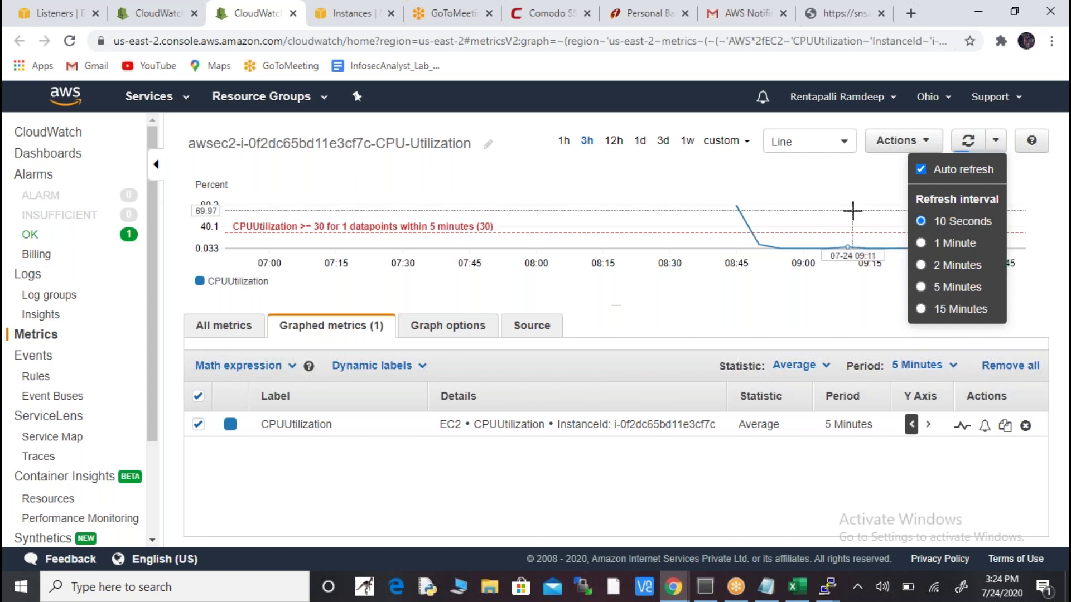
{"action": "left_click", "coordinate": [863, 199]}
- Refresh the graph four more times and bring the PuTTY top session forward
{"action": "left_click", "coordinate": [970, 146]}
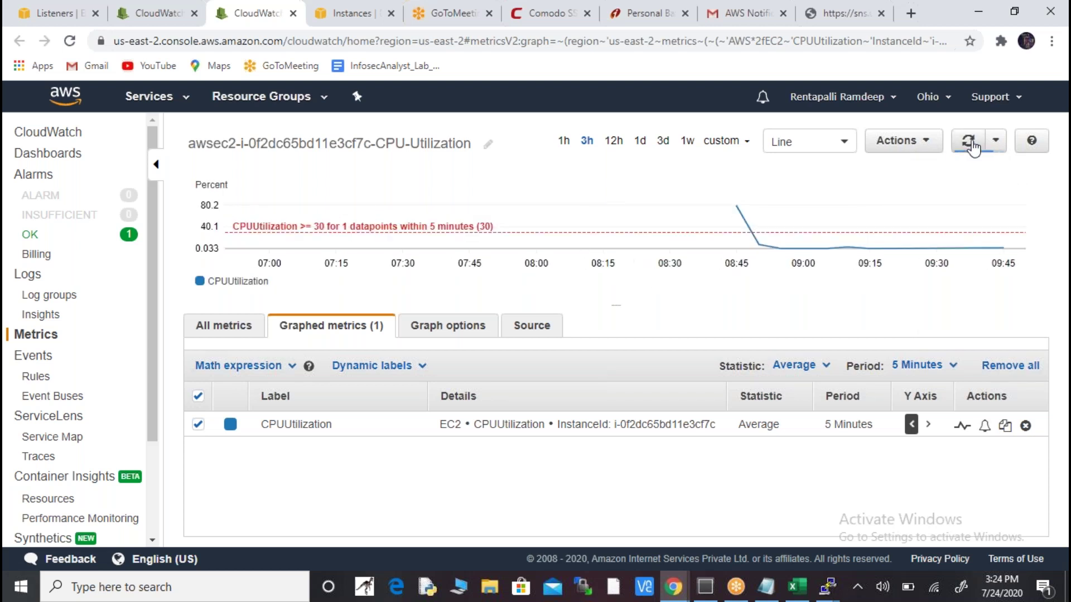
{"action": "left_click", "coordinate": [970, 144]}
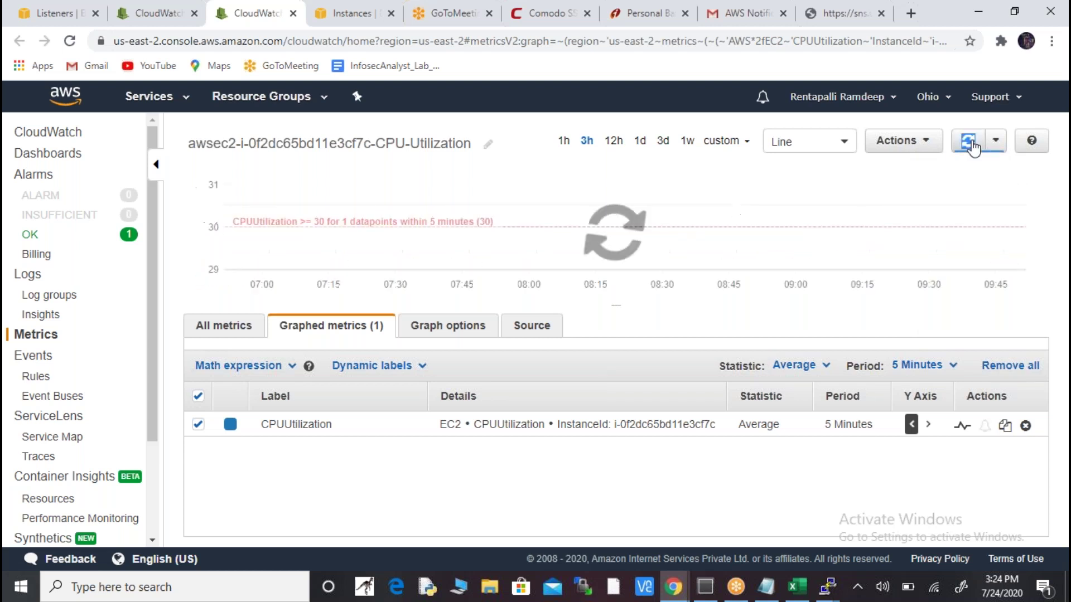
{"action": "left_click", "coordinate": [972, 146]}
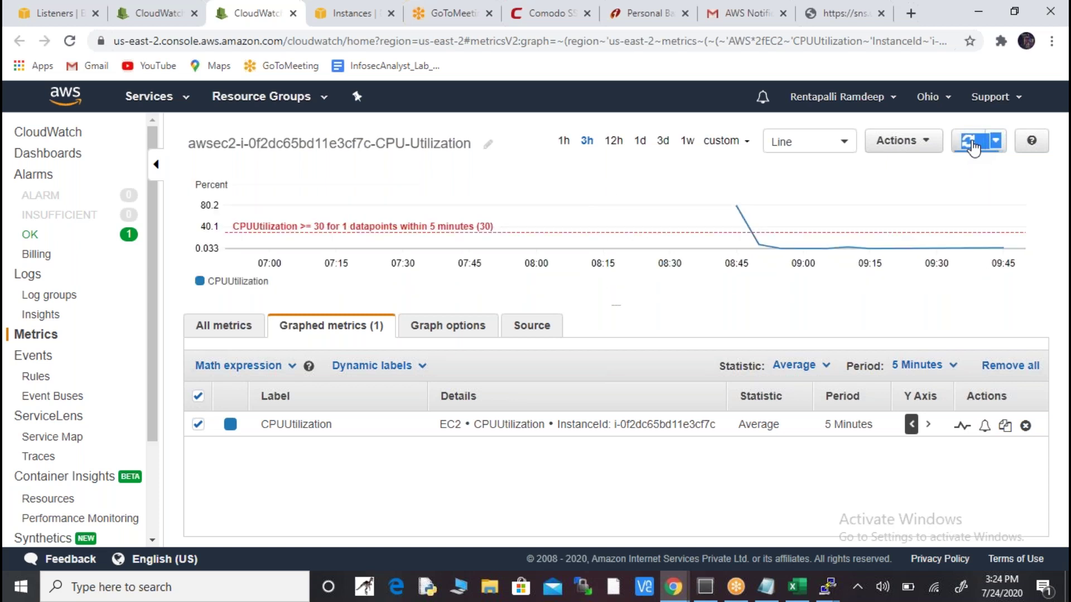
{"action": "left_click", "coordinate": [973, 146]}
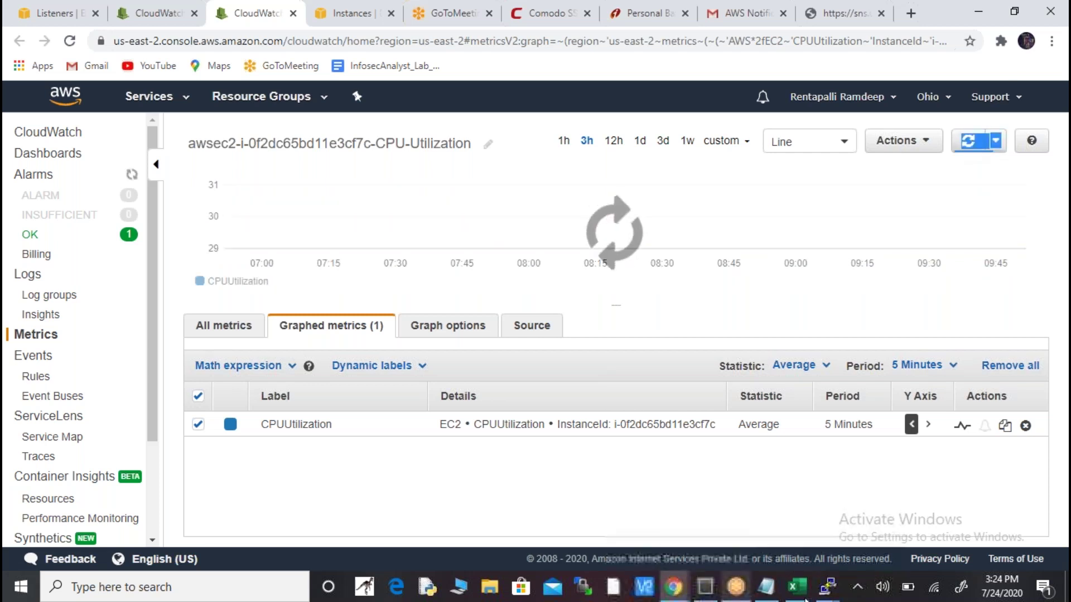
{"action": "mouse_move", "coordinate": [768, 546]}
{"action": "left_click", "coordinate": [768, 546]}
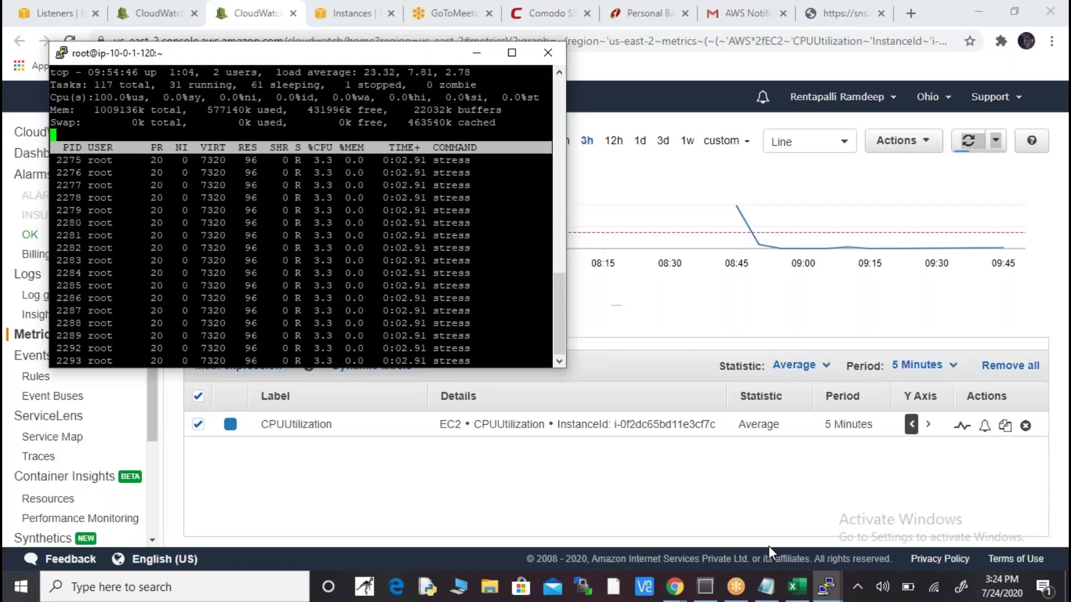
- Restart top in PuTTY to view the load after the 100-second stress run
{"action": "key", "text": "ctrl+z"}
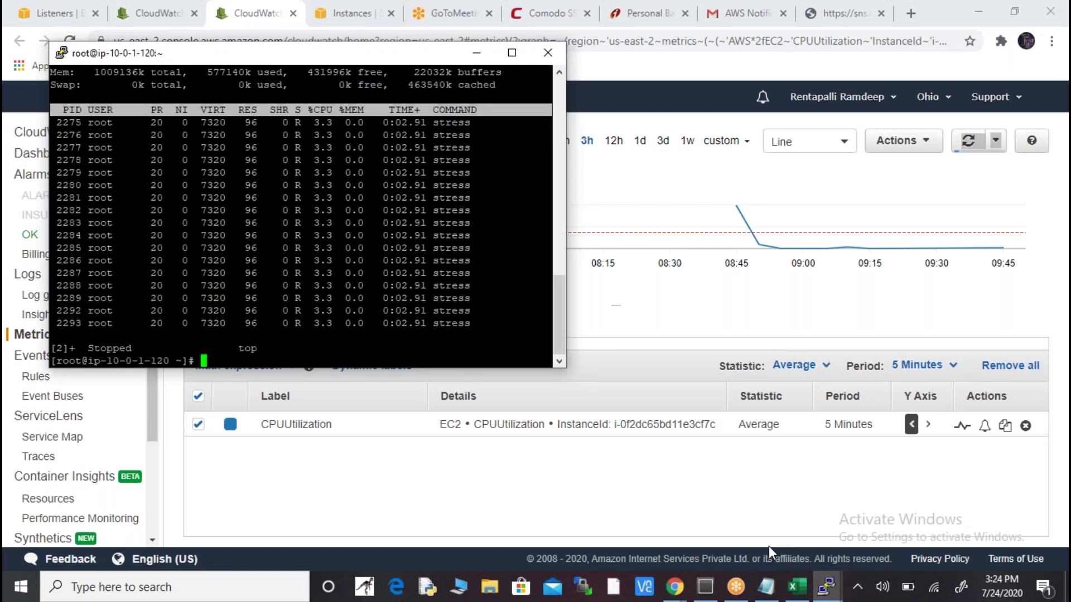
{"action": "type", "text": "to"}
{"action": "type", "text": "p"}
{"action": "key", "text": "Return"}
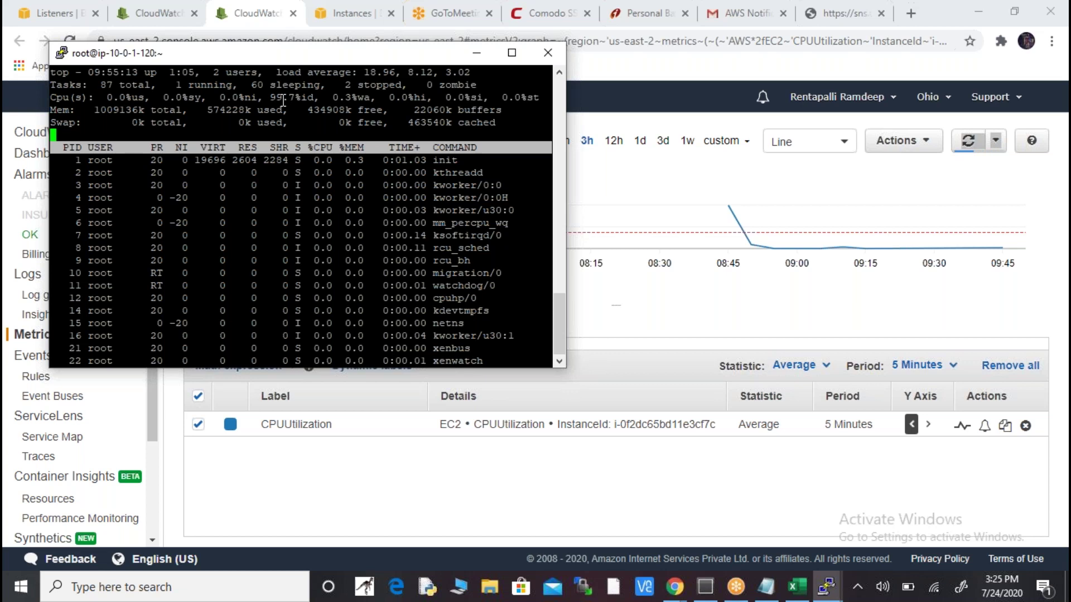
- Cycle through the windows and refresh the EC2 Instances list showing ssl1 running
{"action": "key", "text": "alt+Tab"}
{"action": "key", "text": "alt+Tab"}
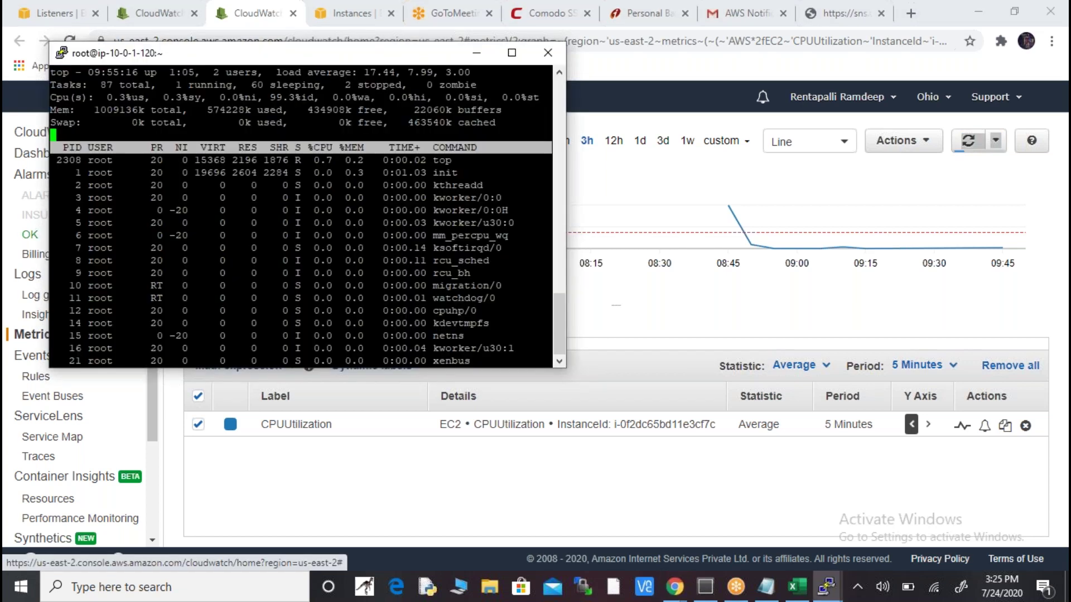
{"action": "key", "text": "alt+Tab"}
{"action": "key", "text": "alt+Tab"}
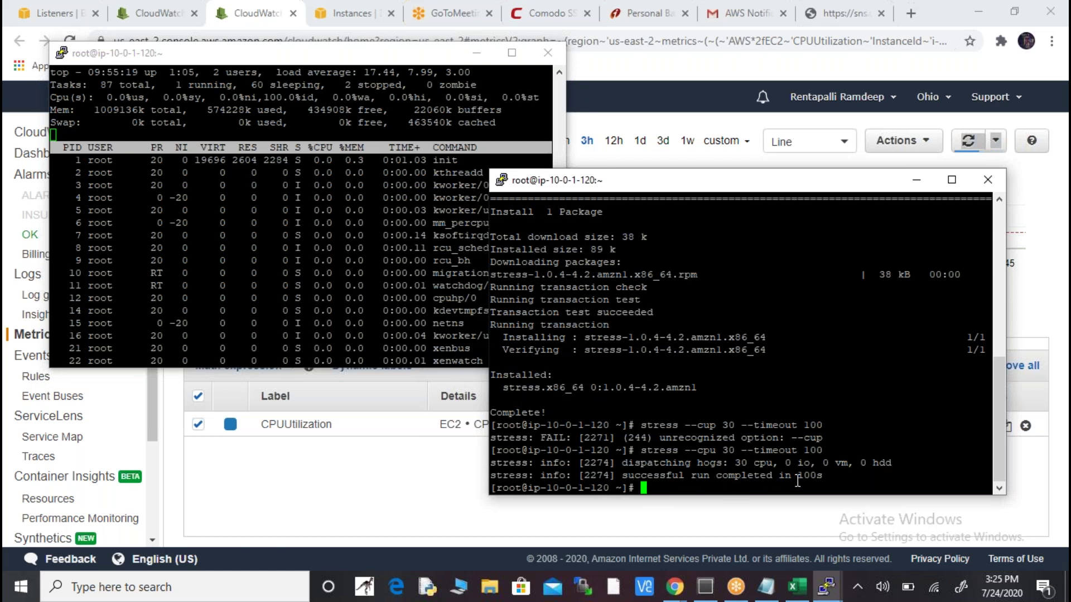
{"action": "key", "text": "alt+Tab"}
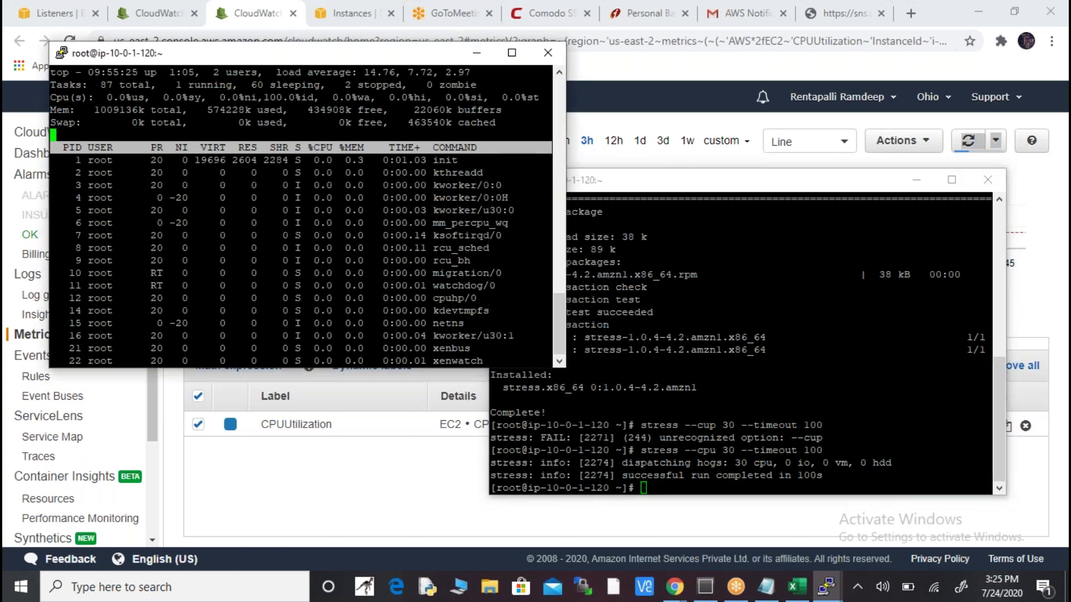
{"action": "key", "text": "alt+Tab"}
{"action": "key", "text": "alt+Tab"}
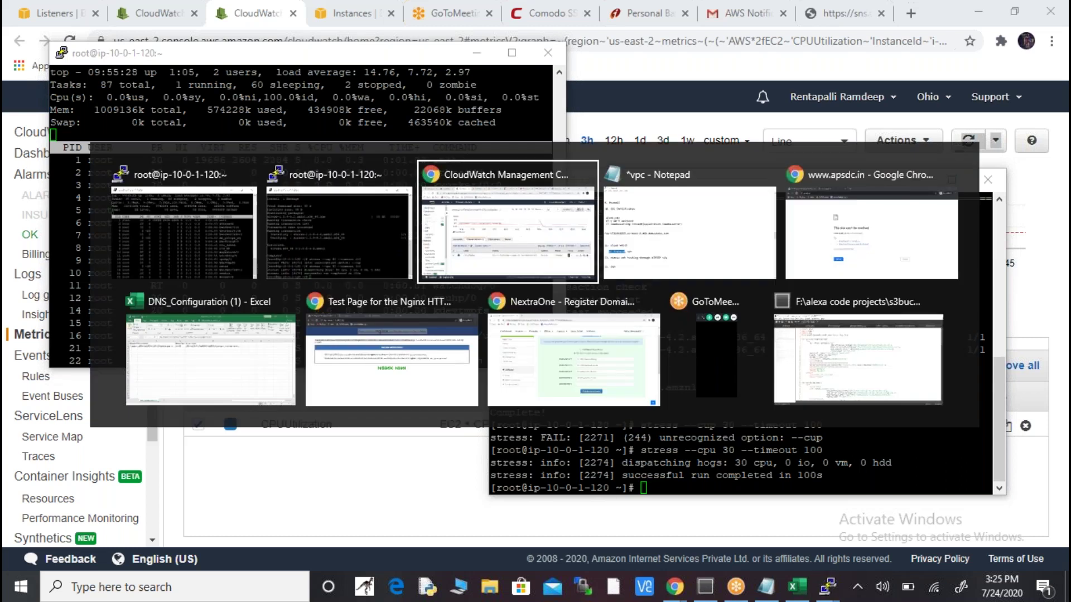
{"action": "left_click", "coordinate": [64, 14]}
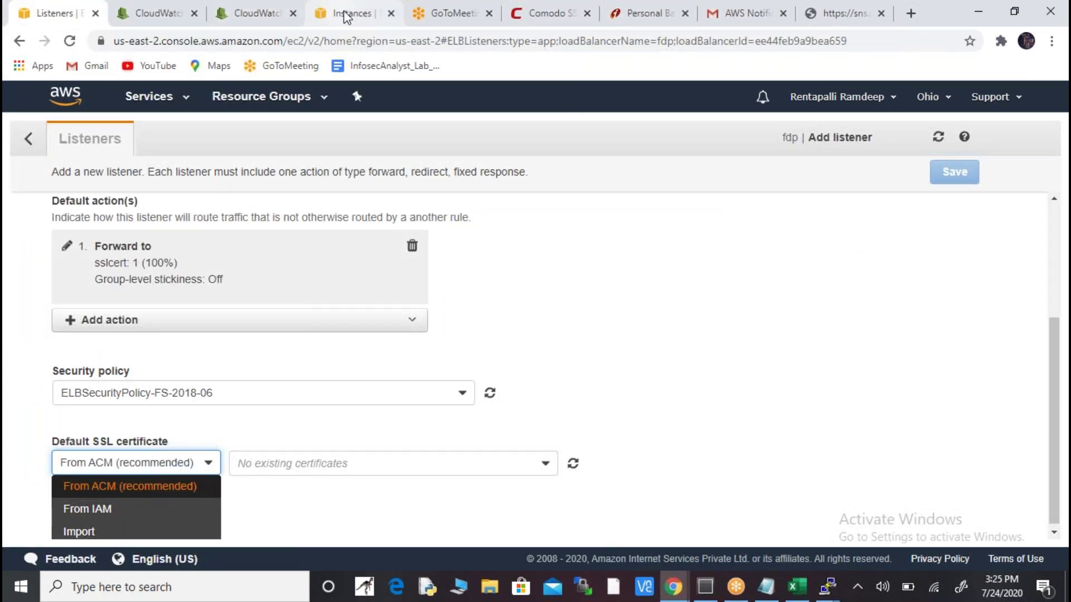
{"action": "left_click", "coordinate": [346, 13]}
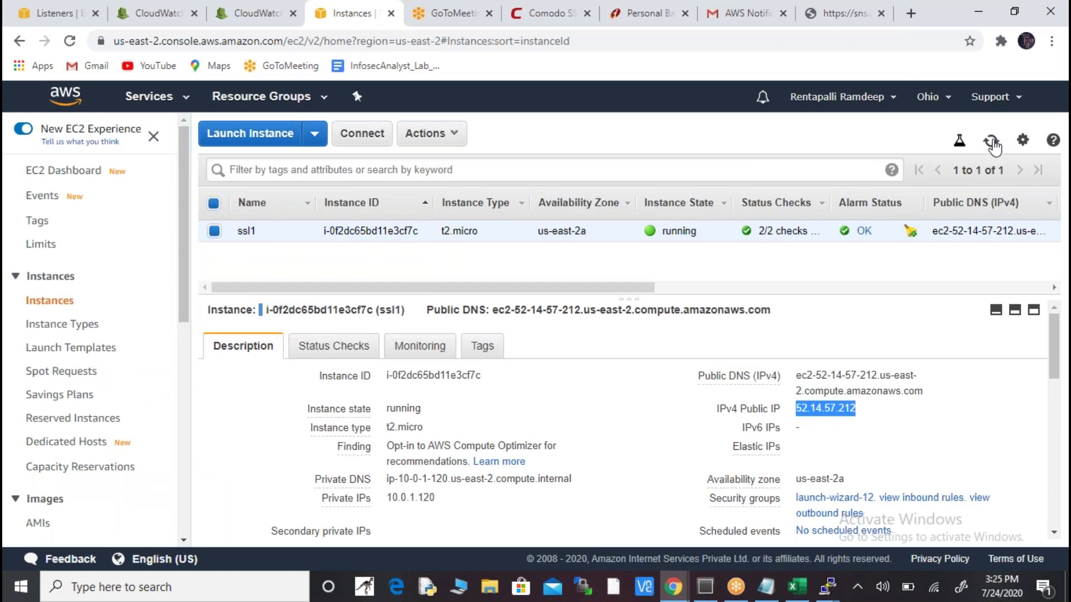
{"action": "left_click", "coordinate": [991, 141]}
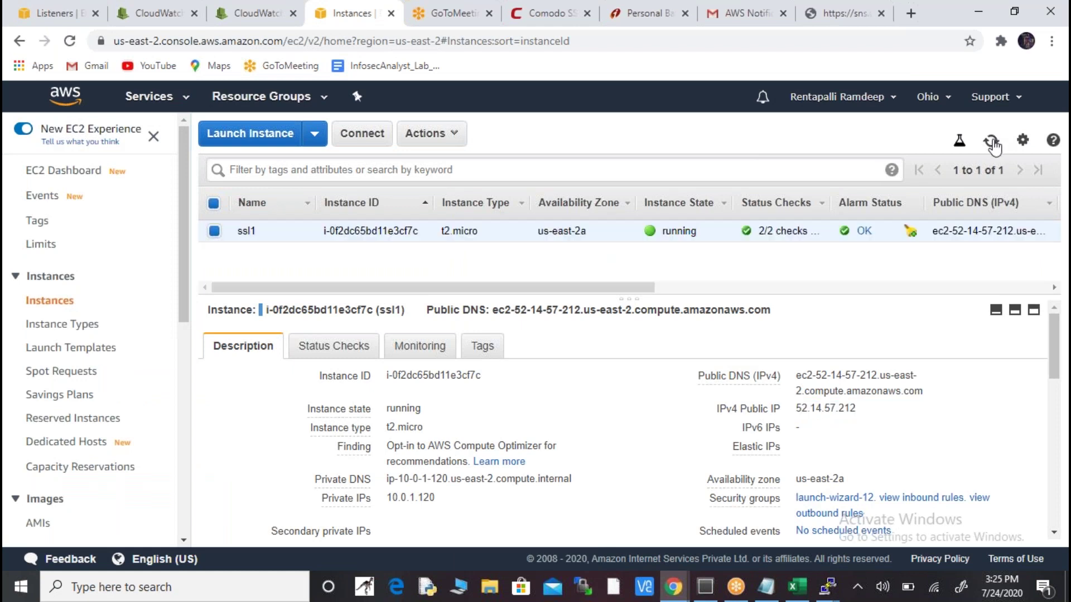
- Rerun stress on 30 CPUs with the timeout extended to 1000 seconds
{"action": "key", "text": "alt+Tab"}
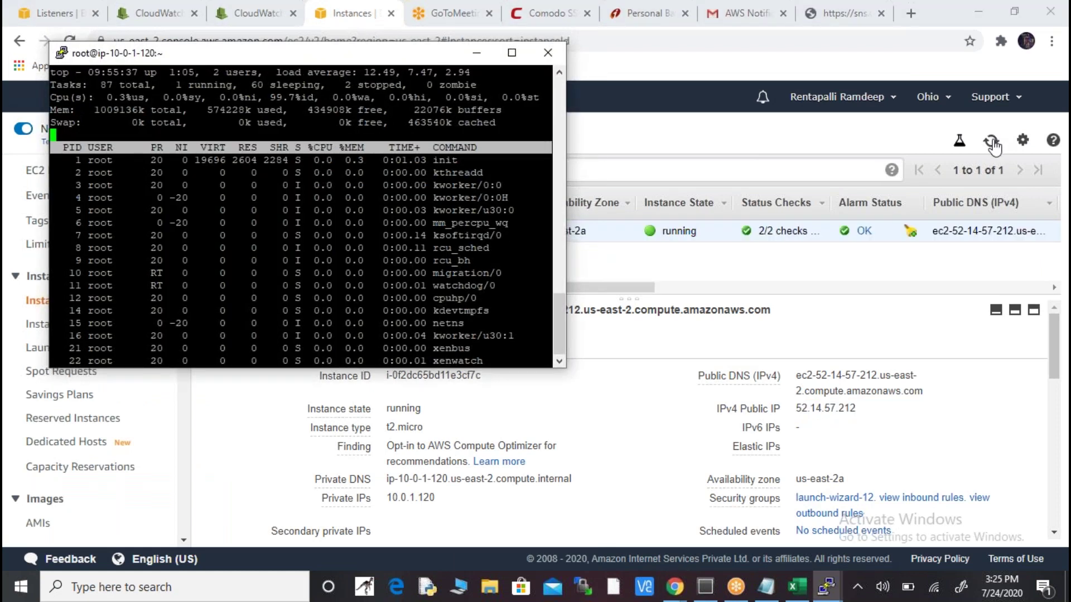
{"action": "key", "text": "alt+Tab"}
{"action": "key", "text": "Up"}
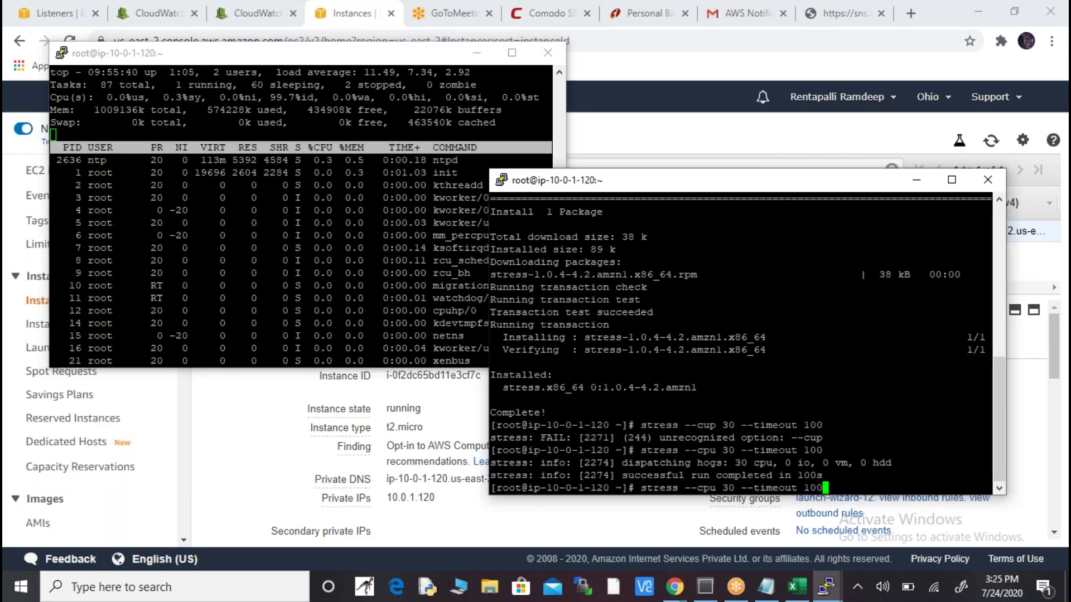
{"action": "type", "text": "0"}
{"action": "key", "text": "Return"}
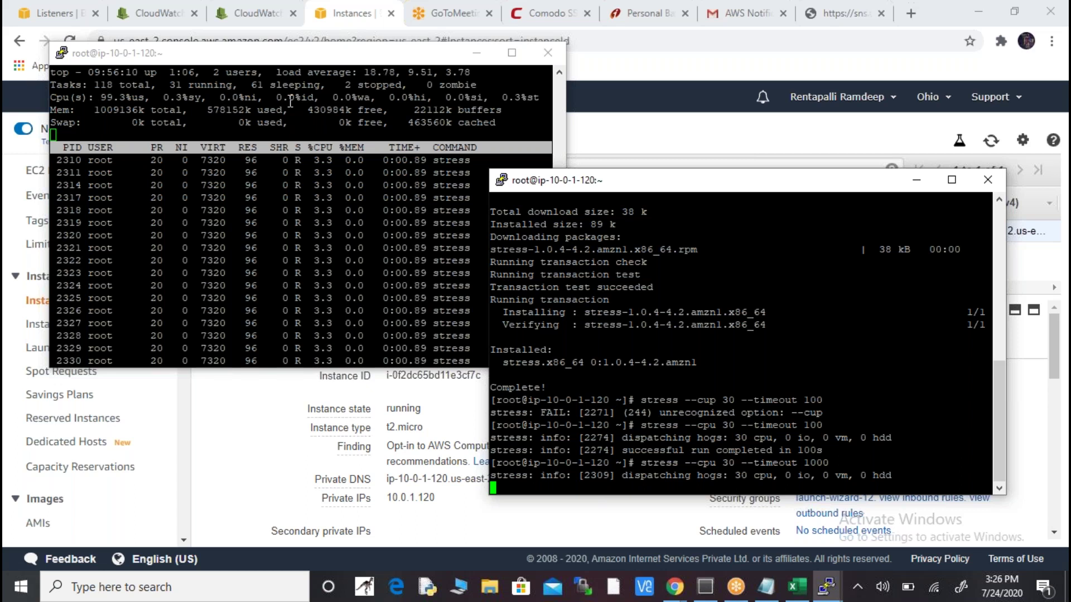
{"action": "key", "text": "alt+Tab"}
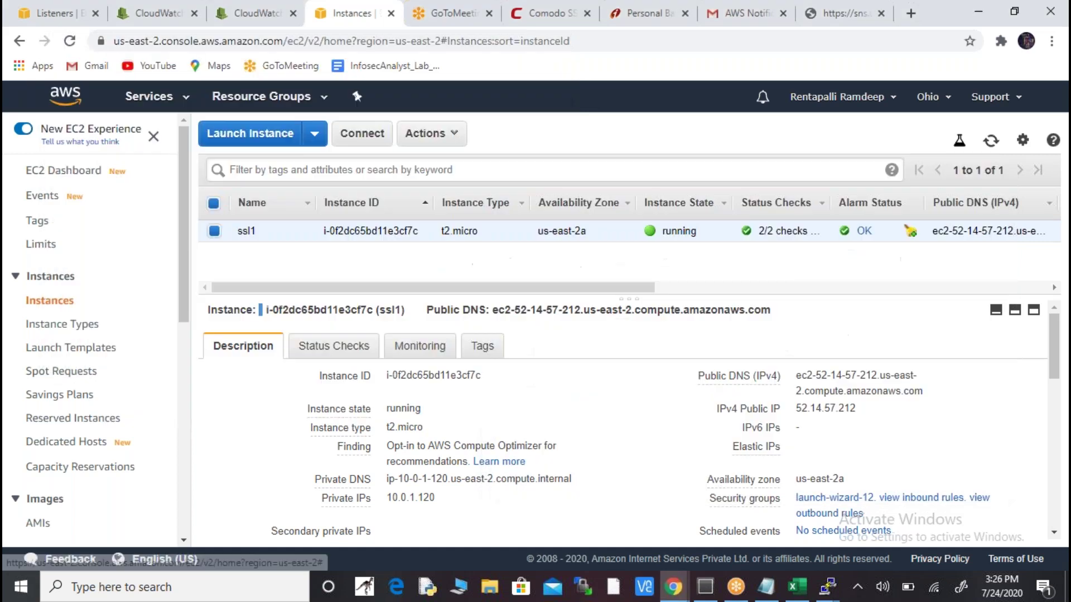
- Refresh the CloudWatch CPUUtilization graph twice
{"action": "left_click", "coordinate": [237, 12]}
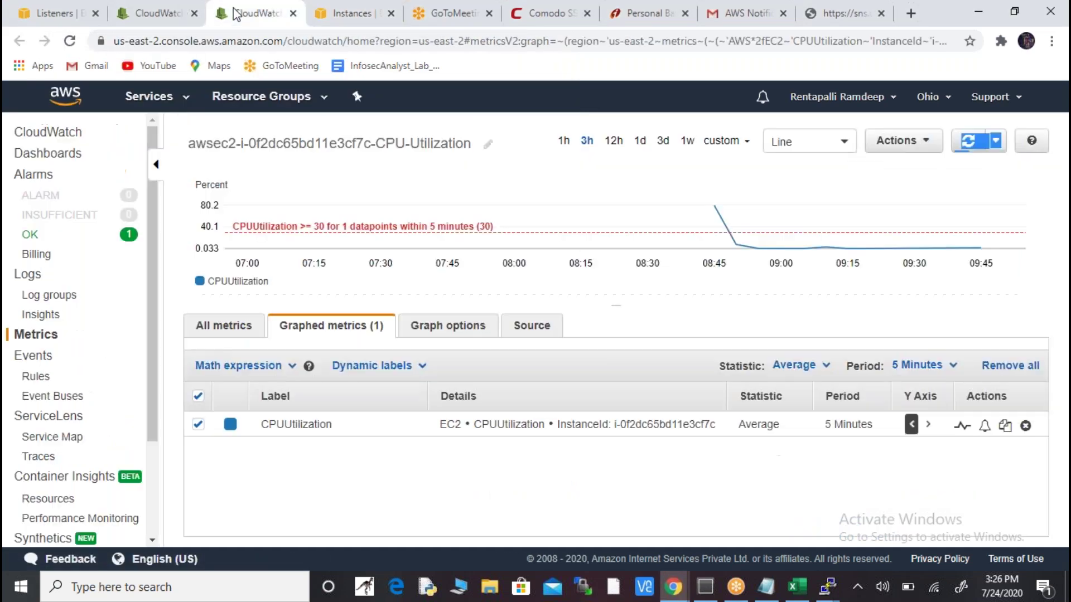
{"action": "left_click", "coordinate": [968, 143]}
{"action": "left_click", "coordinate": [967, 145]}
- Refresh the EC2 Instances list to see ssl1 stopping, and dismiss PuTTY's connection-closed error
{"action": "left_click", "coordinate": [337, 17]}
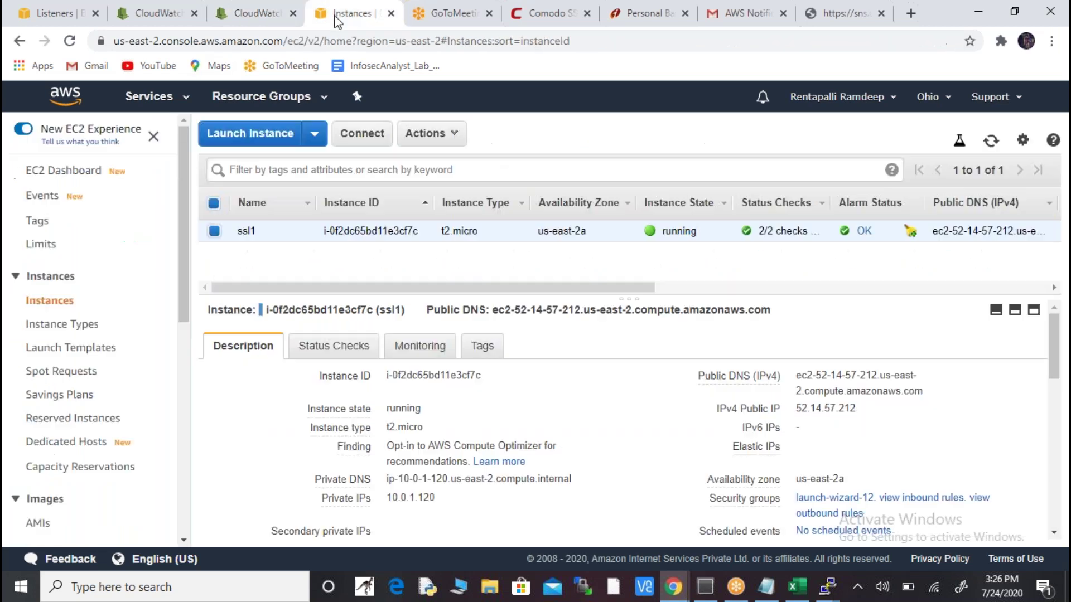
{"action": "left_click", "coordinate": [989, 146]}
{"action": "left_click", "coordinate": [989, 146]}
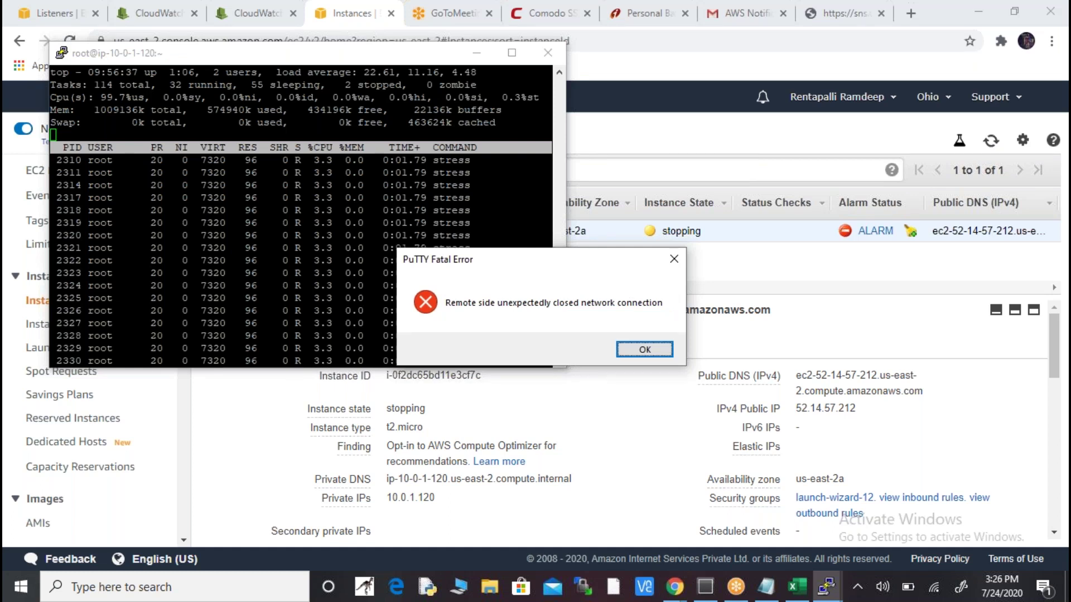
{"action": "key", "text": "Return"}
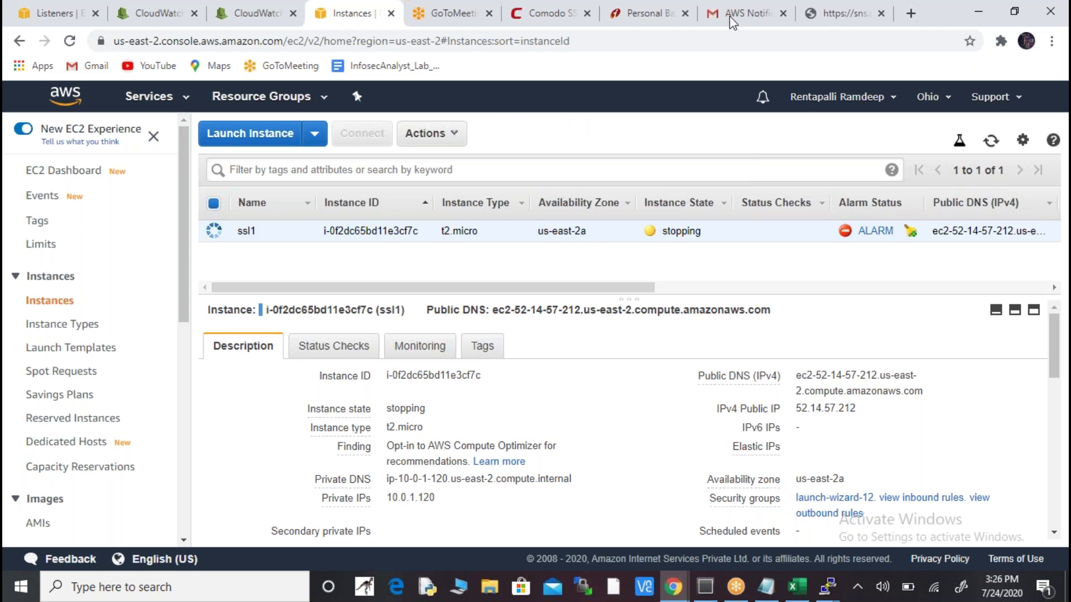
- Read the CloudWatch CPU-Utilization ALARM email in Gmail's Updates tab, then return to the EC2 instances page
{"action": "left_click", "coordinate": [762, 5]}
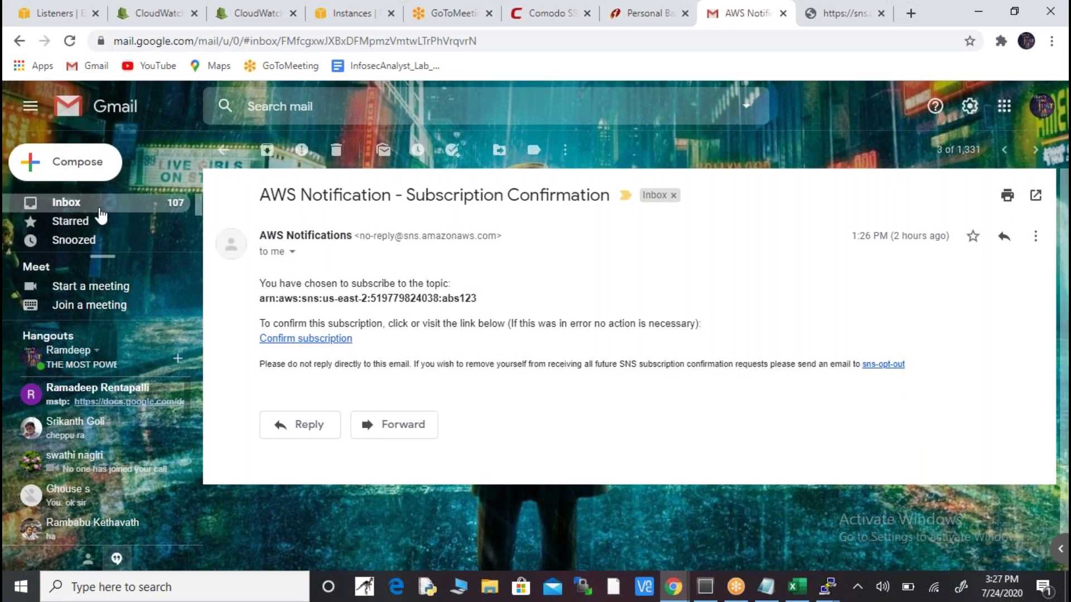
{"action": "left_click", "coordinate": [102, 215]}
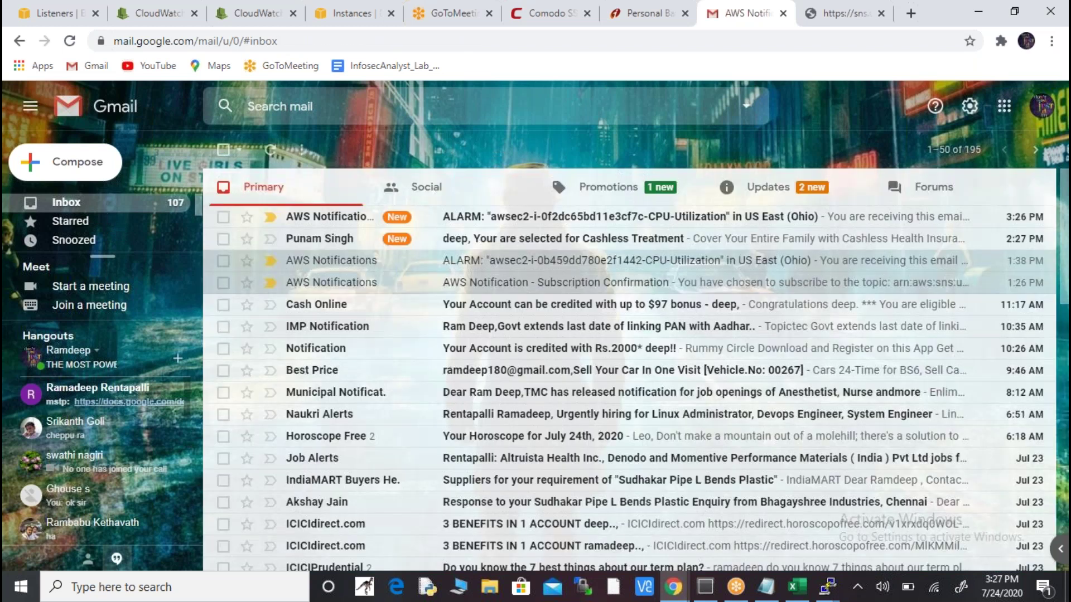
{"action": "left_click", "coordinate": [779, 191]}
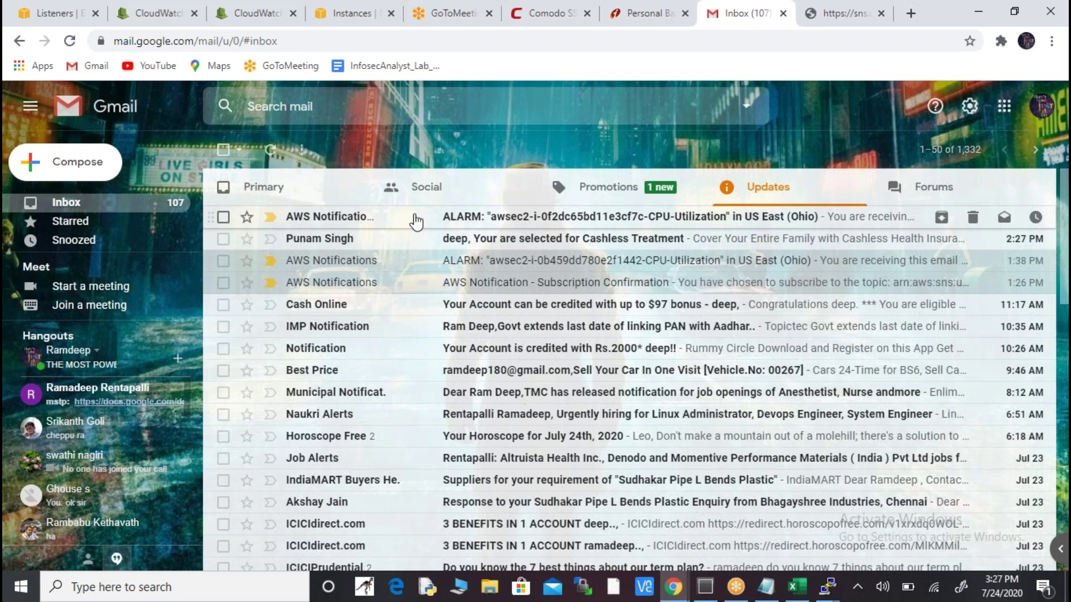
{"action": "left_click", "coordinate": [454, 221]}
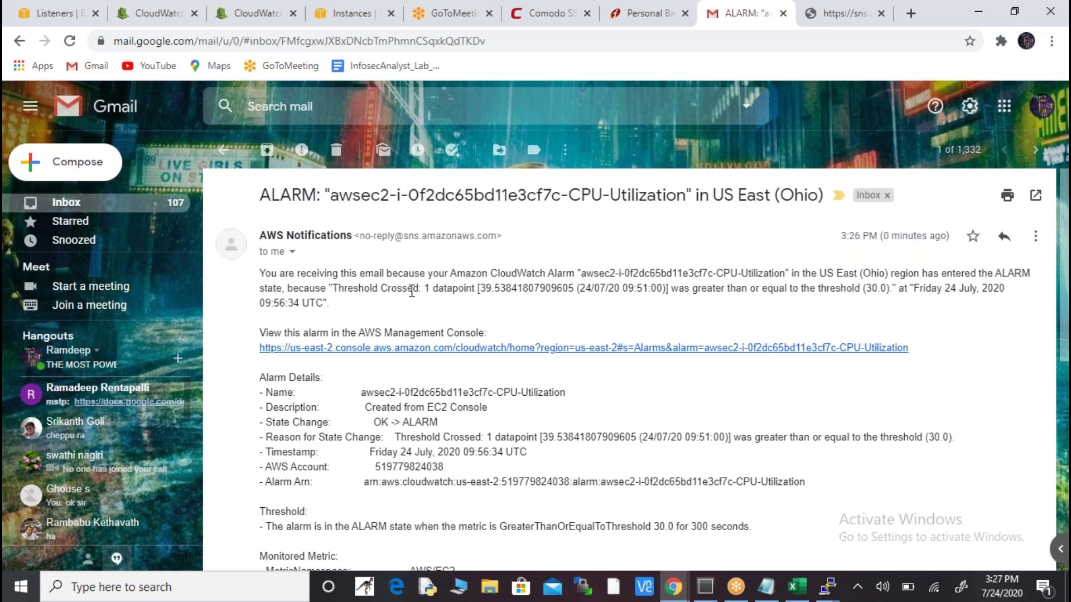
{"action": "left_click", "coordinate": [373, 39]}
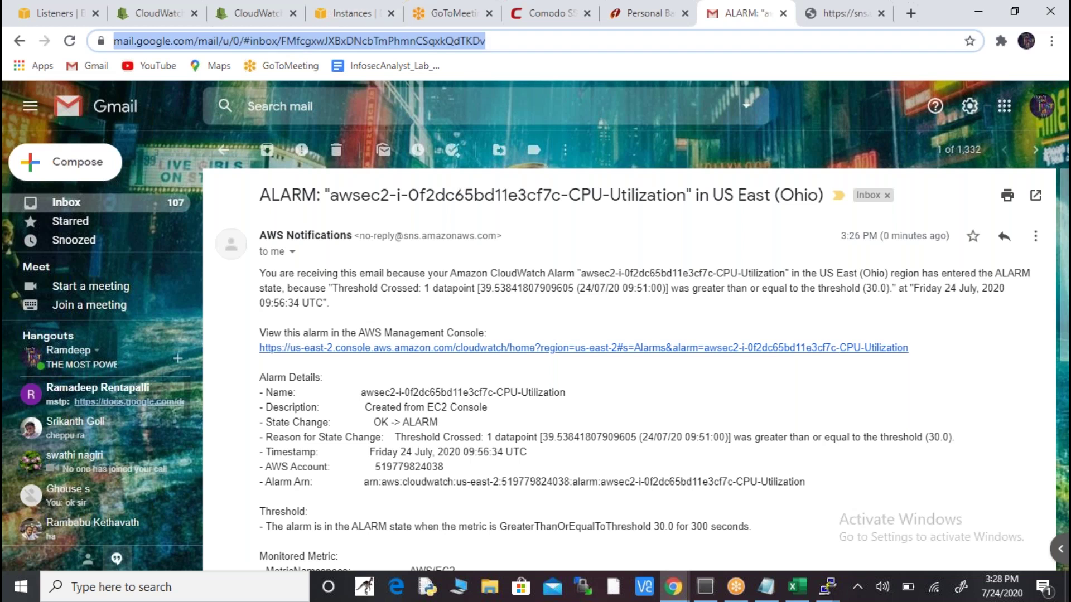
{"action": "left_click", "coordinate": [365, 20]}
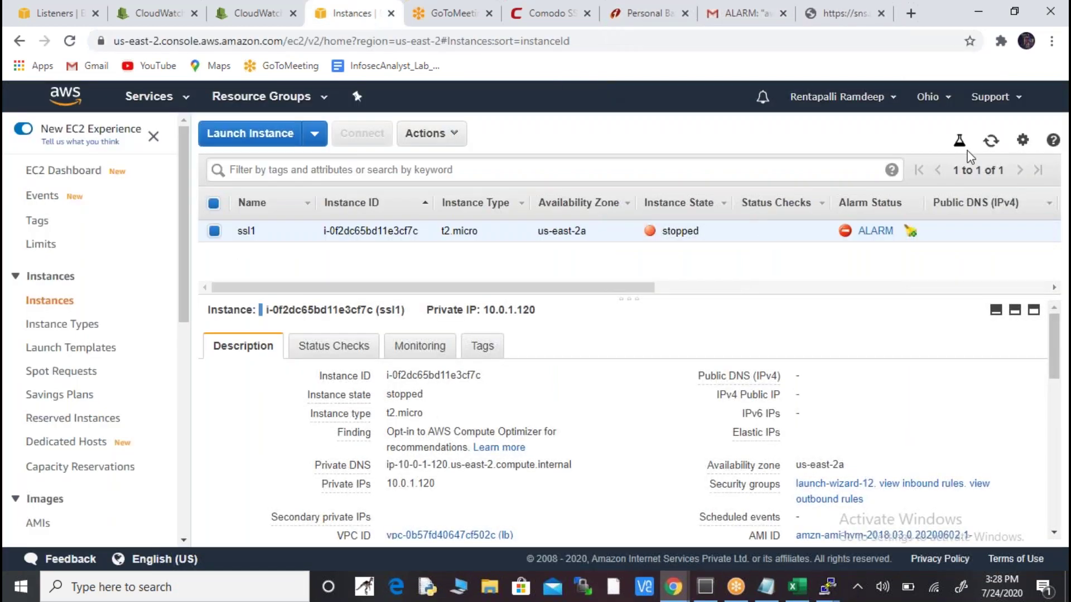
- Open ssl1's instance-state options, then dismiss the first PuTTY connection-lost error
{"action": "left_click", "coordinate": [451, 139]}
{"action": "mouse_move", "coordinate": [473, 243]}
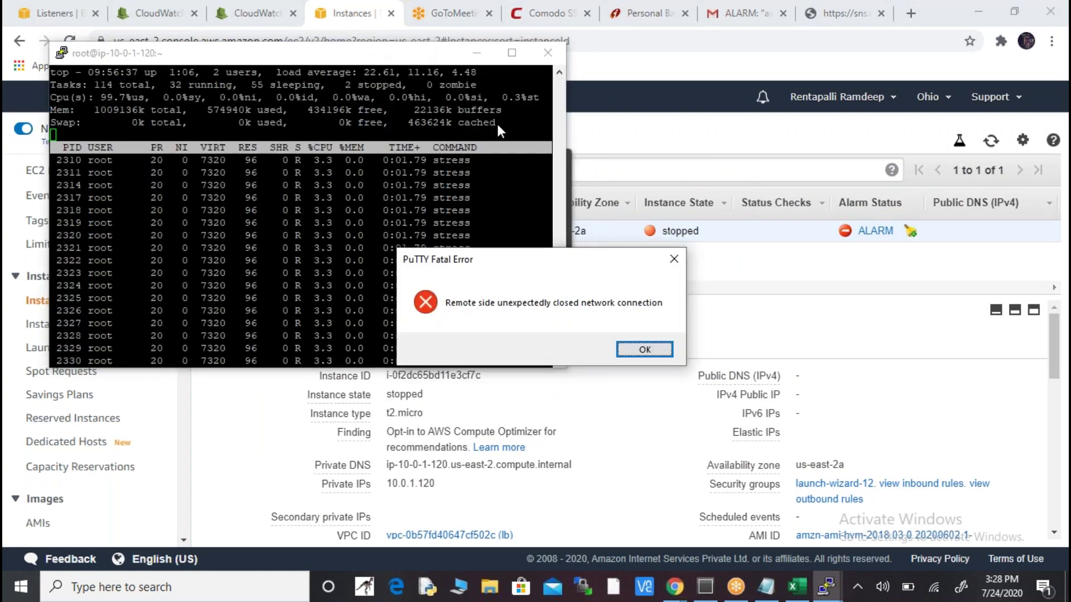
{"action": "key", "text": "alt+Tab"}
{"action": "key", "text": "Tab"}
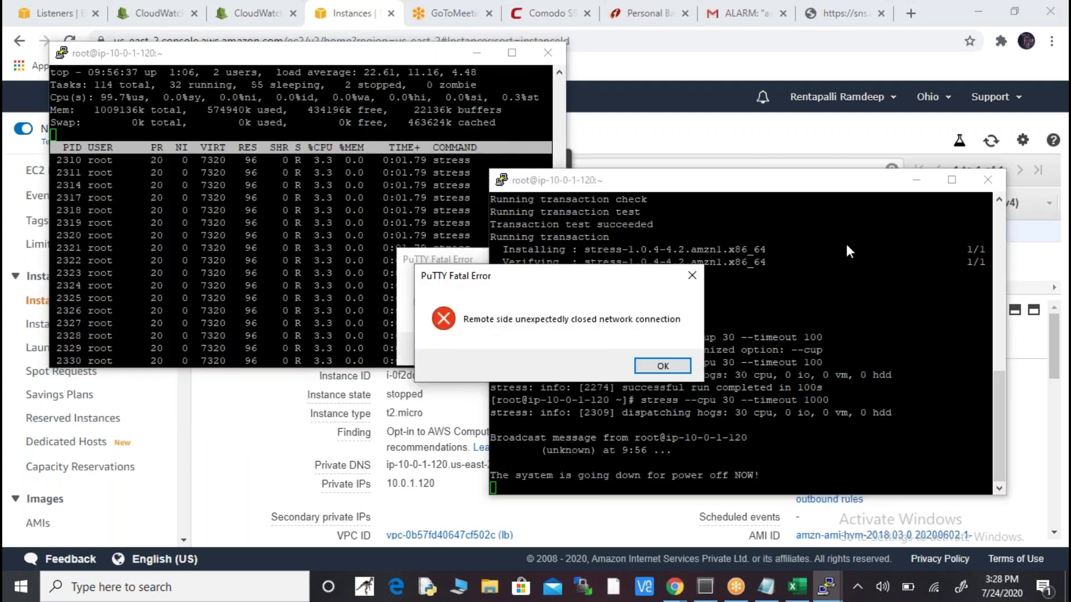
{"action": "left_click", "coordinate": [663, 366]}
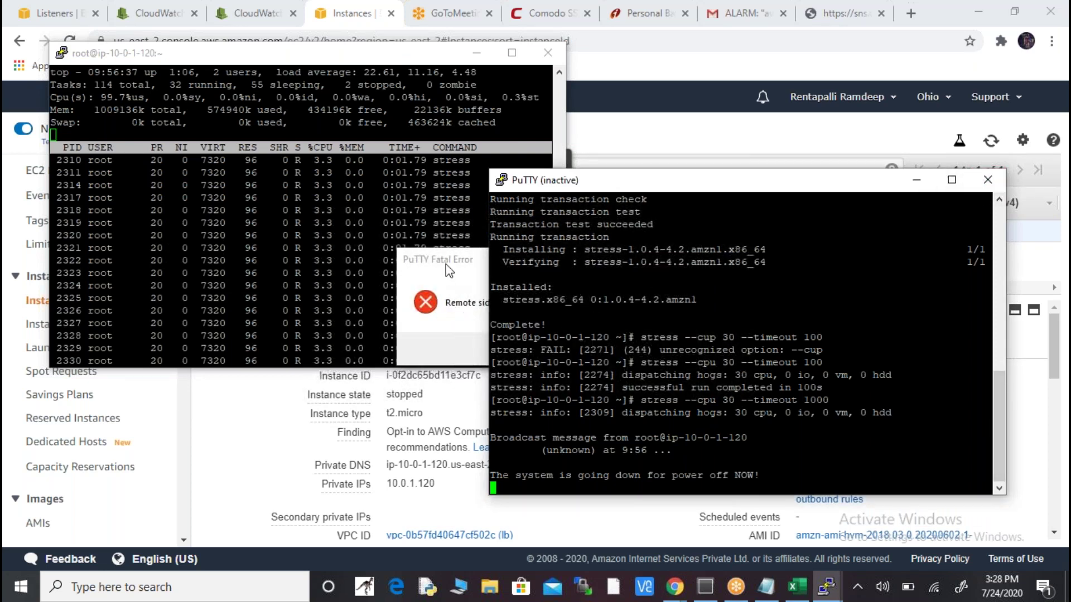
- Dismiss the second PuTTY fatal error and close both inactive PuTTY session windows
{"action": "left_click", "coordinate": [404, 60]}
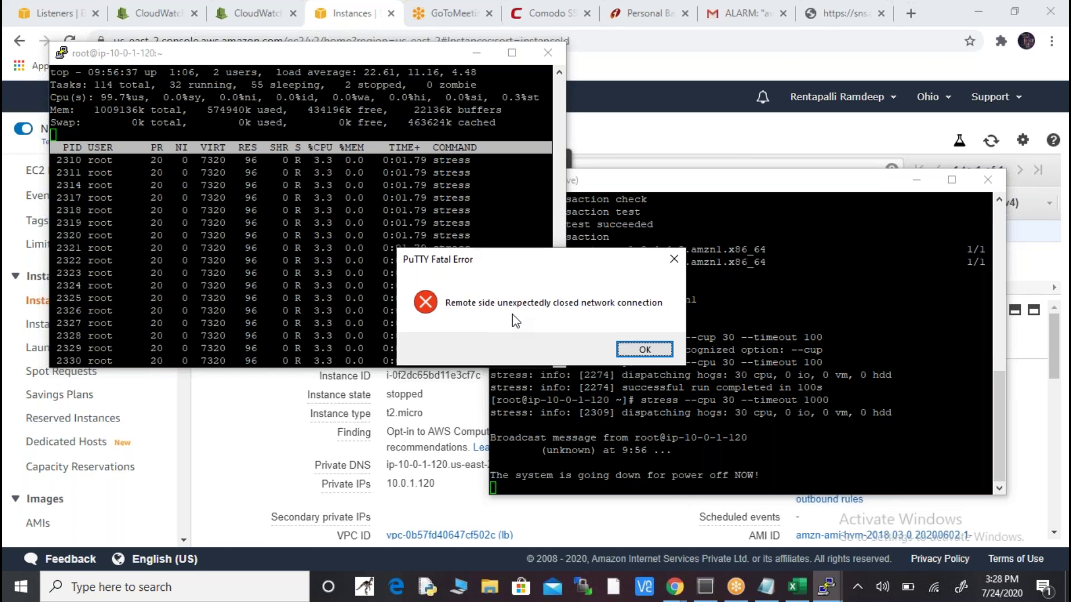
{"action": "key", "text": "alt+Tab"}
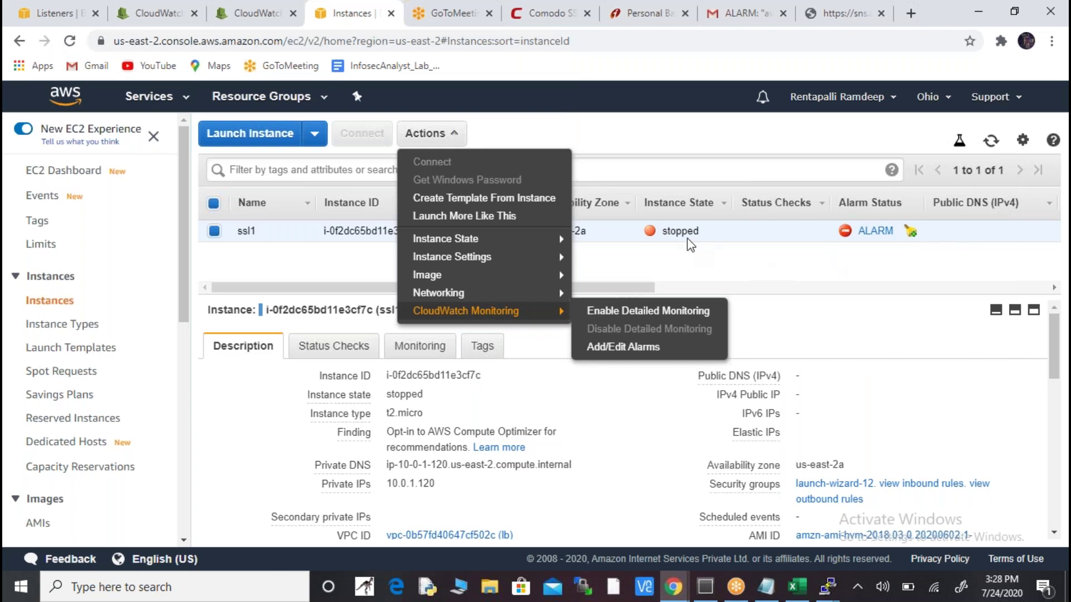
{"action": "key", "text": "alt+Tab"}
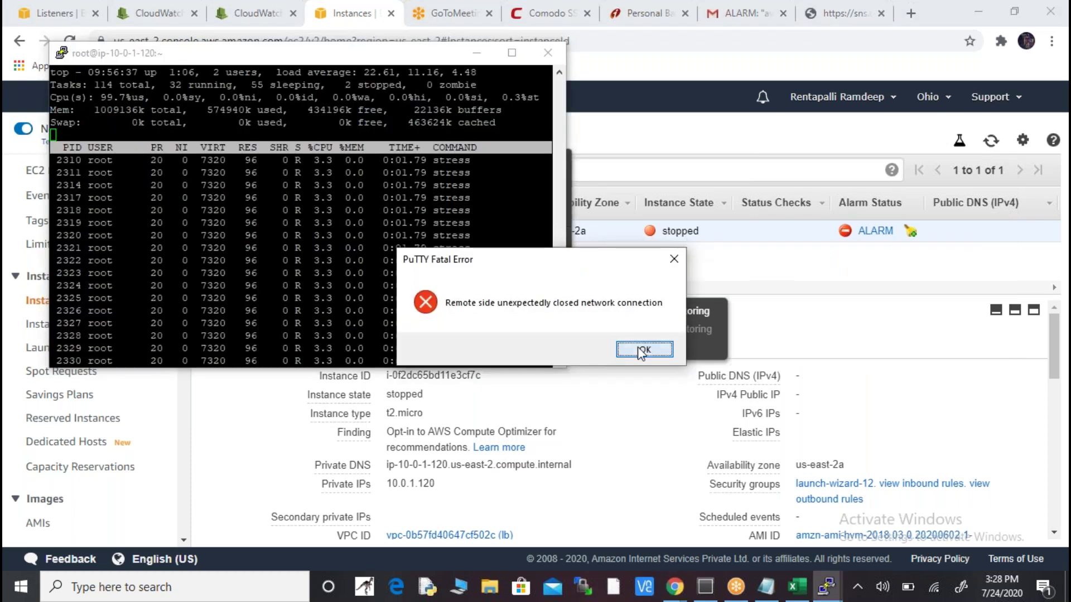
{"action": "left_click", "coordinate": [643, 349]}
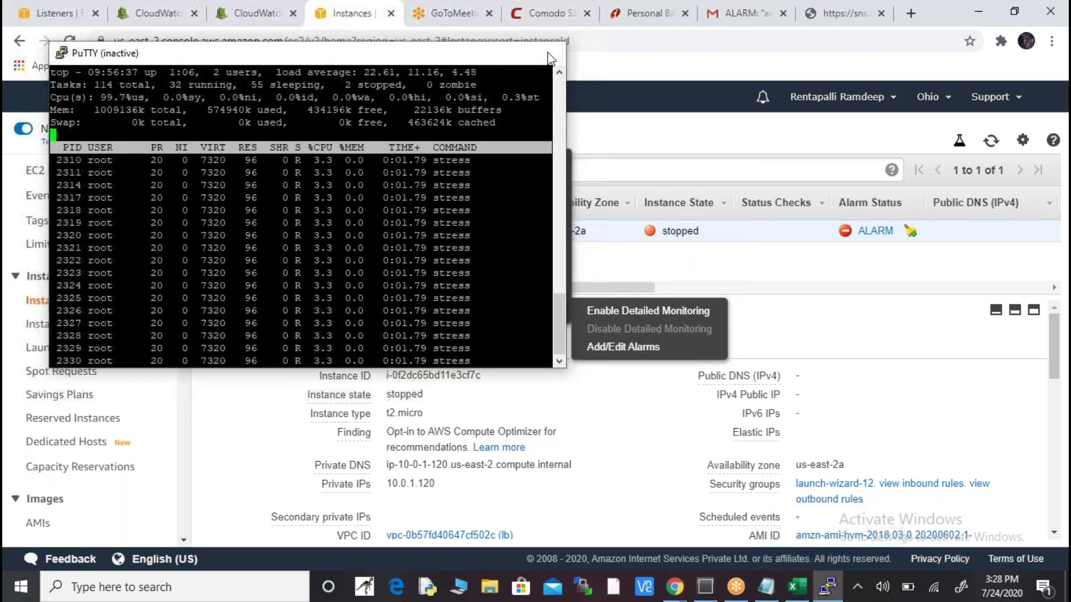
{"action": "left_click", "coordinate": [551, 58]}
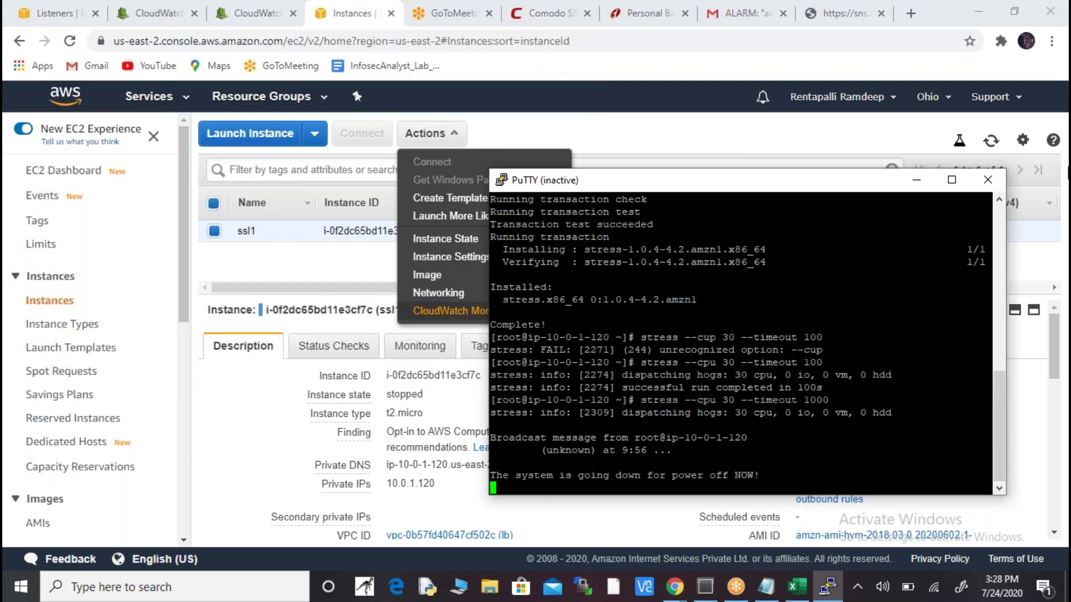
{"action": "left_click", "coordinate": [988, 184]}
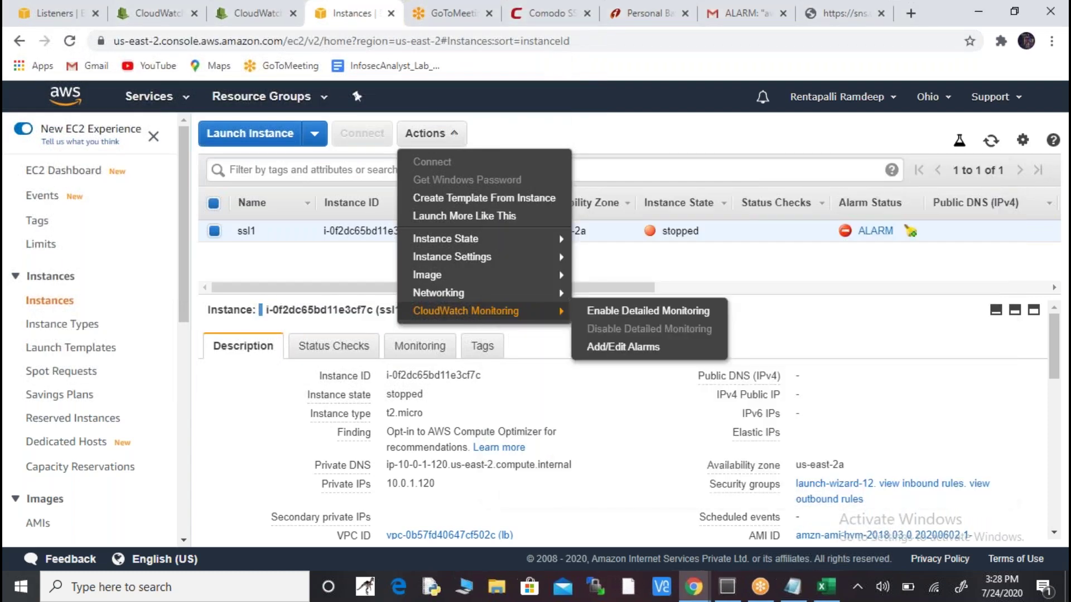
{"action": "mouse_move", "coordinate": [496, 258]}
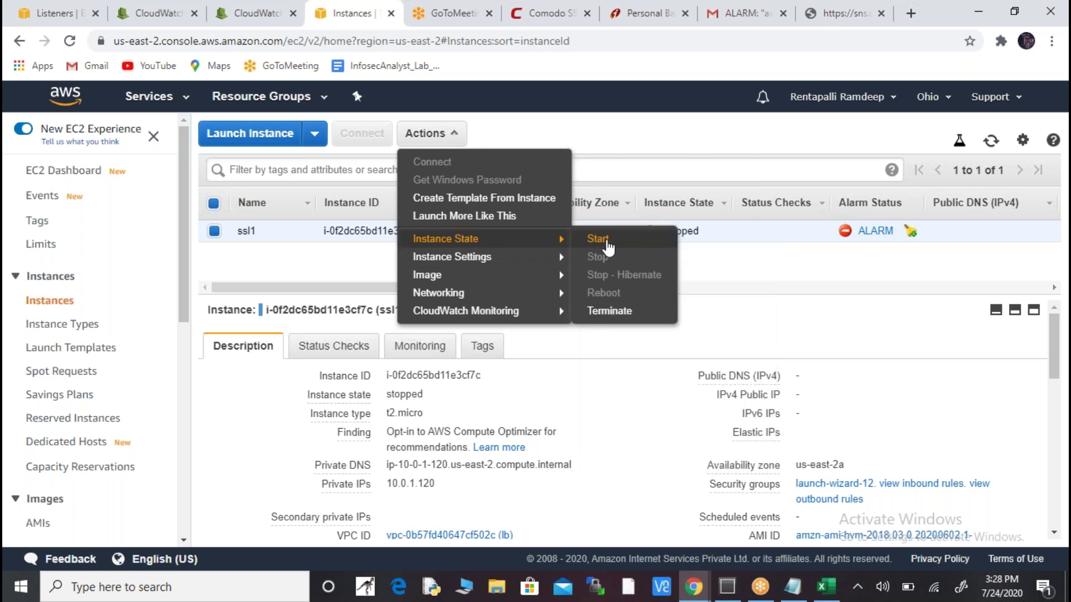
- Start the stopped ssl1 instance with confirmation, then bring up the CloudWatch CPU-Utilization graph
{"action": "left_click", "coordinate": [608, 247]}
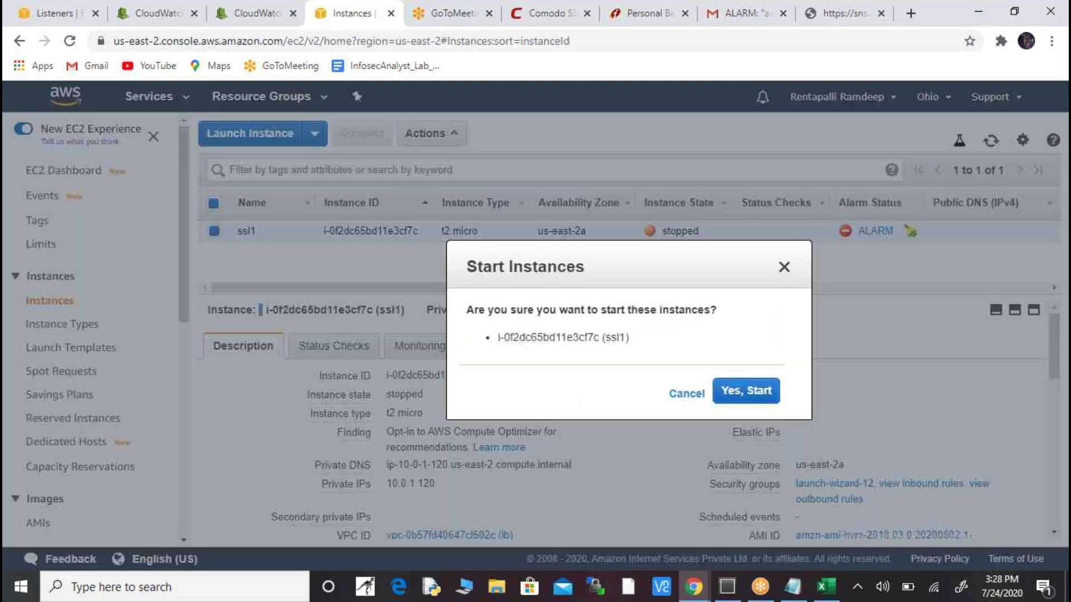
{"action": "left_click", "coordinate": [729, 391]}
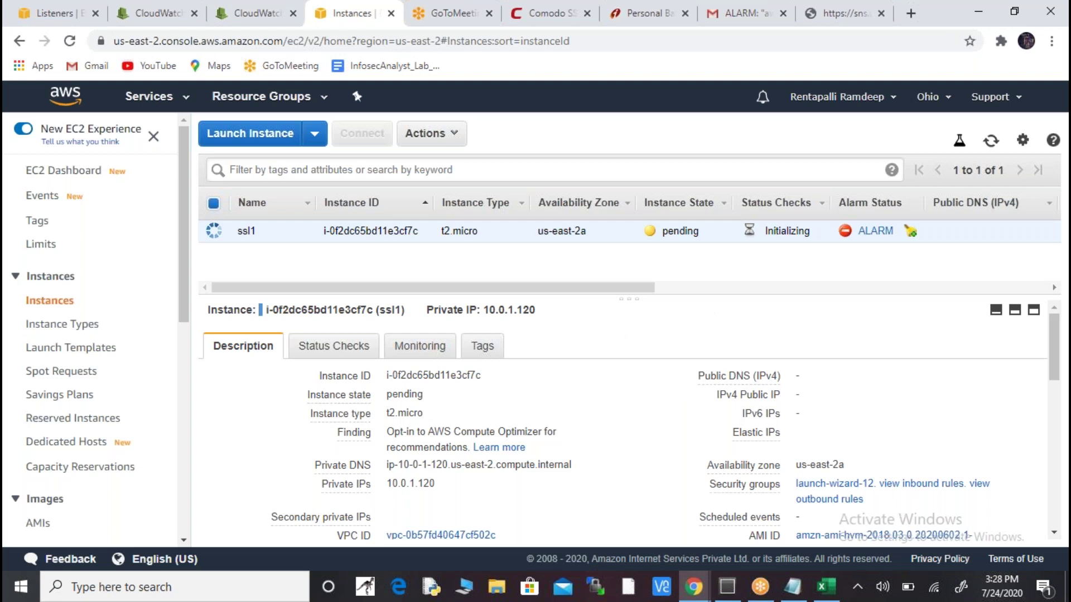
{"action": "left_click", "coordinate": [260, 14]}
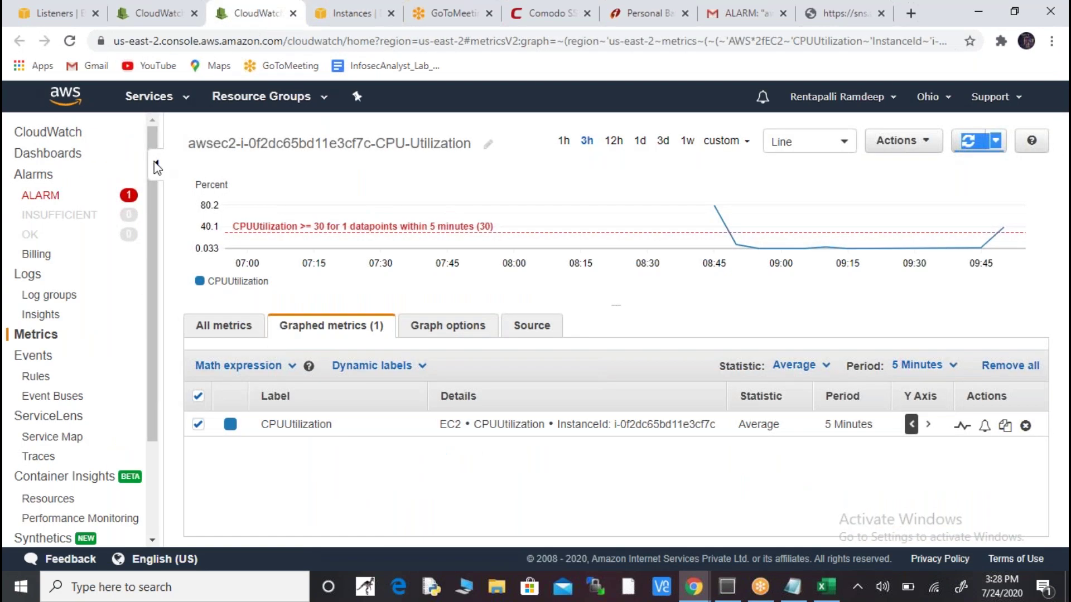
- Delete the awsec2-i-0f2dc65bd11e3cf7c-CPU-Utilization alarm from the ALARM list and close the CloudWatch tab
{"action": "left_click", "coordinate": [47, 194]}
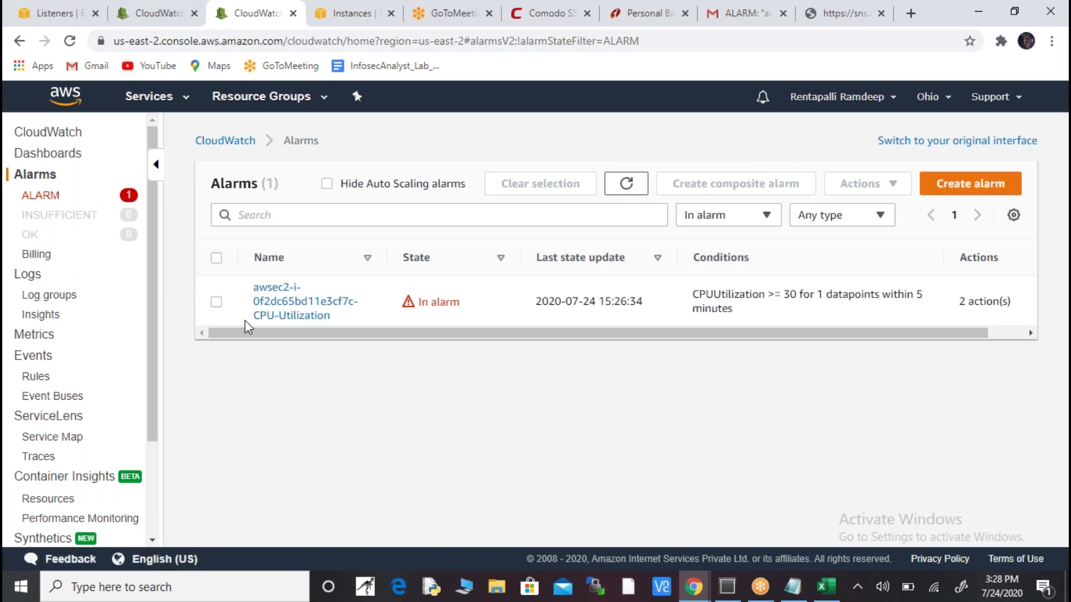
{"action": "left_click", "coordinate": [216, 302]}
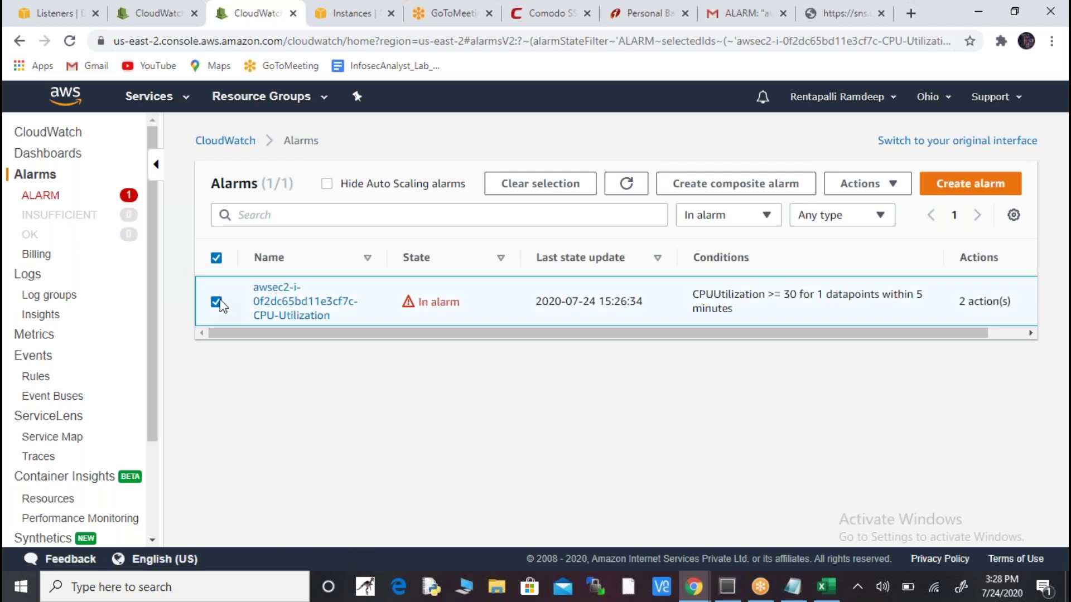
{"action": "left_click", "coordinate": [891, 191]}
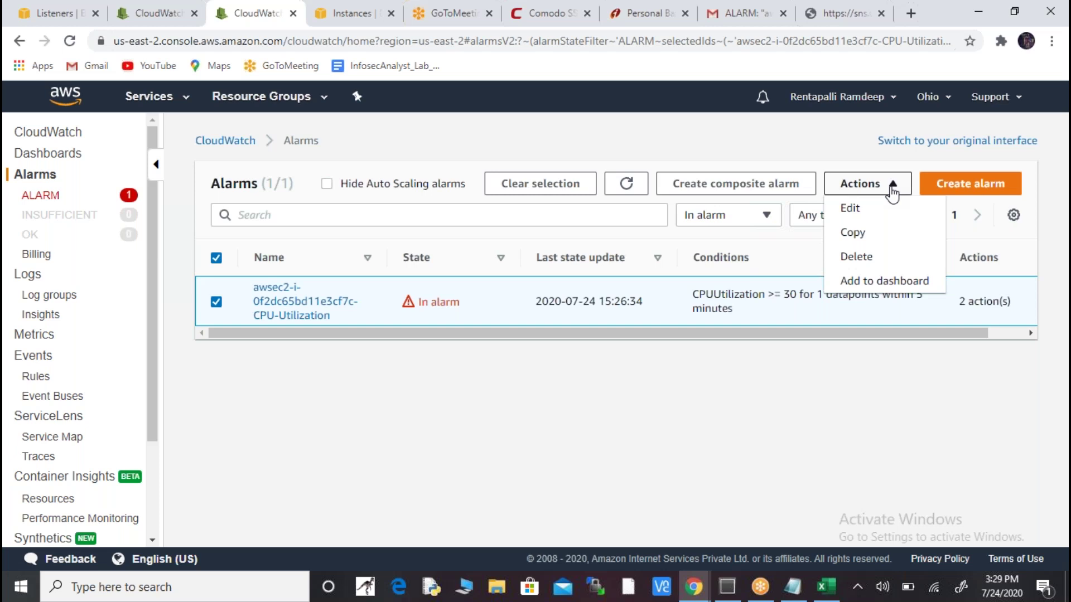
{"action": "left_click", "coordinate": [865, 262]}
{"action": "left_click", "coordinate": [818, 385]}
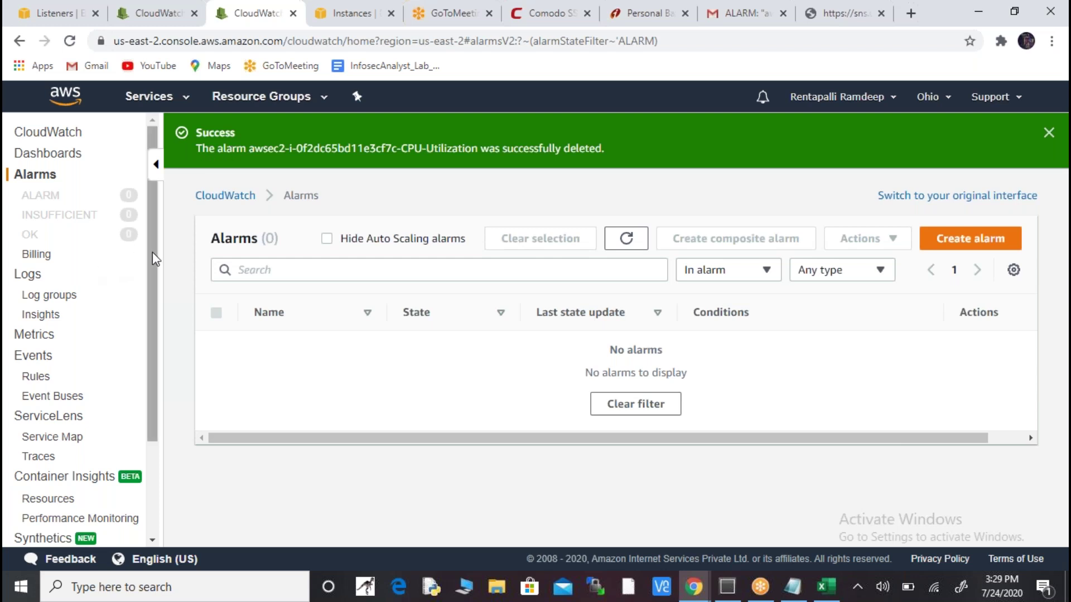
{"action": "left_click", "coordinate": [292, 13]}
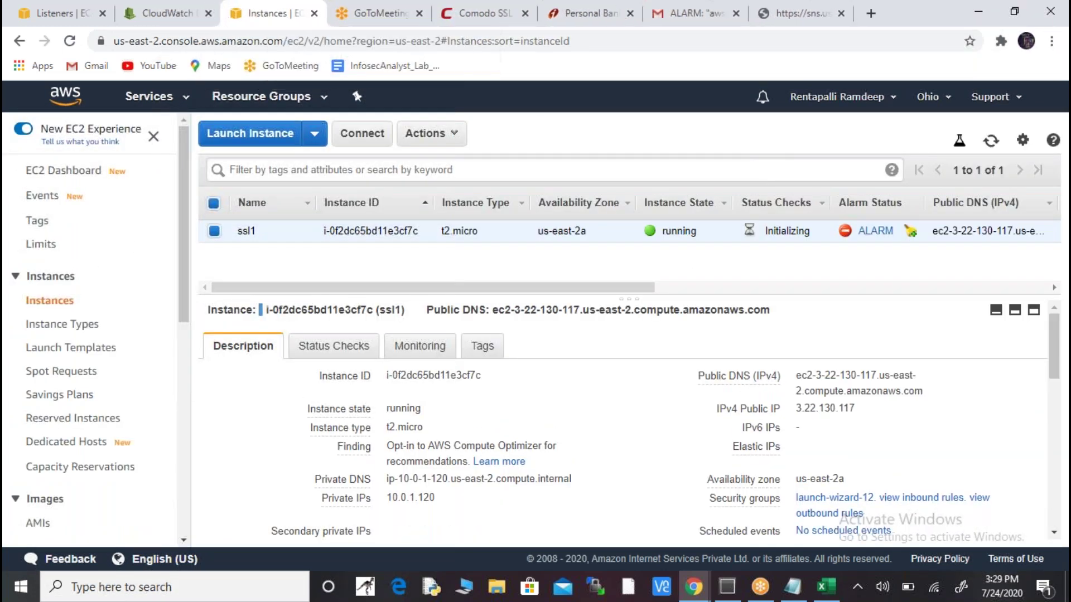
- Refresh the instance list twice until ssl1 shows running with alarm status None, then open a blank tab
{"action": "left_click", "coordinate": [991, 144]}
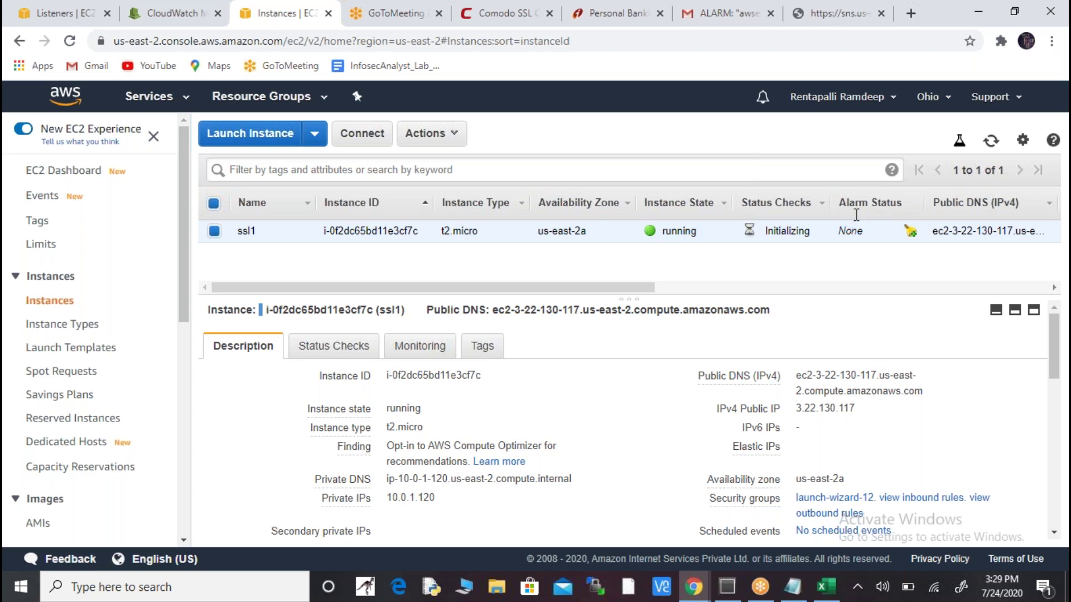
{"action": "left_click", "coordinate": [992, 141]}
{"action": "left_click", "coordinate": [911, 14]}
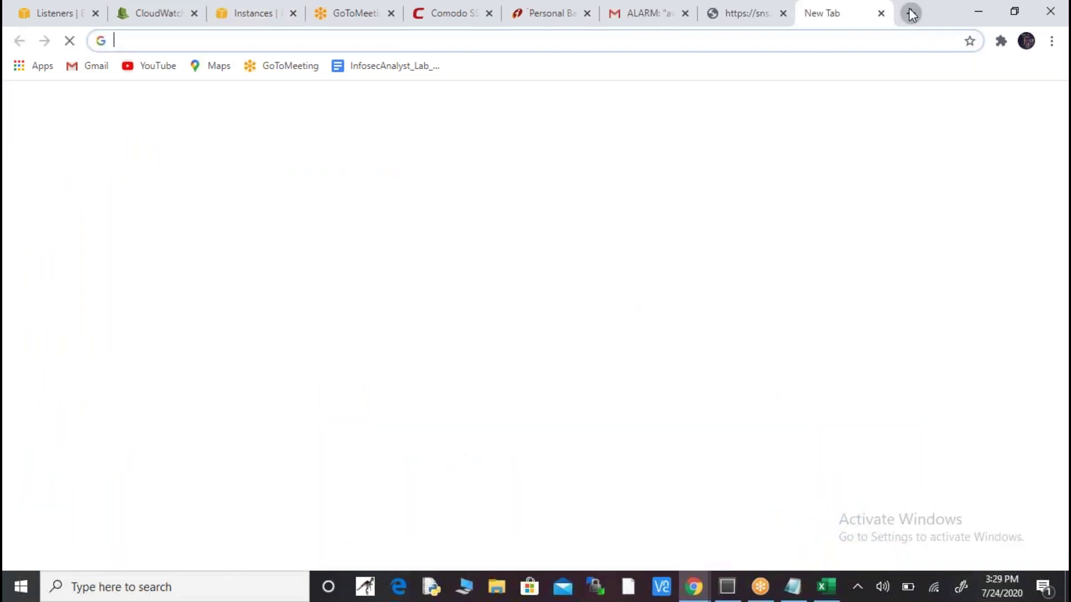
{"action": "type", "text": "www."}
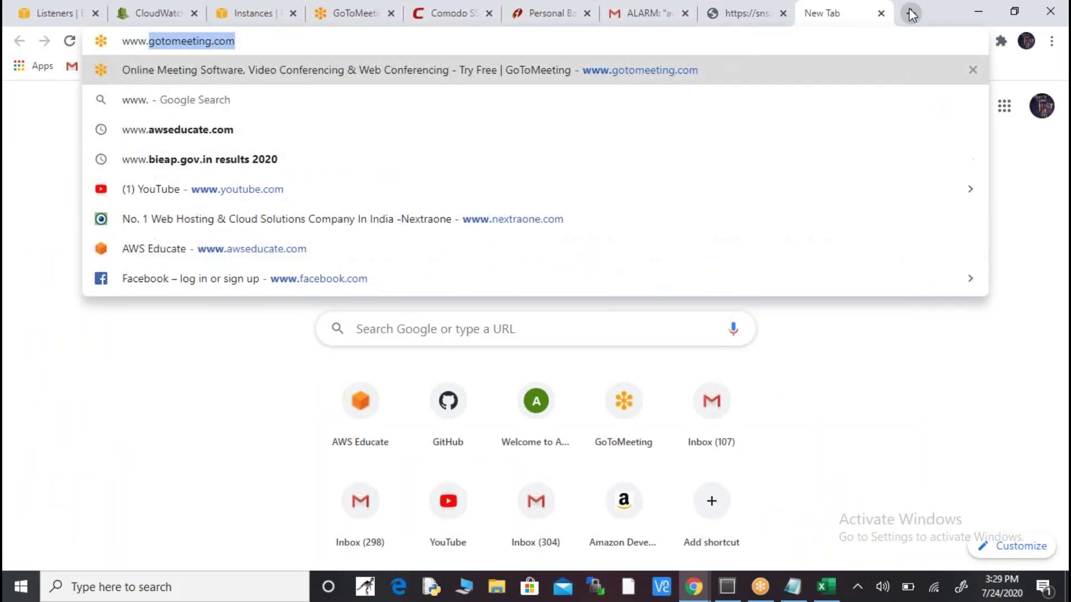
{"action": "type", "text": "apsdc.in"}
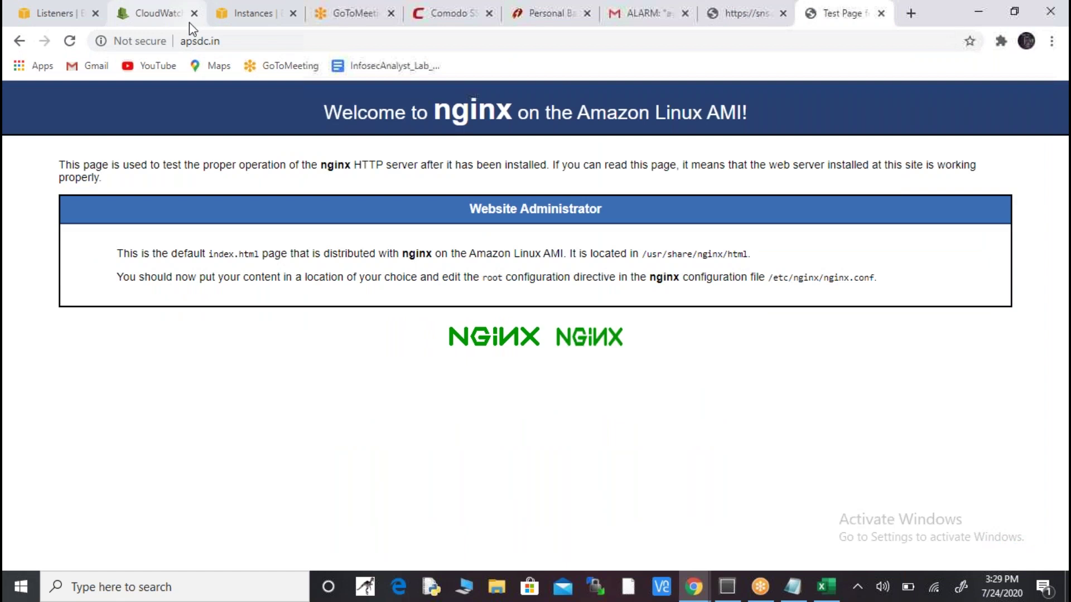
{"action": "left_click", "coordinate": [148, 43]}
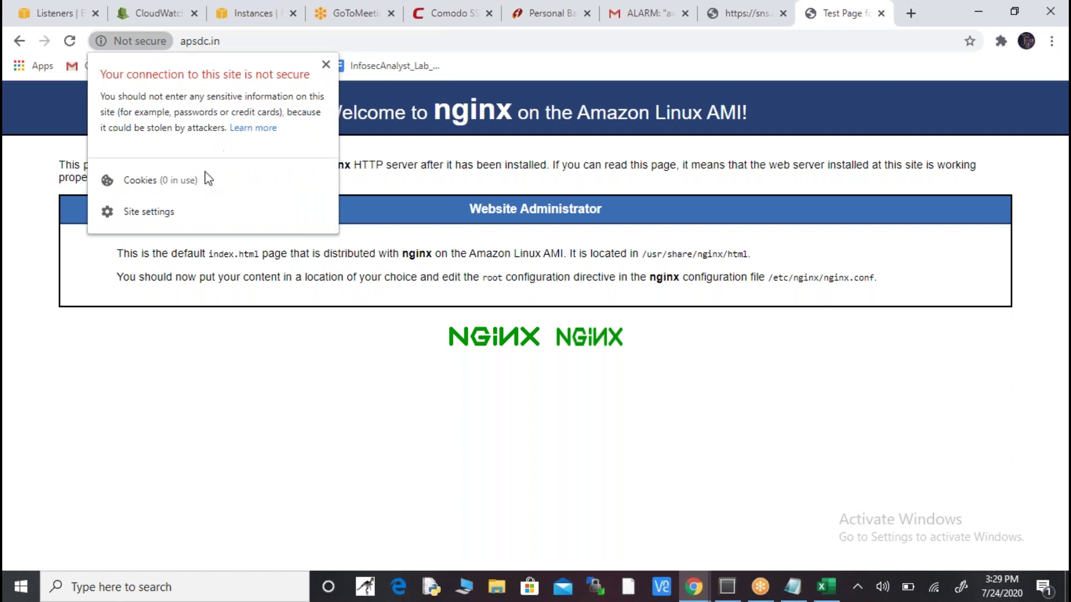
{"action": "left_click", "coordinate": [169, 210]}
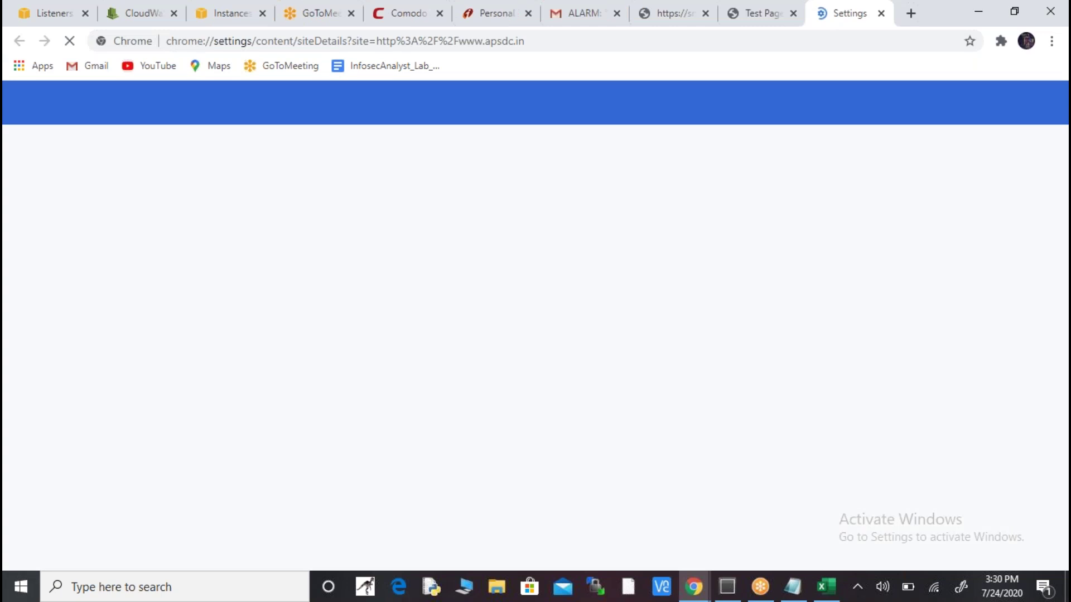
{"action": "left_click", "coordinate": [881, 14]}
{"action": "left_click", "coordinate": [908, 14]}
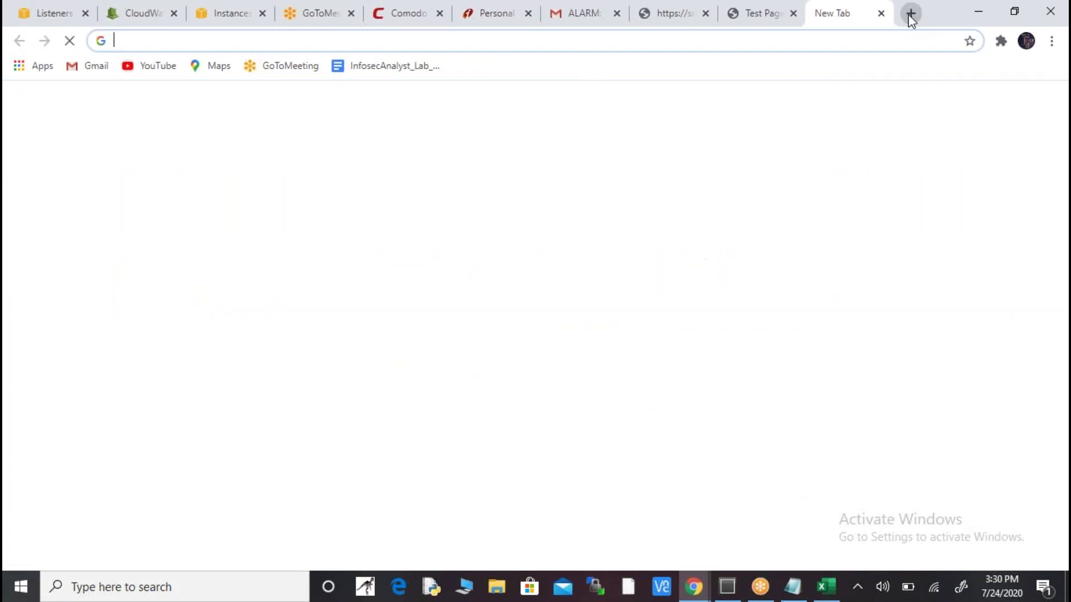
{"action": "left_click", "coordinate": [878, 38]}
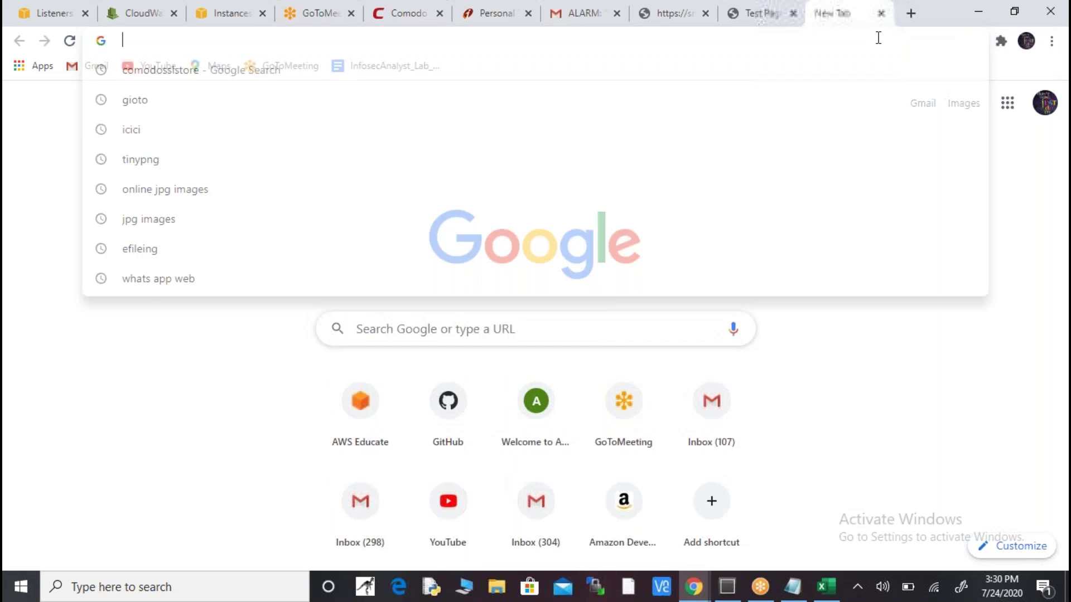
{"action": "type", "text": "htpp"}
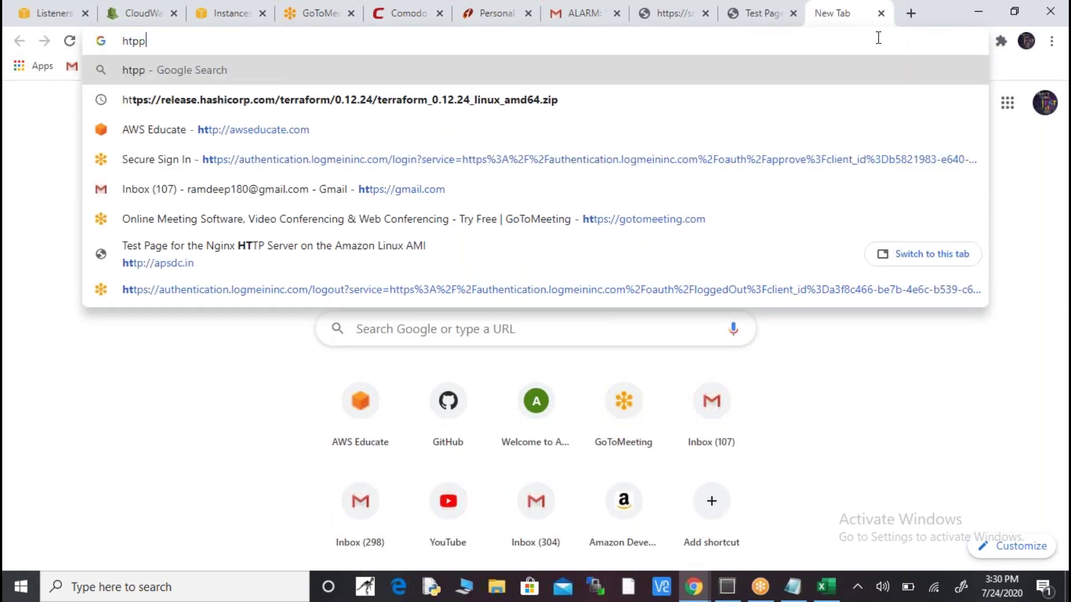
{"action": "type", "text": "s://www.apsdc.in"}
{"action": "key", "text": "Return"}
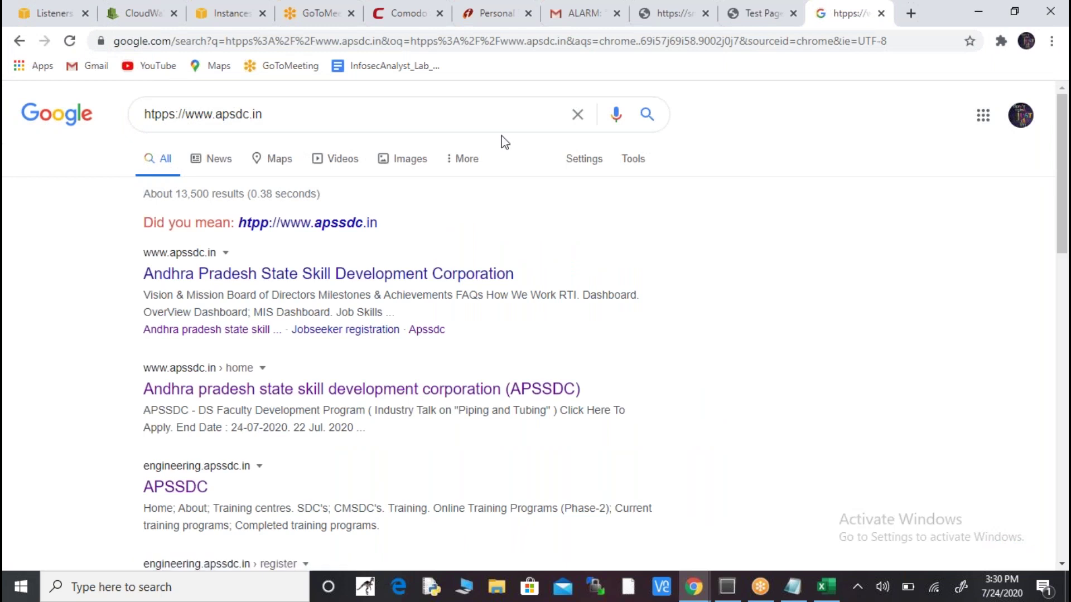
{"action": "triple_click", "coordinate": [300, 125]}
{"action": "key", "text": "ctrl+c"}
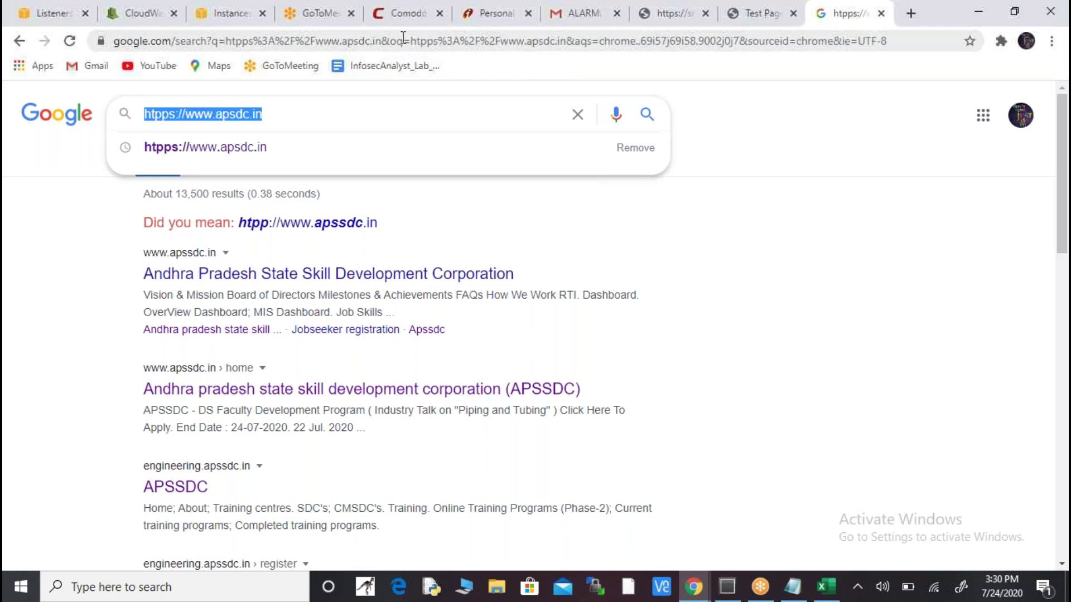
{"action": "left_click", "coordinate": [218, 41]}
{"action": "key", "text": "ctrl+v"}
{"action": "key", "text": "shift+Left"}
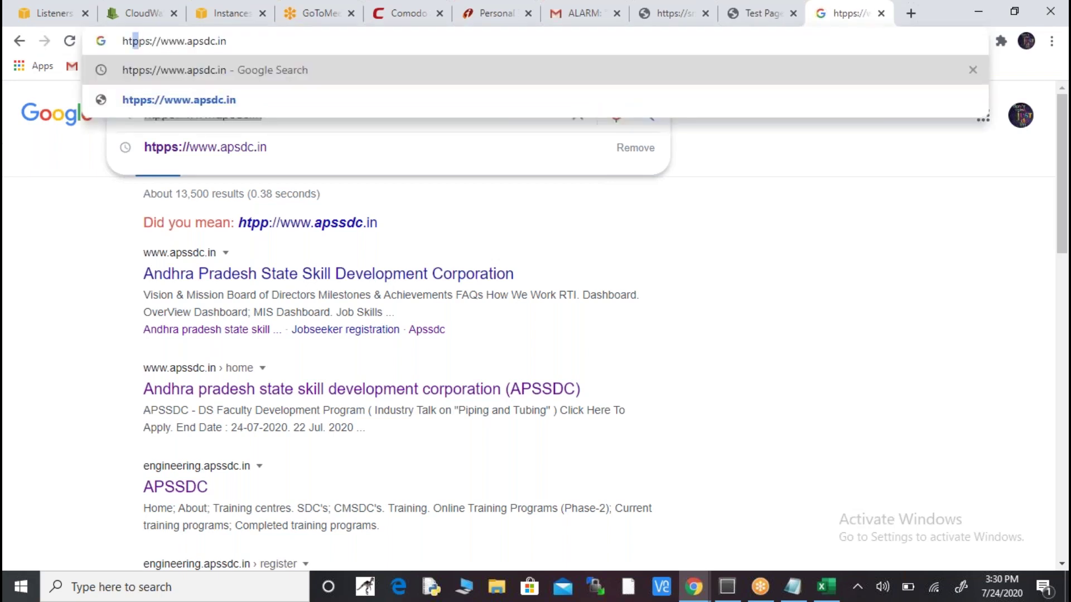
{"action": "type", "text": "t"}
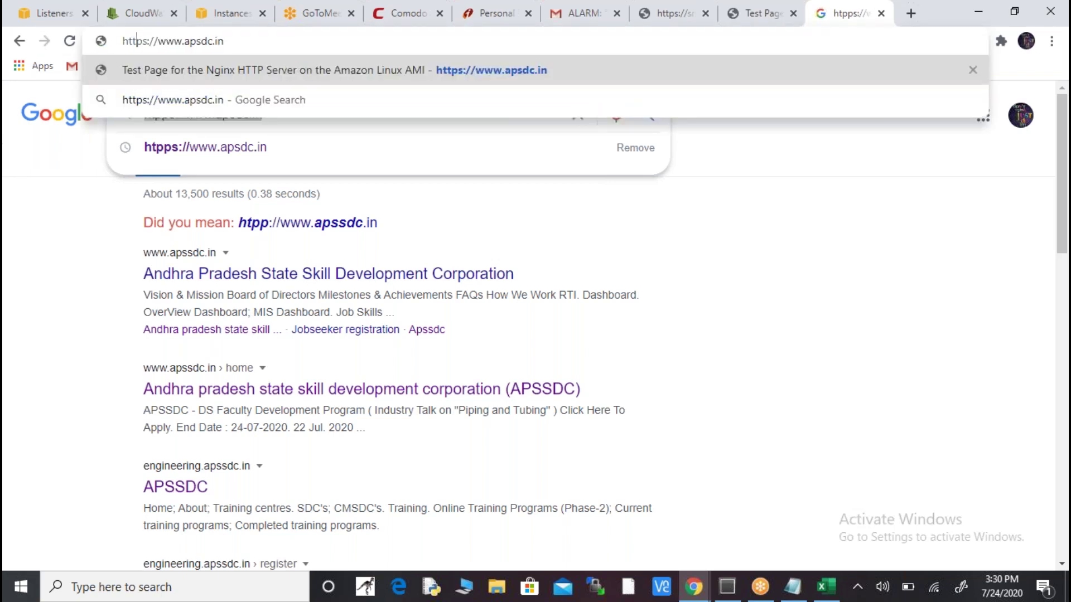
{"action": "key", "text": "Return"}
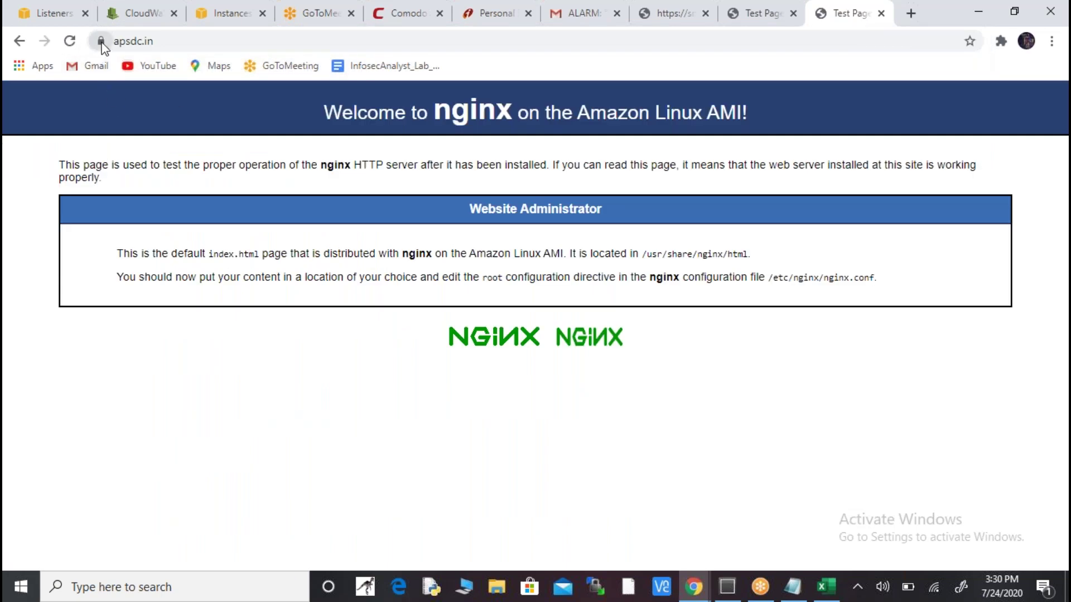
{"action": "left_click", "coordinate": [101, 42]}
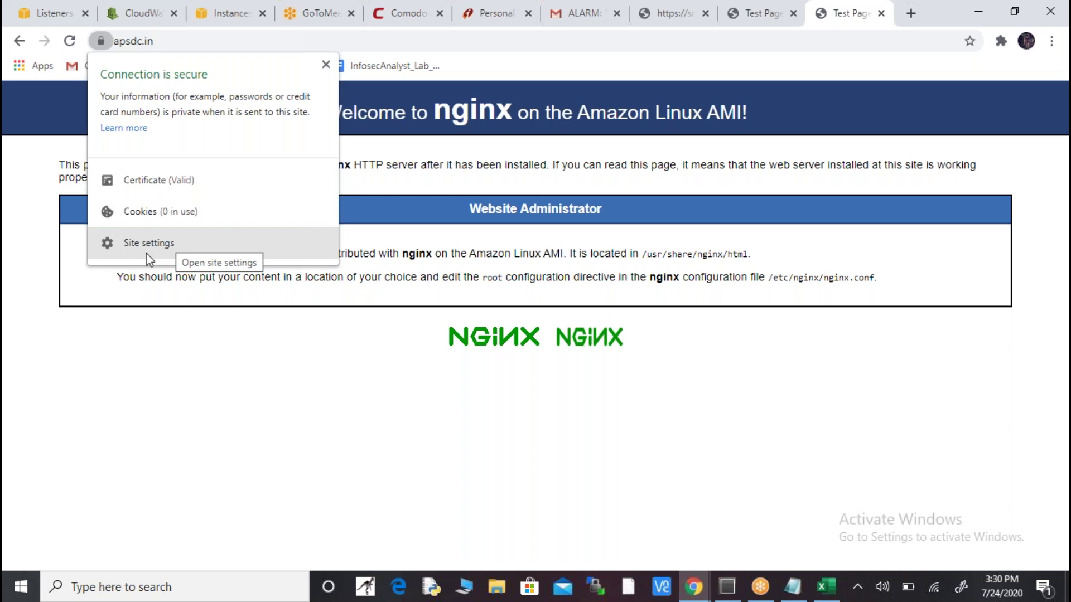
{"action": "left_click", "coordinate": [162, 182]}
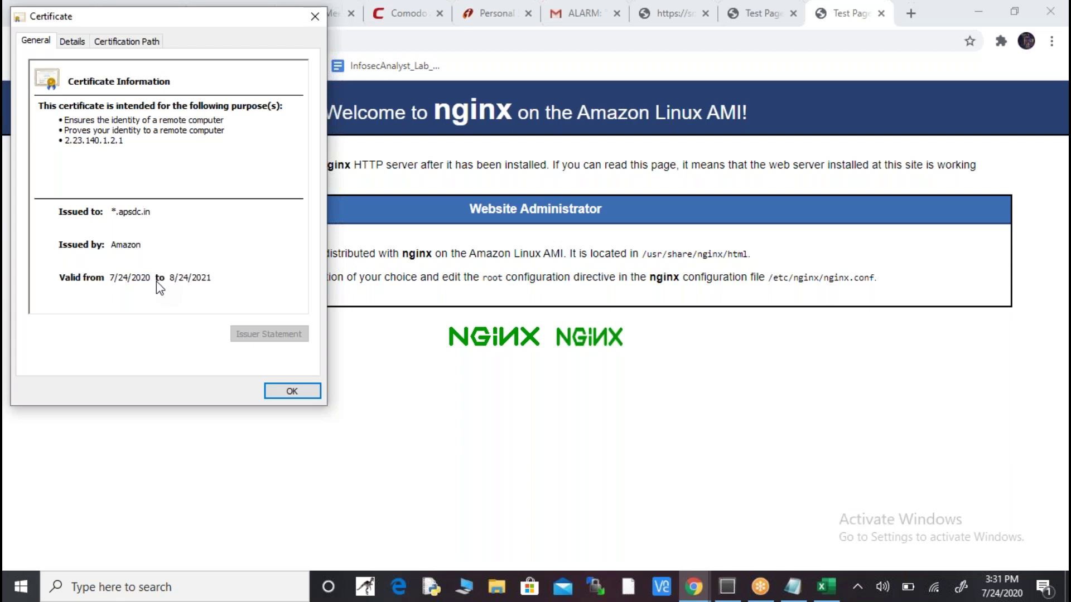
{"action": "left_click", "coordinate": [313, 393]}
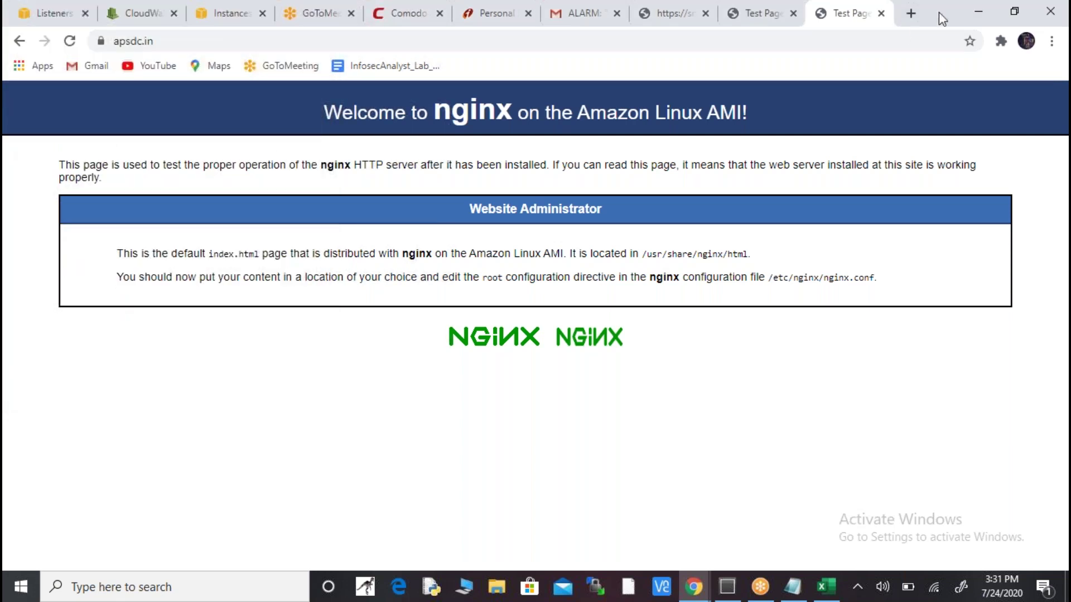
- Search 'hdfc login' in a new tab and open the official hdfcbank.com site
{"action": "left_click", "coordinate": [910, 14]}
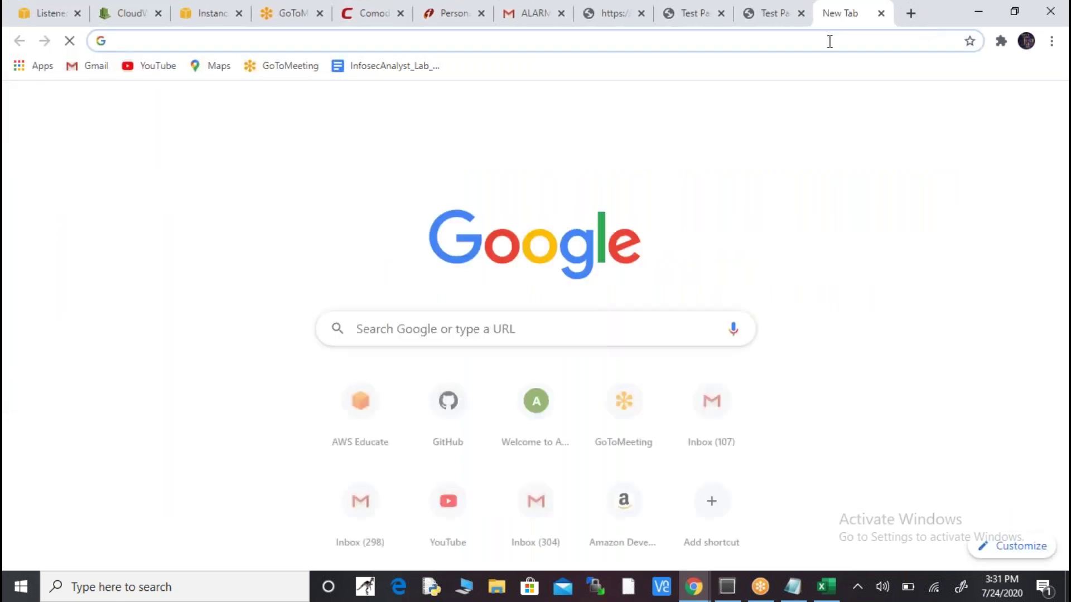
{"action": "left_click", "coordinate": [830, 41]}
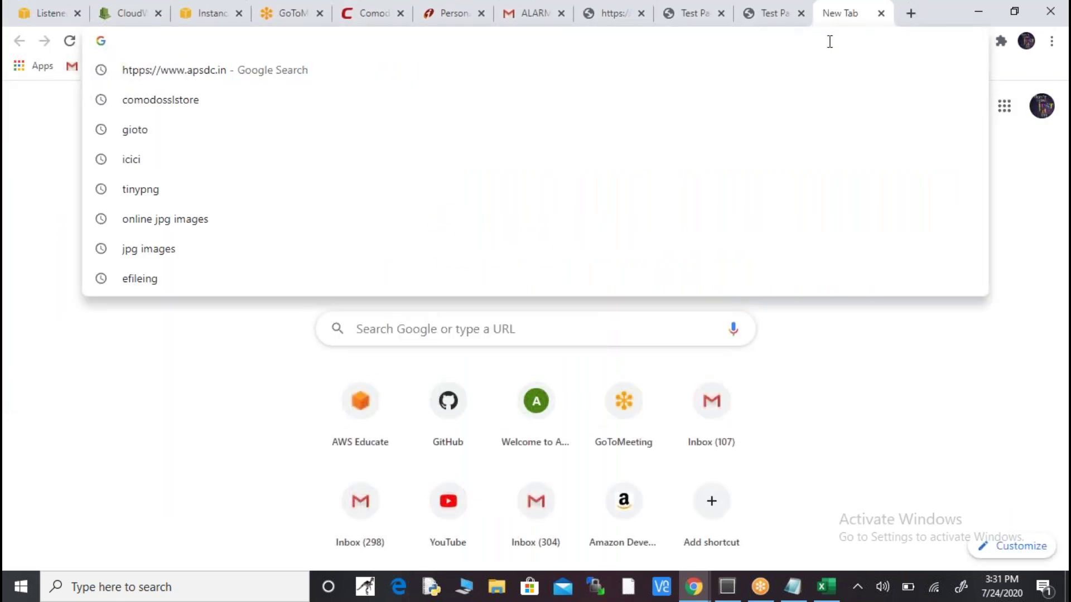
{"action": "type", "text": "hdfc"}
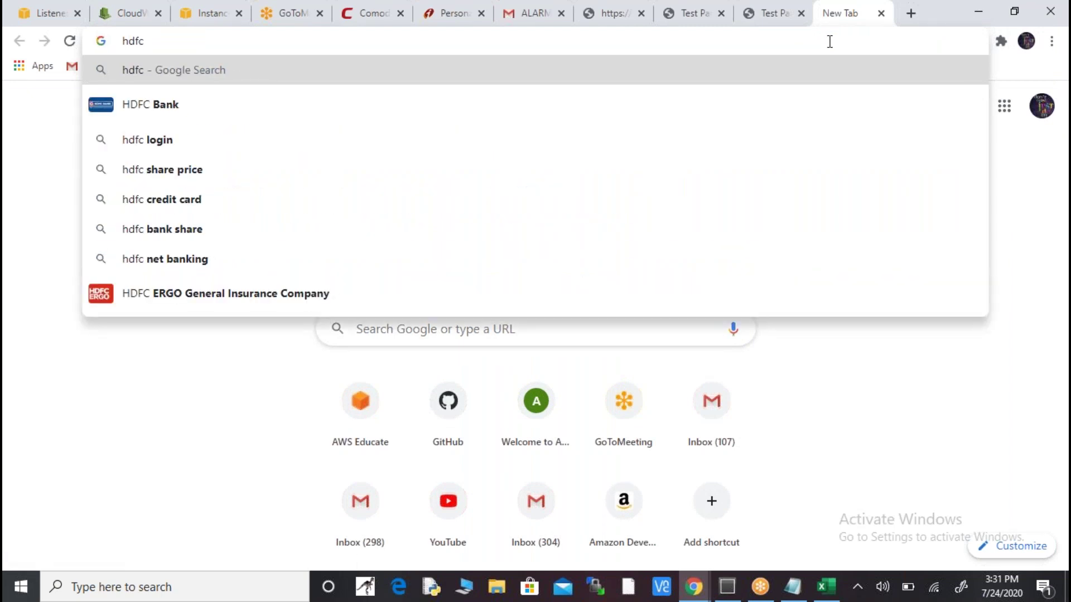
{"action": "key", "text": "Down"}
{"action": "key", "text": "Down"}
{"action": "key", "text": "Return"}
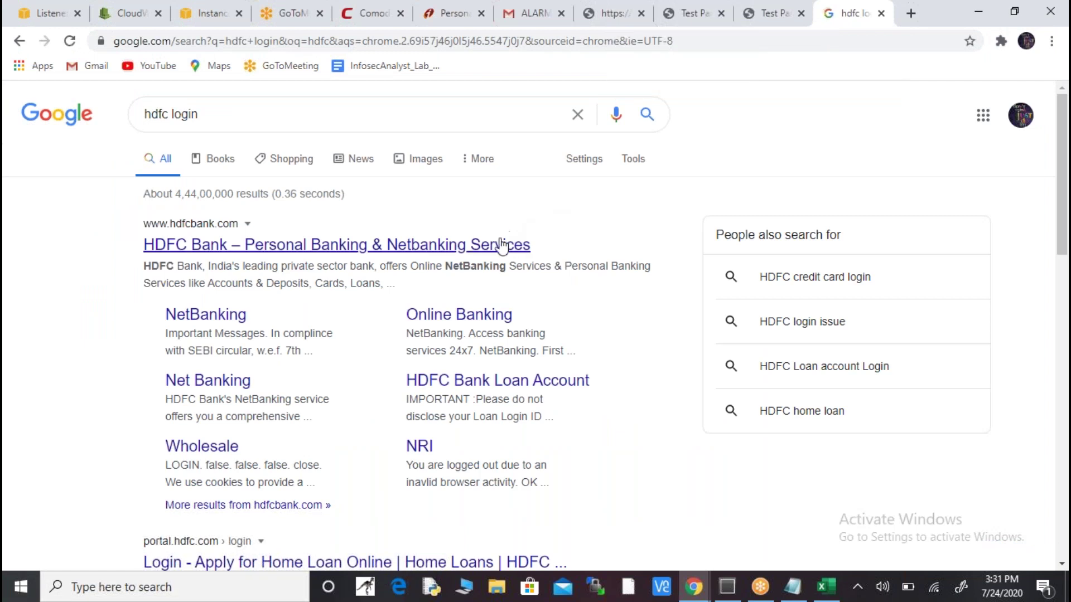
{"action": "left_click", "coordinate": [499, 247]}
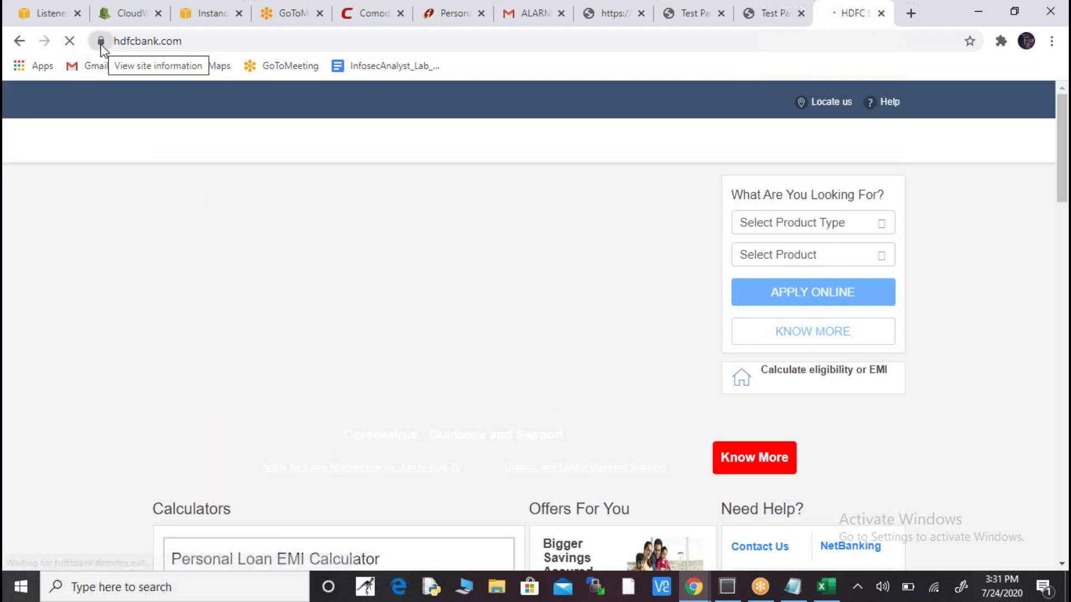
- Compare connection security of hdfcbank.com and apsdc.in, viewing HDFC's DigiCert EV certificate (valid 4/16/2020–5/12/2022)
{"action": "left_click", "coordinate": [101, 45]}
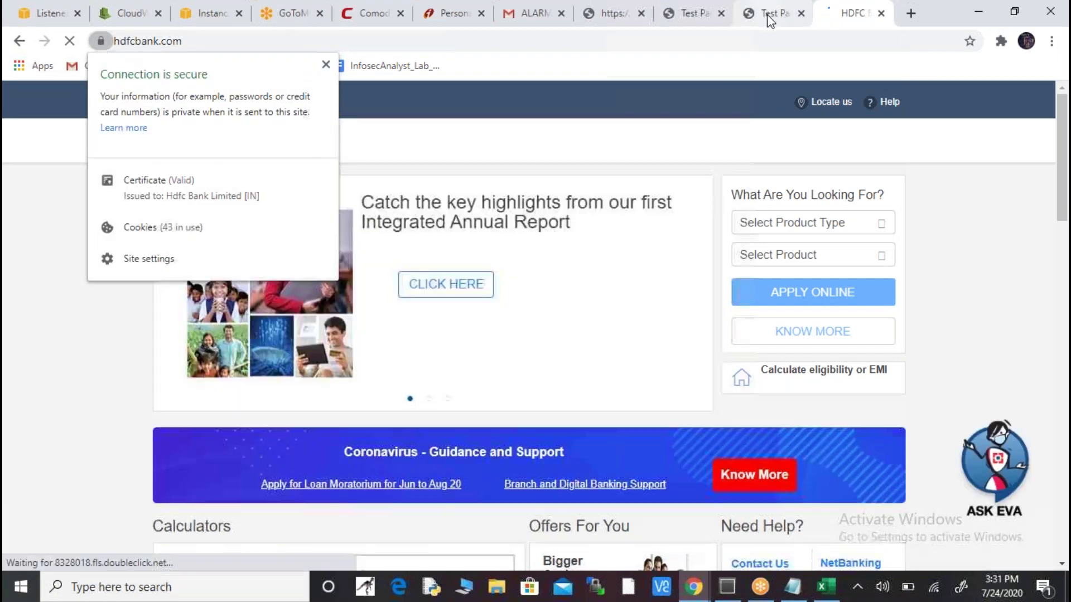
{"action": "left_click", "coordinate": [769, 17]}
{"action": "left_click", "coordinate": [100, 41]}
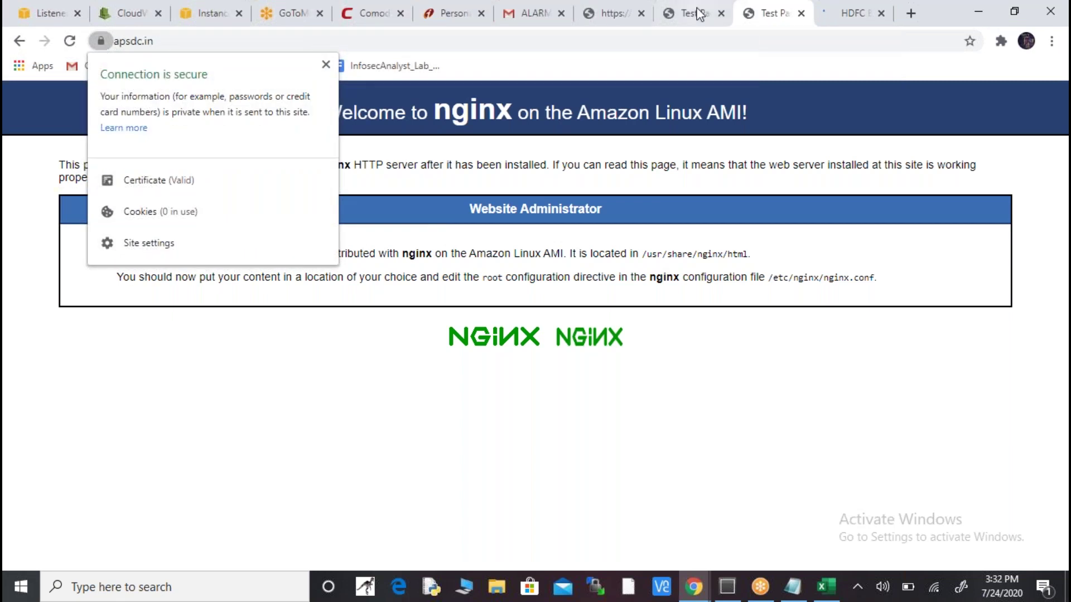
{"action": "left_click", "coordinate": [864, 20]}
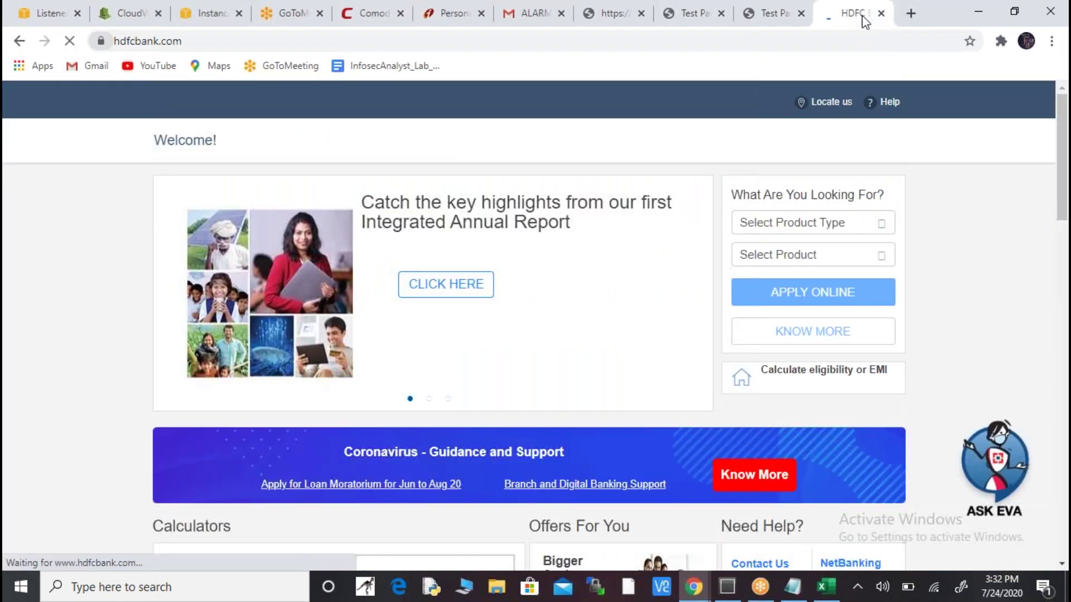
{"action": "left_click", "coordinate": [100, 42]}
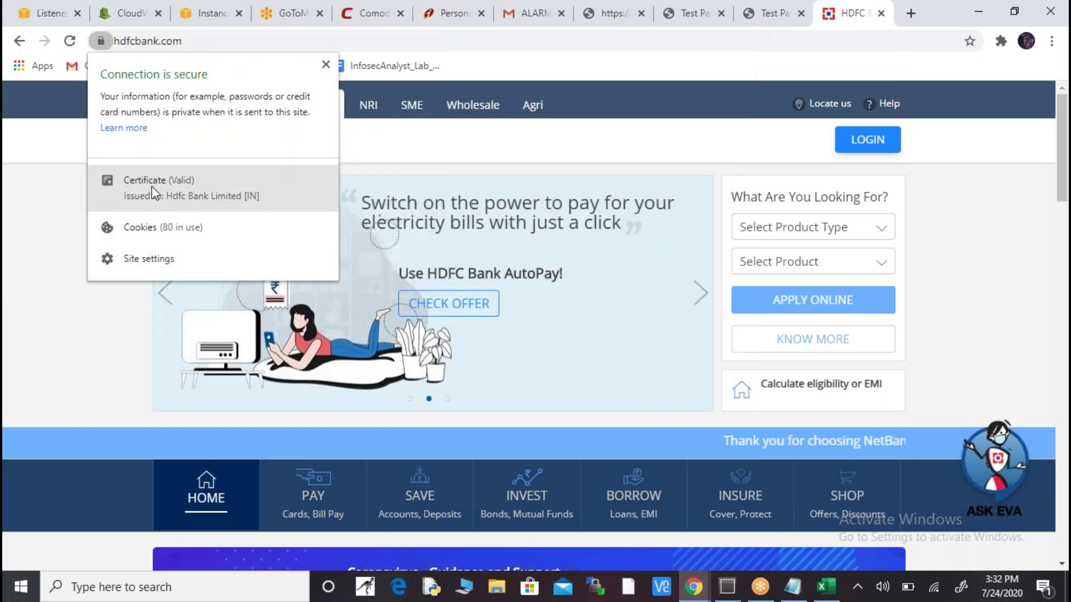
{"action": "left_click", "coordinate": [153, 191]}
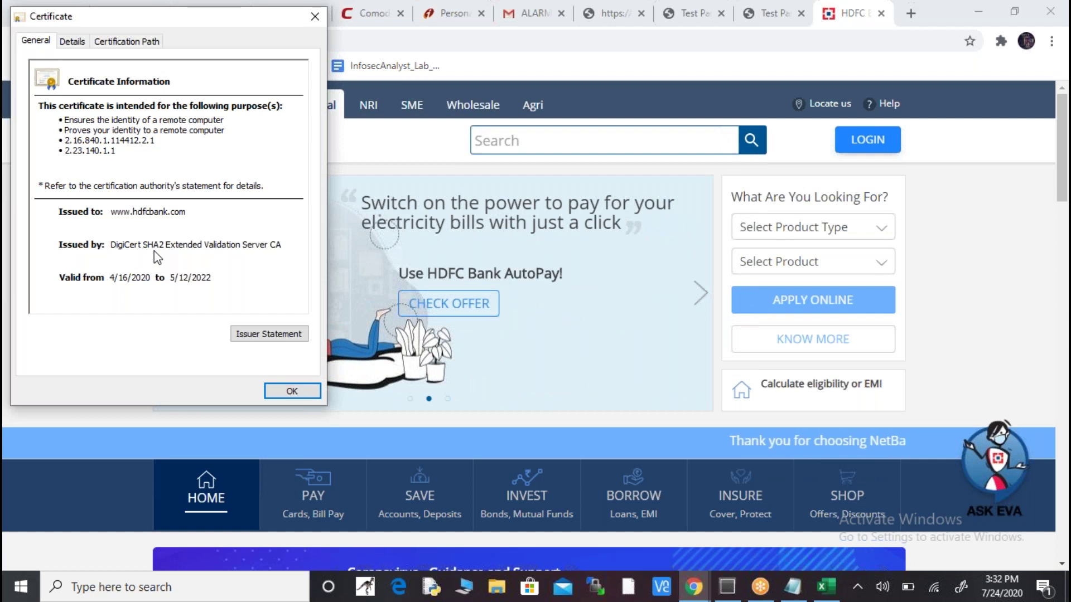
{"action": "left_click", "coordinate": [768, 18]}
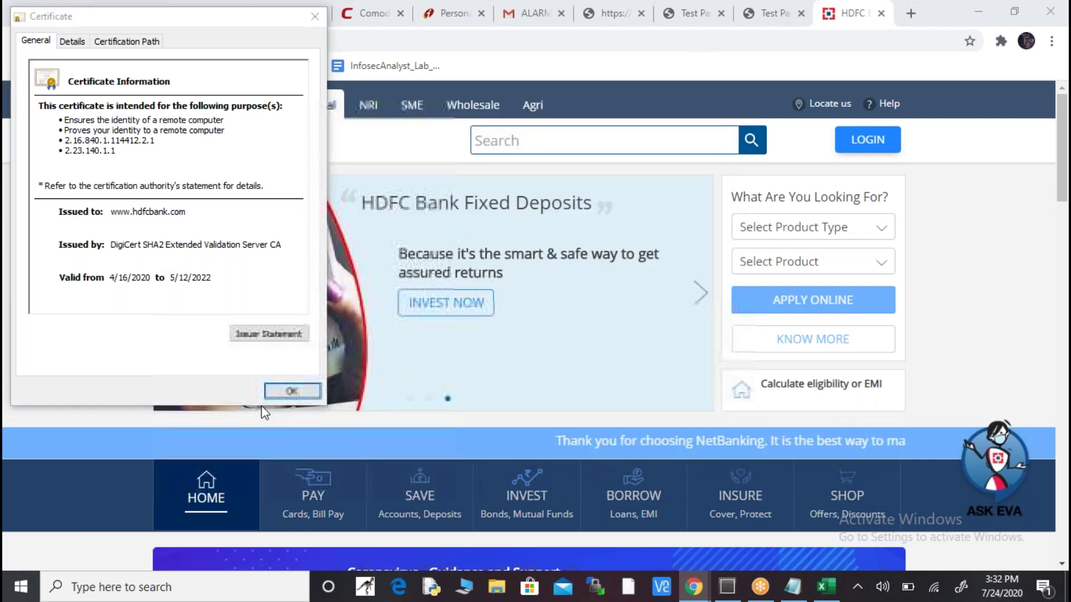
{"action": "left_click", "coordinate": [293, 389]}
{"action": "left_click", "coordinate": [782, 17]}
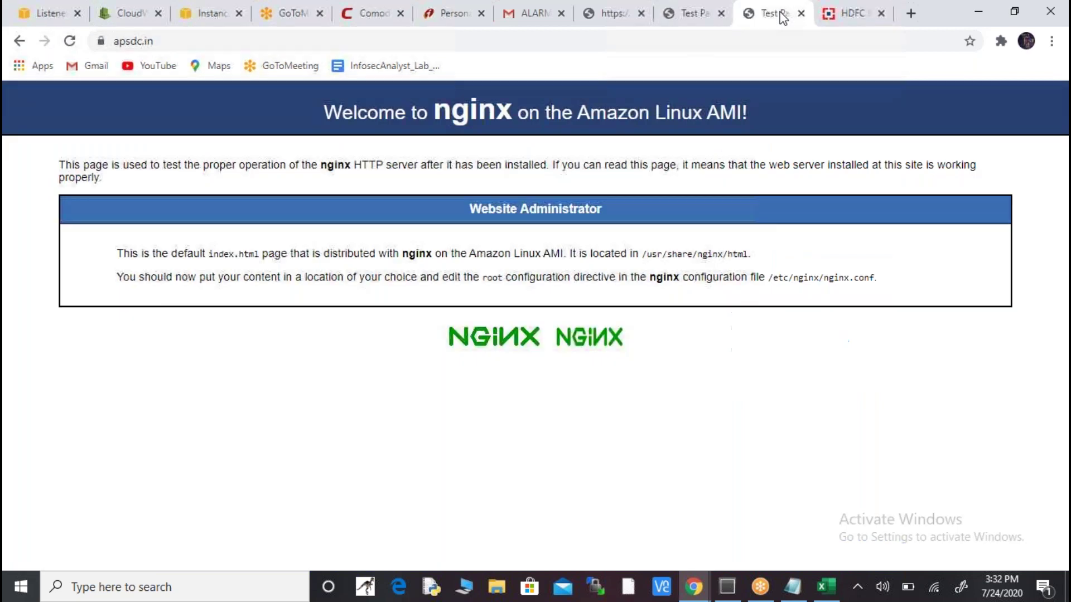
- Review the apsdc.in certificate and compare it with the Not secure plain-HTTP apsdc.in tab
{"action": "left_click", "coordinate": [100, 42]}
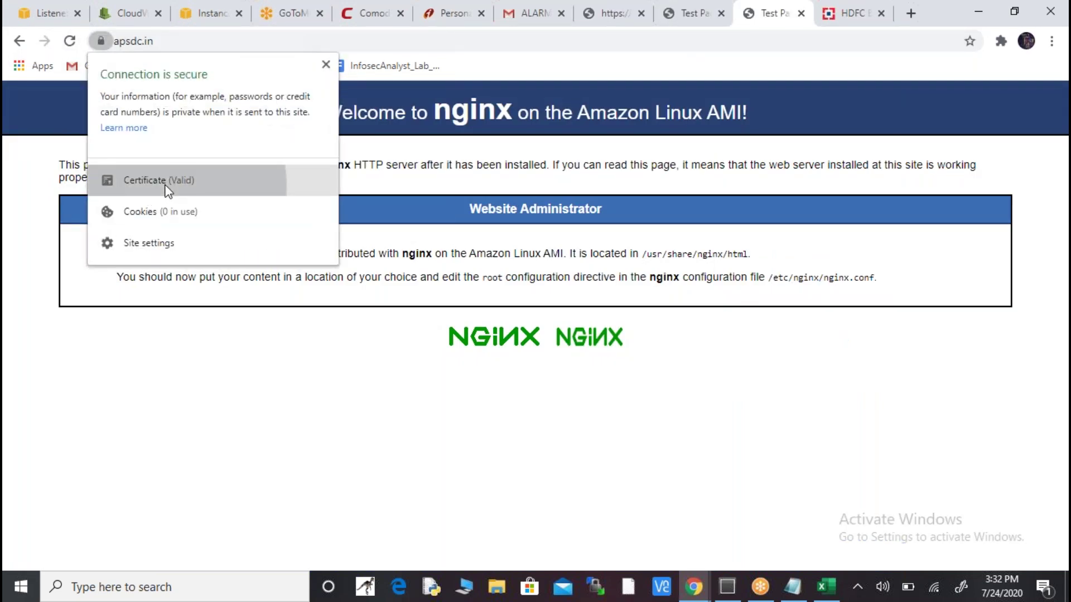
{"action": "left_click", "coordinate": [167, 189]}
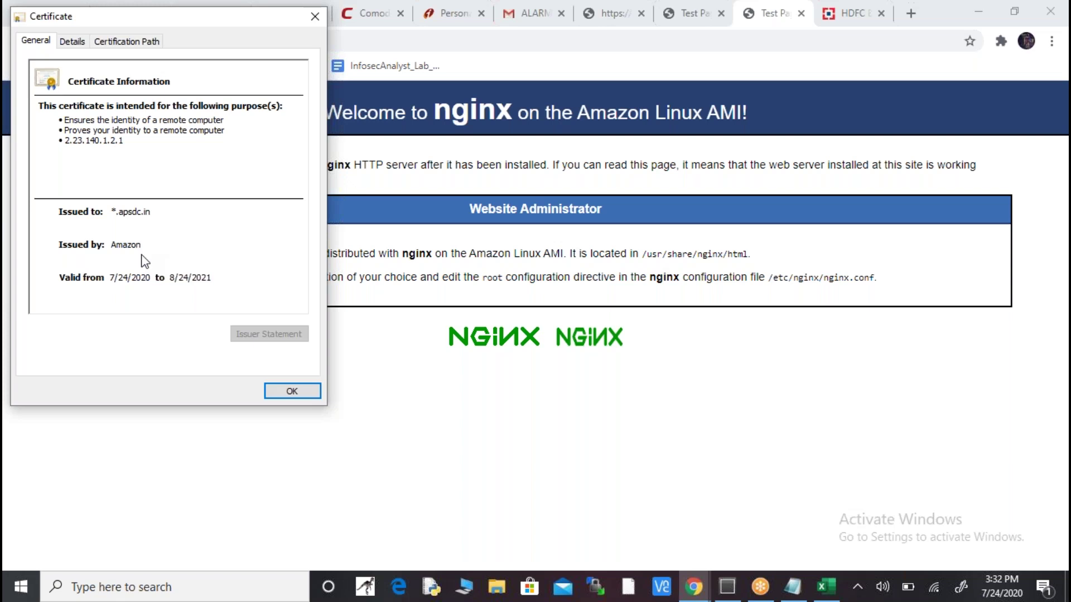
{"action": "left_click", "coordinate": [297, 390]}
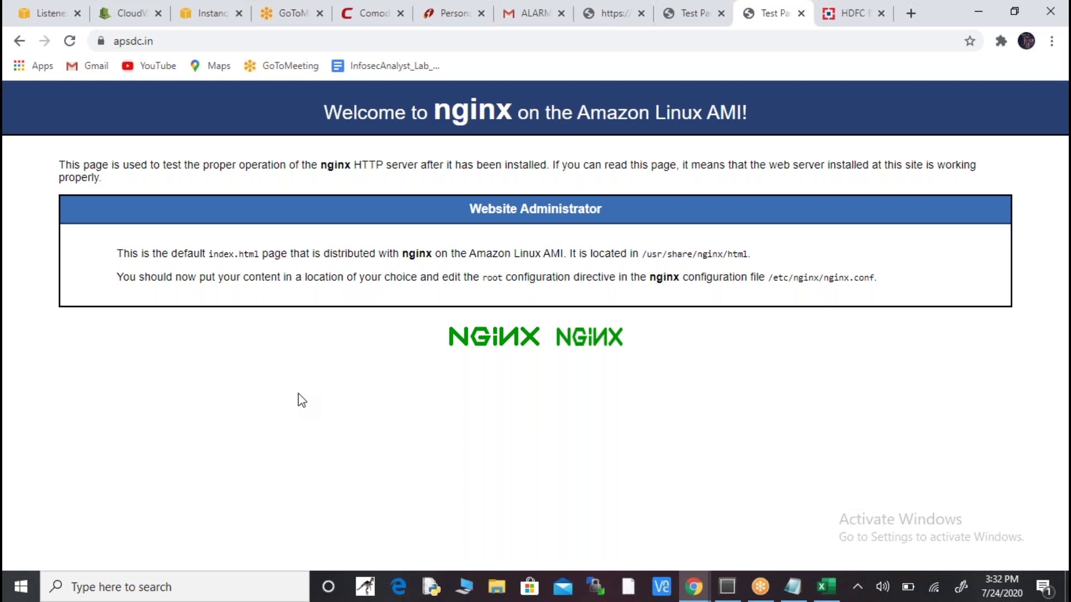
{"action": "left_click", "coordinate": [690, 13]}
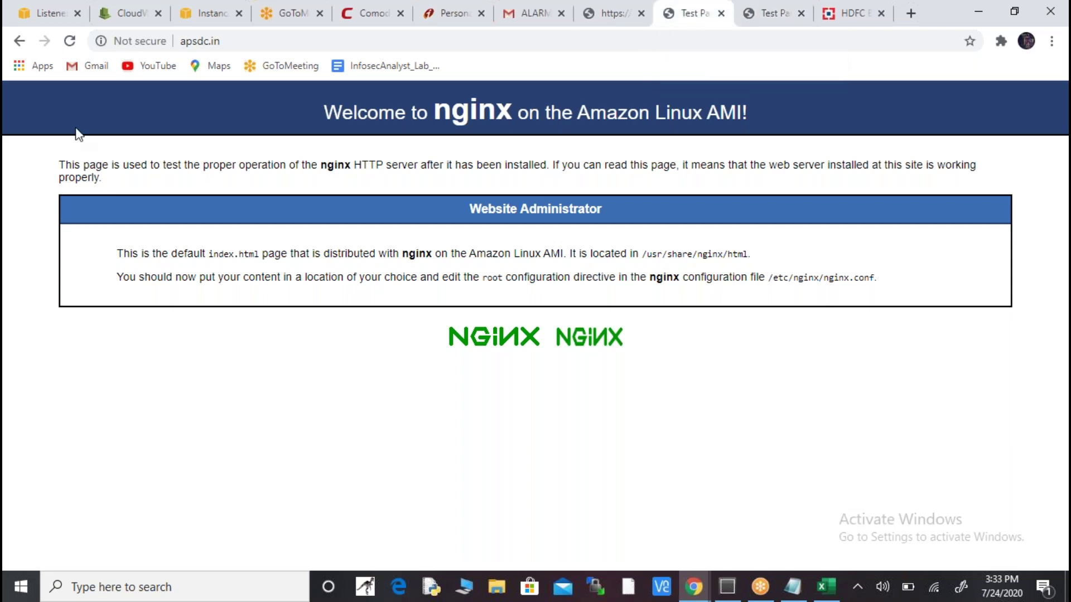
{"action": "left_click", "coordinate": [134, 43]}
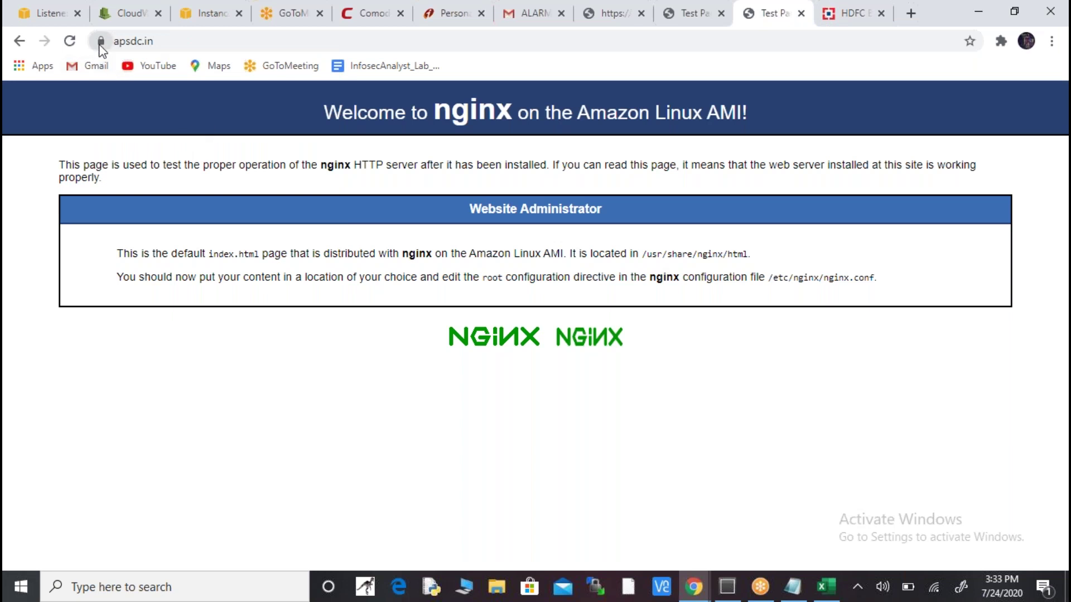
{"action": "left_click", "coordinate": [100, 45]}
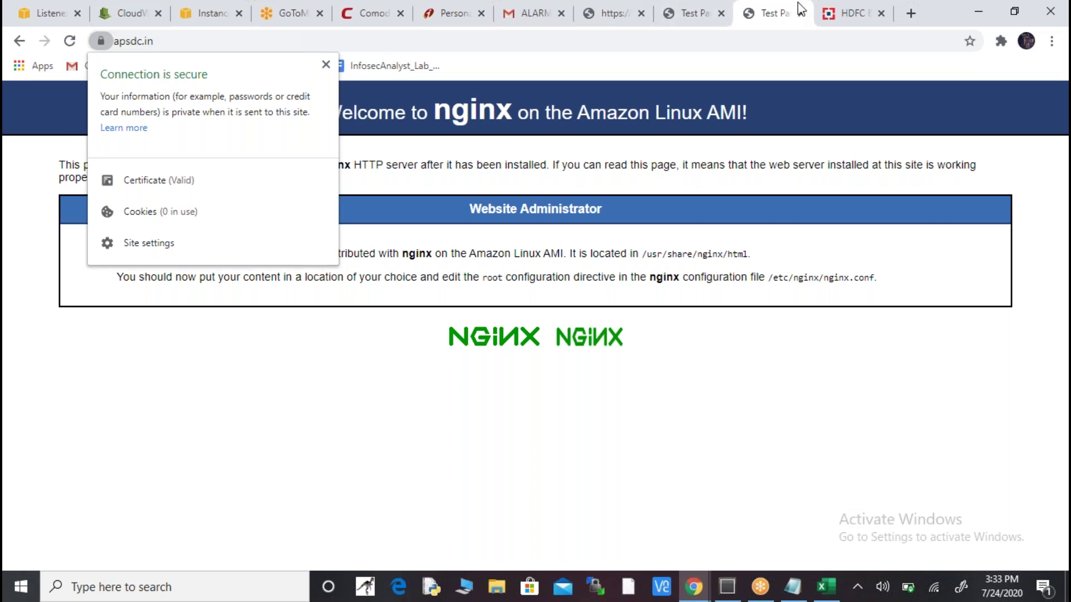
{"action": "left_click", "coordinate": [912, 9]}
- Open a new tab toward the comodosslstore suggestion, then show the EC2 Instances console
{"action": "left_click", "coordinate": [912, 9]}
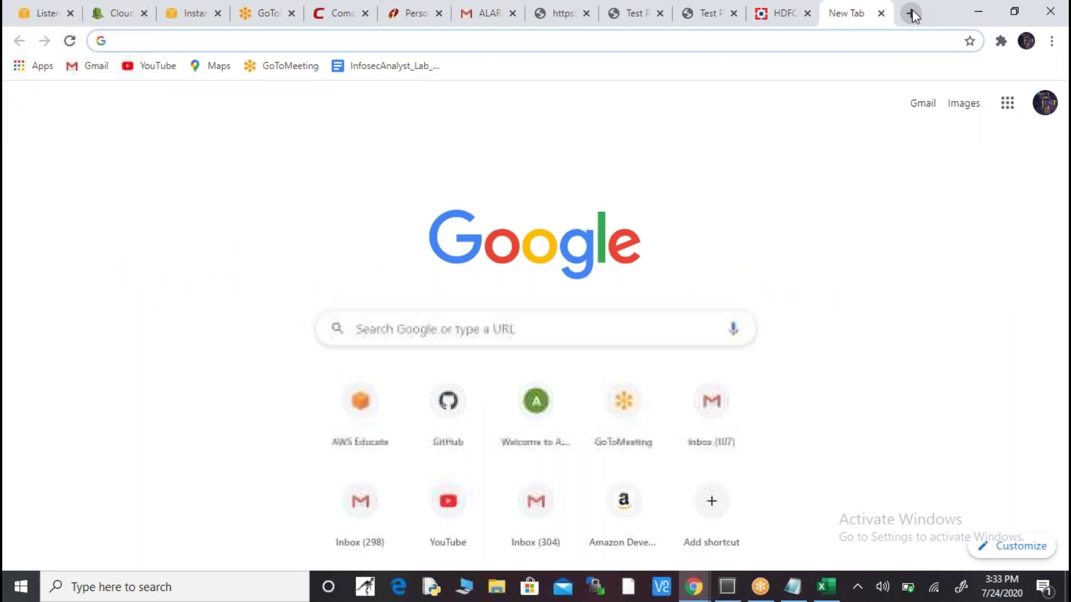
{"action": "type", "text": "c"}
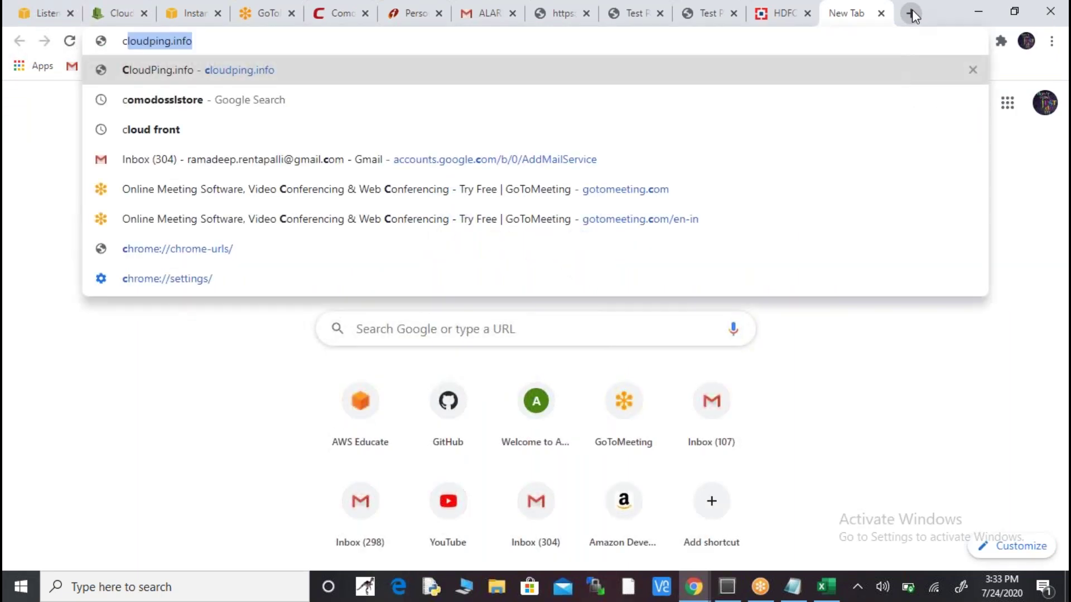
{"action": "key", "text": "Down"}
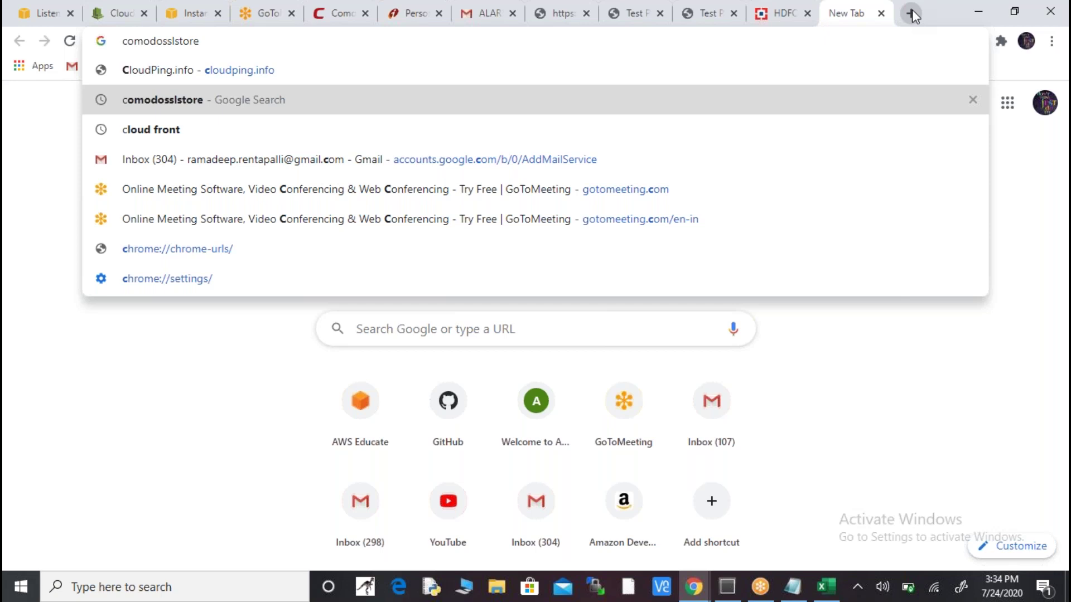
{"action": "left_click", "coordinate": [204, 21]}
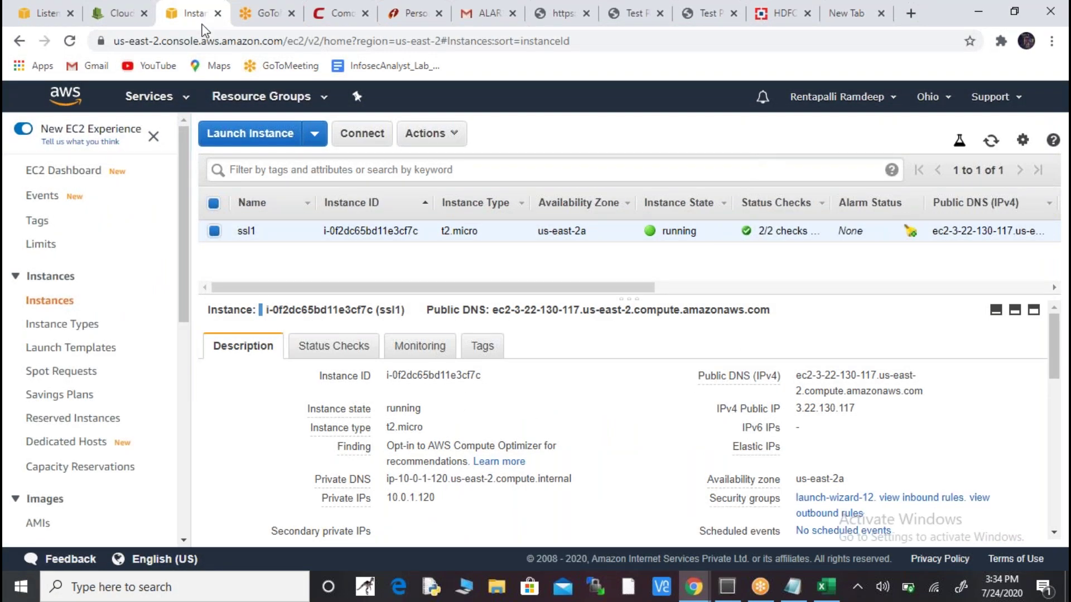
- Open and scroll the AWS services list, then bring up the vpc notes in Notepad
{"action": "left_click", "coordinate": [166, 99]}
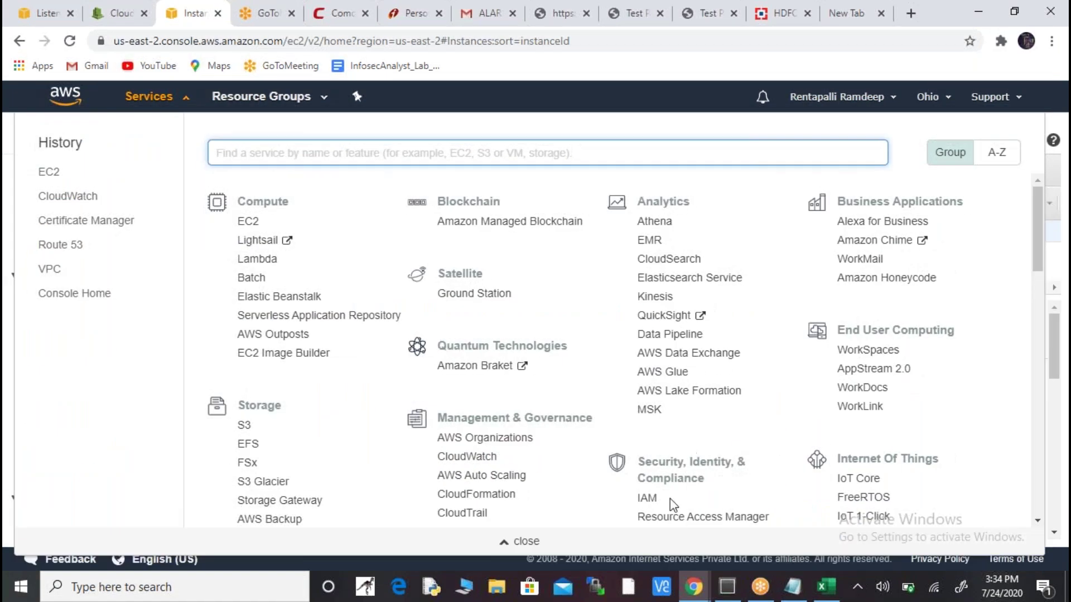
{"action": "left_click_drag", "start_coordinate": [1042, 216], "coordinate": [1047, 259]}
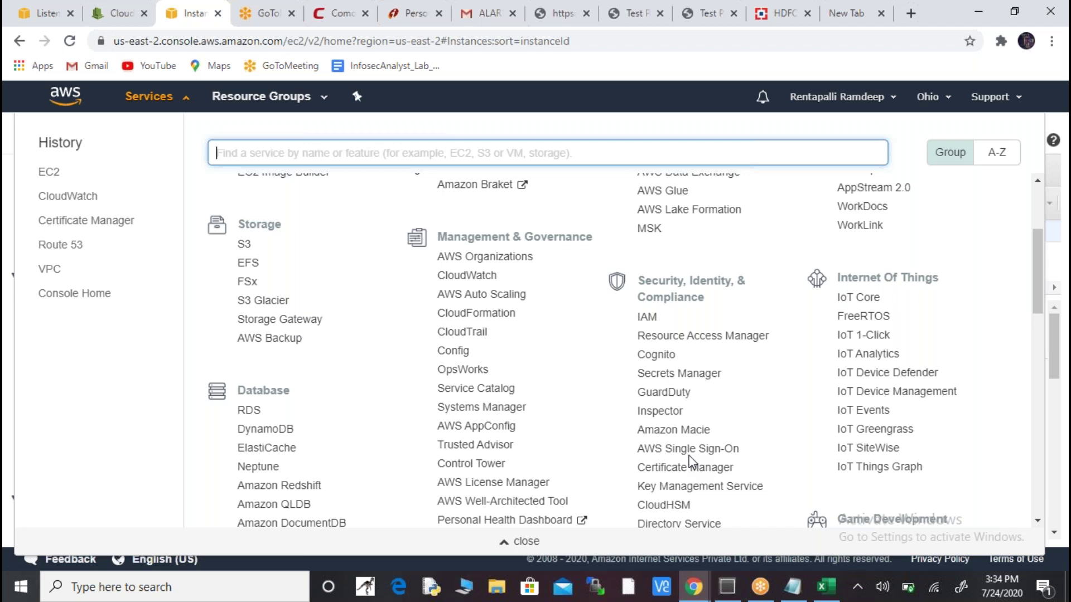
{"action": "key", "text": "alt+Tab"}
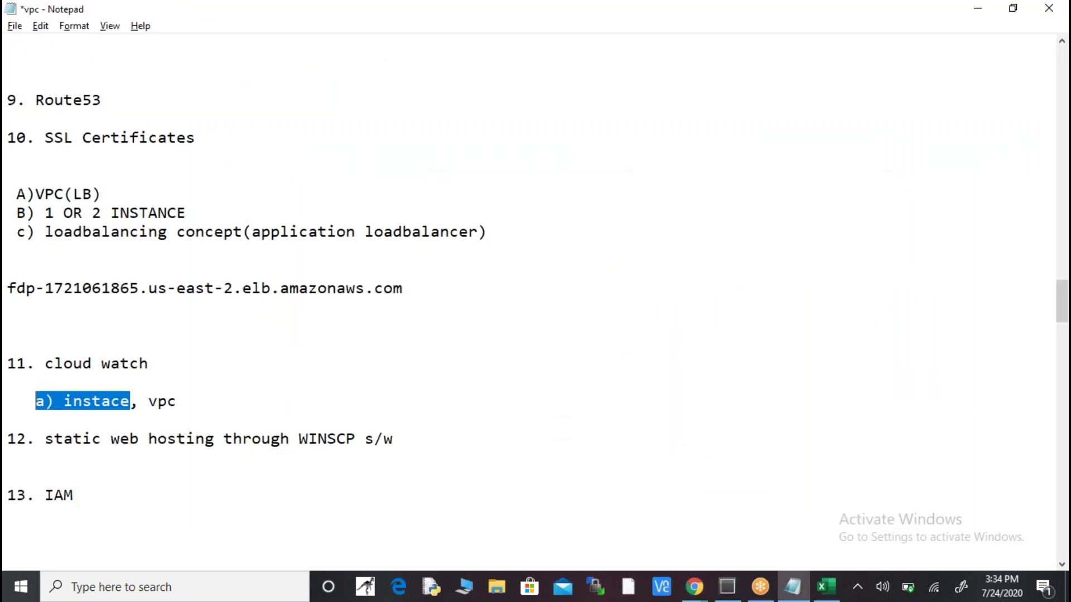
- Browse the load balancer and static web hosting notes unchanged, then return to the AWS services list
{"action": "key", "text": "Up"}
{"action": "key", "text": "Up"}
{"action": "key", "text": "Up"}
{"action": "key", "text": "Up"}
{"action": "key", "text": "Up"}
{"action": "key", "text": "Up"}
{"action": "key", "text": "Up"}
{"action": "key", "text": "Up"}
{"action": "key", "text": "Up"}
{"action": "key", "text": "Up"}
{"action": "key", "text": "Up"}
{"action": "key", "text": "Up"}
{"action": "key", "text": "Up"}
{"action": "key", "text": "Down"}
{"action": "key", "text": "Down"}
{"action": "key", "text": "Down"}
{"action": "key", "text": "Down"}
{"action": "key", "text": "Down"}
{"action": "key", "text": "Down"}
{"action": "key", "text": "Down"}
{"action": "key", "text": "Down"}
{"action": "key", "text": "Down"}
{"action": "key", "text": "Down"}
{"action": "key", "text": "Down"}
{"action": "key", "text": "Down"}
{"action": "key", "text": "Down"}
{"action": "key", "text": "Down"}
{"action": "key", "text": "Down"}
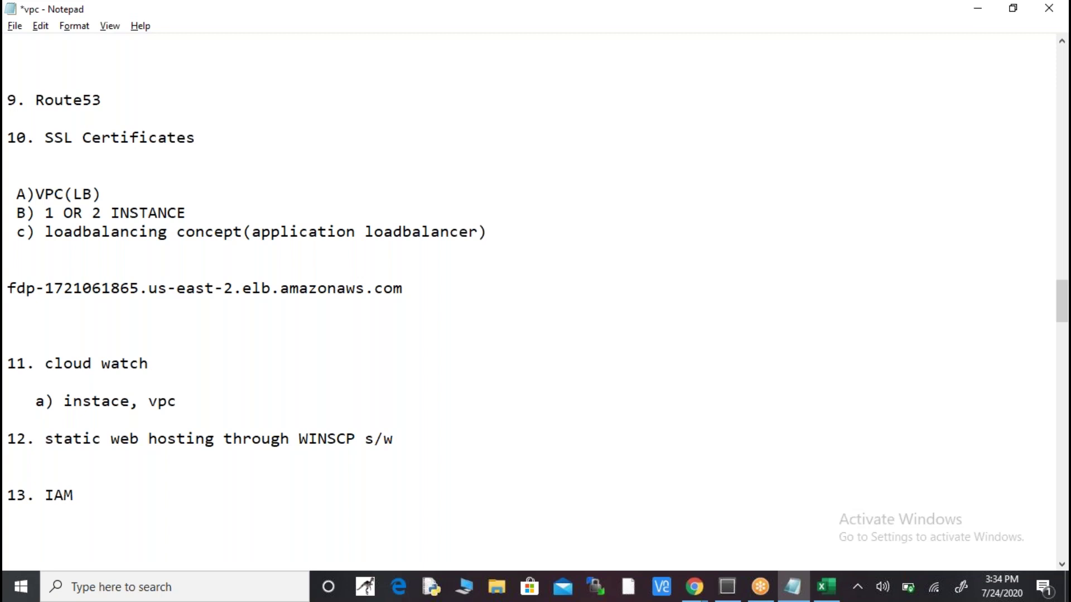
{"action": "key", "text": "Right"}
{"action": "key", "text": "Right"}
{"action": "key", "text": "Right"}
{"action": "key", "text": "Right"}
{"action": "key", "text": "alt+Tab"}
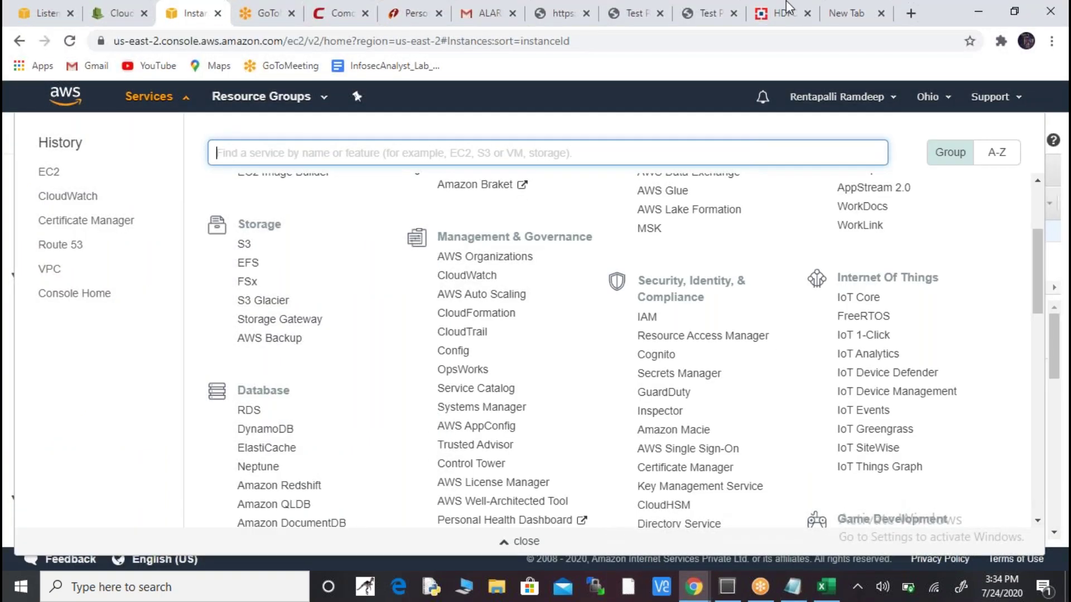
- In the AWS console, open EC2's running instances and copy ssl1's public IP 3.22.130.117
{"action": "left_click", "coordinate": [708, 14]}
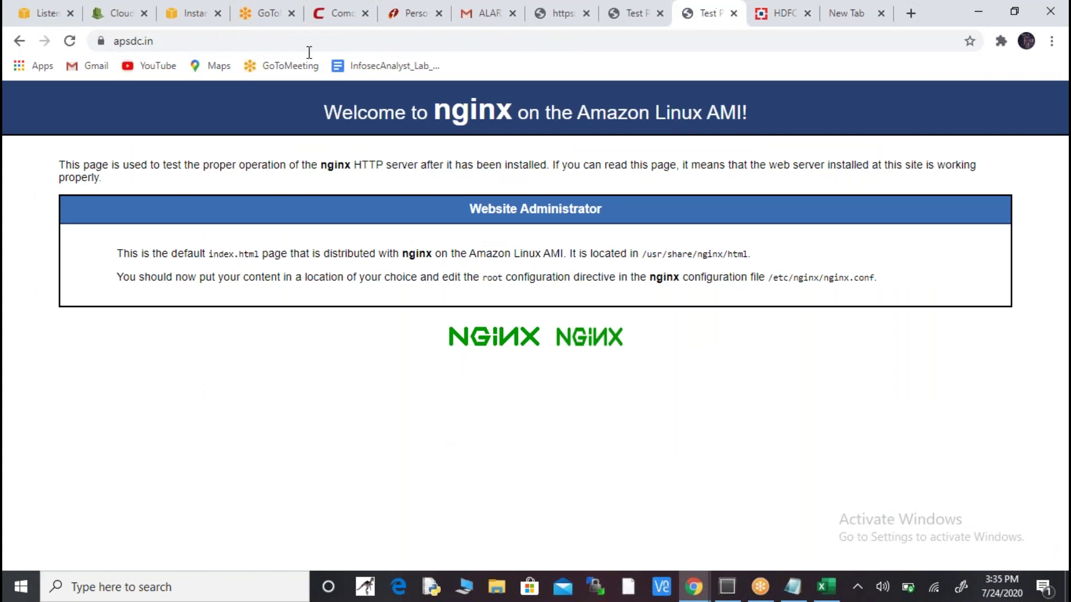
{"action": "left_click", "coordinate": [200, 20]}
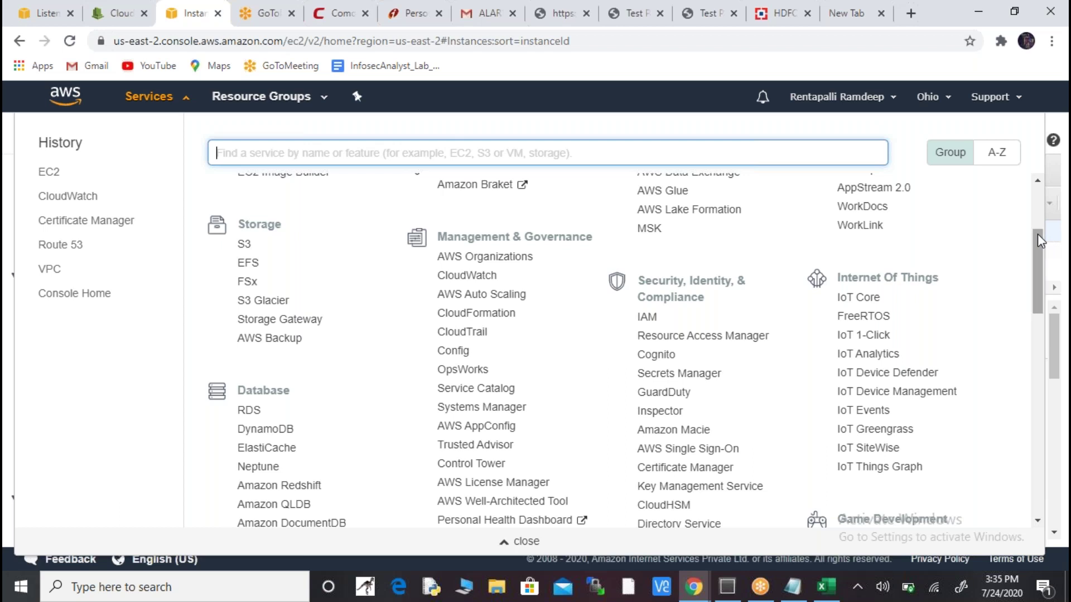
{"action": "left_click_drag", "start_coordinate": [1038, 240], "coordinate": [1039, 194]}
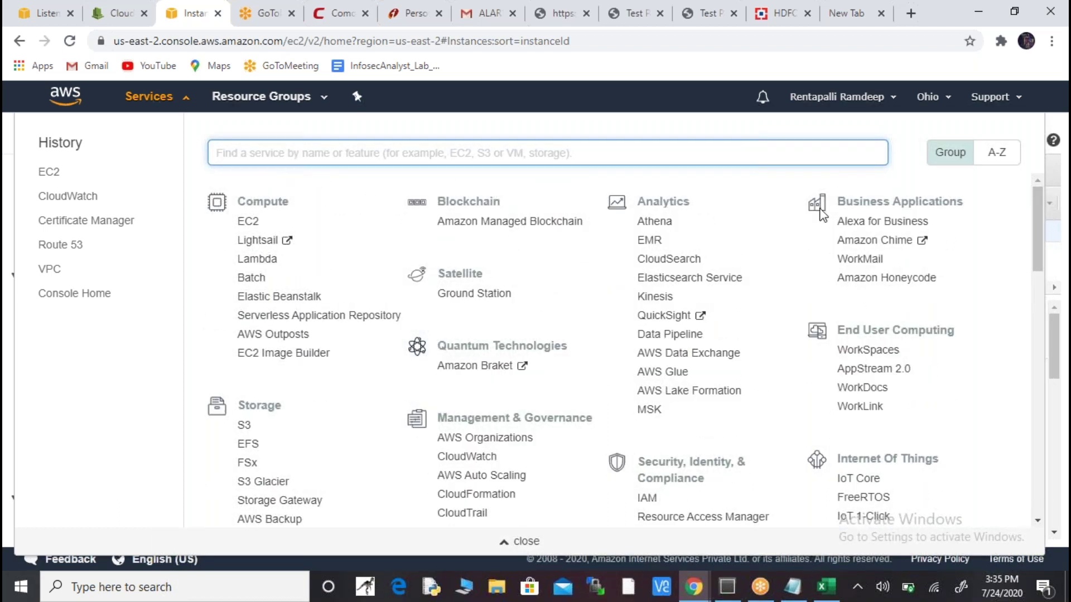
{"action": "left_click", "coordinate": [248, 222]}
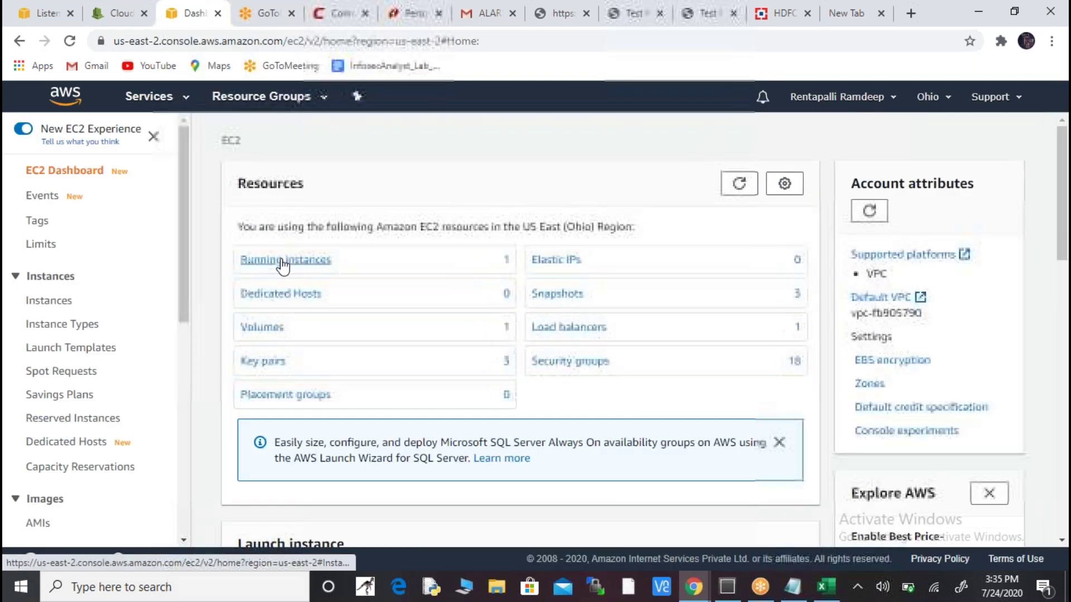
{"action": "left_click", "coordinate": [282, 259]}
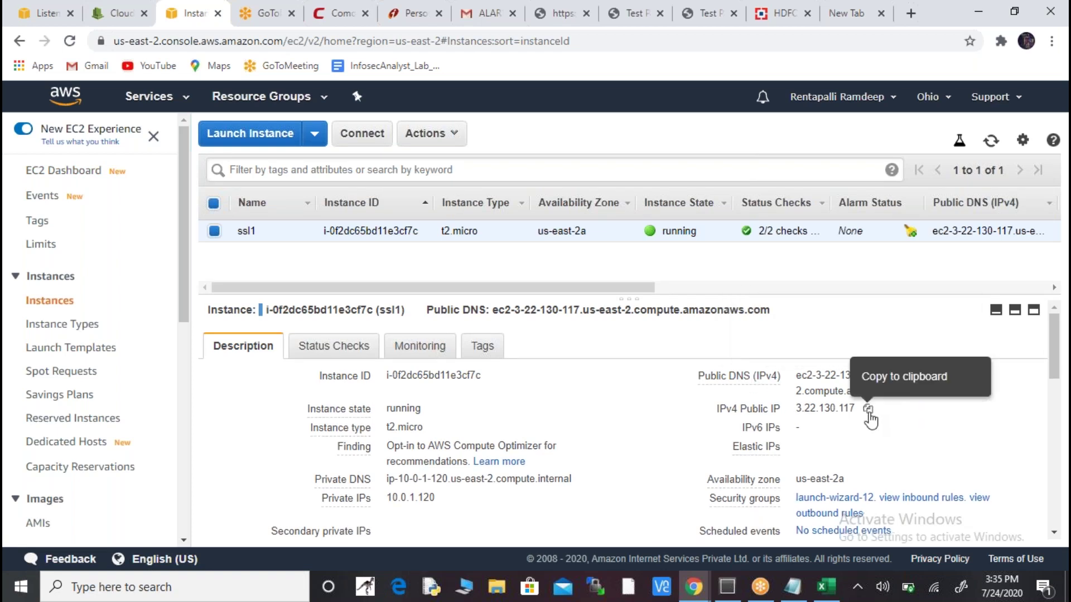
{"action": "left_click", "coordinate": [868, 411]}
- Start a Windows search for PuTTY
{"action": "key", "text": "super"}
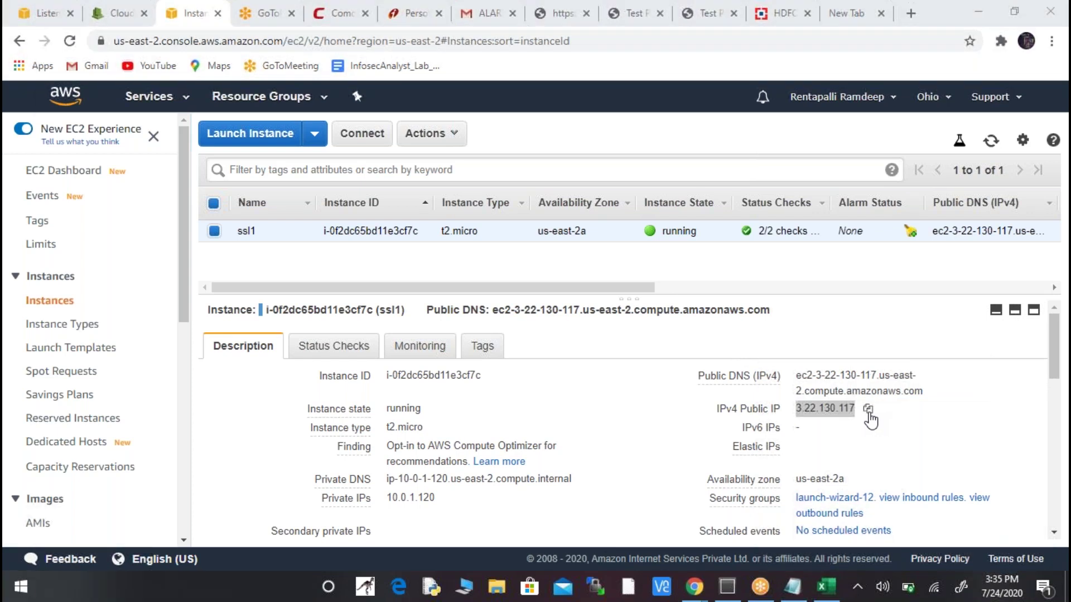
{"action": "type", "text": "puty"}
{"action": "key", "text": "BackSpace"}
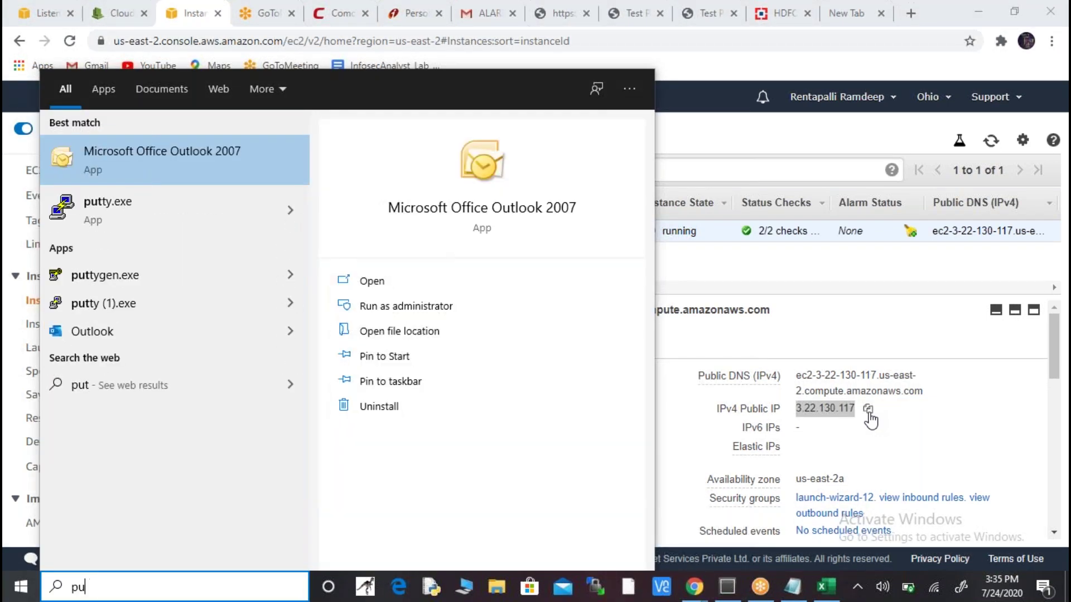
- Find putty.exe in the search, launch it and allow it to run
{"action": "key", "text": "BackSpace"}
{"action": "key", "text": "BackSpace"}
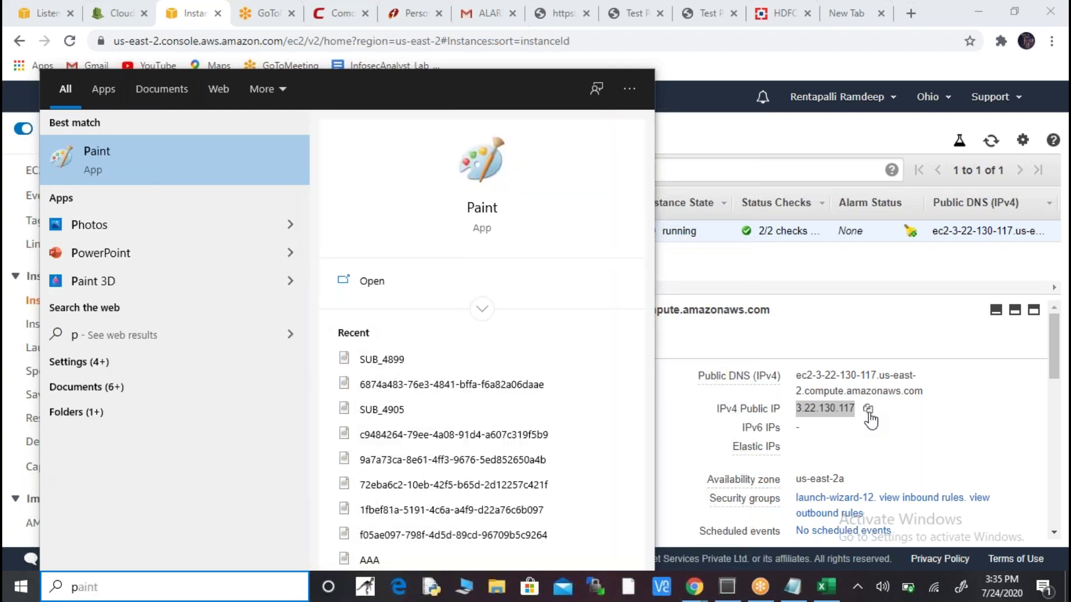
{"action": "type", "text": "uu"}
{"action": "key", "text": "BackSpace"}
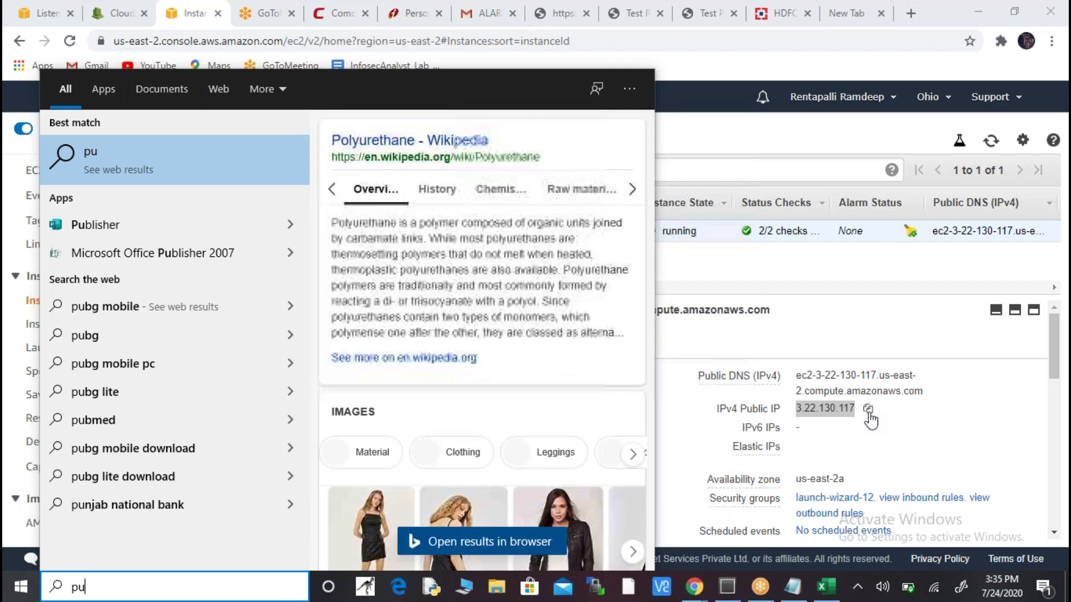
{"action": "type", "text": "tt"}
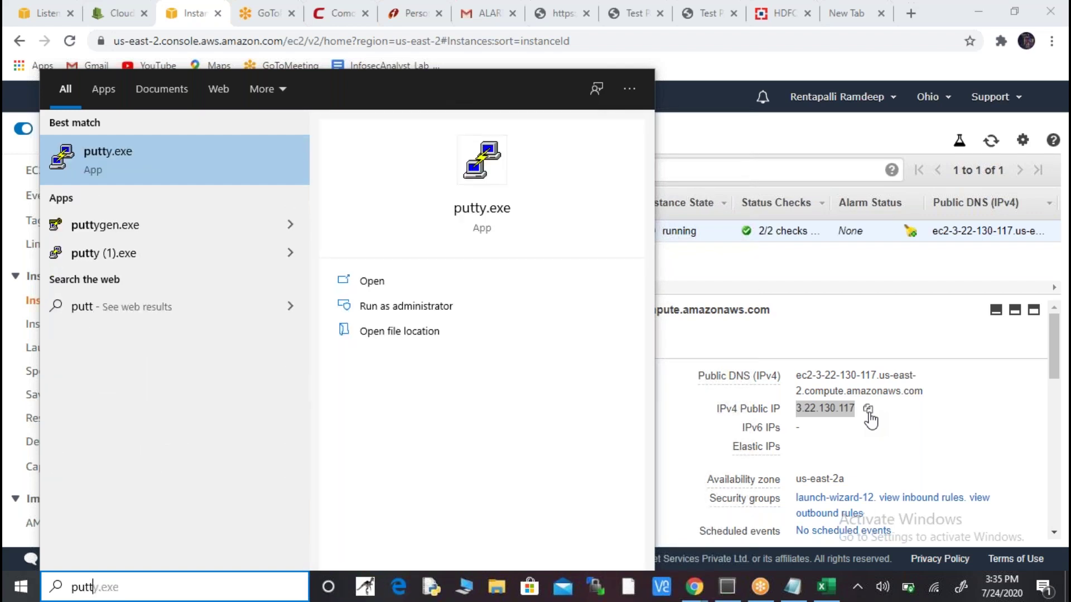
{"action": "type", "text": "y"}
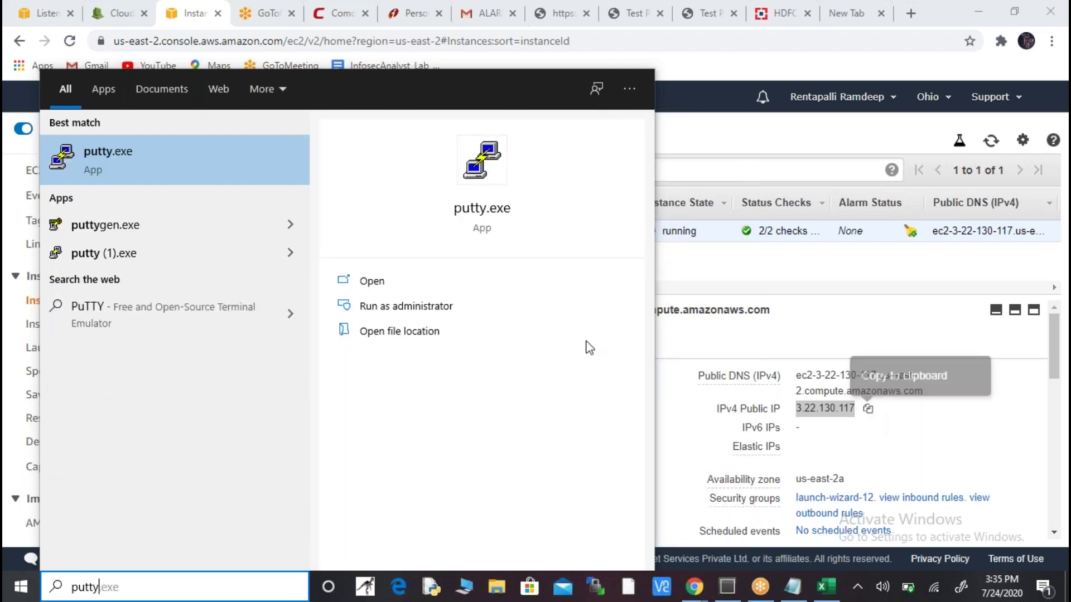
{"action": "left_click", "coordinate": [178, 159]}
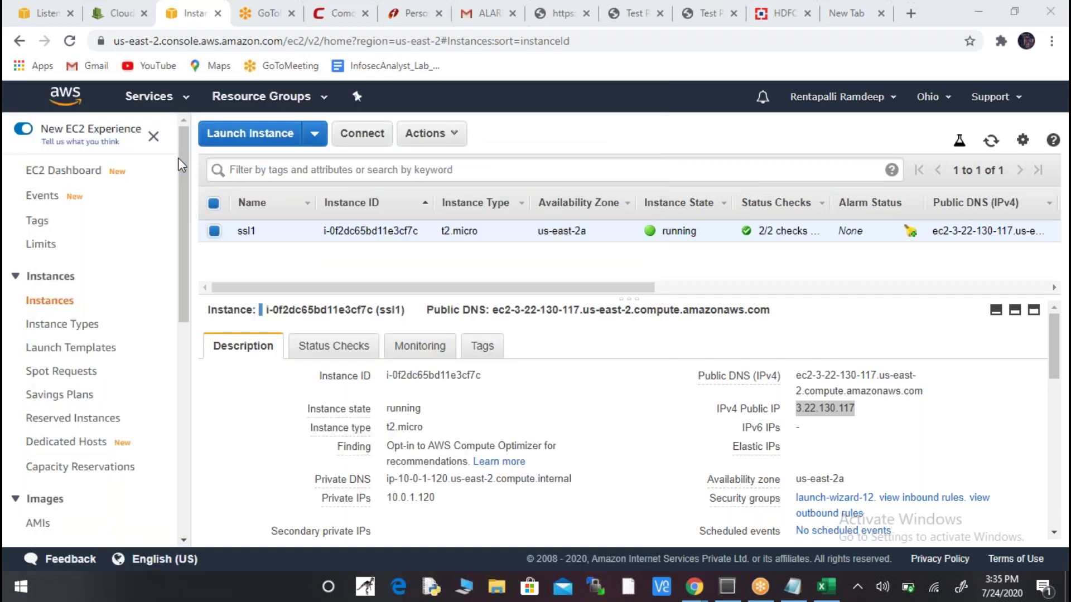
{"action": "left_click", "coordinate": [588, 310]}
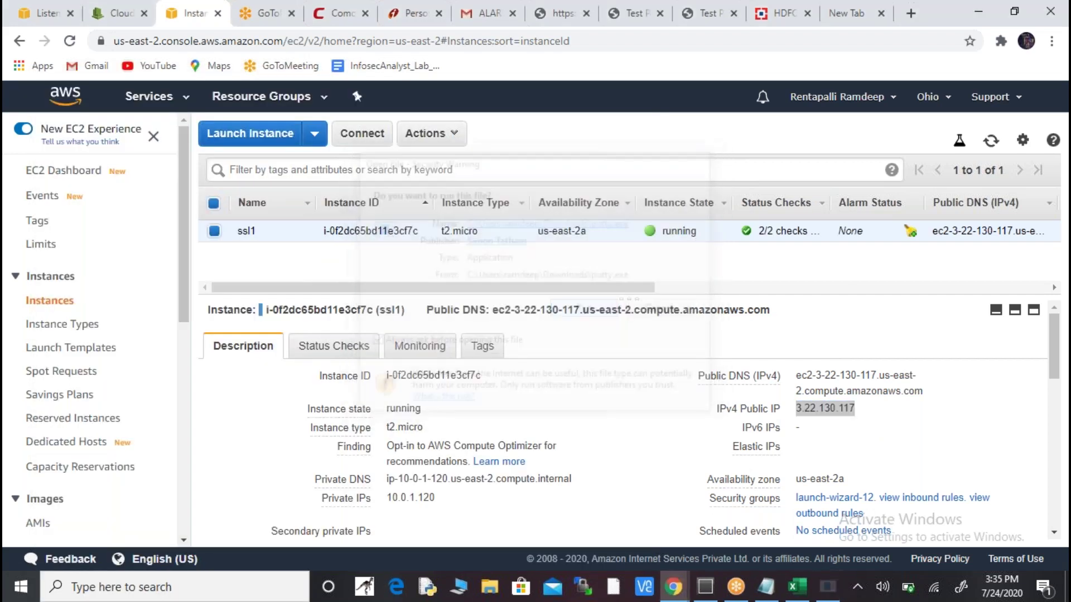
- Connect PuTTY to 3.22.130.117 with the ohio1.ppk private key for SSH authentication
{"action": "key", "text": "ctrl+v"}
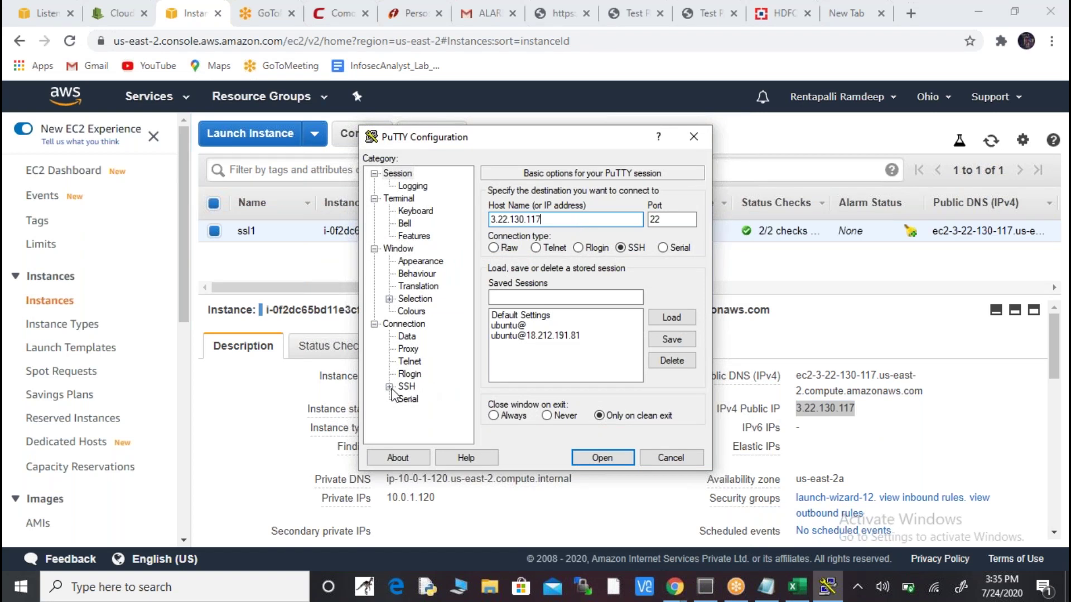
{"action": "left_click", "coordinate": [388, 387]}
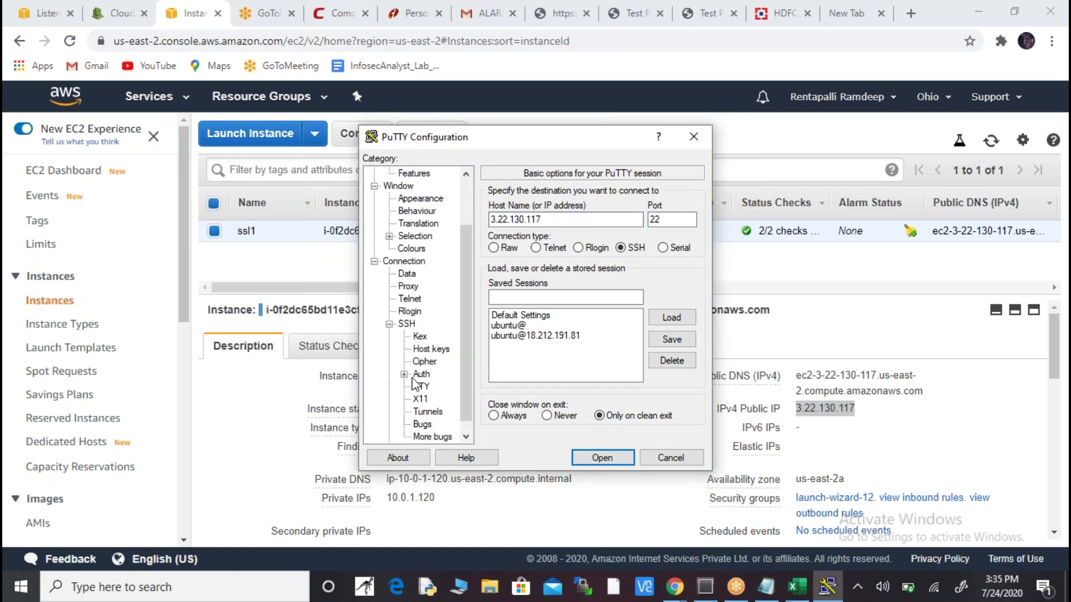
{"action": "left_click", "coordinate": [421, 374]}
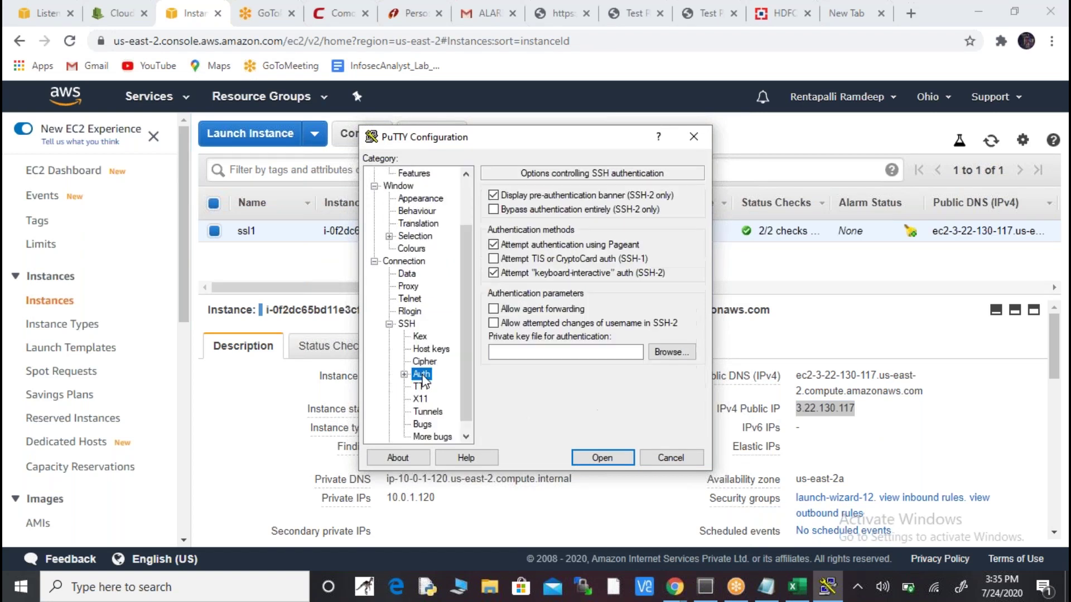
{"action": "left_click", "coordinate": [674, 353]}
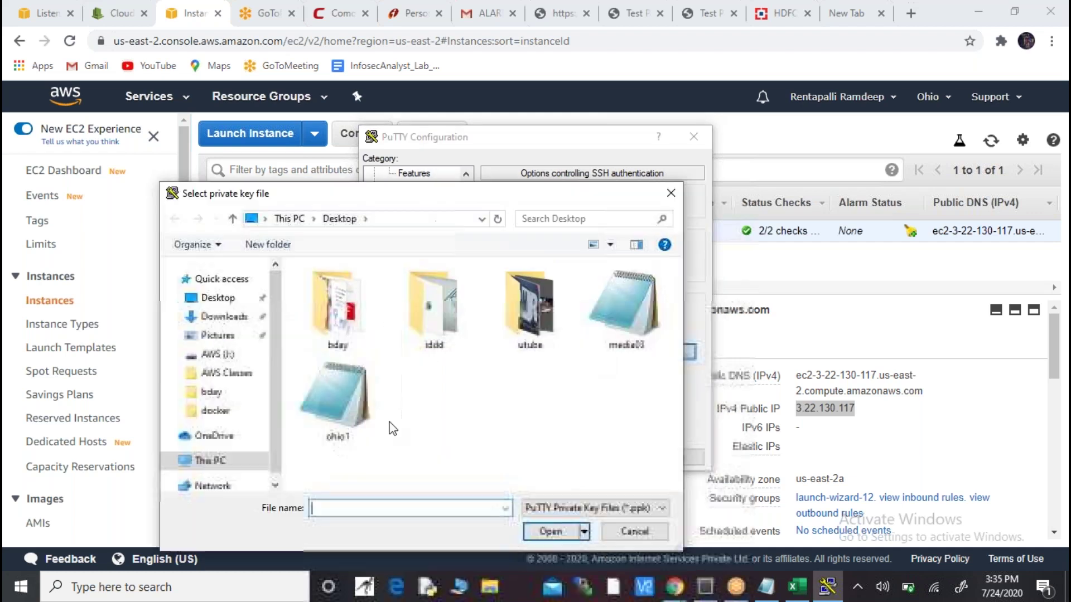
{"action": "left_click", "coordinate": [373, 421]}
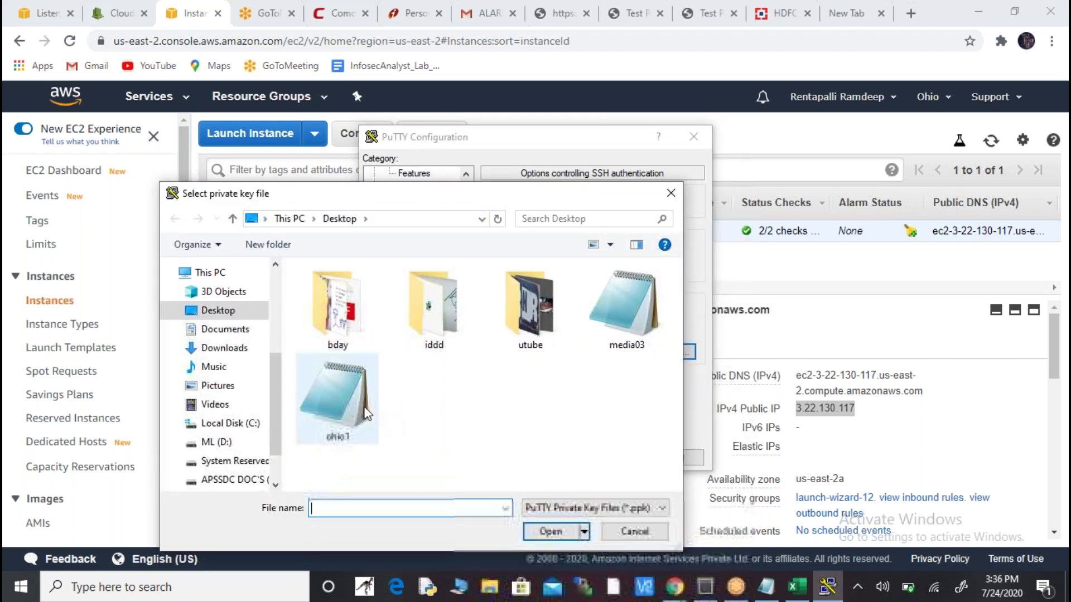
{"action": "left_click", "coordinate": [551, 532]}
{"action": "left_click", "coordinate": [612, 460]}
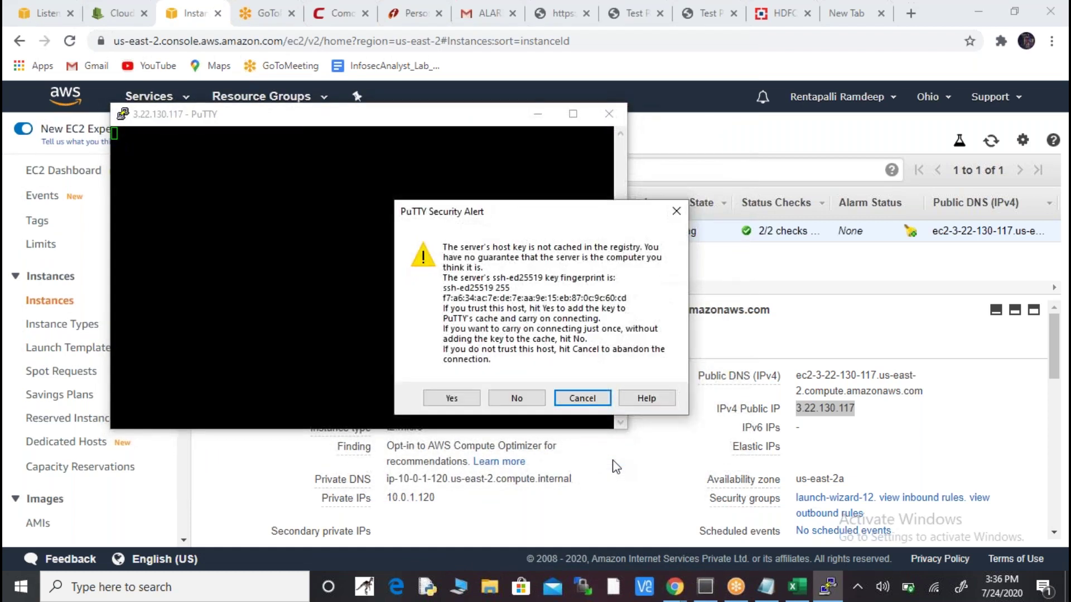
- Accept the host key, log in as ec2-user, and become root with sudo su -
{"action": "key", "text": "Return"}
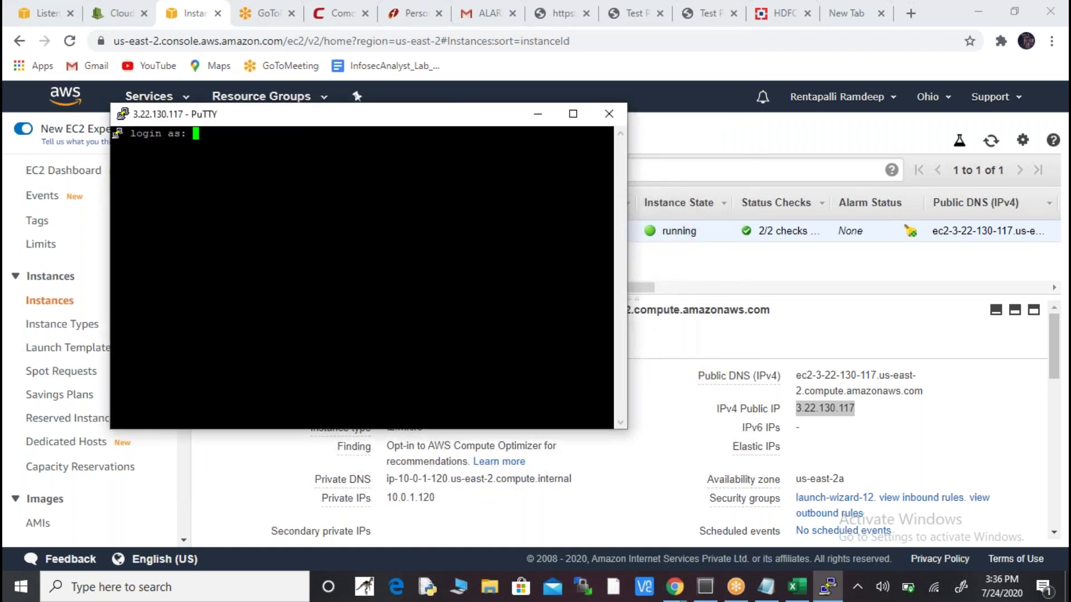
{"action": "type", "text": "ec2-user"}
{"action": "key", "text": "Return"}
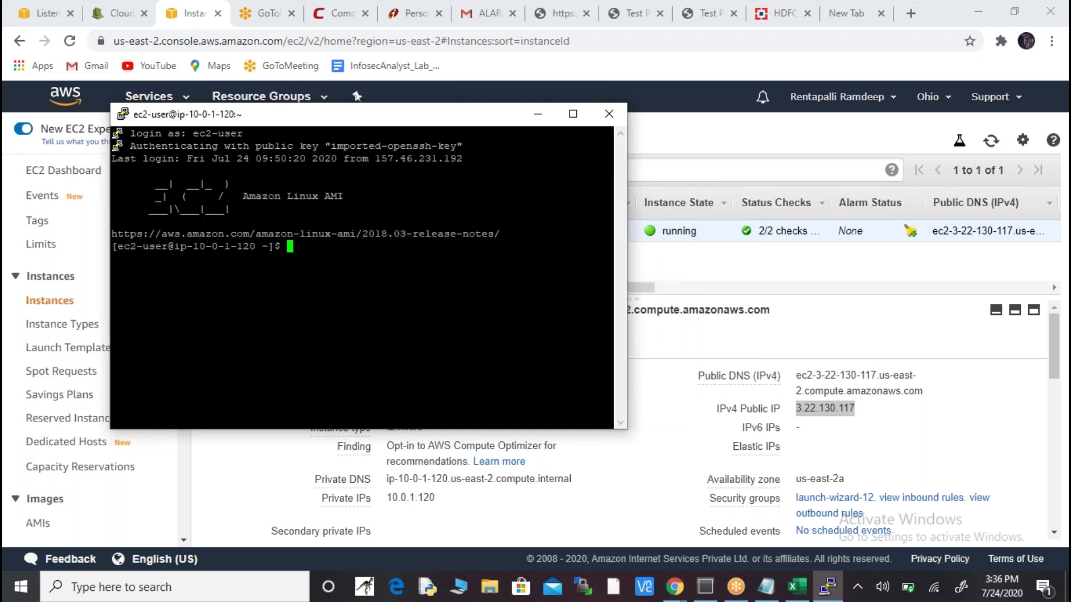
{"action": "type", "text": "sudo  su -"}
{"action": "key", "text": "Return"}
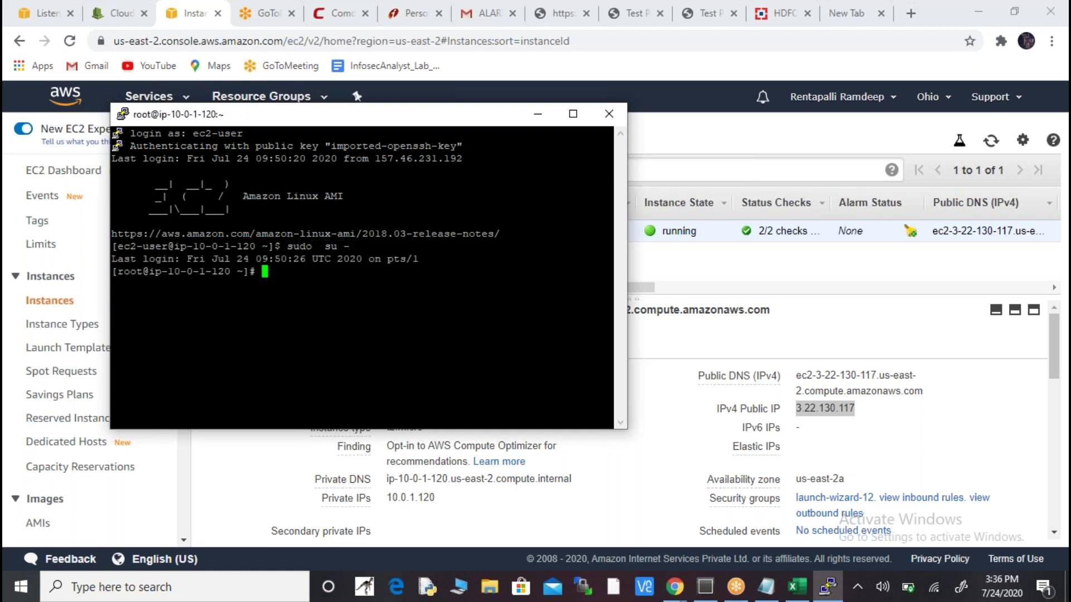
{"action": "left_click", "coordinate": [928, 441]}
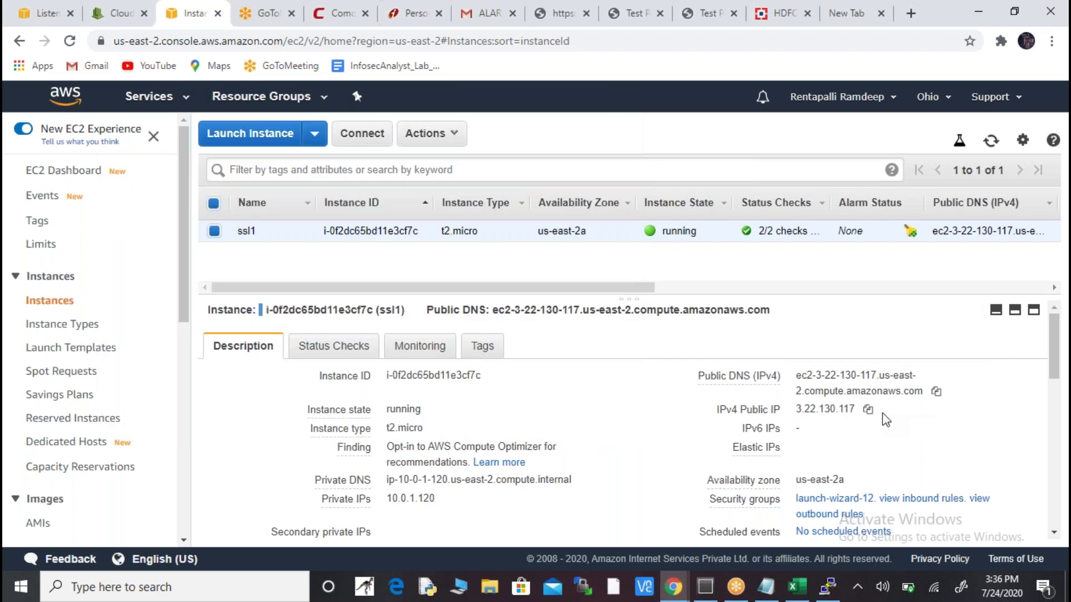
- Copy the public IP again and load 3.22.130.117 in a new incognito tab
{"action": "left_click", "coordinate": [868, 409]}
{"action": "key", "text": "alt+Tab"}
{"action": "key", "text": "alt+Tab"}
{"action": "key", "text": "alt+Tab"}
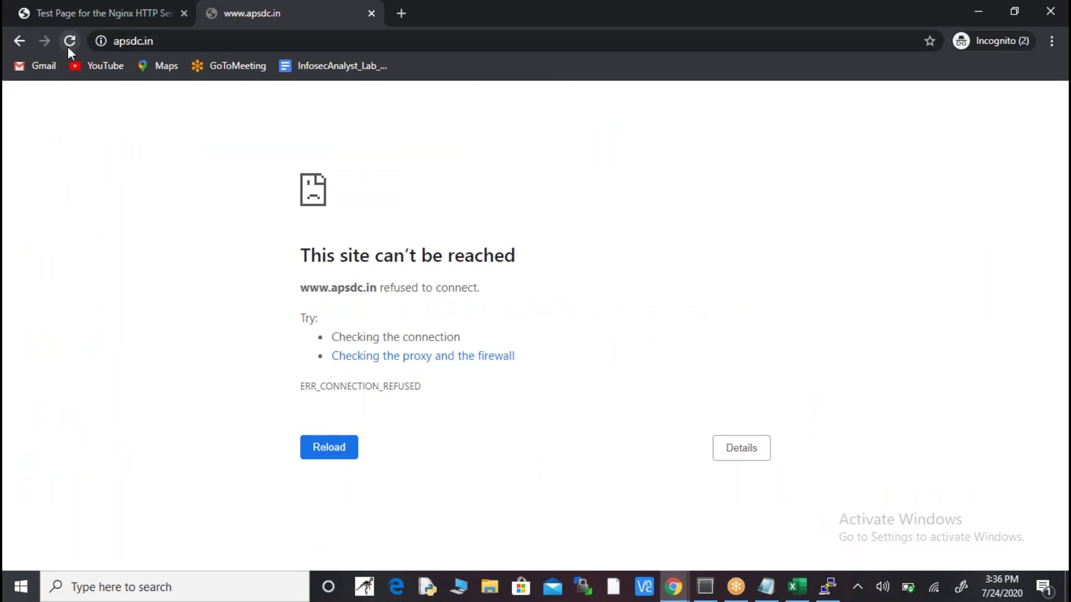
{"action": "left_click", "coordinate": [65, 42]}
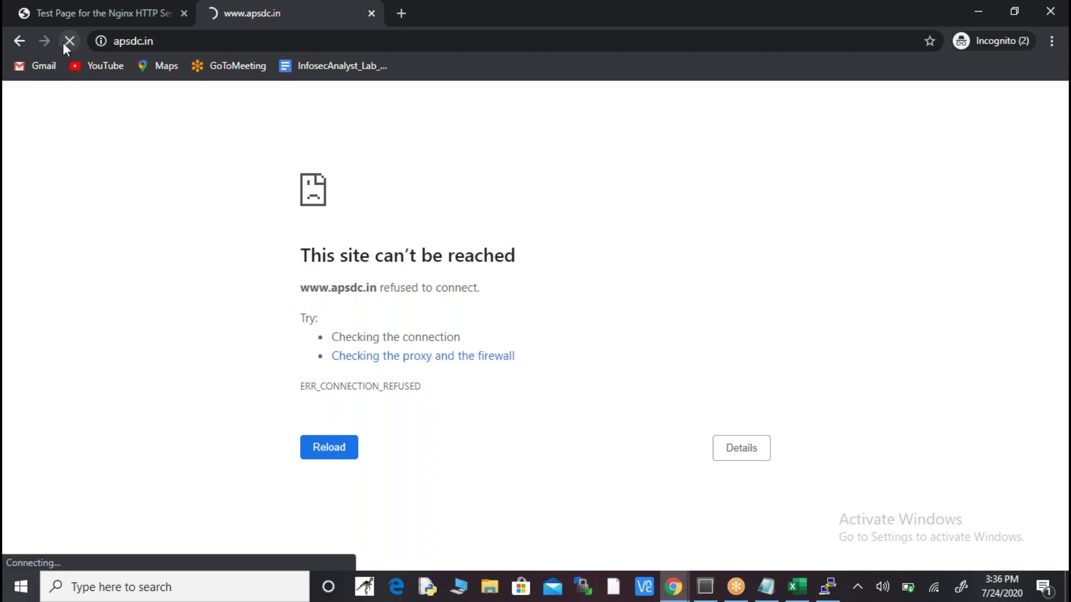
{"action": "left_click", "coordinate": [401, 13]}
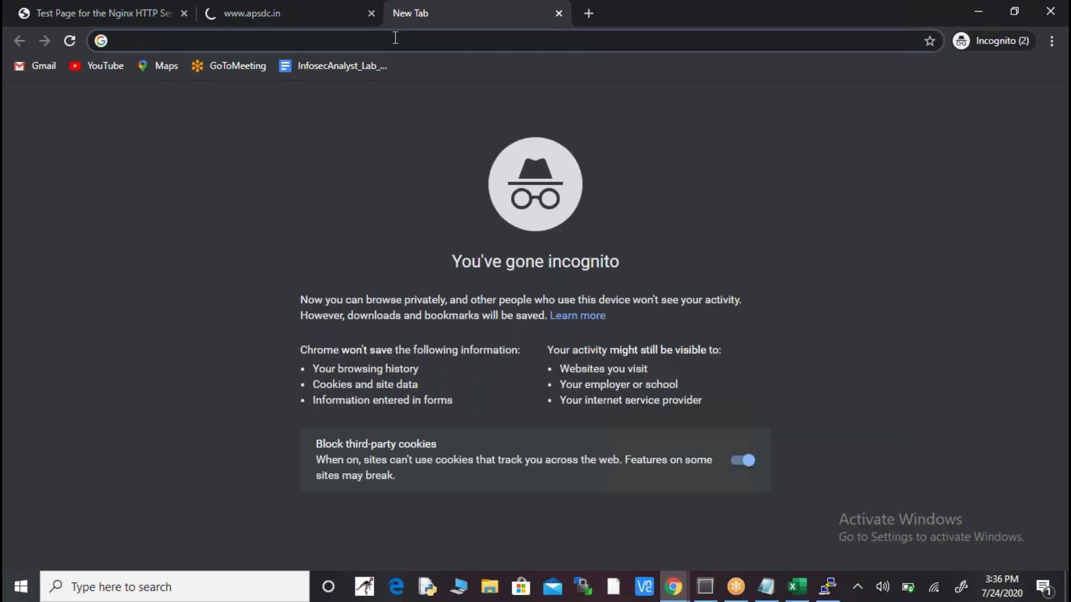
{"action": "type", "text": "3.22.130.117"}
{"action": "key", "text": "Return"}
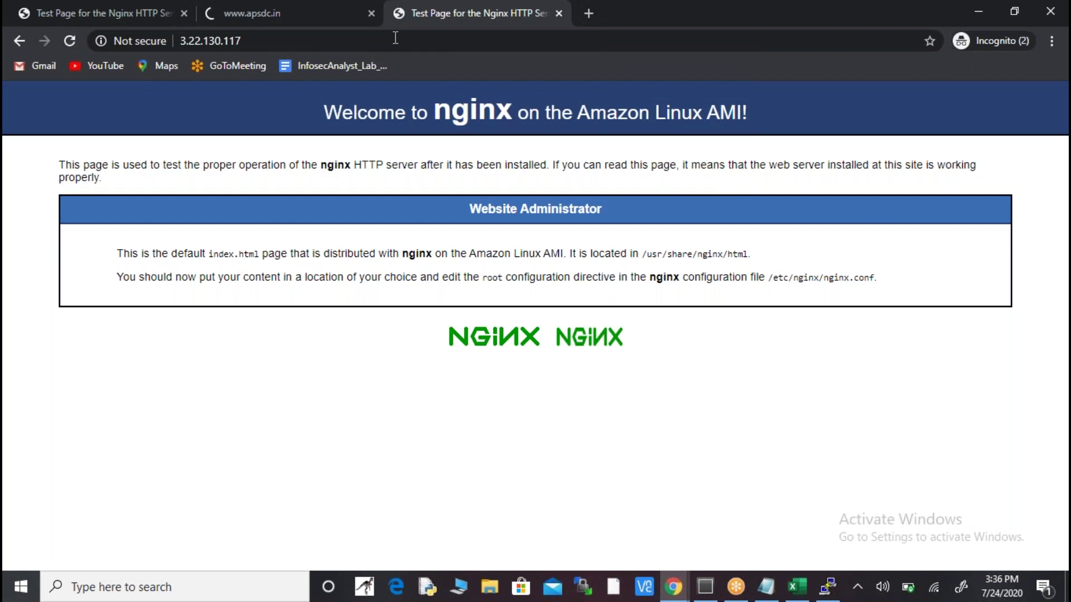
- Highlight the nginx welcome heading and the /usr/share/nginx/html document root path
{"action": "key", "text": "alt+Tab"}
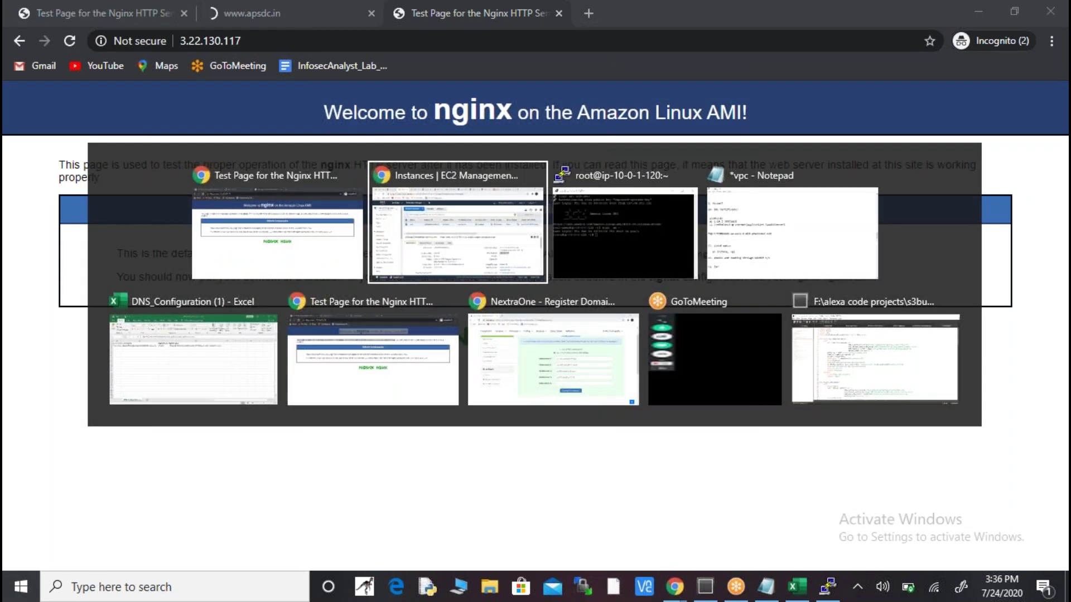
{"action": "key", "text": "alt+Tab"}
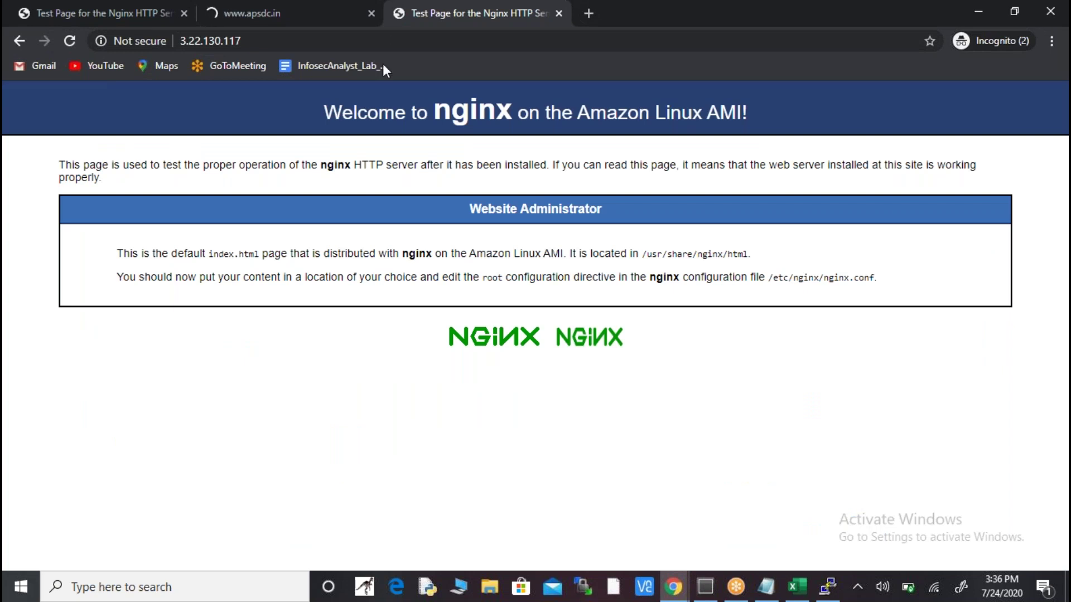
{"action": "left_click_drag", "start_coordinate": [327, 104], "coordinate": [766, 117]}
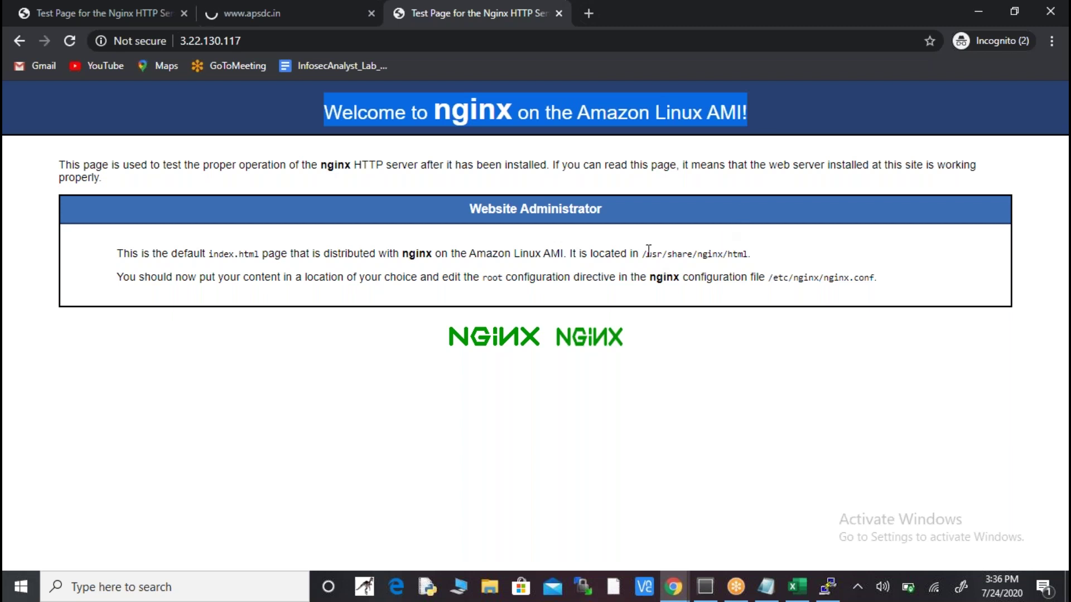
{"action": "left_click_drag", "start_coordinate": [645, 251], "coordinate": [750, 254]}
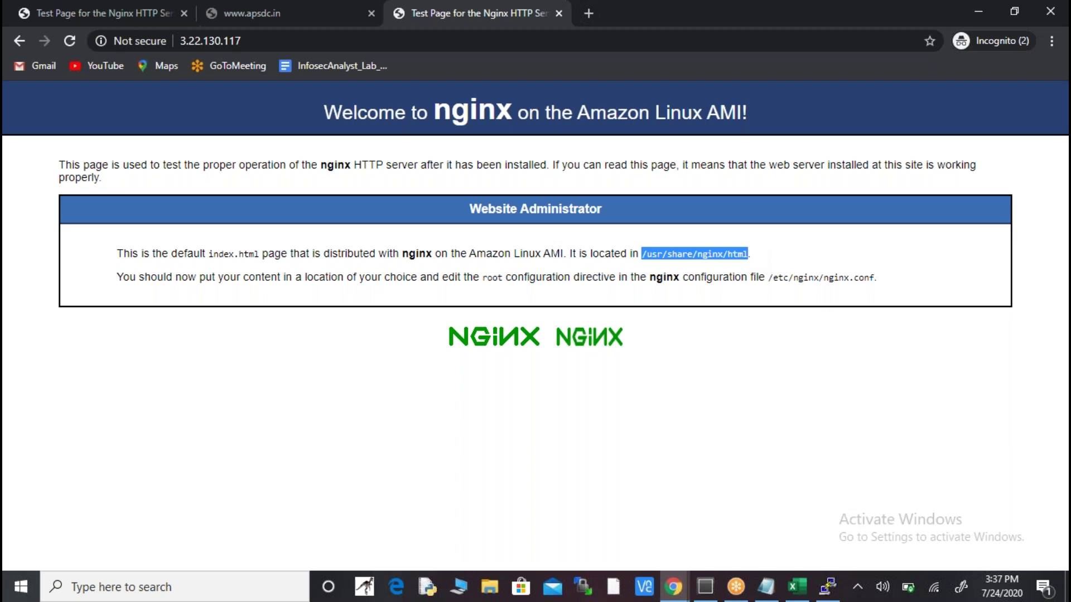
{"action": "key", "text": "alt+Tab"}
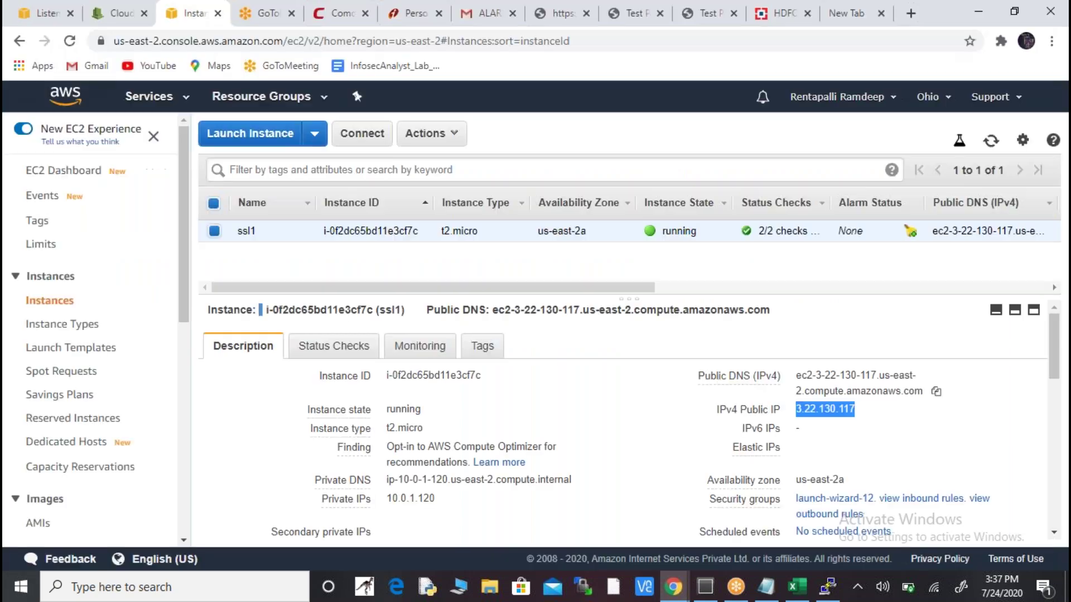
- In the root shell, change into /usr/share/nginx/html
{"action": "key", "text": "alt+Tab"}
{"action": "key", "text": "alt+Tab"}
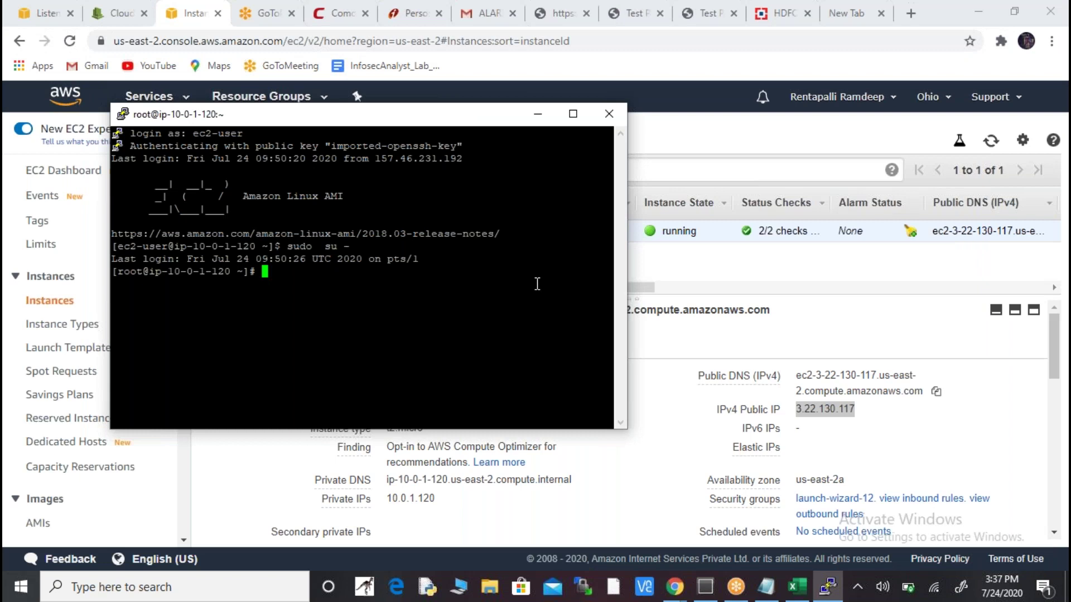
{"action": "type", "text": "cd /usr/share/ng"}
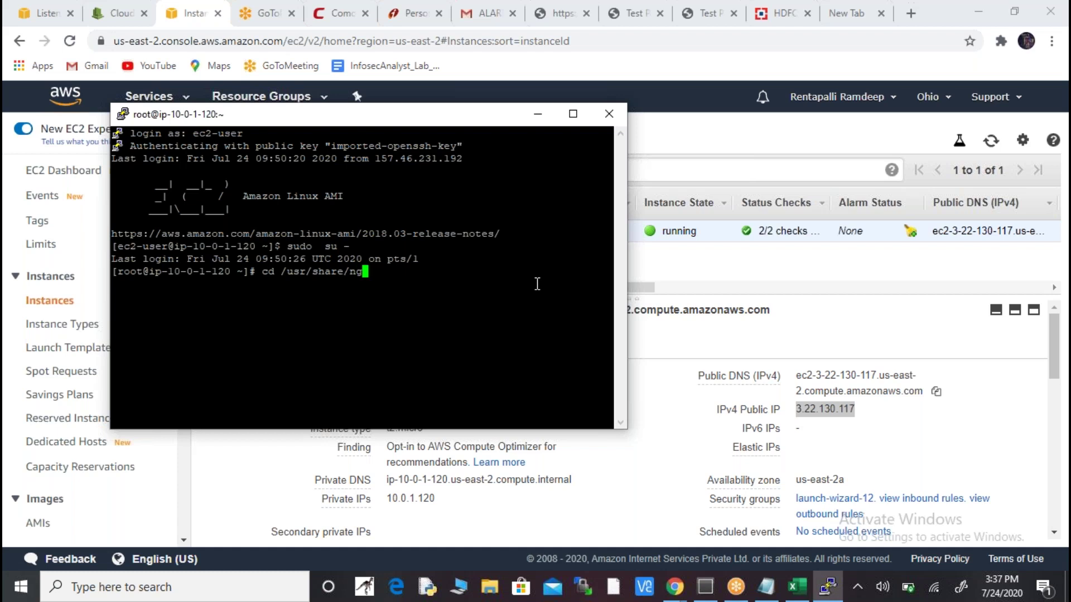
{"action": "type", "text": "inx/html/"}
{"action": "key", "text": "Return"}
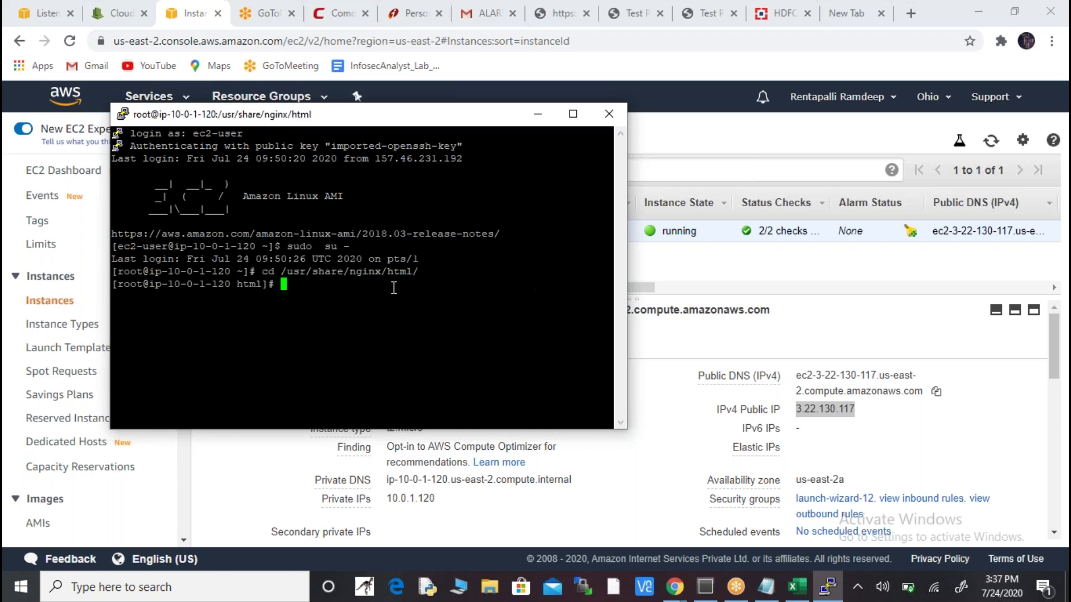
{"action": "left_click_drag", "start_coordinate": [240, 285], "coordinate": [260, 289]}
{"action": "left_click", "coordinate": [284, 289]}
- List the folder's files, show the long listing, and copy the 50x.html line
{"action": "type", "text": "ls"}
{"action": "key", "text": "Return"}
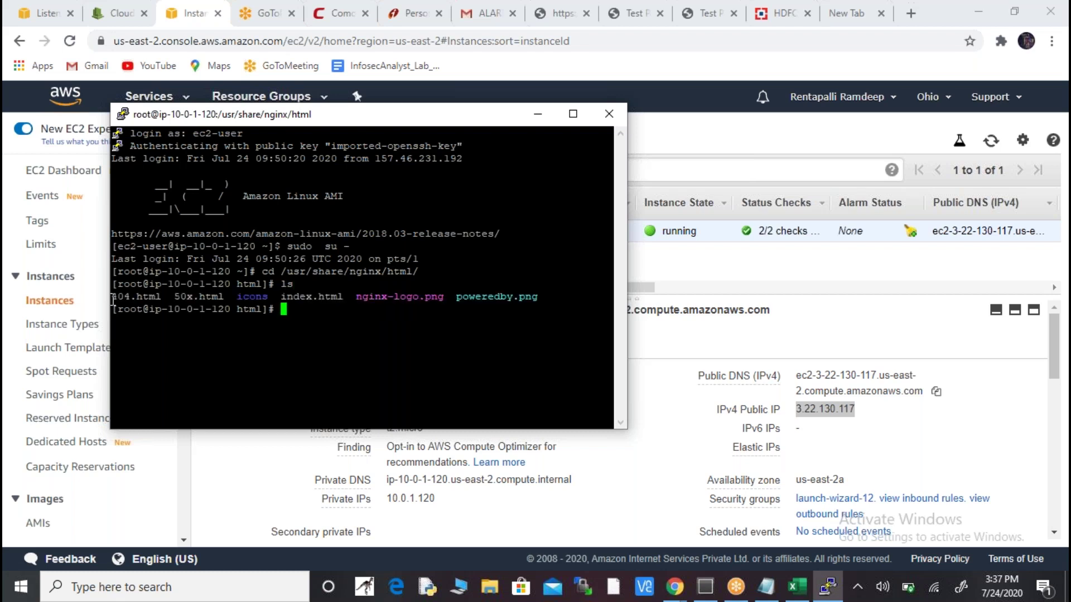
{"action": "left_click_drag", "start_coordinate": [114, 298], "coordinate": [158, 297]}
{"action": "left_click", "coordinate": [290, 314]}
{"action": "type", "text": "ls"}
{"action": "key", "text": "Return"}
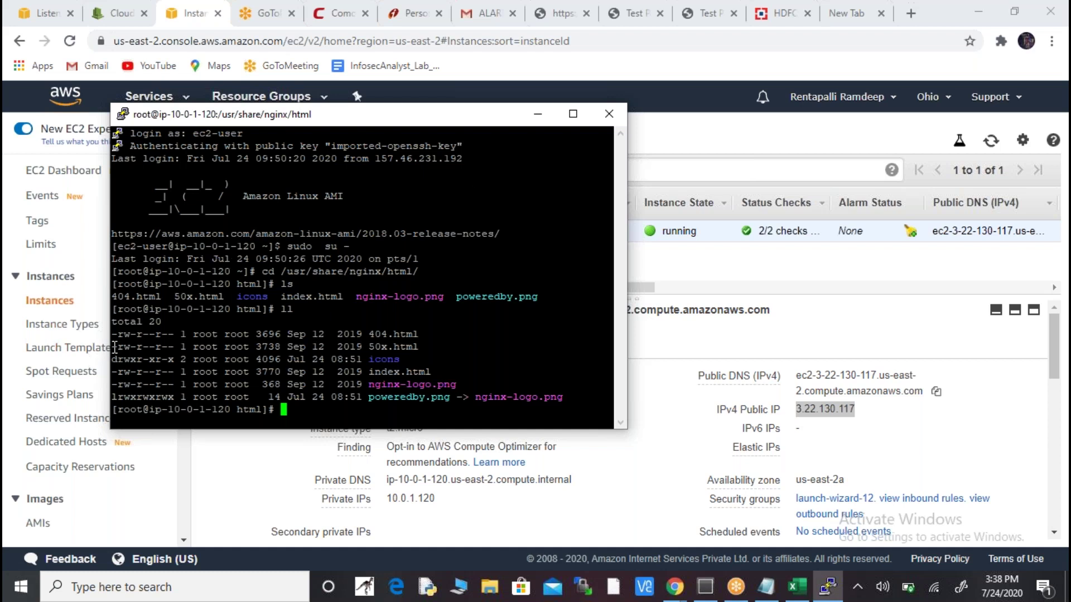
{"action": "left_click_drag", "start_coordinate": [115, 346], "coordinate": [419, 347]}
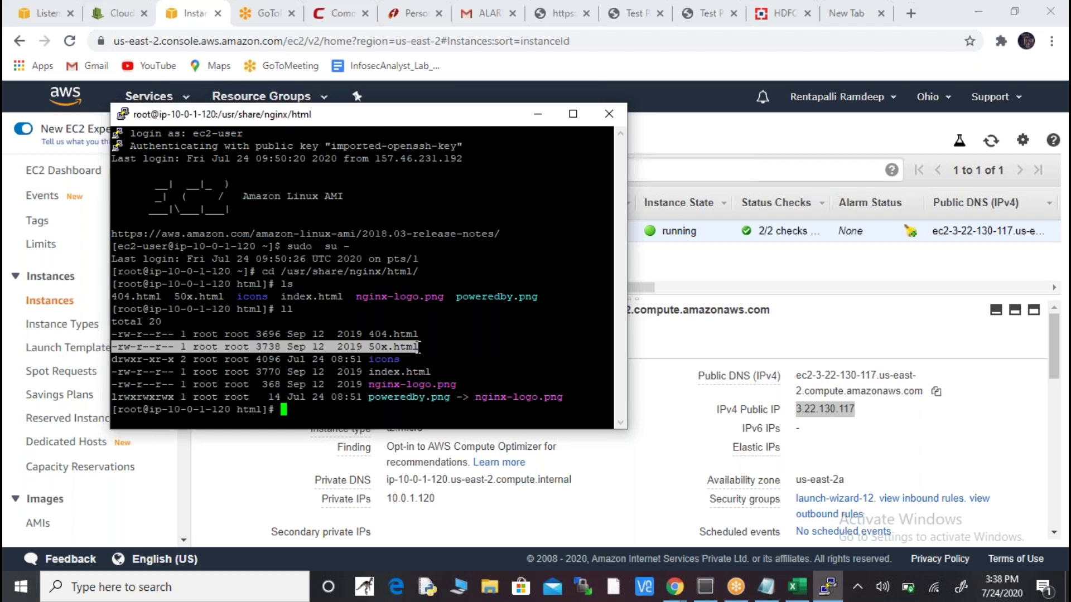
{"action": "key", "text": "alt+Tab"}
{"action": "key", "text": "alt+Tab"}
{"action": "key", "text": "alt+Tab"}
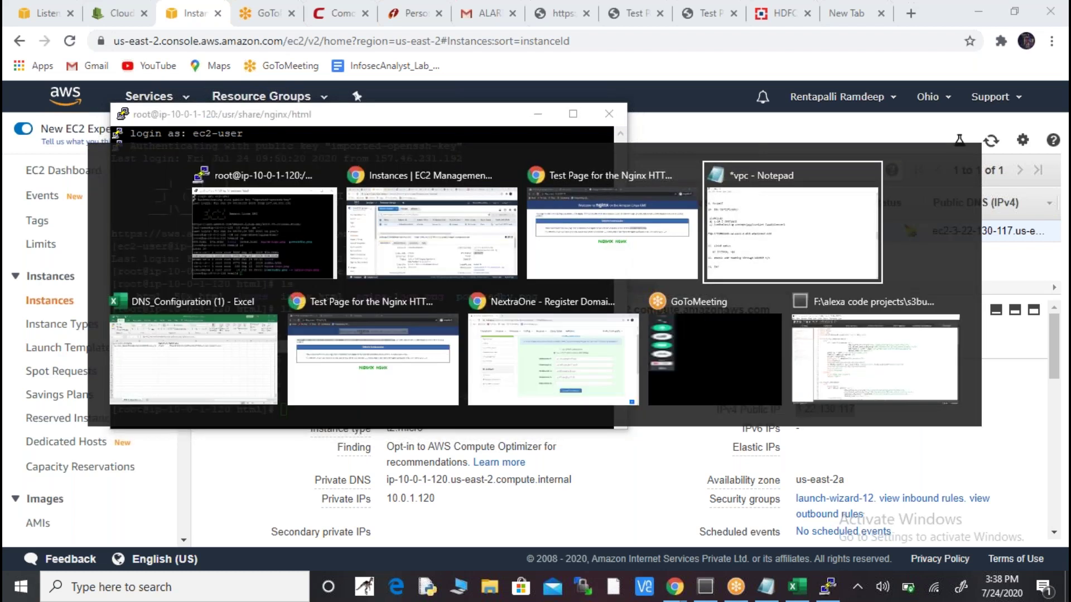
- Paste the 50x.html listing line below item 12 in the notes
{"action": "key", "text": "End"}
{"action": "key", "text": "Return"}
{"action": "key", "text": "Return"}
{"action": "key", "text": "Return"}
{"action": "key", "text": "Return"}
{"action": "key", "text": "Return"}
{"action": "key", "text": "Up"}
{"action": "key", "text": "Up"}
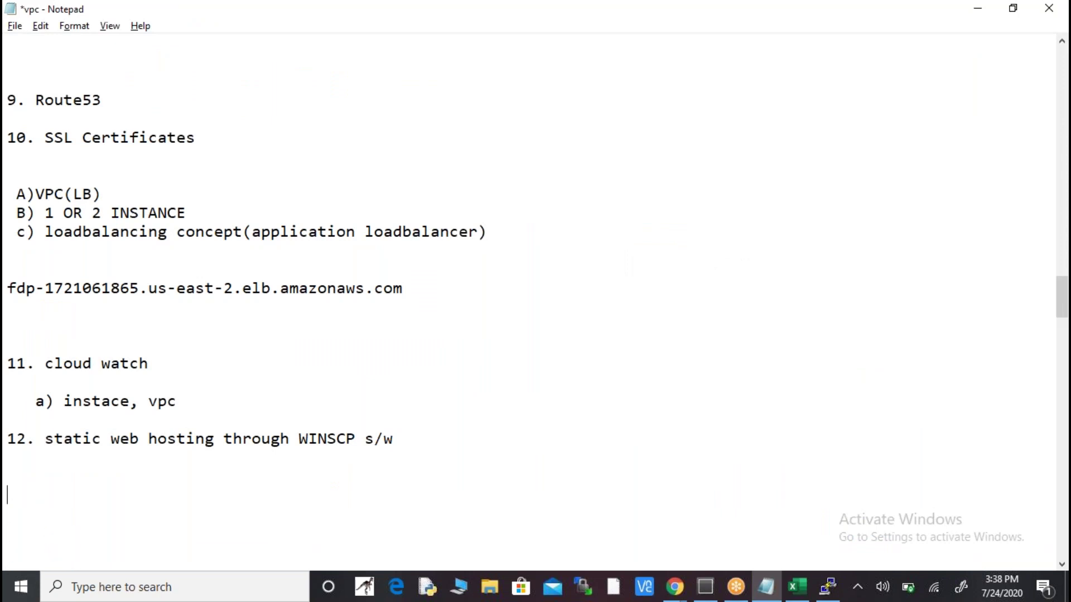
{"action": "type", "text": "-rw-r--r-- 1 root root 3738 Sep 12  2019 50x.html"}
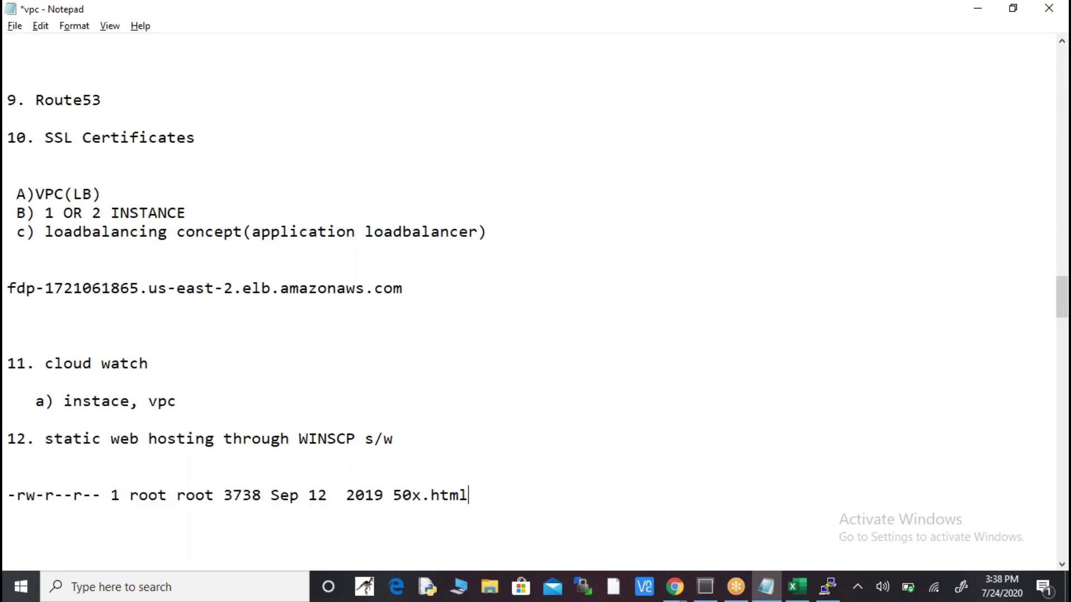
- Highlight each field of the 50x.html line: permissions, link count, owner, group, size 3738, date, name
{"action": "key", "text": "Left"}
{"action": "key", "text": "Left"}
{"action": "key", "text": "Left"}
{"action": "key", "text": "Left"}
{"action": "key", "text": "Left"}
{"action": "key", "text": "Left"}
{"action": "key", "text": "Left"}
{"action": "key", "text": "Left"}
{"action": "key", "text": "Left"}
{"action": "key", "text": "Left"}
{"action": "key", "text": "Left"}
{"action": "key", "text": "Left"}
{"action": "key", "text": "Left"}
{"action": "key", "text": "Left"}
{"action": "key", "text": "Left"}
{"action": "key", "text": "Left"}
{"action": "key", "text": "Left"}
{"action": "key", "text": "Left"}
{"action": "key", "text": "Left"}
{"action": "key", "text": "Left"}
{"action": "key", "text": "Left"}
{"action": "key", "text": "Left"}
{"action": "key", "text": "Left"}
{"action": "key", "text": "Left"}
{"action": "key", "text": "Left"}
{"action": "key", "text": "Left"}
{"action": "key", "text": "Left"}
{"action": "key", "text": "Left"}
{"action": "key", "text": "Left"}
{"action": "key", "text": "Left"}
{"action": "key", "text": "shift+Right"}
{"action": "key", "text": "shift+Right"}
{"action": "key", "text": "shift+Right"}
{"action": "key", "text": "shift+Right"}
{"action": "key", "text": "shift+Right"}
{"action": "key", "text": "shift+Right"}
{"action": "key", "text": "shift+Right"}
{"action": "key", "text": "shift+Right"}
{"action": "key", "text": "shift+Right"}
{"action": "key", "text": "shift+Right"}
{"action": "key", "text": "shift+Right"}
{"action": "key", "text": "shift+Left"}
{"action": "key", "text": "shift+Left"}
{"action": "key", "text": "shift+Left"}
{"action": "key", "text": "shift+Left"}
{"action": "key", "text": "shift+Right"}
{"action": "key", "text": "shift+Right"}
{"action": "key", "text": "shift+Right"}
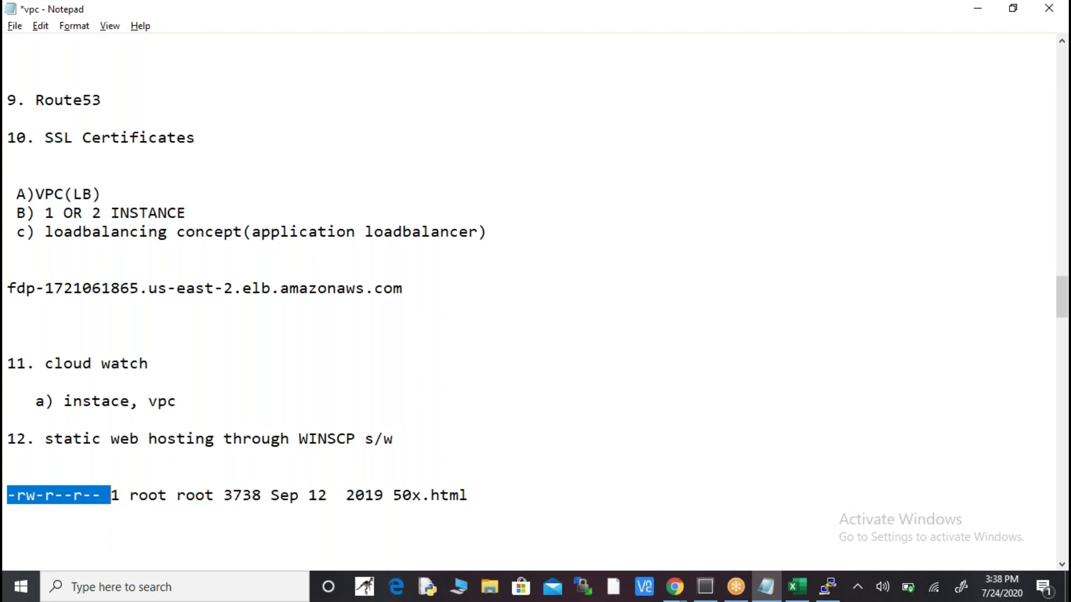
{"action": "key", "text": "Right"}
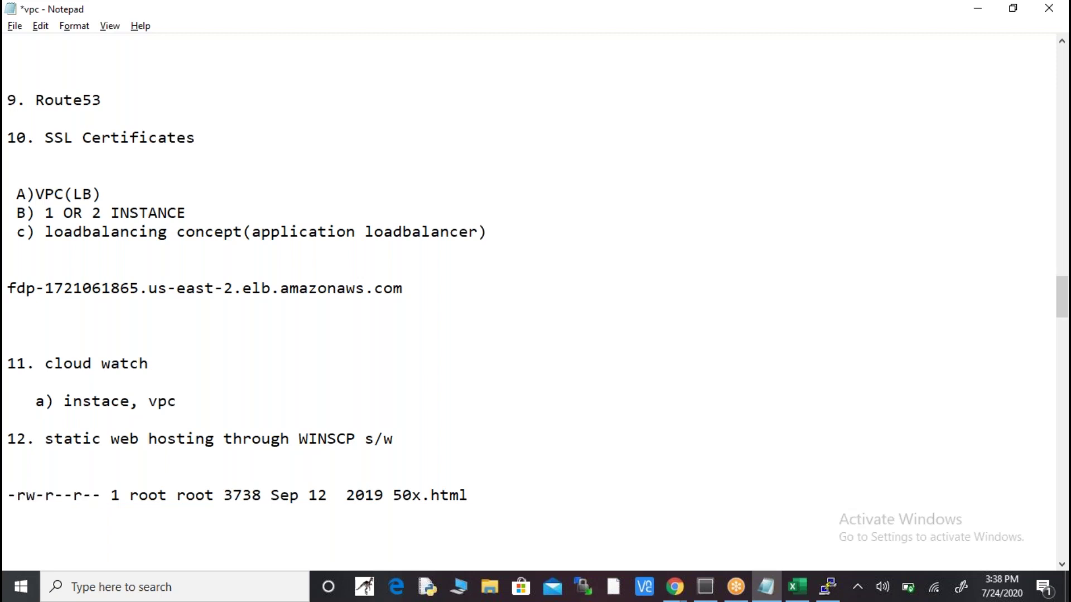
{"action": "key", "text": "shift+Right"}
{"action": "key", "text": "Right"}
{"action": "key", "text": "shift+Right"}
{"action": "key", "text": "shift+Right"}
{"action": "key", "text": "shift+Right"}
{"action": "key", "text": "shift+Right"}
{"action": "key", "text": "shift+Right"}
{"action": "key", "text": "shift+Right"}
{"action": "key", "text": "shift+Right"}
{"action": "key", "text": "shift+Right"}
{"action": "key", "text": "Right"}
{"action": "key", "text": "Right"}
{"action": "key", "text": "Right"}
{"action": "key", "text": "Left"}
{"action": "key", "text": "shift+Right"}
{"action": "key", "text": "shift+Right"}
{"action": "key", "text": "shift+Right"}
{"action": "key", "text": "shift+Right"}
{"action": "key", "text": "shift+Right"}
{"action": "key", "text": "Right"}
{"action": "key", "text": "shift+Right"}
{"action": "key", "text": "shift+Right"}
{"action": "key", "text": "shift+Right"}
{"action": "key", "text": "shift+Right"}
{"action": "key", "text": "shift+Right"}
{"action": "key", "text": "shift+Right"}
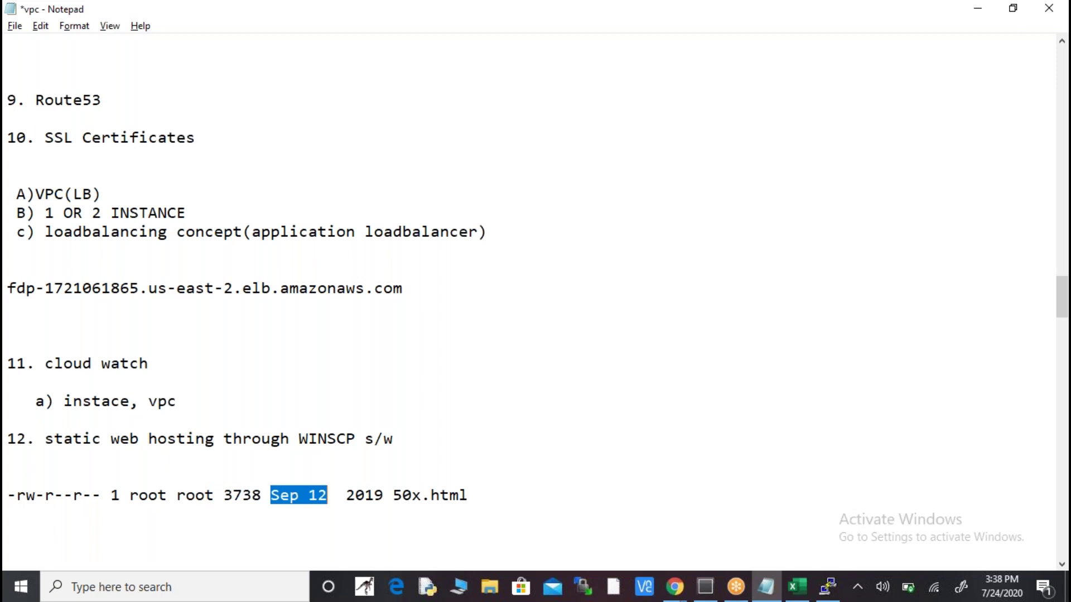
{"action": "key", "text": "shift+Right"}
{"action": "key", "text": "shift+Right"}
{"action": "key", "text": "shift+Right"}
{"action": "key", "text": "shift+Right"}
{"action": "key", "text": "shift+Right"}
{"action": "key", "text": "shift+Right"}
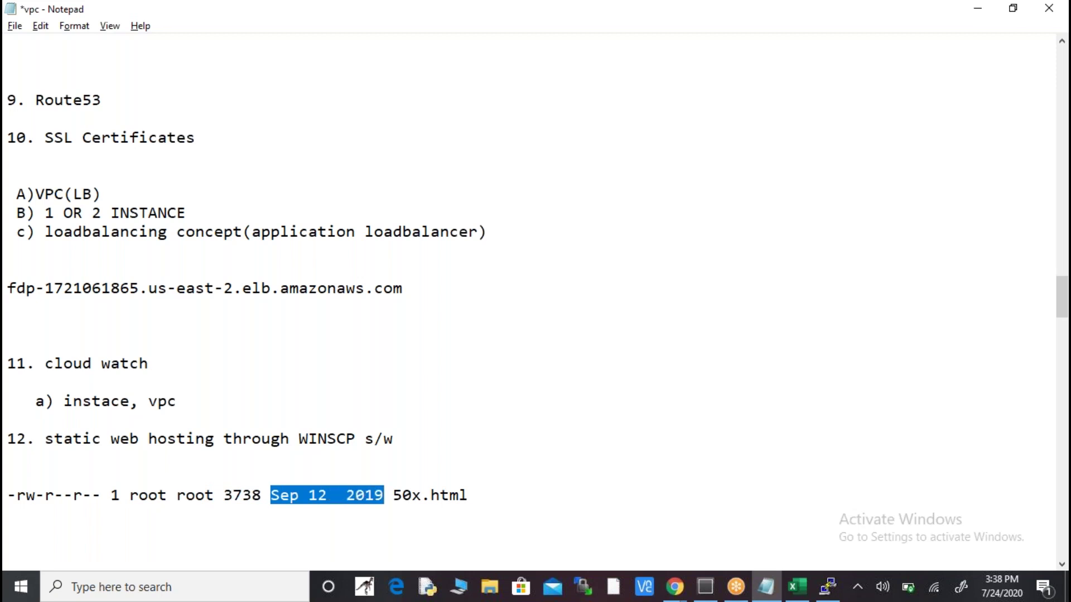
{"action": "key", "text": "Right"}
{"action": "key", "text": "Right"}
{"action": "key", "text": "Right"}
{"action": "key", "text": "Left"}
{"action": "key", "text": "Left"}
{"action": "key", "text": "Right"}
{"action": "key", "text": "shift+Right"}
{"action": "key", "text": "shift+Right"}
{"action": "key", "text": "shift+Right"}
{"action": "key", "text": "shift+Right"}
{"action": "key", "text": "shift+Right"}
{"action": "key", "text": "shift+Right"}
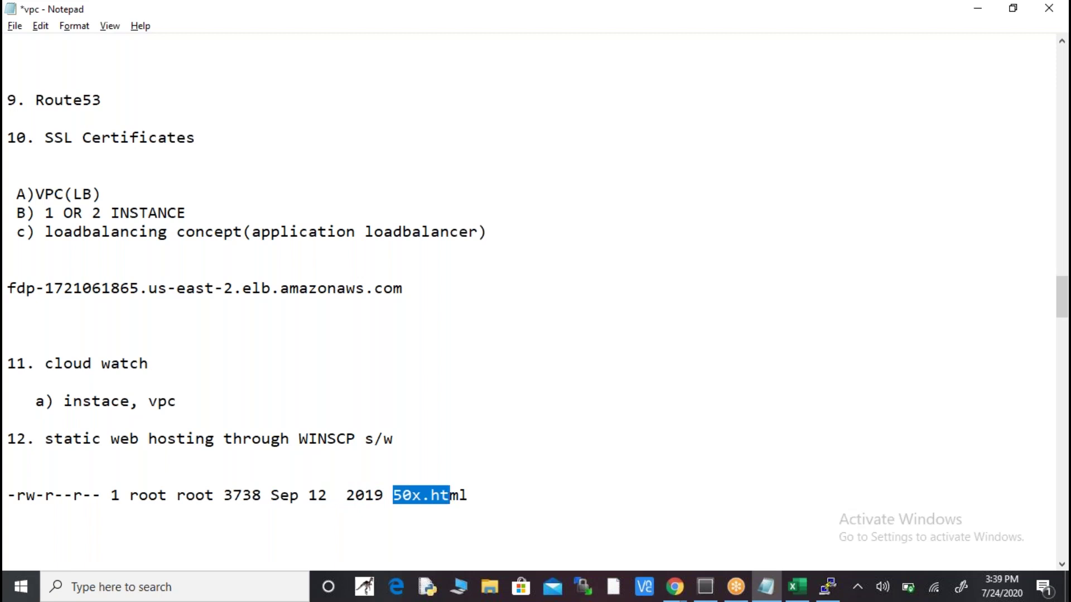
{"action": "key", "text": "Left"}
{"action": "key", "text": "ctrl+Left"}
{"action": "key", "text": "ctrl+Left"}
{"action": "key", "text": "ctrl+Left"}
{"action": "key", "text": "ctrl+Left"}
{"action": "key", "text": "ctrl+Left"}
{"action": "key", "text": "ctrl+Left"}
{"action": "key", "text": "ctrl+Left"}
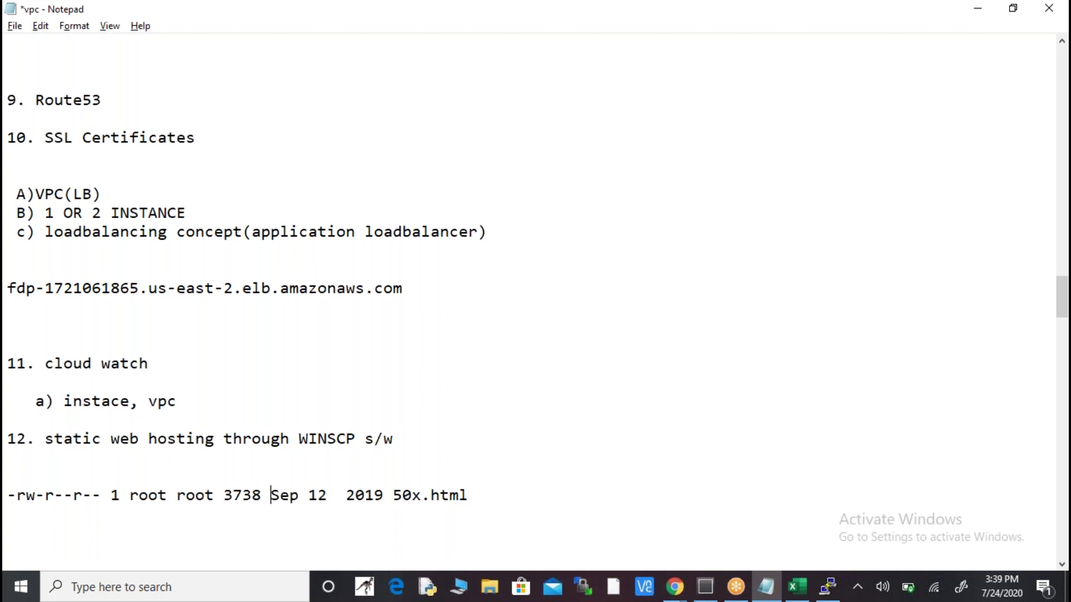
{"action": "key", "text": "ctrl+shift+Left"}
{"action": "key", "text": "ctrl+shift+Left"}
{"action": "key", "text": "ctrl+shift+Left"}
{"action": "key", "text": "ctrl+shift+Left"}
{"action": "key", "text": "ctrl+c"}
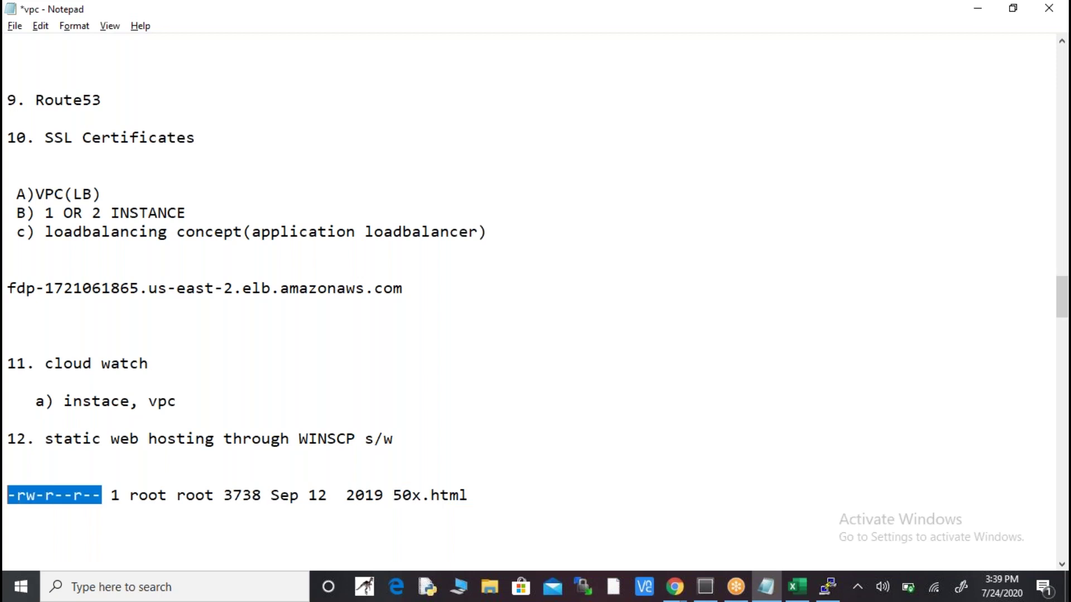
{"action": "key", "text": "ctrl+Right"}
{"action": "key", "text": "ctrl+Right"}
{"action": "key", "text": "ctrl+Right"}
{"action": "key", "text": "ctrl+Right"}
{"action": "key", "text": "ctrl+Right"}
{"action": "key", "text": "ctrl+Right"}
{"action": "key", "text": "ctrl+Right"}
{"action": "key", "text": "ctrl+Right"}
{"action": "key", "text": "ctrl+Right"}
{"action": "key", "text": "ctrl+Right"}
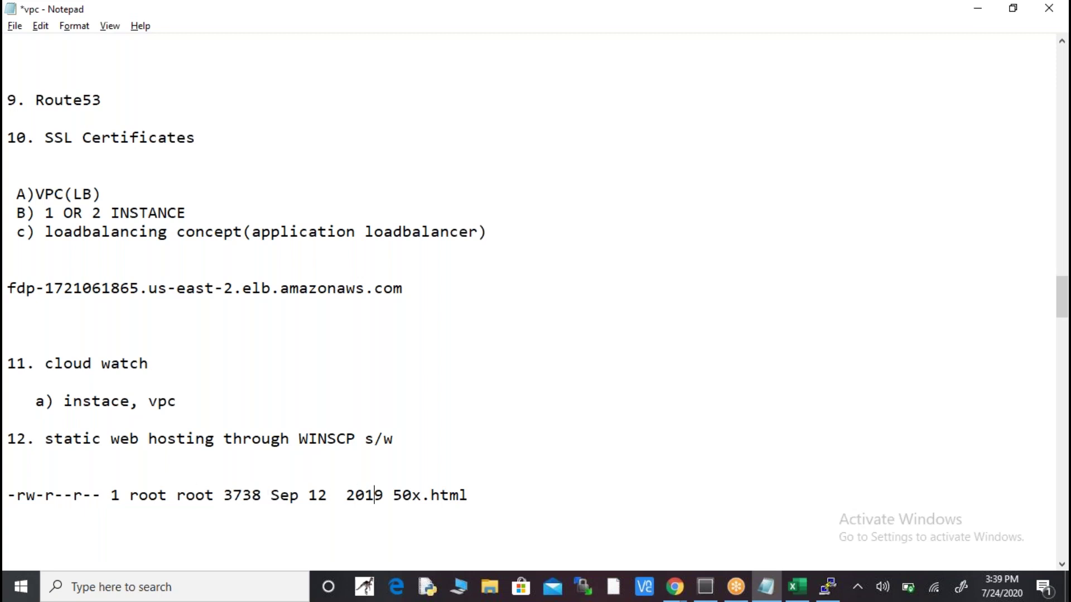
- Paste -rw-r--r-- on its own line and space it into -, rw-, r--, r-- groups
{"action": "key", "text": "Return"}
{"action": "key", "text": "Return"}
{"action": "key", "text": "Return"}
{"action": "key", "text": "Return"}
{"action": "key", "text": "Return"}
{"action": "key", "text": "Return"}
{"action": "key", "text": "Return"}
{"action": "key", "text": "Return"}
{"action": "key", "text": "Return"}
{"action": "key", "text": "Return"}
{"action": "key", "text": "Return"}
{"action": "key", "text": "Return"}
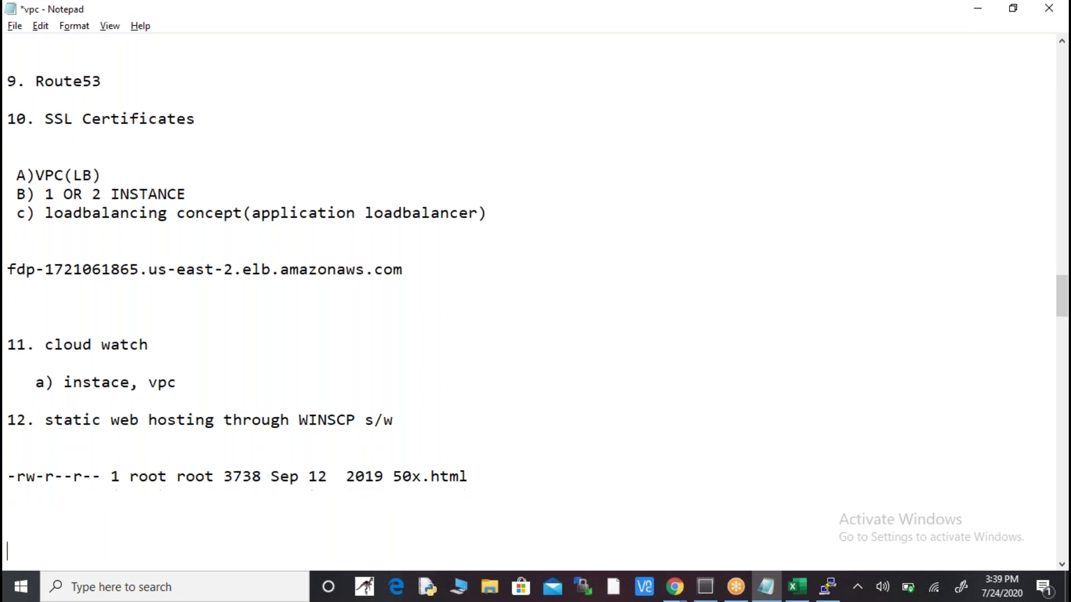
{"action": "key", "text": "Up"}
{"action": "key", "text": "Up"}
{"action": "key", "text": "Up"}
{"action": "key", "text": "Up"}
{"action": "key", "text": "Up"}
{"action": "key", "text": "Up"}
{"action": "key", "text": "Up"}
{"action": "key", "text": "Up"}
{"action": "key", "text": "Up"}
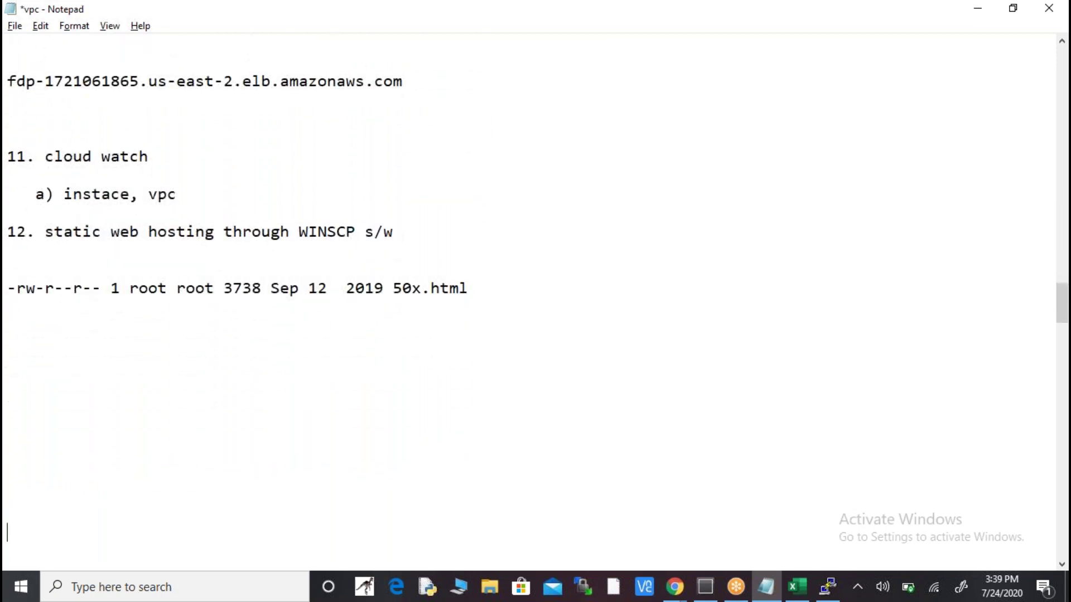
{"action": "key", "text": "ctrl+v"}
{"action": "key", "text": "Left"}
{"action": "key", "text": "Left"}
{"action": "key", "text": "Left"}
{"action": "key", "text": "Left"}
{"action": "key", "text": "Left"}
{"action": "key", "text": "Left"}
{"action": "key", "text": "Left"}
{"action": "key", "text": "Left"}
{"action": "key", "text": "Left"}
{"action": "key", "text": "Right"}
{"action": "key", "text": "Right"}
{"action": "key", "text": "Right"}
{"action": "key", "text": "Right"}
{"action": "key", "text": "Right"}
{"action": "key", "text": "Right"}
{"action": "key", "text": "Right"}
{"action": "key", "text": "Right"}
{"action": "key", "text": "Right"}
{"action": "key", "text": "Left"}
{"action": "key", "text": "Left"}
{"action": "key", "text": "Left"}
{"action": "key", "text": "Left"}
{"action": "key", "text": "Left"}
{"action": "key", "text": "Left"}
{"action": "key", "text": "Left"}
{"action": "key", "text": "Left"}
{"action": "key", "text": "Left"}
{"action": "key", "text": "Left"}
{"action": "key", "text": "Left"}
{"action": "key", "text": "Left"}
{"action": "key", "text": "Left"}
{"action": "key", "text": "Left"}
{"action": "key", "text": "Left"}
{"action": "key", "text": "Left"}
{"action": "key", "text": "Left"}
{"action": "key", "text": "Left"}
{"action": "key", "text": "Left"}
{"action": "key", "text": "Left"}
{"action": "key", "text": "Left"}
- Type D and L beneath the permission groups and point out the 50x.html name
{"action": "key", "text": "Down"}
{"action": "type", "text": "d"}
{"action": "key", "text": "BackSpace"}
{"action": "type", "text": "D "}
{"action": "type", "text": "L"}
{"action": "key", "text": "Up"}
{"action": "key", "text": "Up"}
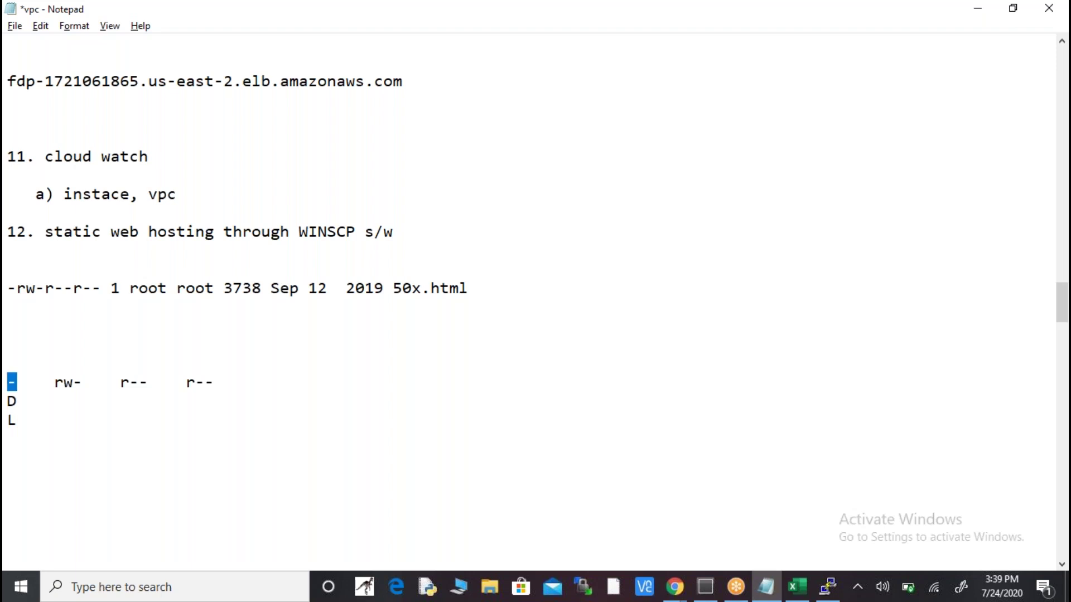
{"action": "left_click_drag", "start_coordinate": [393, 287], "coordinate": [463, 289]}
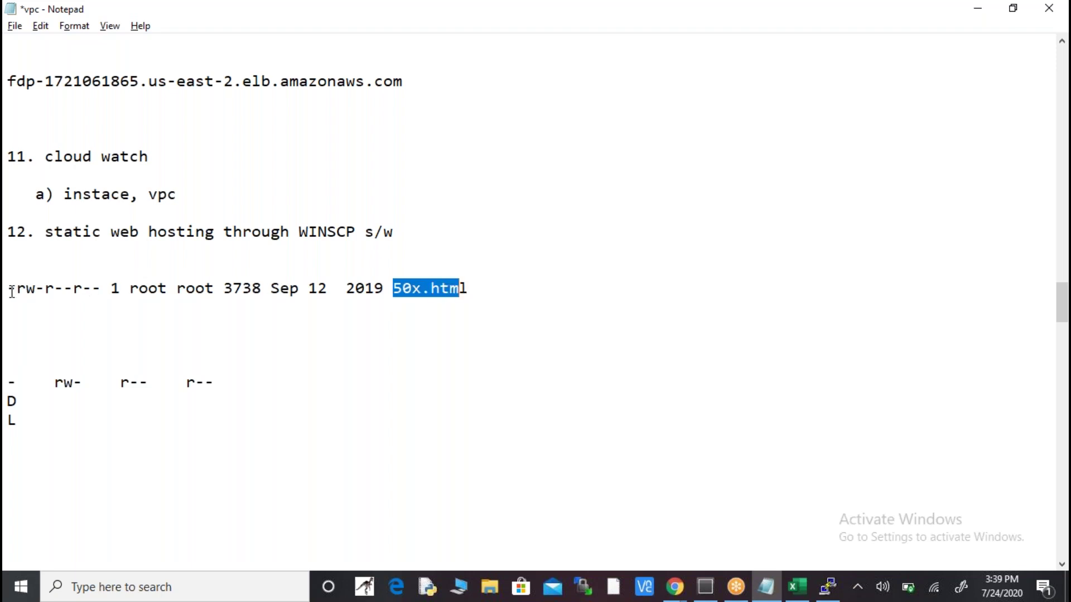
{"action": "key", "text": "alt+Tab"}
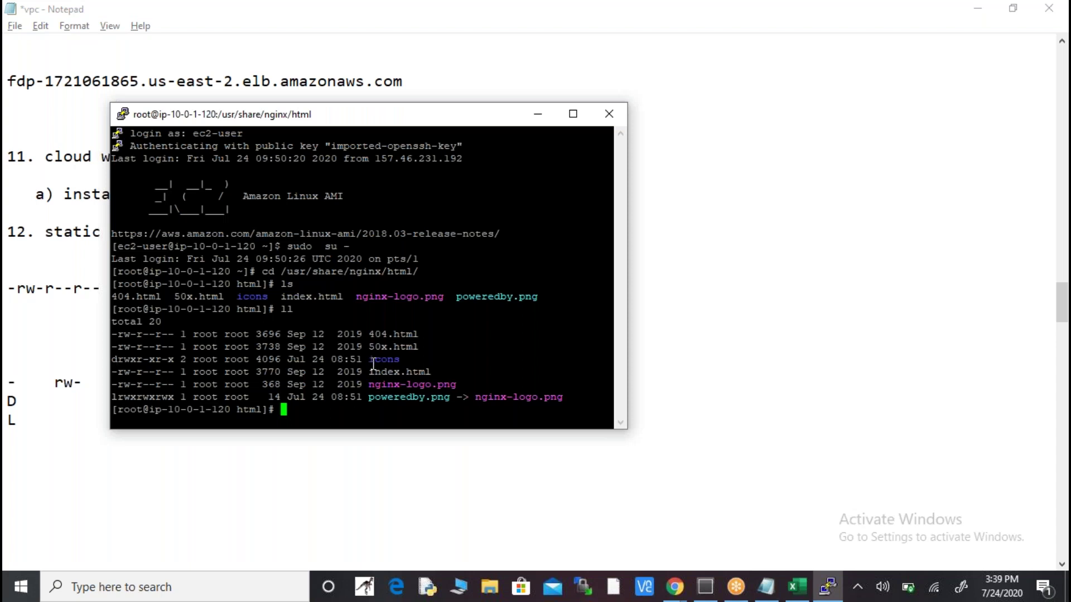
- Paste the icons directory listing line above the 50x.html line, setting its leading d apart
{"action": "left_click_drag", "start_coordinate": [112, 360], "coordinate": [400, 363]}
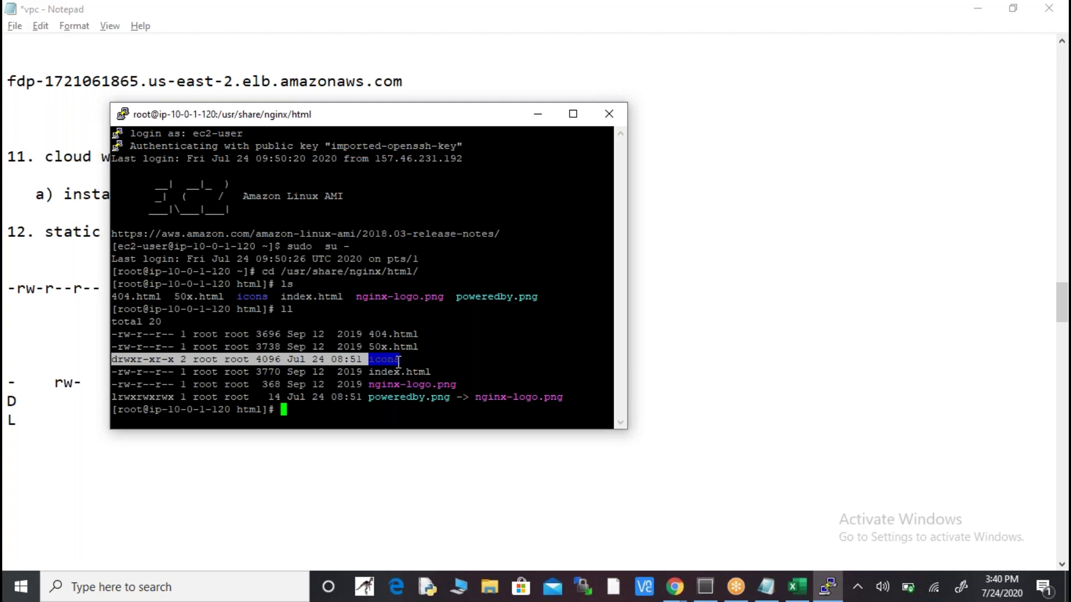
{"action": "key", "text": "alt+Tab"}
{"action": "left_click", "coordinate": [429, 234]}
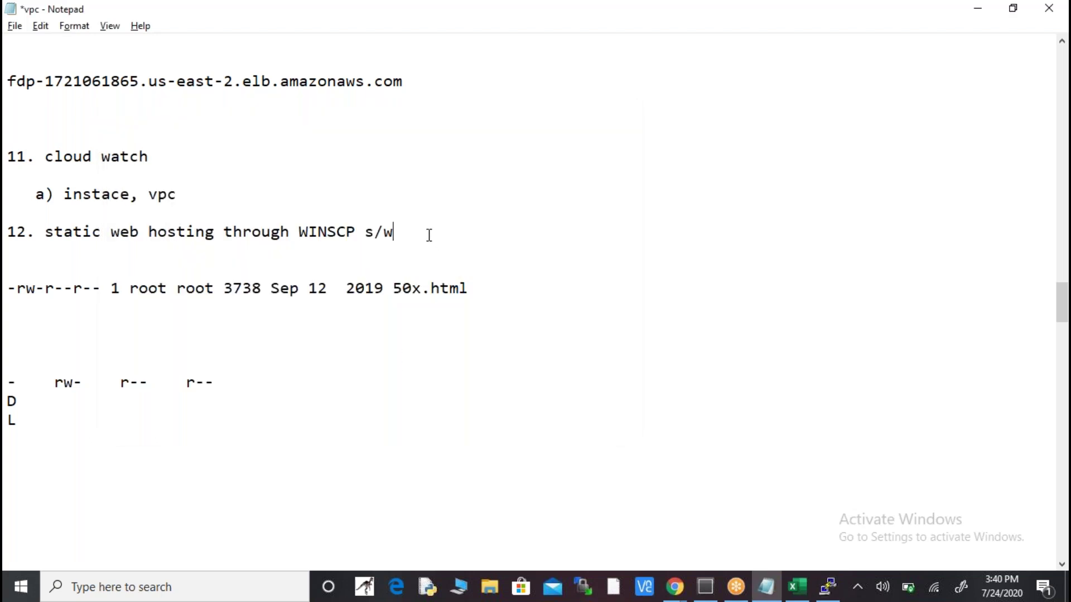
{"action": "key", "text": "Return"}
{"action": "key", "text": "Return"}
{"action": "key", "text": "Return"}
{"action": "type", "text": "drwxr-xr-x 2 root root 4096 Jul 24 08:51 icons"}
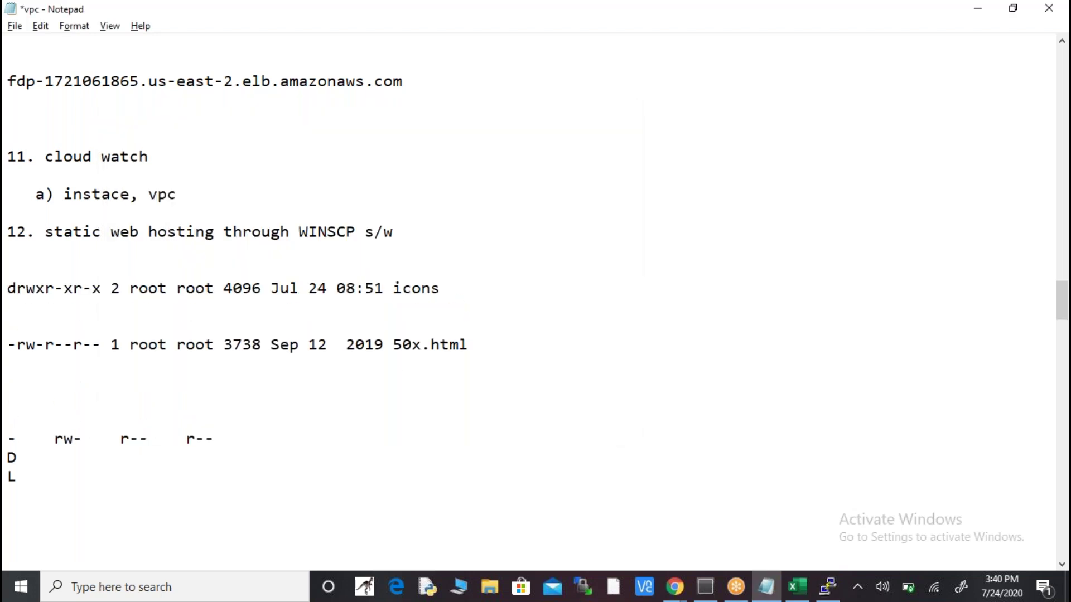
{"action": "key", "text": "Left"}
{"action": "key", "text": "Left"}
{"action": "key", "text": "Left"}
{"action": "key", "text": "Left"}
{"action": "key", "text": "Left"}
{"action": "key", "text": "Left"}
{"action": "key", "text": "Left"}
{"action": "key", "text": "Left"}
{"action": "key", "text": "Left"}
{"action": "key", "text": "Left"}
{"action": "key", "text": "Left"}
{"action": "key", "text": "Left"}
{"action": "key", "text": "Left"}
{"action": "key", "text": "Left"}
{"action": "key", "text": "Left"}
{"action": "key", "text": "Left"}
{"action": "key", "text": "Left"}
{"action": "key", "text": "Left"}
{"action": "key", "text": "Left"}
{"action": "key", "text": "Left"}
{"action": "key", "text": "Right"}
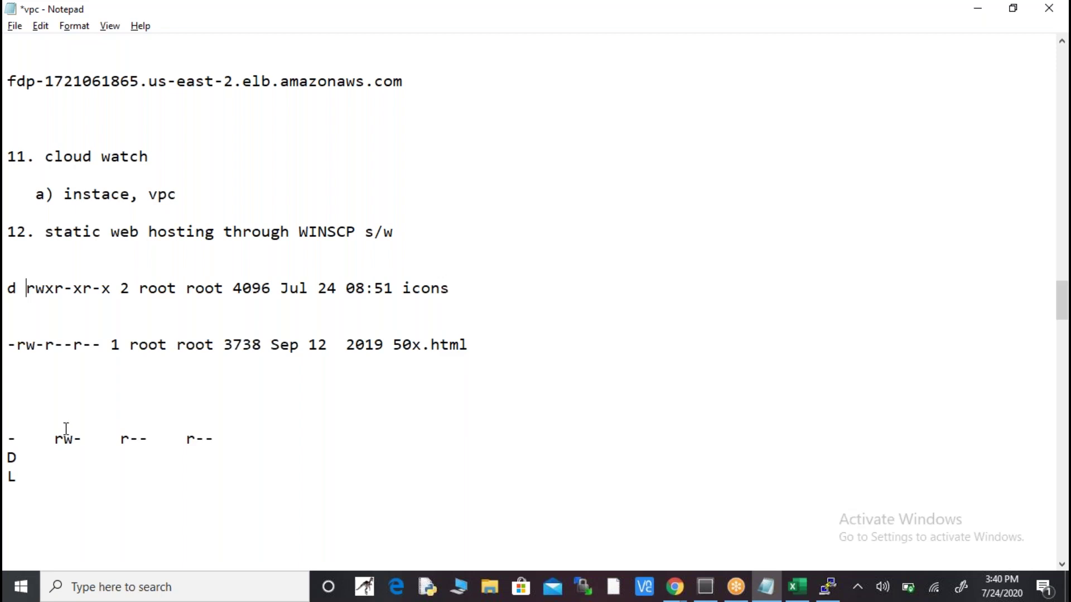
{"action": "left_click", "coordinate": [18, 413]}
- Type the headings O, GO and U above the rw-, r-- and r-- groups
{"action": "type", "text": "o      GO      U"}
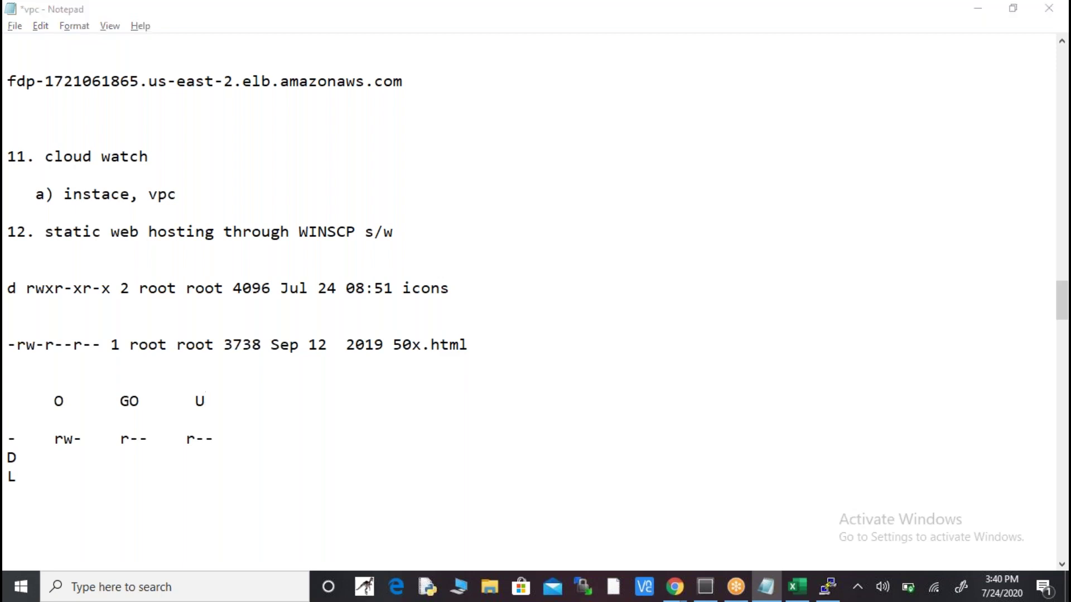
{"action": "key", "text": "alt+Tab"}
{"action": "key", "text": "alt+Tab"}
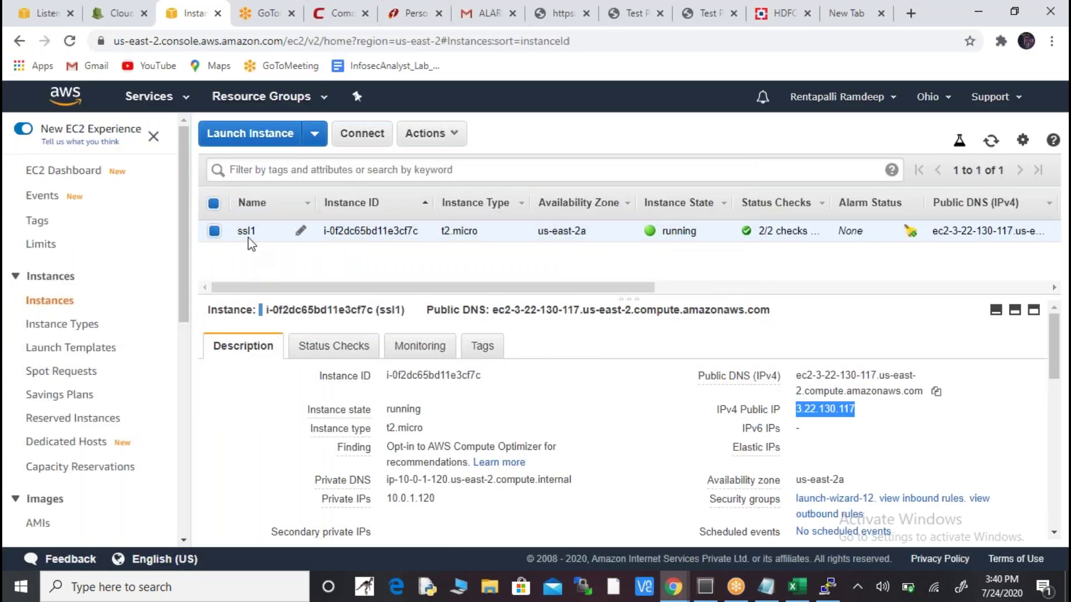
{"action": "key", "text": "alt+Tab"}
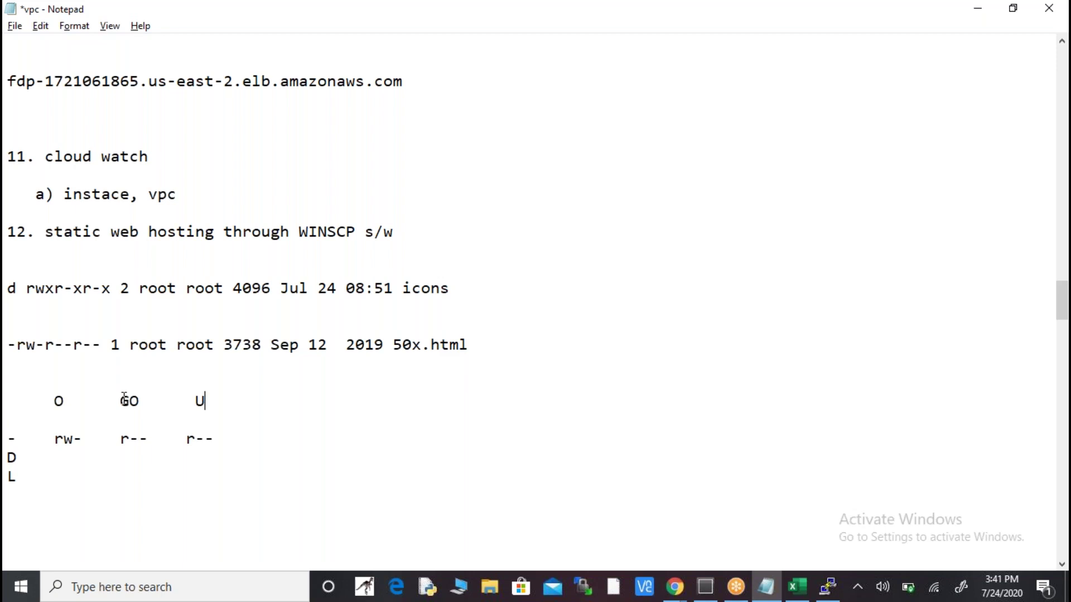
{"action": "key", "text": "alt+Tab"}
{"action": "key", "text": "alt+Tab"}
{"action": "key", "text": "Down"}
{"action": "key", "text": "Down"}
{"action": "key", "text": "Down"}
{"action": "key", "text": "Down"}
{"action": "key", "text": "Down"}
{"action": "key", "text": "Down"}
{"action": "key", "text": "Down"}
{"action": "key", "text": "Down"}
{"action": "key", "text": "Down"}
{"action": "key", "text": "Down"}
{"action": "key", "text": "Down"}
{"action": "key", "text": "Down"}
- Write the key R-4, W-2, X-1 near the bottom and enter 6 and 4 on the D line
{"action": "key", "text": "Up"}
{"action": "key", "text": "Up"}
{"action": "key", "text": "Up"}
{"action": "key", "text": "Up"}
{"action": "key", "text": "Up"}
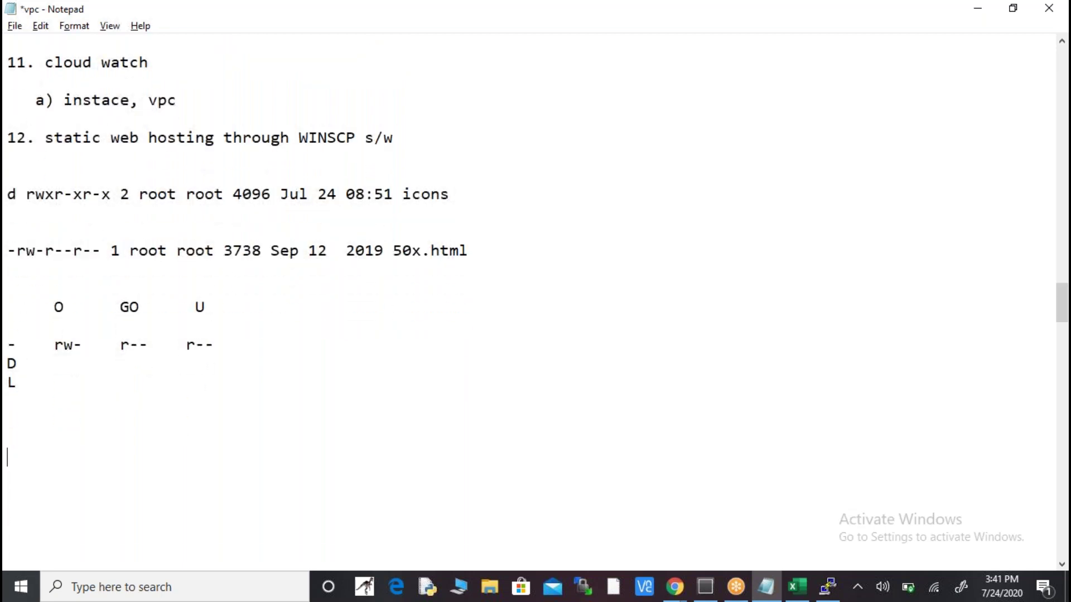
{"action": "type", "text": "R"}
{"action": "key", "text": "Return"}
{"action": "type", "text": "W"}
{"action": "key", "text": "Return"}
{"action": "type", "text": "X"}
{"action": "left_click", "coordinate": [16, 457]}
{"action": "type", "text": "-4"}
{"action": "left_click", "coordinate": [17, 477]}
{"action": "type", "text": "-"}
{"action": "type", "text": "2 X"}
{"action": "type", "text": "-"}
{"action": "type", "text": "1"}
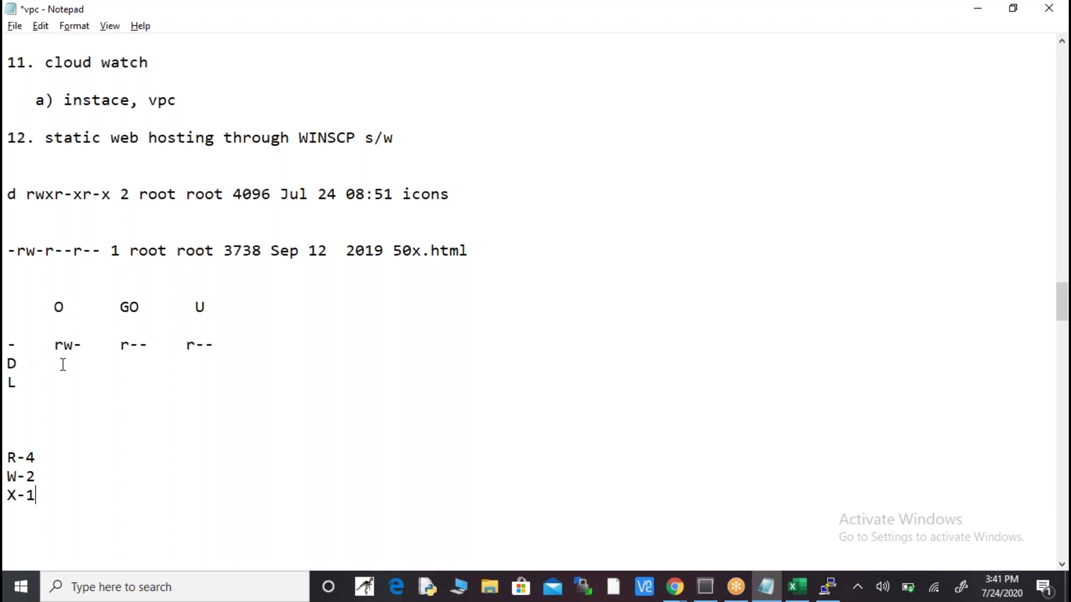
{"action": "left_click", "coordinate": [32, 364]}
{"action": "type", "text": "6     4"}
- Close up the digits on the D line so it reads 644
{"action": "type", "text": "4"}
{"action": "key", "text": "Left"}
{"action": "key", "text": "Left"}
{"action": "key", "text": "Left"}
{"action": "key", "text": "Left"}
{"action": "key", "text": "Left"}
{"action": "key", "text": "Left"}
{"action": "key", "text": "Left"}
{"action": "key", "text": "Left"}
{"action": "key", "text": "Left"}
{"action": "key", "text": "Left"}
{"action": "key", "text": "Left"}
{"action": "key", "text": "Right"}
{"action": "key", "text": "Right"}
{"action": "key", "text": "Right"}
{"action": "key", "text": "BackSpace"}
{"action": "key", "text": "BackSpace"}
{"action": "key", "text": "BackSpace"}
{"action": "key", "text": "BackSpace"}
{"action": "key", "text": "BackSpace"}
{"action": "key", "text": "Right"}
{"action": "key", "text": "Right"}
{"action": "key", "text": "Right"}
{"action": "key", "text": "Right"}
{"action": "key", "text": "Right"}
{"action": "key", "text": "Right"}
{"action": "key", "text": "BackSpace"}
{"action": "key", "text": "BackSpace"}
{"action": "key", "text": "BackSpace"}
{"action": "key", "text": "BackSpace"}
{"action": "key", "text": "BackSpace"}
{"action": "key", "text": "BackSpace"}
{"action": "key", "text": "Right"}
{"action": "key", "text": "shift+Left"}
{"action": "key", "text": "shift+Left"}
{"action": "key", "text": "shift+Left"}
{"action": "left_click", "coordinate": [102, 363]}
- Enter 777 on the L line
{"action": "left_click", "coordinate": [8, 383]}
{"action": "left_click", "coordinate": [7, 401]}
{"action": "left_click", "coordinate": [17, 383]}
{"action": "type", "text": "777"}
- Below the values, type the command chmod 777 50x.html
{"action": "key", "text": "Return"}
{"action": "key", "text": "Return"}
{"action": "key", "text": "Return"}
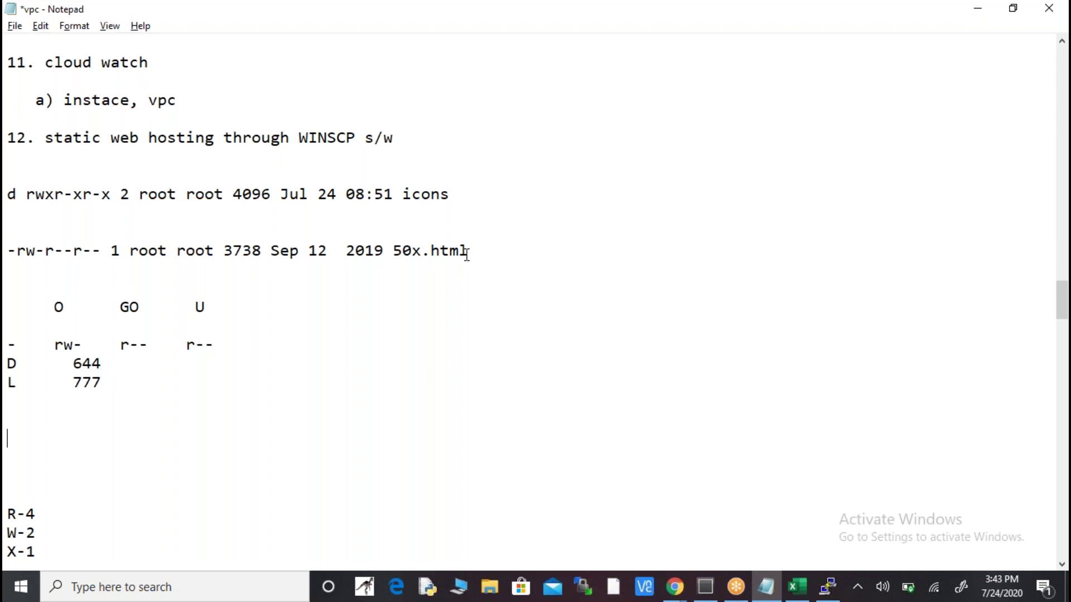
{"action": "type", "text": "C"}
{"action": "key", "text": "BackSpace"}
{"action": "type", "text": "chmod 777 "}
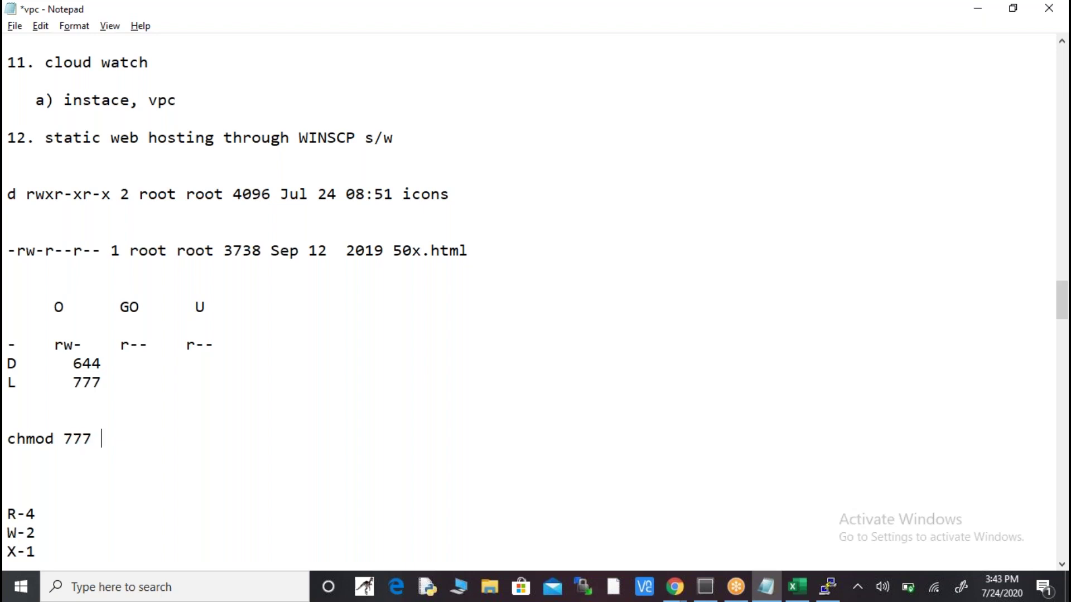
{"action": "type", "text": "50x.html"}
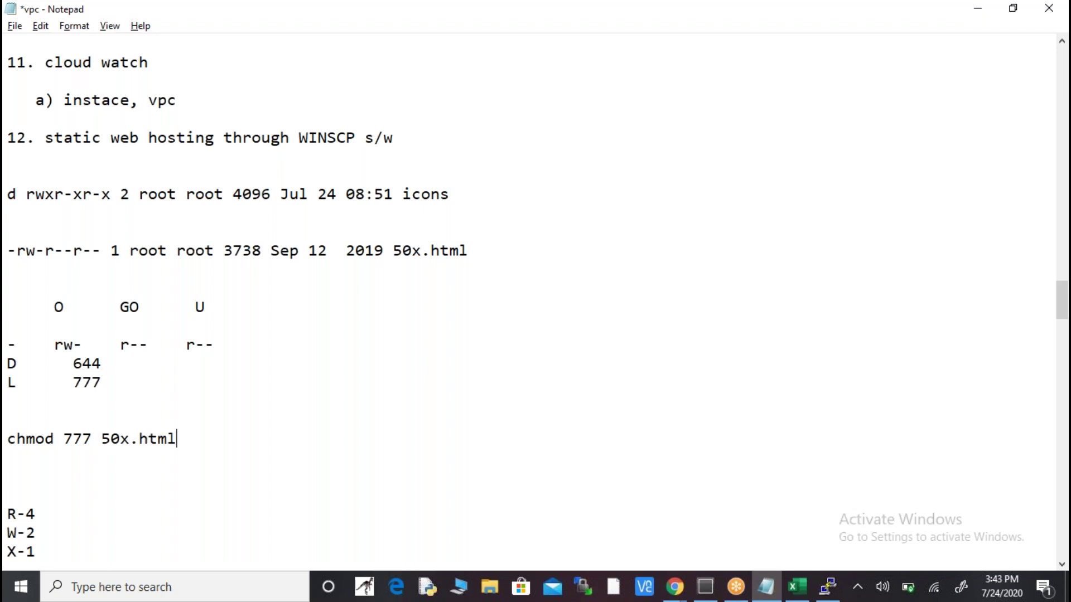
- Select the -rw-r--r-- permission string of 50x.html in the PuTTY file listing
{"action": "key", "text": "shift+Home"}
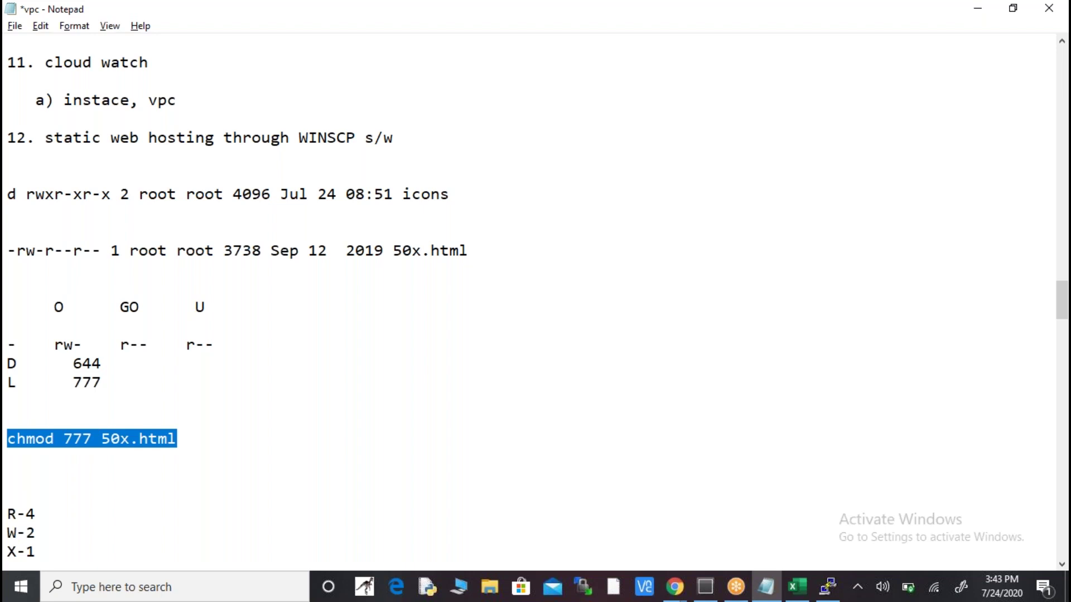
{"action": "key", "text": "alt+Tab"}
{"action": "key", "text": "alt+Tab"}
{"action": "key", "text": "Tab"}
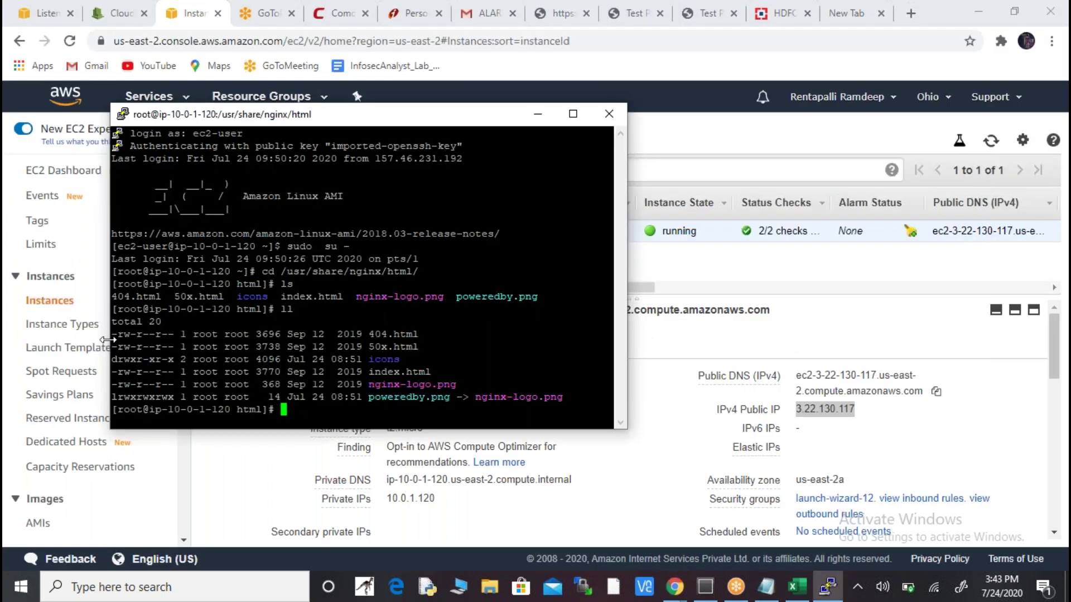
{"action": "left_click_drag", "start_coordinate": [114, 337], "coordinate": [172, 334]}
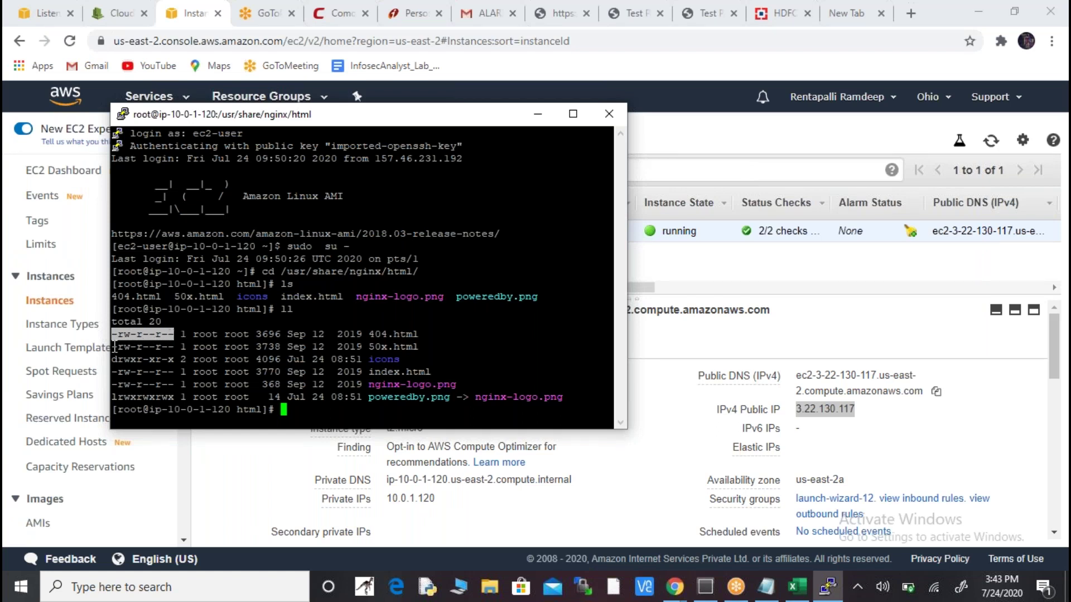
{"action": "left_click_drag", "start_coordinate": [114, 347], "coordinate": [174, 343]}
{"action": "key", "text": "ctrl+c"}
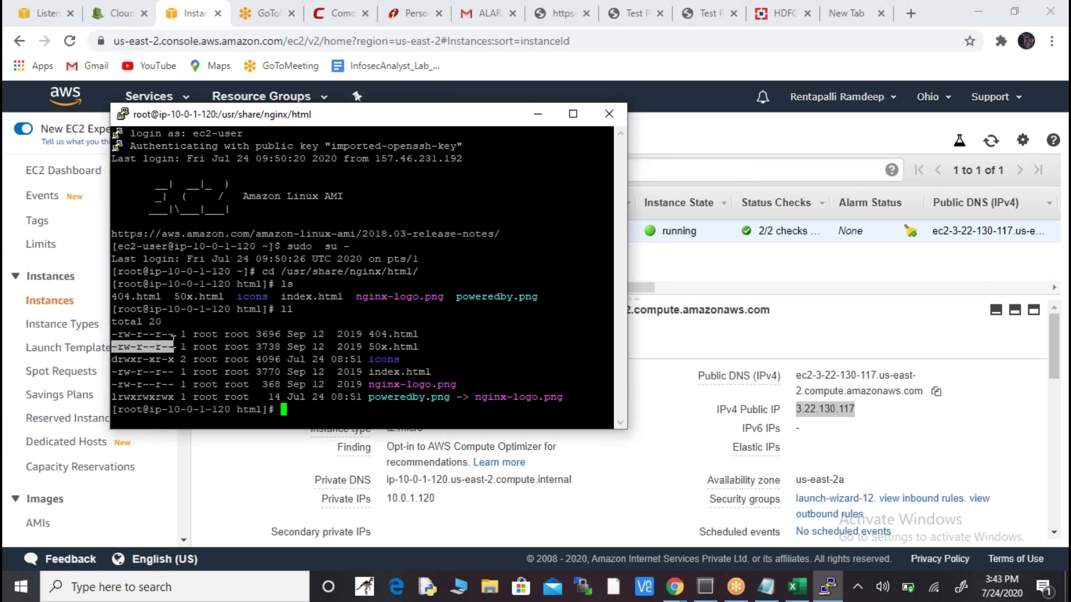
- Paste -rw-r--r-- on a new line above 'chmod 777 50x.html' in the notes
{"action": "key", "text": "alt+Tab"}
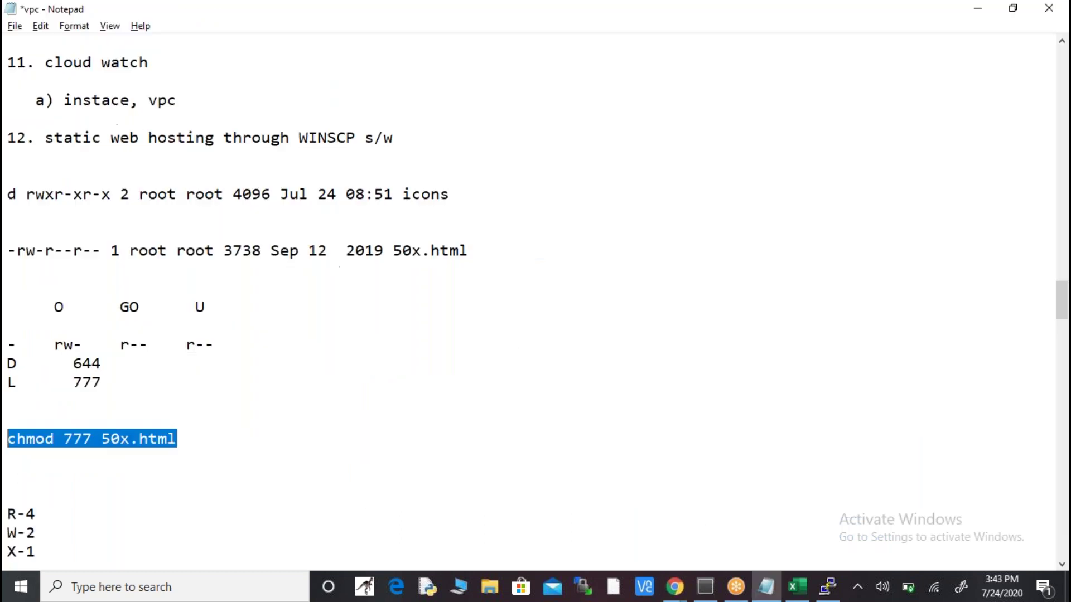
{"action": "left_click", "coordinate": [204, 402]}
{"action": "key", "text": "Return"}
{"action": "key", "text": "Return"}
{"action": "key", "text": "Return"}
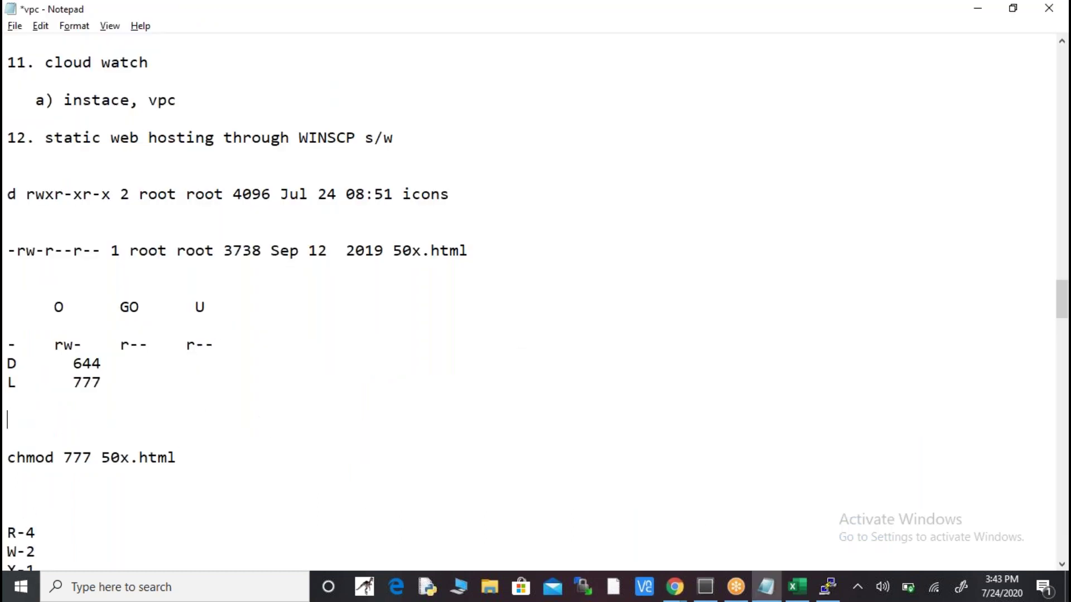
{"action": "key", "text": "ctrl+v"}
{"action": "key", "text": "alt+Tab"}
{"action": "key", "text": "alt+Tab"}
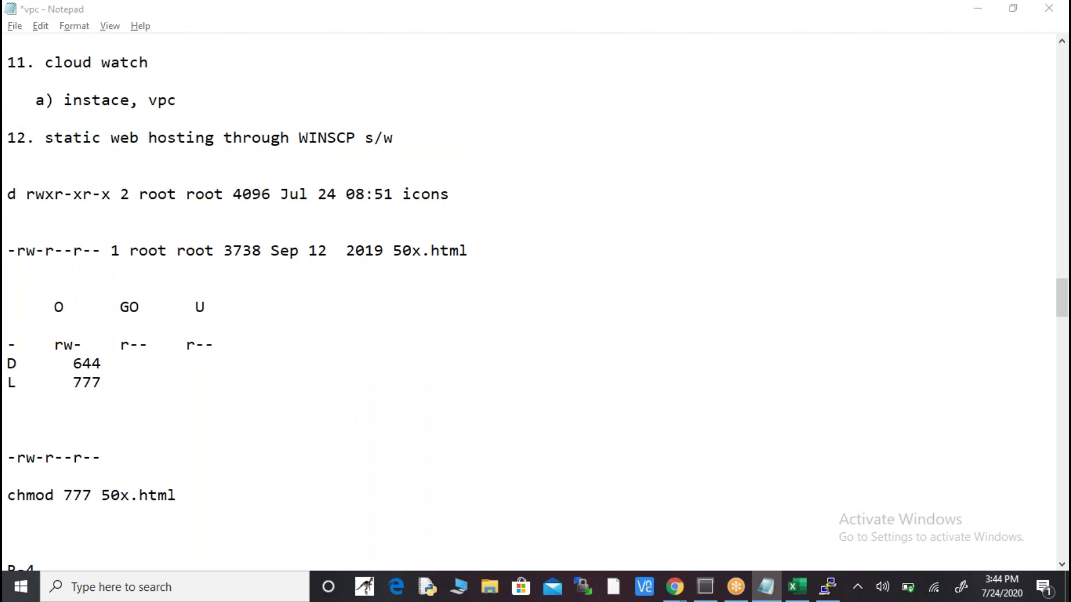
{"action": "key", "text": "alt+Tab"}
{"action": "key", "text": "alt+Tab"}
{"action": "key", "text": "Tab"}
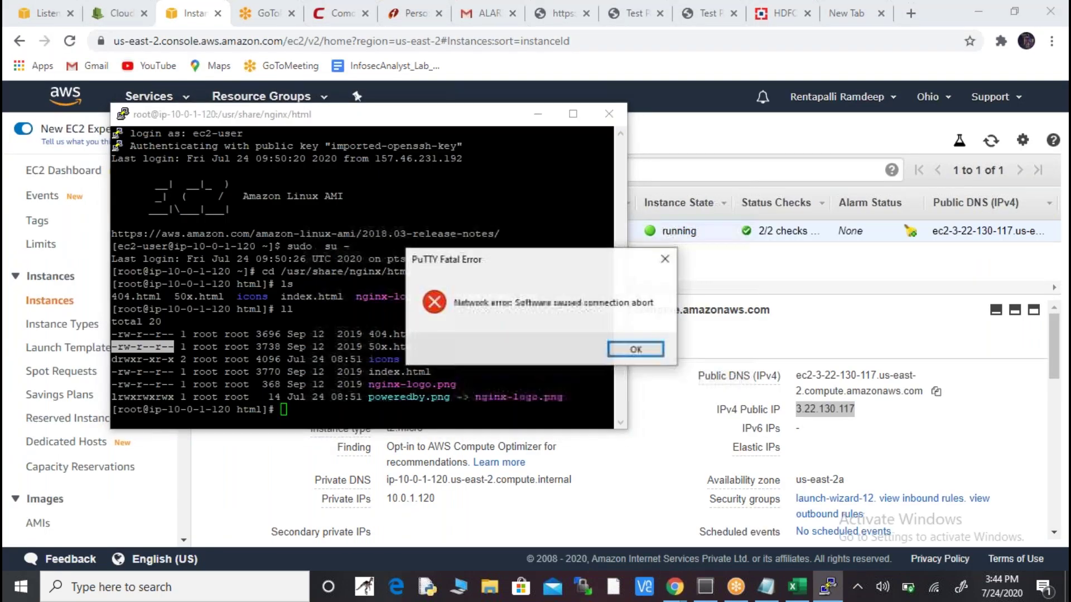
- Dismiss the connection error, restart the PuTTY session and log in as ec2-user
{"action": "key", "text": "Return"}
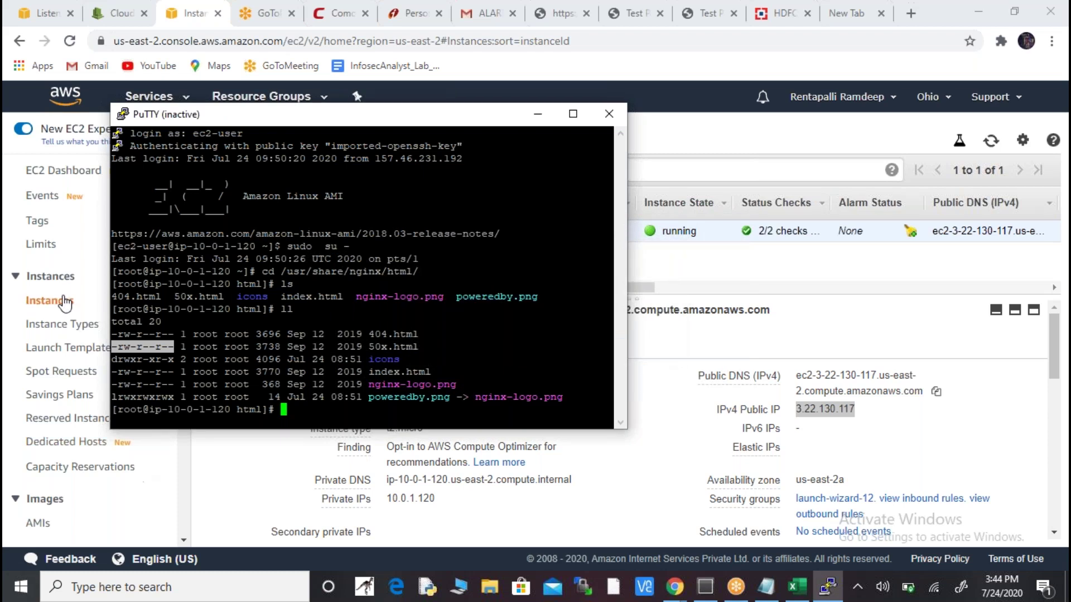
{"action": "right_click", "coordinate": [345, 110]}
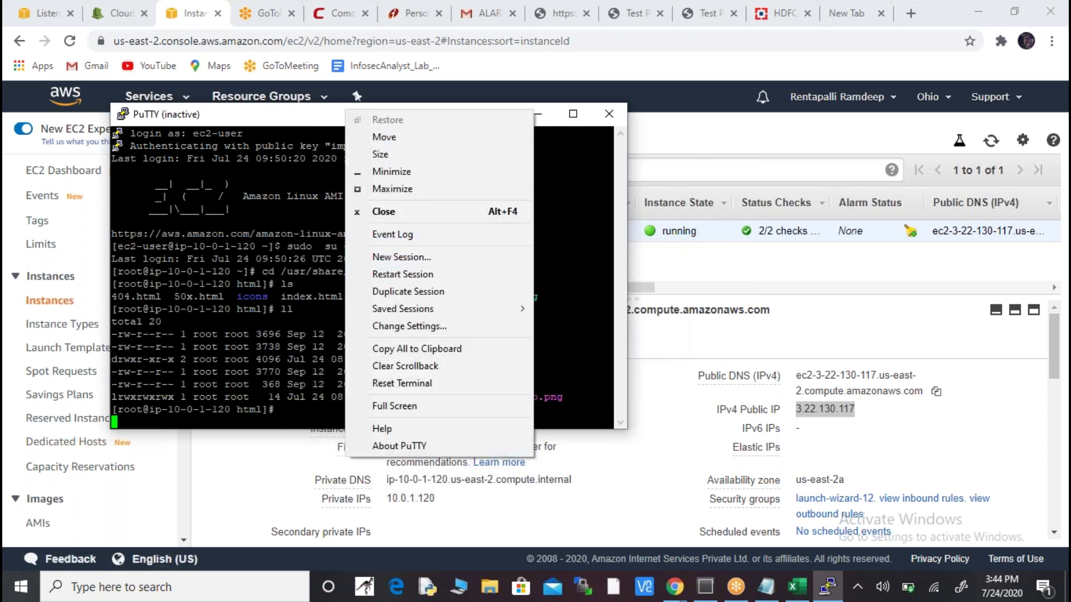
{"action": "left_click", "coordinate": [412, 274]}
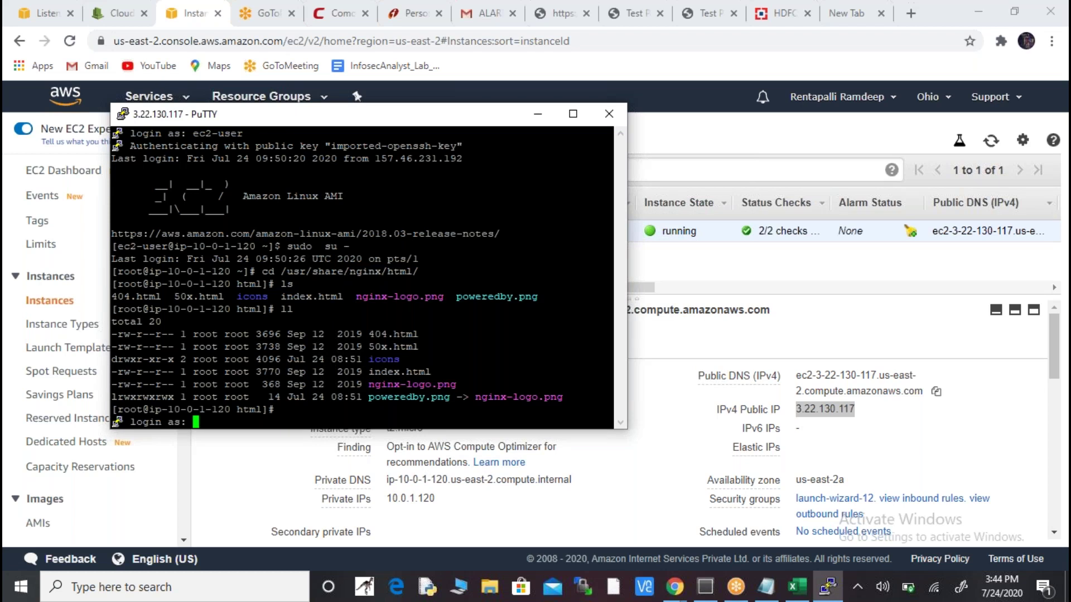
{"action": "type", "text": "ec2-user"}
{"action": "key", "text": "Return"}
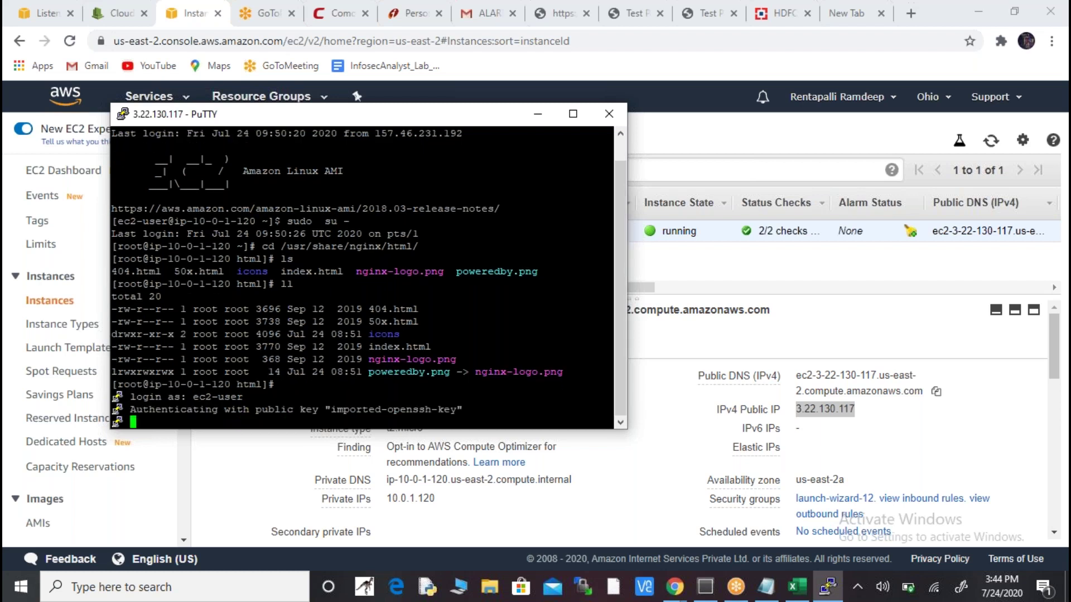
- Become root with sudo su -, go to /usr/share/nginx/html/ and list the files with ll
{"action": "type", "text": "s"}
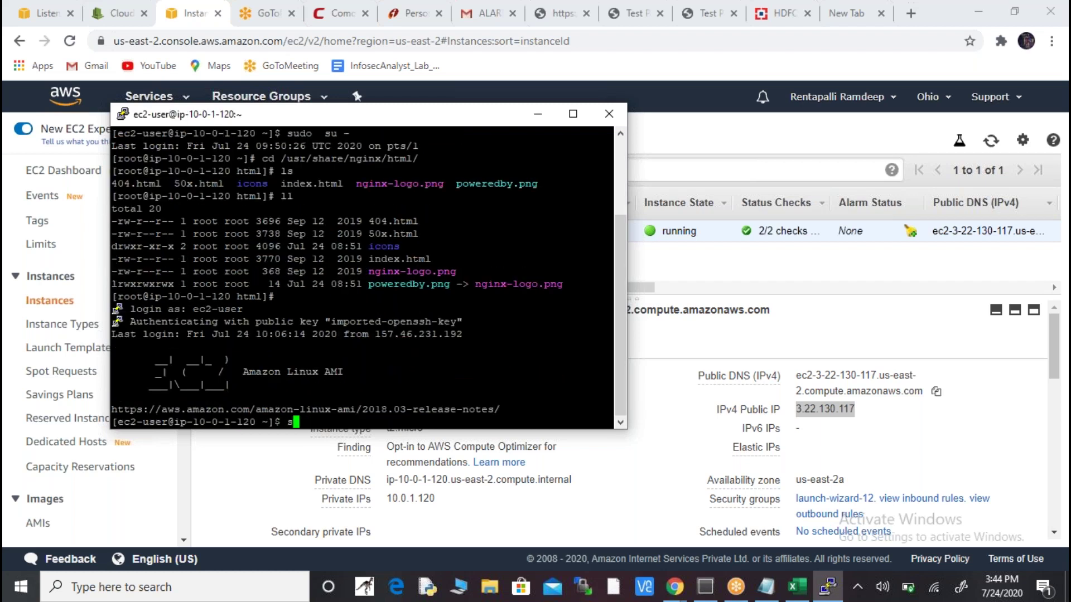
{"action": "type", "text": "udo su -"}
{"action": "key", "text": "Return"}
{"action": "type", "text": "cd /usr/share/nginx/html/"}
{"action": "key", "text": "Return"}
{"action": "type", "text": "ll"}
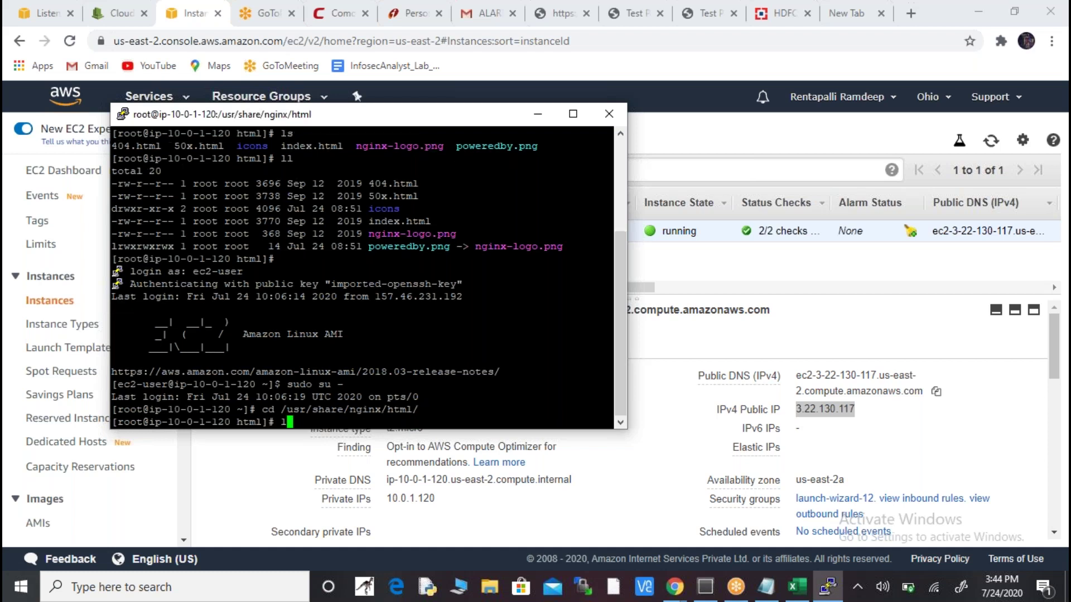
{"action": "key", "text": "Return"}
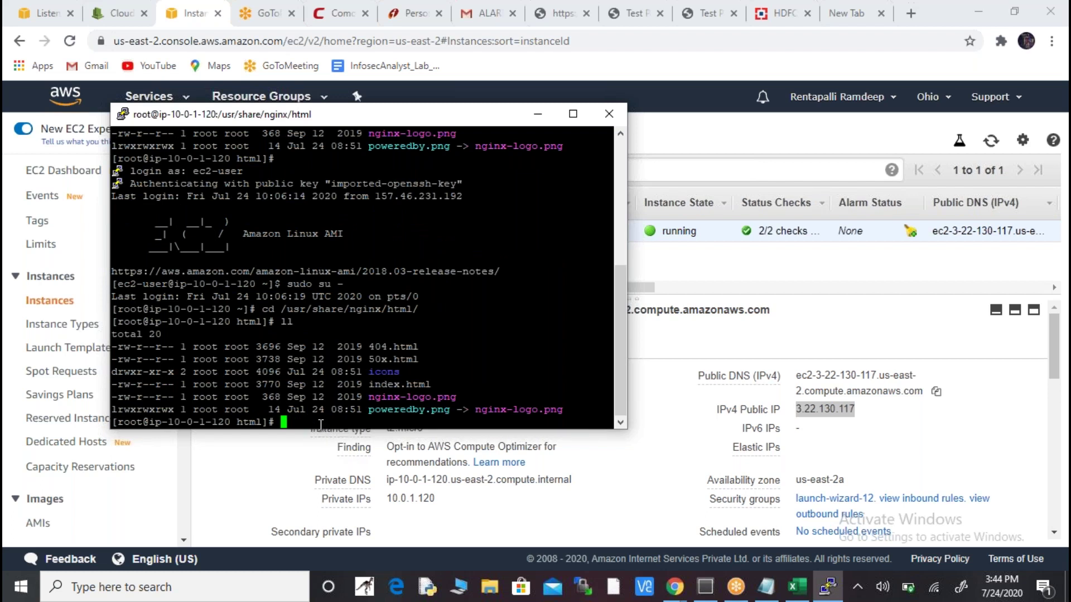
- Run chmod 777 50x.html, list files, and copy 50x.html's new -rwxrwxrwx permissions
{"action": "type", "text": "chmod 777 50x.html"}
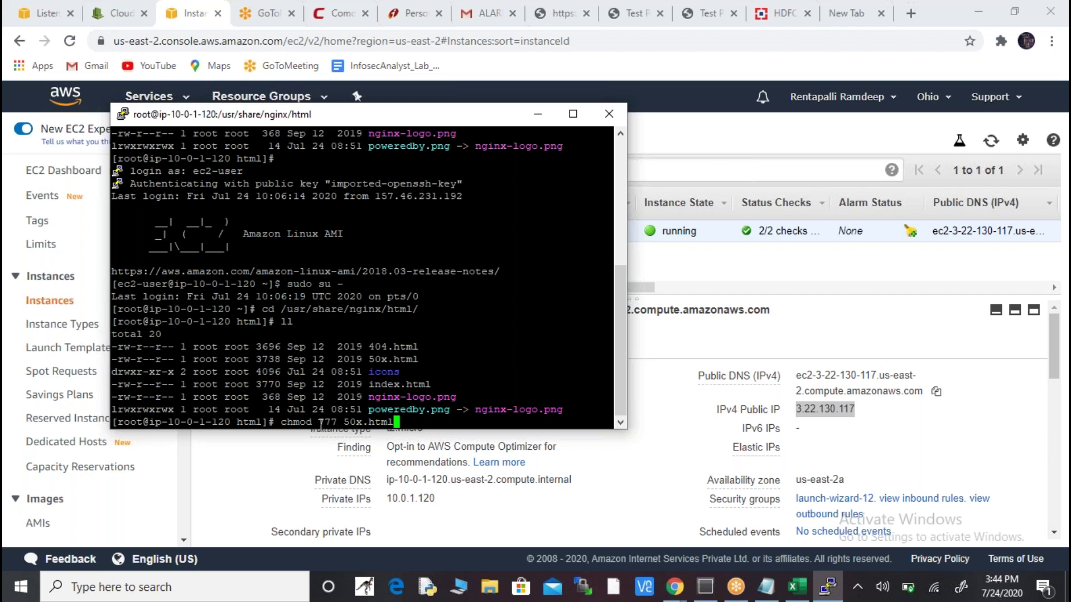
{"action": "key", "text": "Return"}
{"action": "type", "text": "ll"}
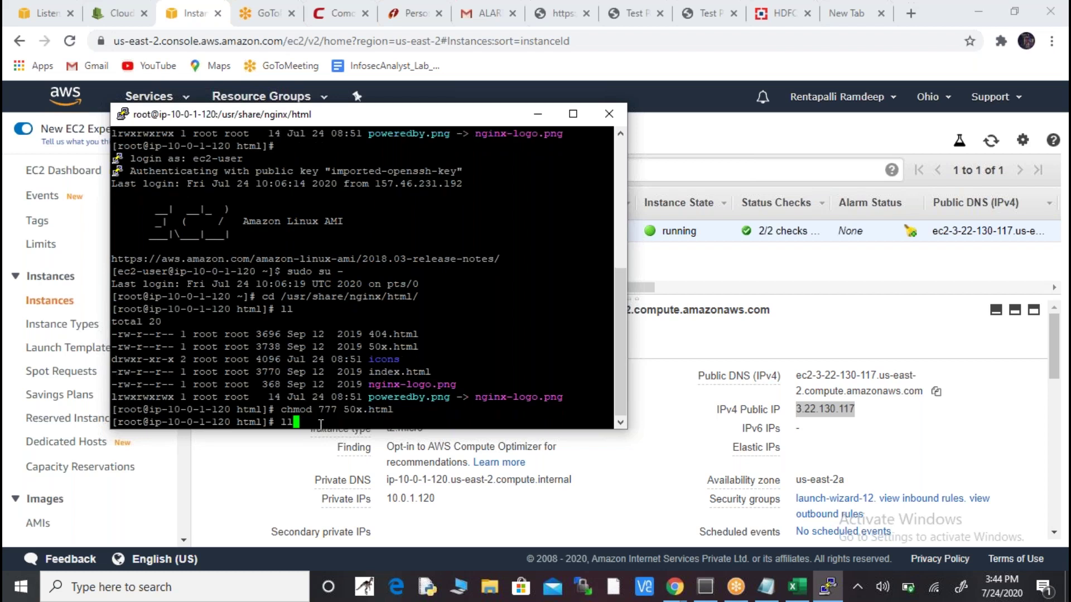
{"action": "key", "text": "Return"}
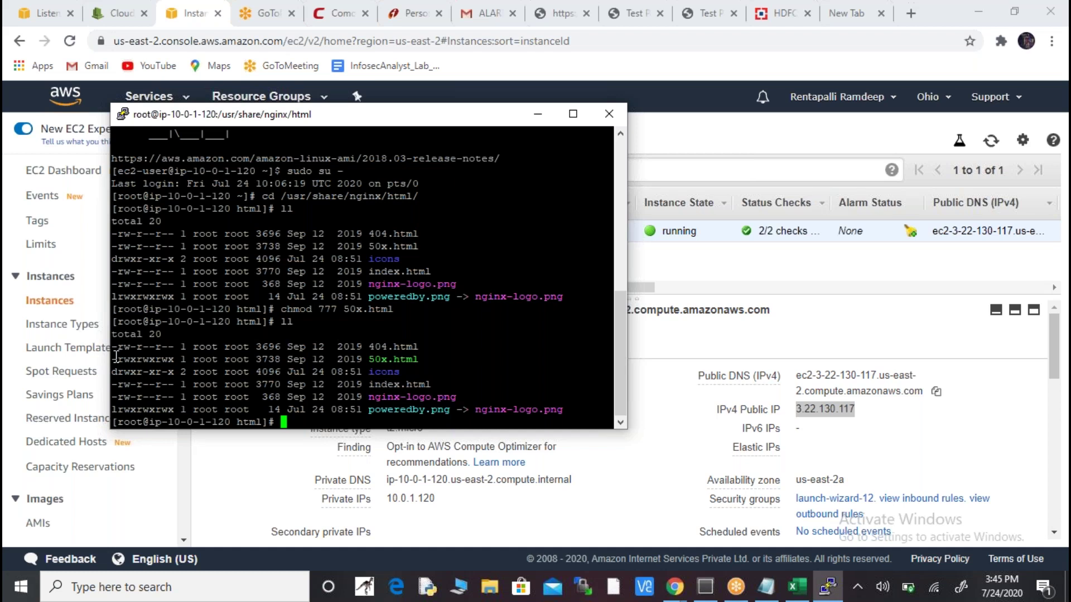
{"action": "left_click_drag", "start_coordinate": [112, 359], "coordinate": [181, 359]}
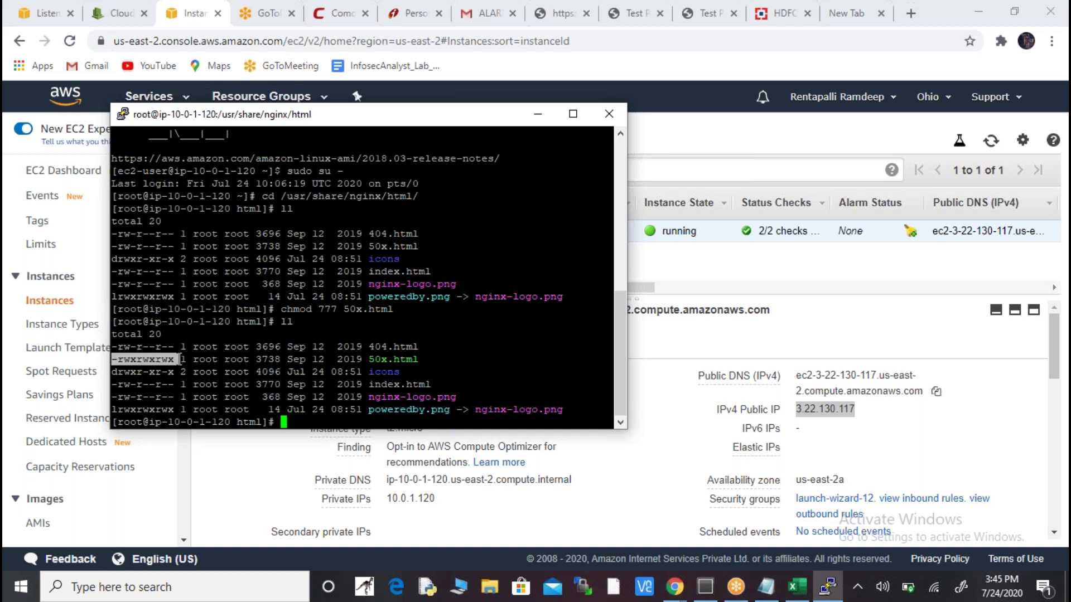
{"action": "left_click", "coordinate": [171, 363]}
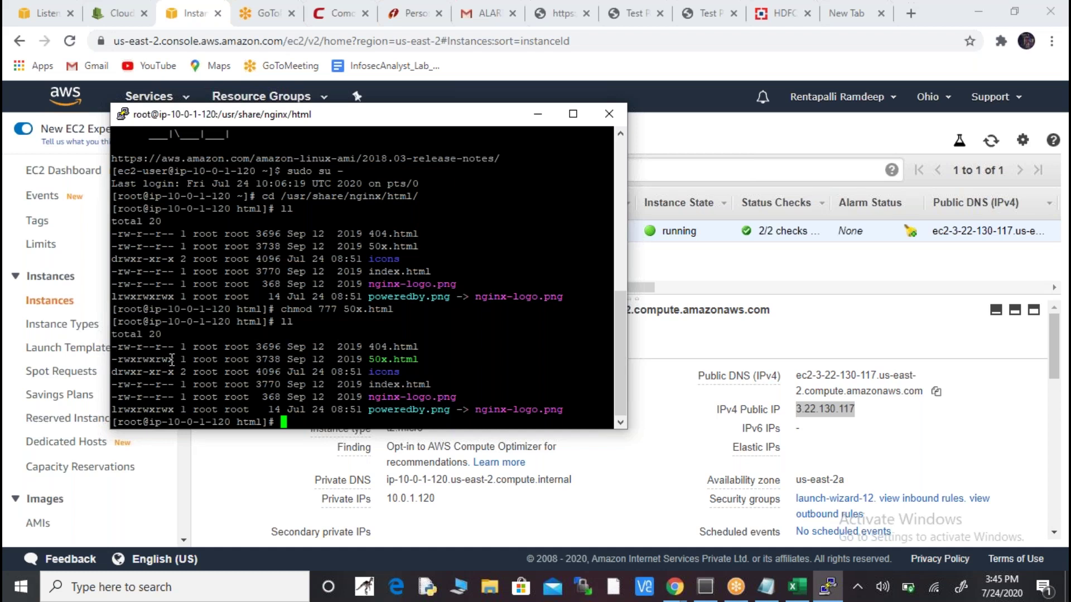
{"action": "key", "text": "alt+Tab"}
{"action": "key", "text": "alt+Tab"}
- Paste -rwxrwxrwx below -rw-r--r-- and space it out as -rwx rwx rwx
{"action": "key", "text": "Tab"}
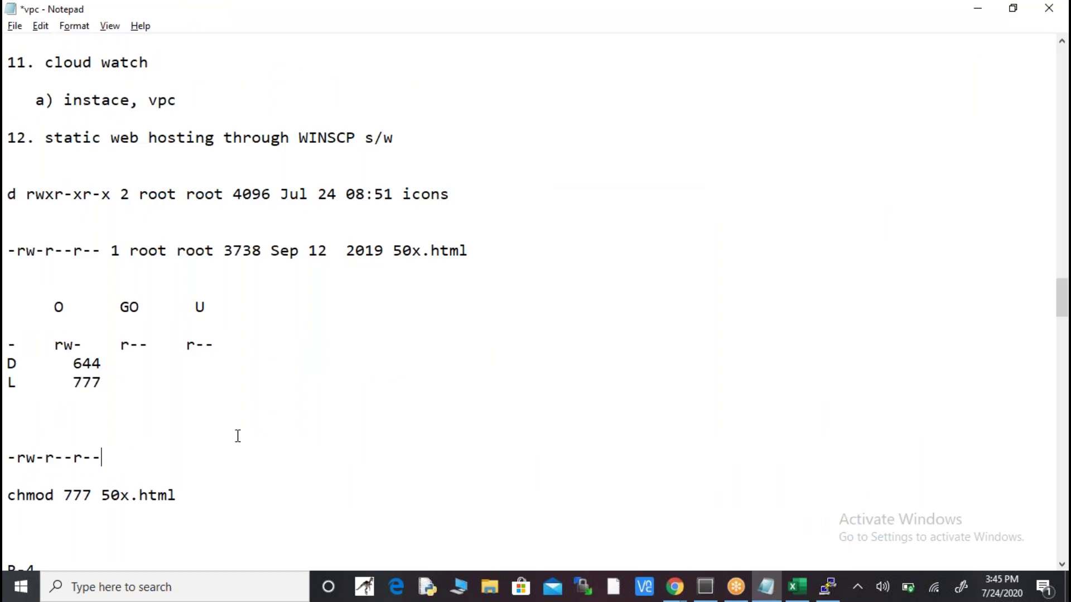
{"action": "key", "text": "Return"}
{"action": "key", "text": "Return"}
{"action": "key", "text": "Return"}
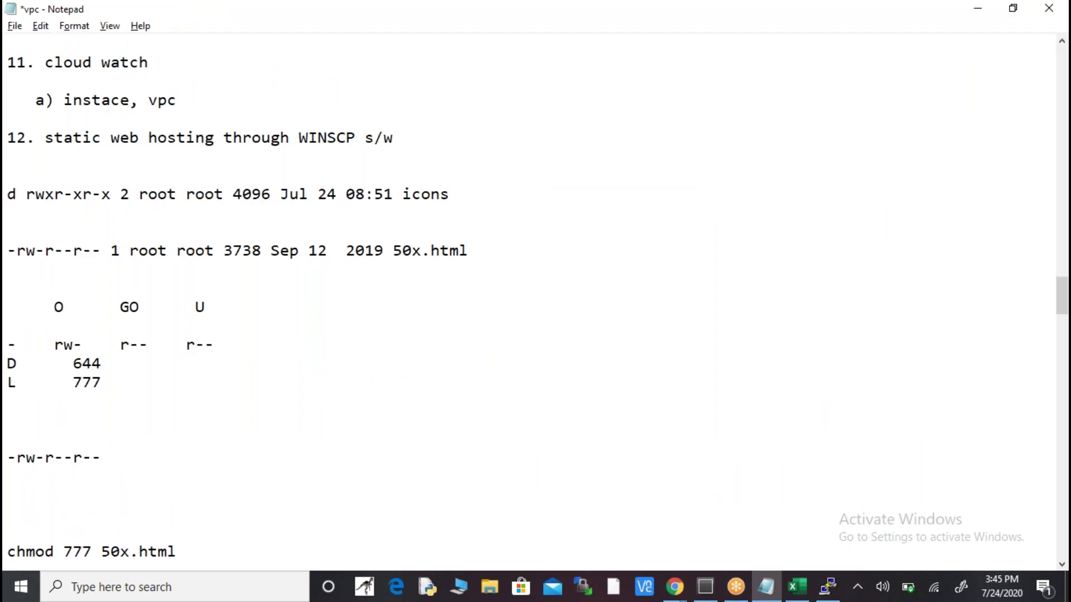
{"action": "type", "text": "-rwxrwxrwx"}
{"action": "key", "text": "Left"}
{"action": "key", "text": "Left"}
{"action": "key", "text": "Left"}
{"action": "key", "text": "Left"}
{"action": "key", "text": "Left"}
{"action": "key", "text": "Left"}
{"action": "key", "text": "Left"}
{"action": "key", "text": "Left"}
{"action": "key", "text": "Left"}
{"action": "key", "text": "Left"}
{"action": "key", "text": "Right"}
{"action": "key", "text": "Right"}
{"action": "key", "text": "Right"}
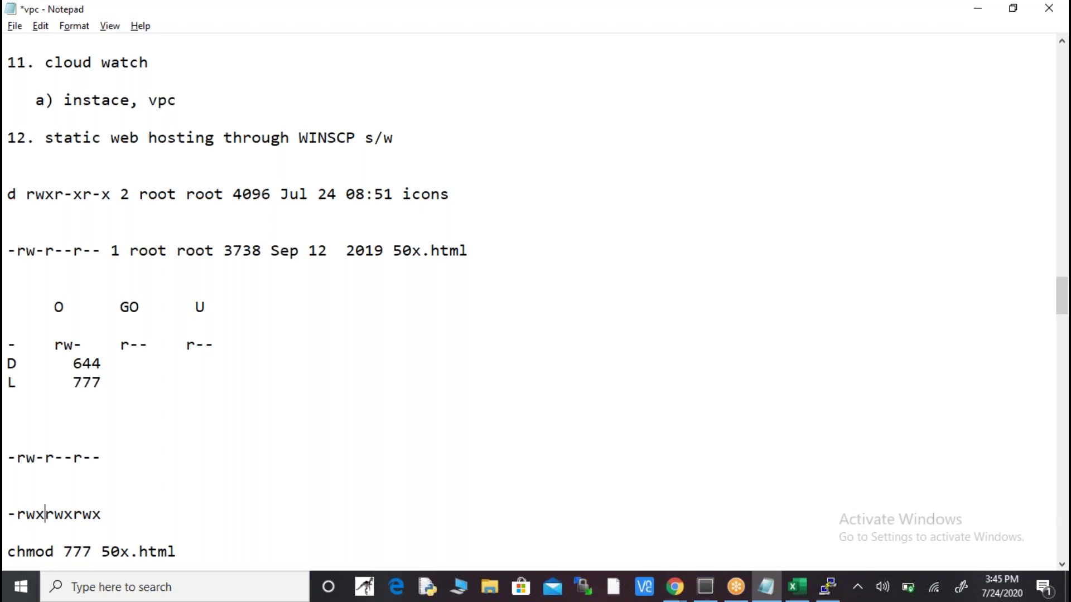
{"action": "key", "text": "Left"}
{"action": "key", "text": "Right"}
{"action": "key", "text": "Right"}
{"action": "key", "text": "Right"}
{"action": "key", "text": "Right"}
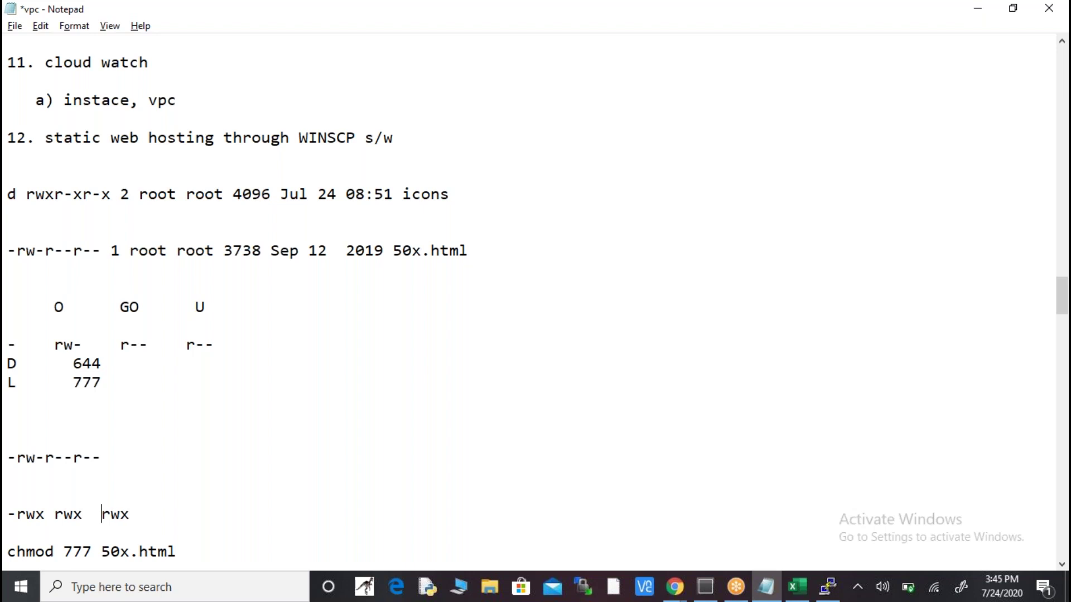
{"action": "key", "text": "Right"}
{"action": "key", "text": "Right"}
{"action": "key", "text": "Right"}
{"action": "key", "text": "alt+Tab"}
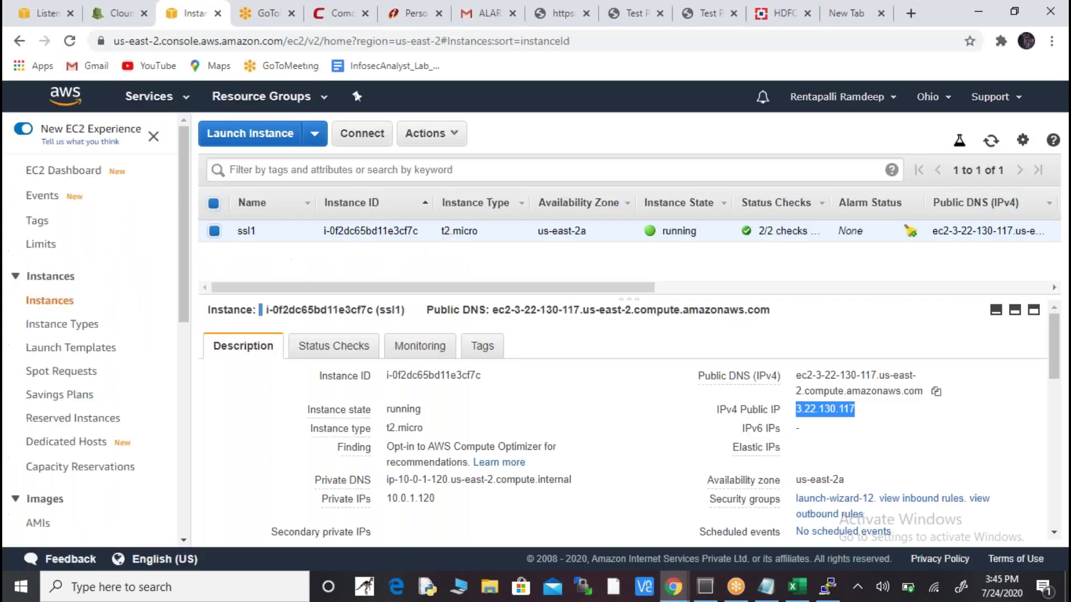
{"action": "key", "text": "alt+Tab"}
{"action": "key", "text": "alt+Tab"}
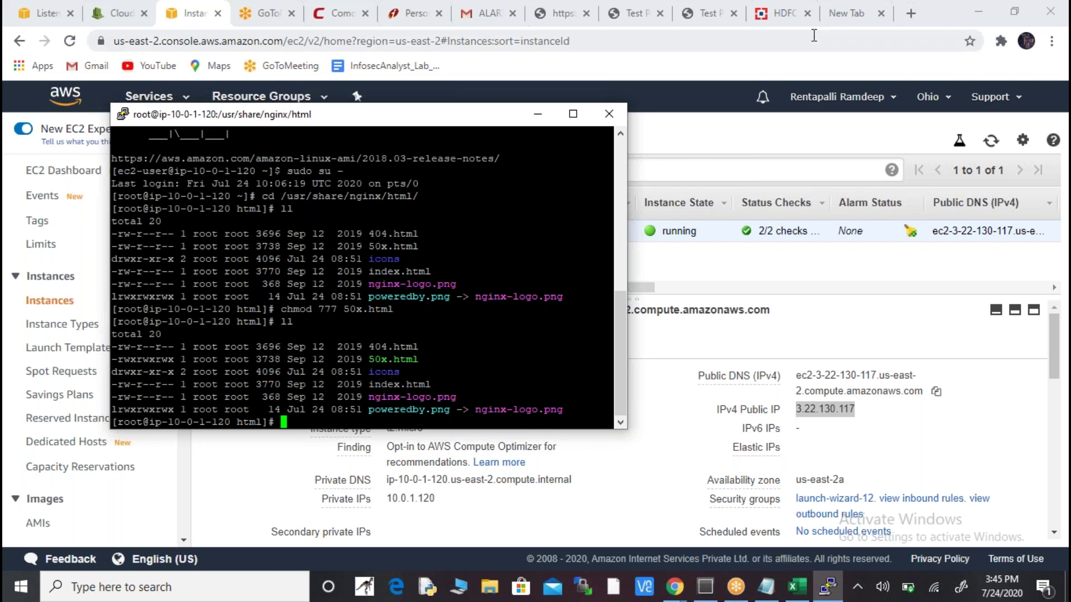
- Search Google for 'html templates', then refine the query to 'sample html templates'
{"action": "left_click", "coordinate": [841, 20]}
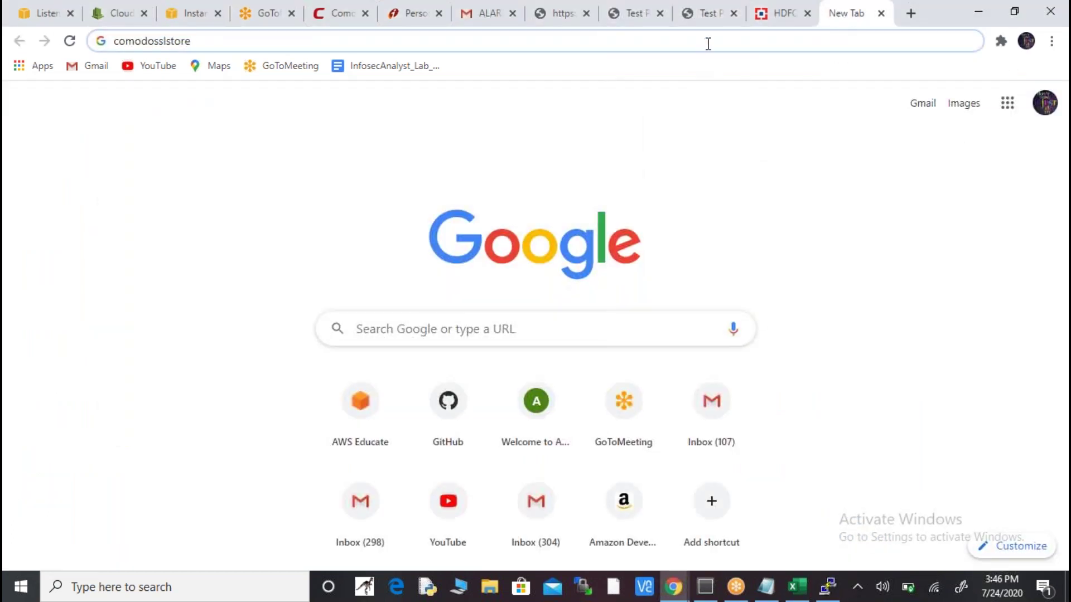
{"action": "key", "text": "ctrl+a"}
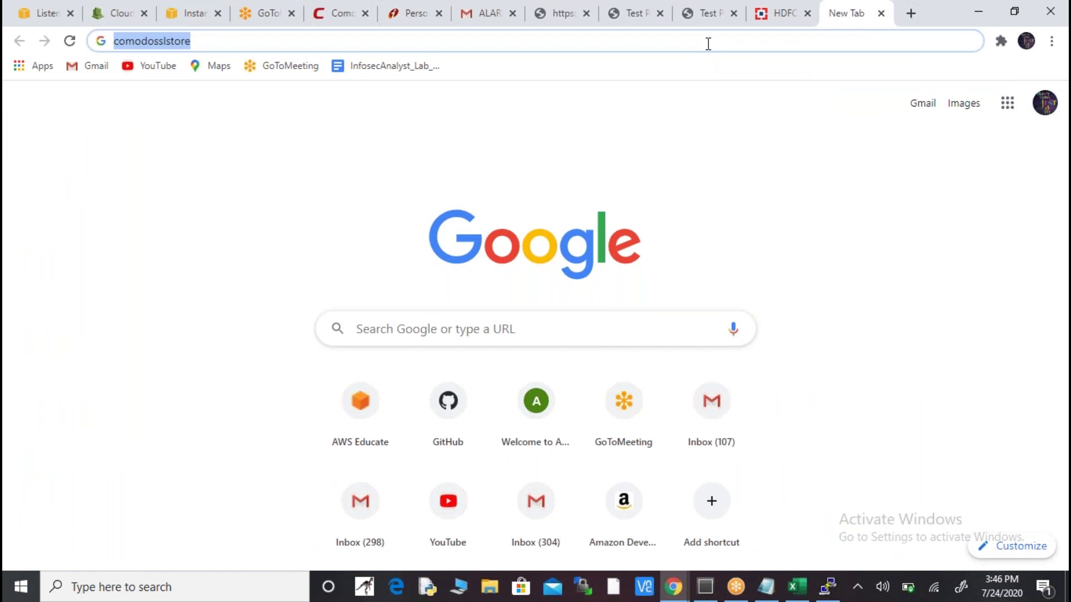
{"action": "type", "text": "html te"}
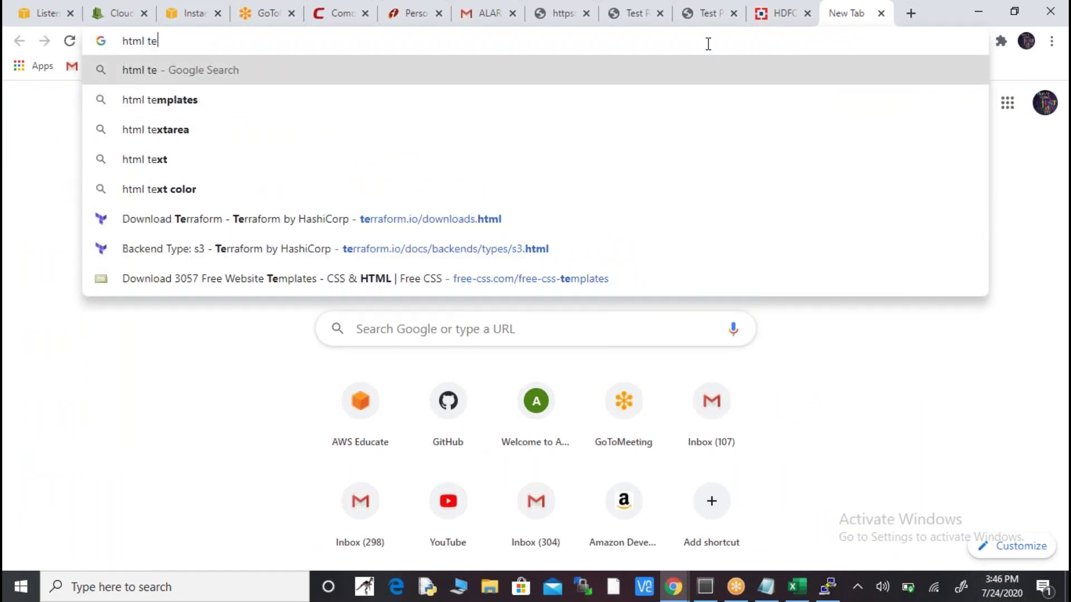
{"action": "type", "text": "mpla"}
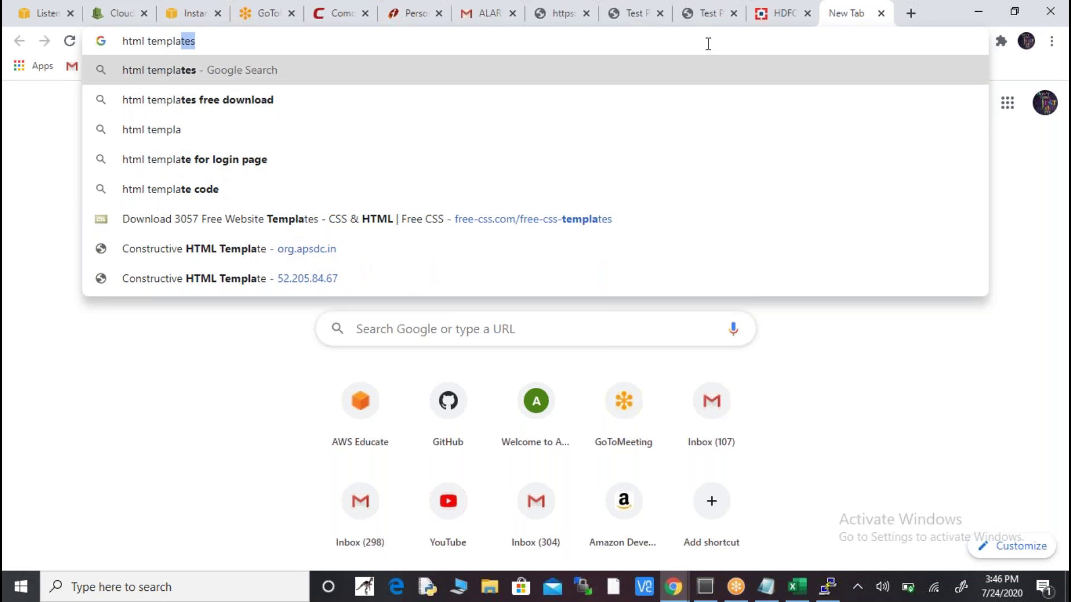
{"action": "key", "text": "Return"}
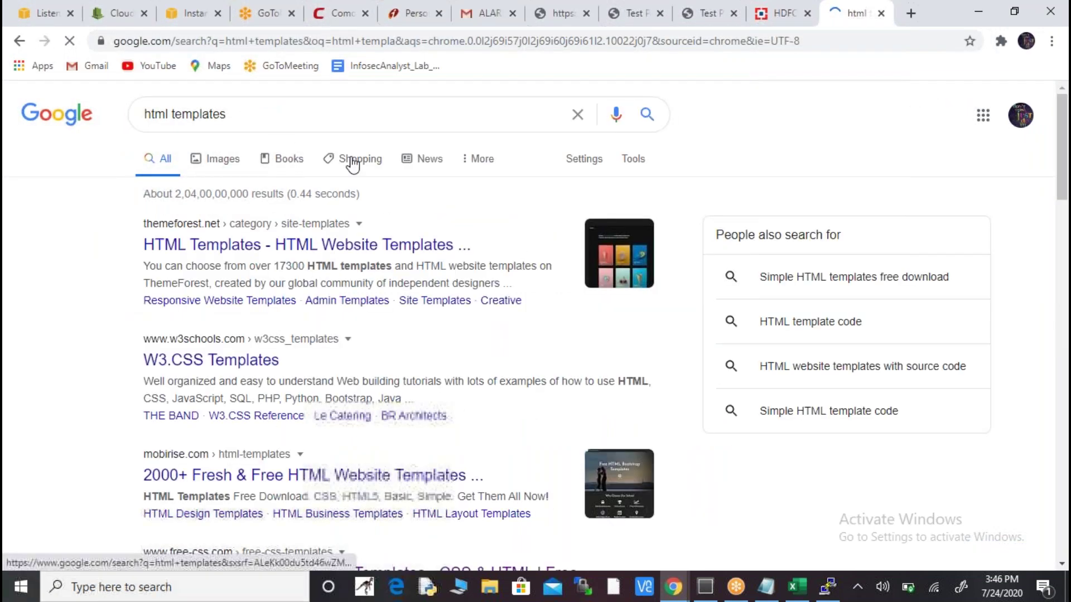
{"action": "left_click", "coordinate": [146, 113]}
{"action": "type", "text": "sample"}
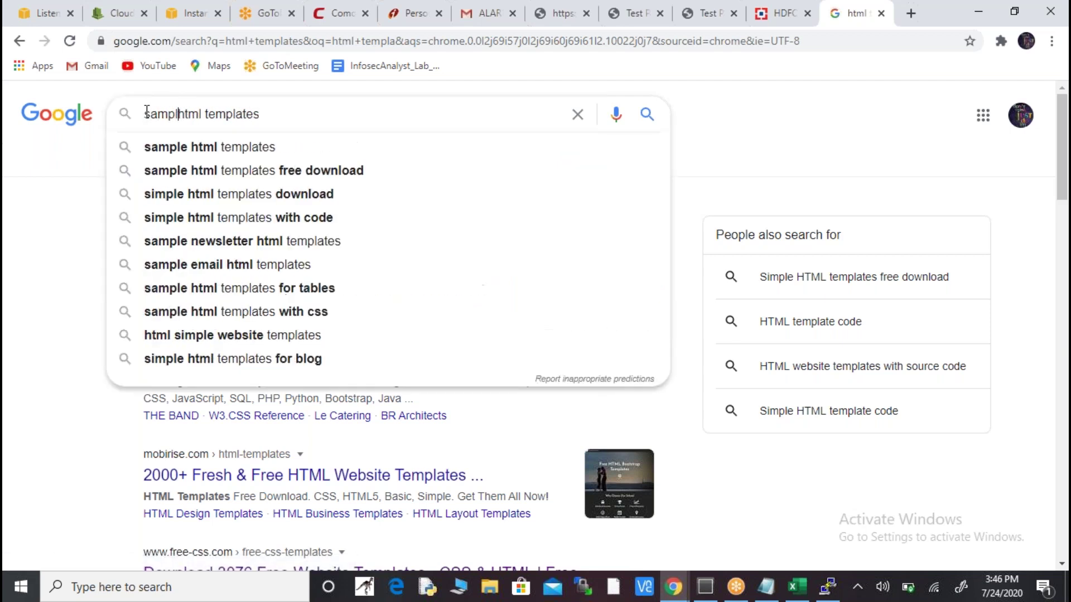
{"action": "key", "text": "Return"}
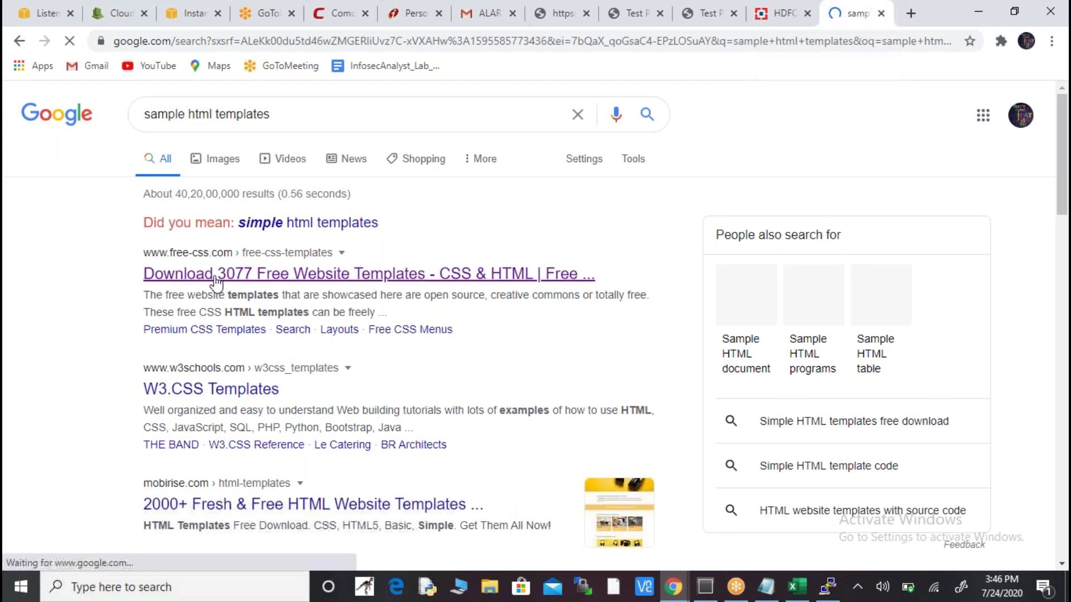
- Open the Chershoee template page from the free-css.com result
{"action": "left_click", "coordinate": [245, 278]}
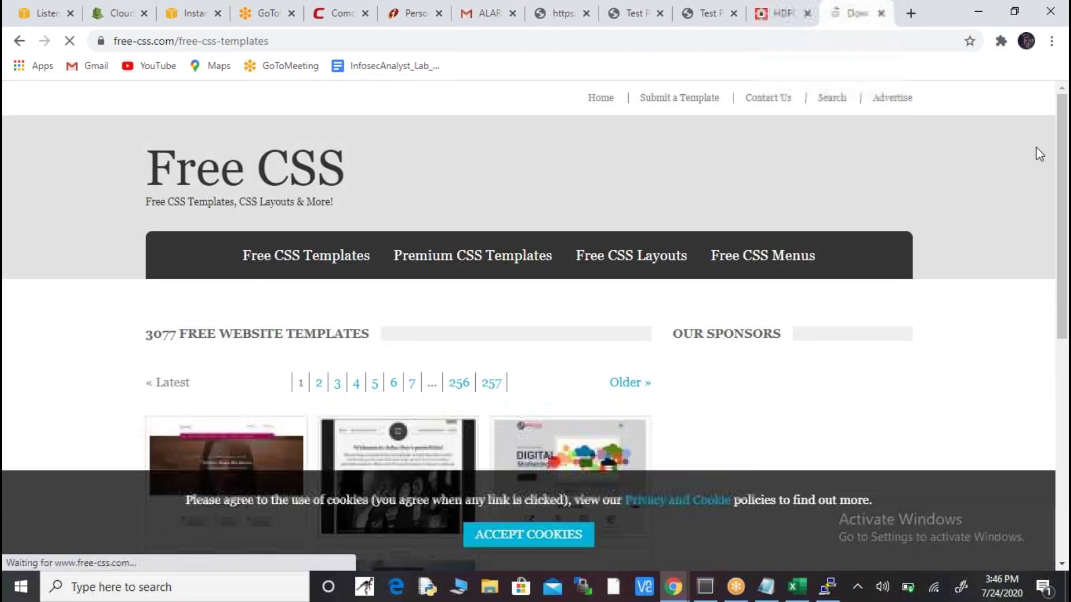
{"action": "scroll", "coordinate": [500, 275], "scroll_direction": "down", "scroll_amount": 4}
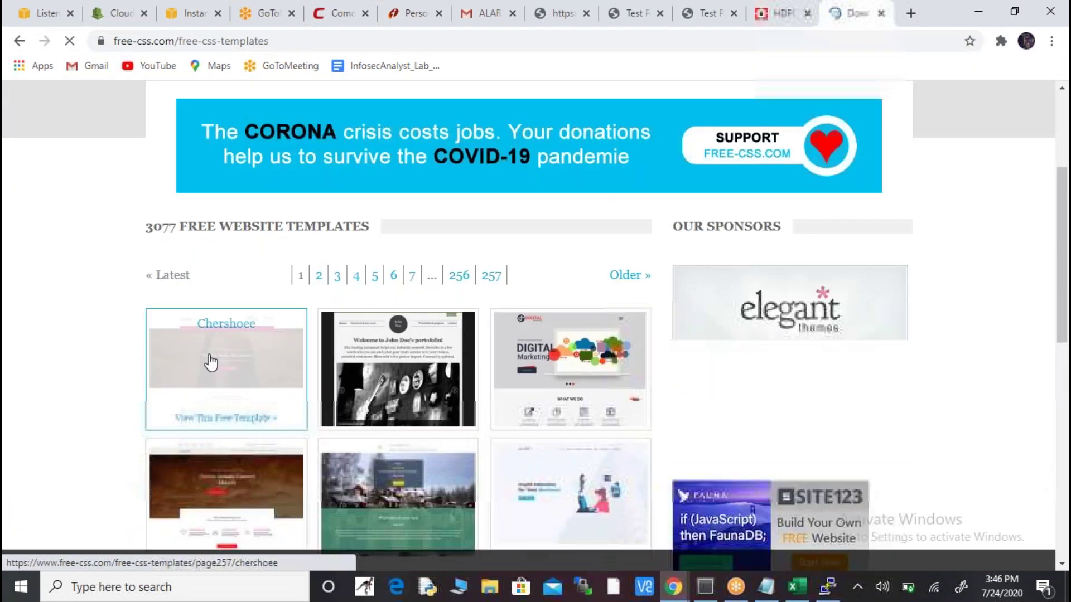
{"action": "left_click", "coordinate": [209, 363]}
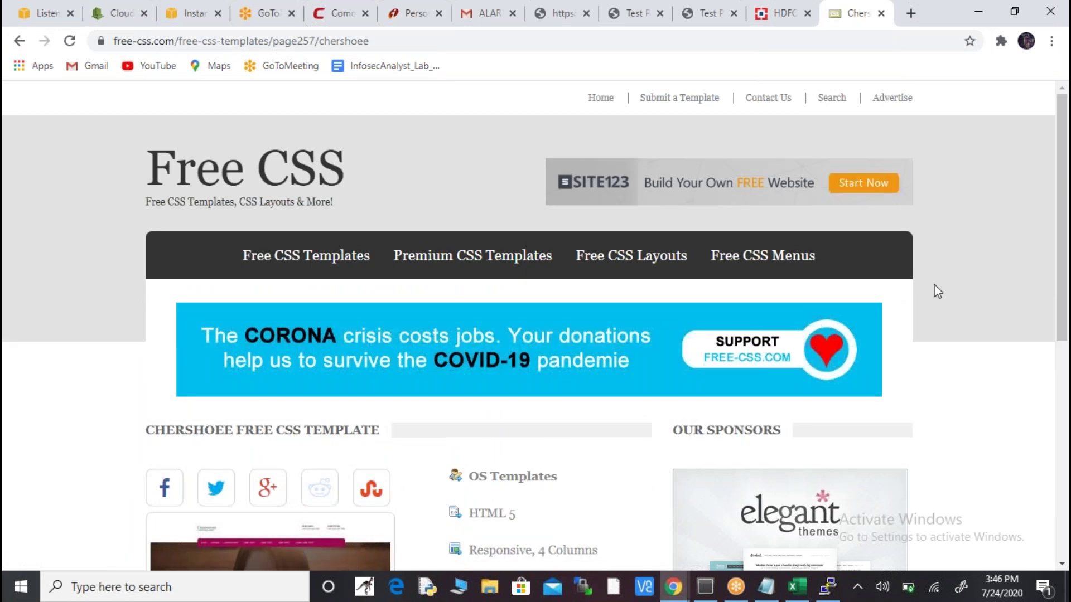
{"action": "scroll", "coordinate": [1062, 184], "scroll_direction": "down", "scroll_amount": 5}
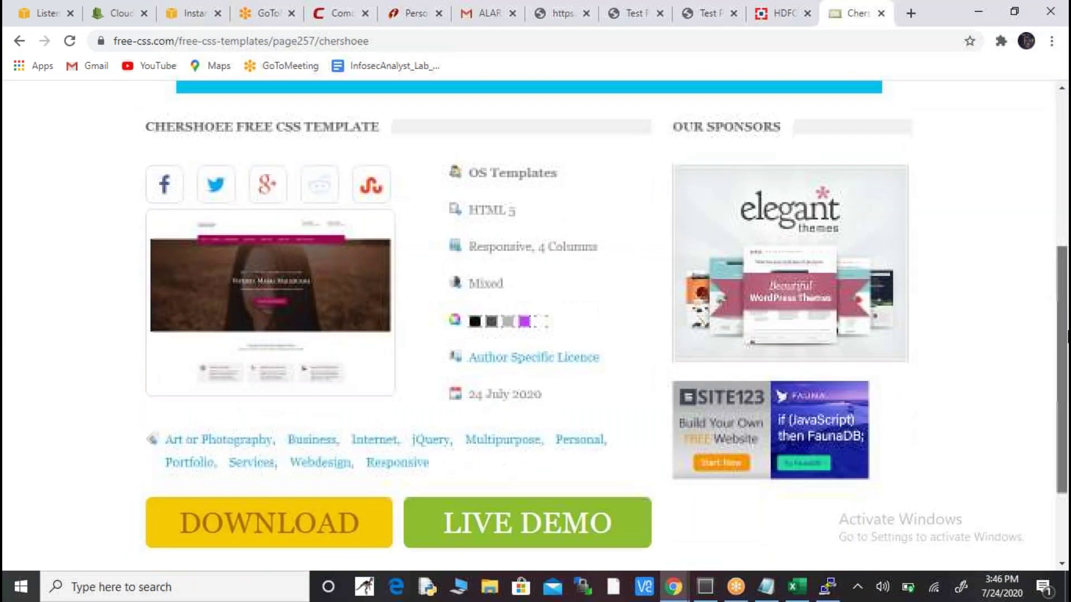
- Download the Chershoee template zip and show it in the Downloads folder
{"action": "left_click", "coordinate": [262, 466]}
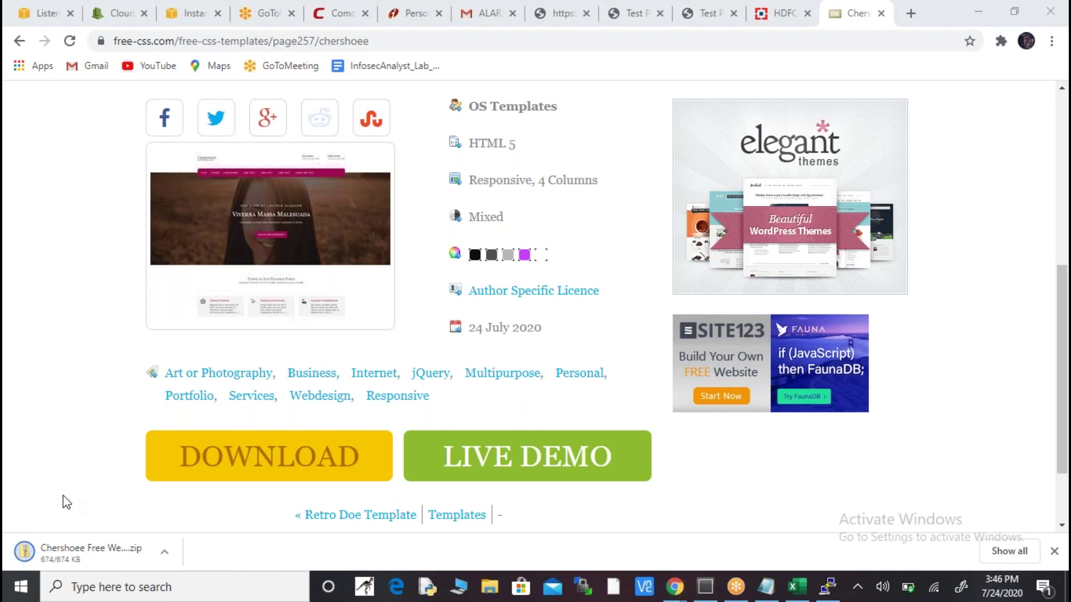
{"action": "left_click", "coordinate": [162, 552]}
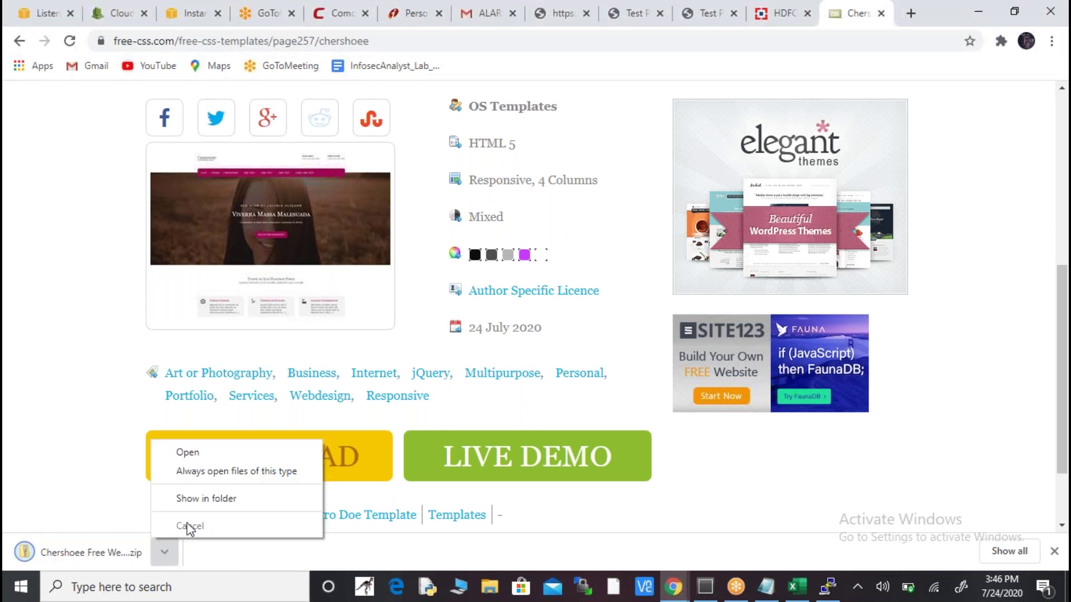
{"action": "left_click", "coordinate": [215, 500]}
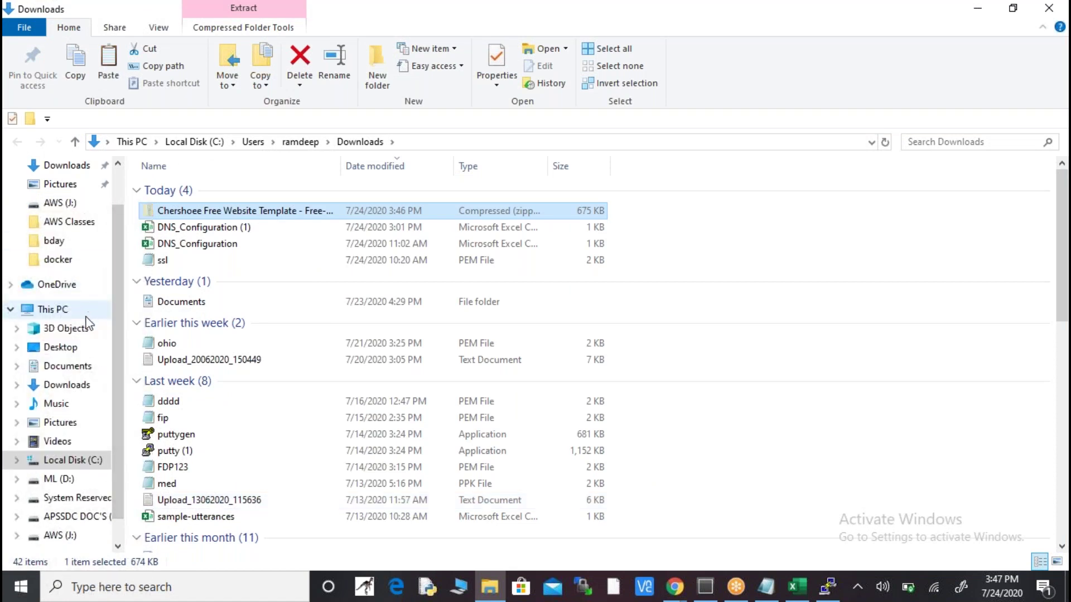
- Create a new folder named fdp on the Desktop and open it
{"action": "left_click", "coordinate": [74, 350]}
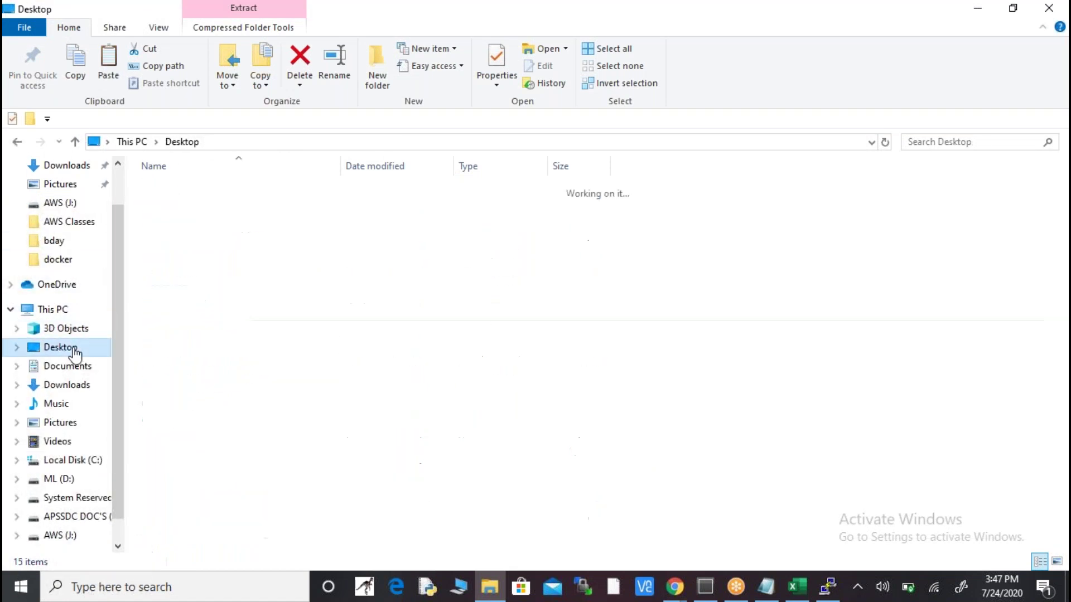
{"action": "right_click", "coordinate": [269, 472]}
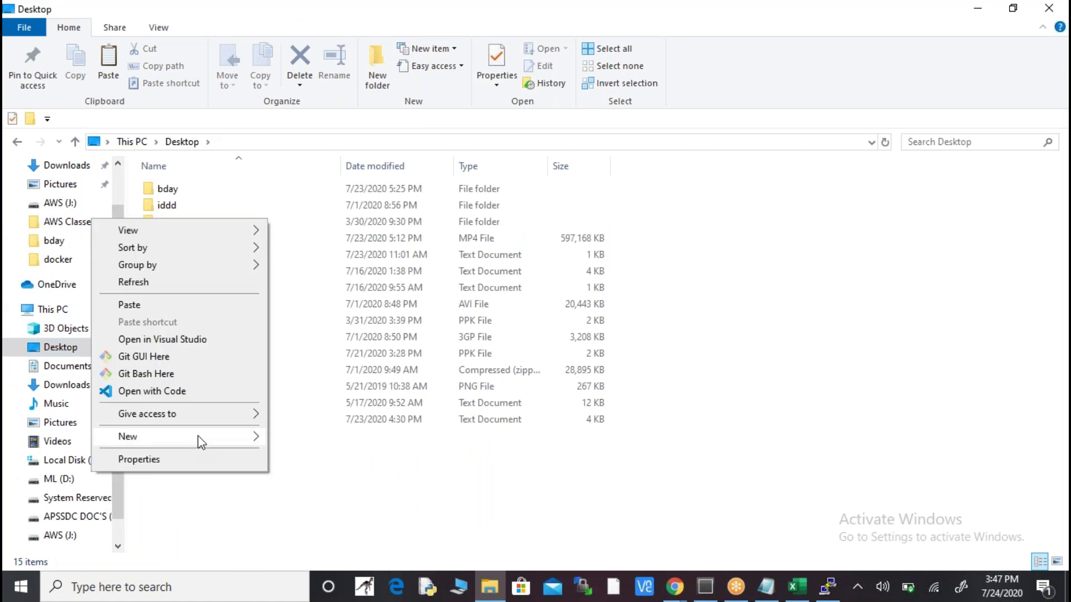
{"action": "mouse_move", "coordinate": [201, 442]}
{"action": "left_click", "coordinate": [380, 276]}
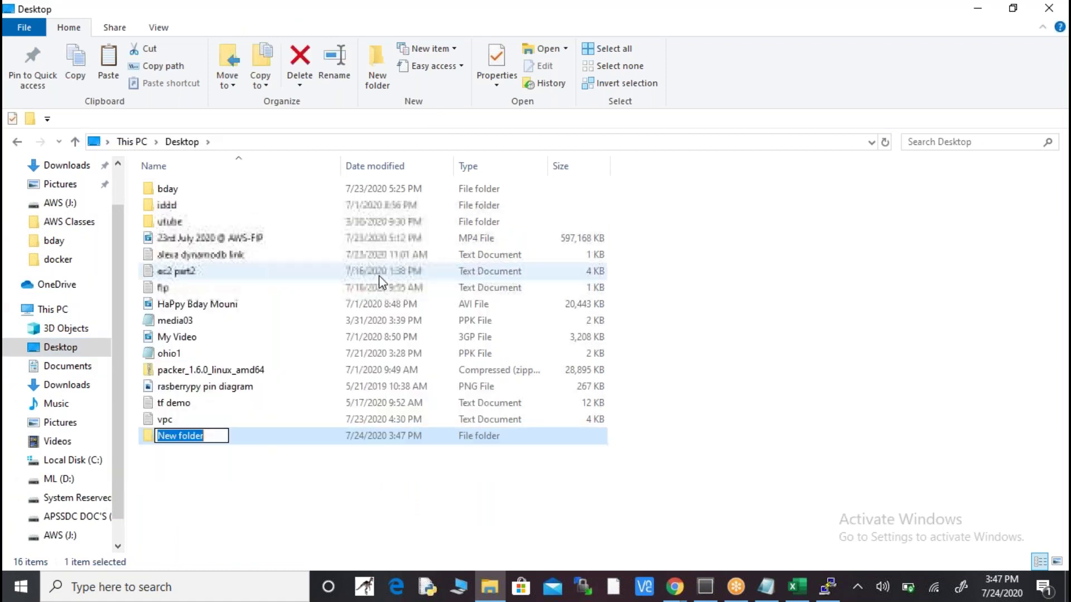
{"action": "type", "text": "fdp"}
{"action": "key", "text": "Return"}
{"action": "key", "text": "Return"}
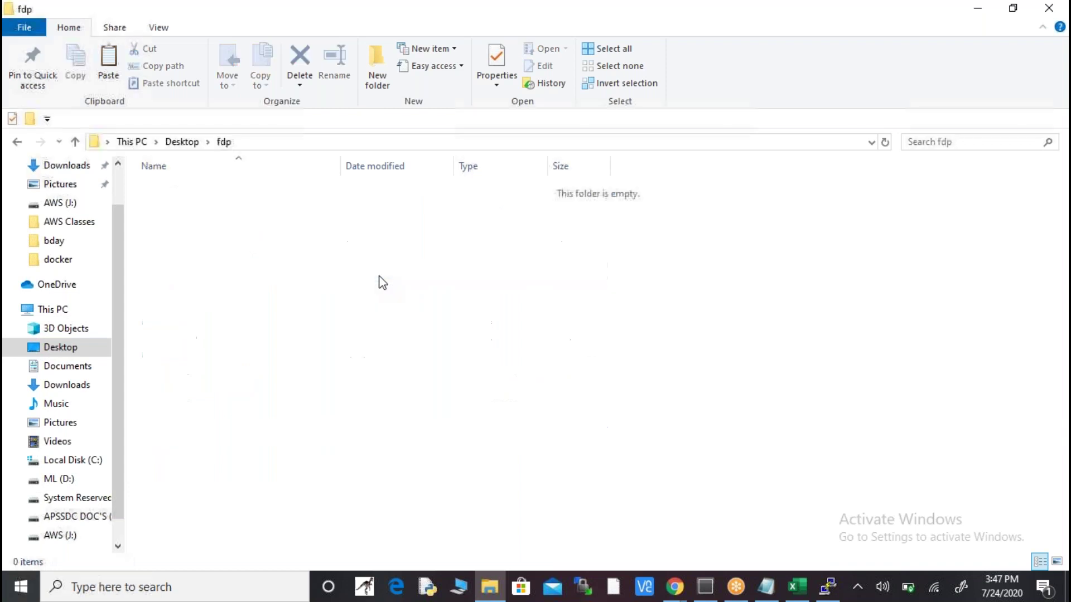
- Paste the Chershoee zip into fdp, extract it here, and open the chershoee folder
{"action": "key", "text": "ctrl+v"}
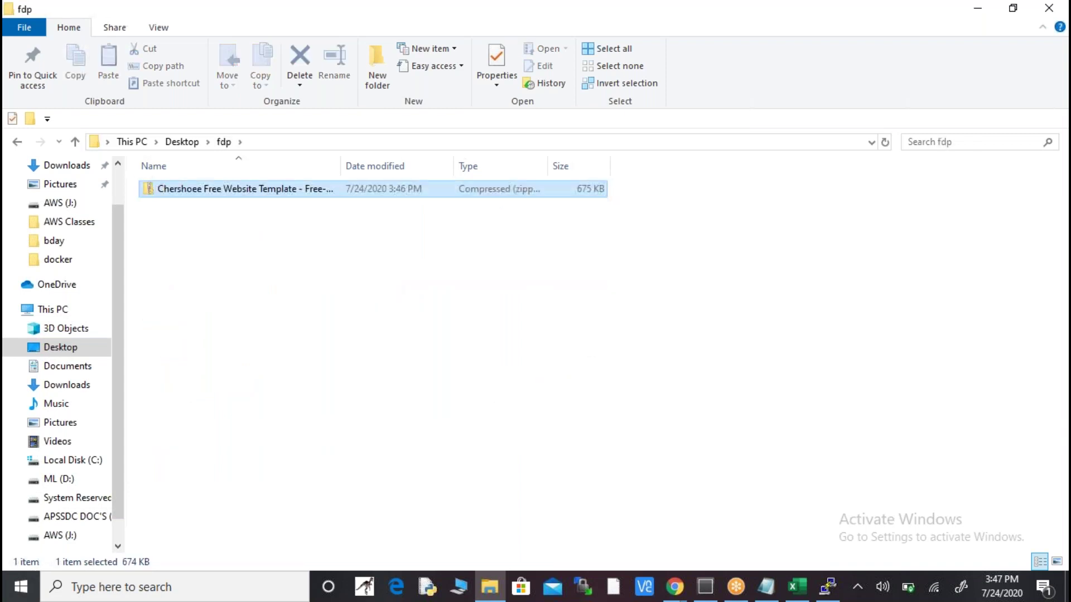
{"action": "right_click", "coordinate": [217, 192]}
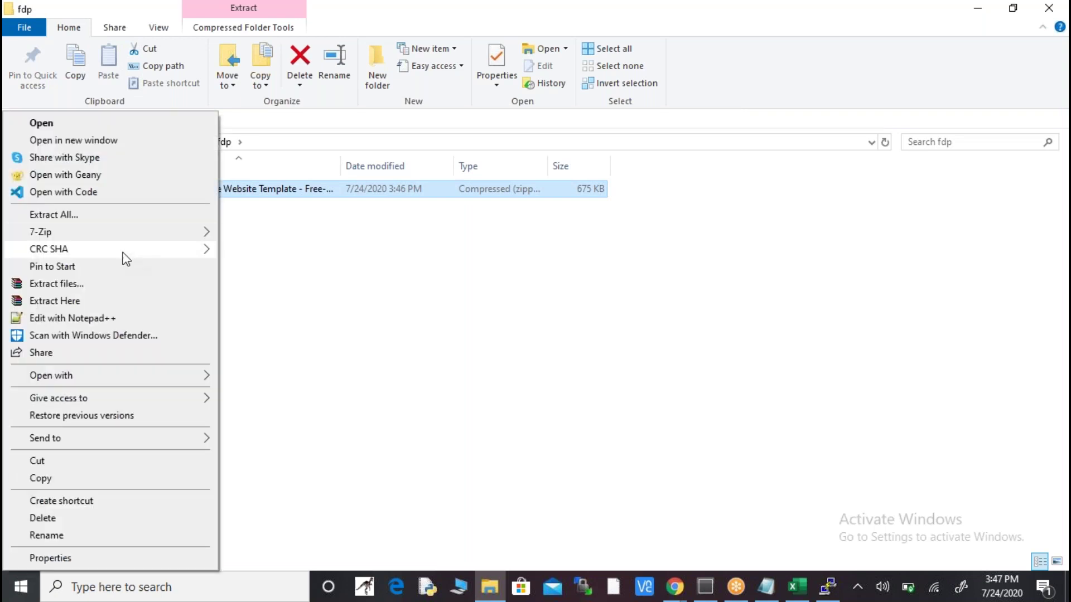
{"action": "left_click", "coordinate": [98, 305]}
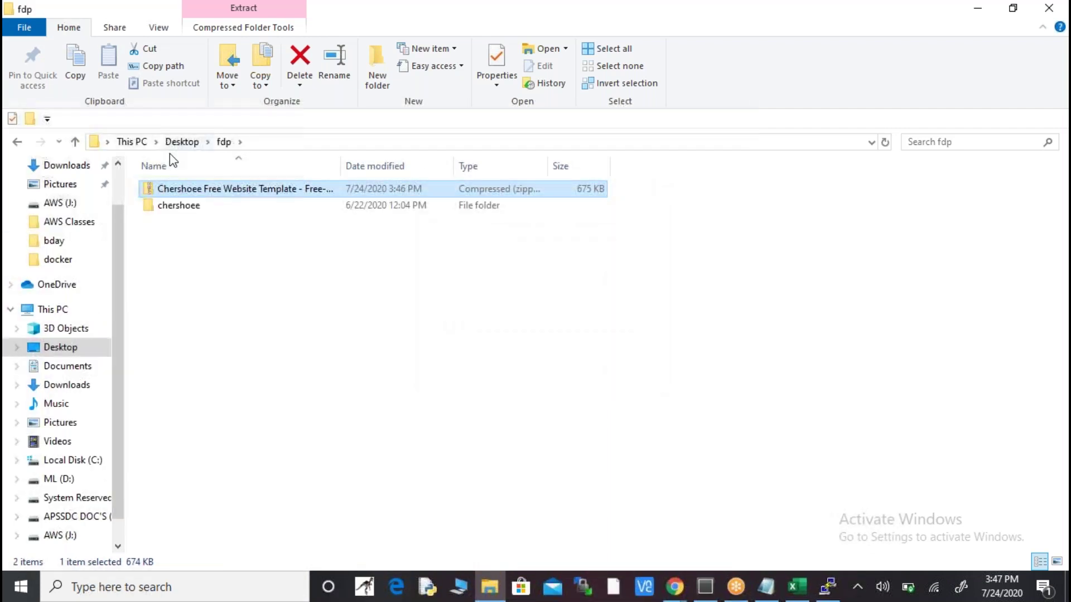
{"action": "double_click", "coordinate": [185, 207]}
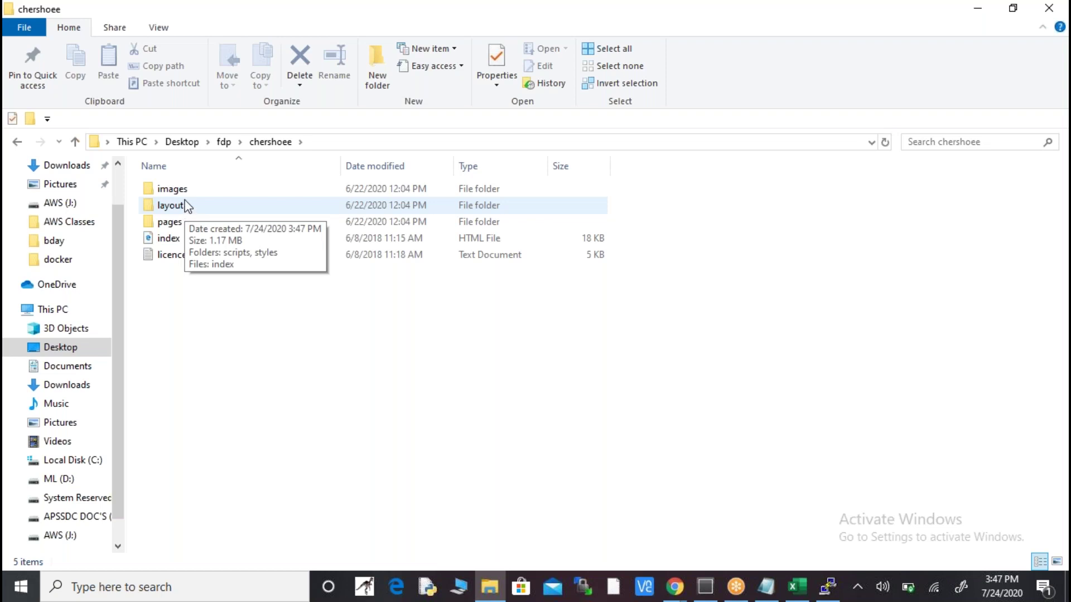
{"action": "mouse_move", "coordinate": [196, 189]}
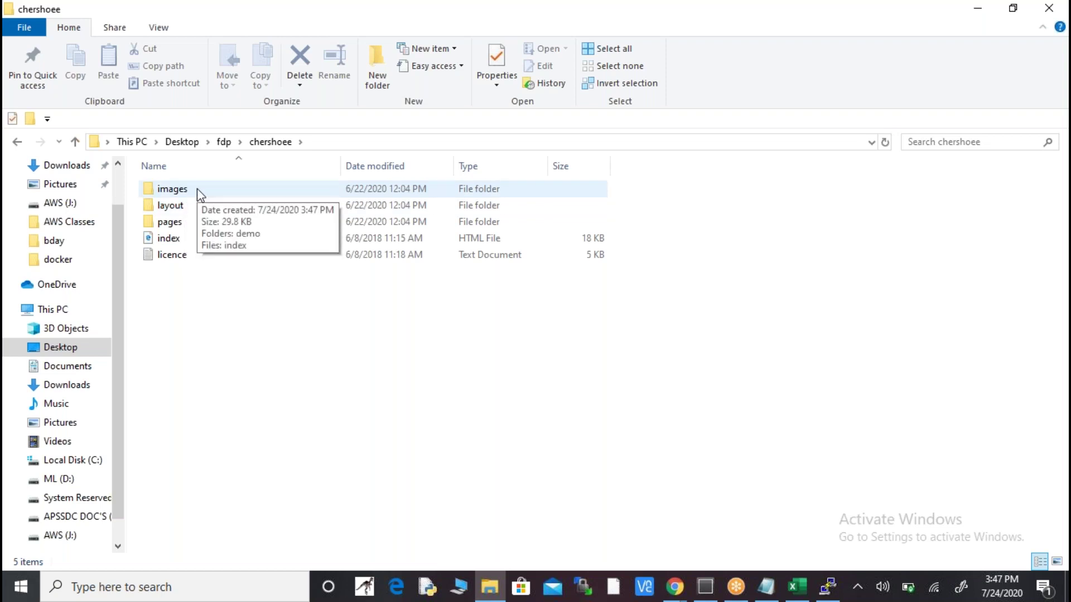
{"action": "mouse_move", "coordinate": [188, 244]}
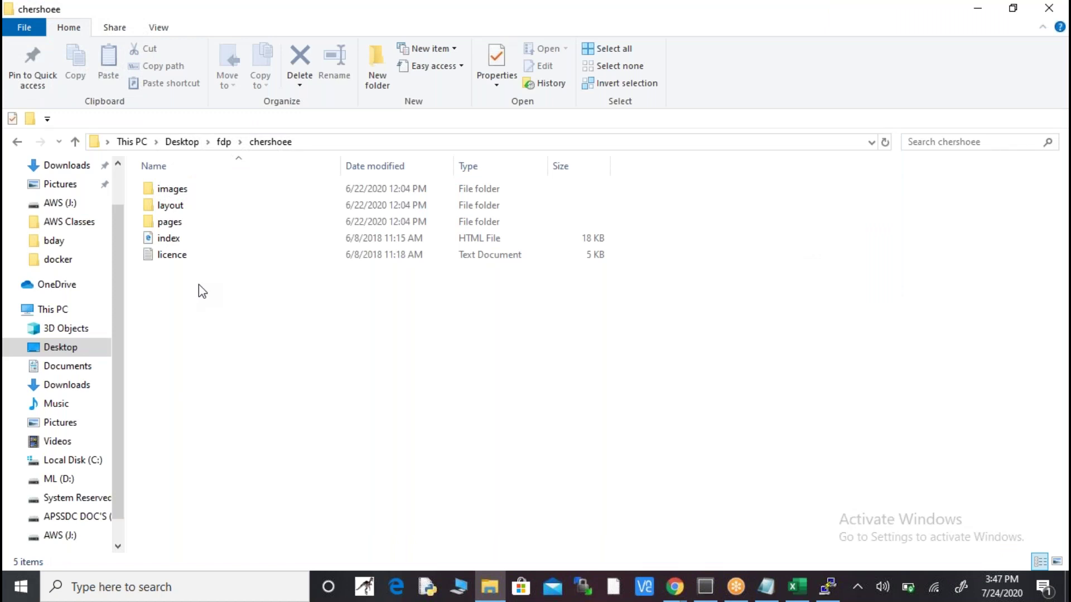
{"action": "key", "text": "alt+Tab"}
{"action": "key", "text": "alt+Tab"}
{"action": "key", "text": "alt+Tab"}
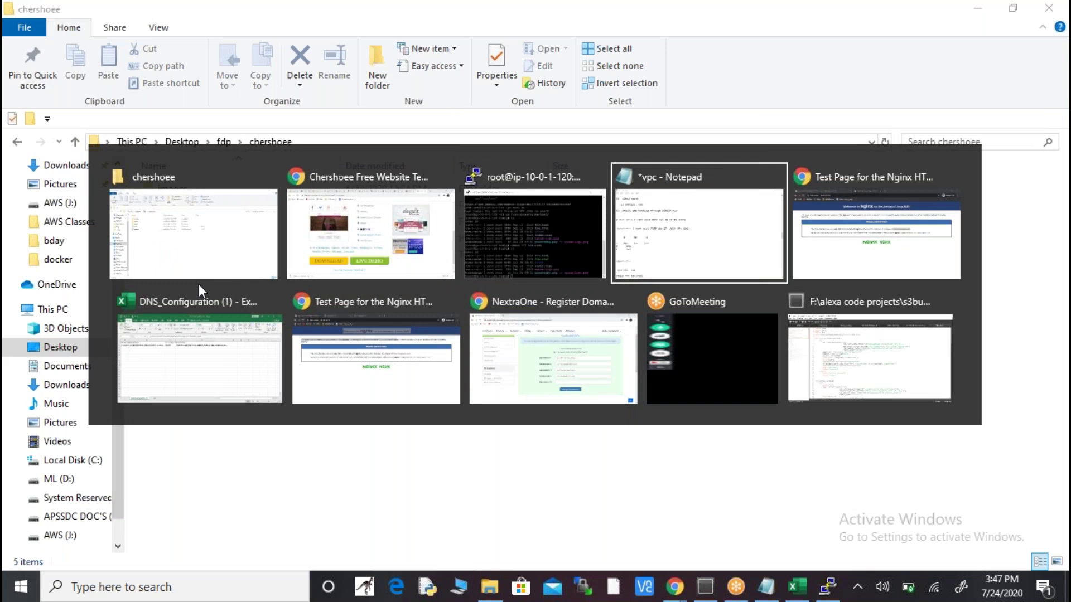
- Search 'winscp free download' in an incognito tab and open the official WinSCP 5.17.6 download page
{"action": "key", "text": "alt+Tab"}
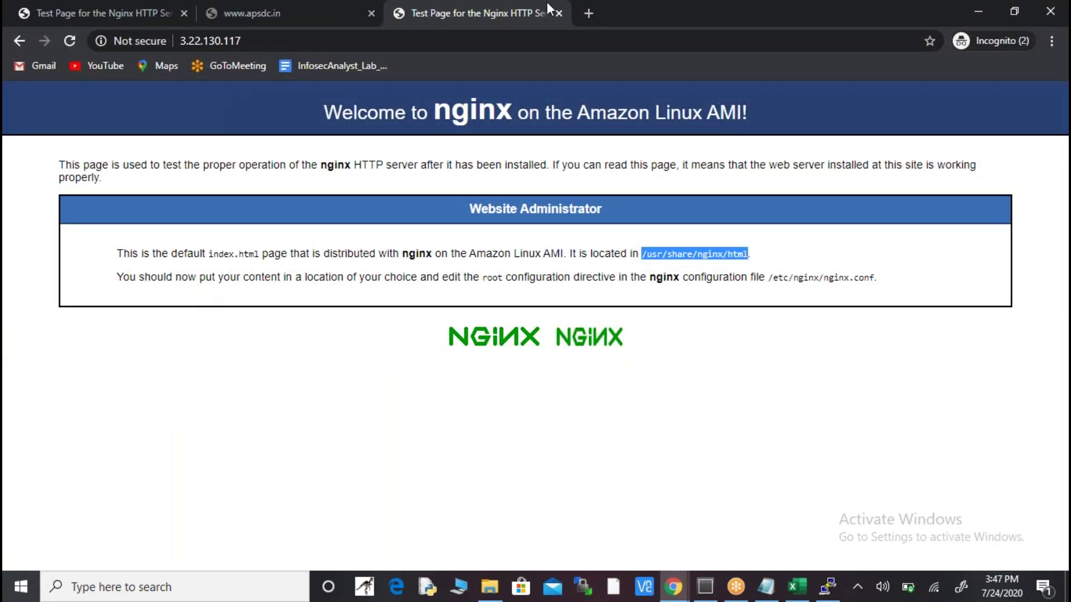
{"action": "left_click", "coordinate": [588, 12]}
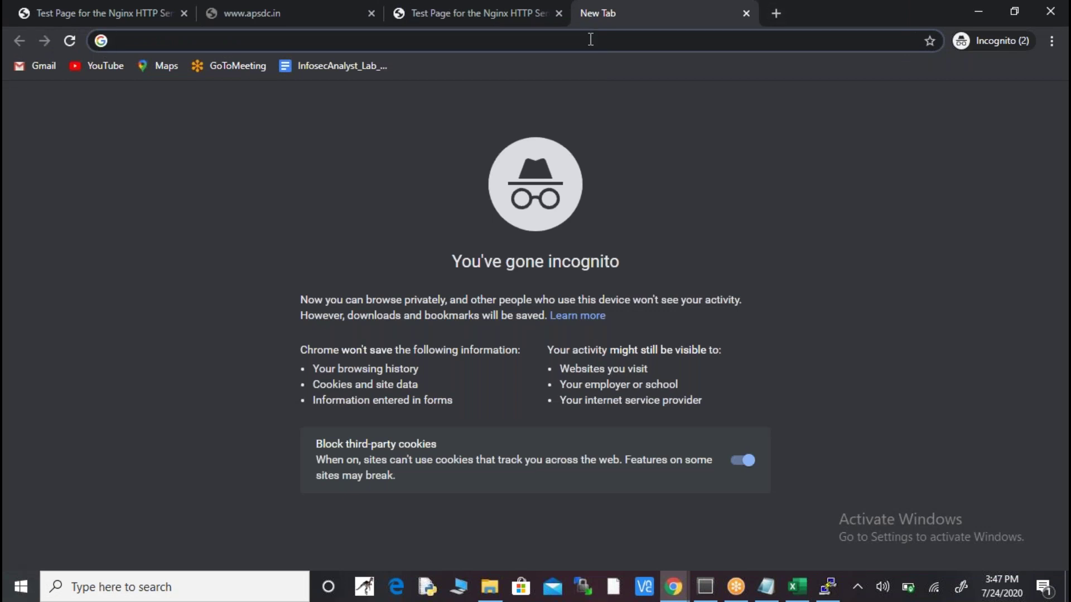
{"action": "type", "text": "winscp"}
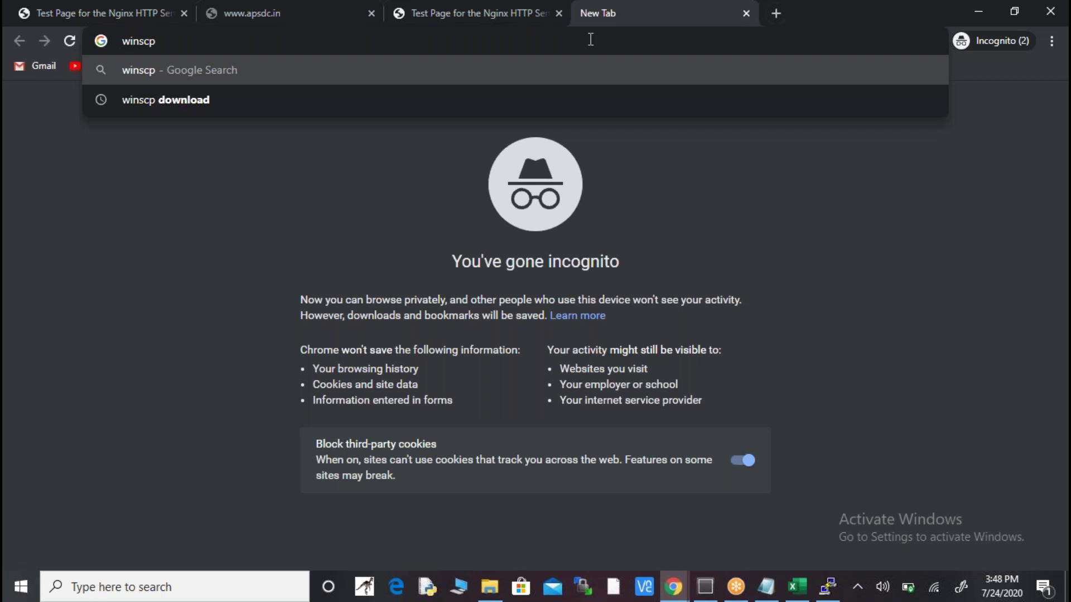
{"action": "type", "text": " free d"}
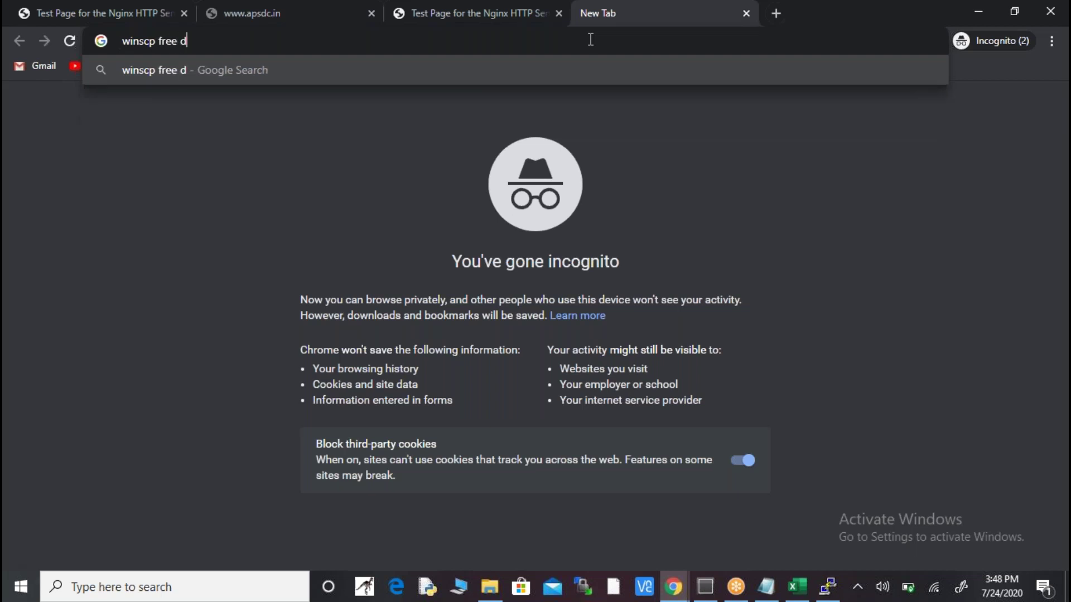
{"action": "type", "text": "own"}
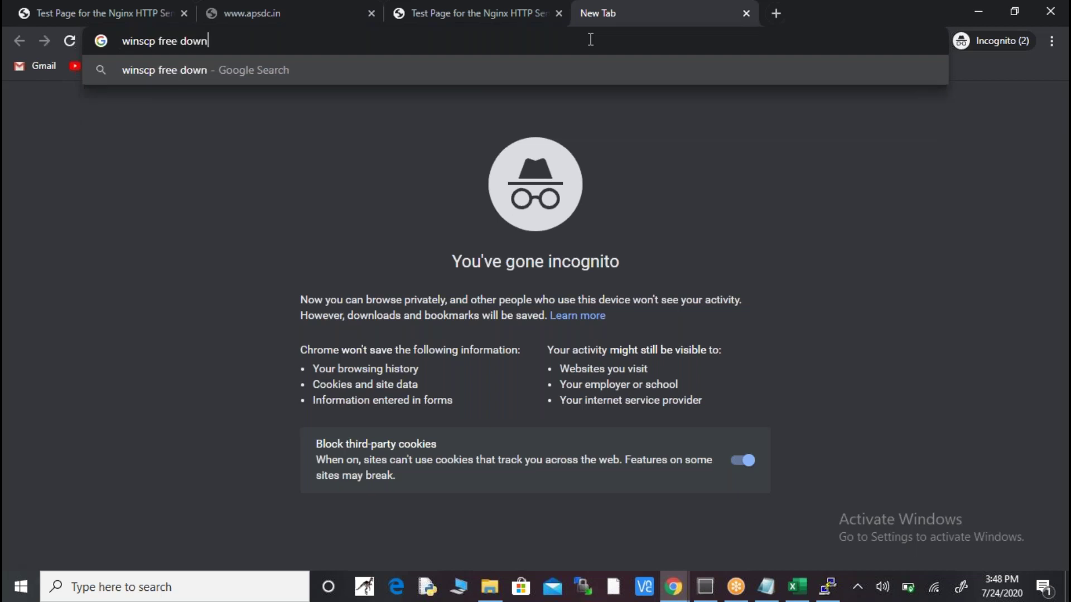
{"action": "type", "text": "load"}
{"action": "key", "text": "Return"}
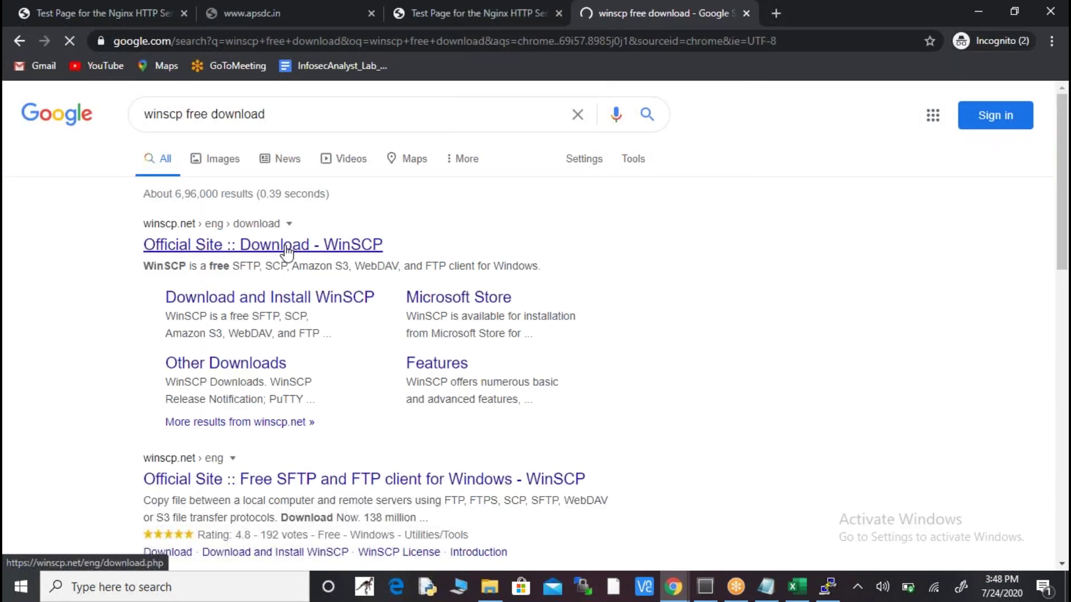
{"action": "left_click", "coordinate": [286, 248]}
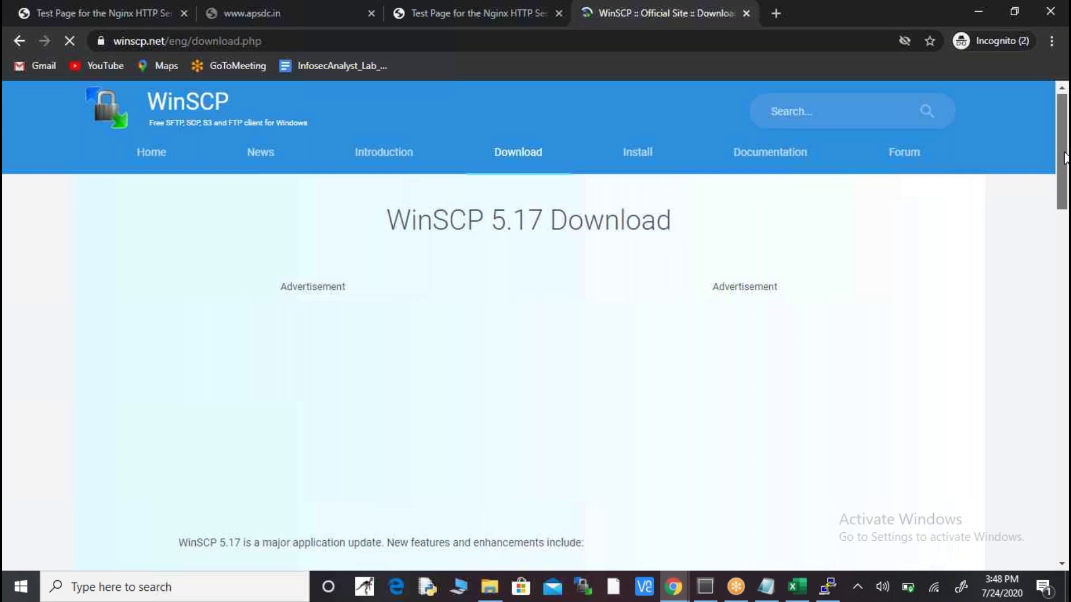
{"action": "scroll", "coordinate": [1063, 157], "scroll_direction": "down", "scroll_amount": 7}
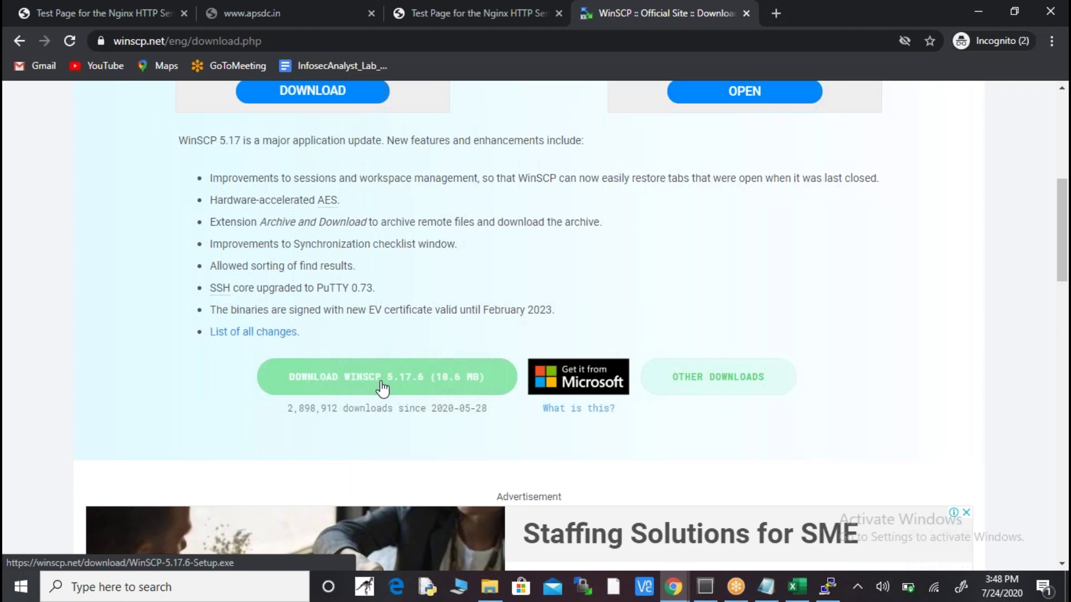
{"action": "key", "text": "super"}
- Launch WinSCP, close the incognito browser window and minimize the chershoee folder
{"action": "type", "text": "wi"}
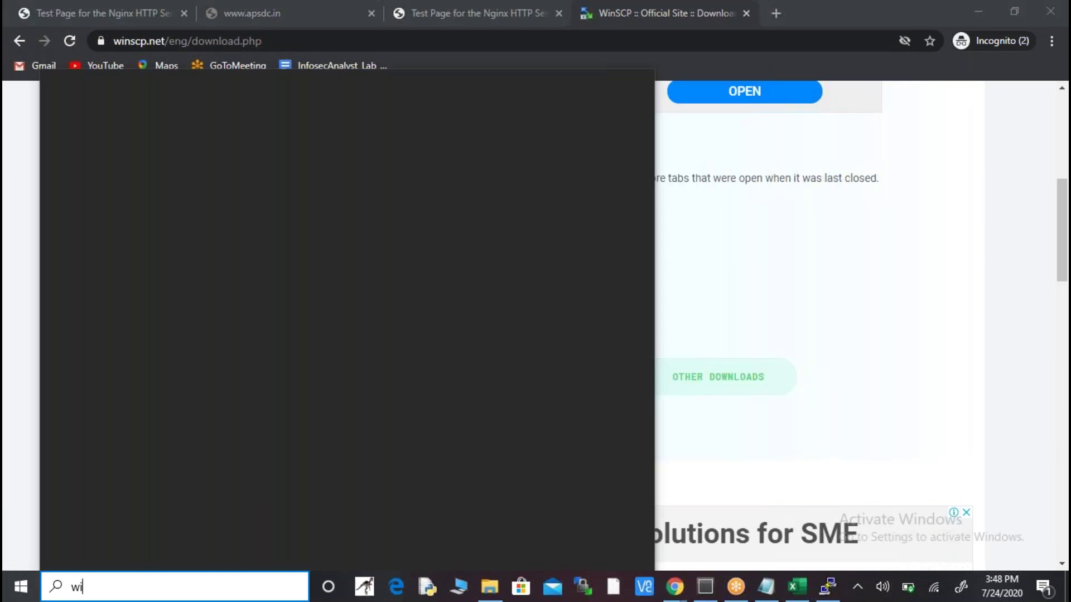
{"action": "type", "text": "nscp"}
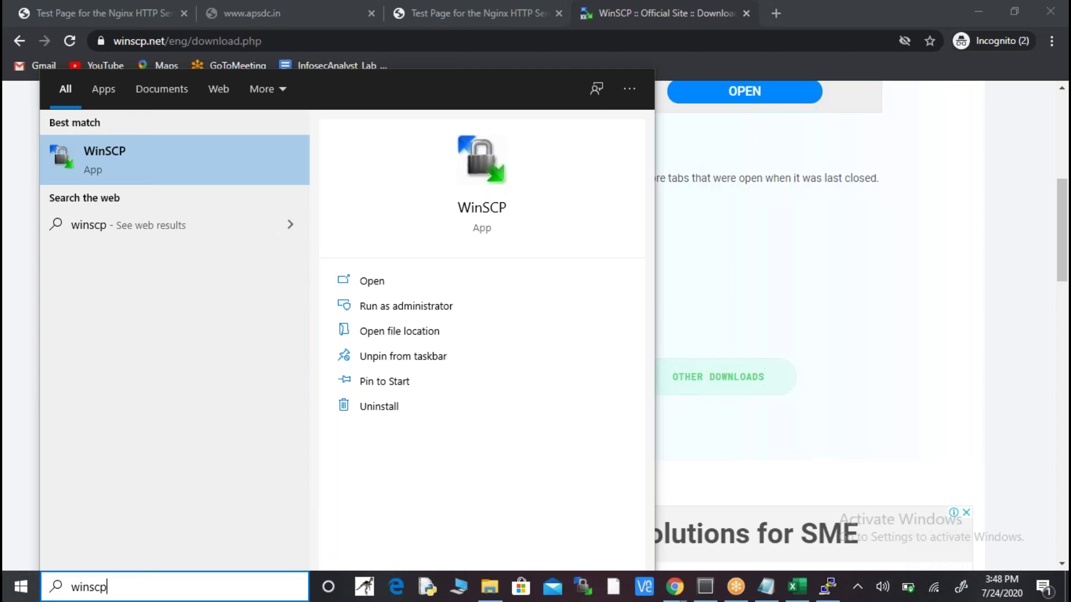
{"action": "key", "text": "Return"}
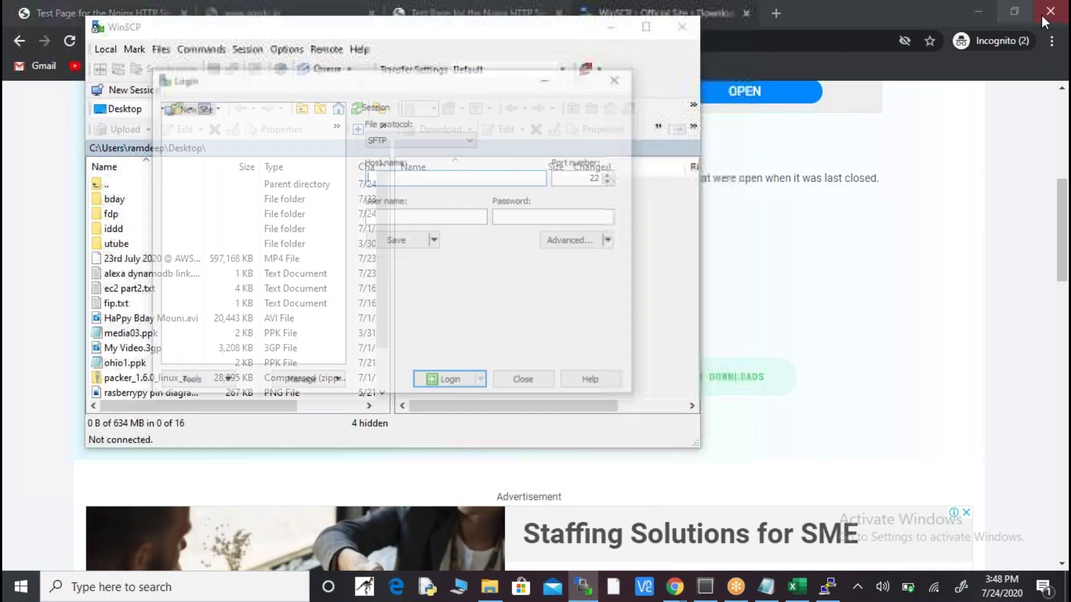
{"action": "left_click", "coordinate": [1045, 15]}
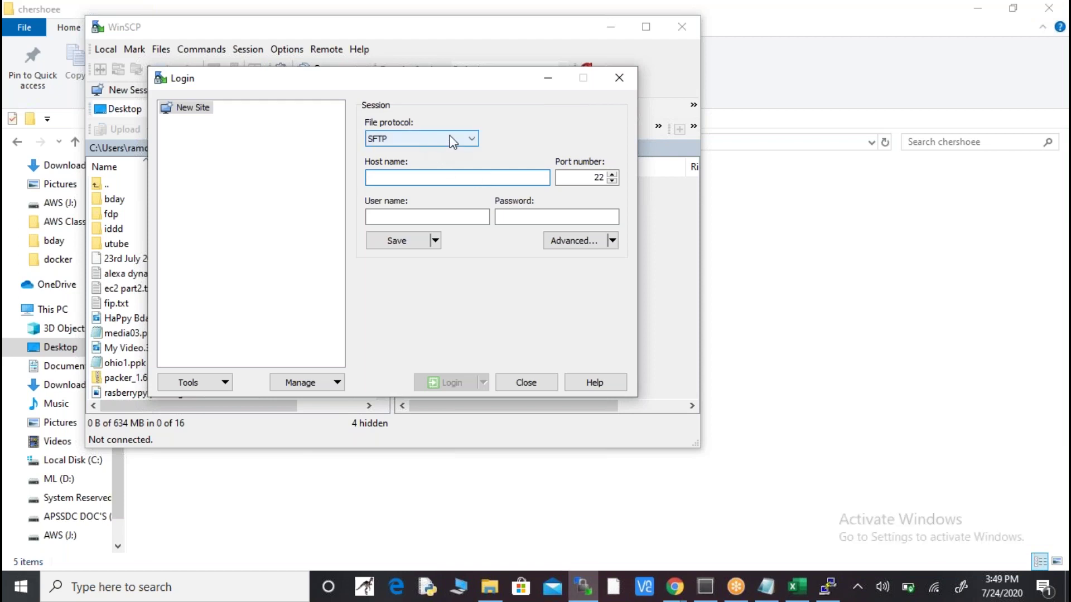
{"action": "left_click", "coordinate": [787, 196]}
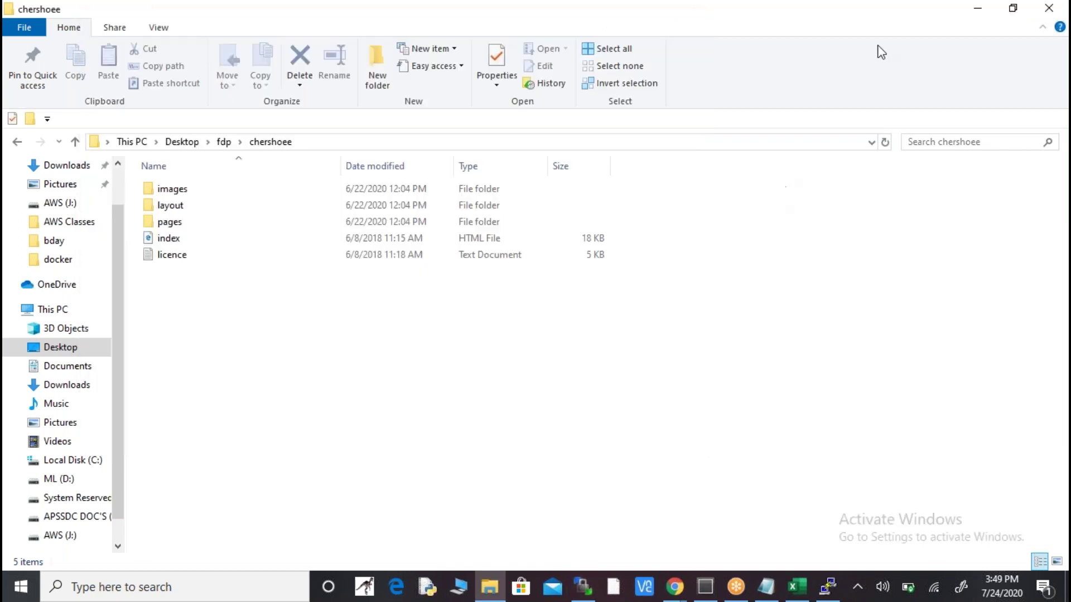
{"action": "left_click", "coordinate": [976, 10]}
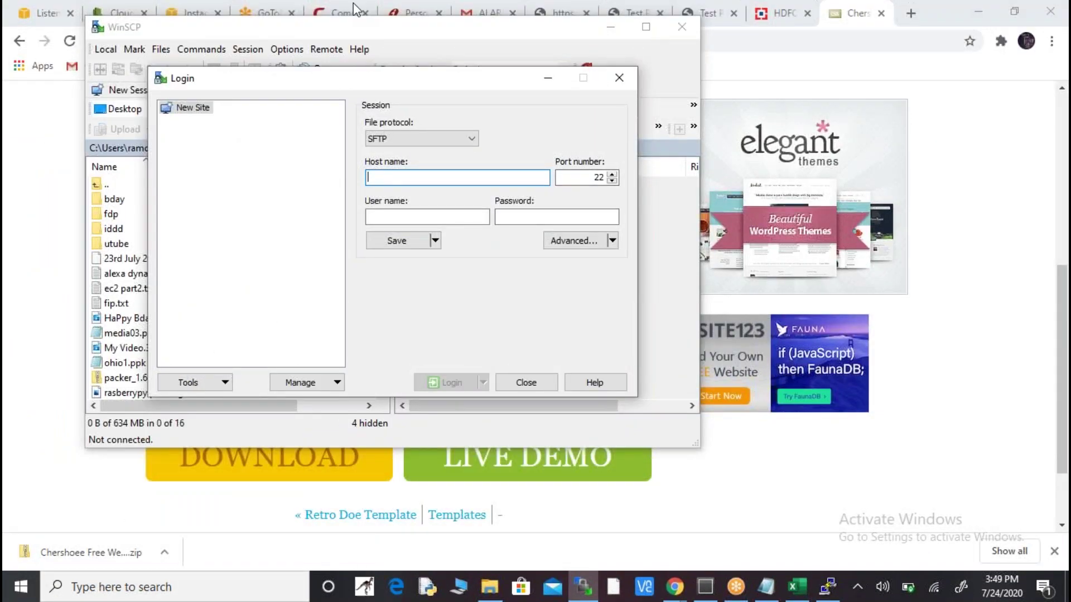
- Paste the EC2 public IP 3.22.130.117 as host name and enter user ec2-user
{"action": "left_click", "coordinate": [203, 16]}
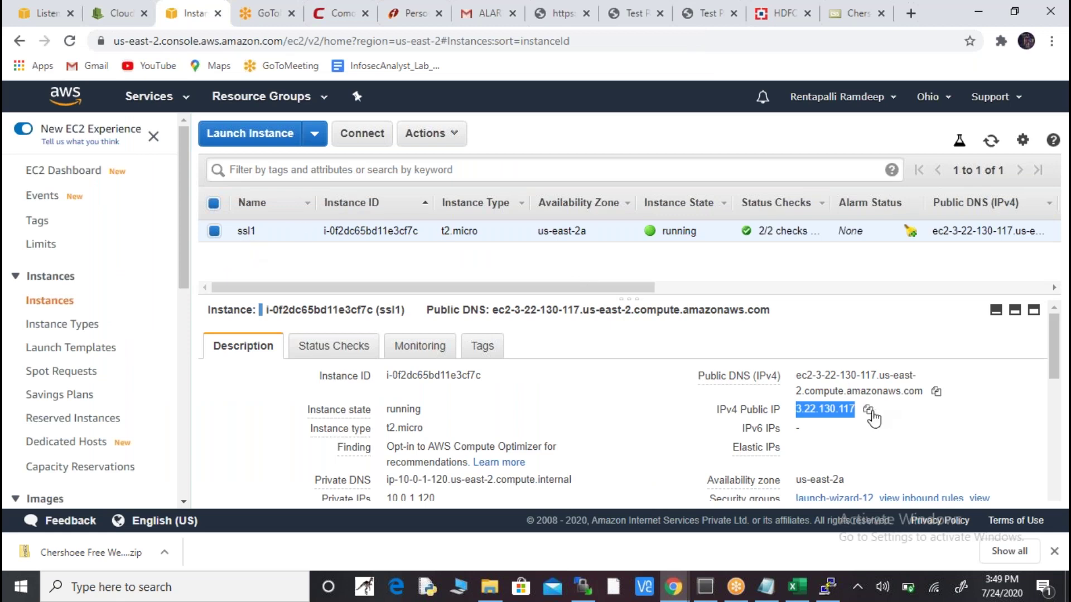
{"action": "left_click", "coordinate": [868, 410]}
{"action": "key", "text": "alt+Tab"}
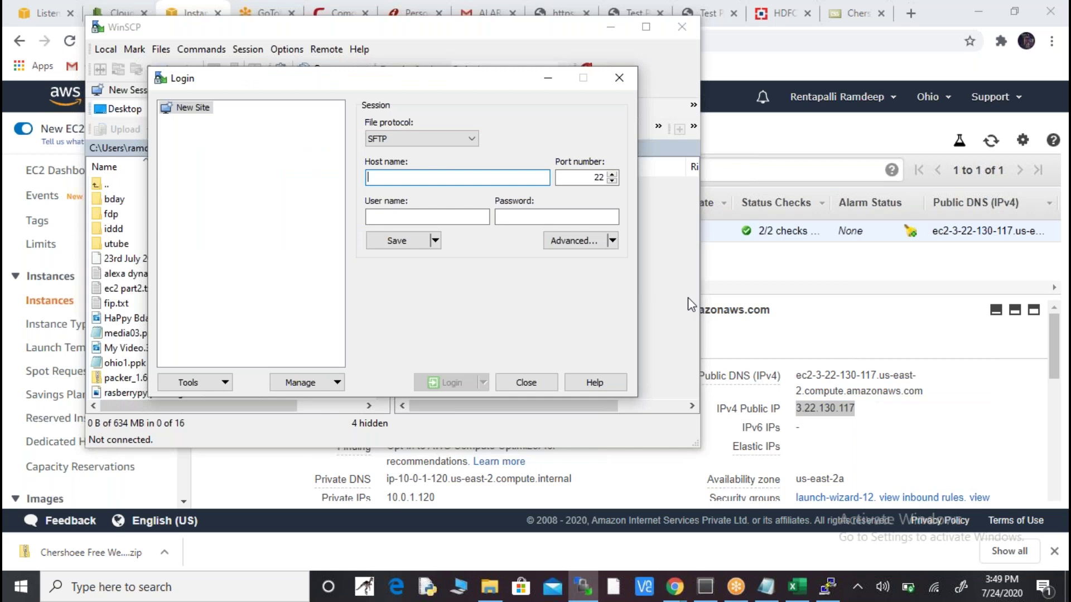
{"action": "key", "text": "ctrl+v"}
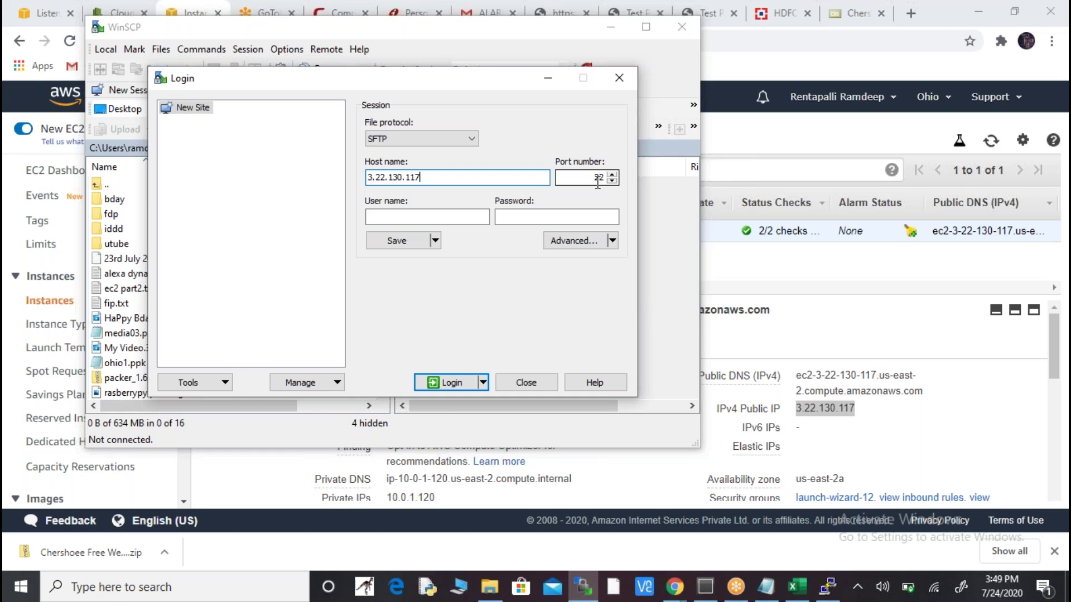
{"action": "left_click", "coordinate": [462, 216]}
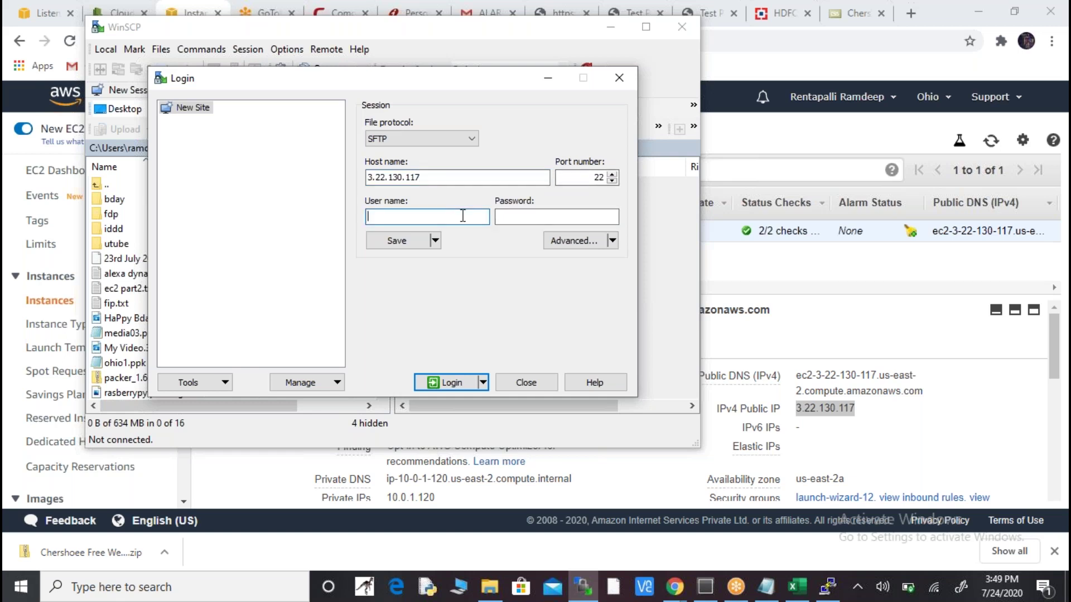
{"action": "type", "text": "ec2-user"}
- Set ohio1.ppk as the SSH authentication private key and log in to 3.22.130.117
{"action": "left_click", "coordinate": [589, 242]}
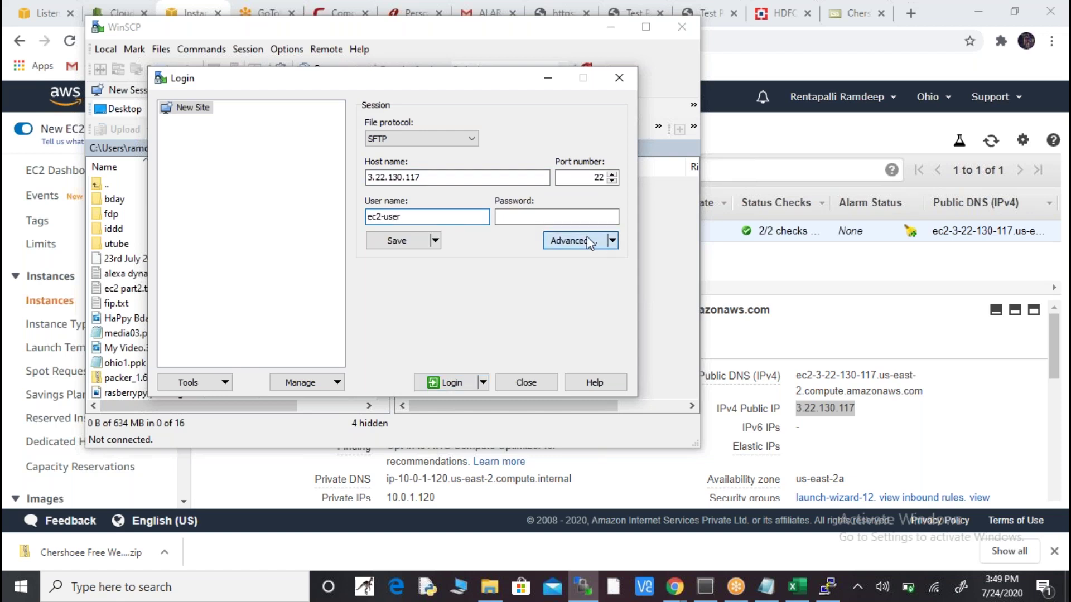
{"action": "left_click", "coordinate": [589, 242]}
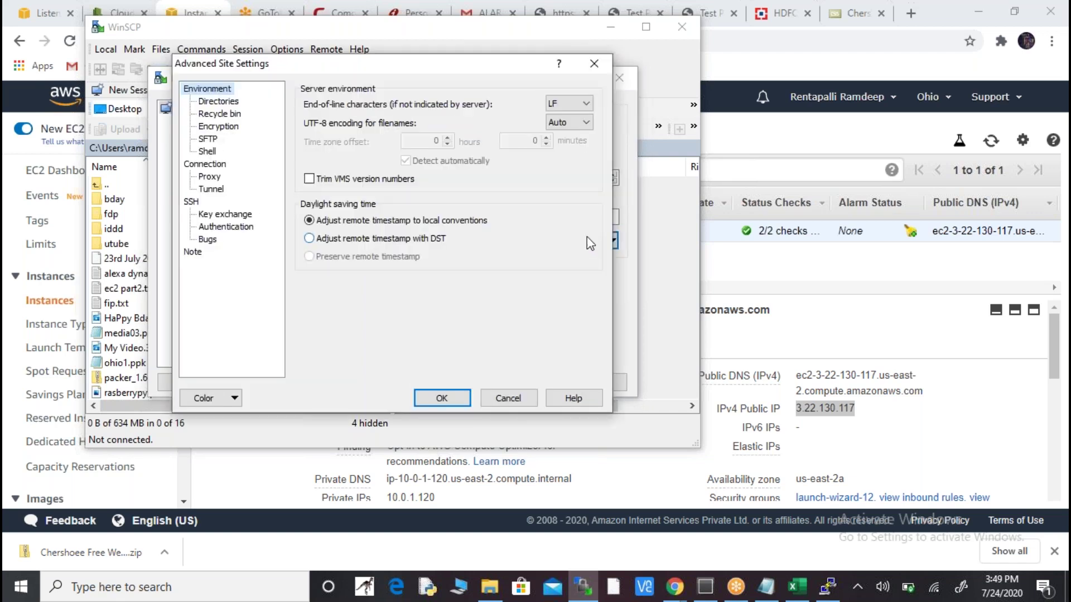
{"action": "left_click", "coordinate": [241, 232]}
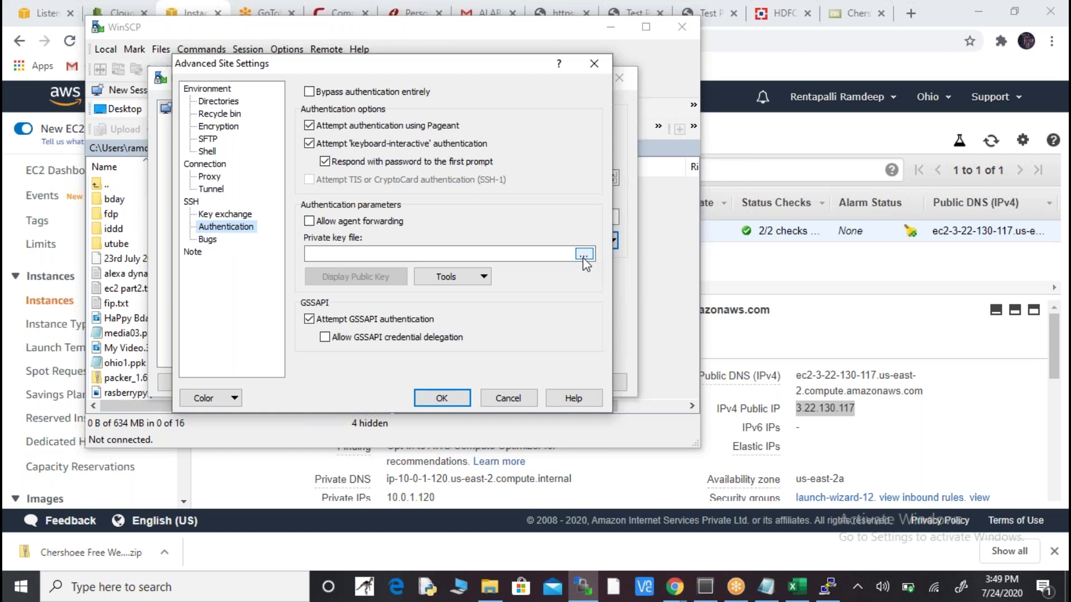
{"action": "left_click", "coordinate": [586, 256]}
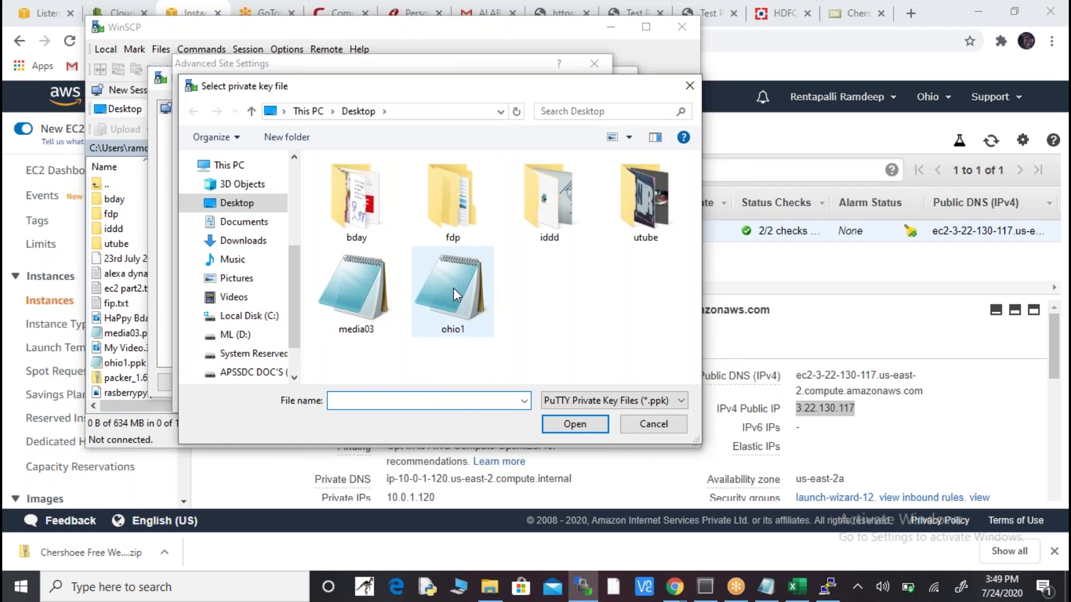
{"action": "left_click", "coordinate": [468, 301]}
{"action": "left_click", "coordinate": [580, 428]}
{"action": "left_click", "coordinate": [442, 398]}
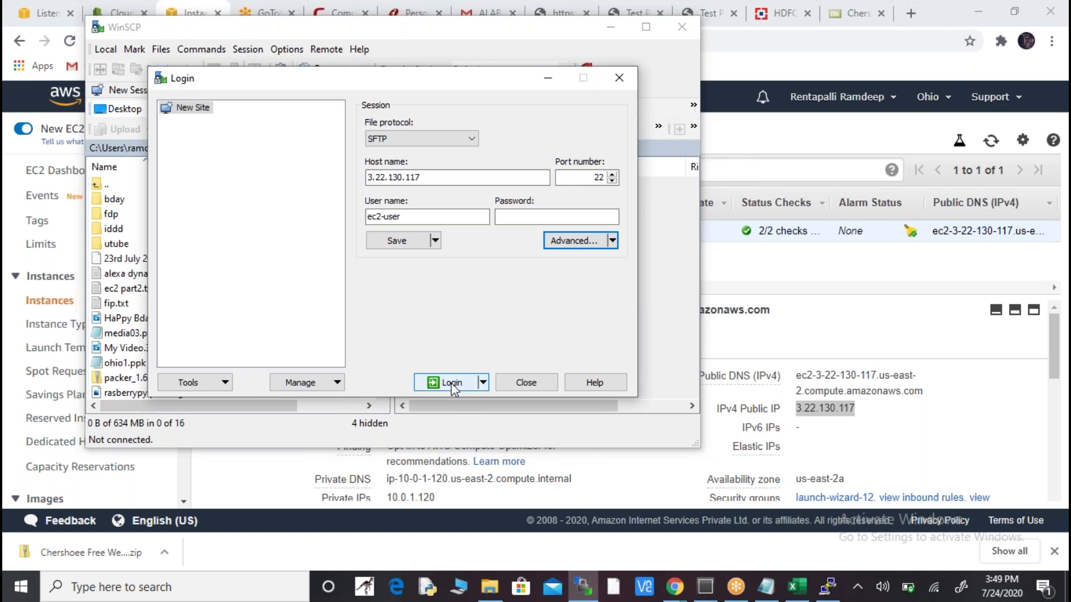
{"action": "left_click", "coordinate": [452, 387]}
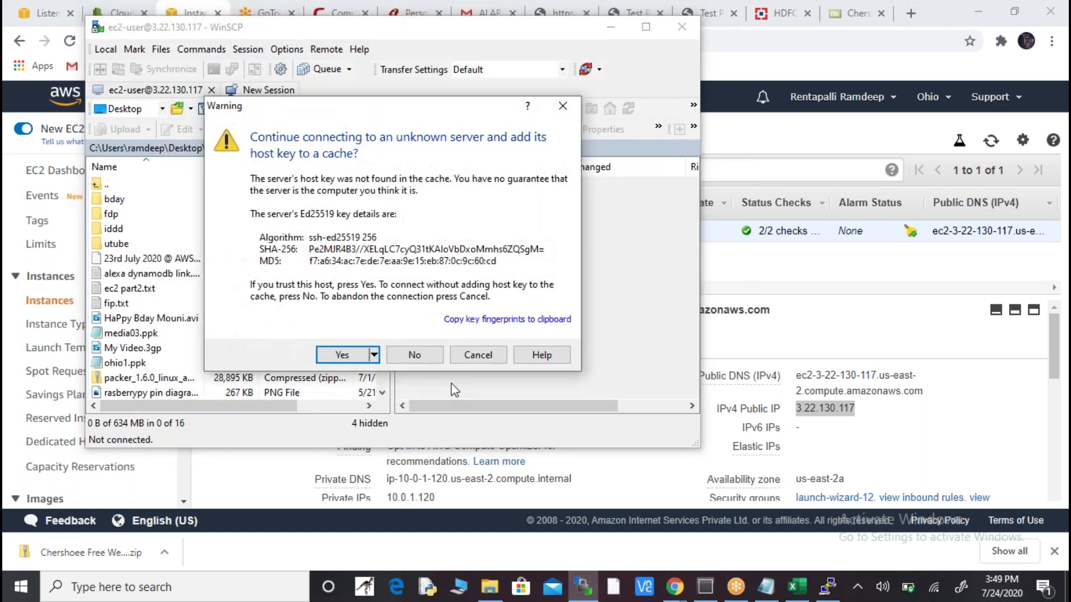
- Accept the unknown host key, reposition the connected WinSCP window, and list local locations
{"action": "left_click", "coordinate": [342, 355]}
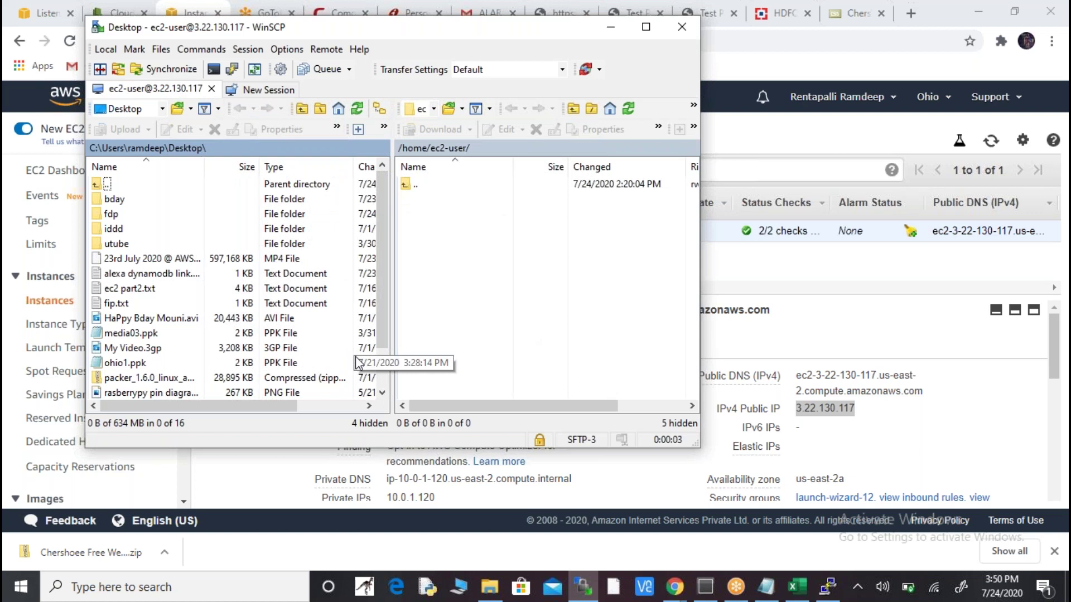
{"action": "left_click_drag", "start_coordinate": [546, 30], "coordinate": [650, 68]}
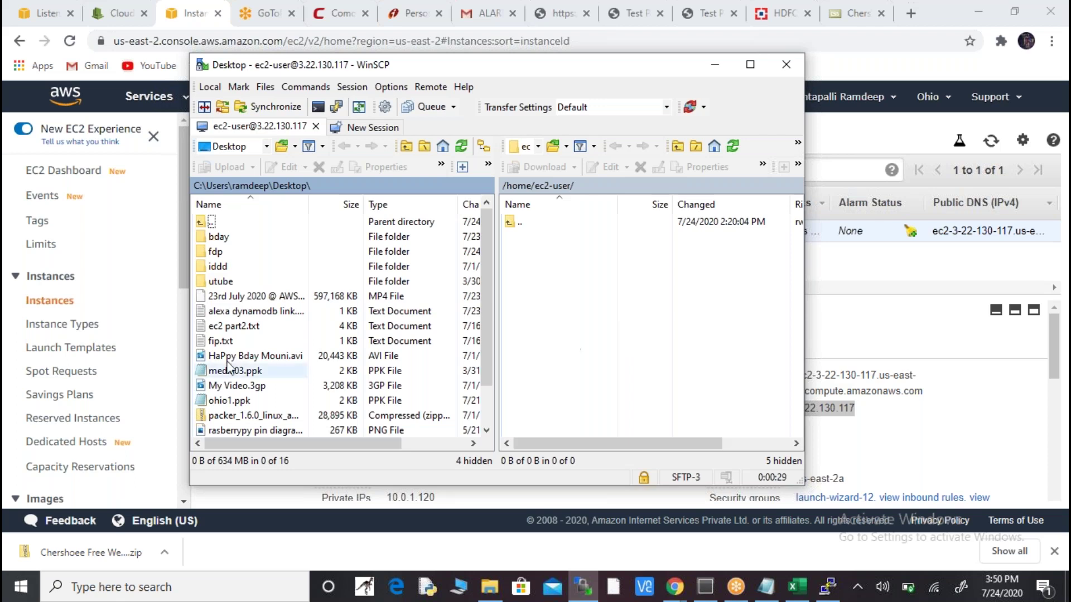
{"action": "left_click", "coordinate": [266, 148]}
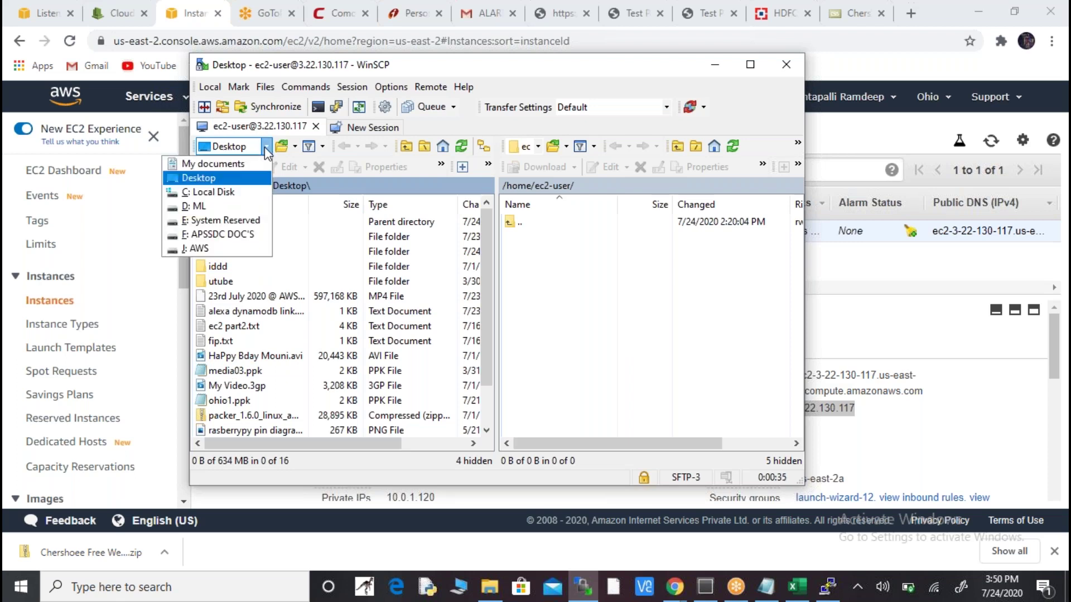
- Browse the local pane to Desktop\fdp\chershoee and bring up the nginx test page in Chrome
{"action": "left_click", "coordinate": [213, 179]}
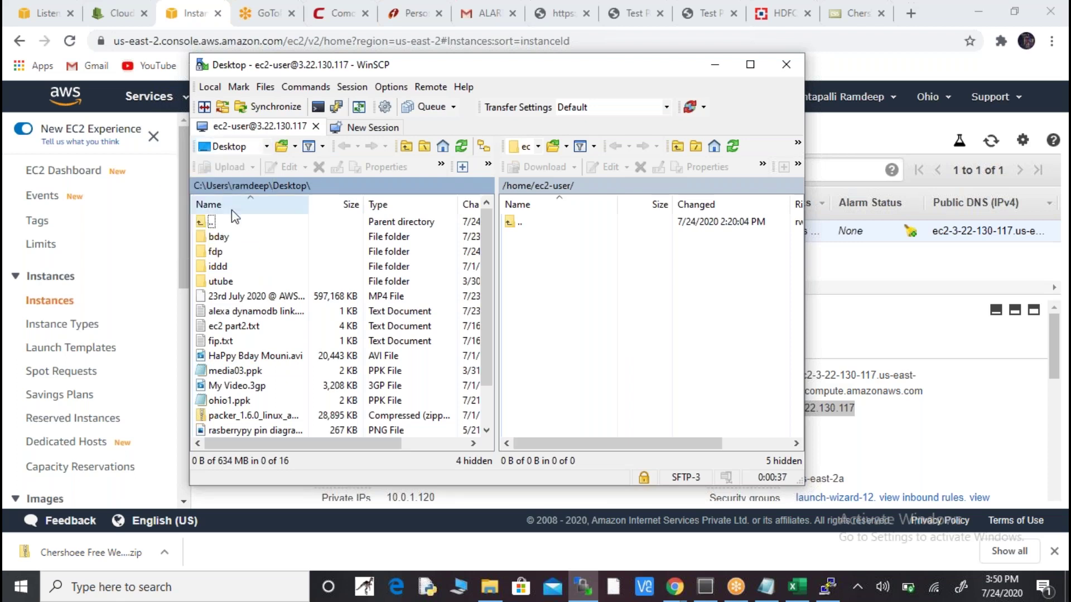
{"action": "double_click", "coordinate": [215, 252]}
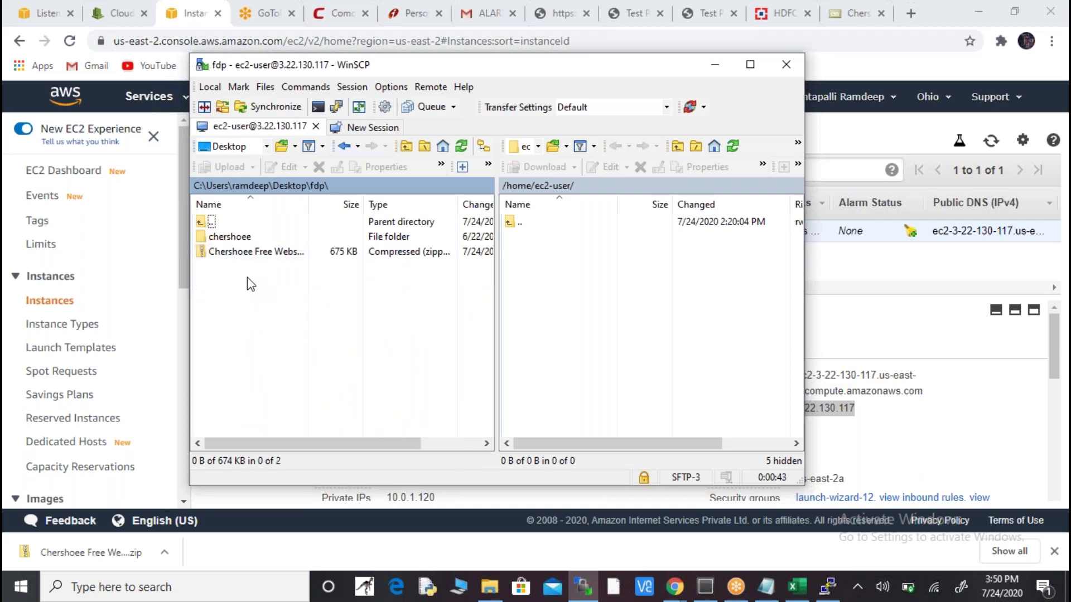
{"action": "double_click", "coordinate": [252, 236]}
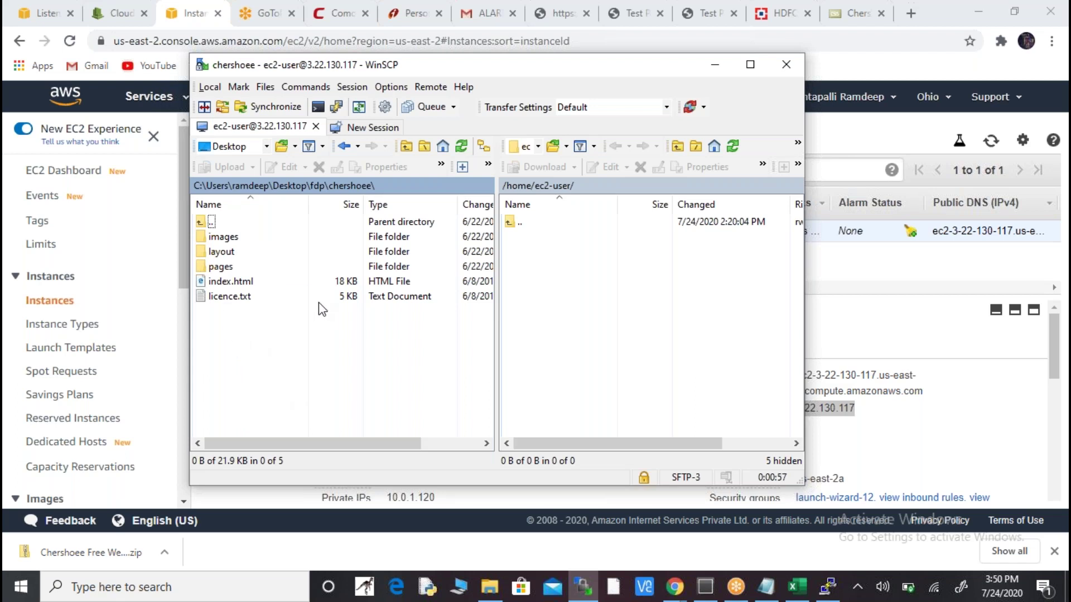
{"action": "left_click", "coordinate": [714, 64]}
{"action": "left_click", "coordinate": [647, 14]}
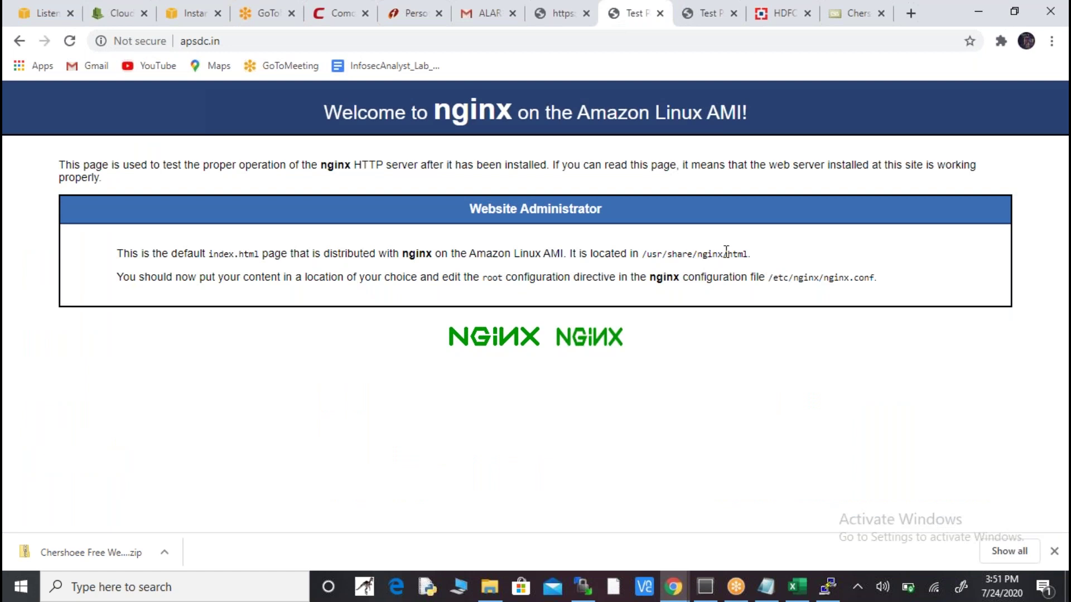
- Go to the server's root folder and open /usr/share, checking the web root path on the nginx page
{"action": "key", "text": "alt+Tab"}
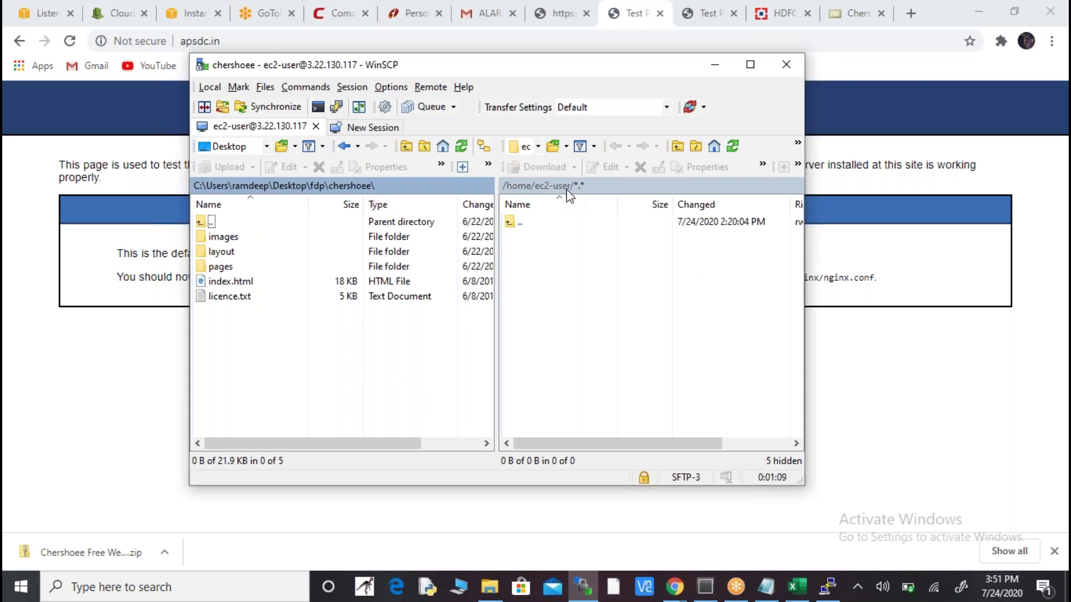
{"action": "left_click", "coordinate": [538, 146]}
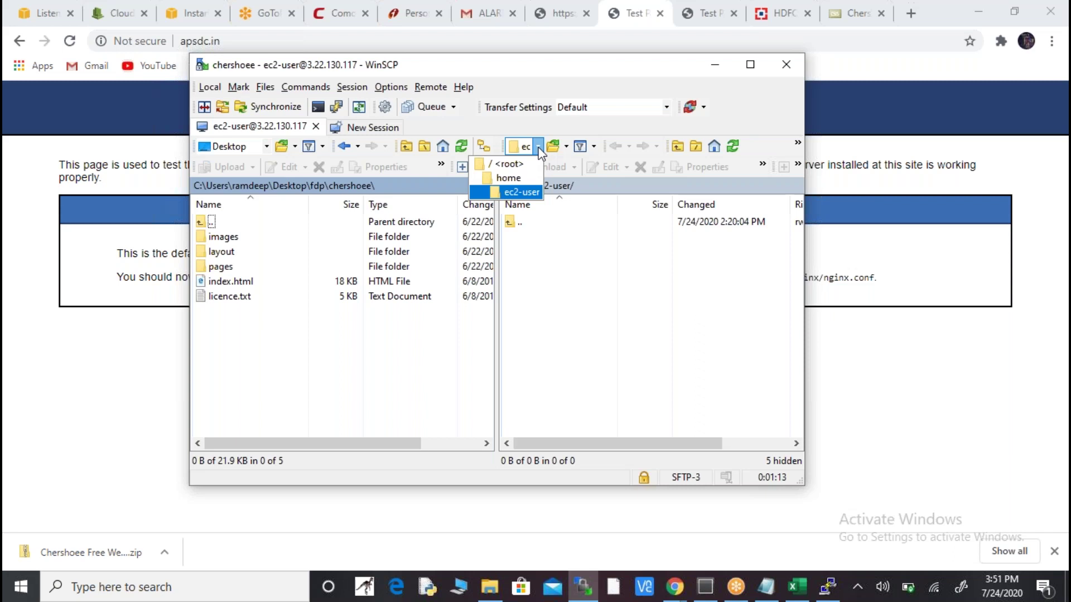
{"action": "left_click", "coordinate": [511, 164]}
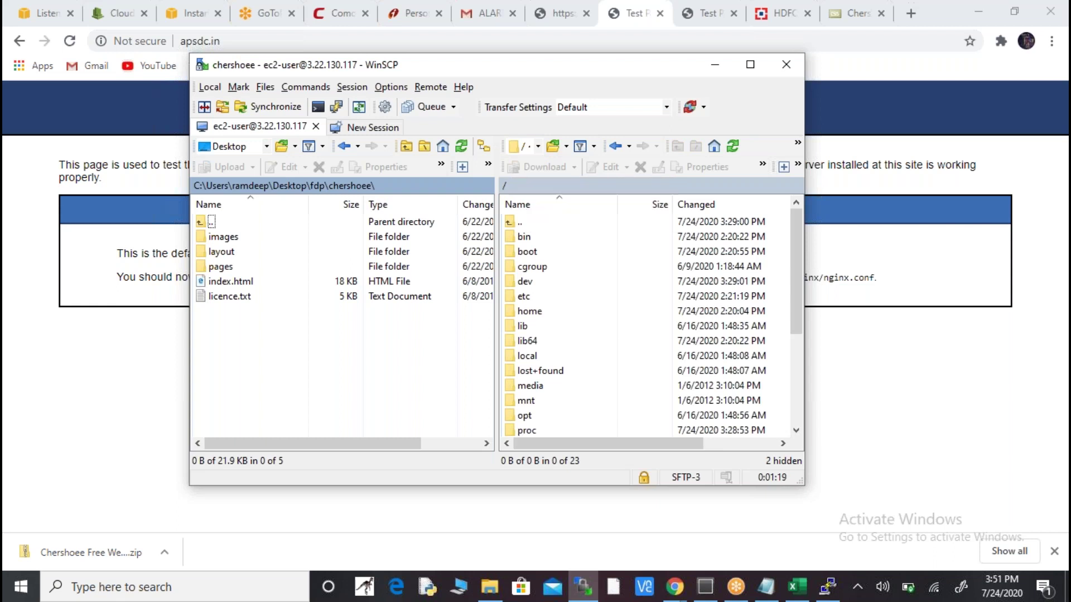
{"action": "left_click", "coordinate": [674, 586]}
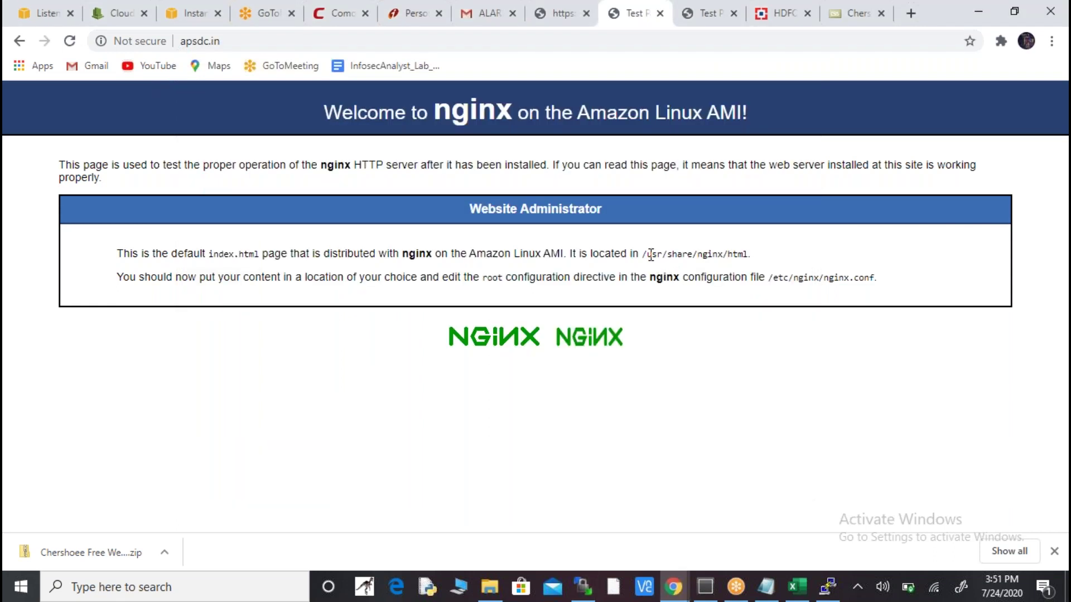
{"action": "key", "text": "alt+Tab"}
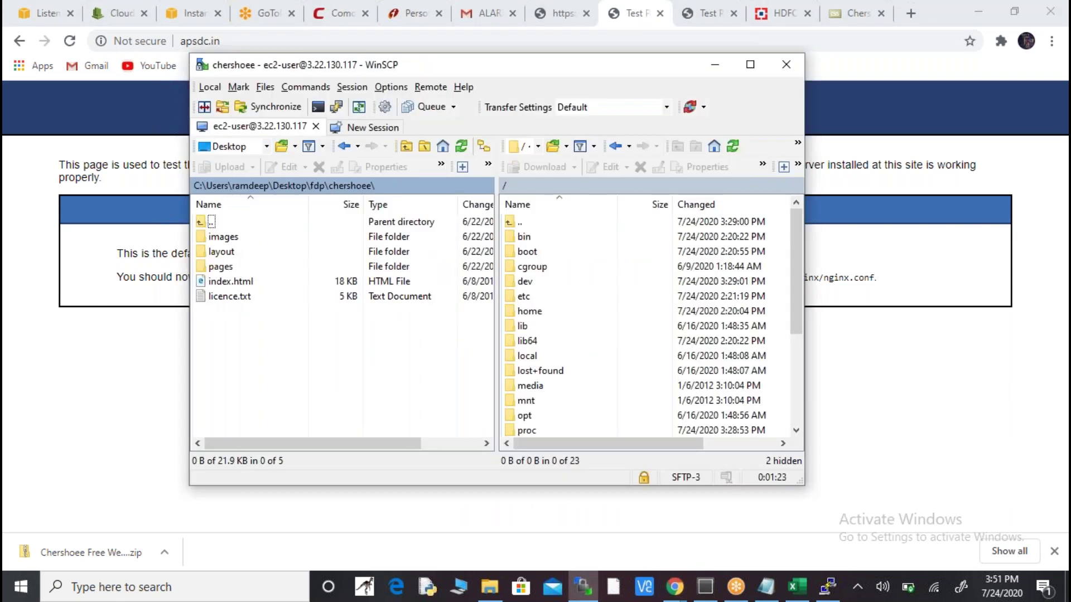
{"action": "left_click_drag", "start_coordinate": [796, 262], "coordinate": [798, 342]}
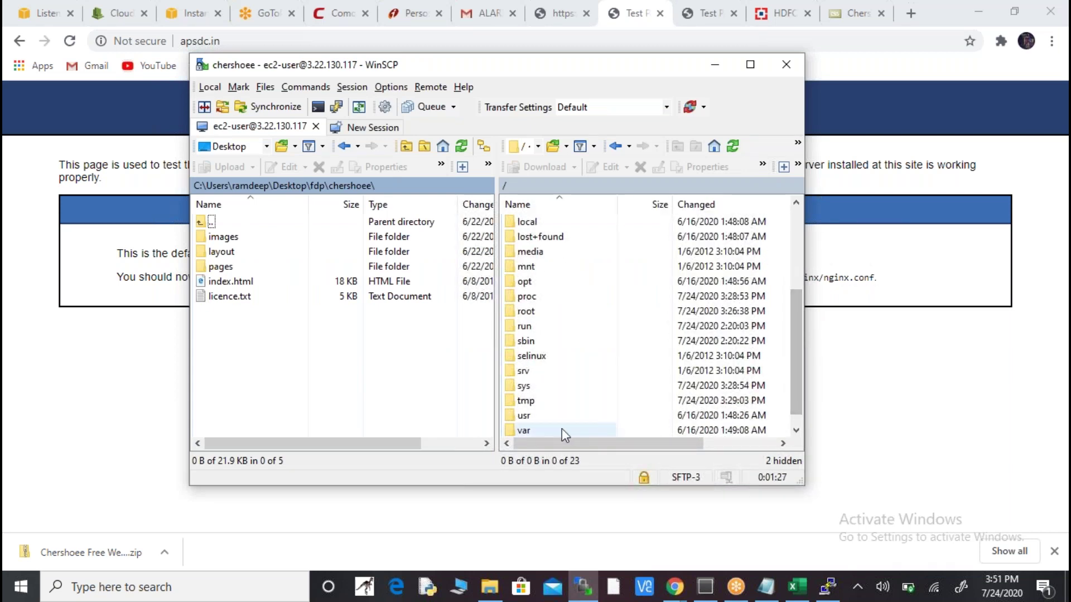
{"action": "double_click", "coordinate": [534, 419]}
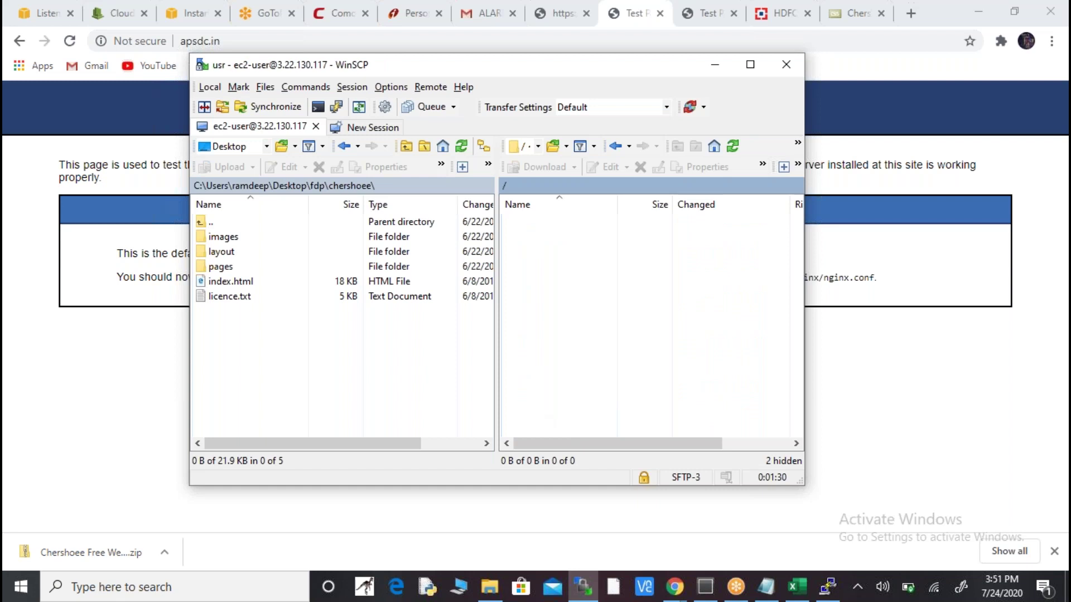
{"action": "key", "text": "alt+Tab"}
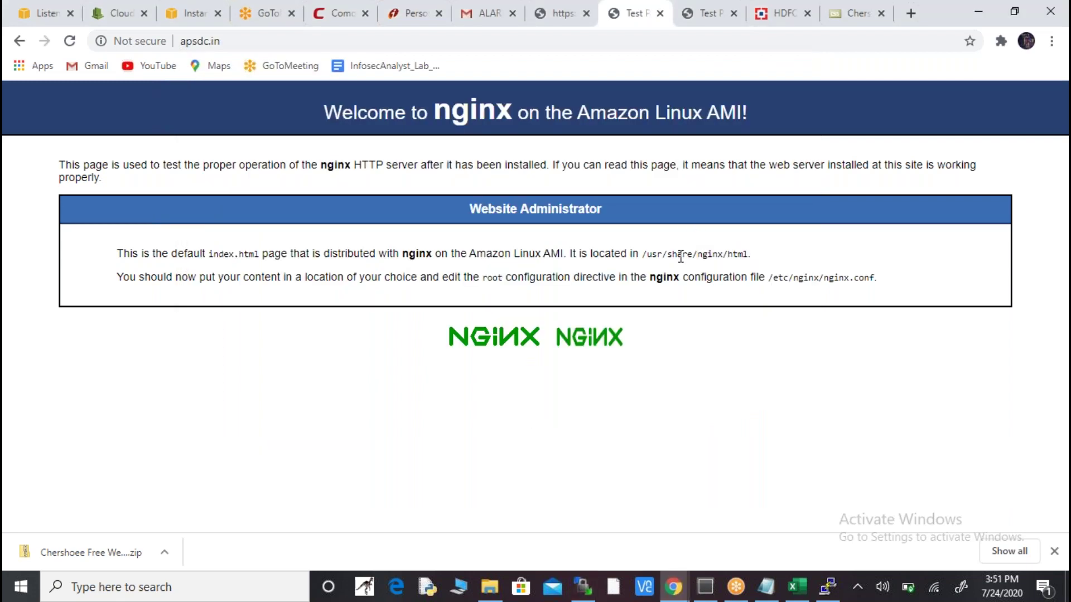
{"action": "key", "text": "alt+Tab"}
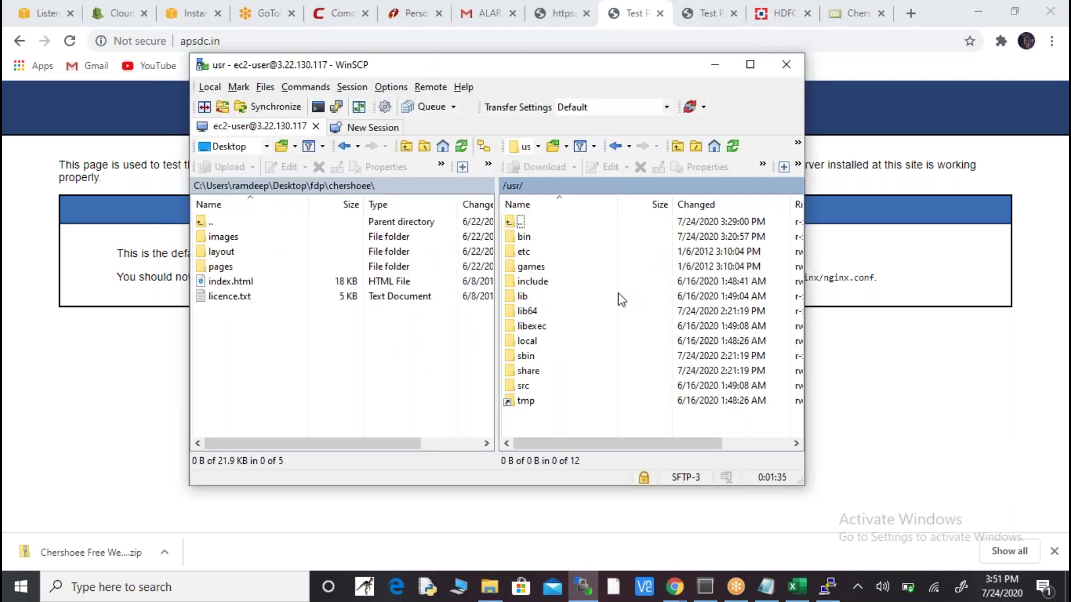
{"action": "double_click", "coordinate": [528, 371]}
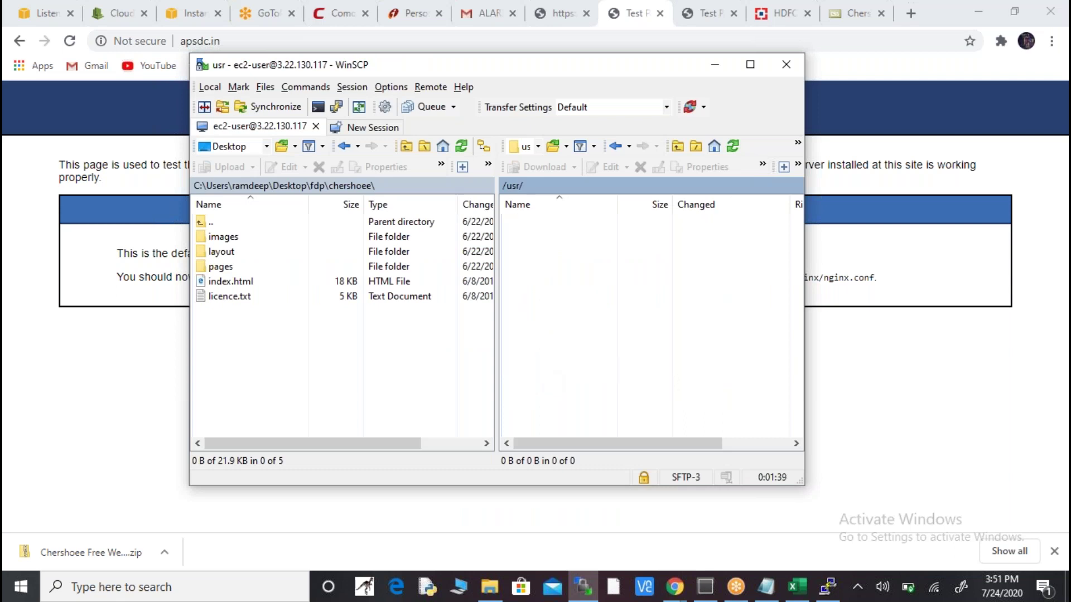
- Open nginx then html to reach /usr/share/nginx/html with index.html, 50x.html and 404.html
{"action": "key", "text": "alt+Tab"}
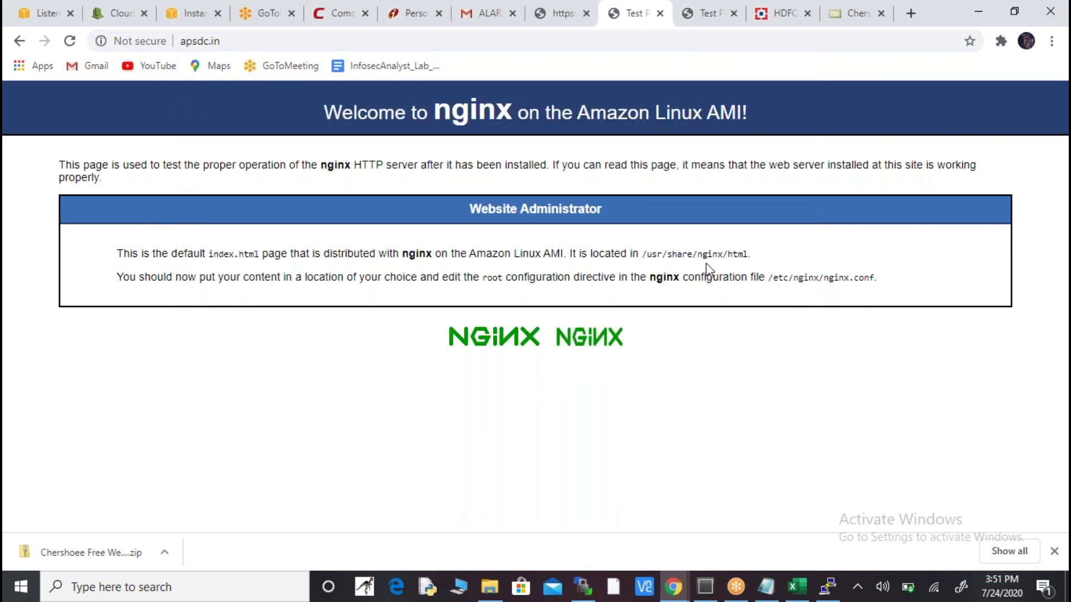
{"action": "key", "text": "alt+Tab"}
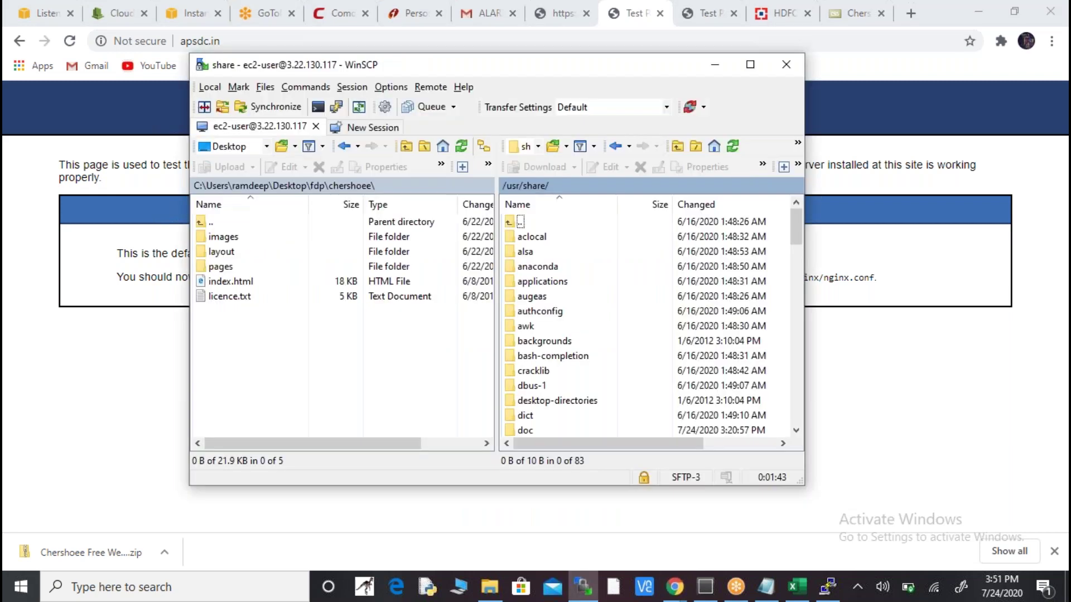
{"action": "left_click_drag", "start_coordinate": [795, 238], "coordinate": [797, 359]}
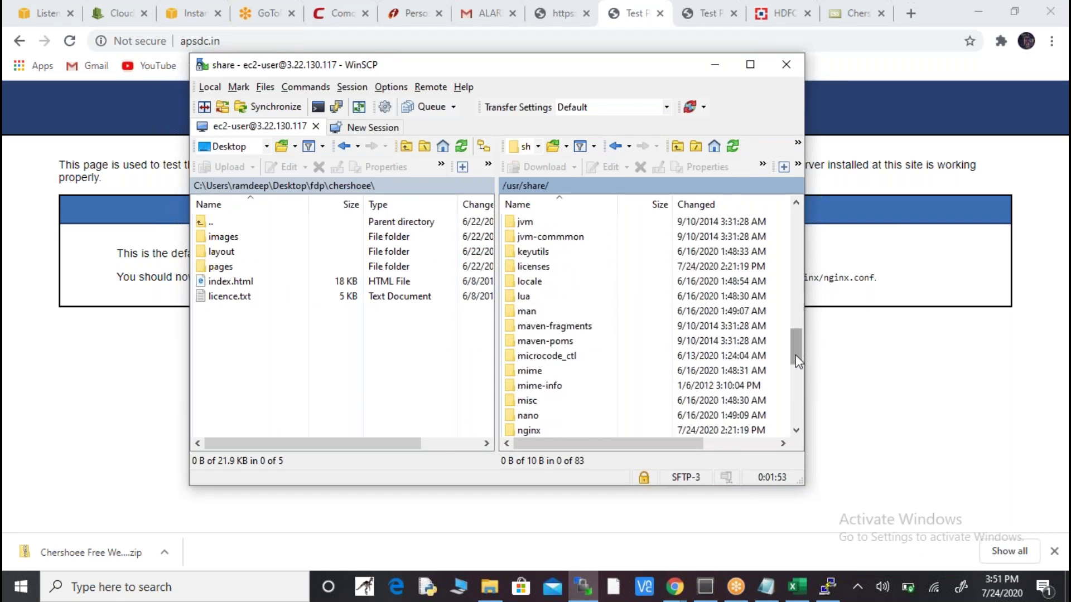
{"action": "double_click", "coordinate": [534, 431]}
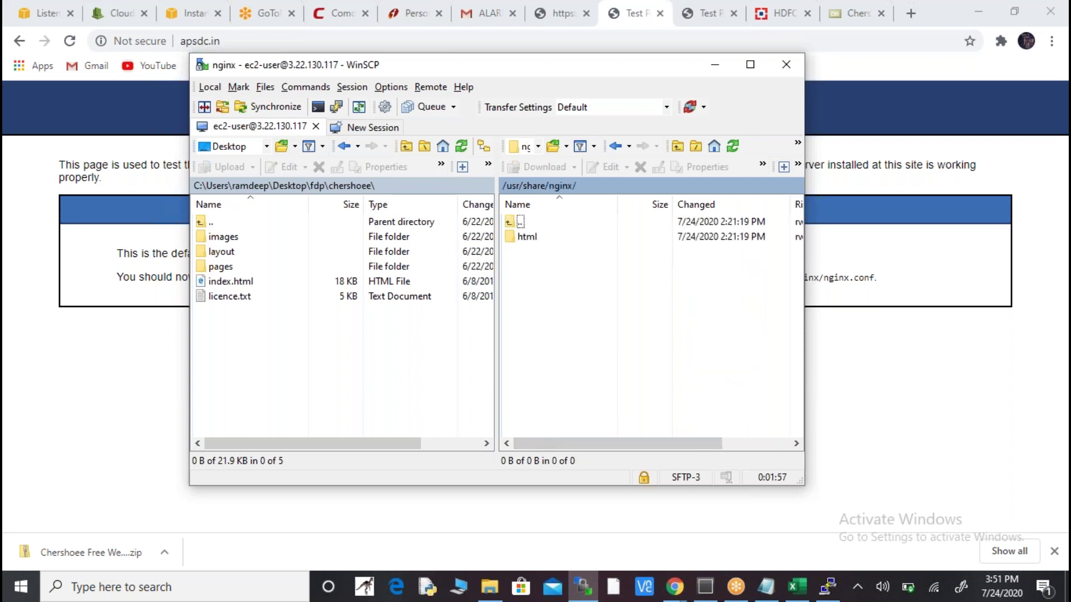
{"action": "key", "text": "alt+Tab"}
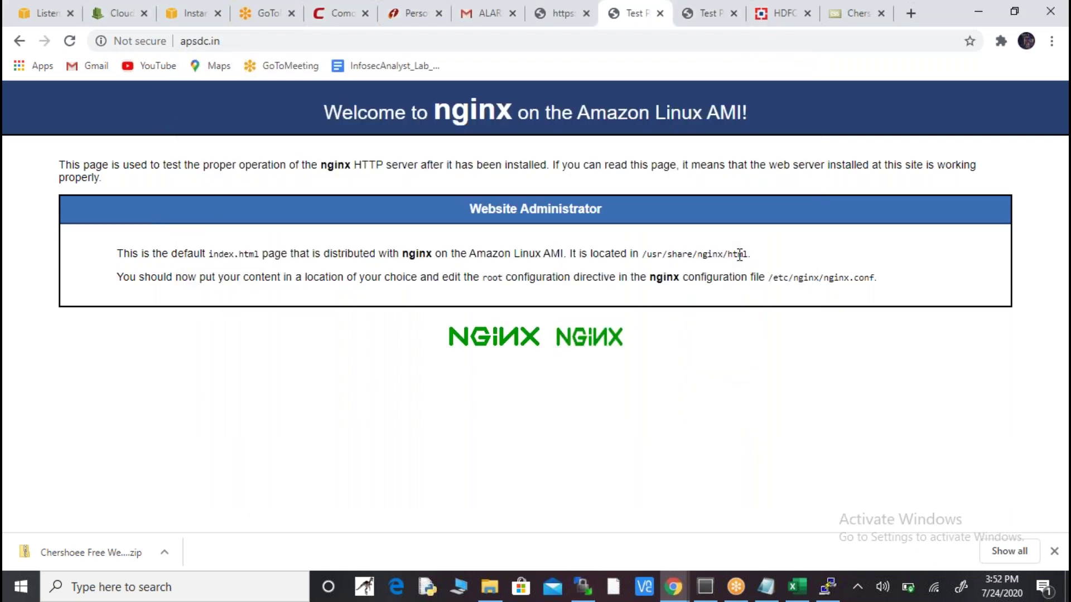
{"action": "key", "text": "alt+Tab"}
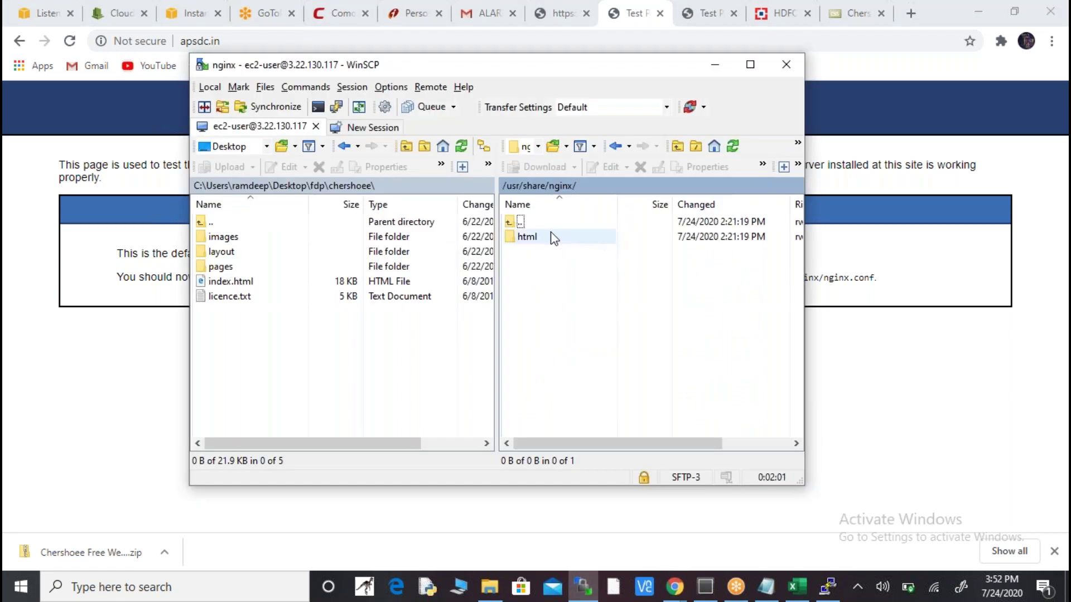
{"action": "double_click", "coordinate": [552, 236]}
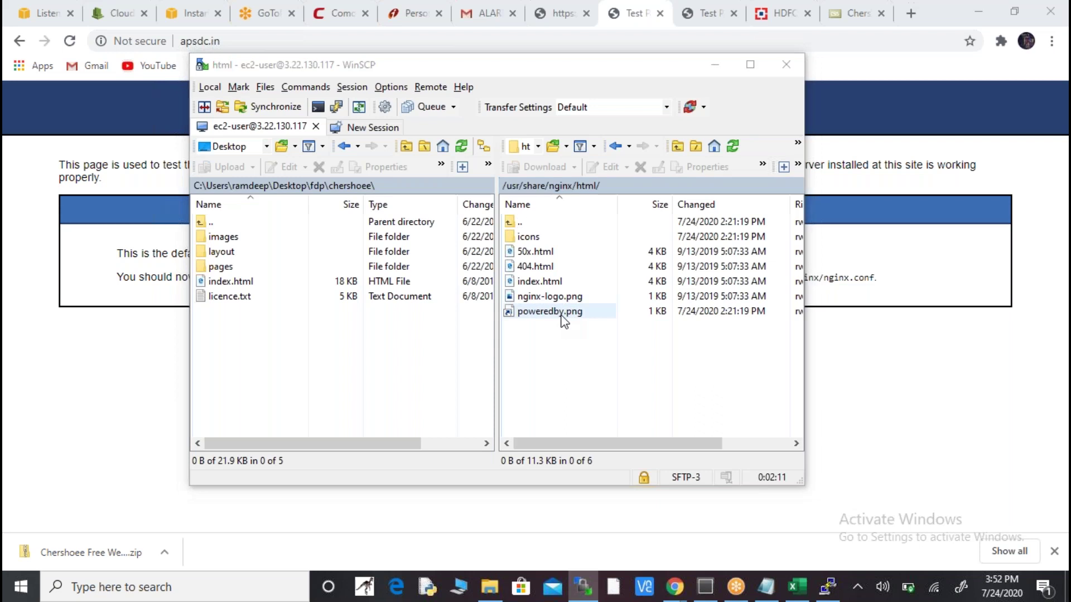
{"action": "key", "text": "alt+Tab"}
{"action": "key", "text": "alt+Tab"}
{"action": "key", "text": "alt+Tab"}
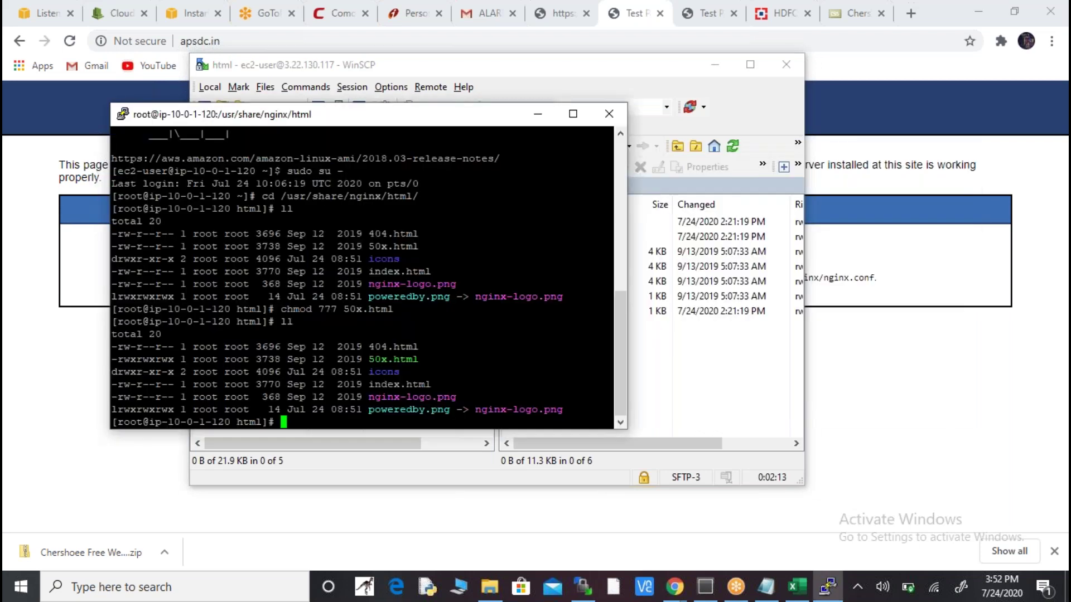
- Move the PuTTY terminal down and right, and bring WinSCP back in front
{"action": "left_click_drag", "start_coordinate": [467, 119], "coordinate": [337, 76]}
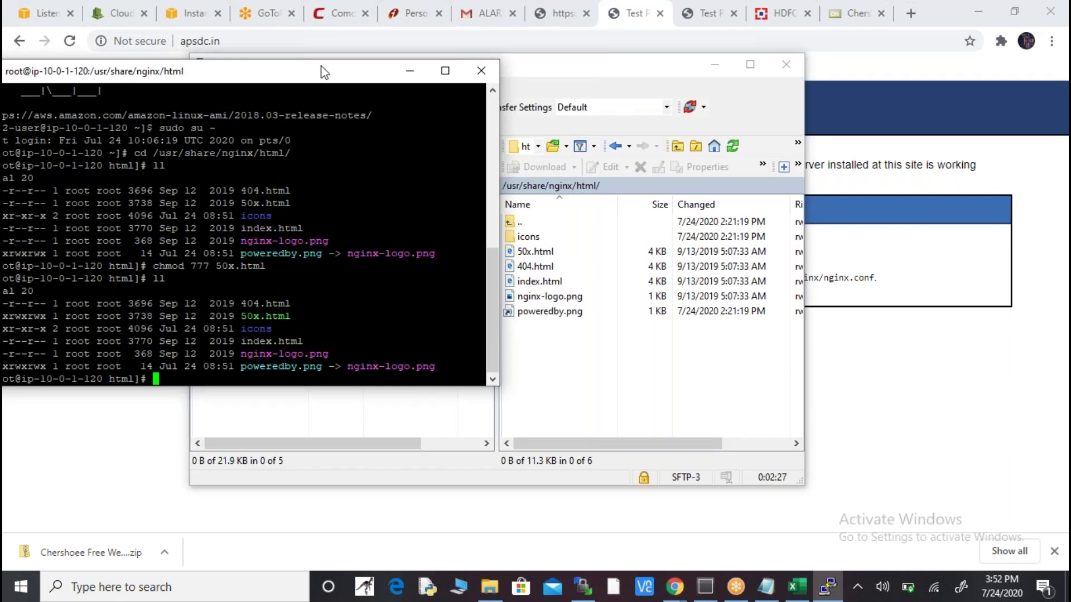
{"action": "left_click_drag", "start_coordinate": [376, 100], "coordinate": [498, 166]}
{"action": "left_click", "coordinate": [669, 304]}
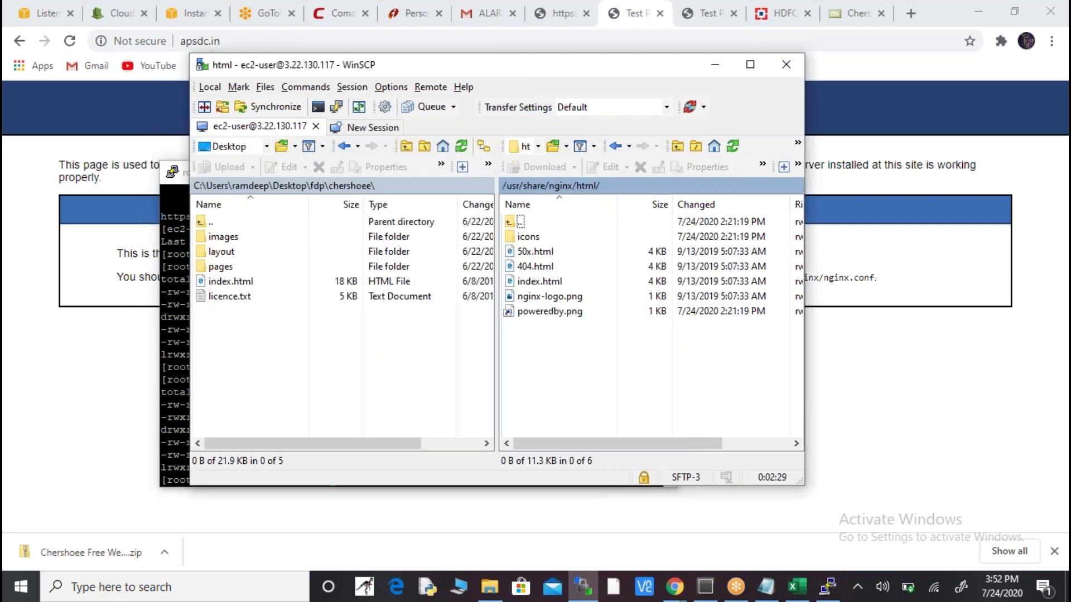
{"action": "left_click_drag", "start_coordinate": [606, 350], "coordinate": [533, 238]}
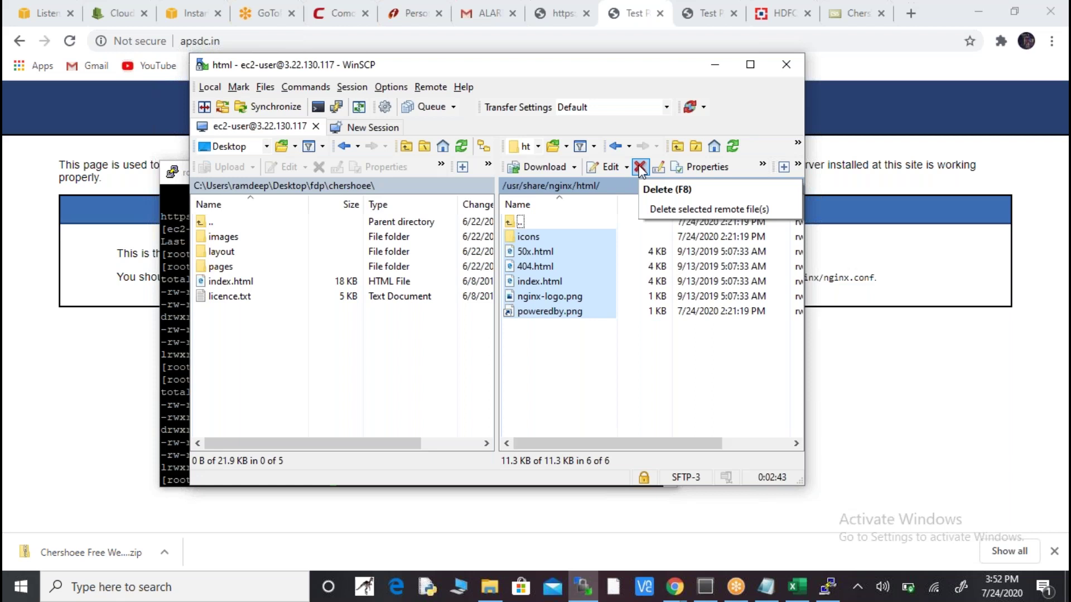
{"action": "left_click", "coordinate": [639, 167]}
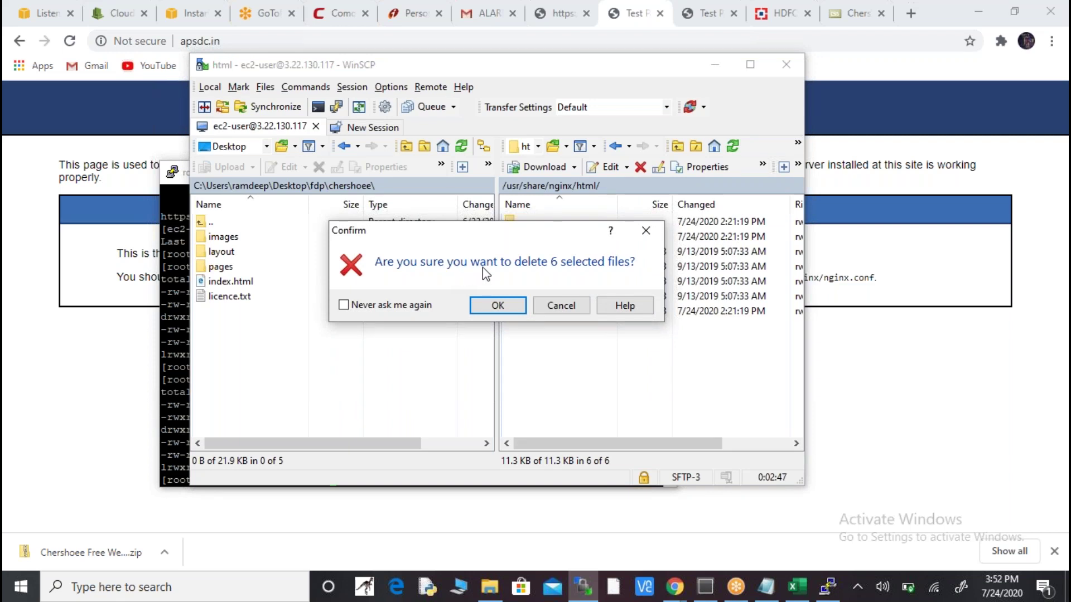
{"action": "left_click", "coordinate": [508, 305]}
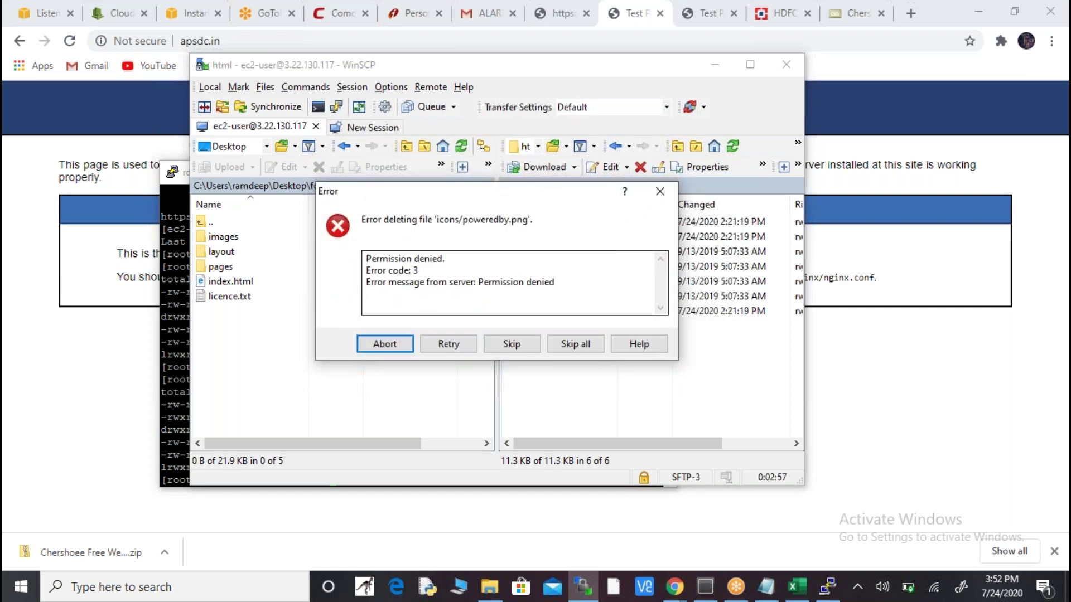
{"action": "left_click", "coordinate": [461, 350]}
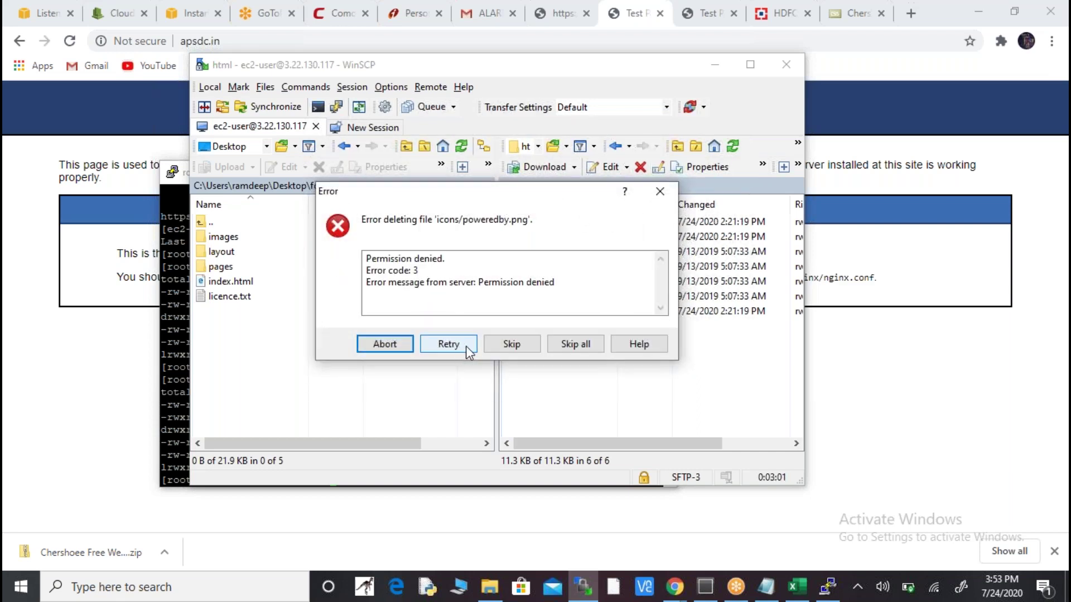
{"action": "left_click", "coordinate": [521, 347]}
{"action": "left_click", "coordinate": [521, 346]}
{"action": "left_click", "coordinate": [521, 346]}
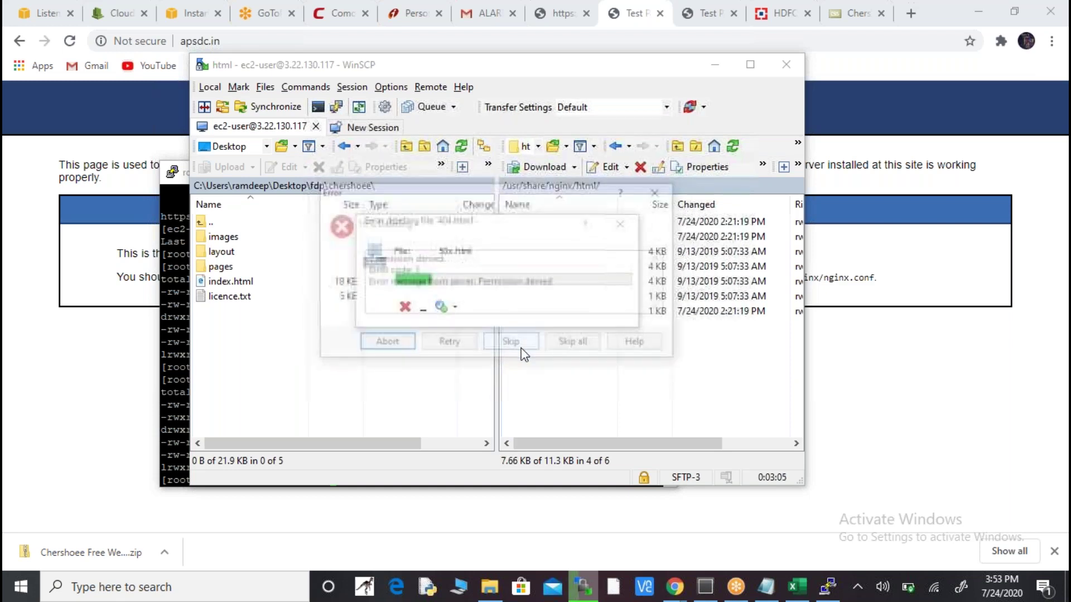
{"action": "left_click", "coordinate": [521, 348]}
{"action": "left_click", "coordinate": [521, 348]}
{"action": "left_click", "coordinate": [521, 348]}
{"action": "left_click", "coordinate": [521, 348]}
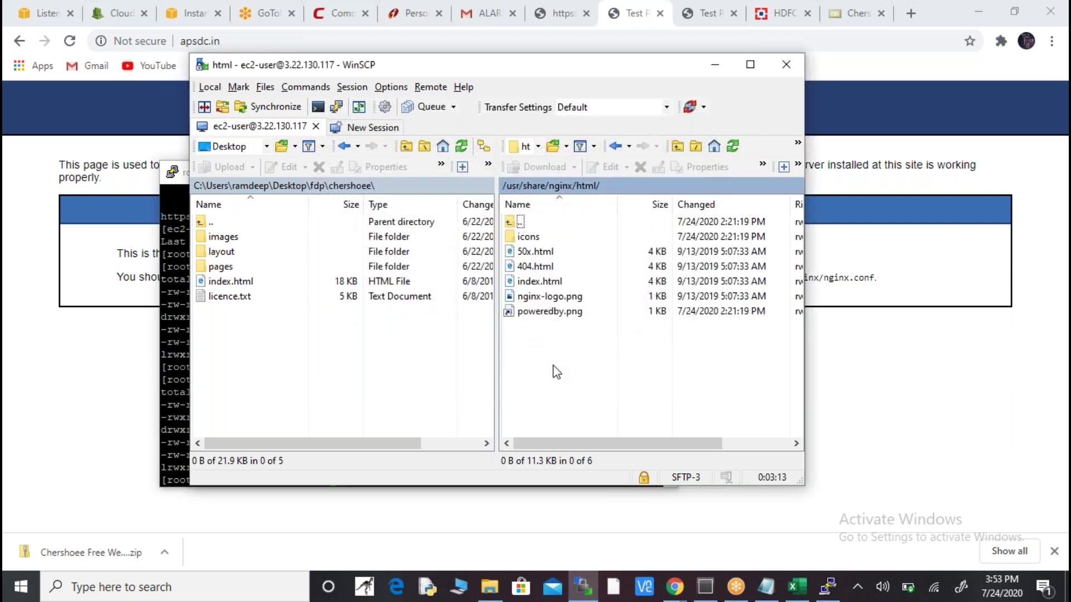
- Restart the dropped PuTTY session, log in as ec2-user and become root with sudo su -
{"action": "key", "text": "alt+Tab"}
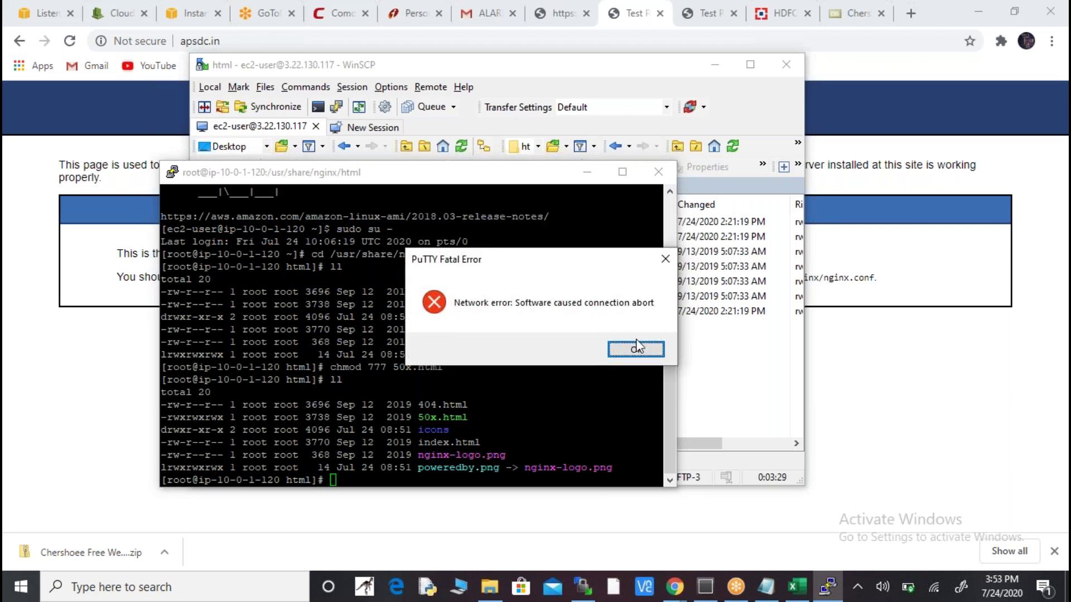
{"action": "left_click", "coordinate": [635, 349]}
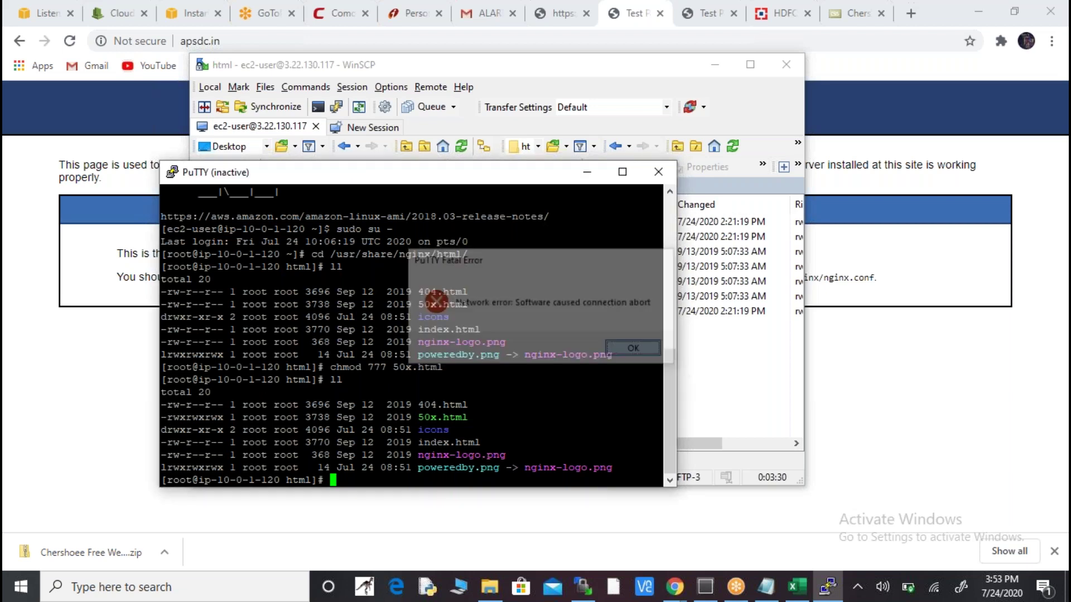
{"action": "right_click", "coordinate": [446, 179]}
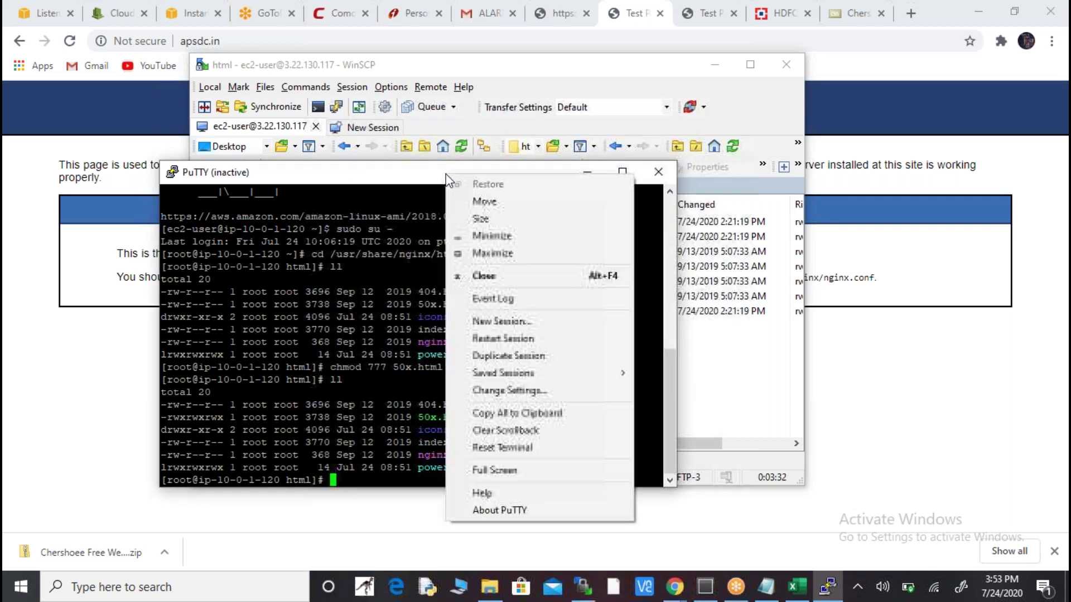
{"action": "left_click", "coordinate": [526, 338]}
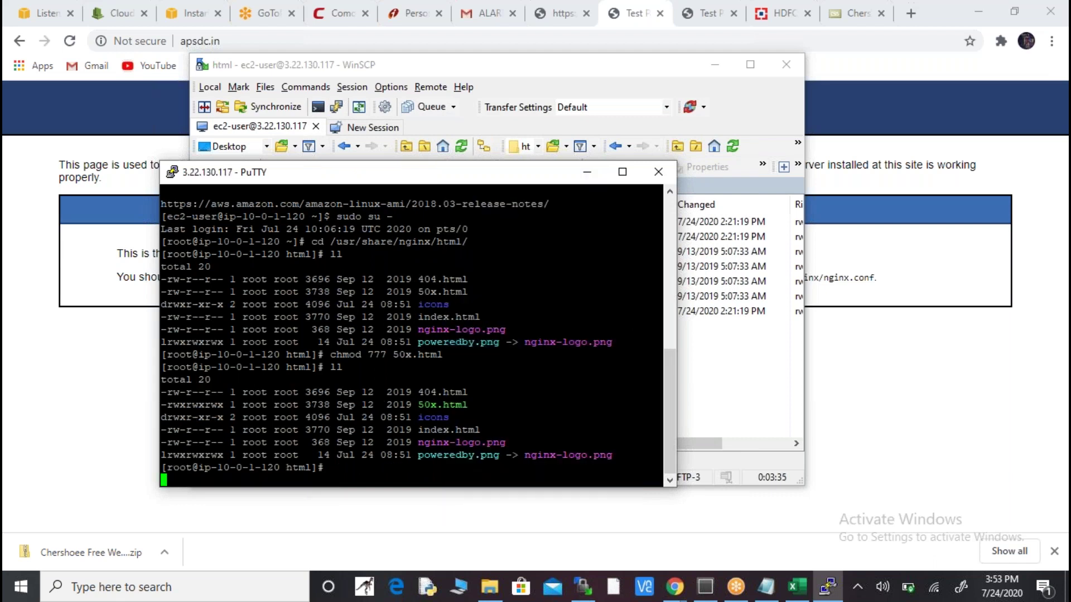
{"action": "type", "text": "ec2-user"}
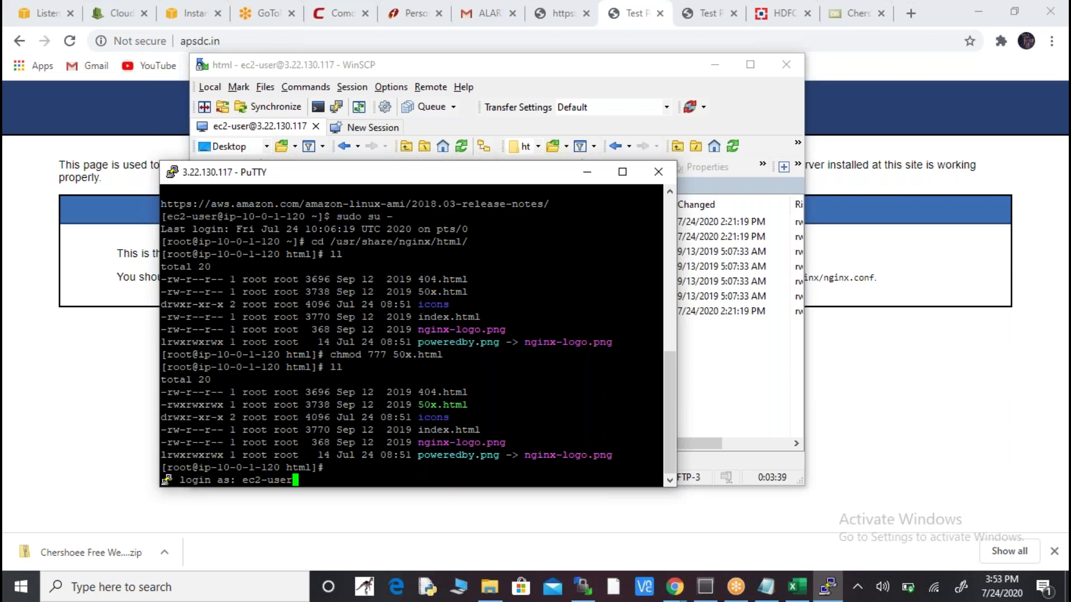
{"action": "key", "text": "Return"}
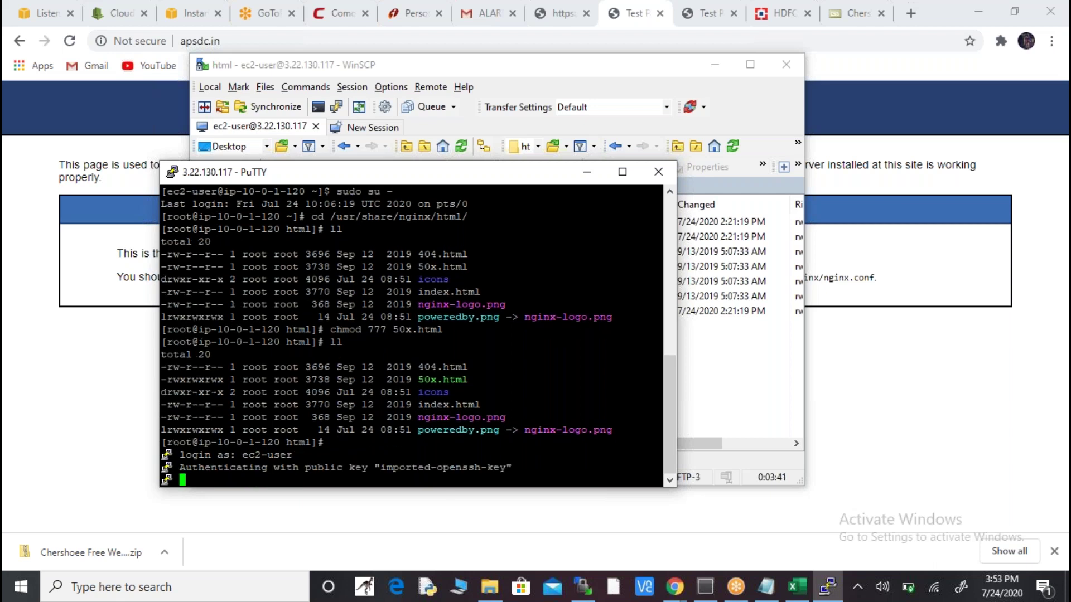
{"action": "type", "text": "sudo"}
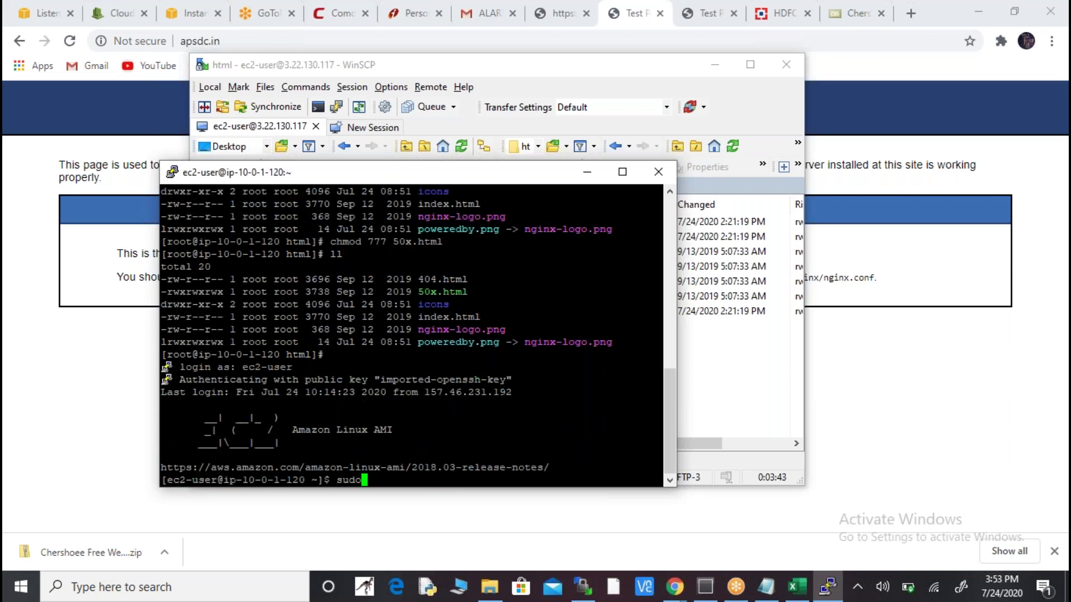
{"action": "type", "text": " su -"}
{"action": "key", "text": "Return"}
- Grant 777 permissions on /usr/share/nginx/html/ with chmod
{"action": "type", "text": "cd"}
{"action": "key", "text": "BackSpace"}
{"action": "key", "text": "BackSpace"}
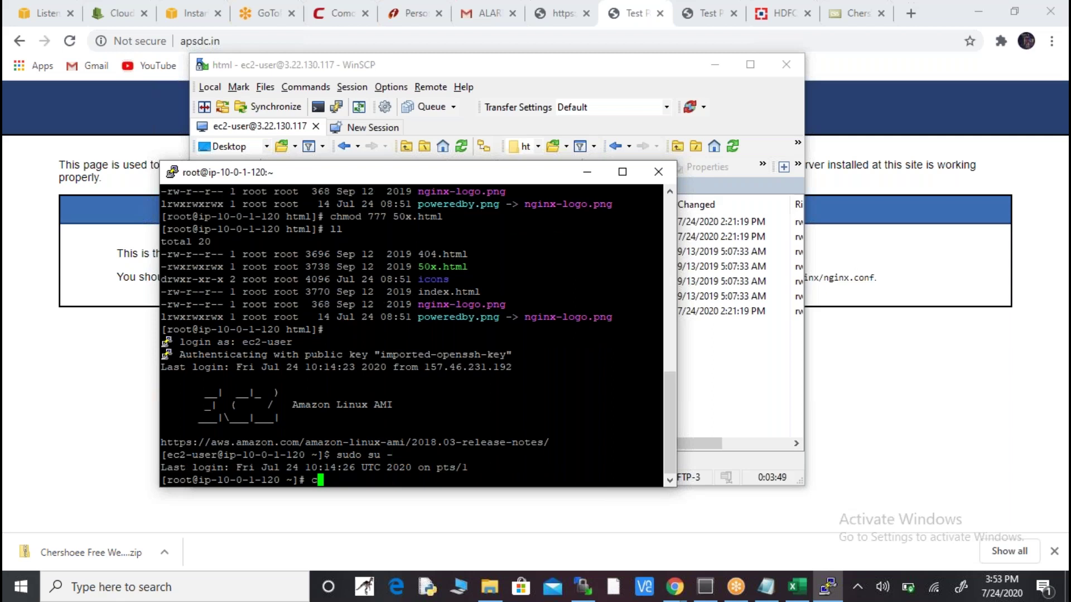
{"action": "type", "text": "mkdir"}
{"action": "key", "text": "BackSpace"}
{"action": "key", "text": "BackSpace"}
{"action": "key", "text": "BackSpace"}
{"action": "key", "text": "BackSpace"}
{"action": "key", "text": "BackSpace"}
{"action": "key", "text": "BackSpace"}
{"action": "type", "text": "chmod 777 /usr/"}
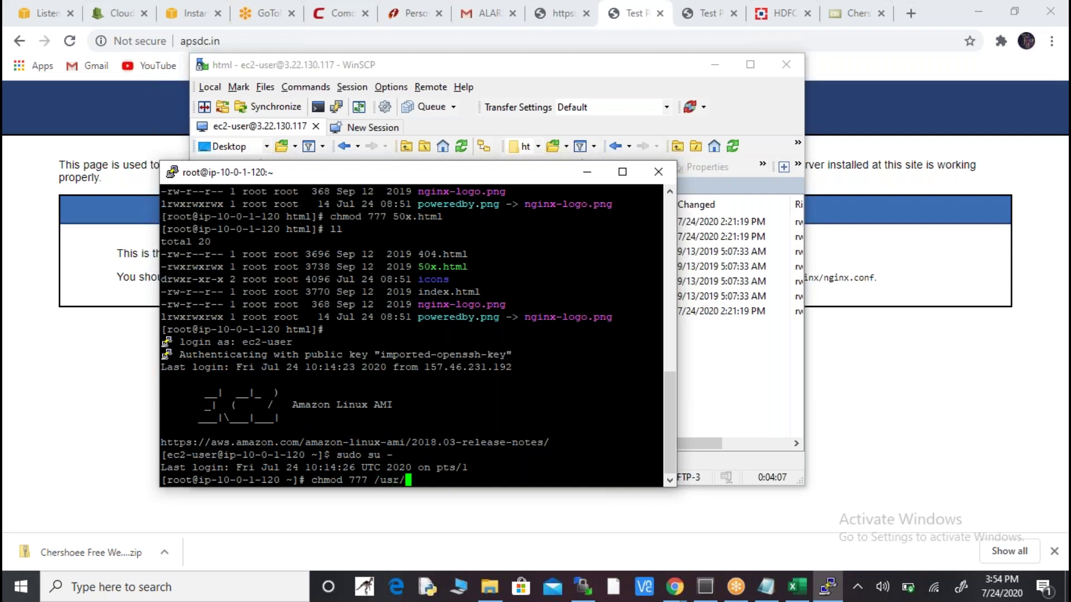
{"action": "type", "text": "share/nginx"}
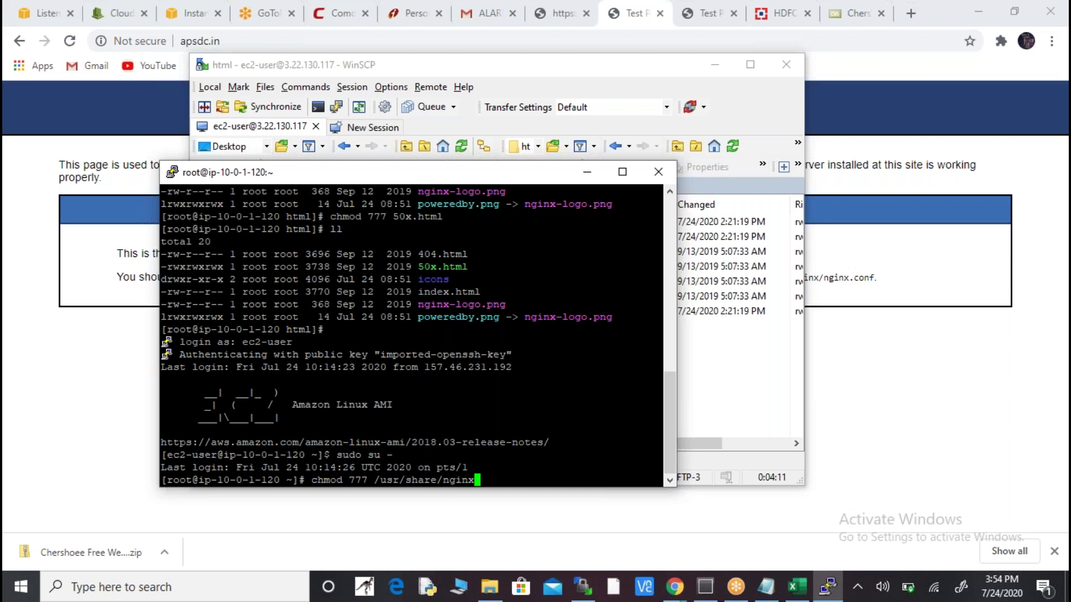
{"action": "type", "text": "/html/"}
{"action": "key", "text": "Return"}
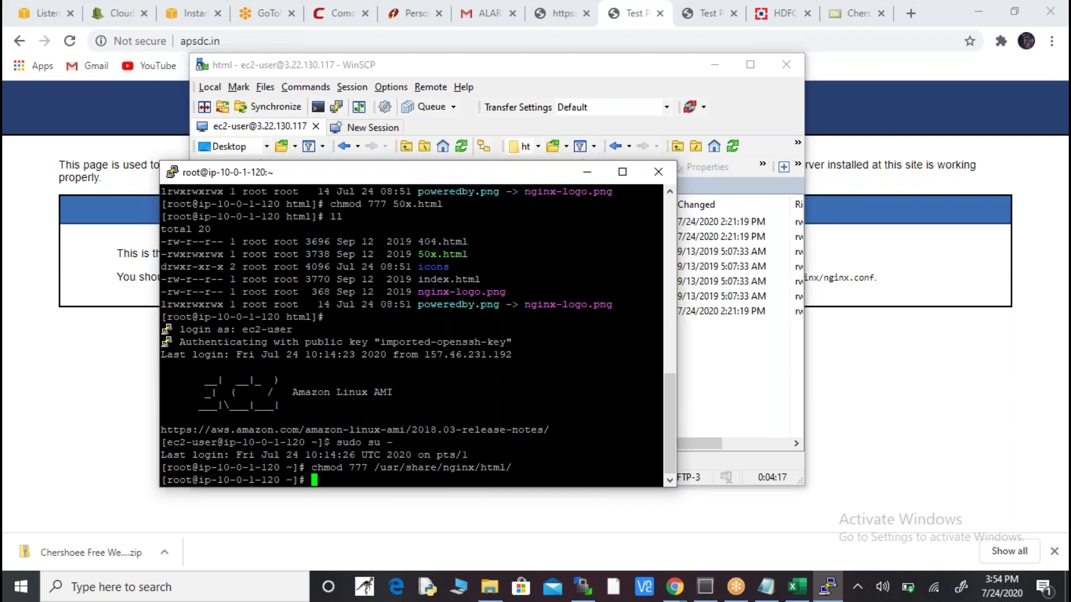
{"action": "key", "text": "alt+Tab"}
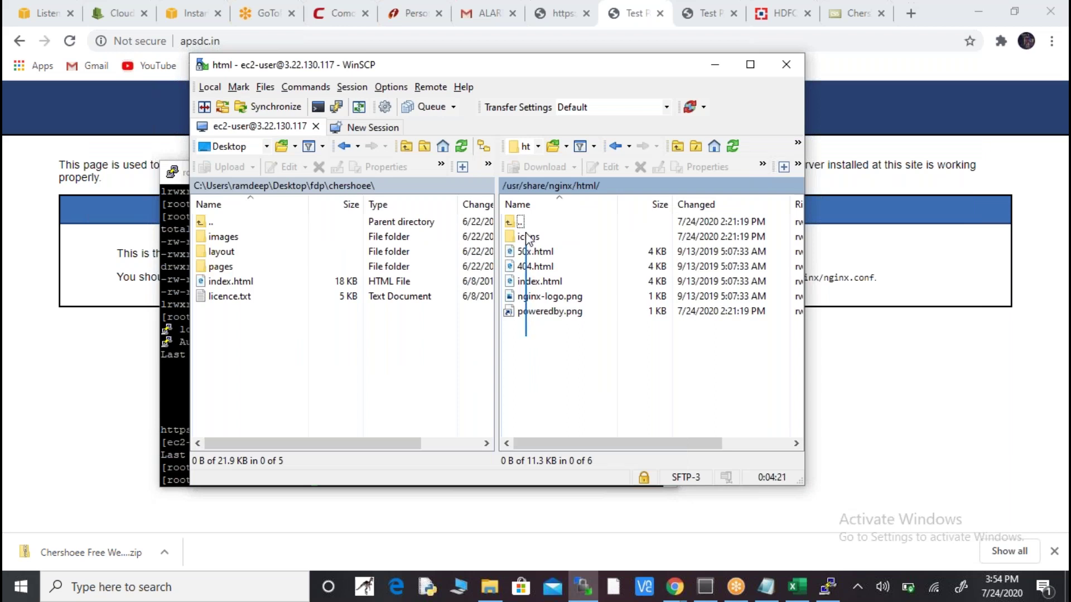
- Change the root shell into /usr/share/nginx/html using the pasted path and list it with ll
{"action": "key", "text": "alt+Tab"}
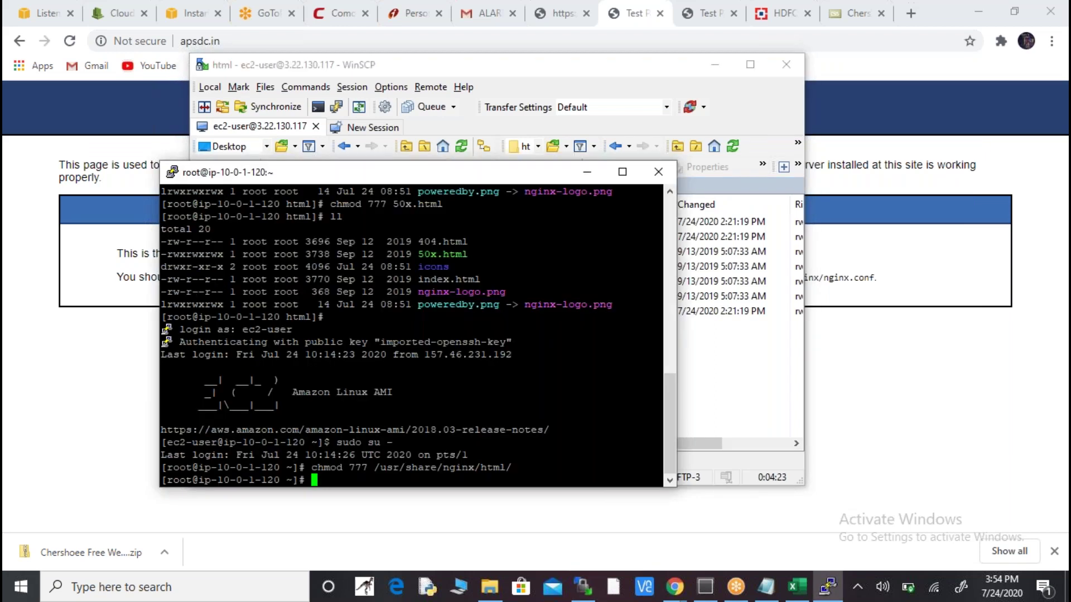
{"action": "type", "text": "ll"}
{"action": "key", "text": "BackSpace"}
{"action": "key", "text": "BackSpace"}
{"action": "type", "text": "cd"}
{"action": "left_click_drag", "start_coordinate": [375, 468], "coordinate": [510, 467]}
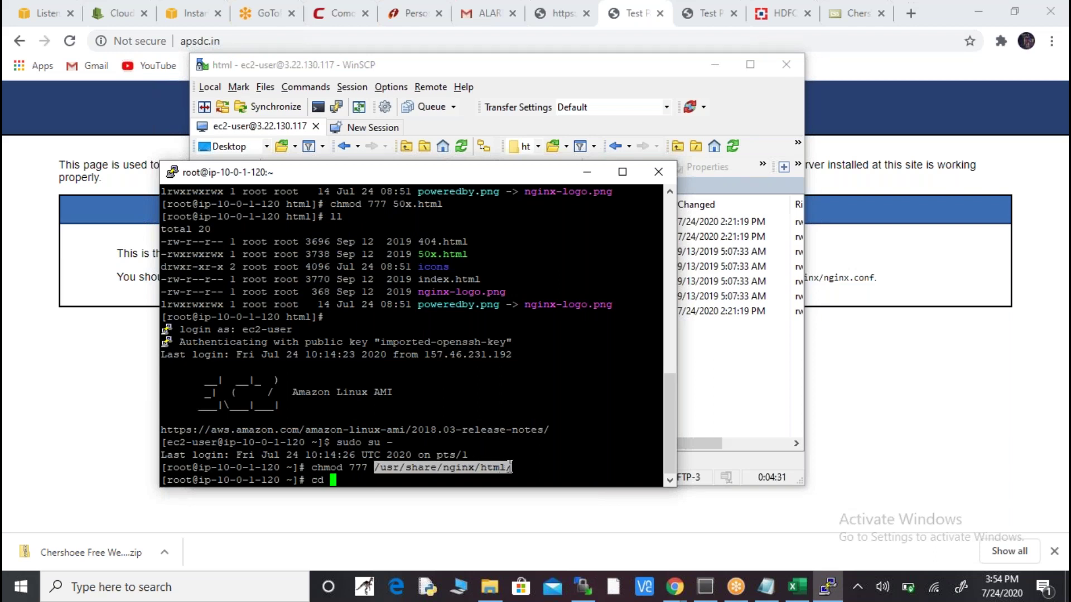
{"action": "right_click", "coordinate": [354, 475]}
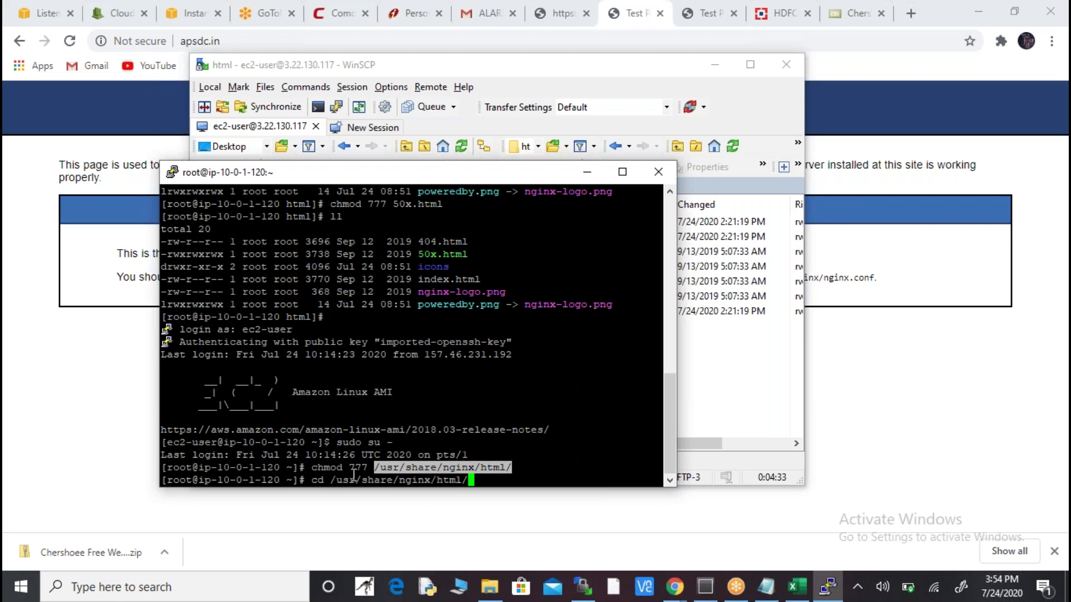
{"action": "key", "text": "Return"}
{"action": "type", "text": "ll"}
{"action": "key", "text": "Return"}
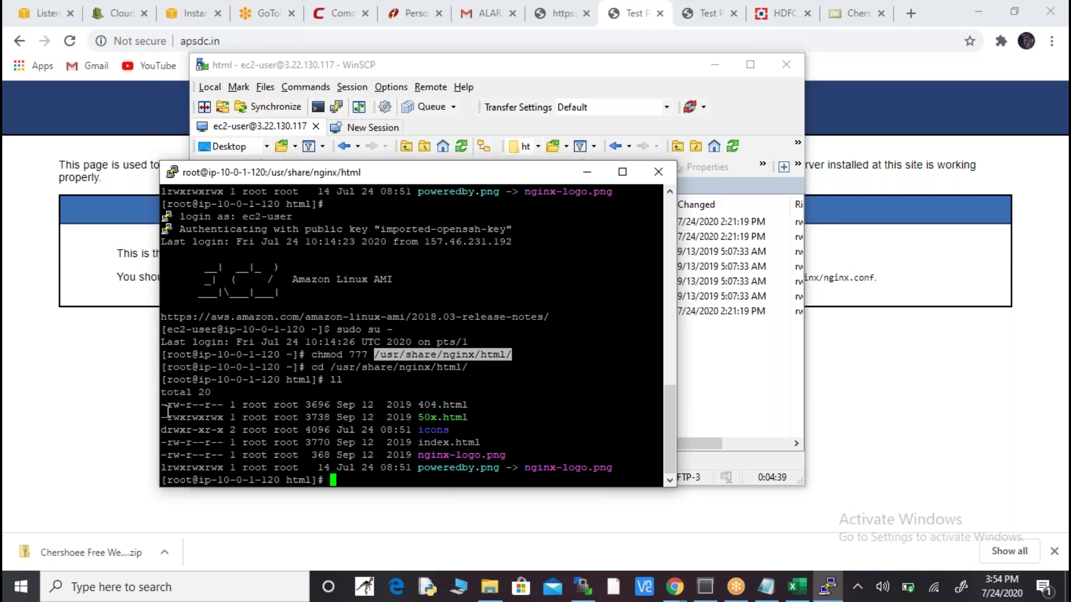
{"action": "left_click_drag", "start_coordinate": [162, 404], "coordinate": [353, 459]}
{"action": "left_click", "coordinate": [725, 335]}
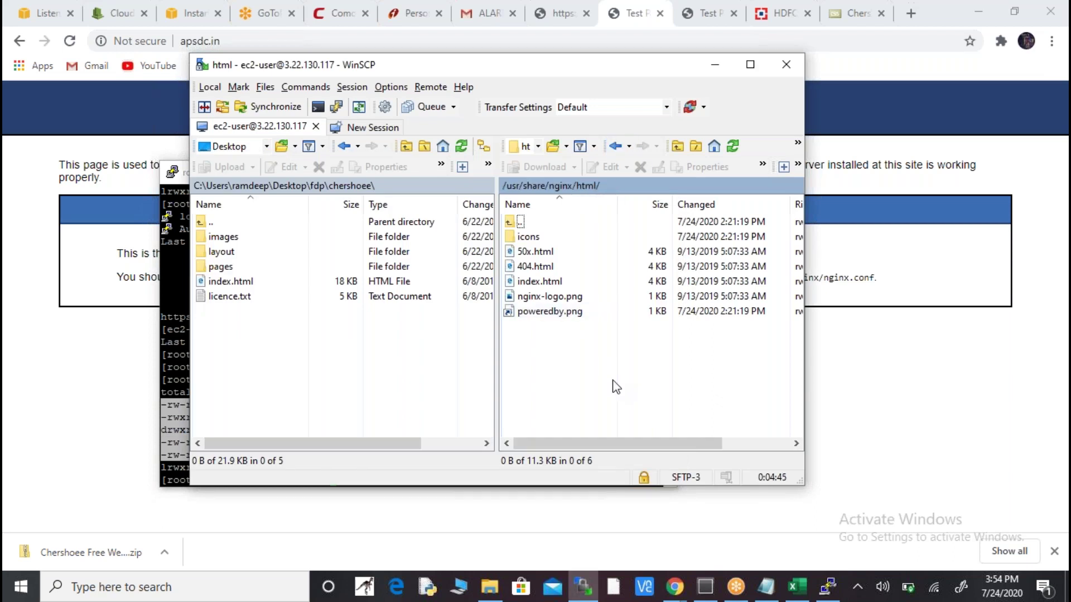
- Try deleting all six default files from the remote html folder, retrying twice, then skipping the denied file
{"action": "left_click_drag", "start_coordinate": [613, 382], "coordinate": [527, 236]}
{"action": "left_click", "coordinate": [641, 168]}
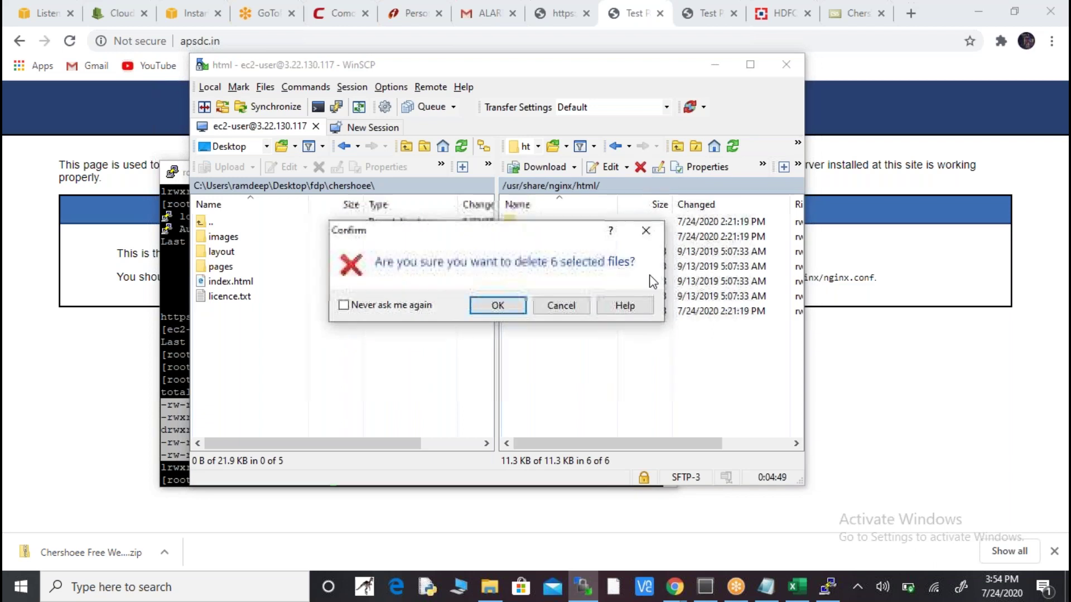
{"action": "left_click", "coordinate": [520, 306]}
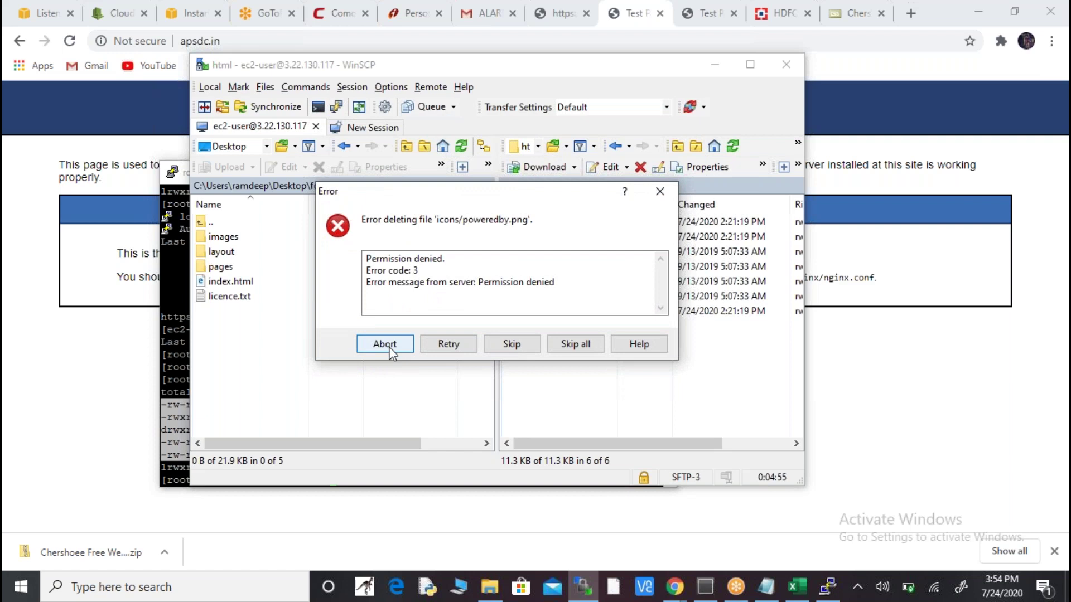
{"action": "left_click", "coordinate": [455, 347]}
{"action": "left_click", "coordinate": [456, 347]}
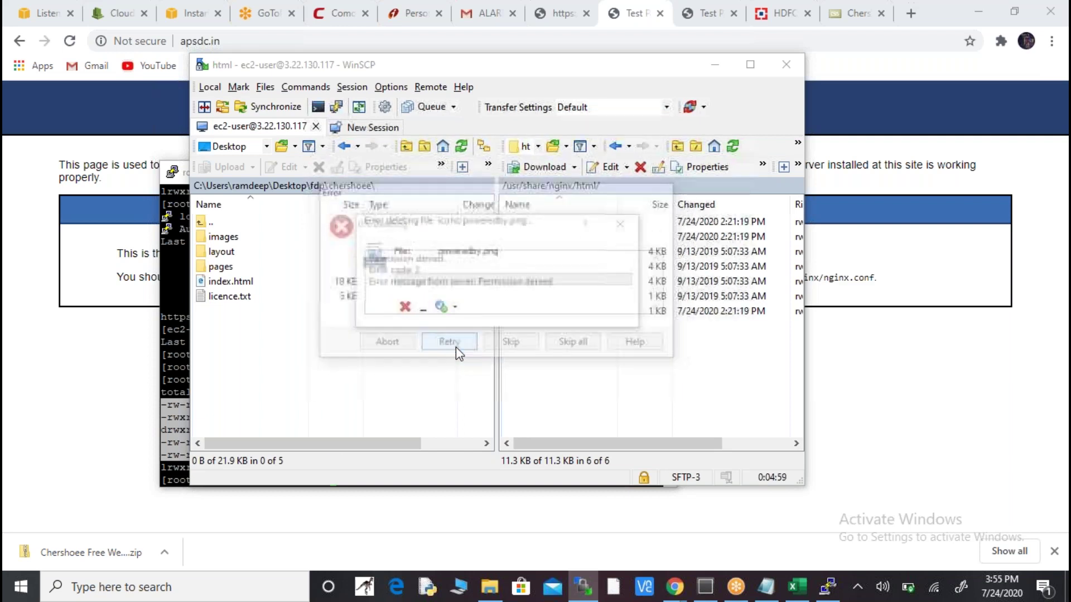
{"action": "left_click", "coordinate": [505, 347]}
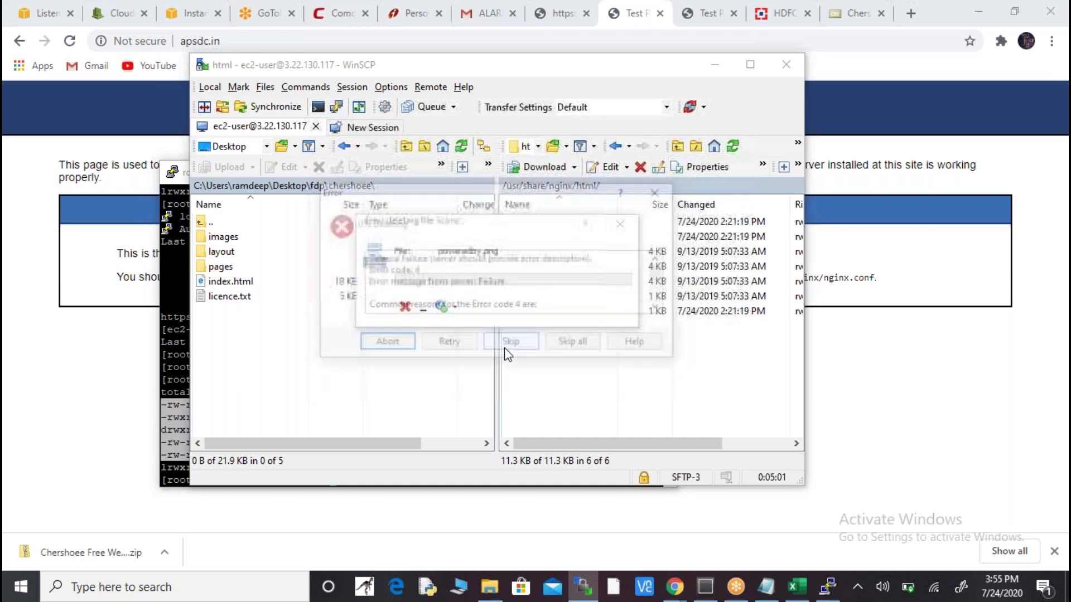
{"action": "left_click", "coordinate": [659, 191]}
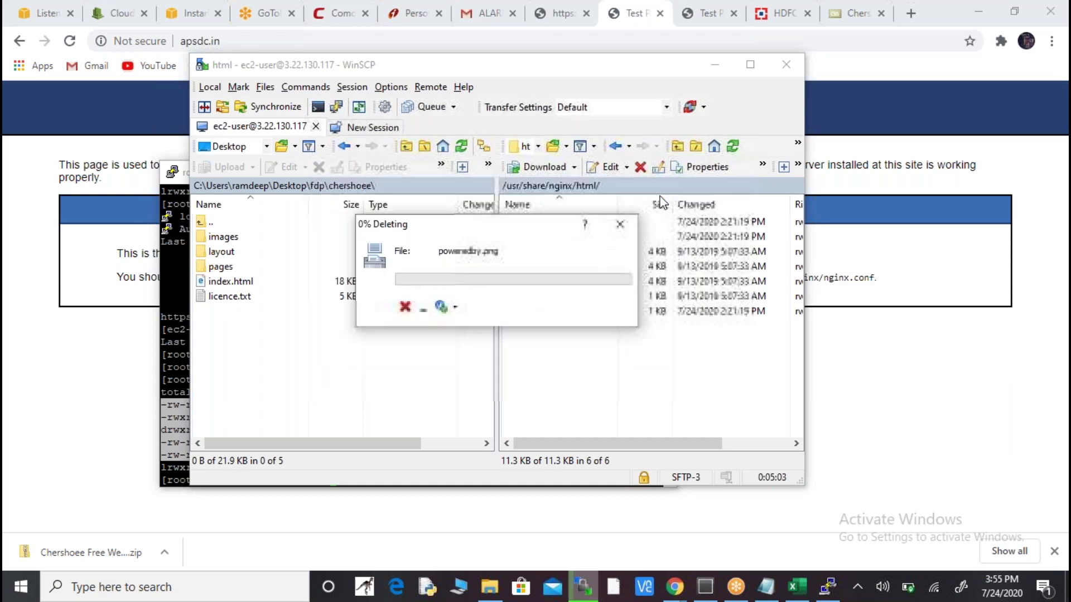
{"action": "key", "text": "alt+Tab"}
- Return to root's home directory and attempt a chmod 777 command, which a mis-paste breaks
{"action": "type", "text": "cd ..."}
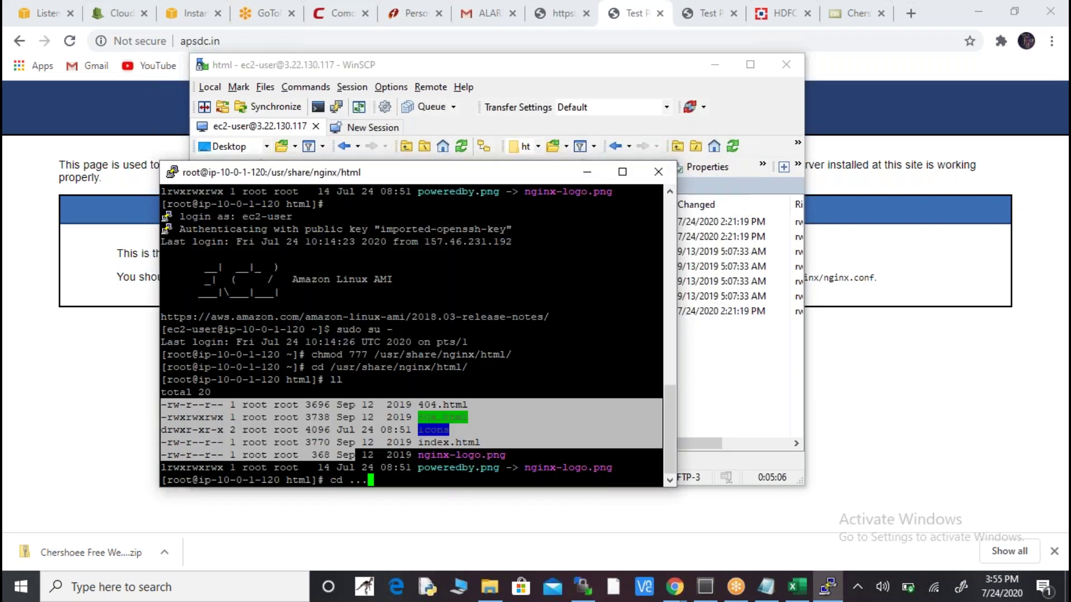
{"action": "key", "text": "Return"}
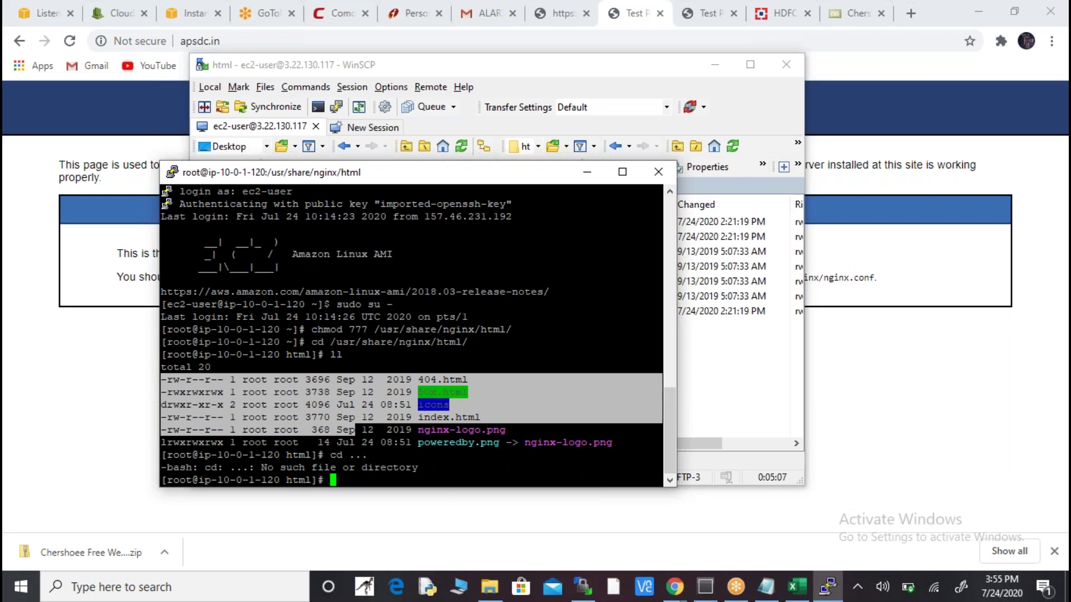
{"action": "type", "text": "cd"}
{"action": "key", "text": "Return"}
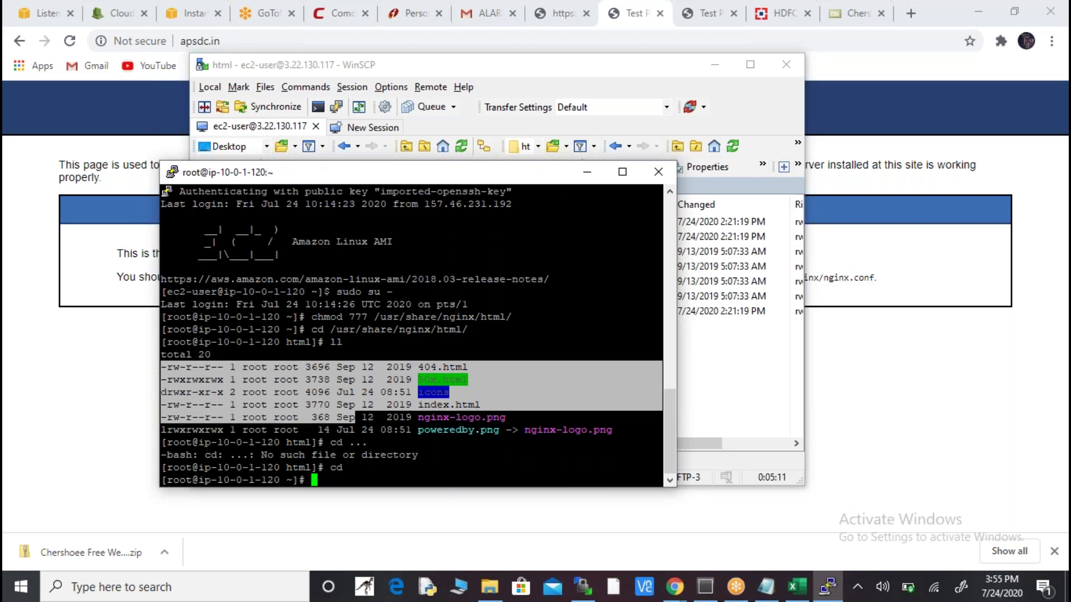
{"action": "type", "text": "chmod 777 /"}
{"action": "left_click", "coordinate": [675, 587]}
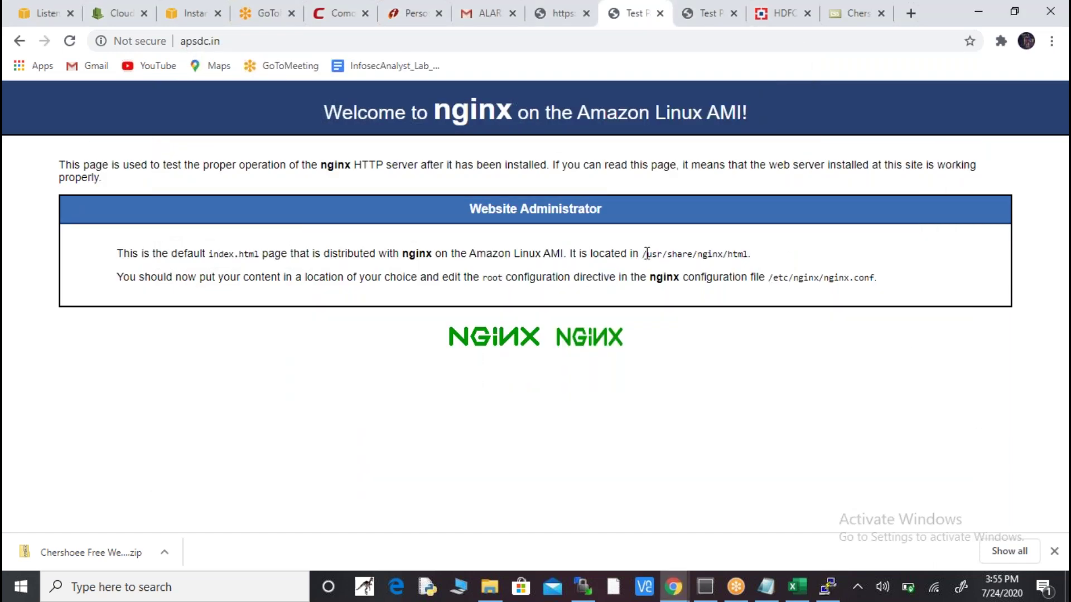
{"action": "left_click_drag", "start_coordinate": [645, 254], "coordinate": [748, 253]}
{"action": "left_click", "coordinate": [827, 586]}
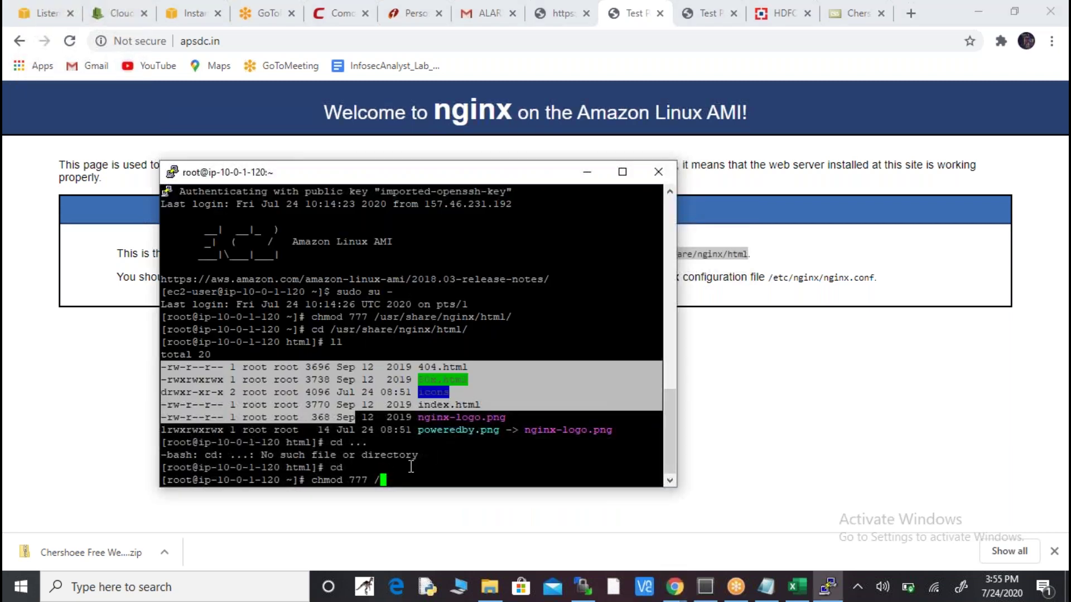
{"action": "right_click", "coordinate": [394, 474]}
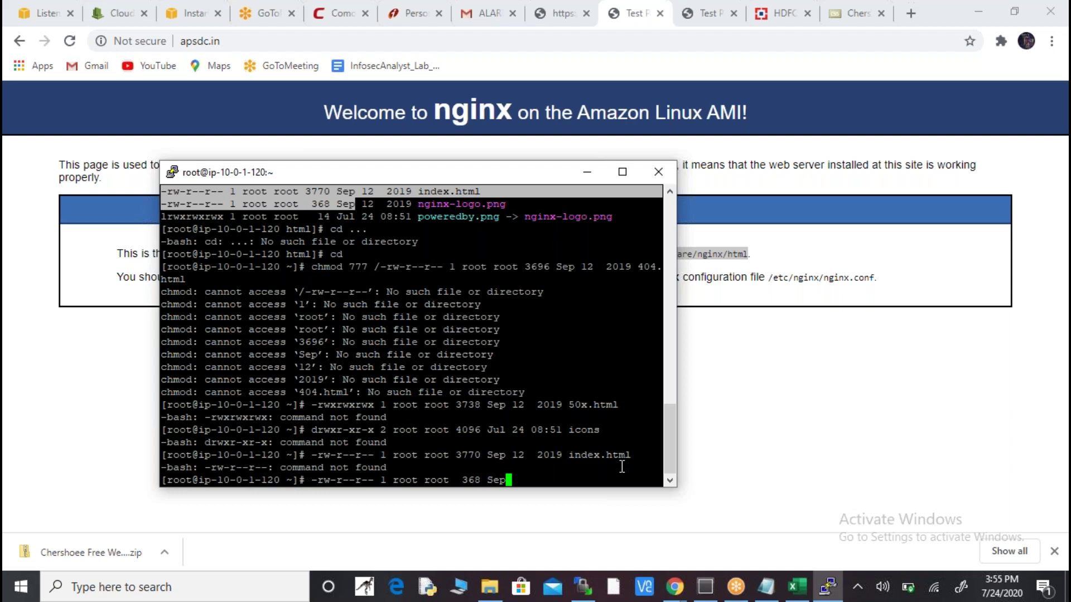
{"action": "key", "text": "Return"}
- Copy /usr/share/nginx/html from the nginx welcome page and run chmod 777 on it
{"action": "left_click", "coordinate": [688, 330]}
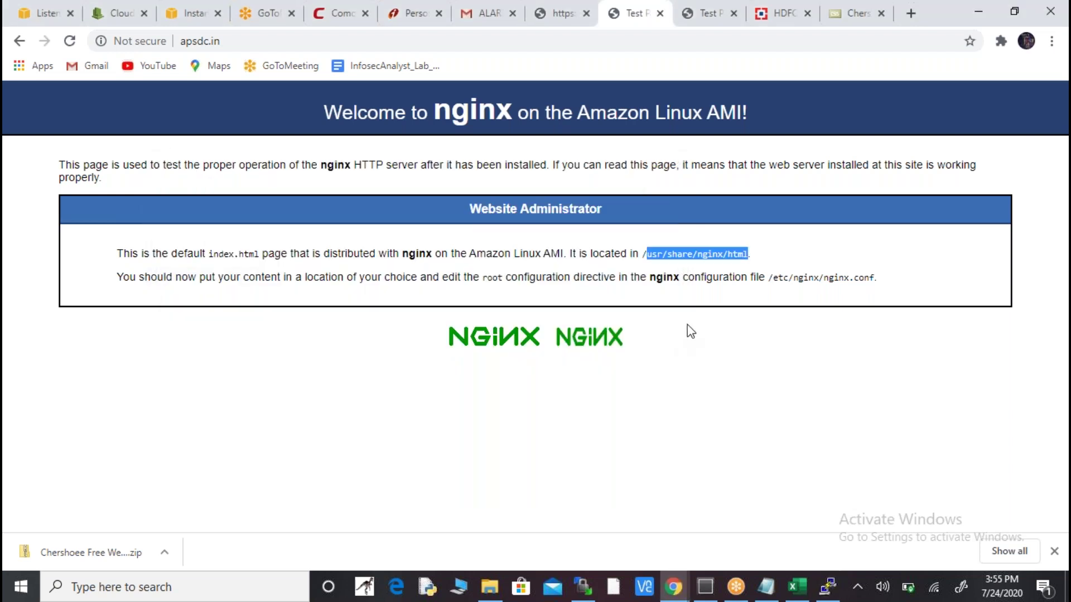
{"action": "left_click", "coordinate": [664, 254]}
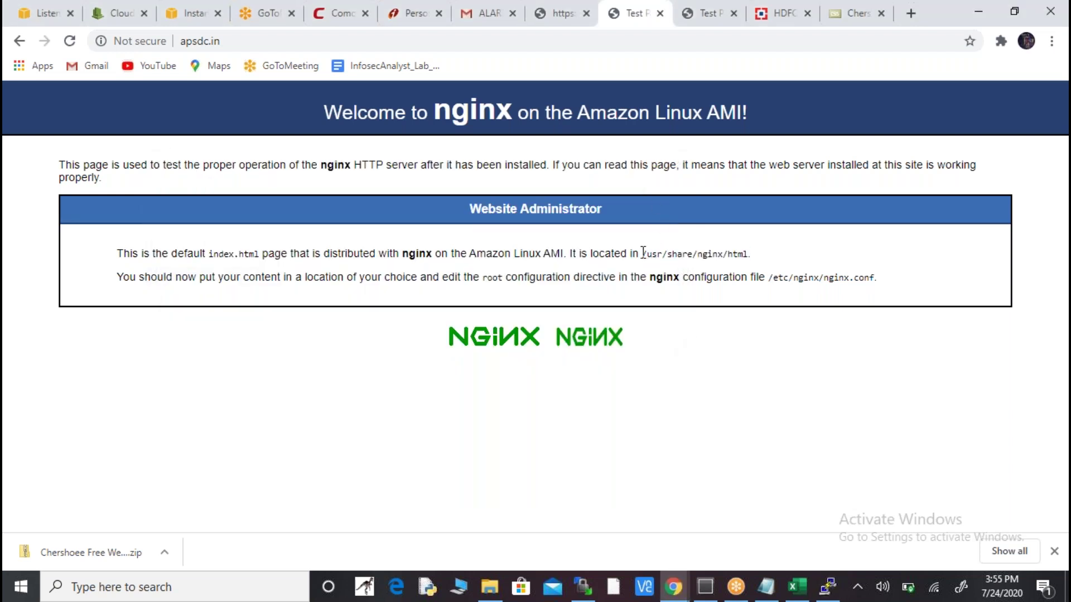
{"action": "left_click_drag", "start_coordinate": [643, 252], "coordinate": [749, 253]}
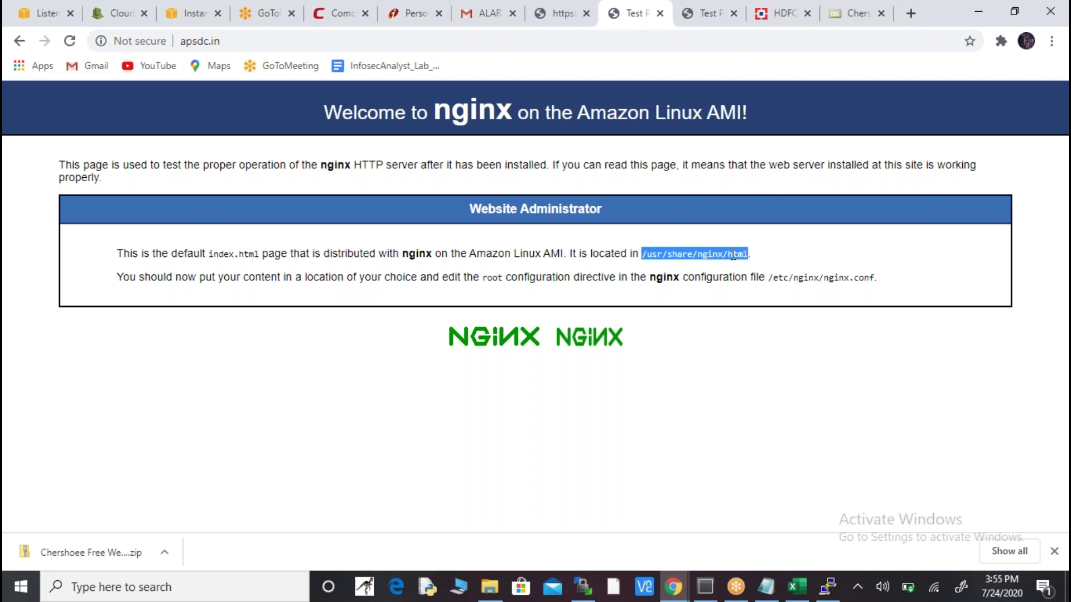
{"action": "right_click", "coordinate": [733, 254]}
{"action": "left_click", "coordinate": [755, 264]}
{"action": "key", "text": "alt+Tab"}
{"action": "type", "text": "chmod"}
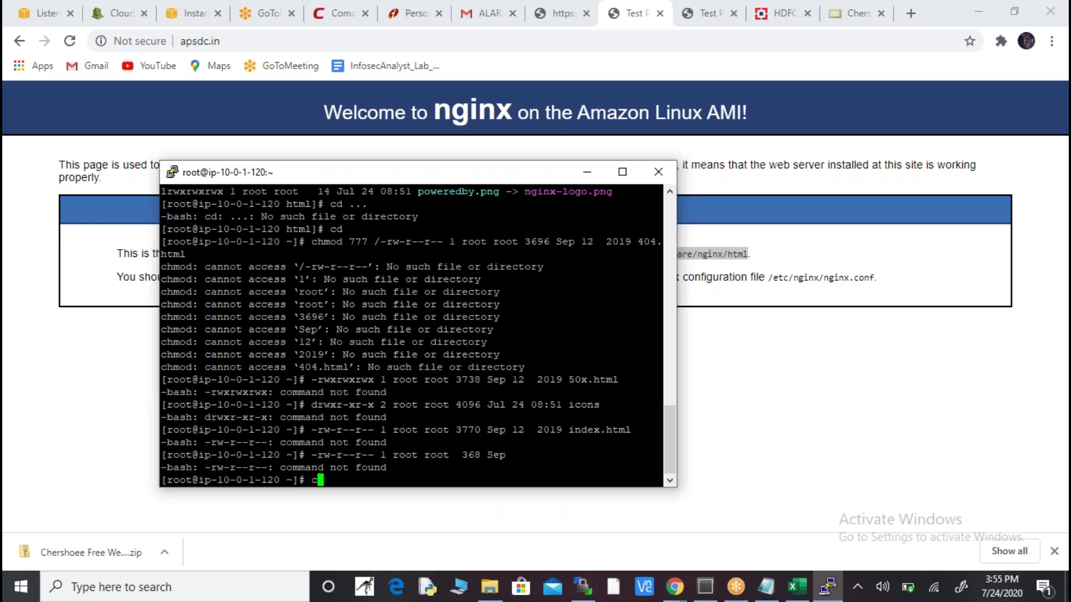
{"action": "type", "text": " 777"}
{"action": "right_click", "coordinate": [468, 469]}
{"action": "key", "text": "Return"}
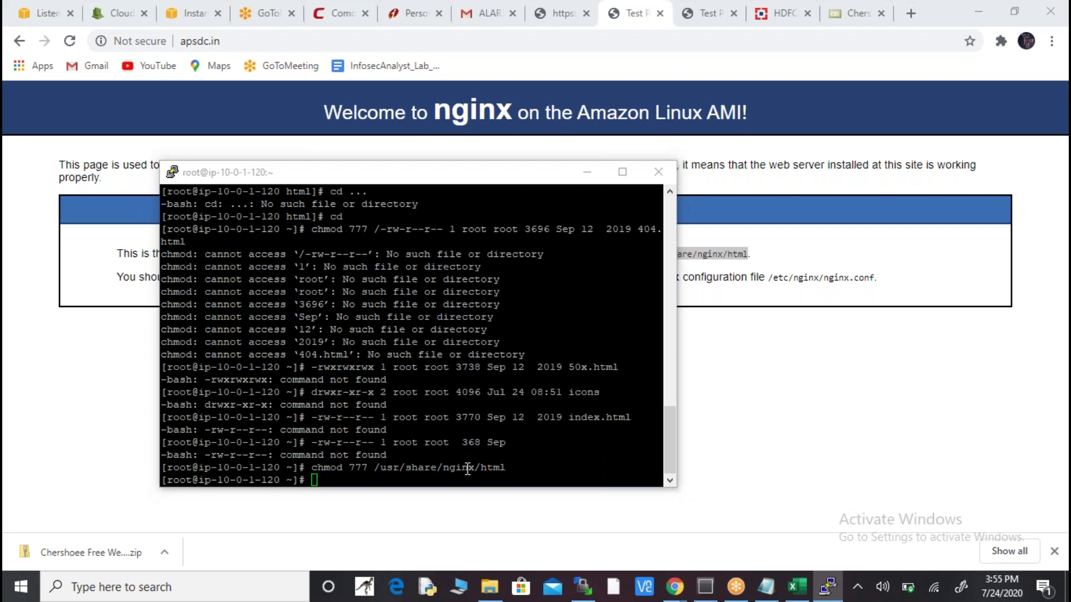
{"action": "key", "text": "alt+Tab"}
{"action": "key", "text": "Tab"}
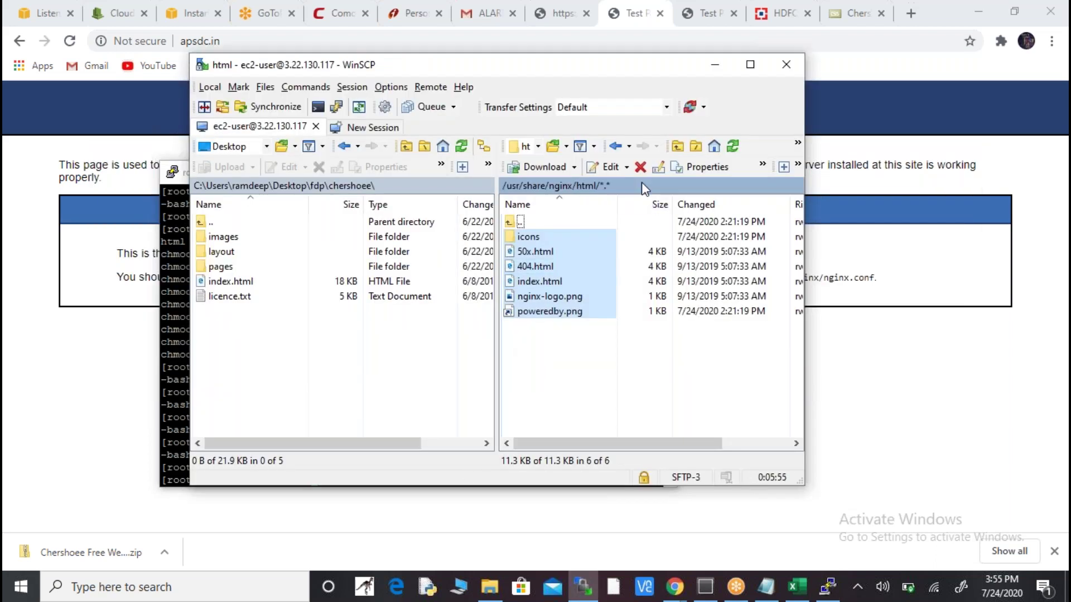
- Delete the default nginx files from the web root, skipping all permission-denied errors
{"action": "left_click", "coordinate": [640, 168]}
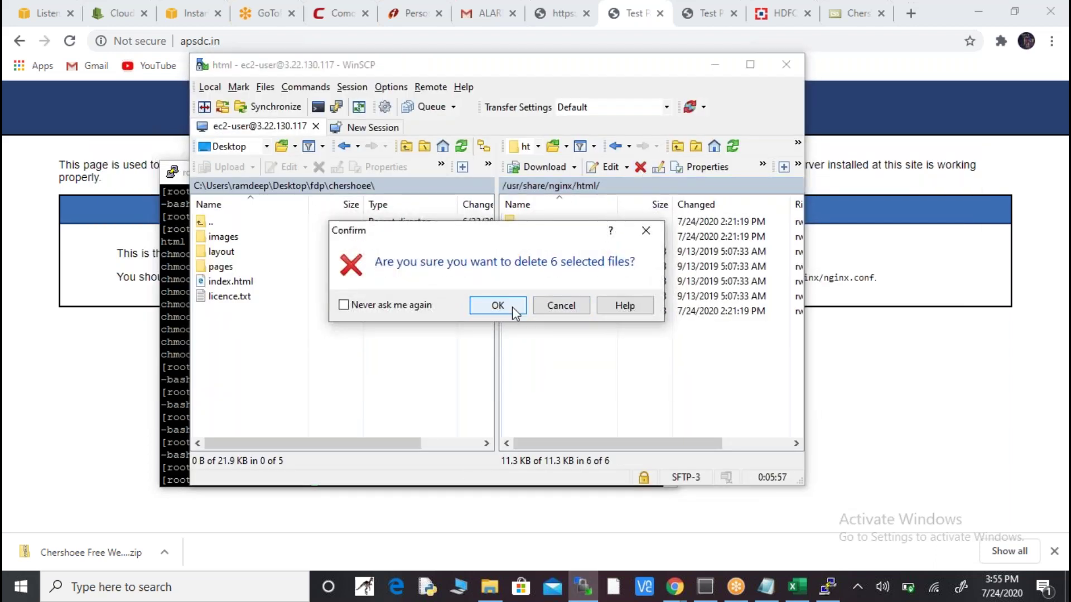
{"action": "left_click", "coordinate": [511, 307]}
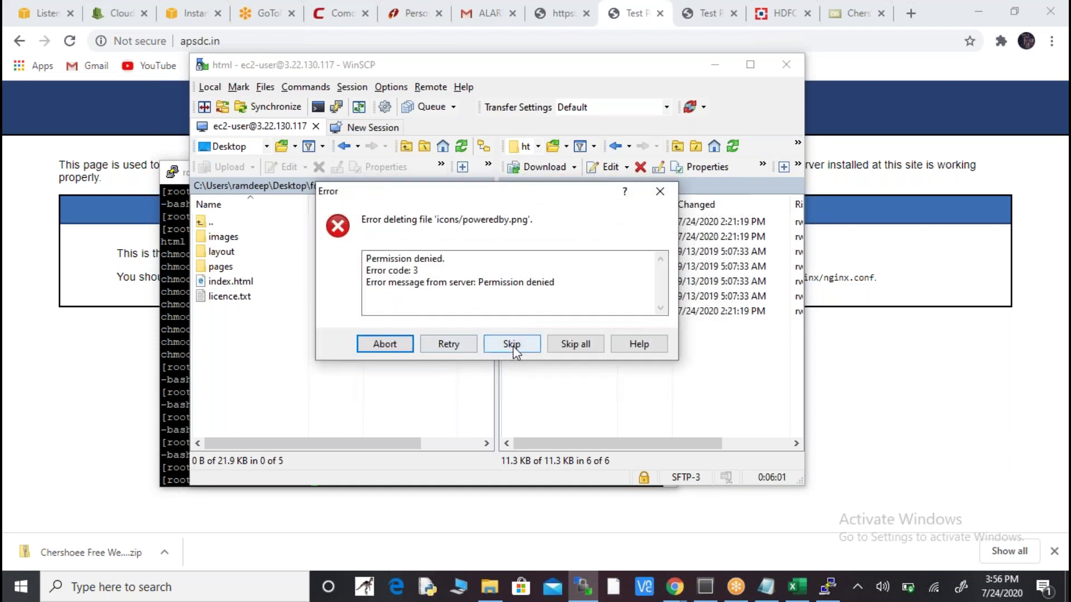
{"action": "left_click", "coordinate": [516, 348]}
{"action": "left_click", "coordinate": [593, 350]}
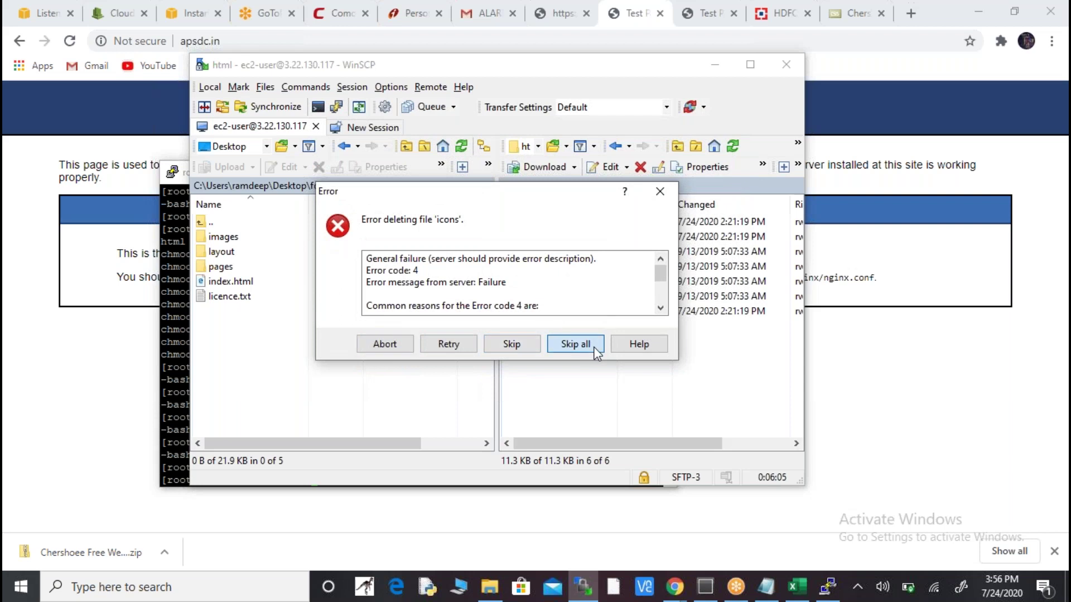
- List the web root's remaining contents with ll in the root terminal
{"action": "key", "text": "alt+Tab"}
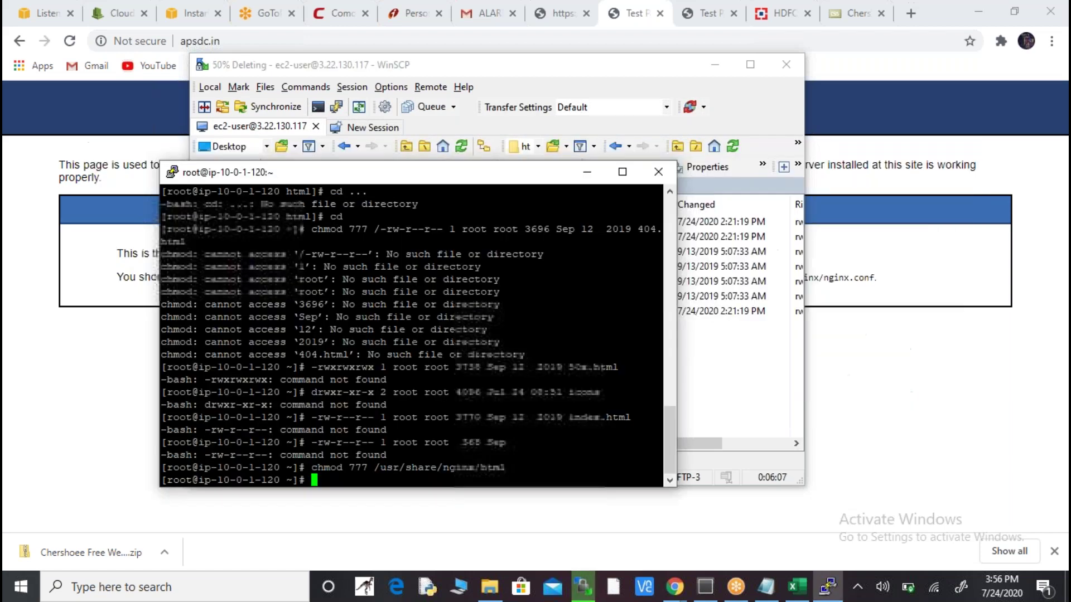
{"action": "type", "text": "ll"}
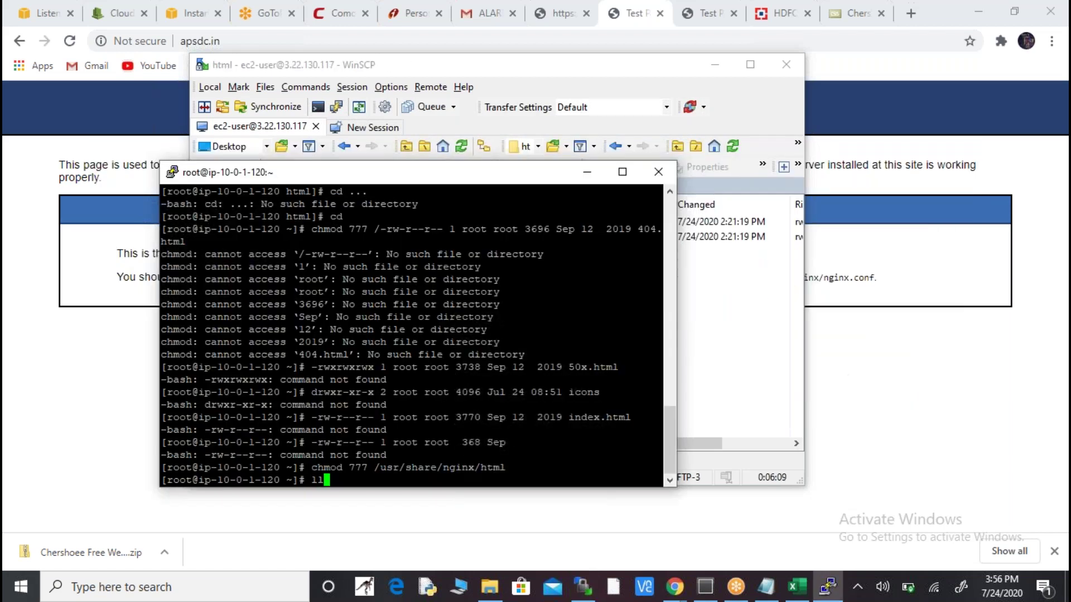
{"action": "key", "text": "Return"}
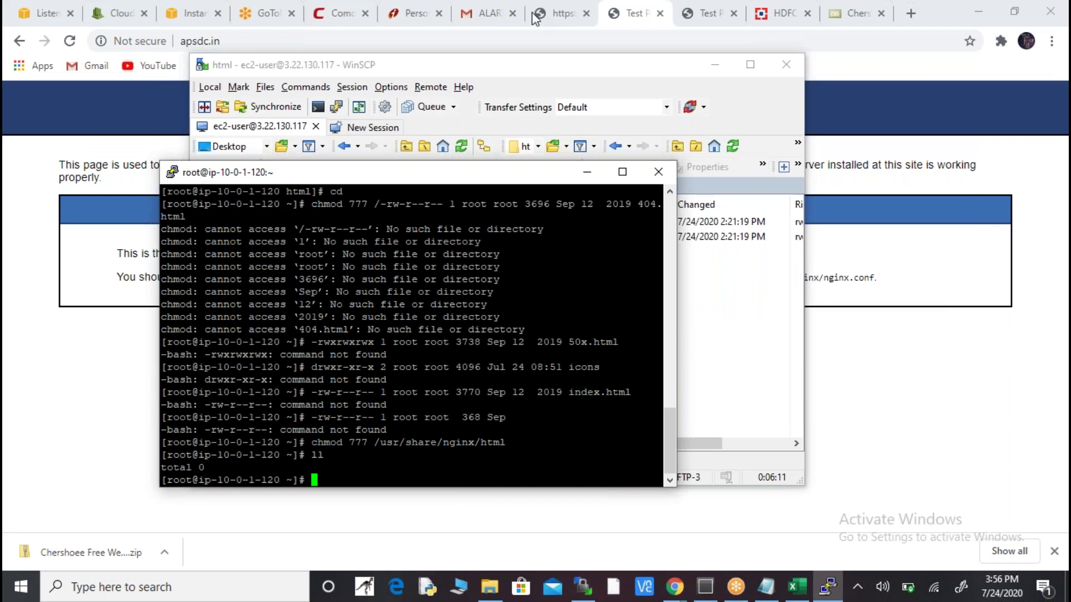
{"action": "left_click", "coordinate": [199, 4]}
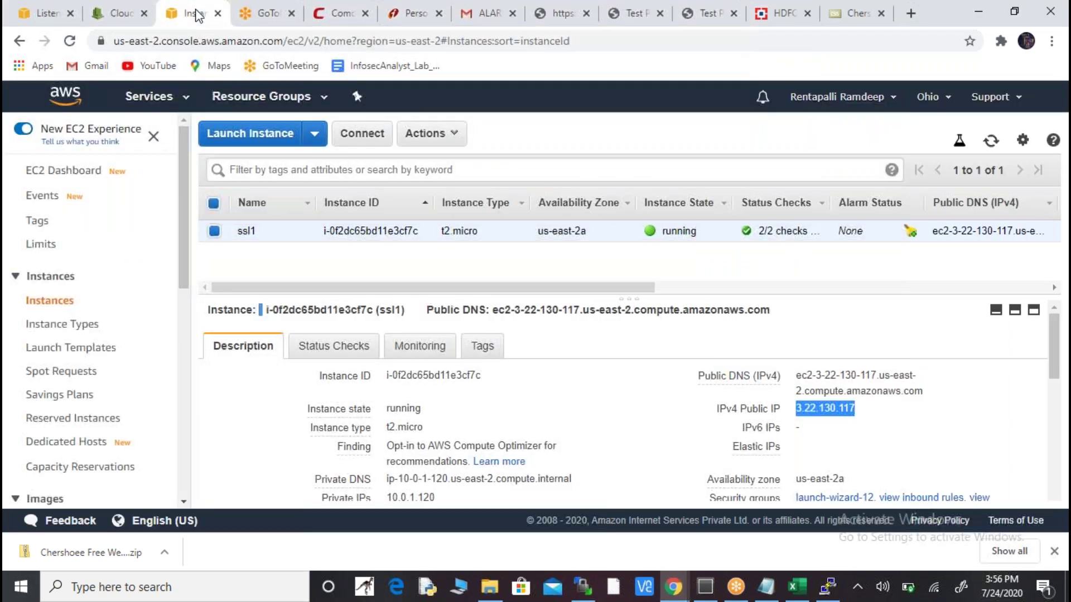
- Refresh the EC2 instance list and copy the public IP 3.22.130.117
{"action": "left_click", "coordinate": [991, 141]}
{"action": "mouse_move", "coordinate": [867, 408]}
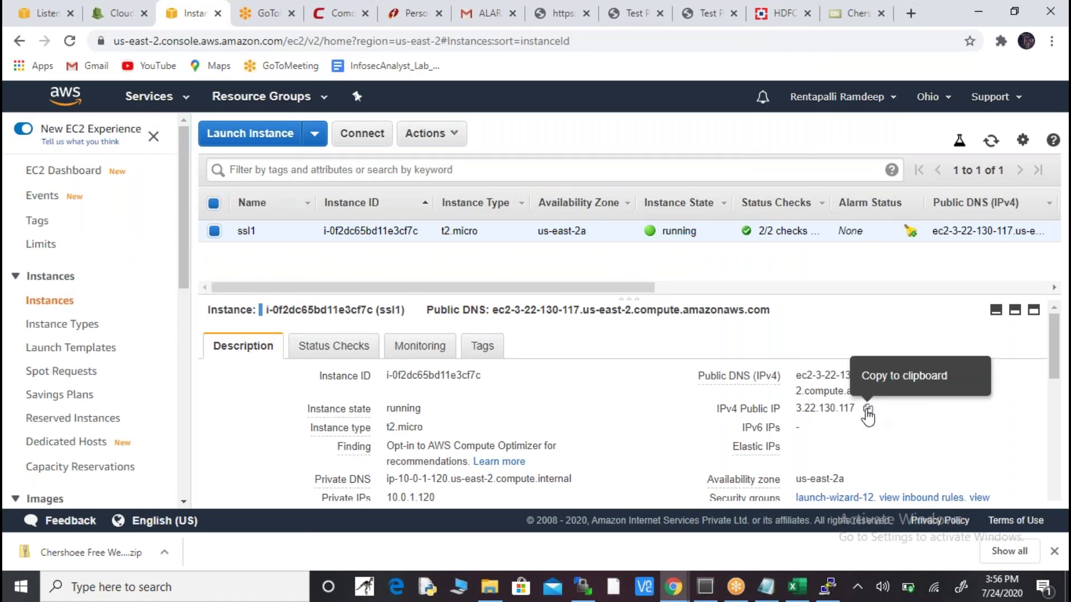
{"action": "left_click", "coordinate": [867, 409]}
- Close the old PuTTY session and search Windows for 'pu'
{"action": "key", "text": "alt+Tab"}
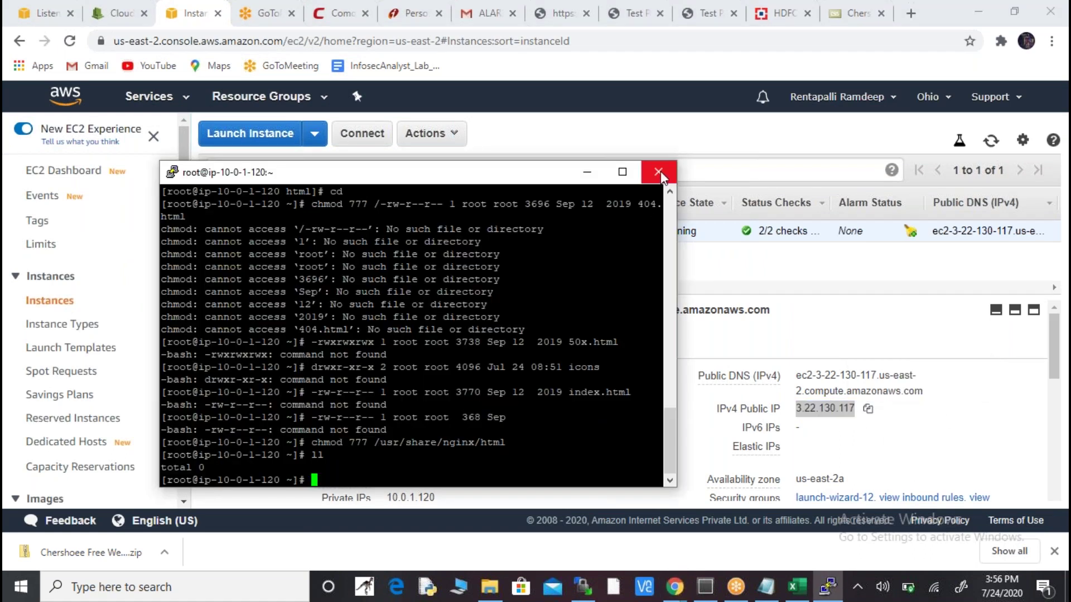
{"action": "left_click", "coordinate": [657, 172]}
{"action": "left_click", "coordinate": [574, 351]}
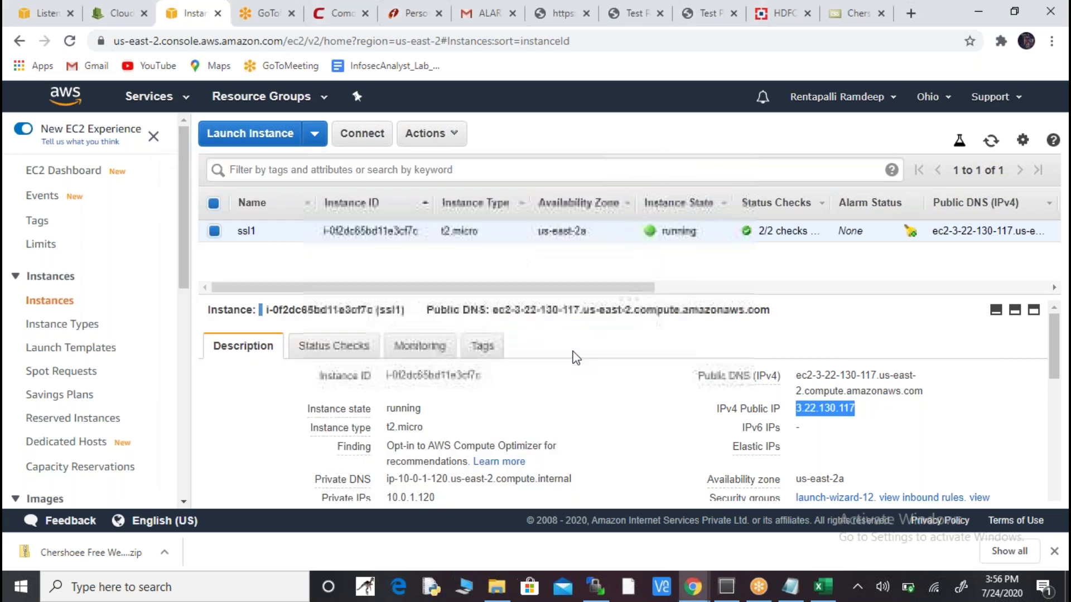
{"action": "key", "text": "super"}
{"action": "type", "text": "pu"}
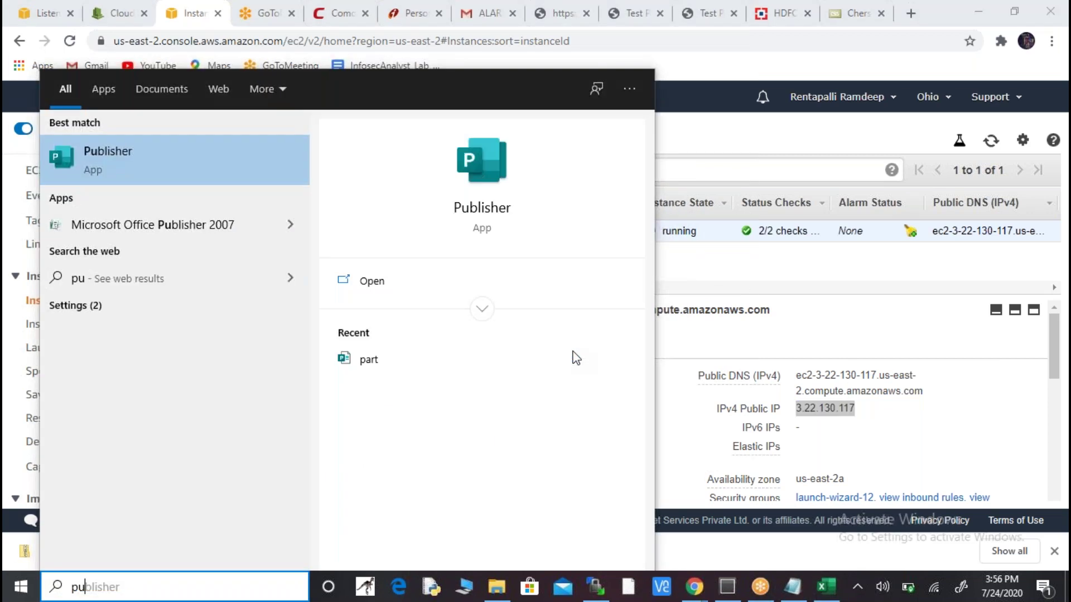
- Launch PuTTY and connect to 3.22.130.117 using the ohio1.ppk private key
{"action": "type", "text": "tty"}
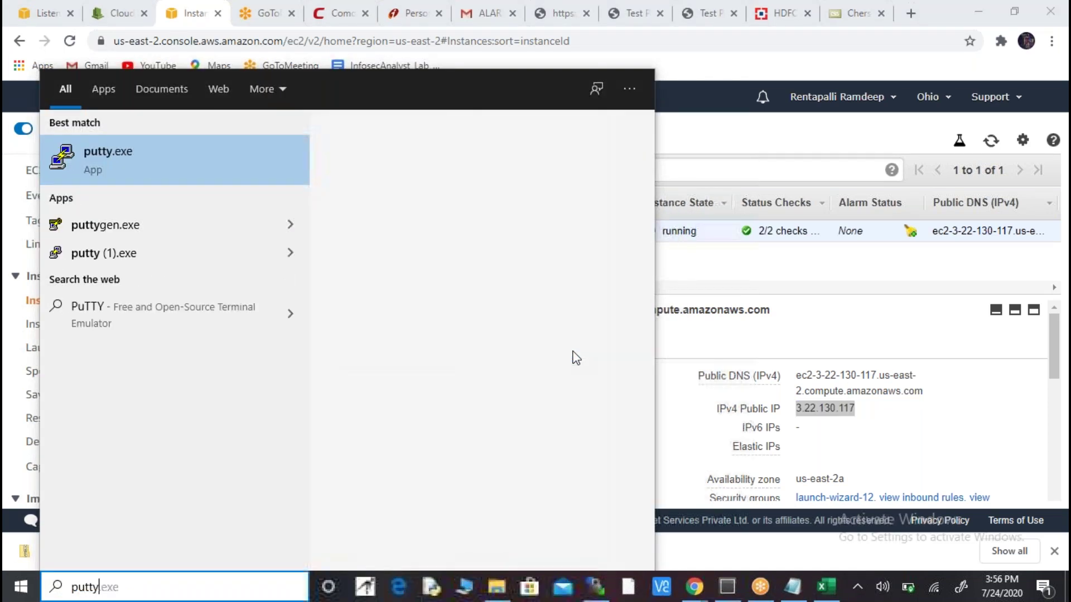
{"action": "key", "text": "Return"}
{"action": "left_click", "coordinate": [585, 311]}
{"action": "key", "text": "ctrl+v"}
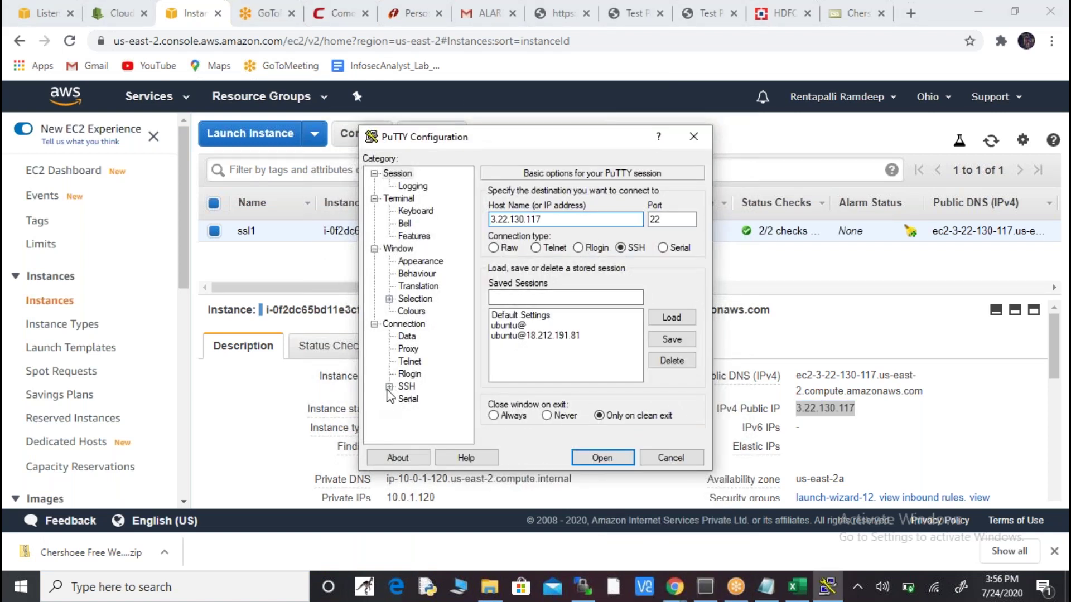
{"action": "left_click", "coordinate": [389, 386]}
{"action": "left_click", "coordinate": [421, 374]}
{"action": "left_click", "coordinate": [658, 354]}
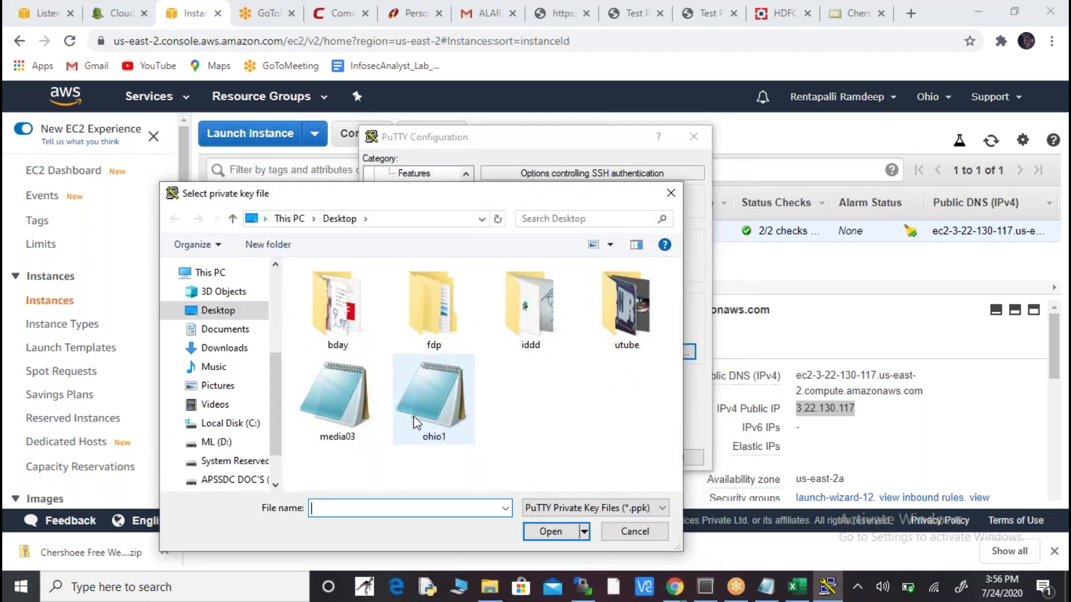
{"action": "left_click", "coordinate": [434, 398]}
{"action": "left_click", "coordinate": [540, 531]}
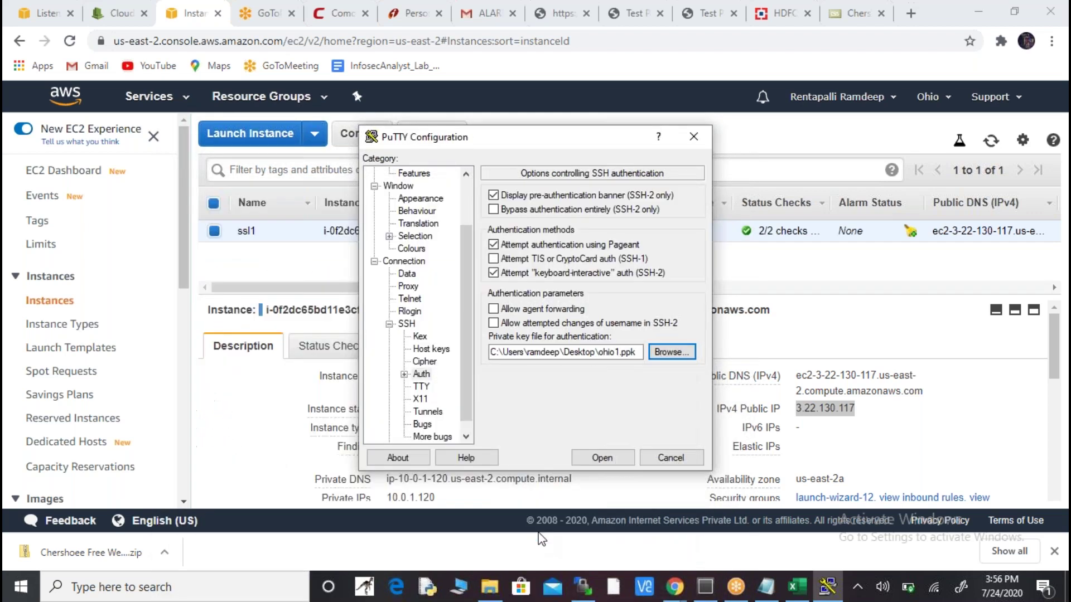
{"action": "left_click", "coordinate": [596, 459]}
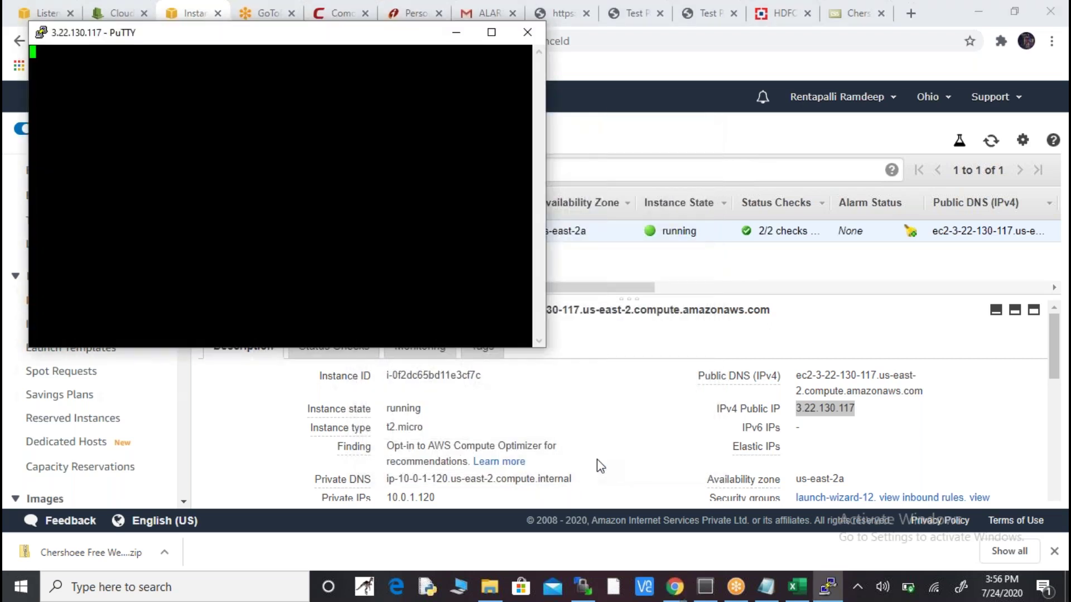
- Log in as ec2-user and become root with sudo su -
{"action": "type", "text": "ec2-user"}
{"action": "key", "text": "Return"}
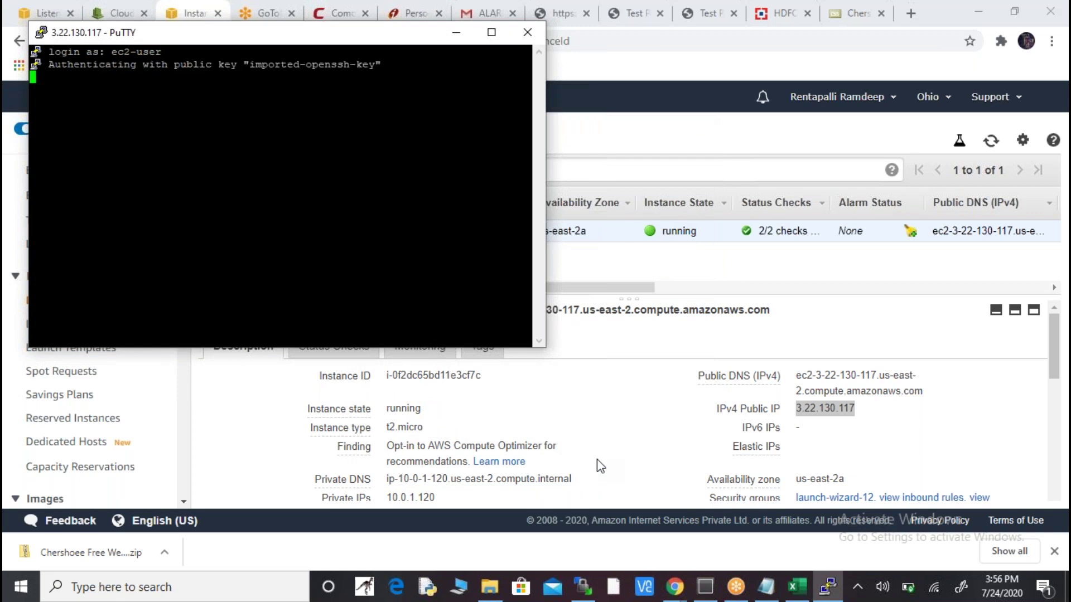
{"action": "type", "text": "sudo su -"}
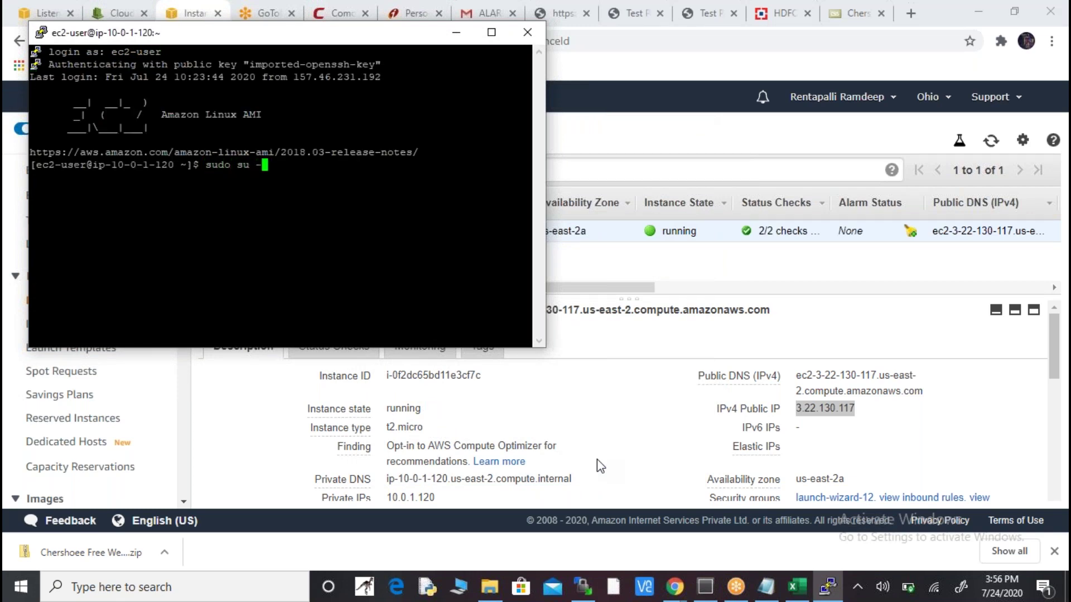
{"action": "key", "text": "Return"}
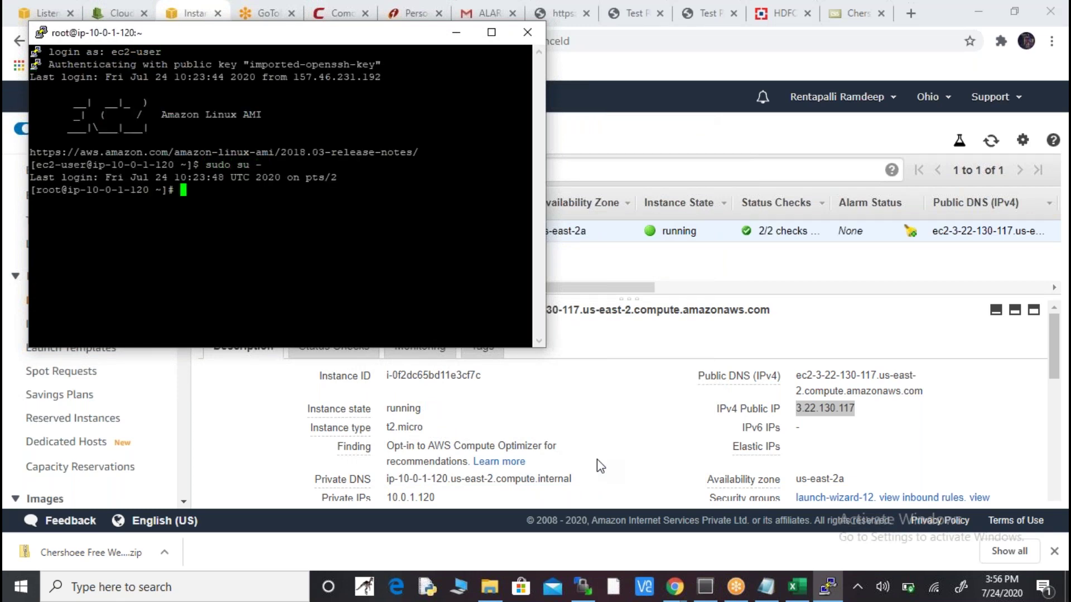
- Run chmod 777 on /usr/share/nginx/html/, removing the invalid -r option after it fails
{"action": "type", "text": "chmod 777 -r /usr"}
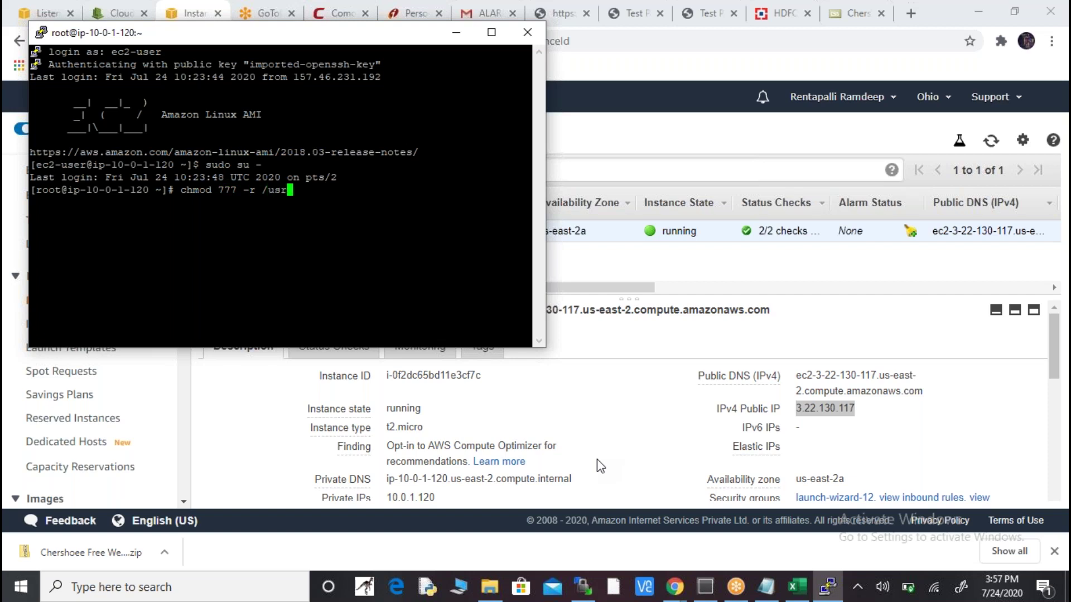
{"action": "type", "text": "/share/nginx/html/"}
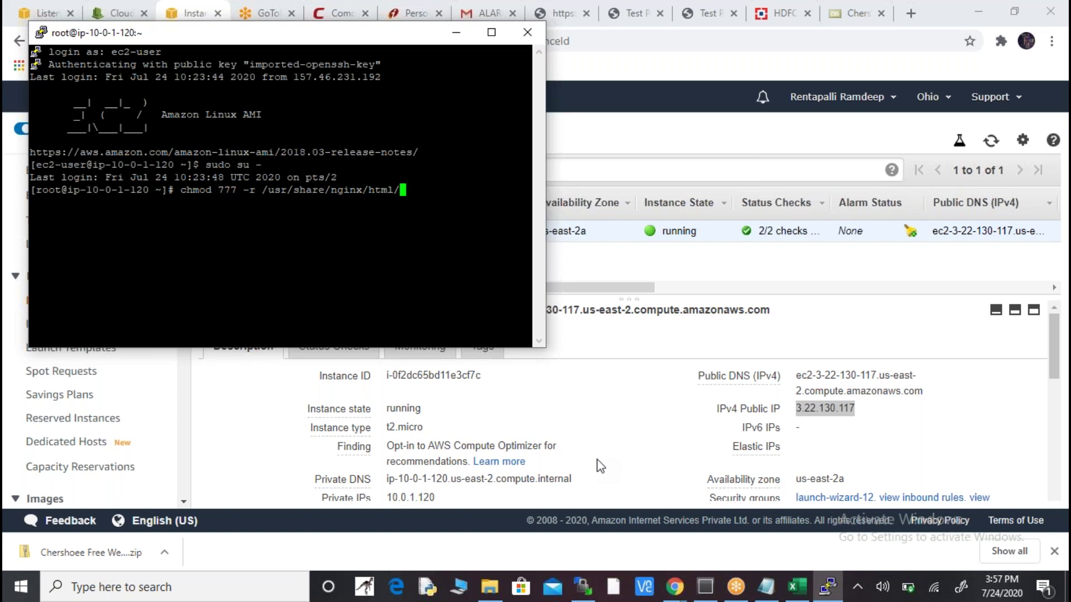
{"action": "key", "text": "Return"}
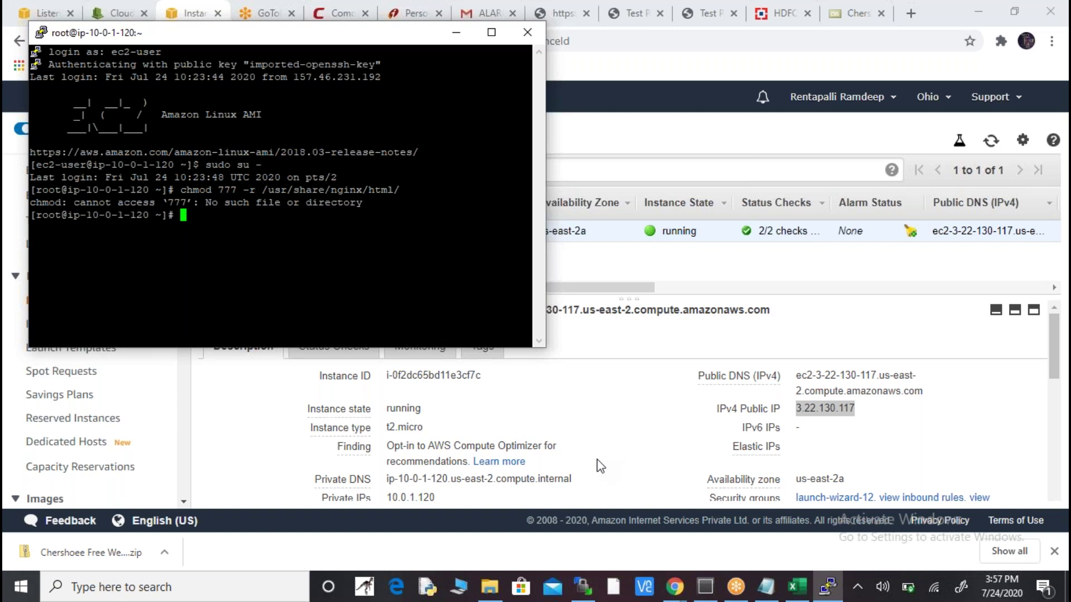
{"action": "key", "text": "Up"}
{"action": "key", "text": "Left"}
{"action": "key", "text": "Left"}
{"action": "key", "text": "Left"}
{"action": "key", "text": "Left"}
{"action": "key", "text": "Left"}
{"action": "key", "text": "Left"}
{"action": "key", "text": "Left"}
{"action": "key", "text": "Left"}
{"action": "key", "text": "Left"}
{"action": "key", "text": "Left"}
{"action": "key", "text": "Left"}
{"action": "key", "text": "Left"}
{"action": "key", "text": "Left"}
{"action": "key", "text": "Left"}
{"action": "key", "text": "Left"}
{"action": "key", "text": "Left"}
{"action": "key", "text": "Left"}
{"action": "key", "text": "Left"}
{"action": "key", "text": "Left"}
{"action": "key", "text": "Left"}
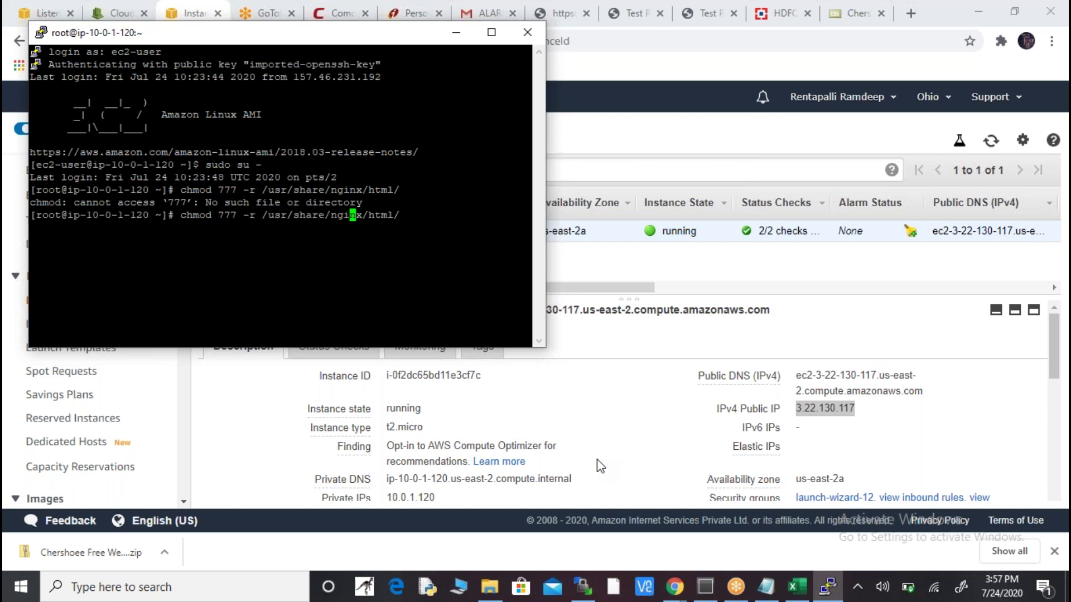
{"action": "key", "text": "Left"}
{"action": "key", "text": "BackSpace"}
{"action": "key", "text": "BackSpace"}
{"action": "key", "text": "BackSpace"}
{"action": "key", "text": "Return"}
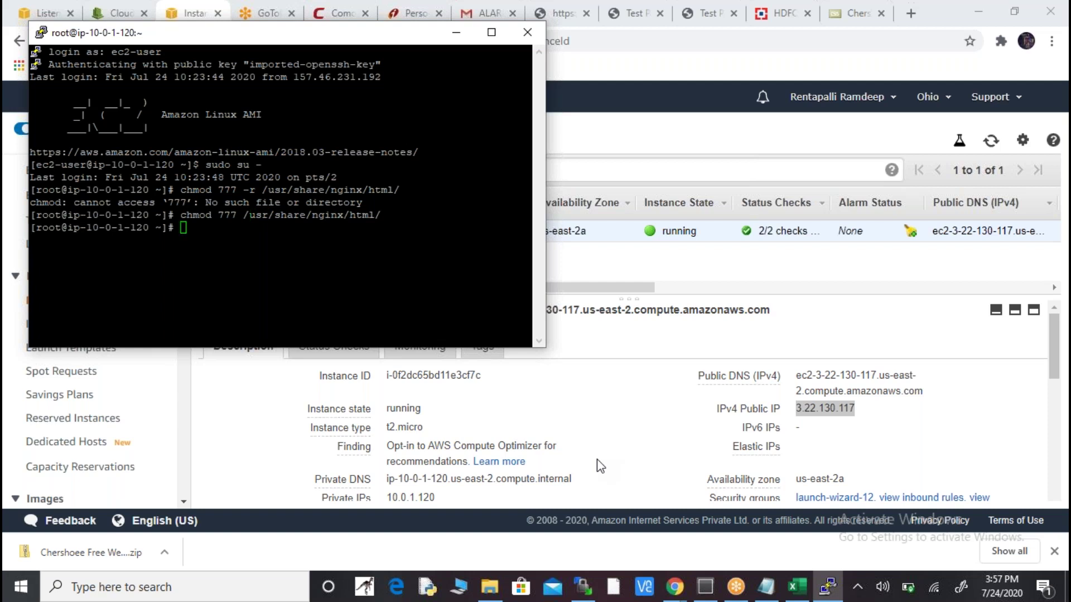
{"action": "key", "text": "alt+Tab"}
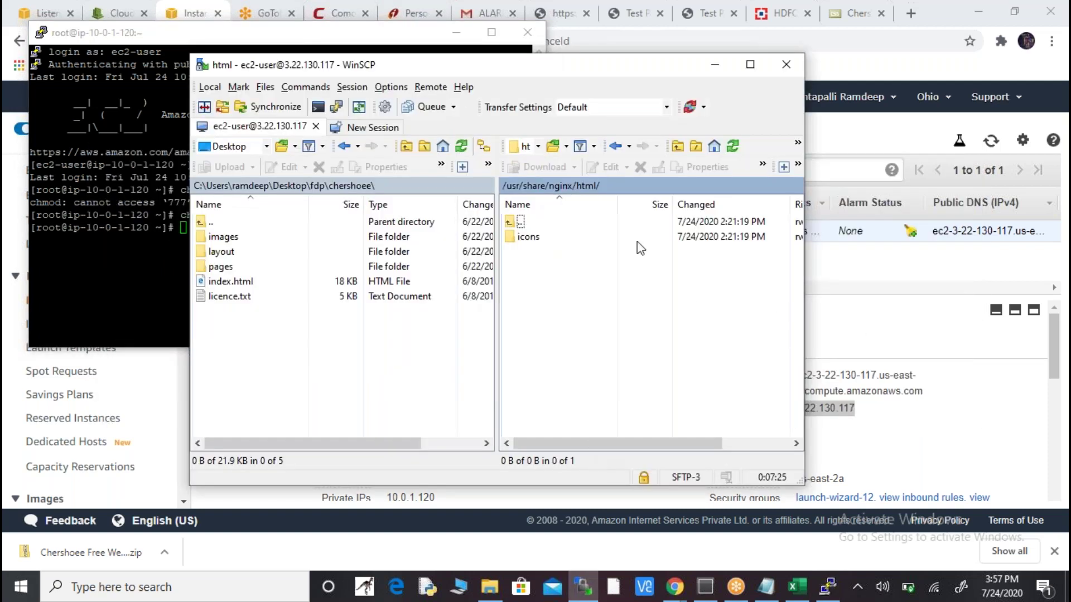
- Try deleting the leftover icons folder, then close the permission-denied help page and error
{"action": "left_click", "coordinate": [539, 249]}
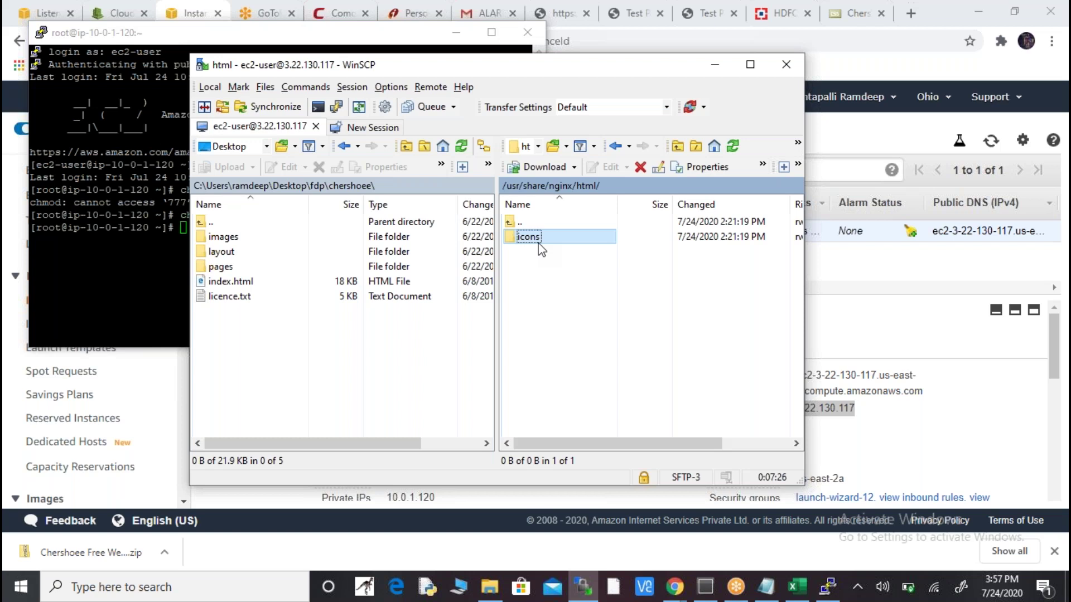
{"action": "left_click", "coordinate": [639, 166]}
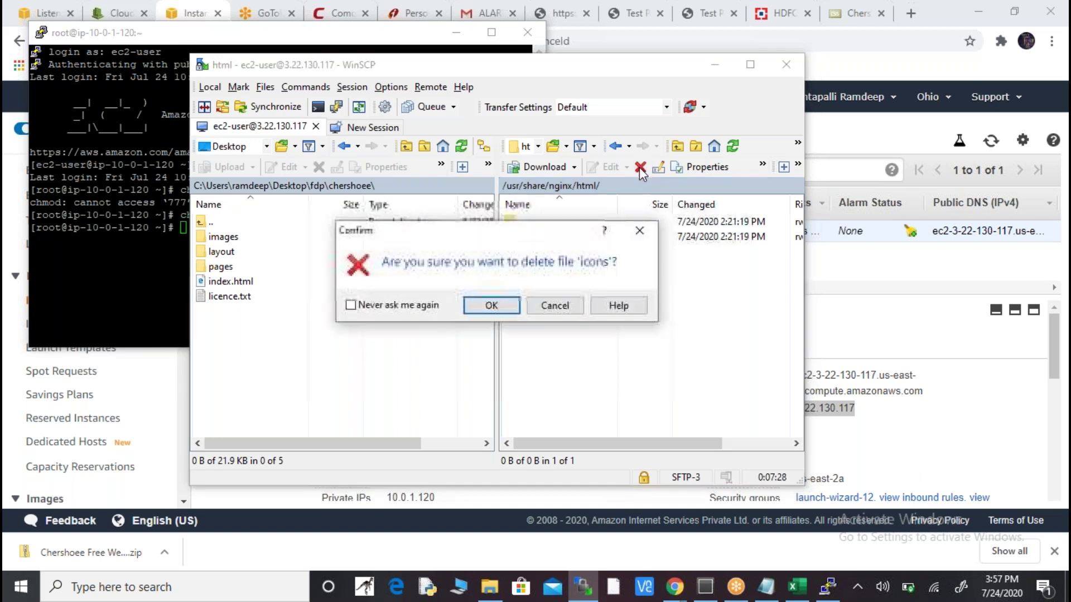
{"action": "left_click", "coordinate": [514, 307]}
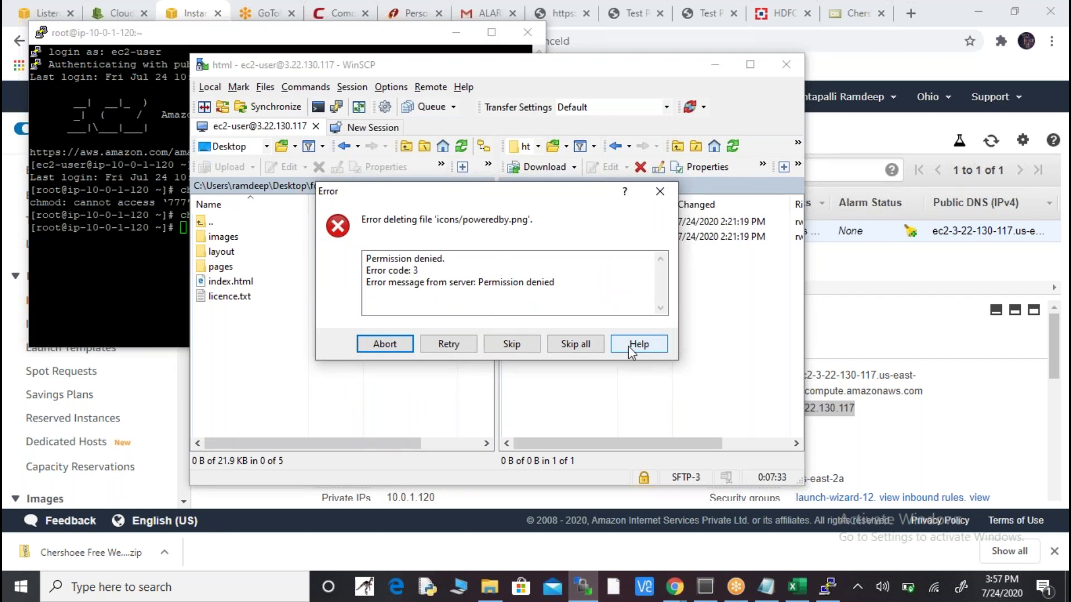
{"action": "left_click", "coordinate": [627, 345]}
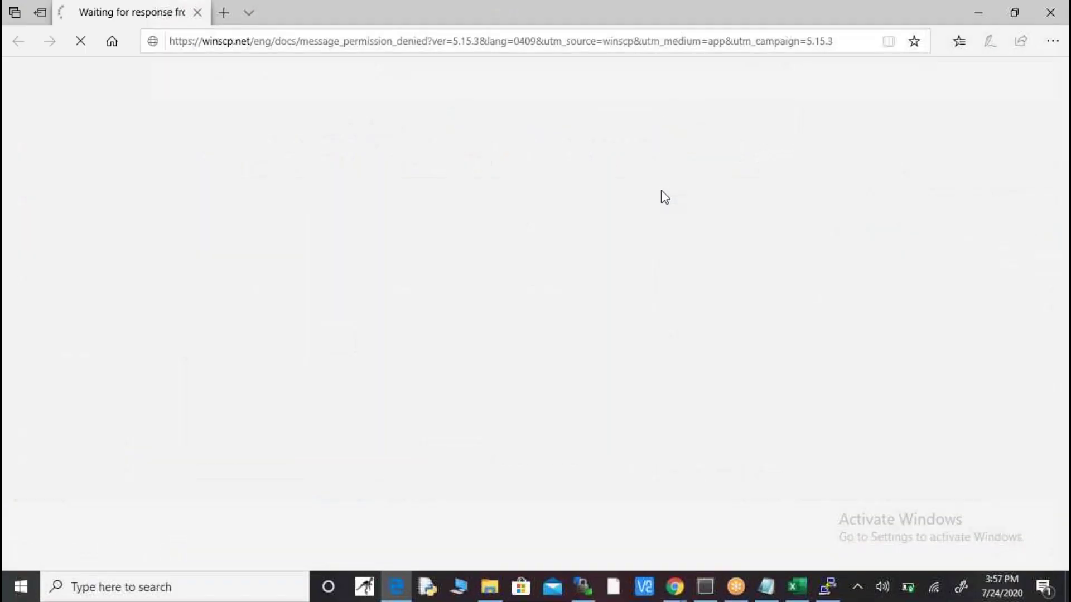
{"action": "left_click", "coordinate": [1043, 15]}
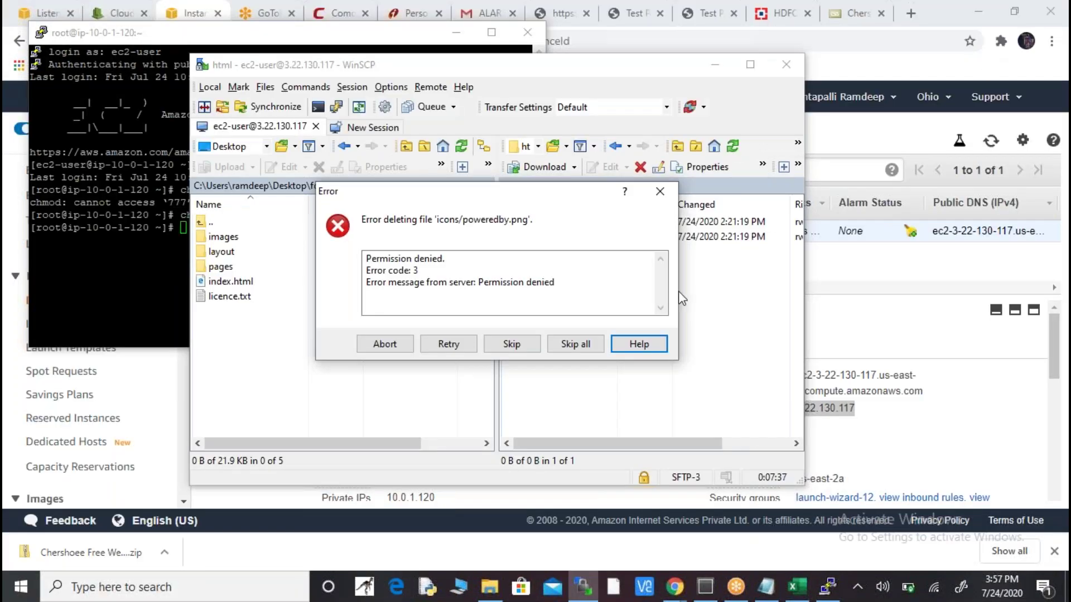
{"action": "left_click", "coordinate": [664, 195]}
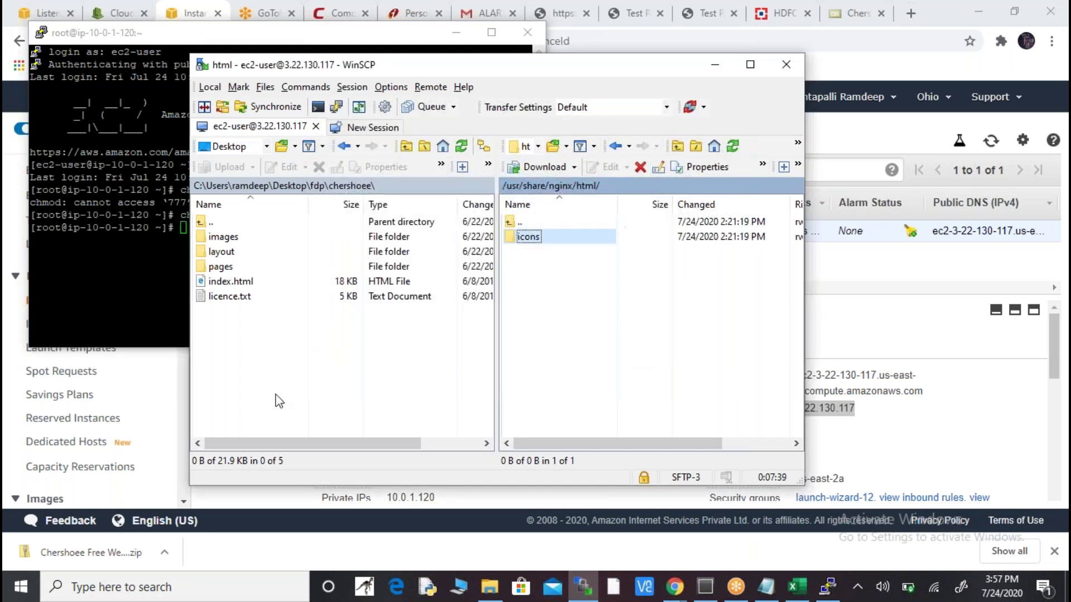
- Upload images, layout, pages, index.html and licence.txt from the local chershoee folder, checking progress until done
{"action": "left_click_drag", "start_coordinate": [260, 329], "coordinate": [632, 300]}
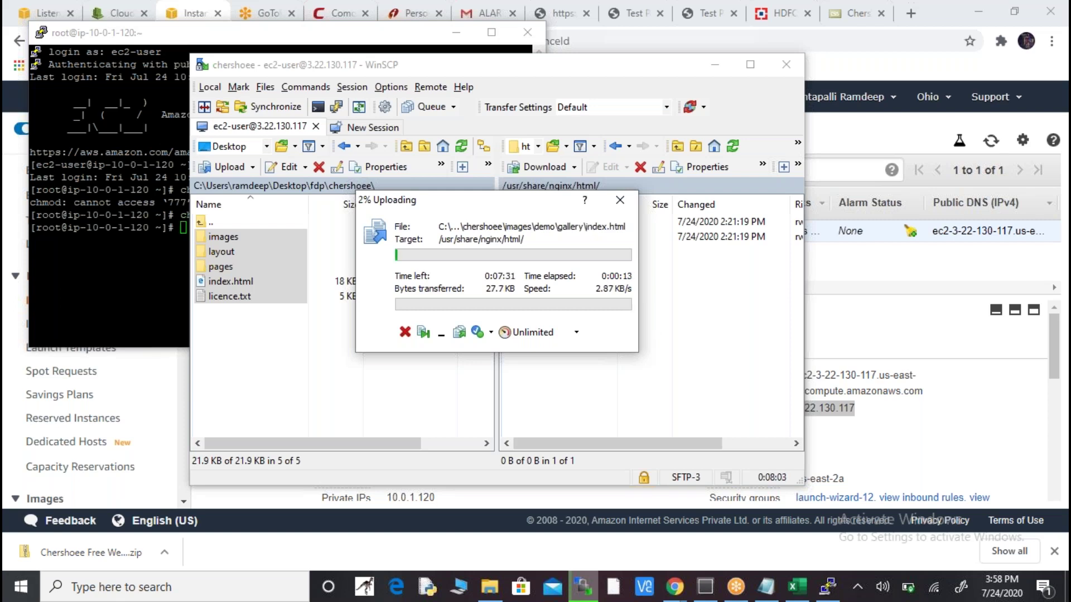
{"action": "key", "text": "alt+Tab"}
{"action": "key", "text": "alt+Tab"}
{"action": "key", "text": "alt+Tab"}
{"action": "key", "text": "alt+Tab"}
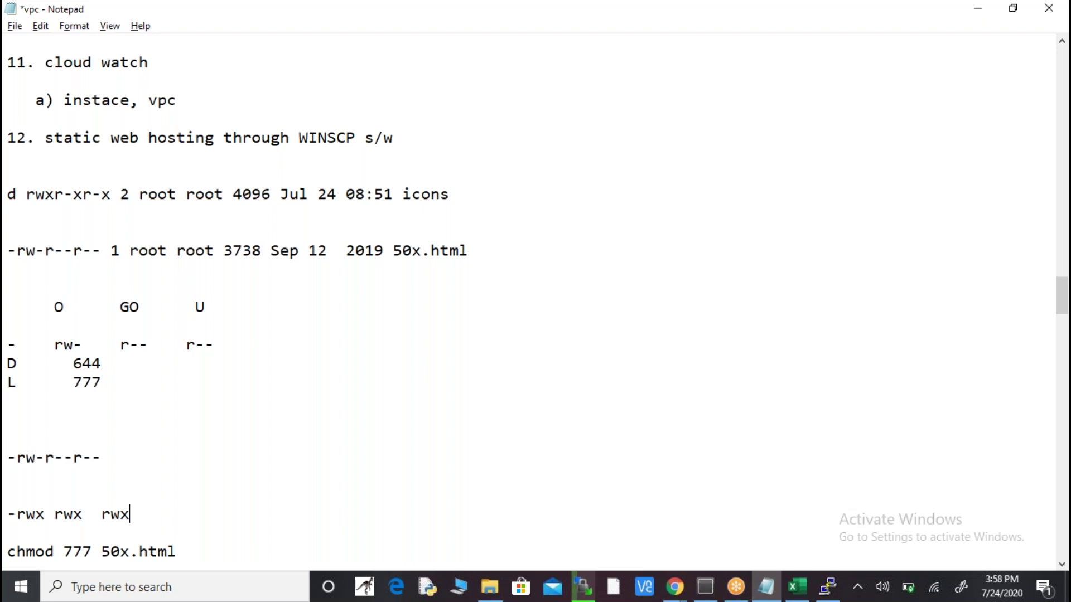
{"action": "key", "text": "alt+Tab"}
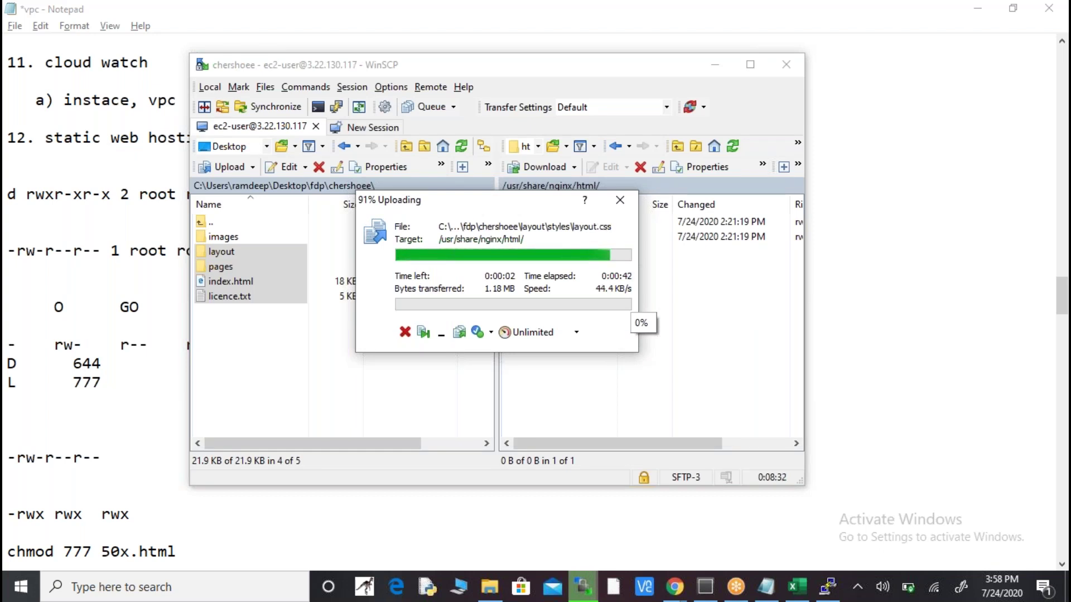
{"action": "key", "text": "alt+Tab"}
{"action": "key", "text": "alt+Tab"}
{"action": "key", "text": "alt+Tab"}
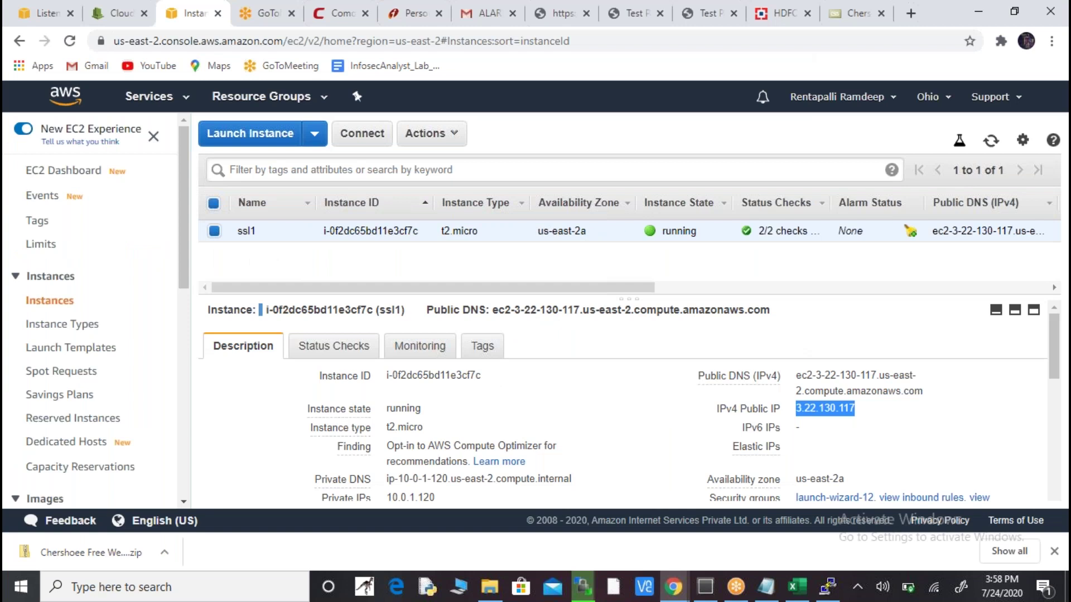
{"action": "key", "text": "alt+Tab"}
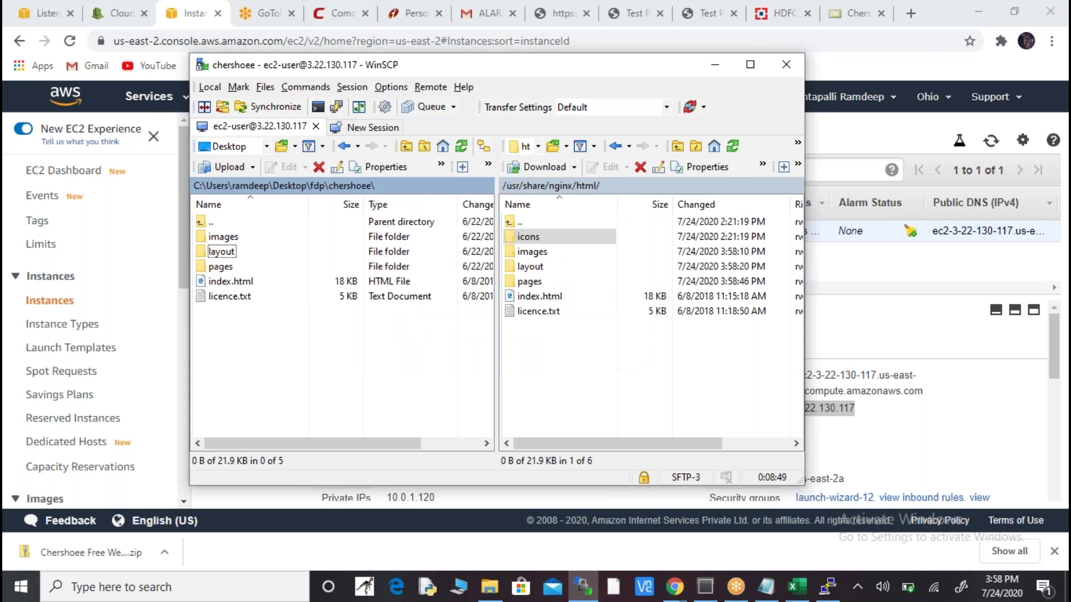
{"action": "key", "text": "alt+Tab"}
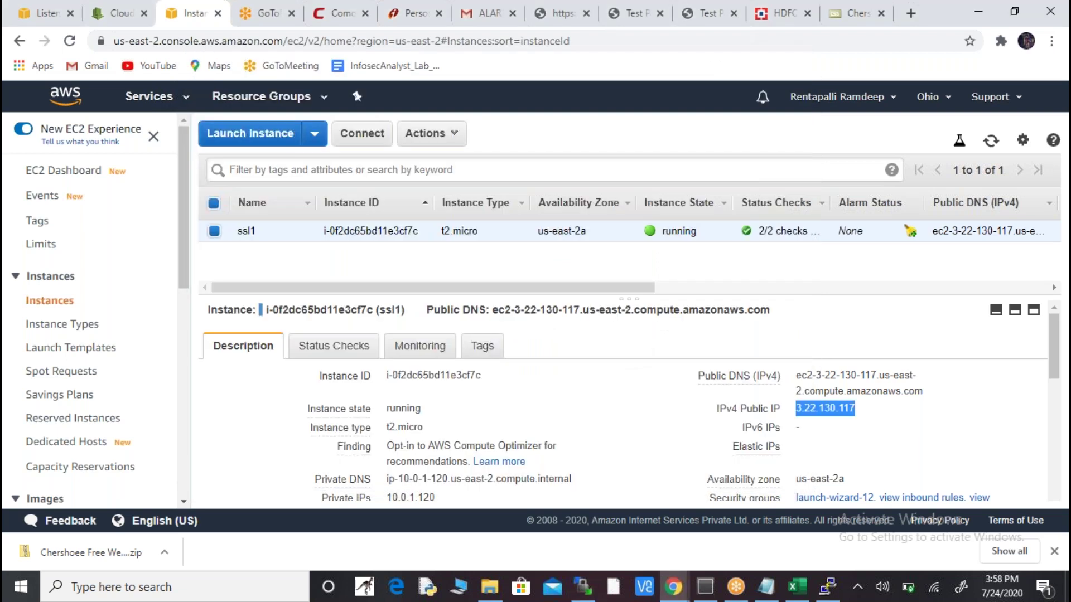
- Copy the public IP and load 3.22.130.117 in a new Chrome tab, dismissing Translate
{"action": "left_click", "coordinate": [869, 411]}
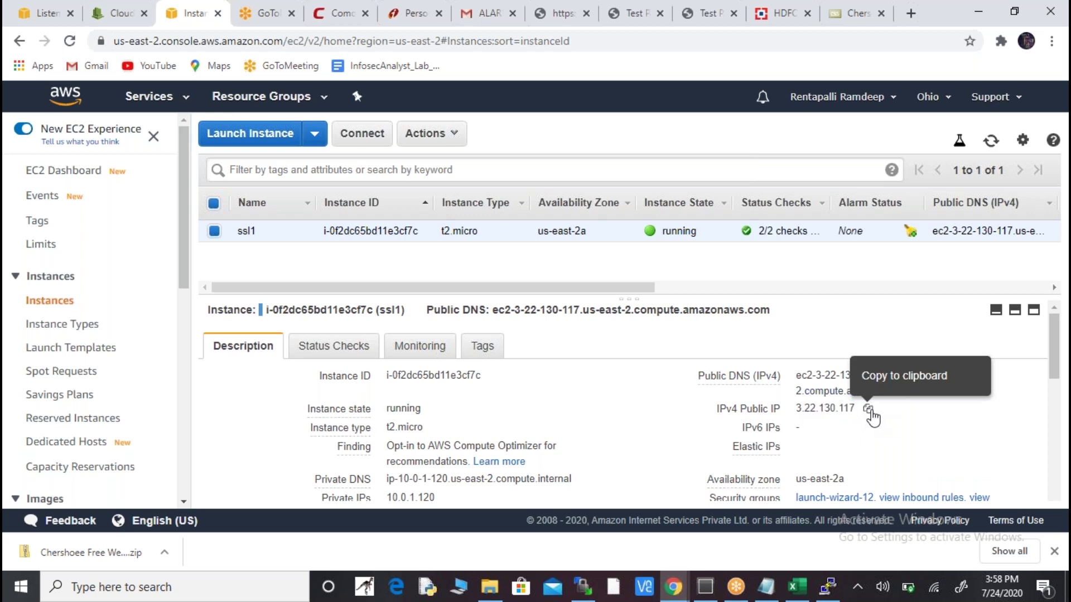
{"action": "left_click", "coordinate": [909, 14]}
{"action": "key", "text": "ctrl+v"}
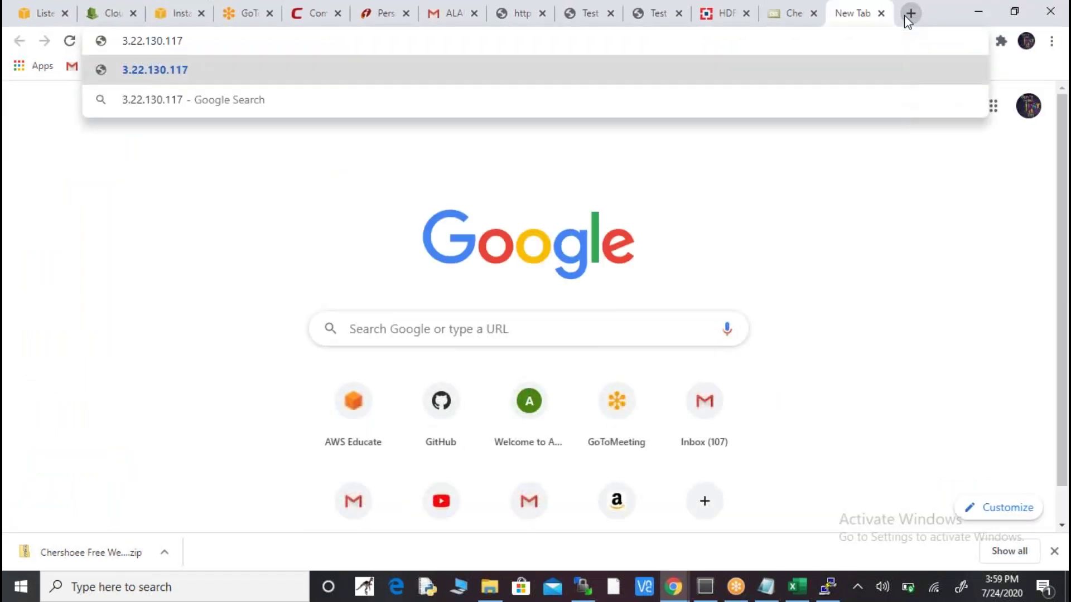
{"action": "key", "text": "Return"}
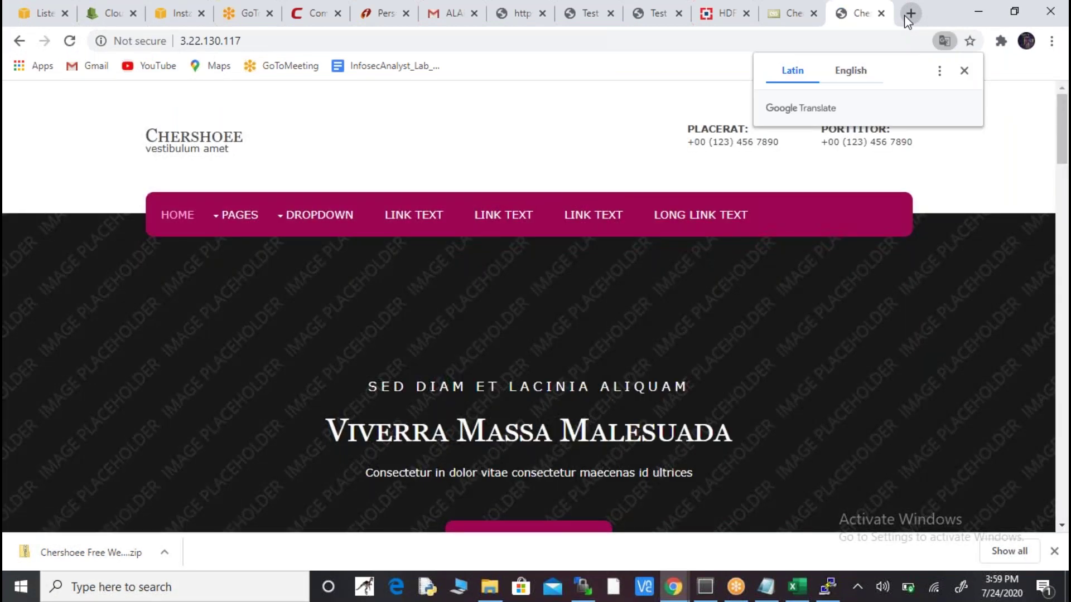
{"action": "left_click", "coordinate": [963, 69]}
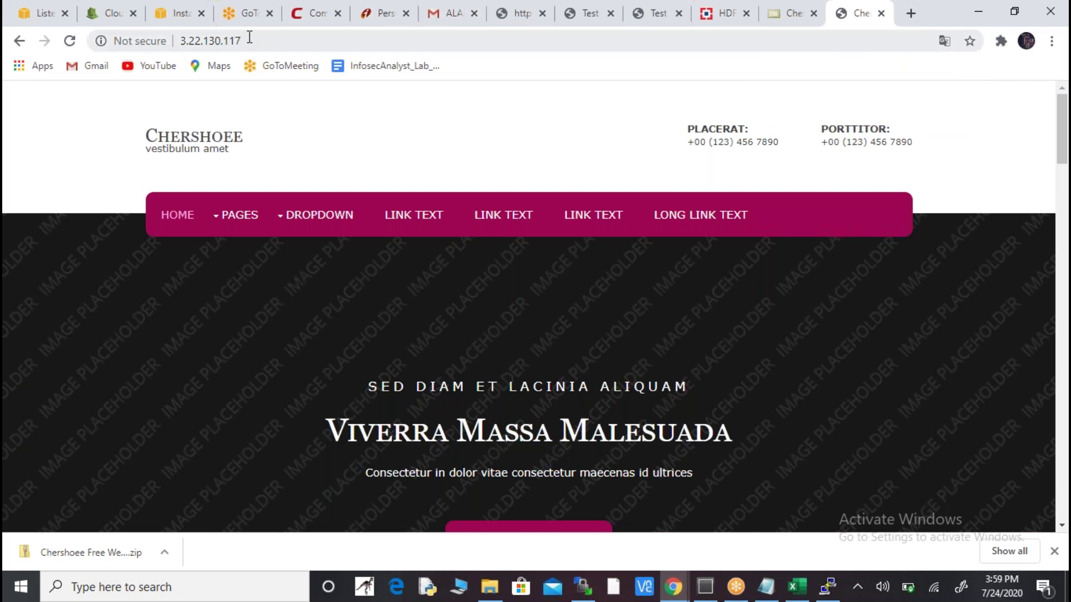
- Reload the hosted Chershoee site and check its connection security details
{"action": "left_click", "coordinate": [177, 11]}
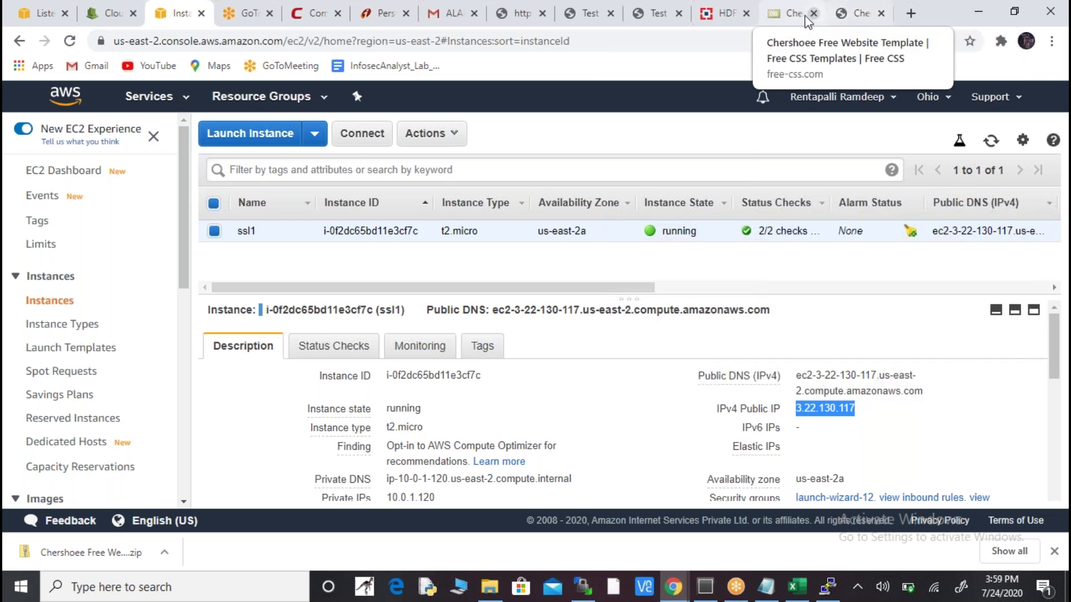
{"action": "left_click", "coordinate": [795, 15]}
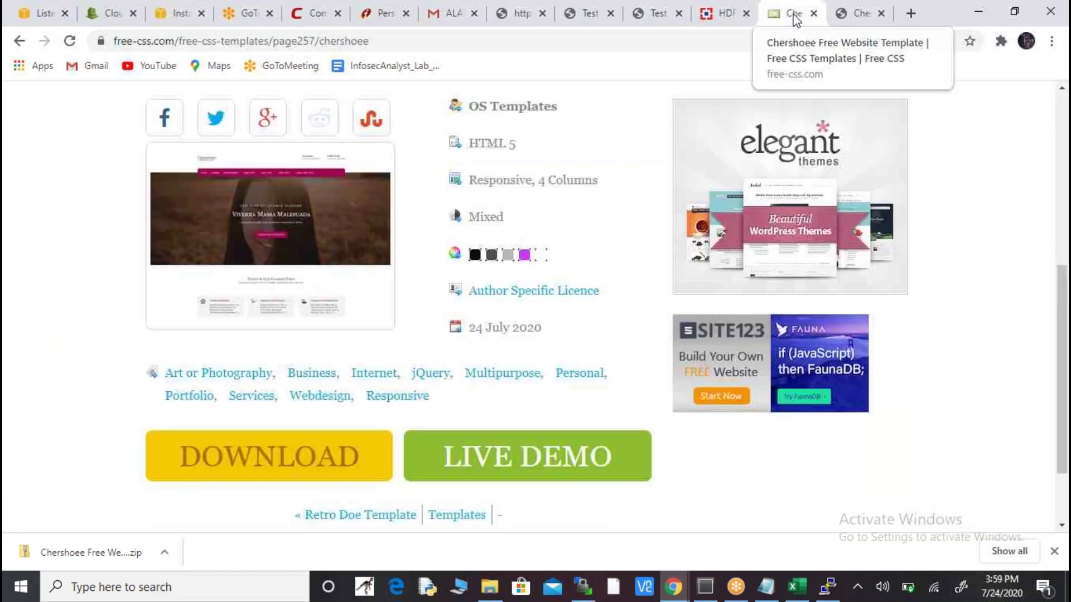
{"action": "left_click", "coordinate": [859, 17]}
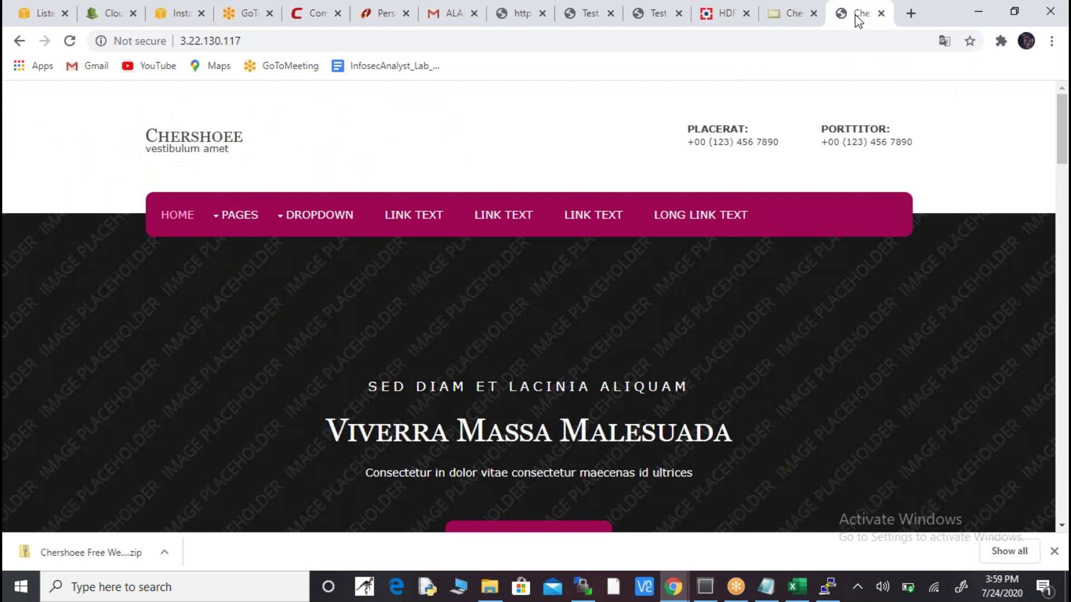
{"action": "left_click", "coordinate": [69, 44]}
{"action": "left_click", "coordinate": [149, 47]}
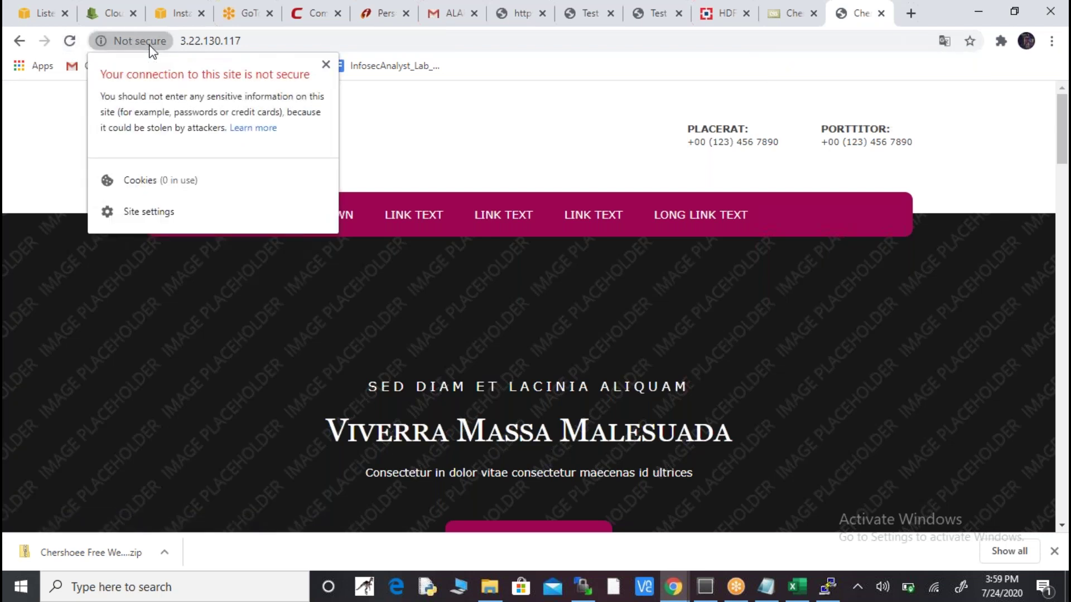
{"action": "left_click", "coordinate": [325, 65]}
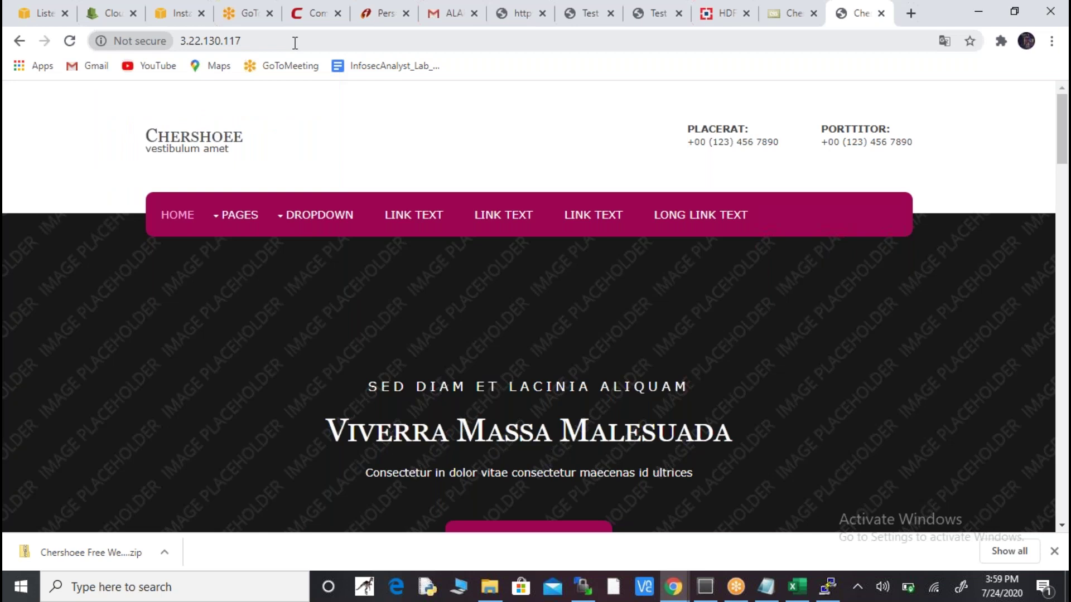
{"action": "left_click", "coordinate": [294, 42]}
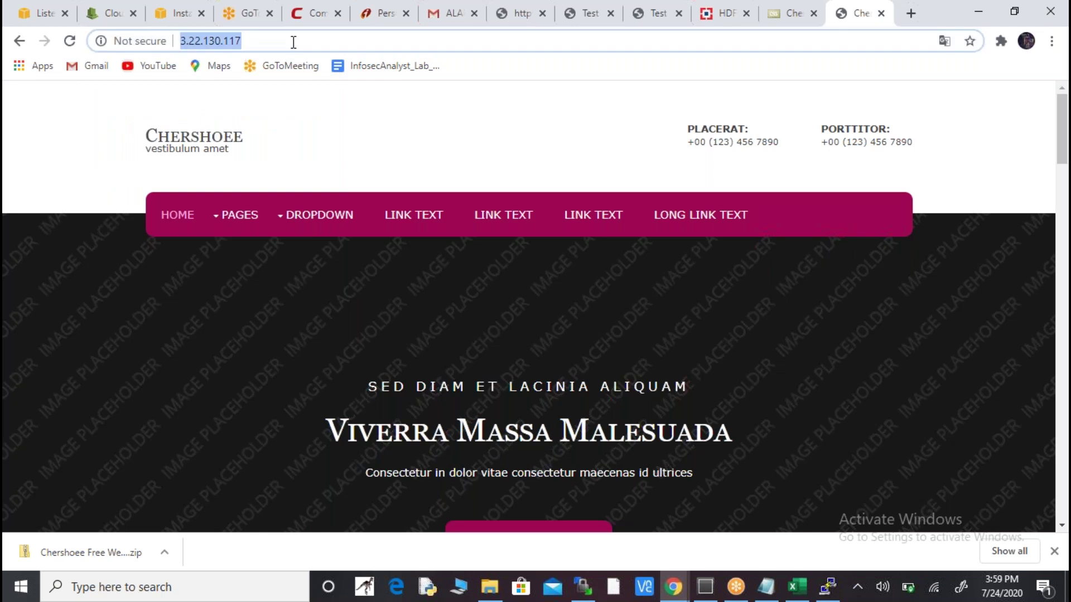
{"action": "type", "text": "www.a"}
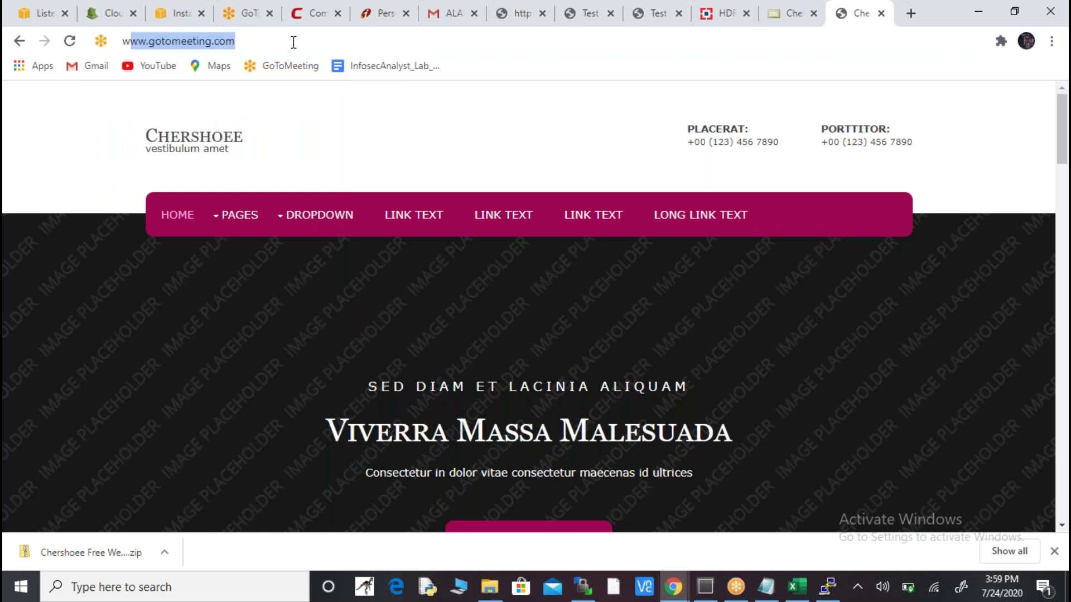
{"action": "type", "text": "psdc.in"}
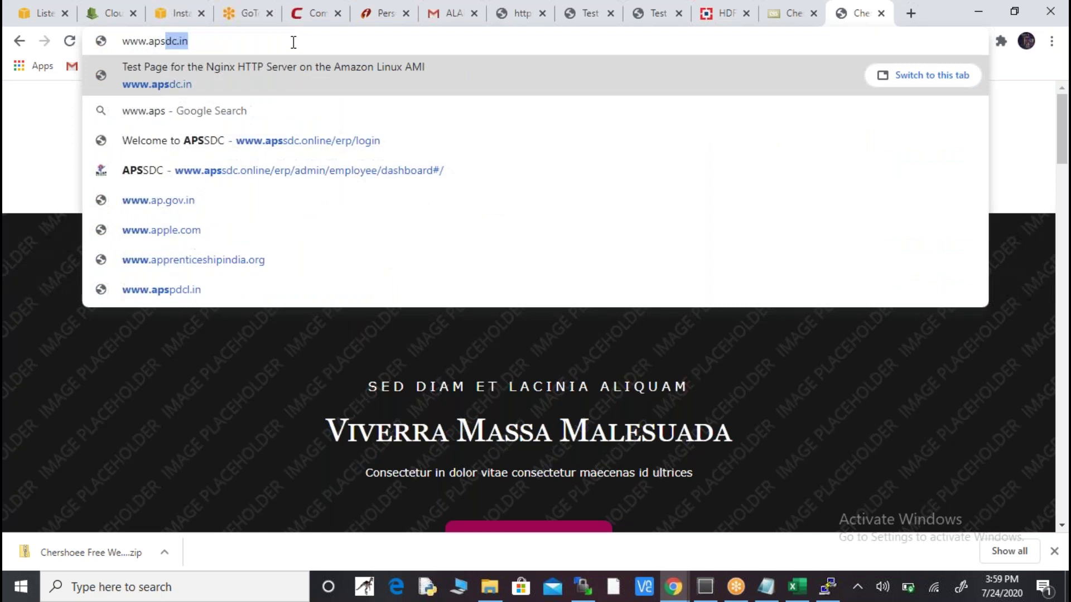
{"action": "key", "text": "Return"}
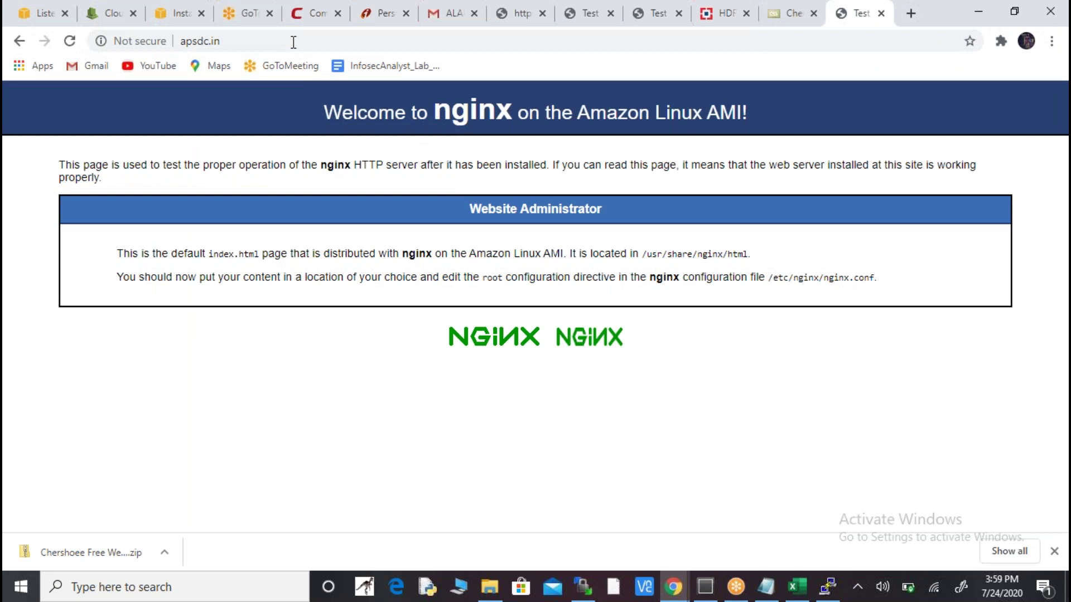
{"action": "left_click", "coordinate": [293, 42]}
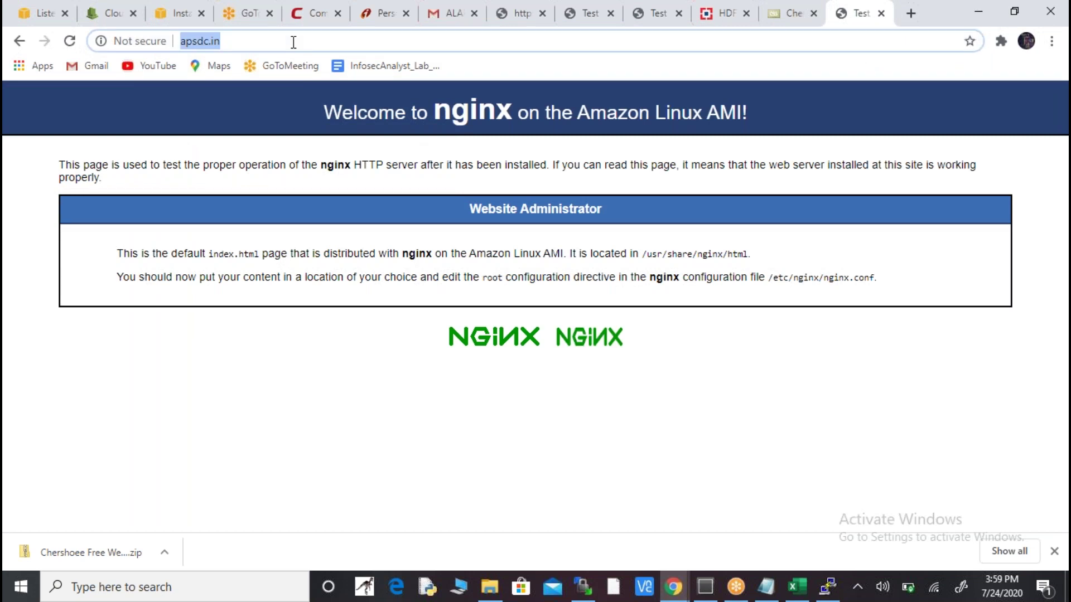
{"action": "type", "text": "https"}
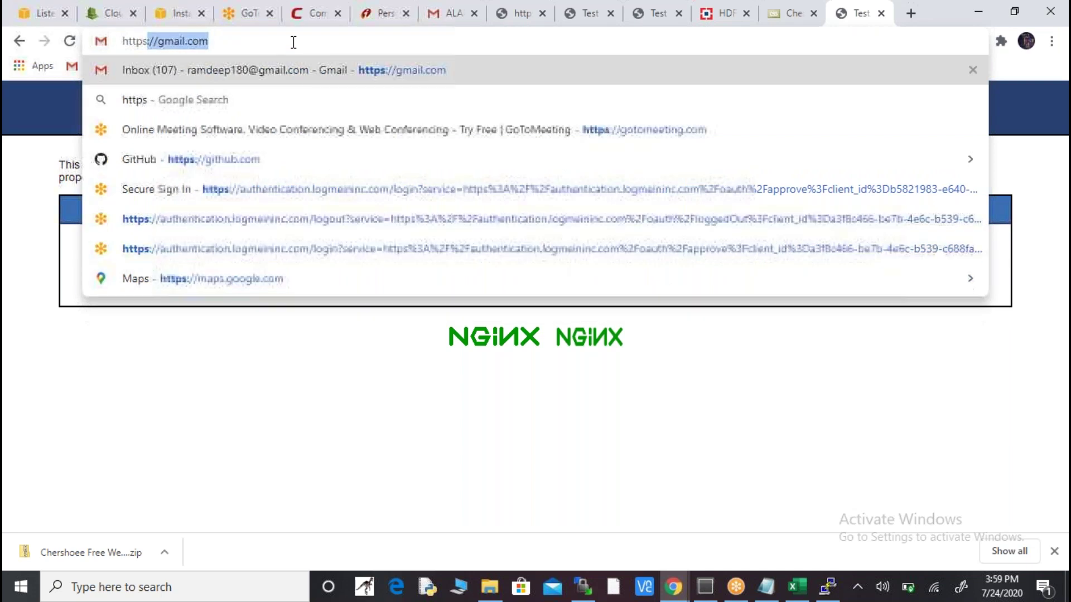
{"action": "type", "text": "://"}
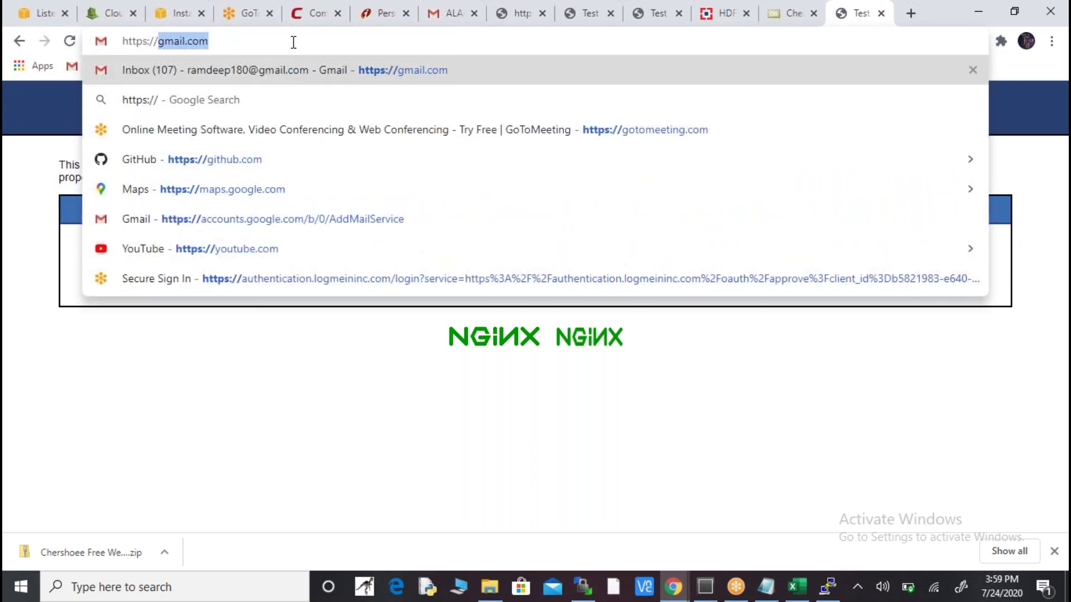
{"action": "type", "text": "www.a"}
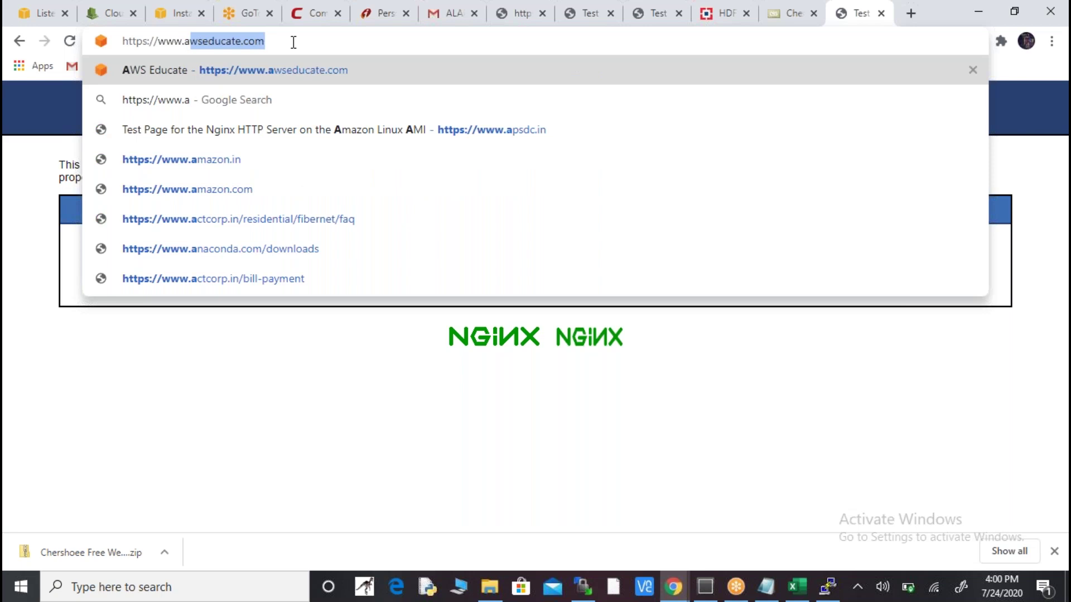
{"action": "type", "text": "psdc.in"}
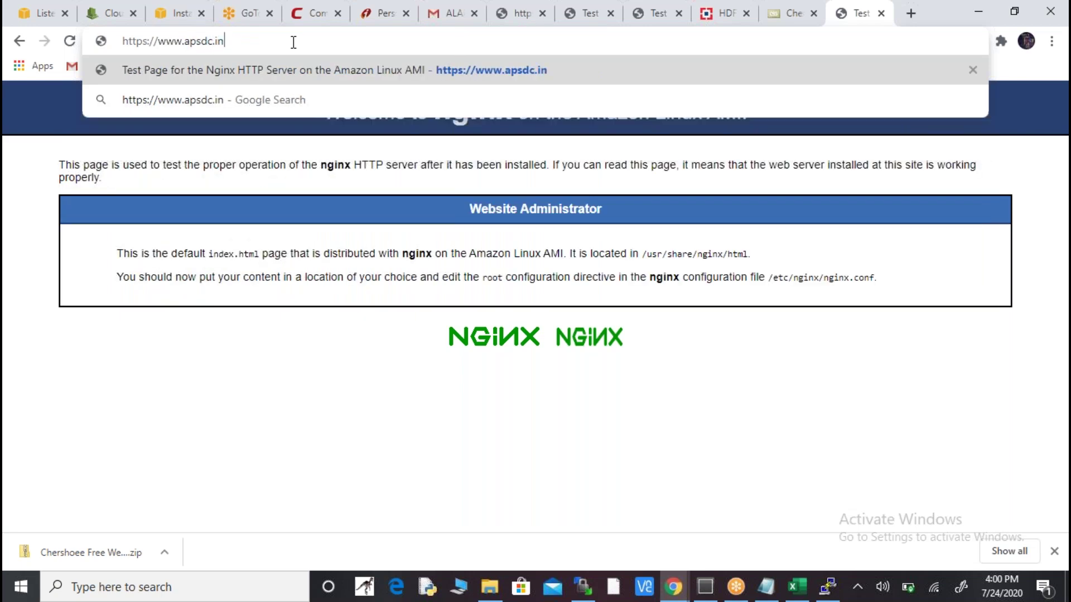
{"action": "key", "text": "Return"}
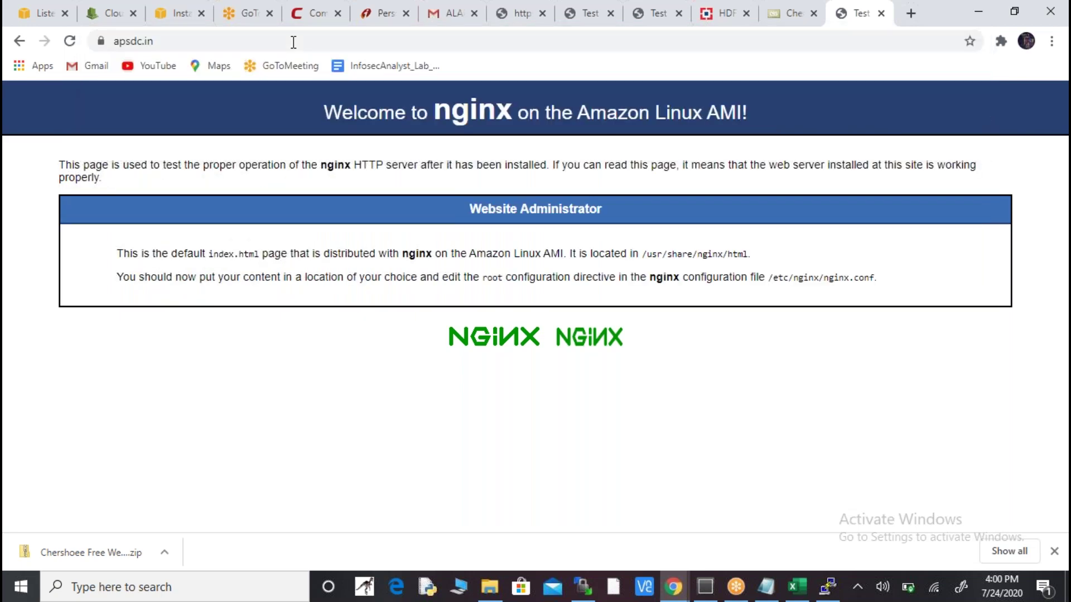